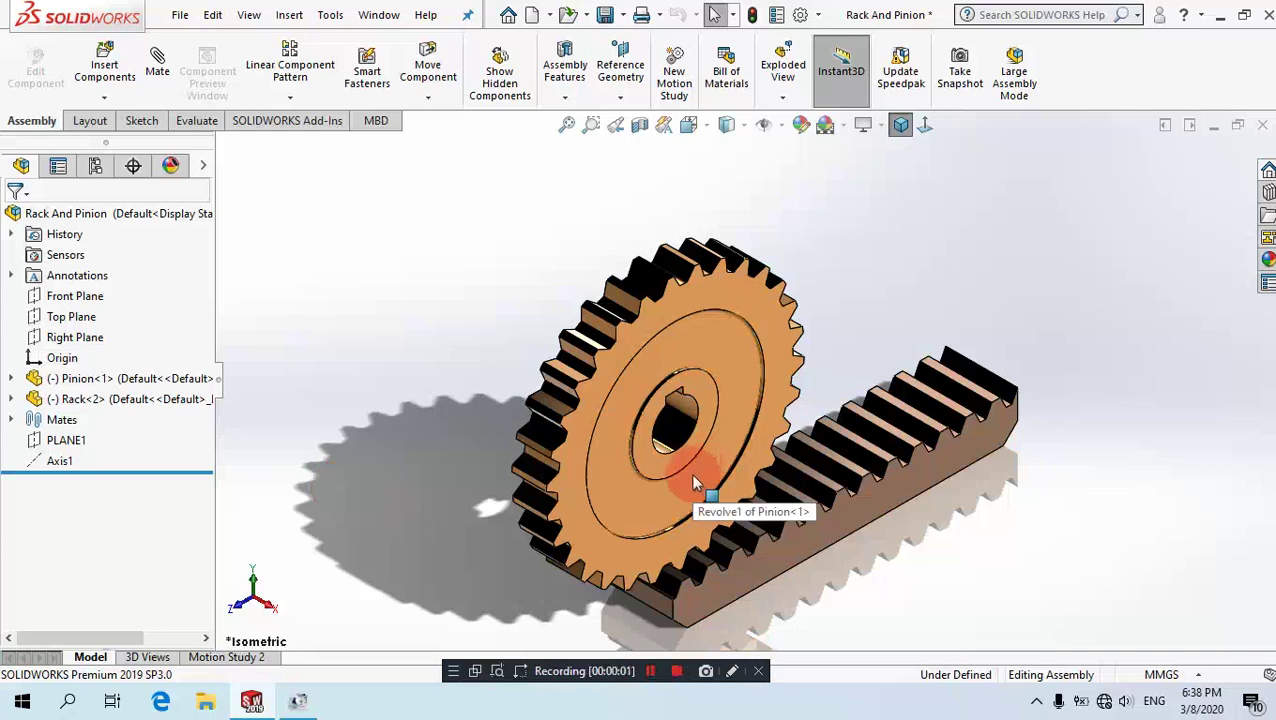
Check the pinion–rack mesh from several angles, return to isometric, and save the assembly.
drag(694, 477, 724, 421)
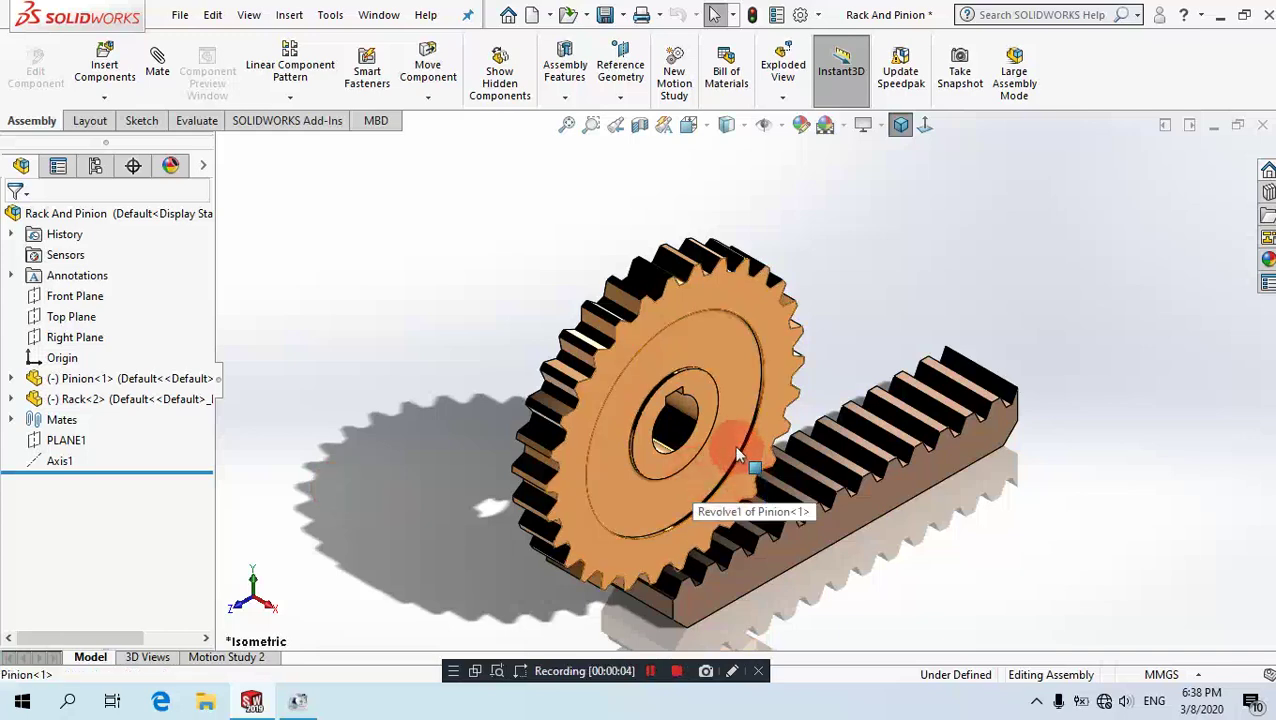
middle_drag(724, 421, 848, 280)
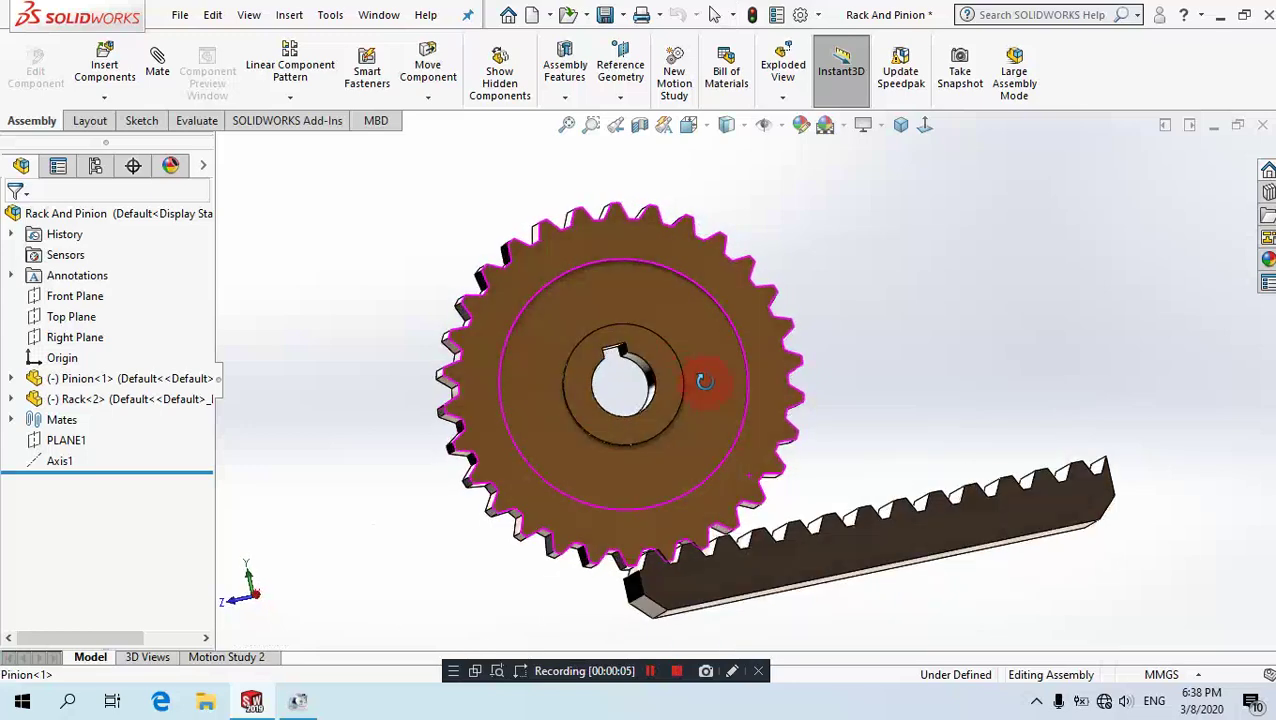
click(902, 124)
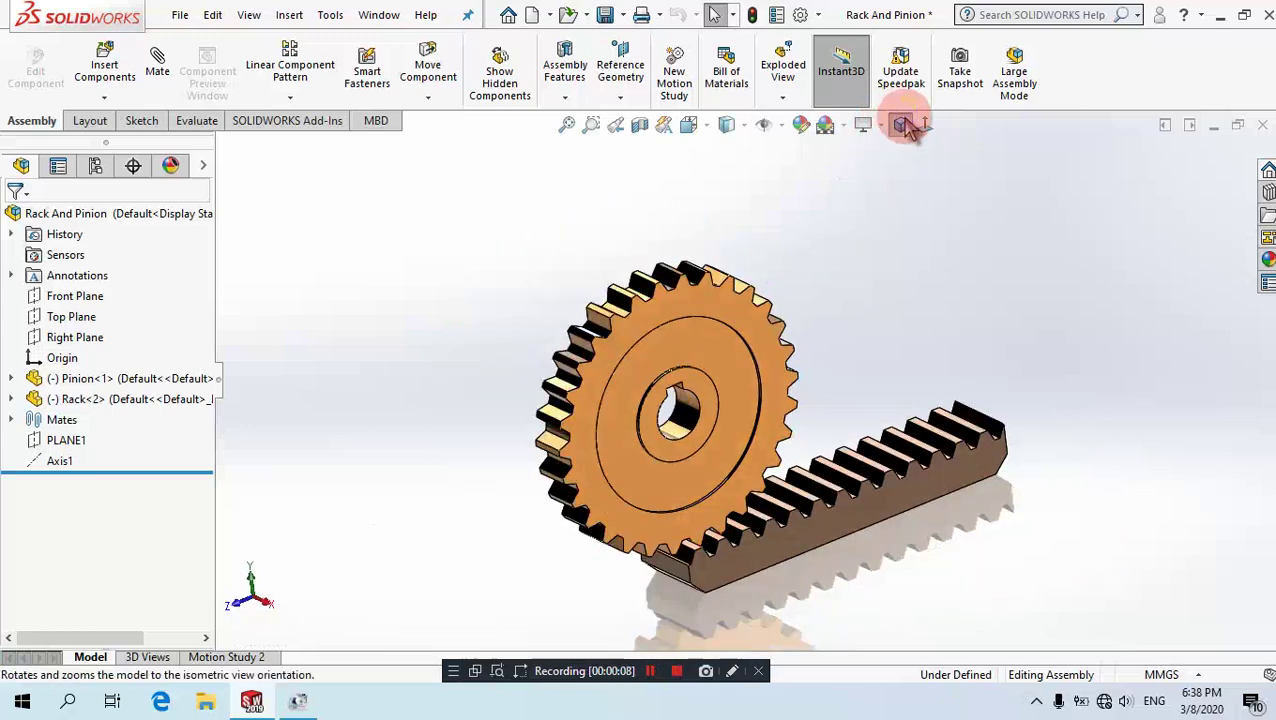
middle_drag(662, 440, 670, 447)
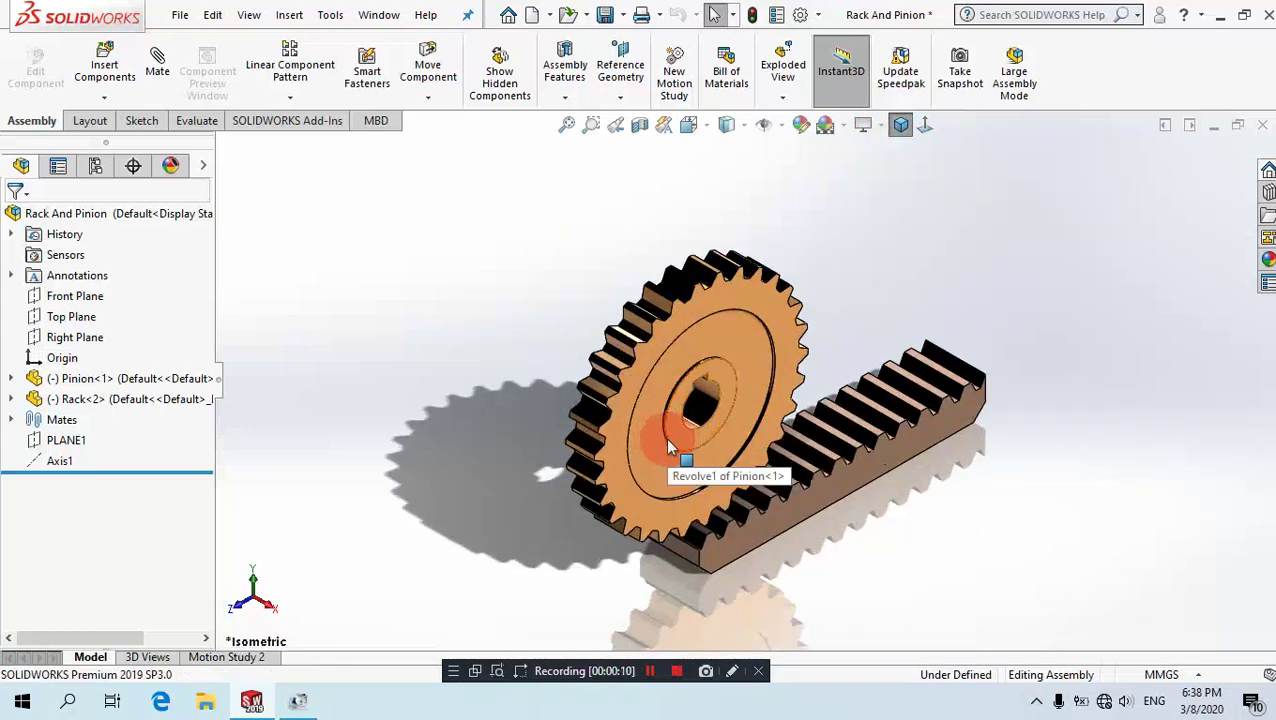
scroll(670, 447, down, 2)
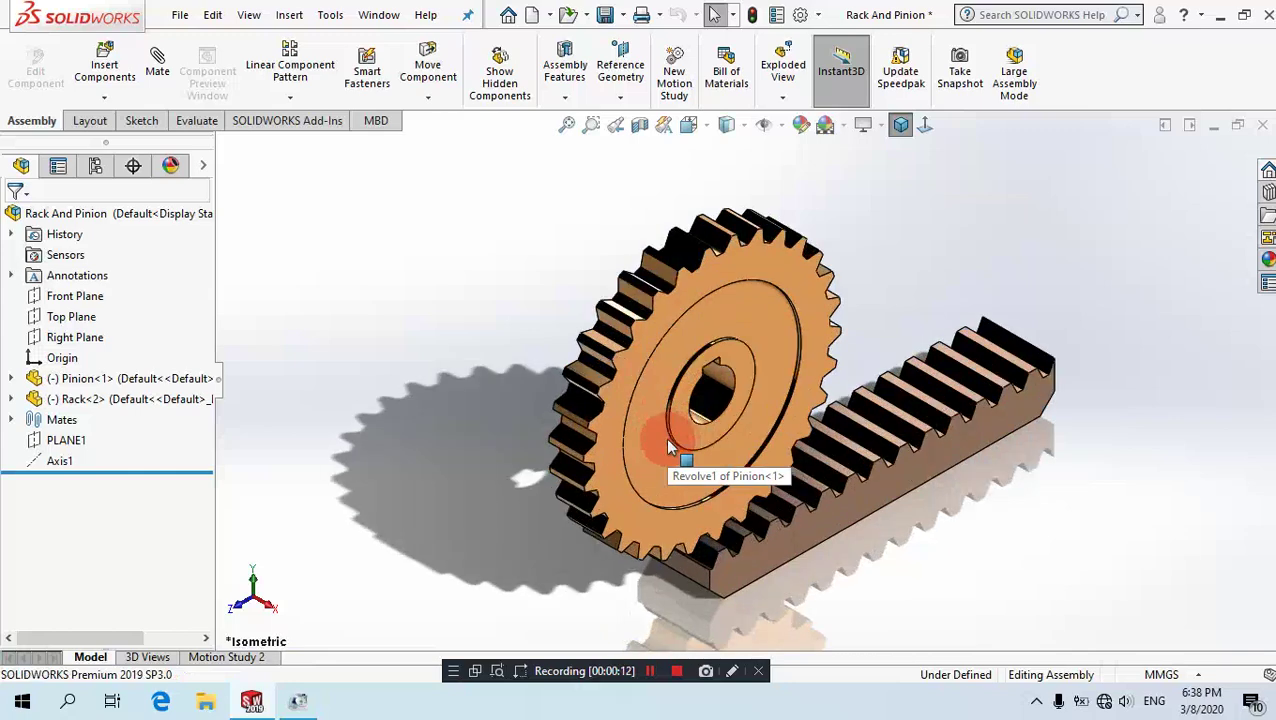
click(615, 17)
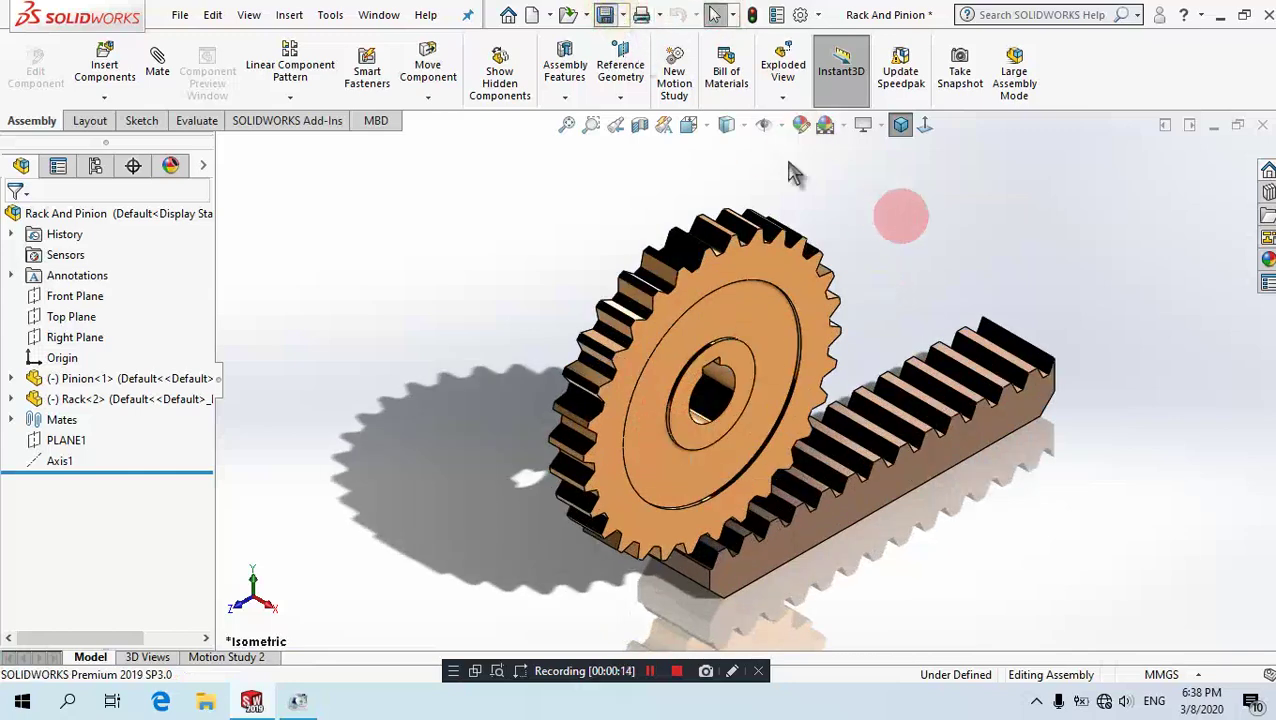
Rebuild the assembly, then create a new part, Part1, from the Part MM template.
click(706, 272)
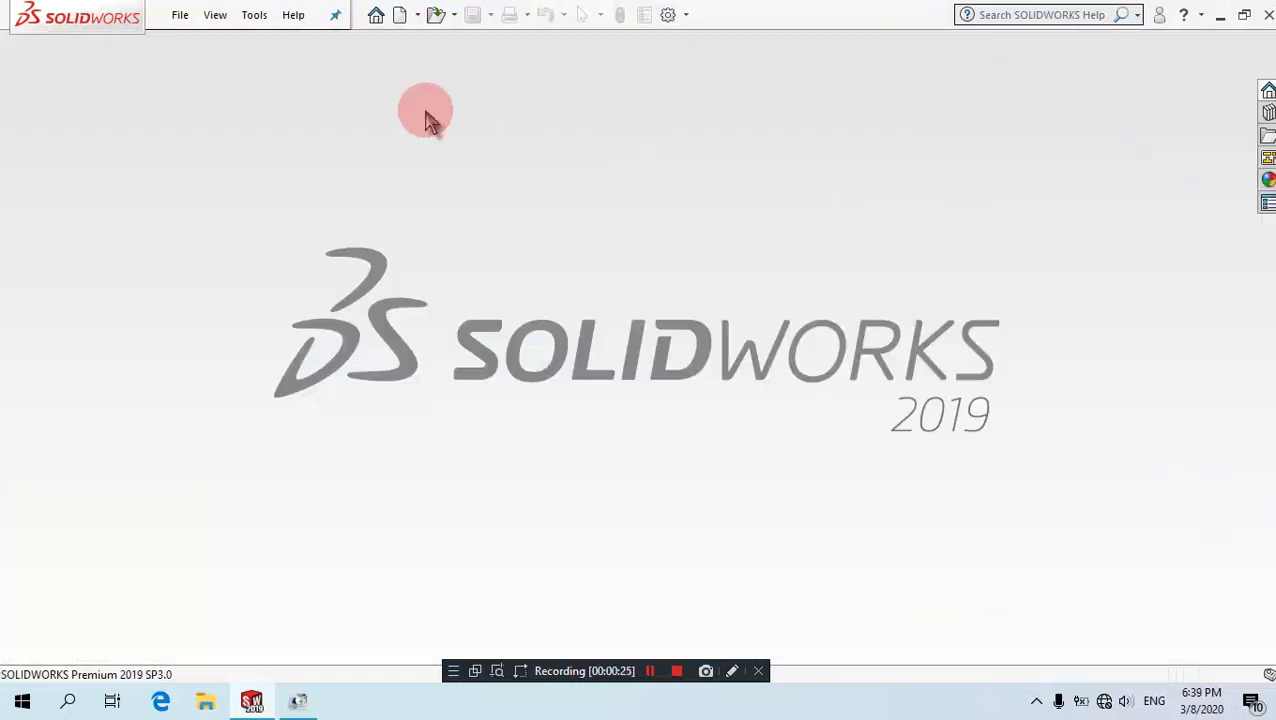
click(400, 15)
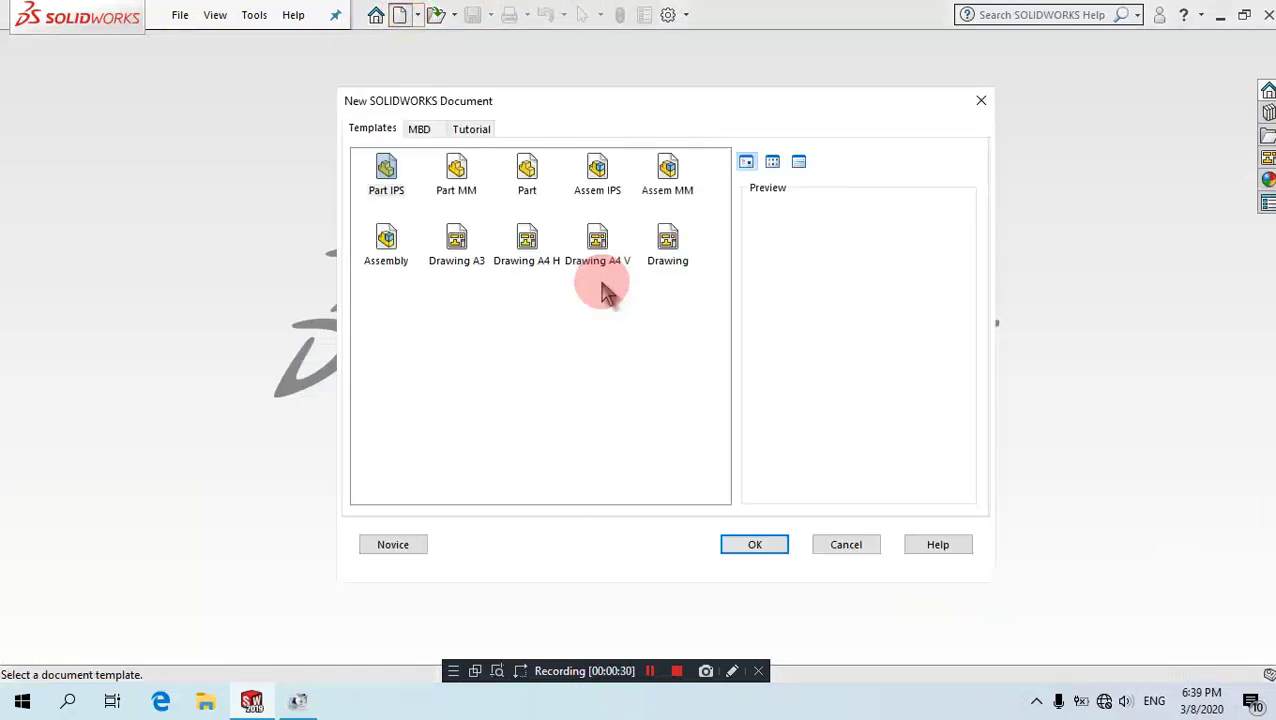
click(455, 185)
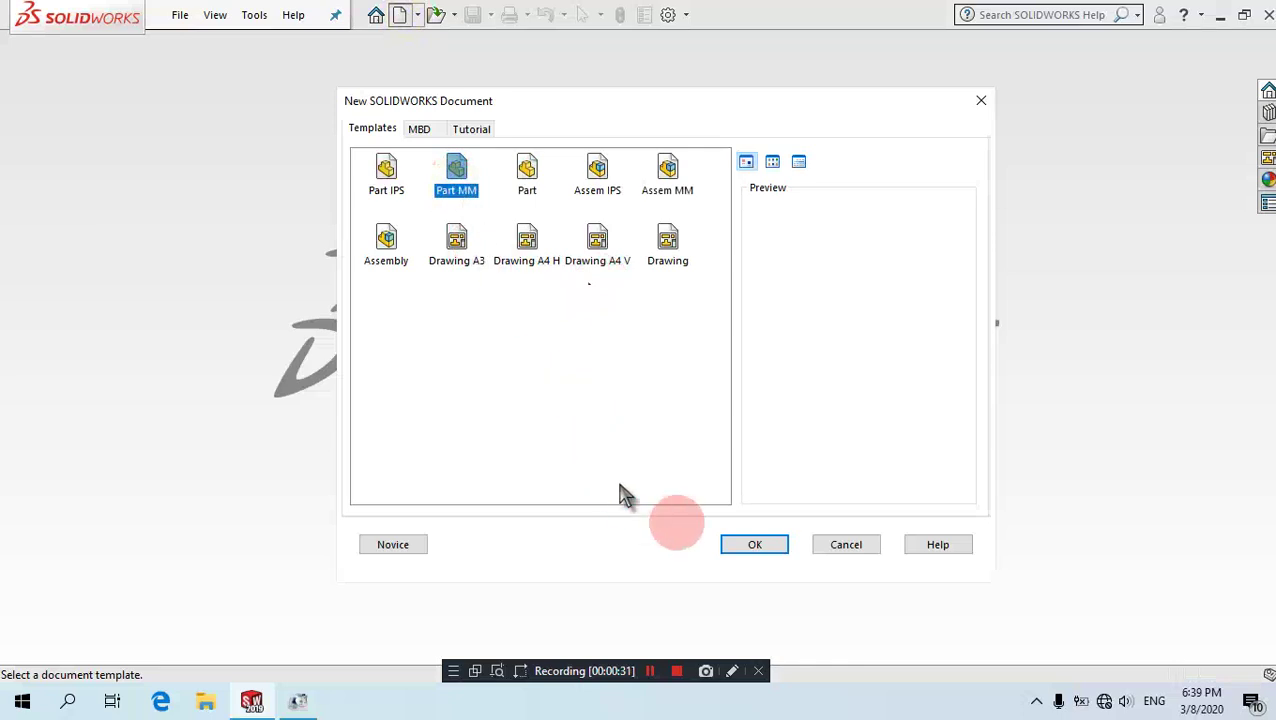
click(755, 545)
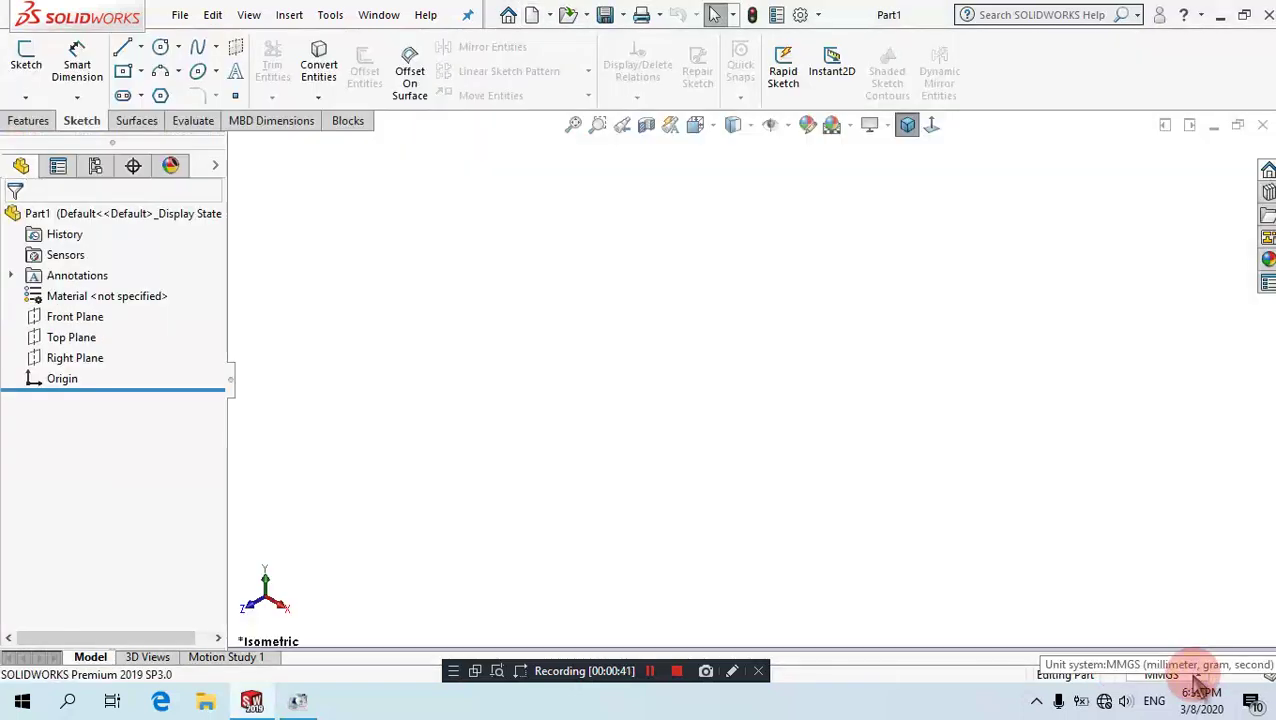
Keep MMGS units and begin Sketch1 on the Front Plane.
click(1198, 680)
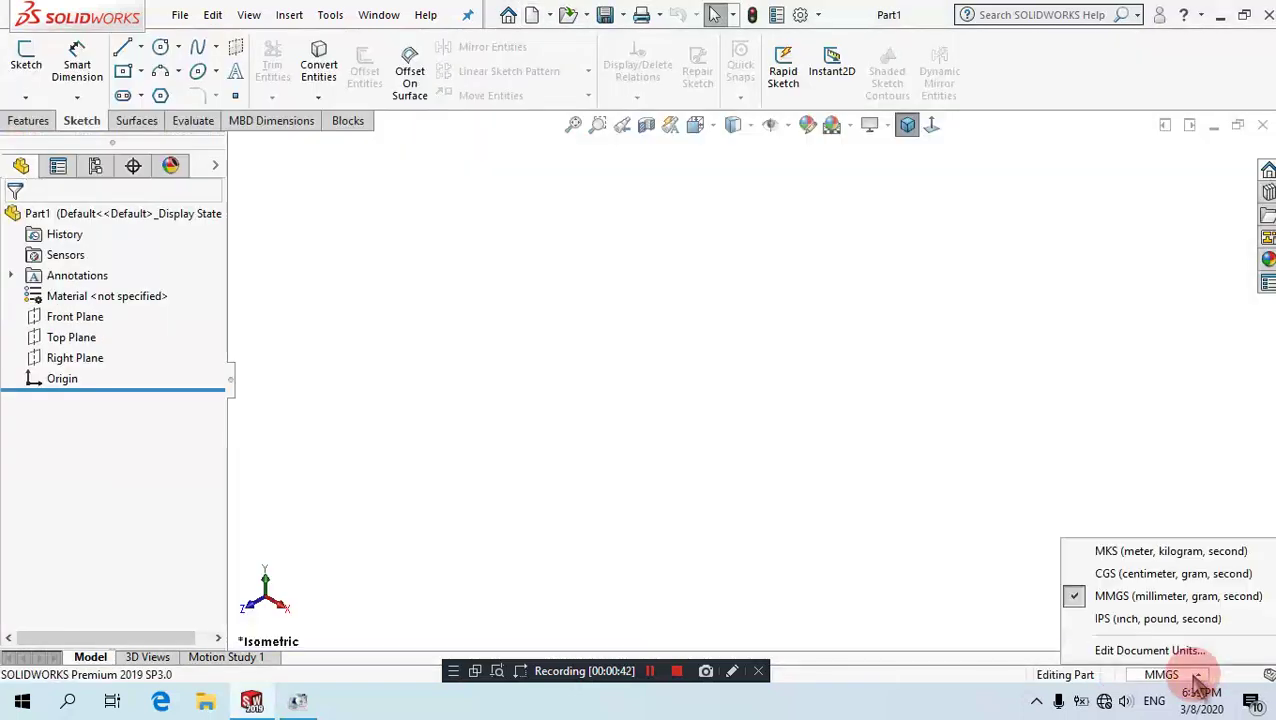
click(724, 445)
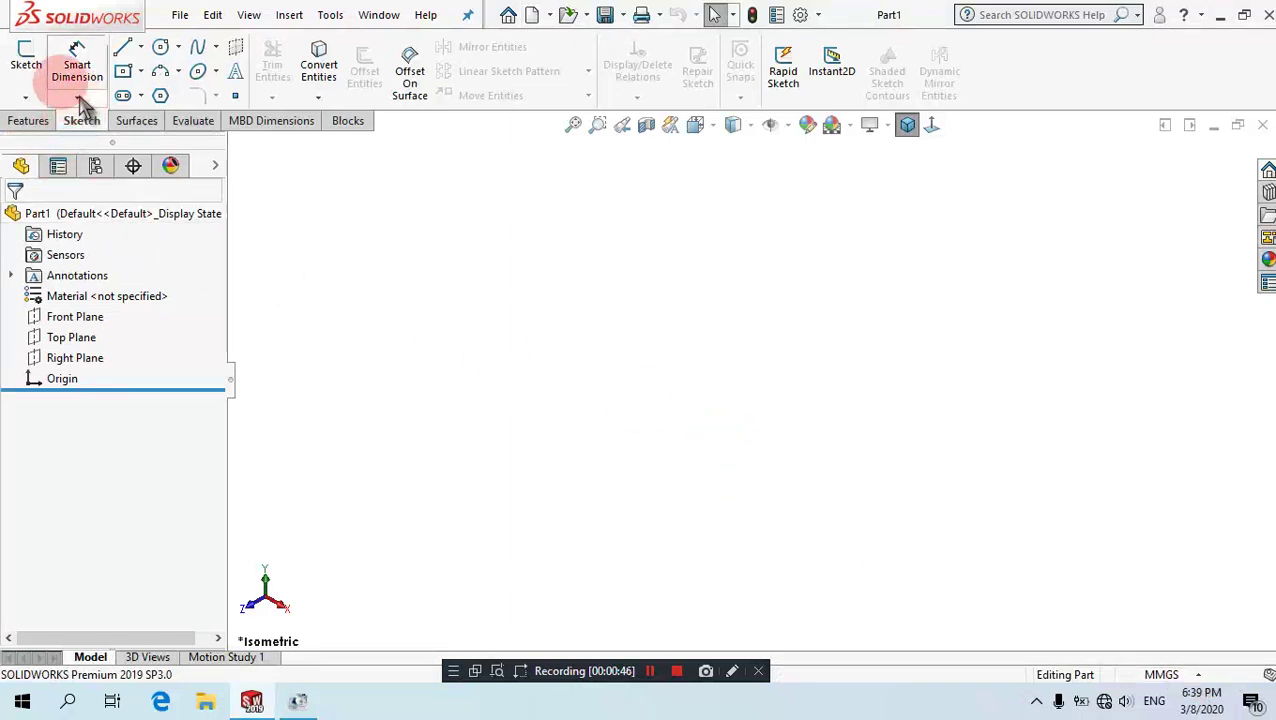
click(25, 62)
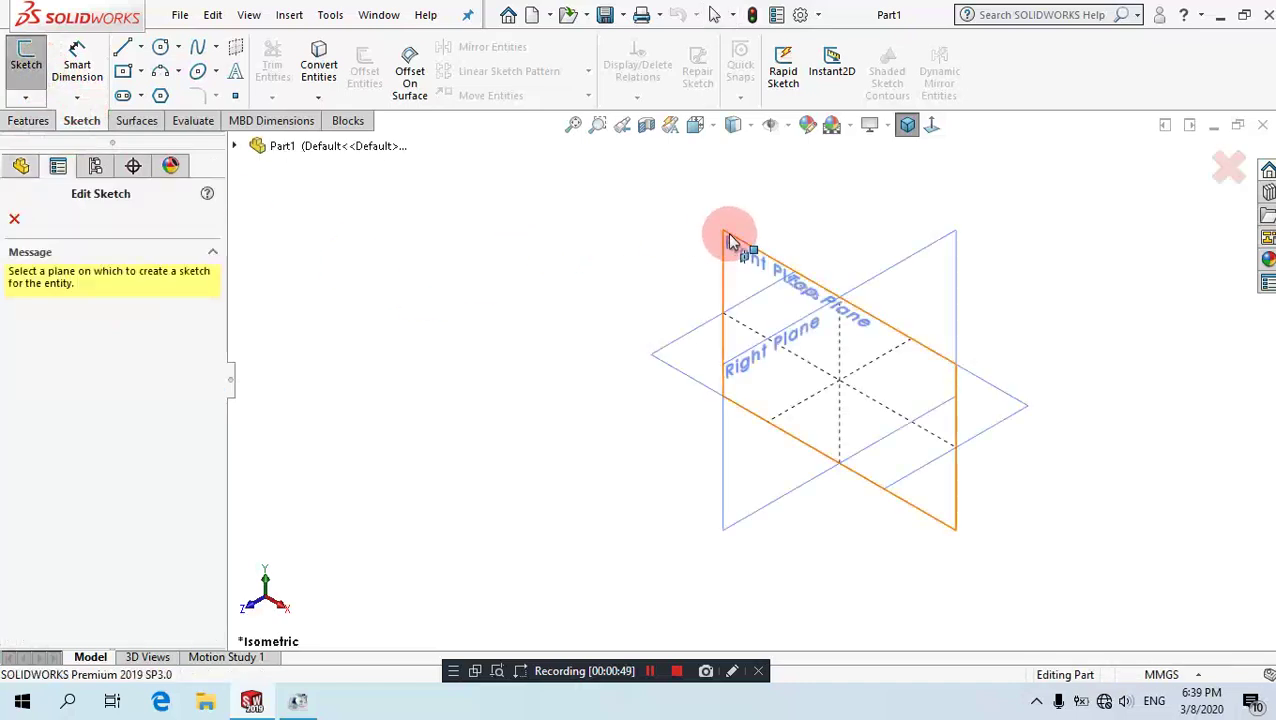
click(730, 242)
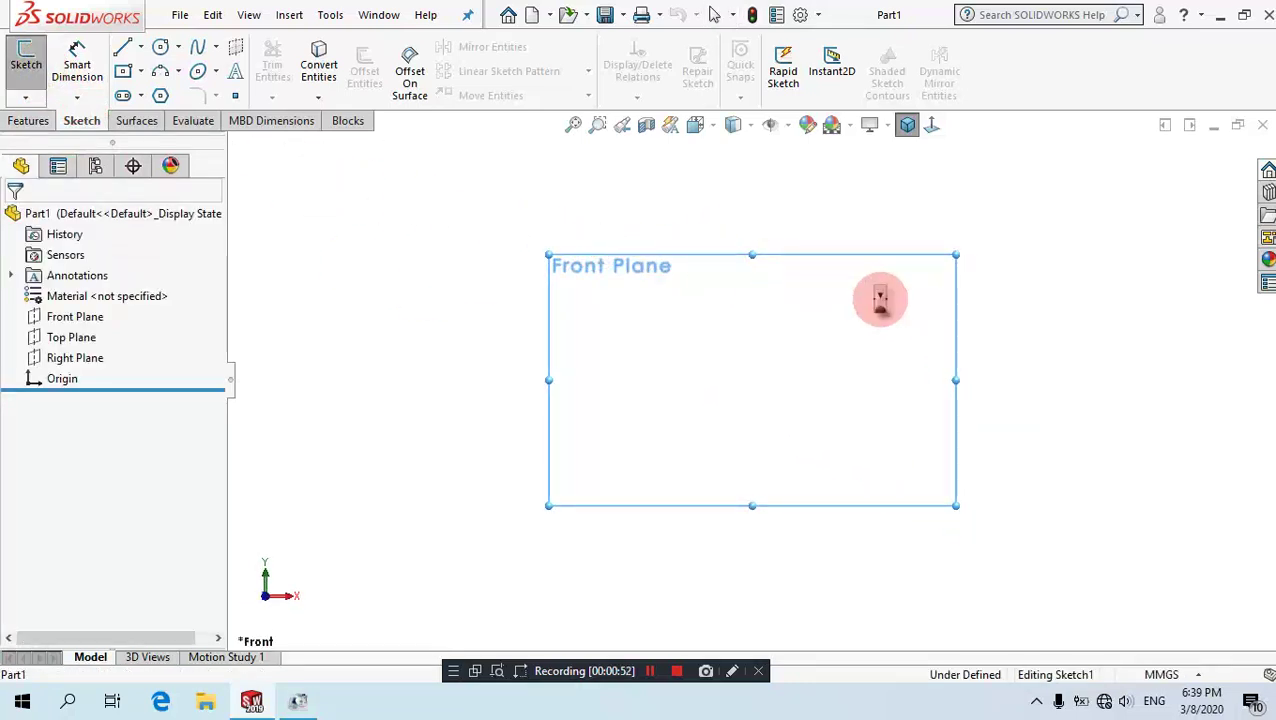
Draw a horizontal construction centreline from the origin to the right, then end it.
click(141, 47)
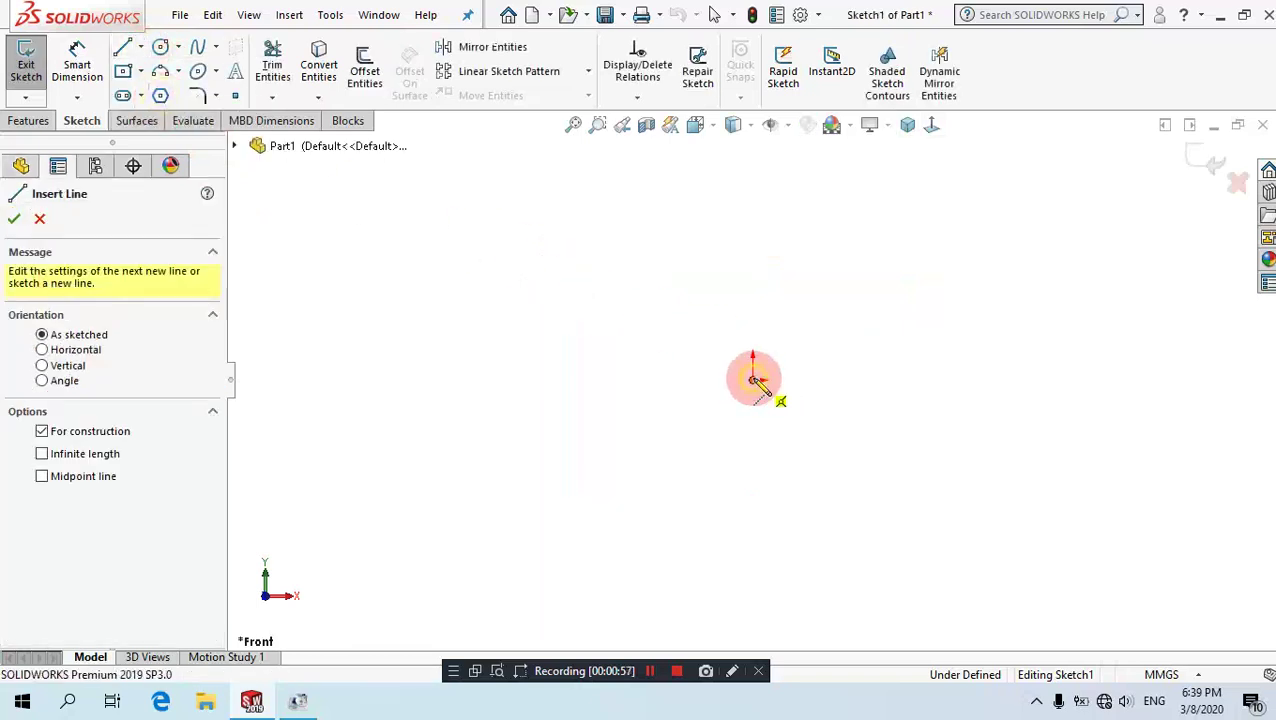
click(755, 380)
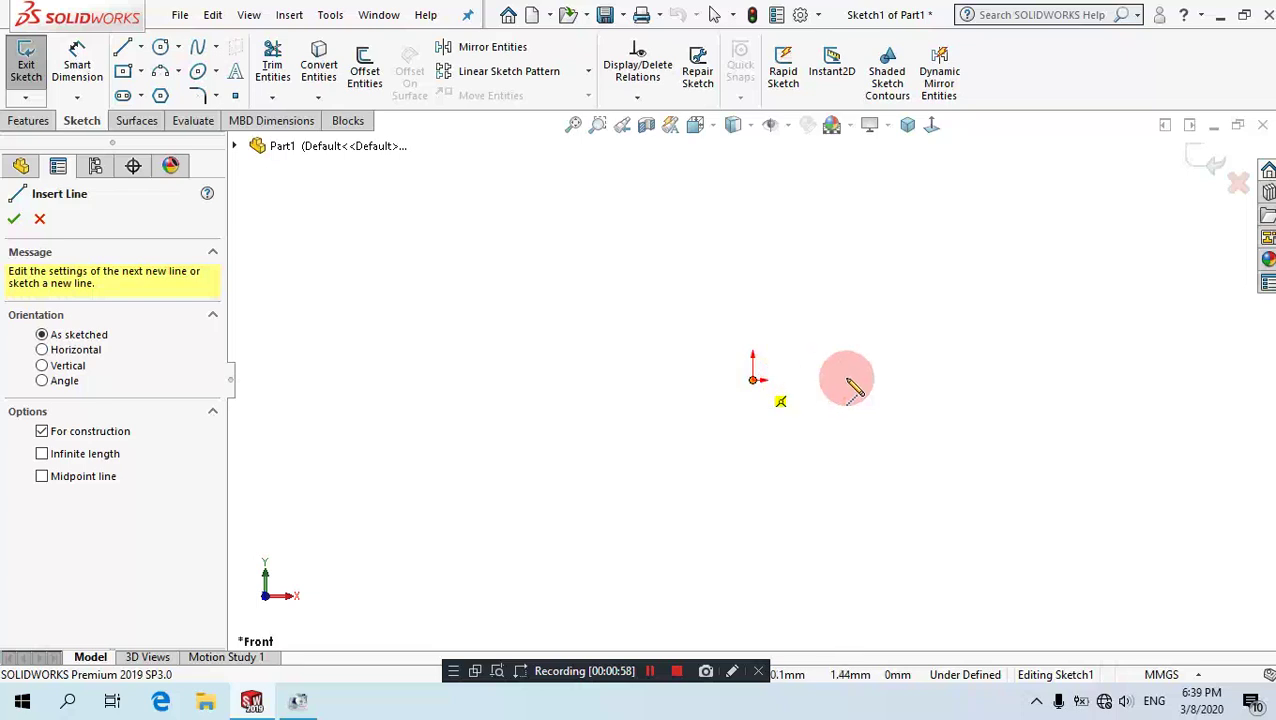
click(914, 380)
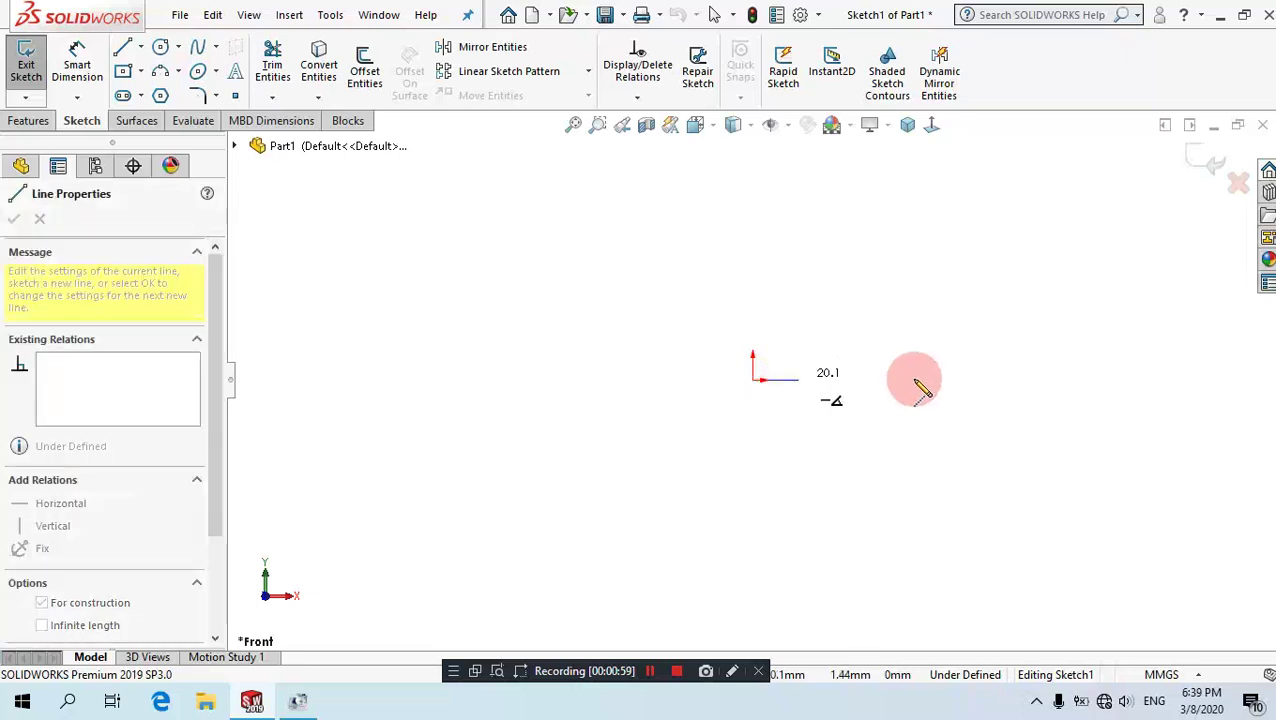
right_click(960, 287)
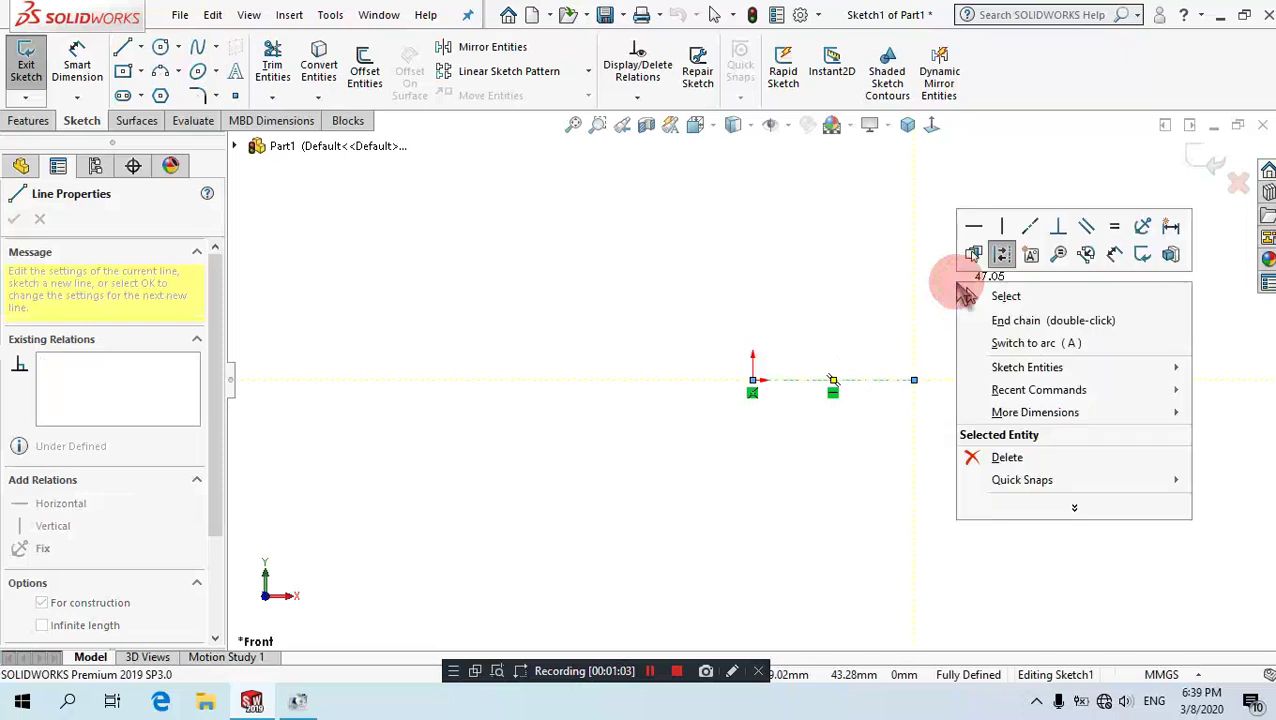
click(1005, 296)
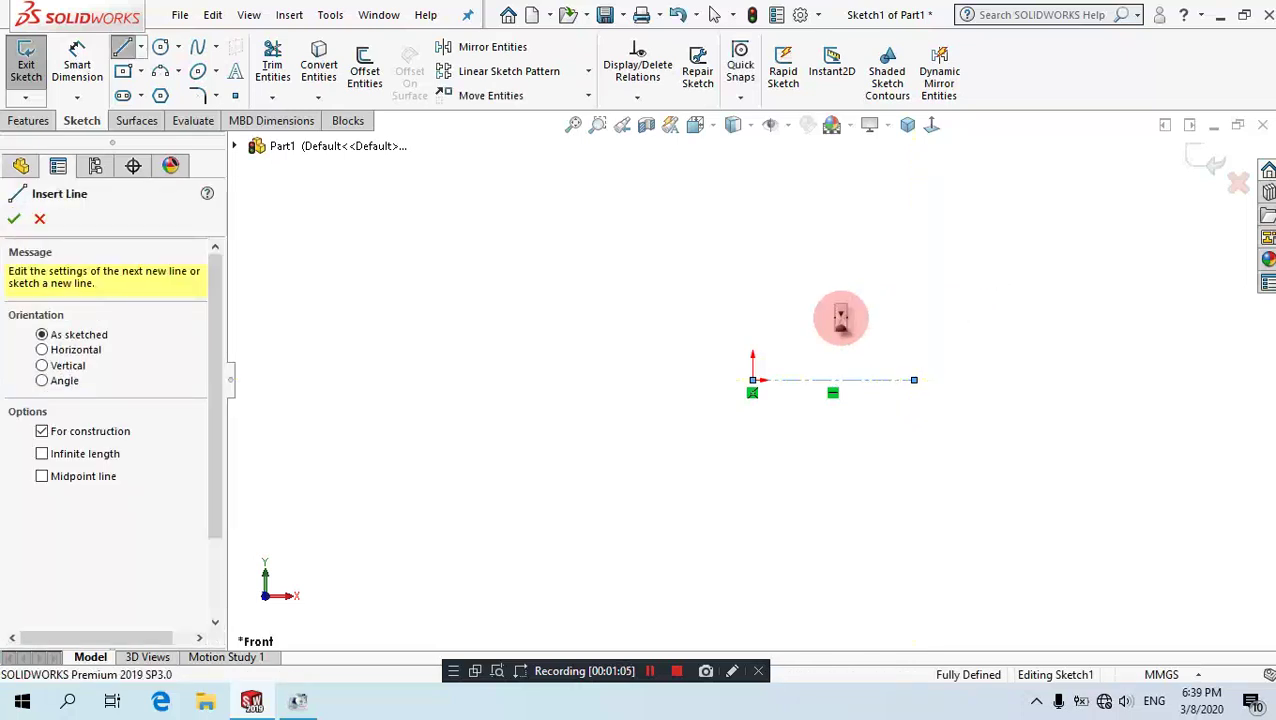
scroll(915, 255, down, 3)
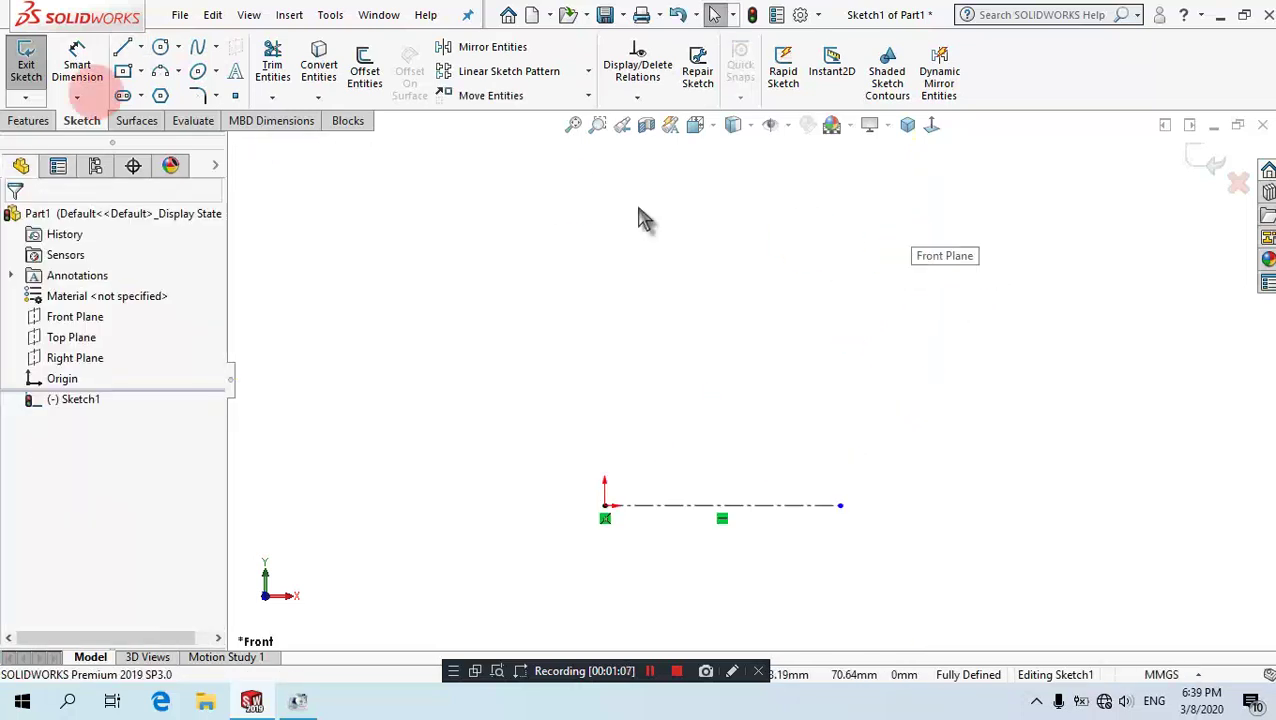
click(122, 50)
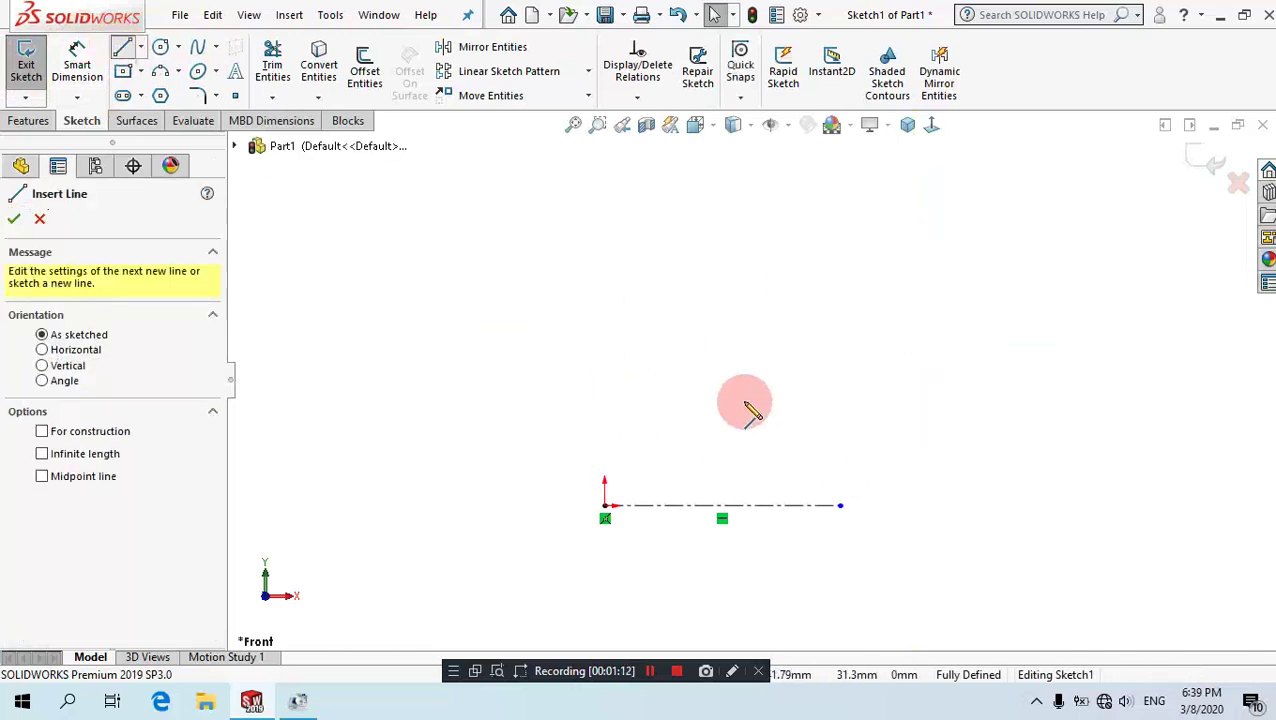
scroll(745, 405, up, 1)
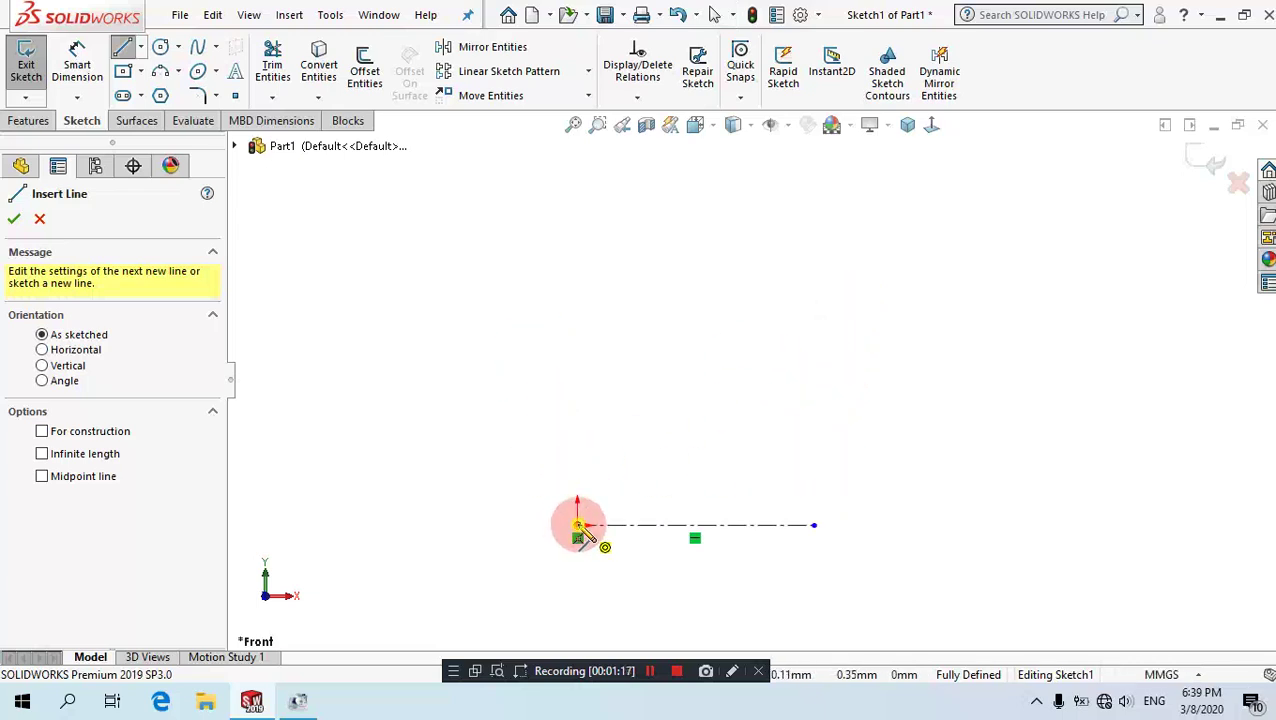
key(Escape)
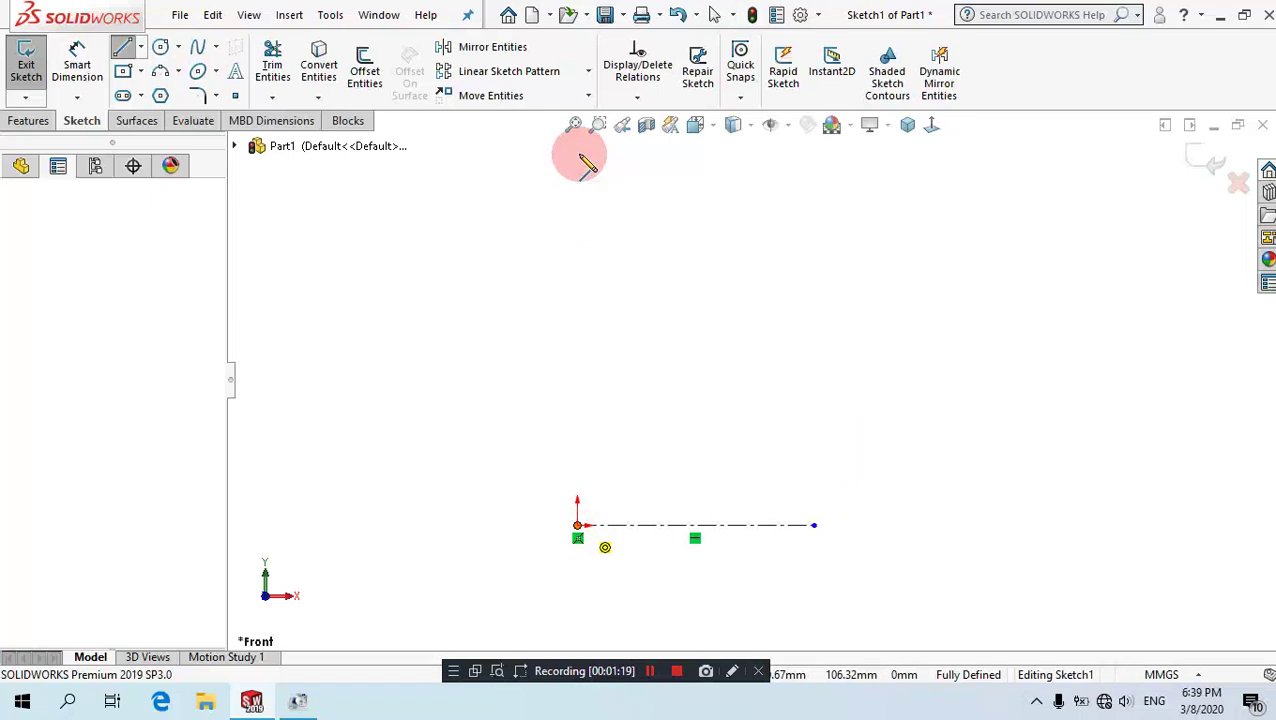
Draw the bar's left edge, top edge and the upper step of the right-side notch.
drag(578, 156, 578, 157)
click(578, 153)
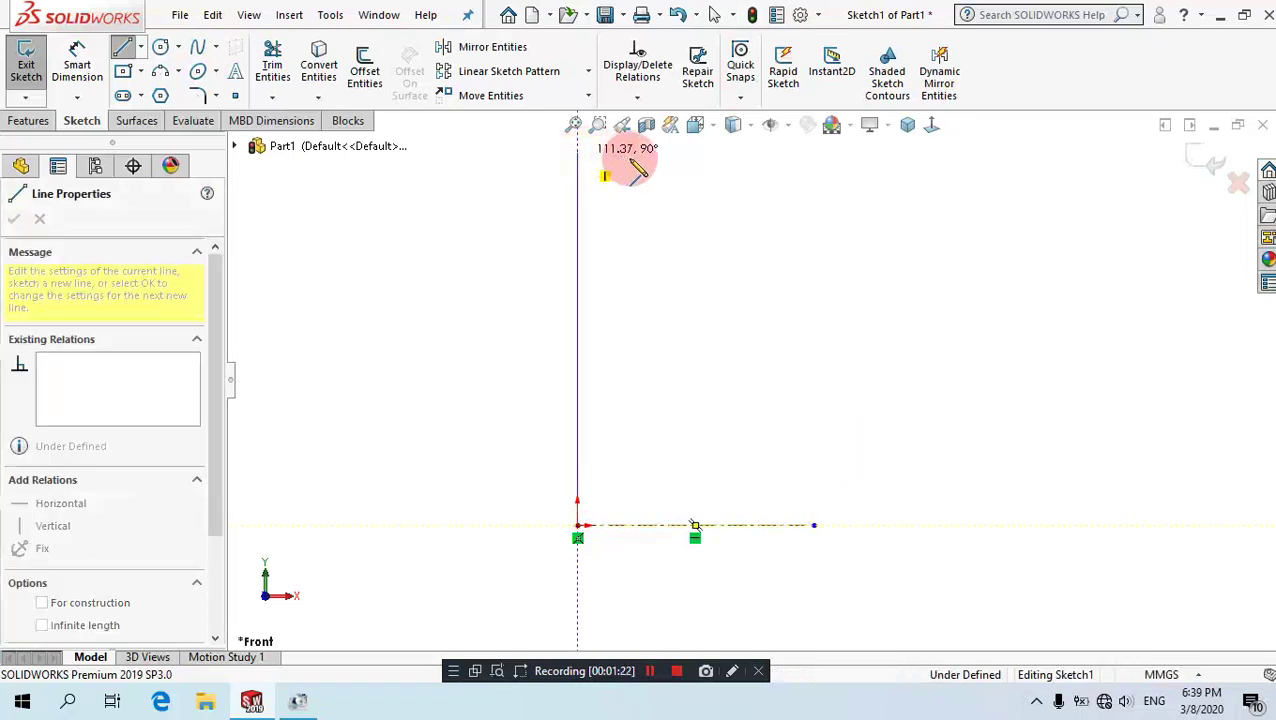
click(713, 218)
click(700, 222)
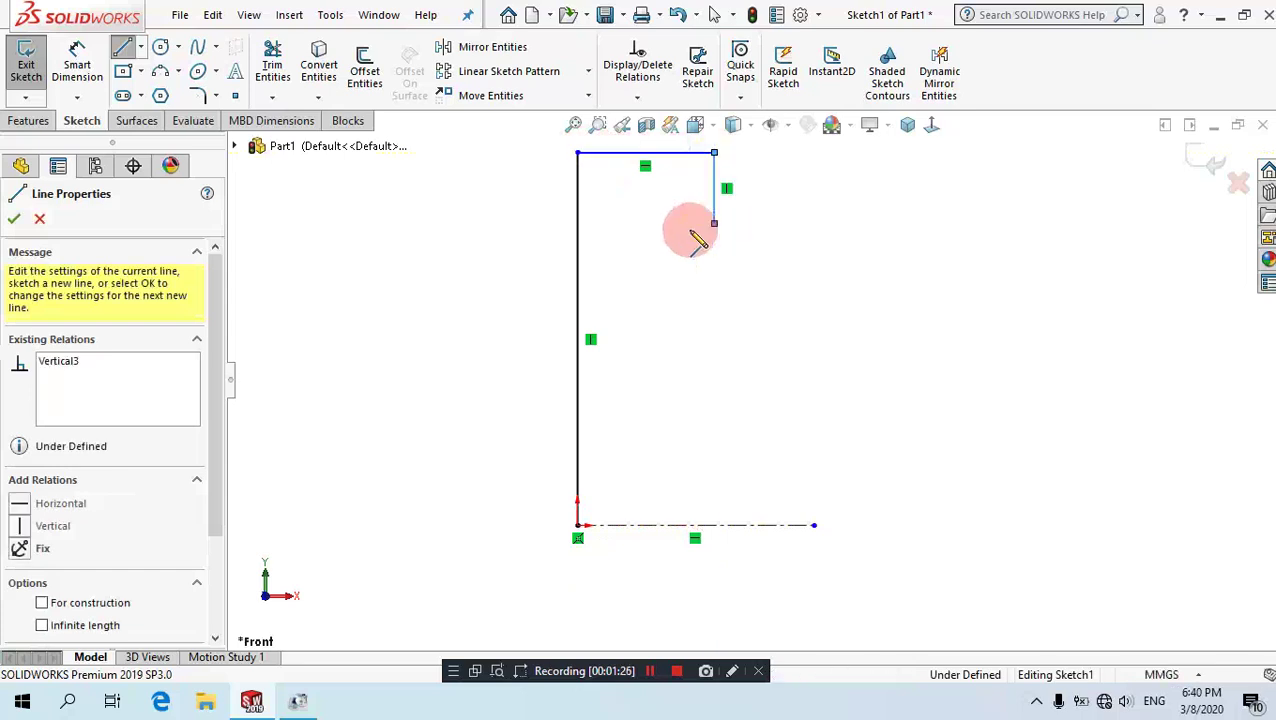
double_click(689, 222)
click(700, 300)
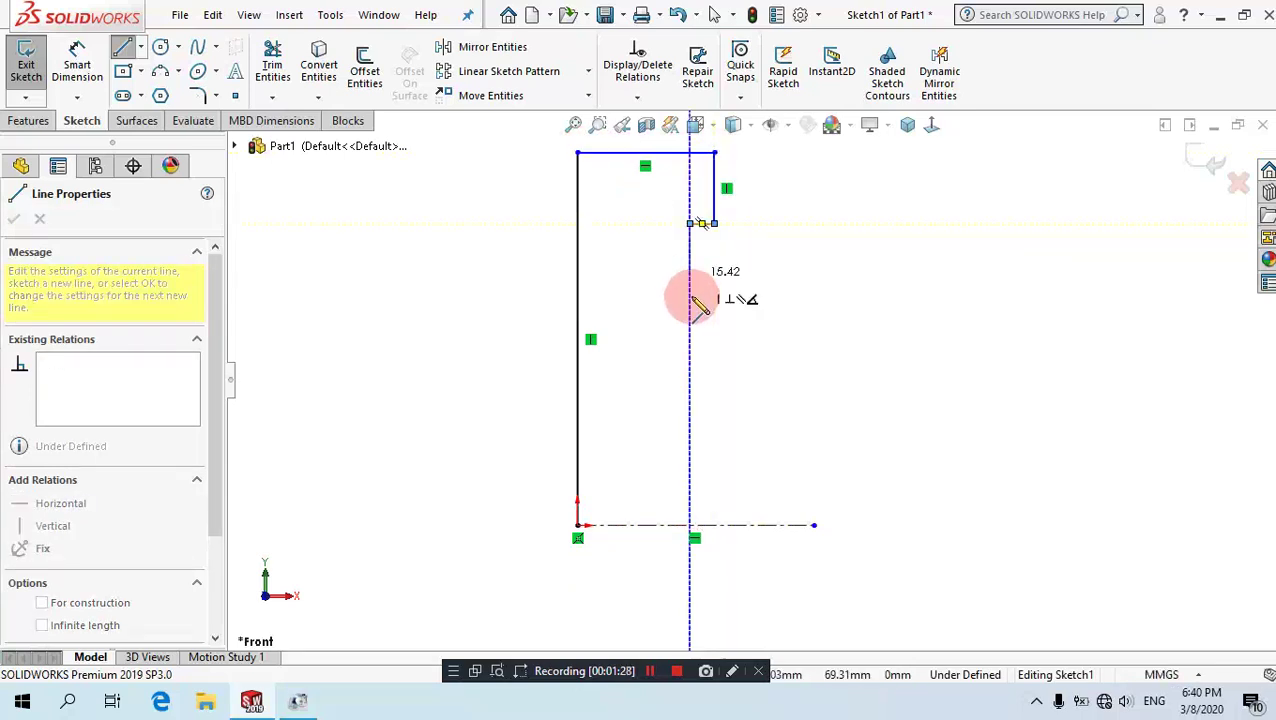
click(689, 295)
click(714, 295)
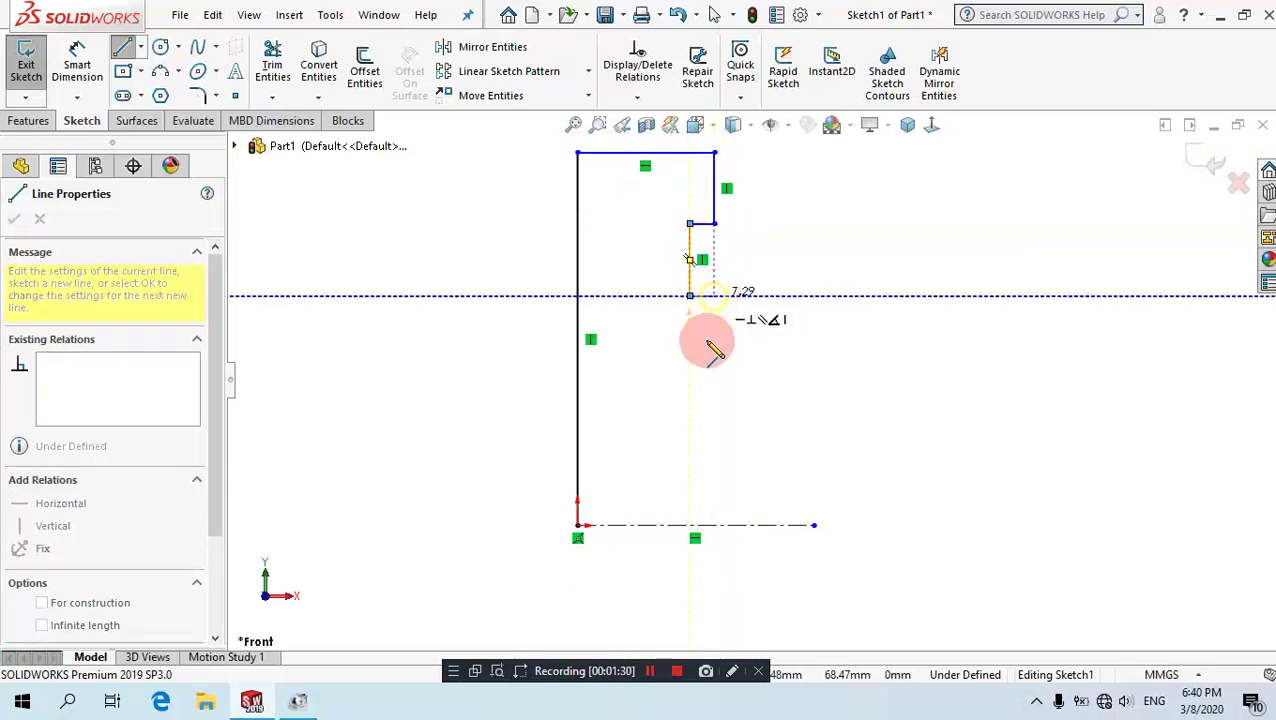
key(Escape)
Continue the right edge down, close the outline along the bottom, and end the line chain.
click(703, 436)
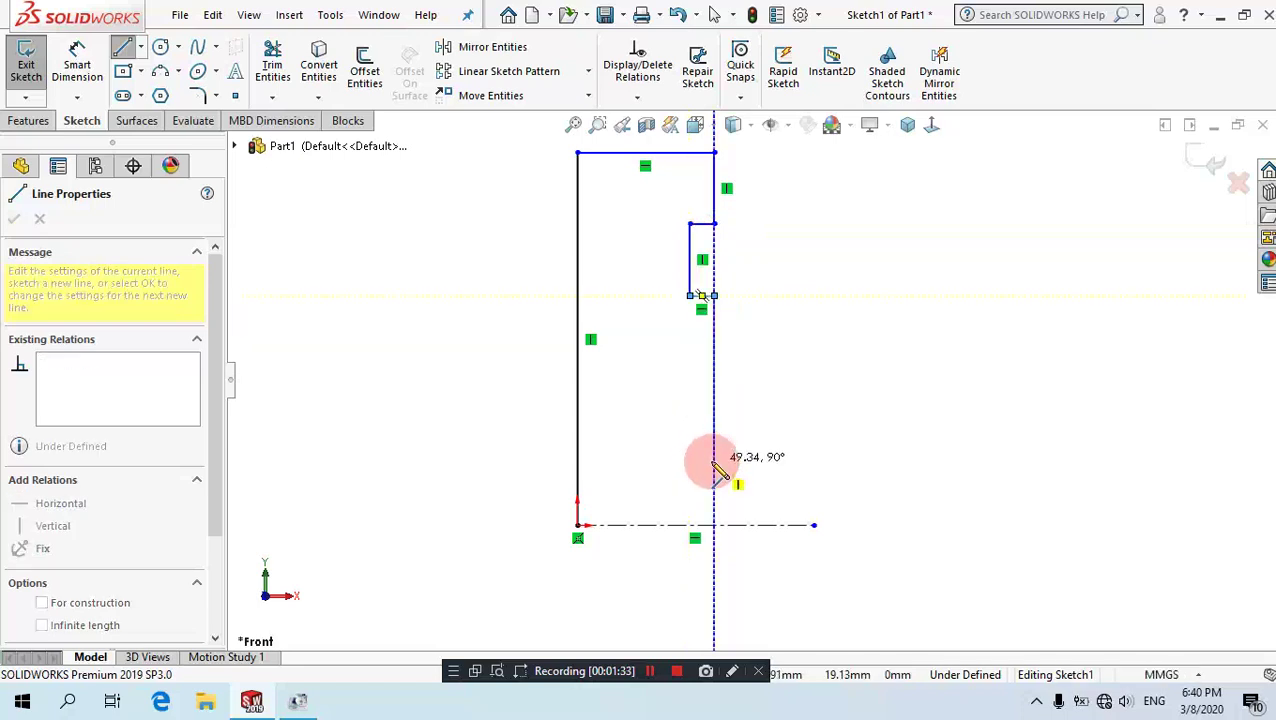
click(714, 461)
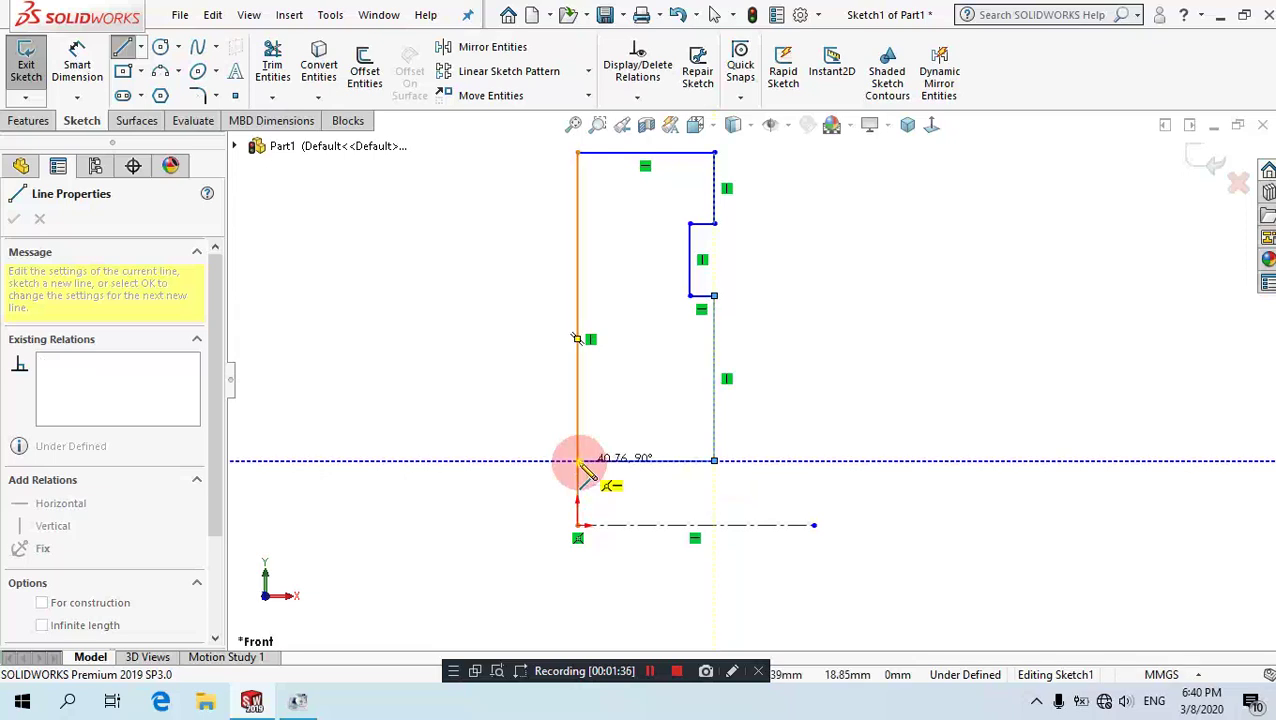
click(577, 460)
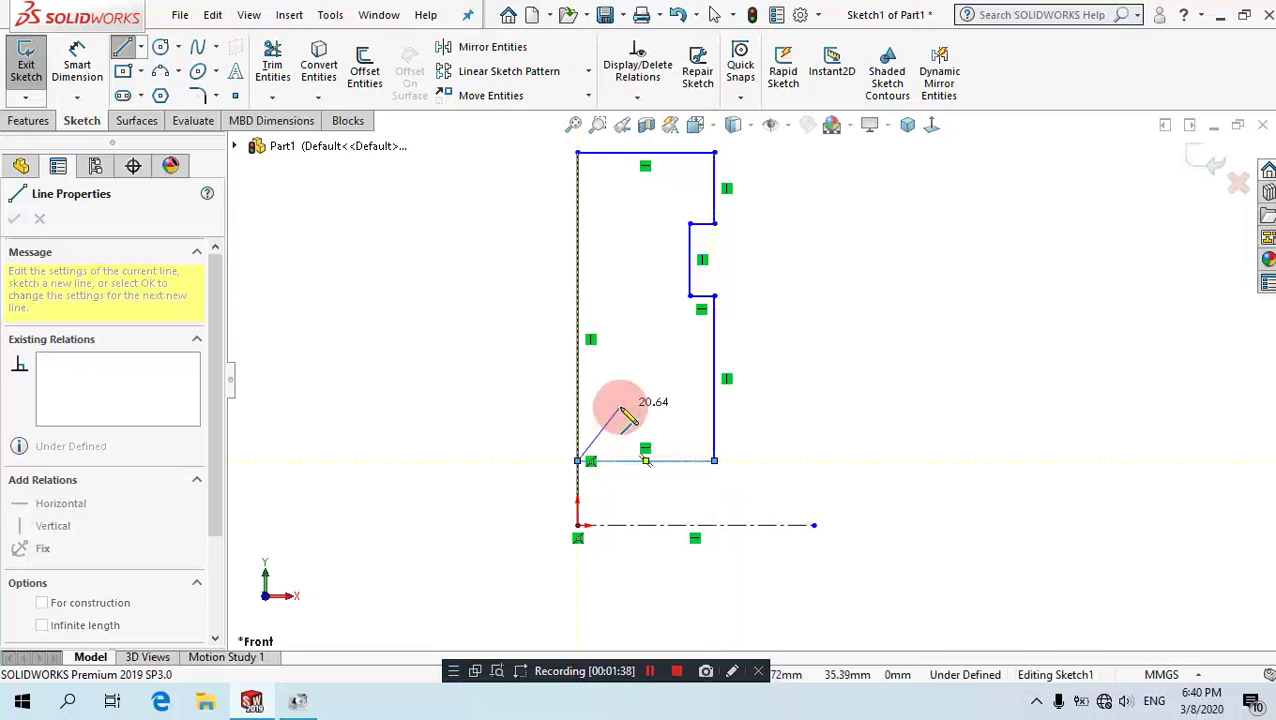
right_click(625, 412)
click(650, 447)
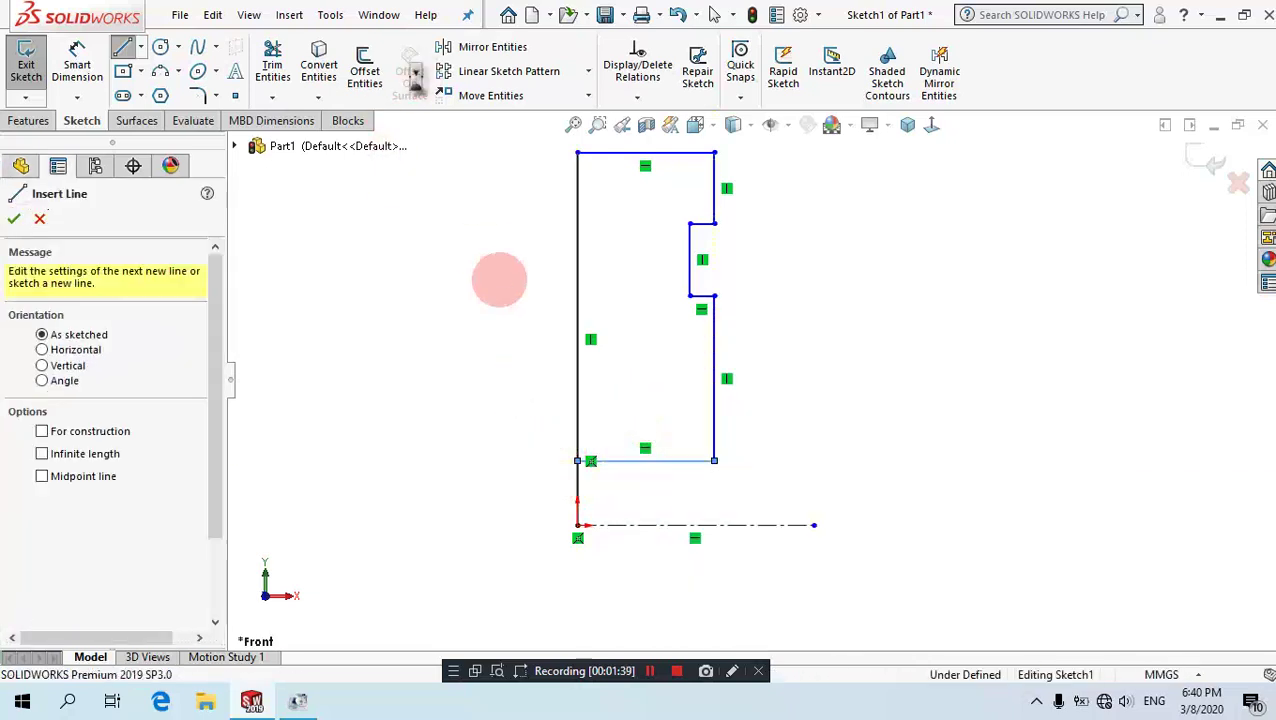
key(Escape)
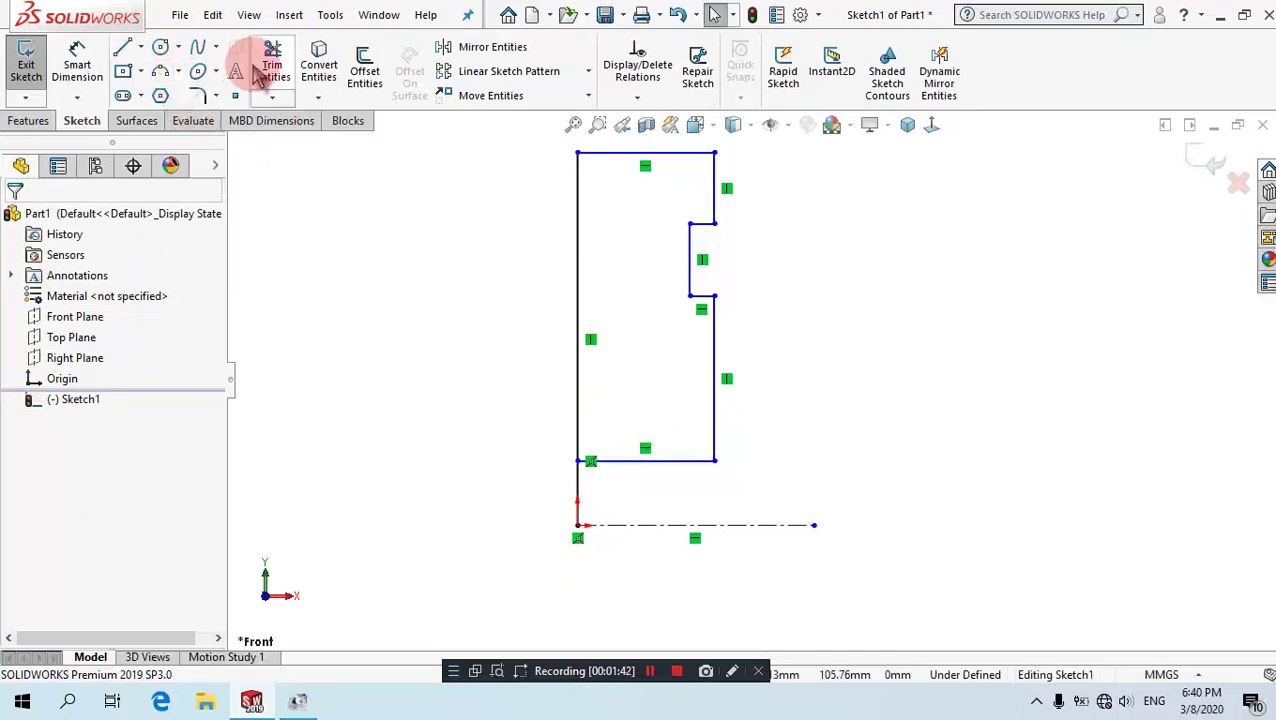
click(258, 78)
scroll(645, 400, up, 1)
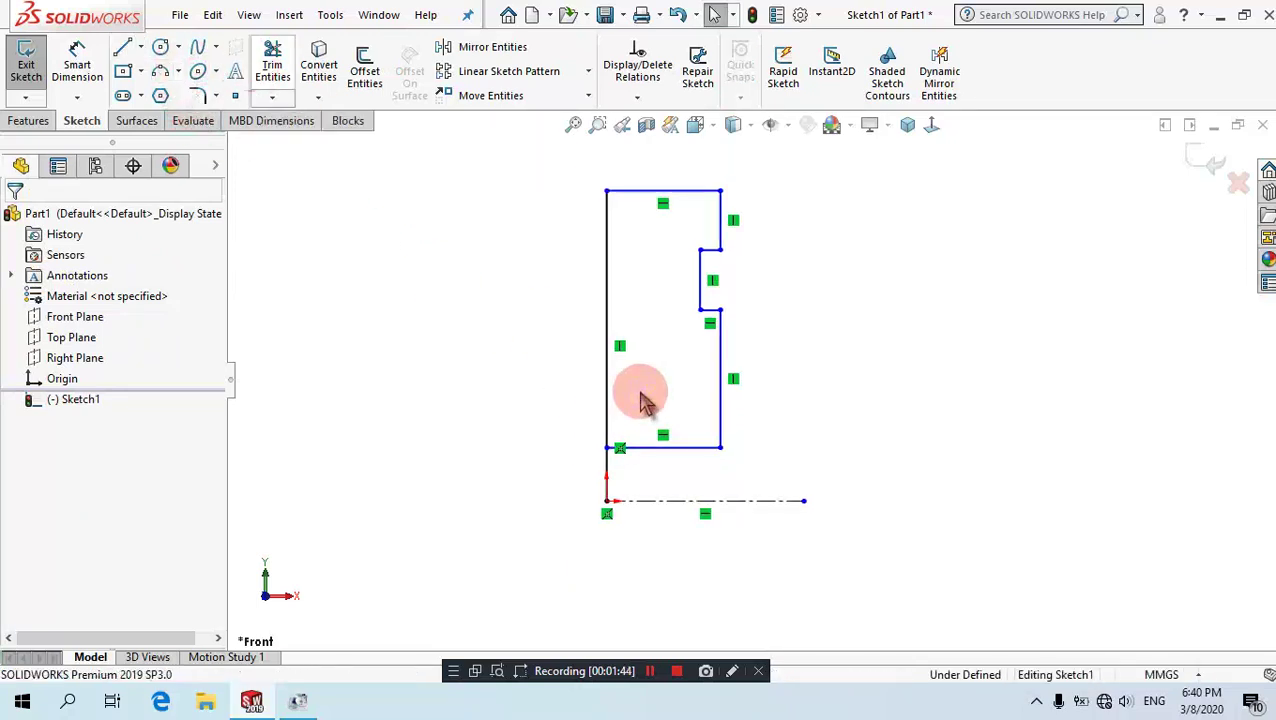
scroll(675, 303, down, 2)
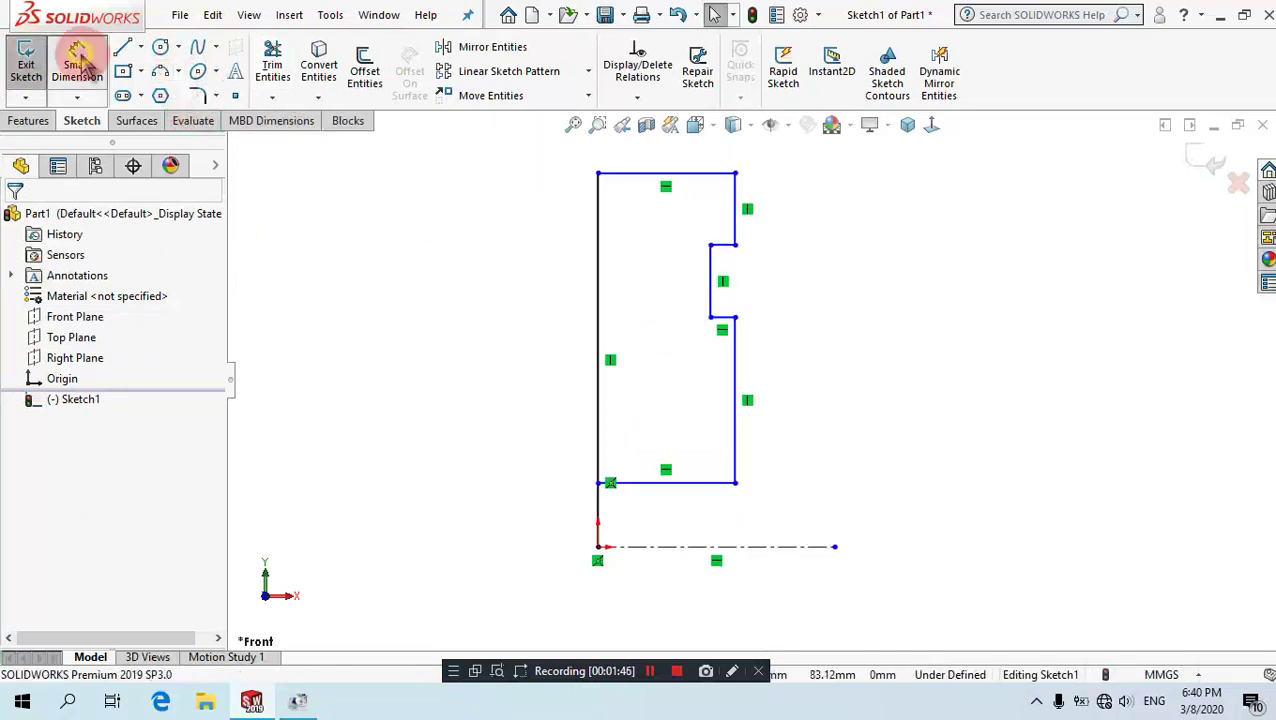
Dimension the lower notch corner at 15 mm and the bottom edge at 8 mm from the centerline.
click(84, 62)
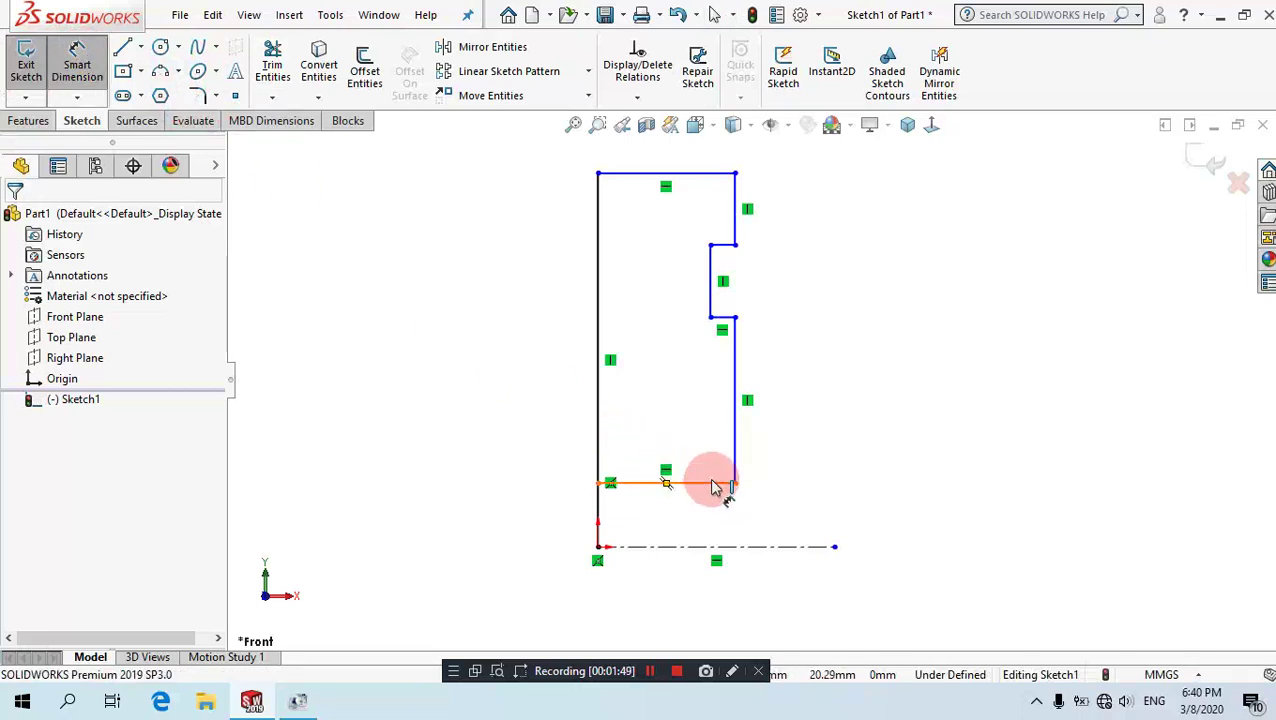
click(834, 546)
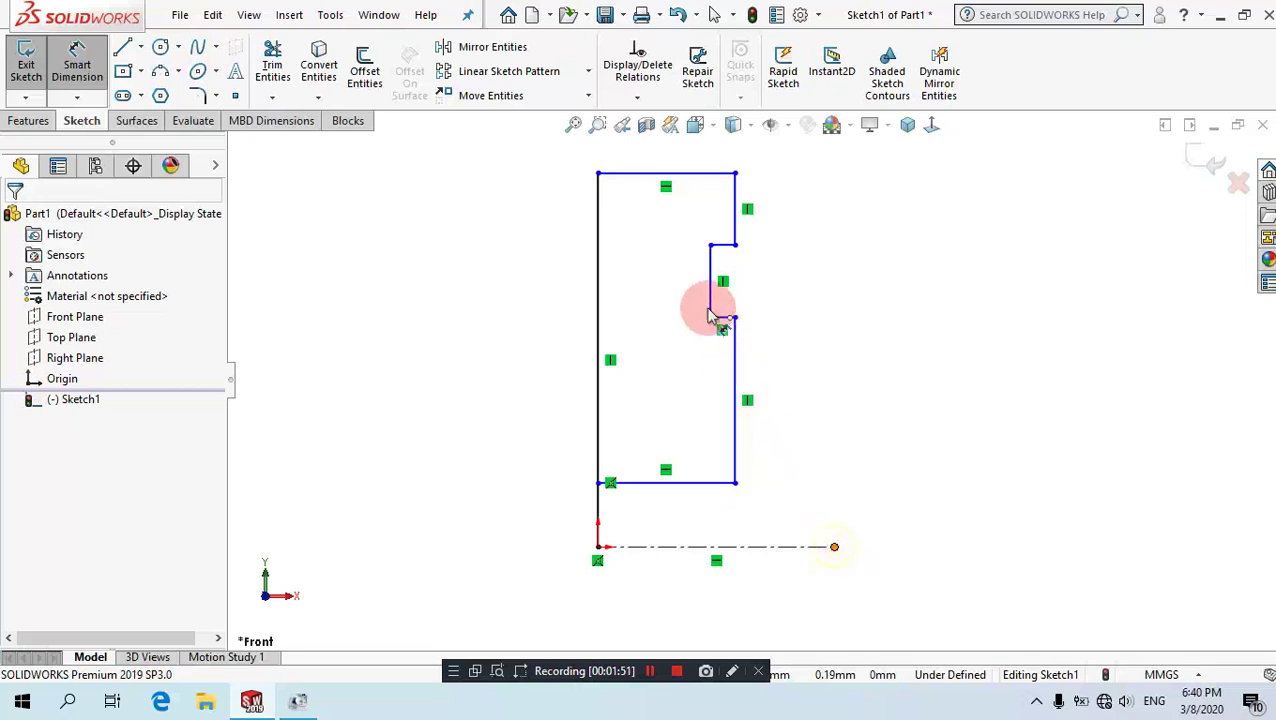
click(735, 318)
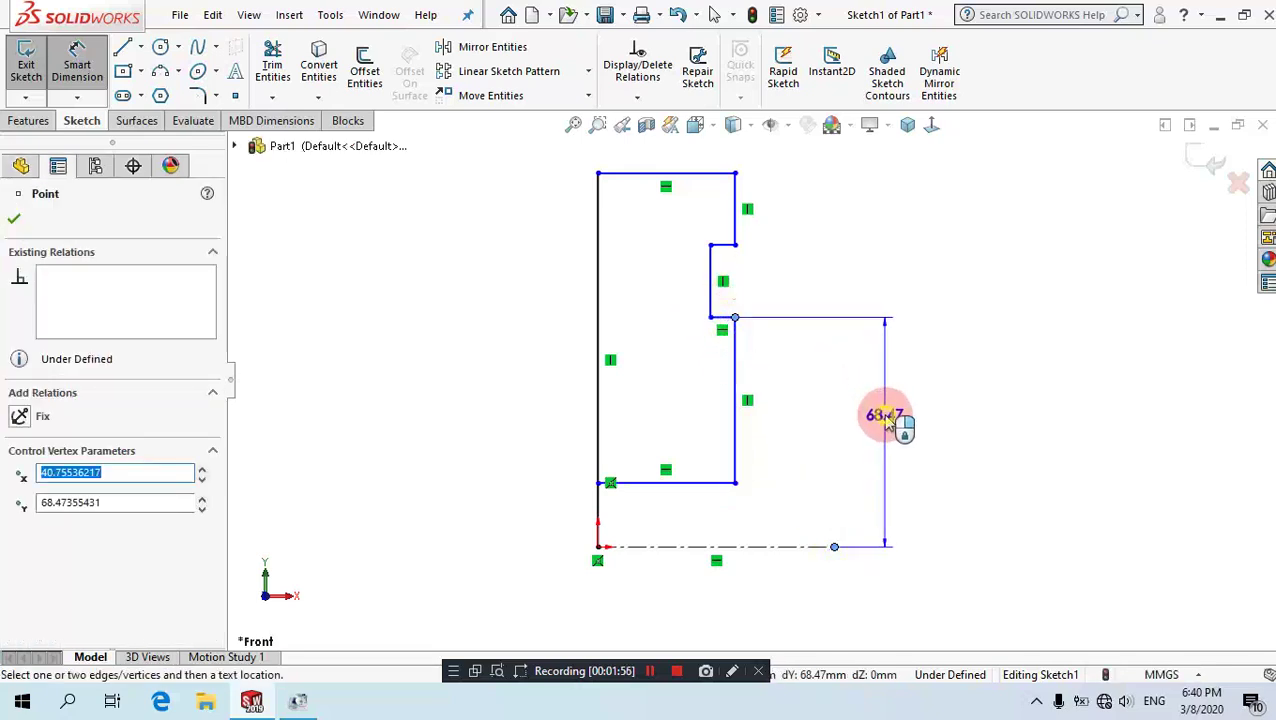
click(886, 418)
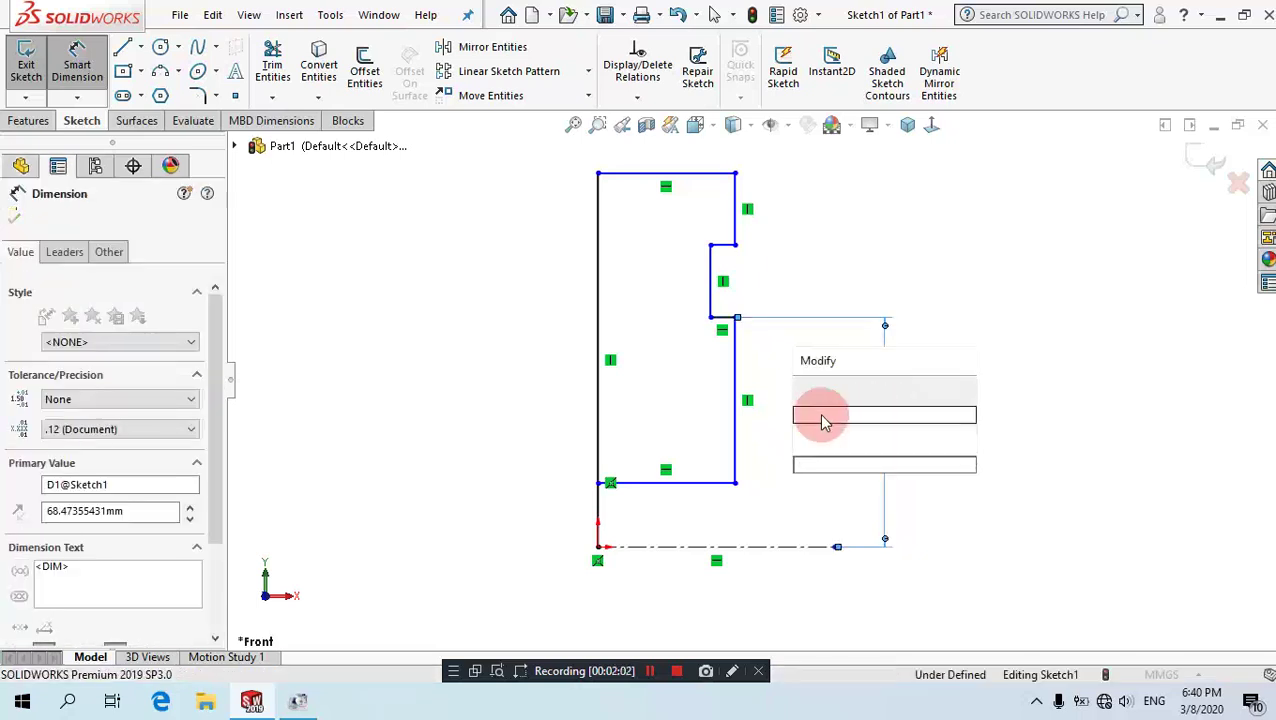
text(15)
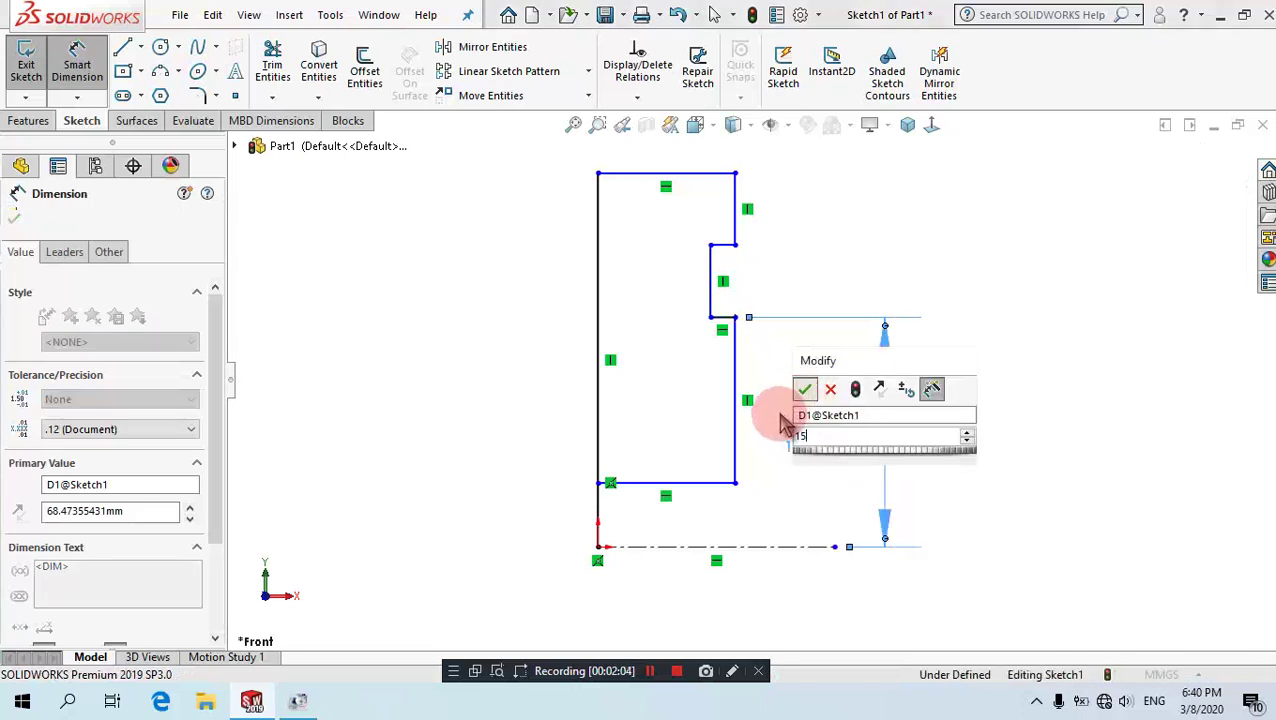
key(Return)
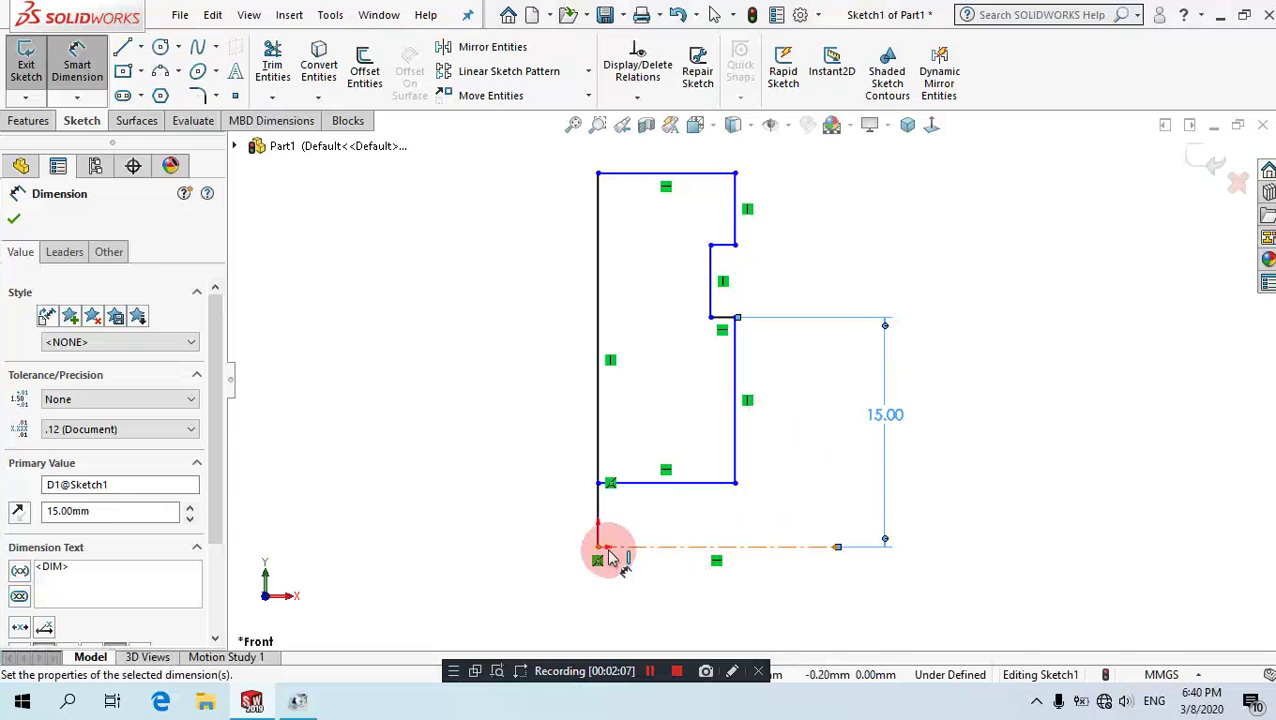
click(692, 485)
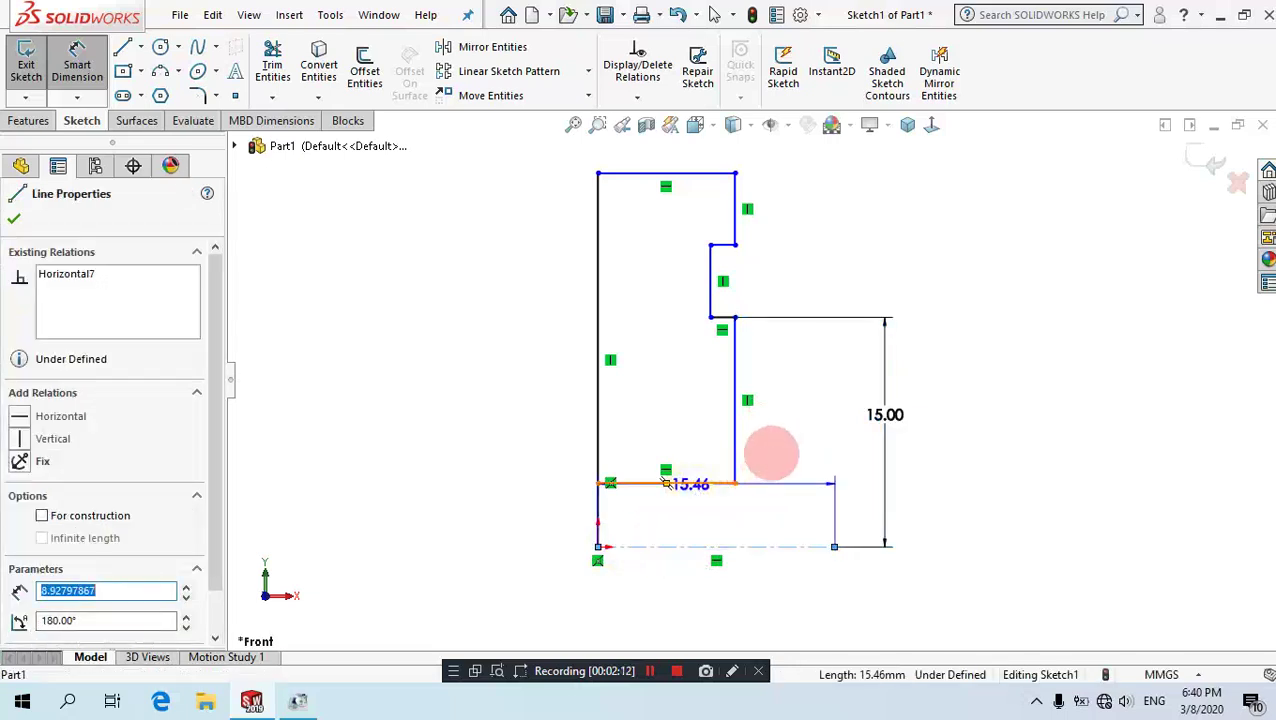
click(790, 447)
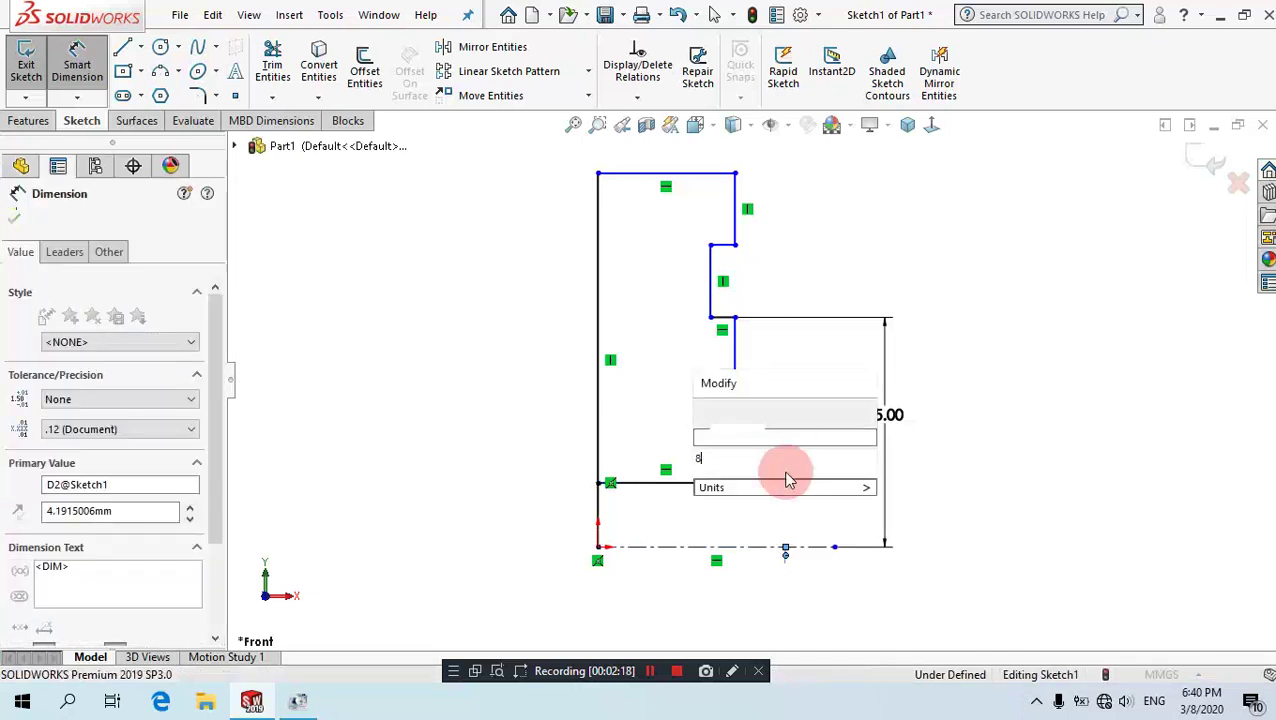
key(Escape)
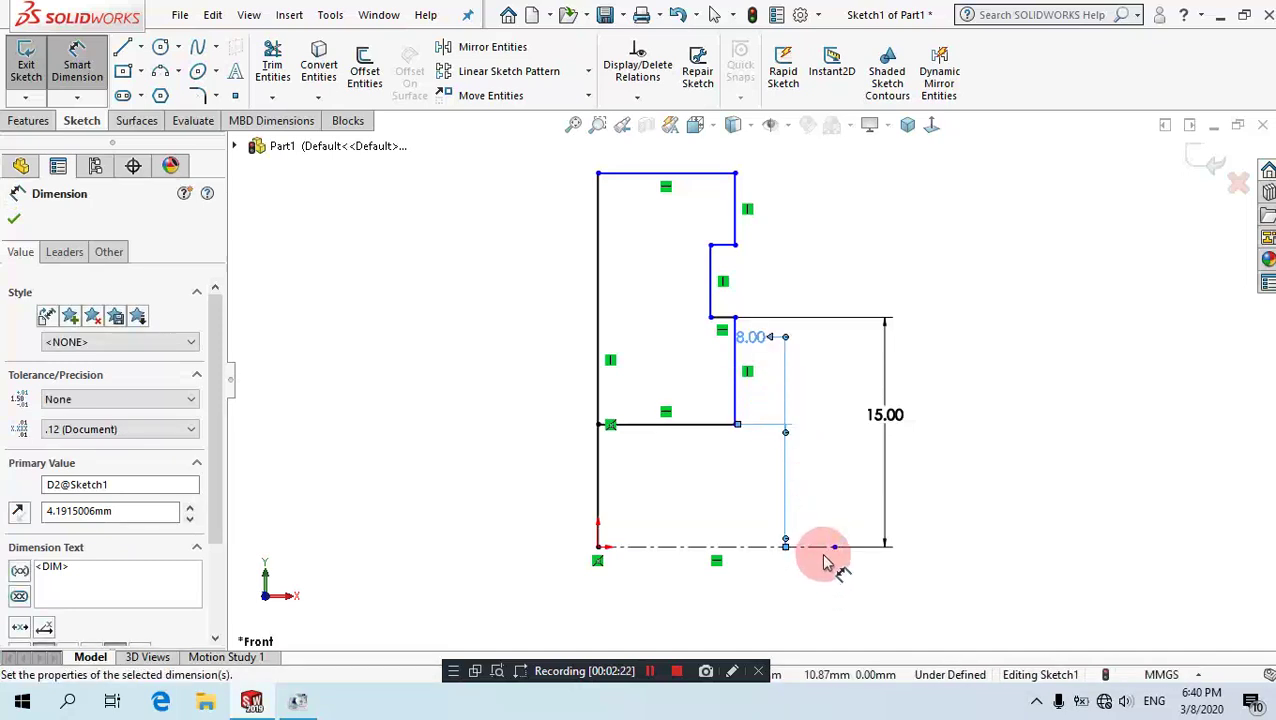
Add the 41 mm overall height and change the upper notch height from 19.73 to 31 mm.
click(736, 177)
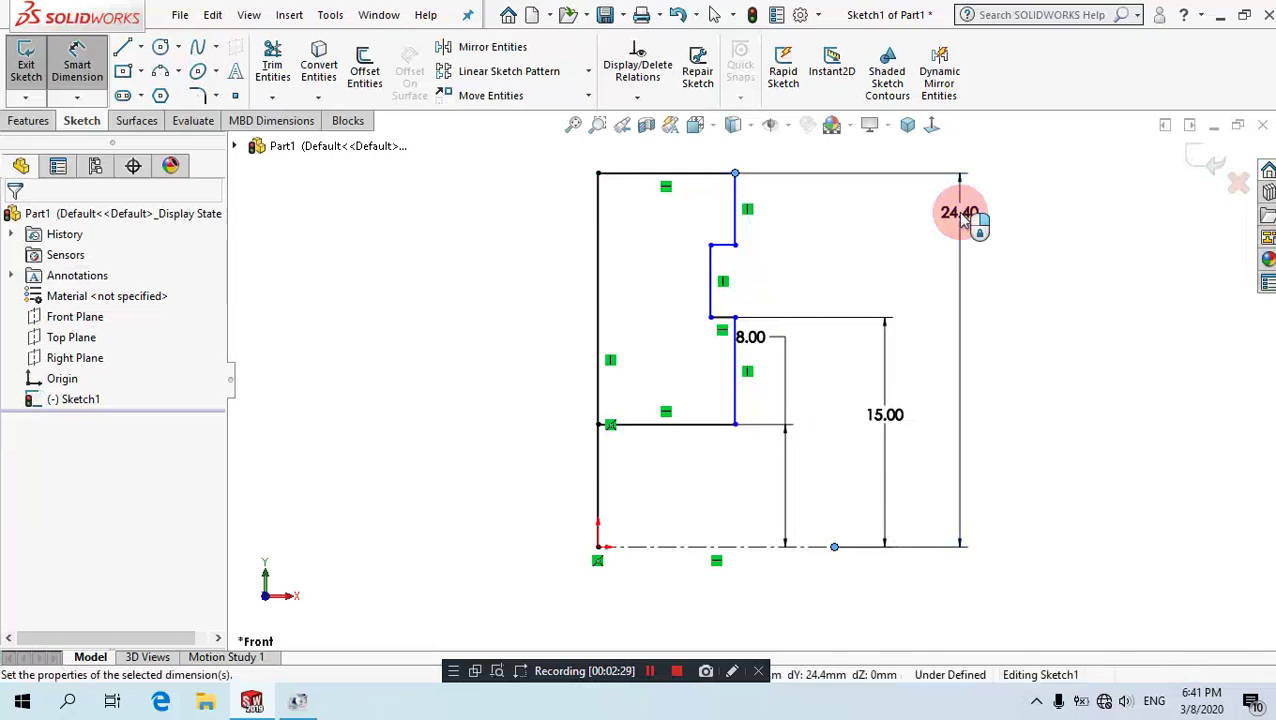
click(962, 218)
text(41)
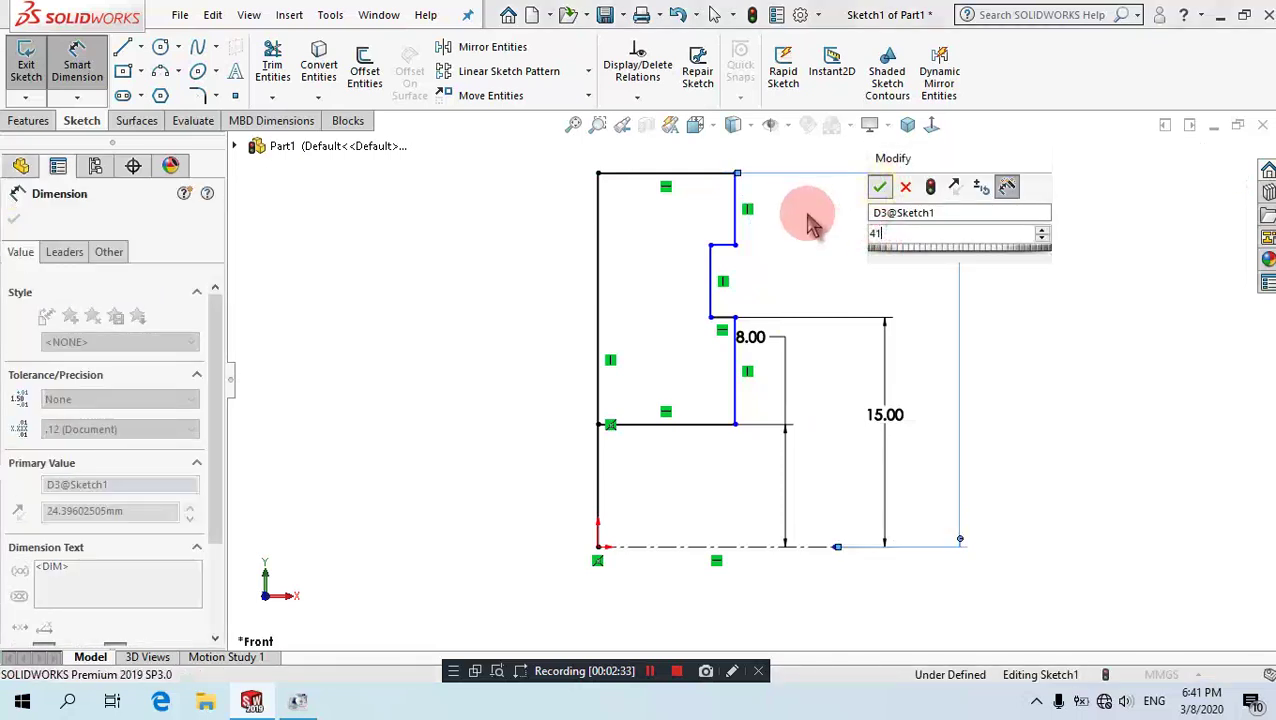
key(Return)
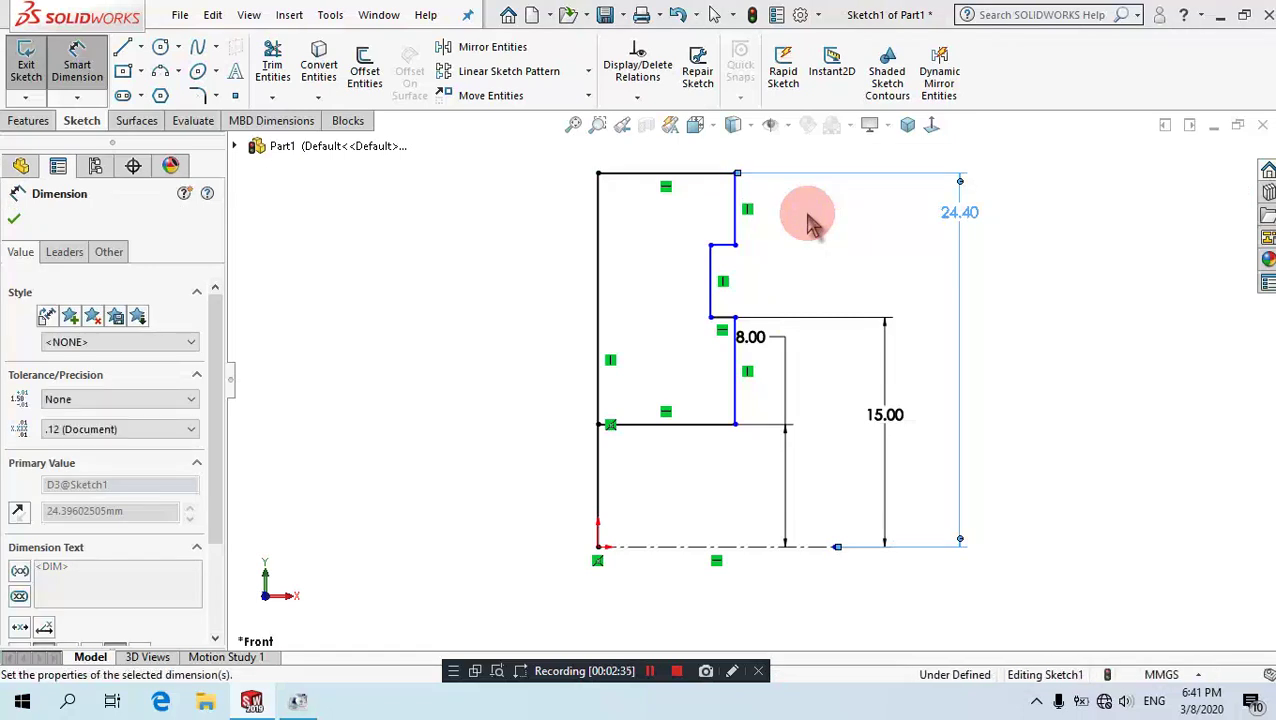
click(795, 240)
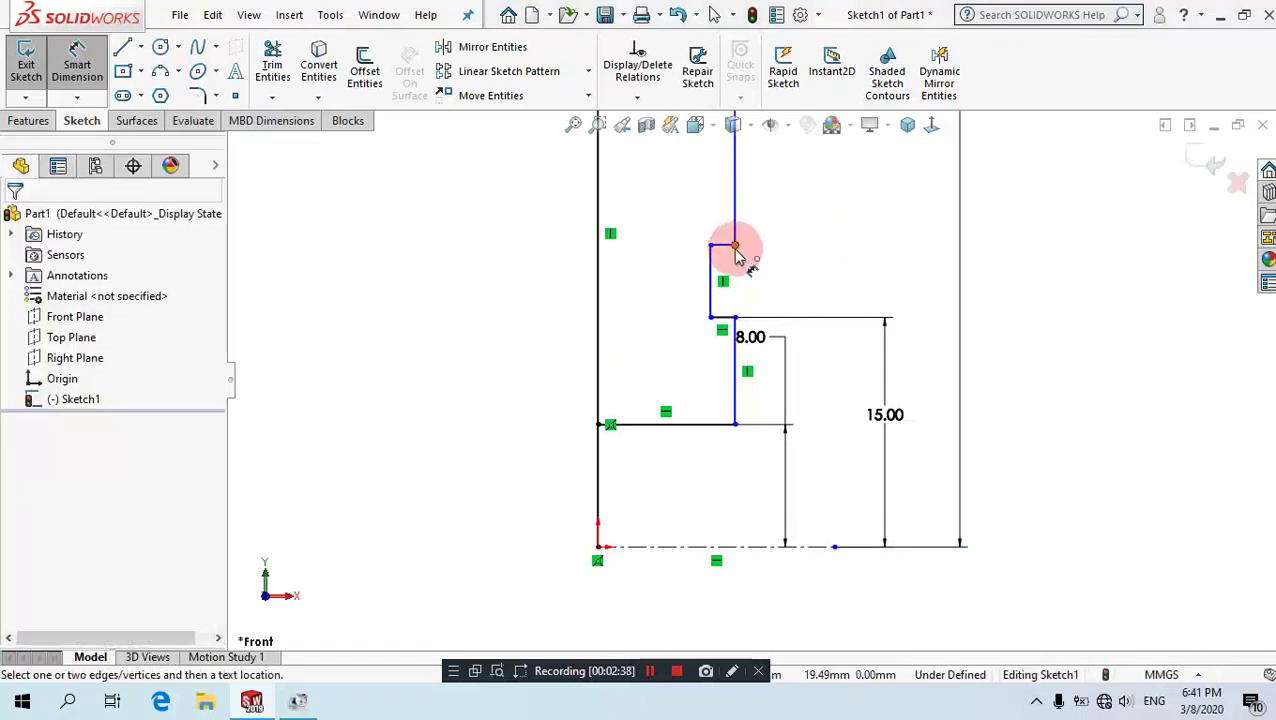
click(836, 550)
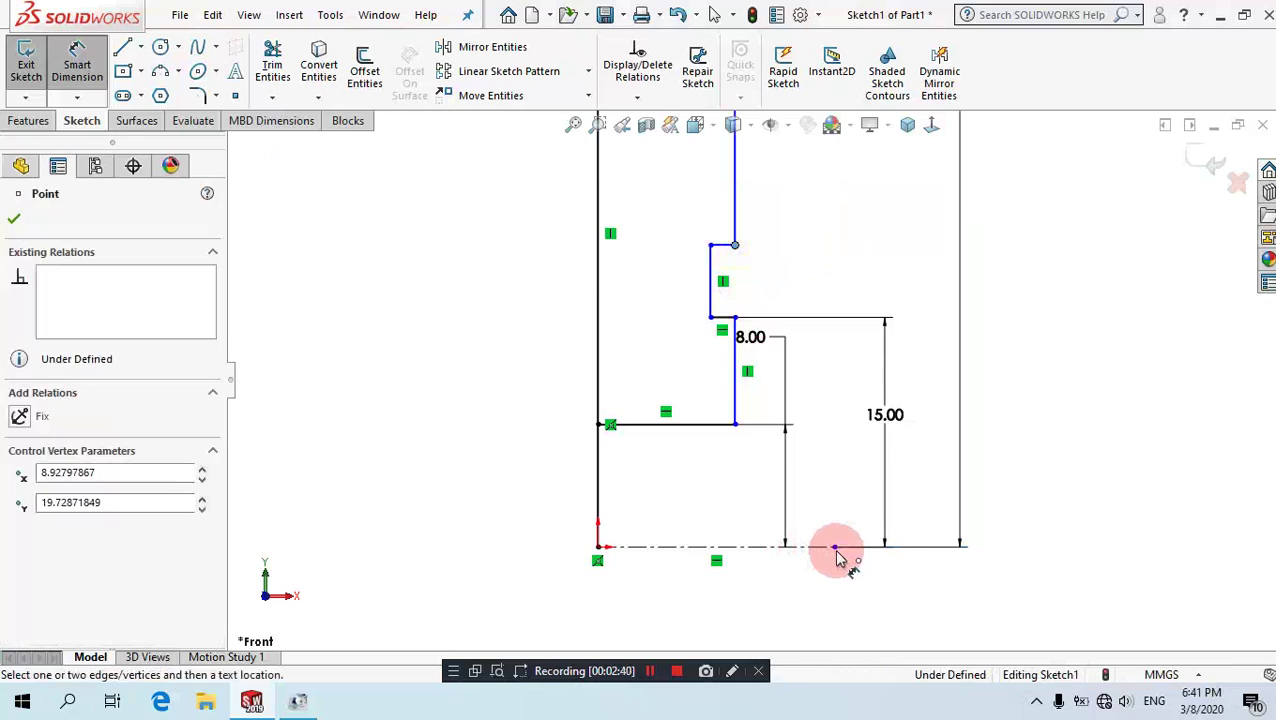
click(836, 550)
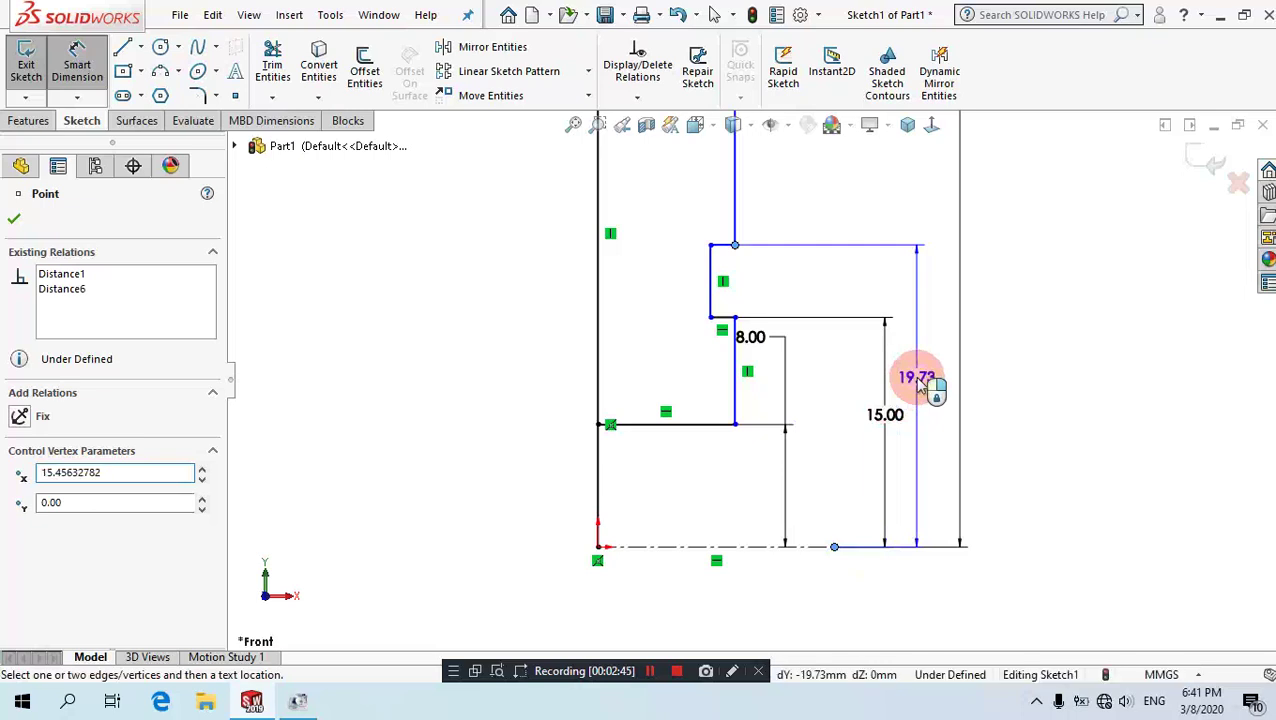
click(918, 383)
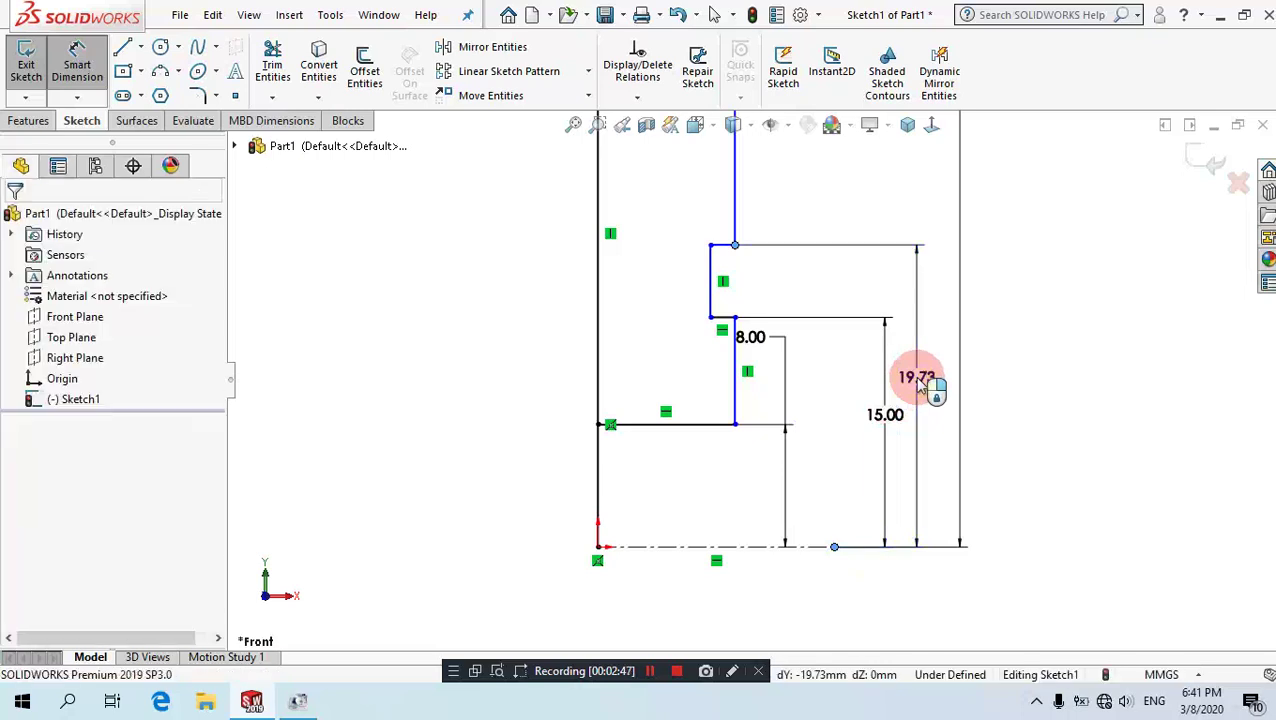
double_click(918, 383)
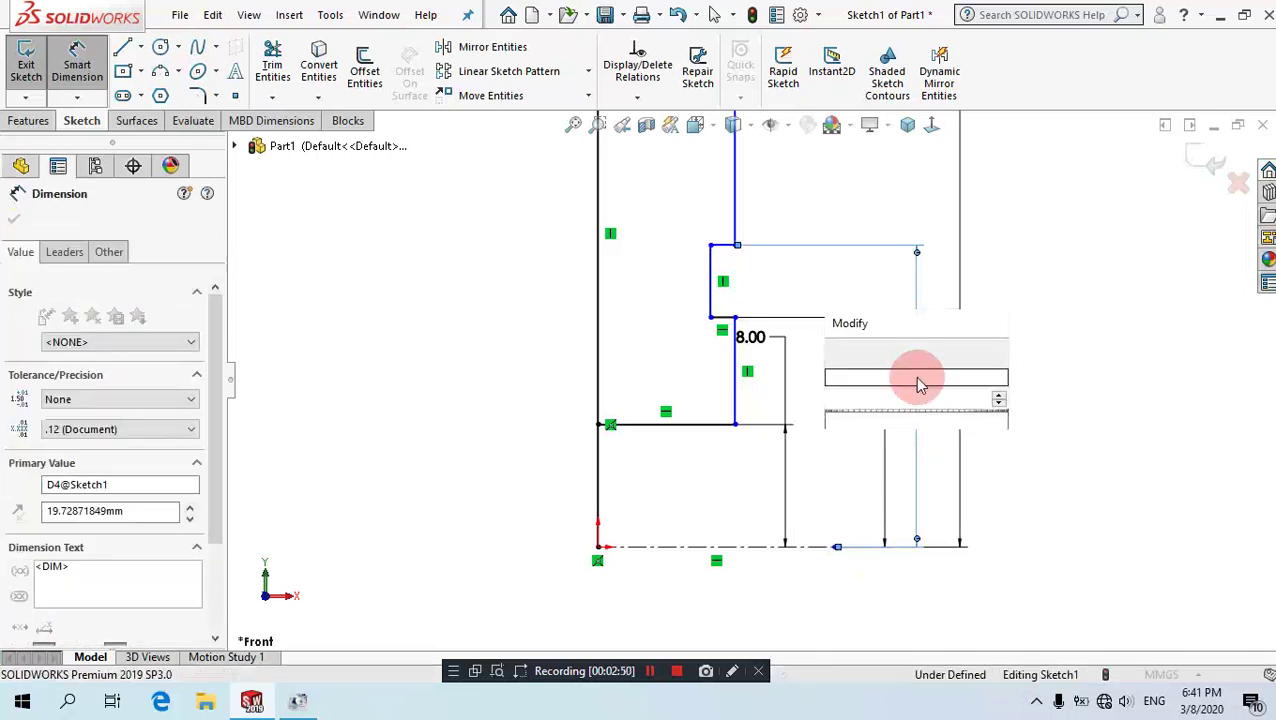
text(31)
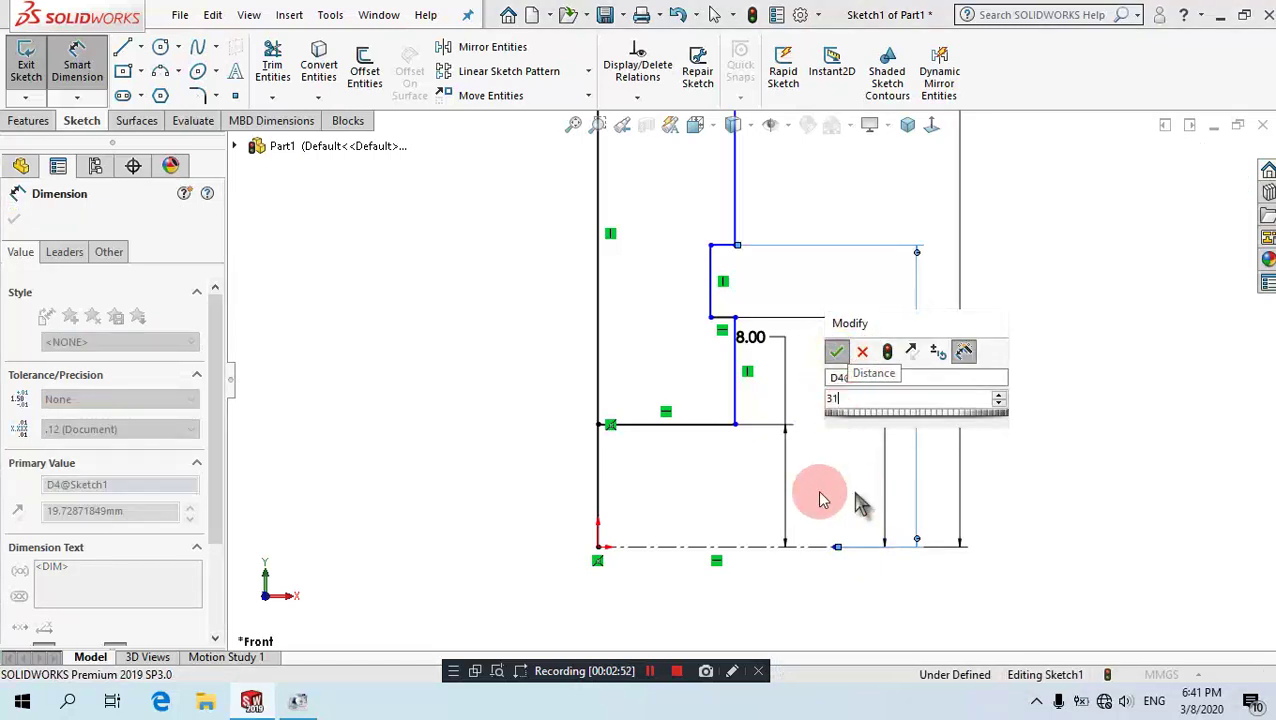
click(820, 500)
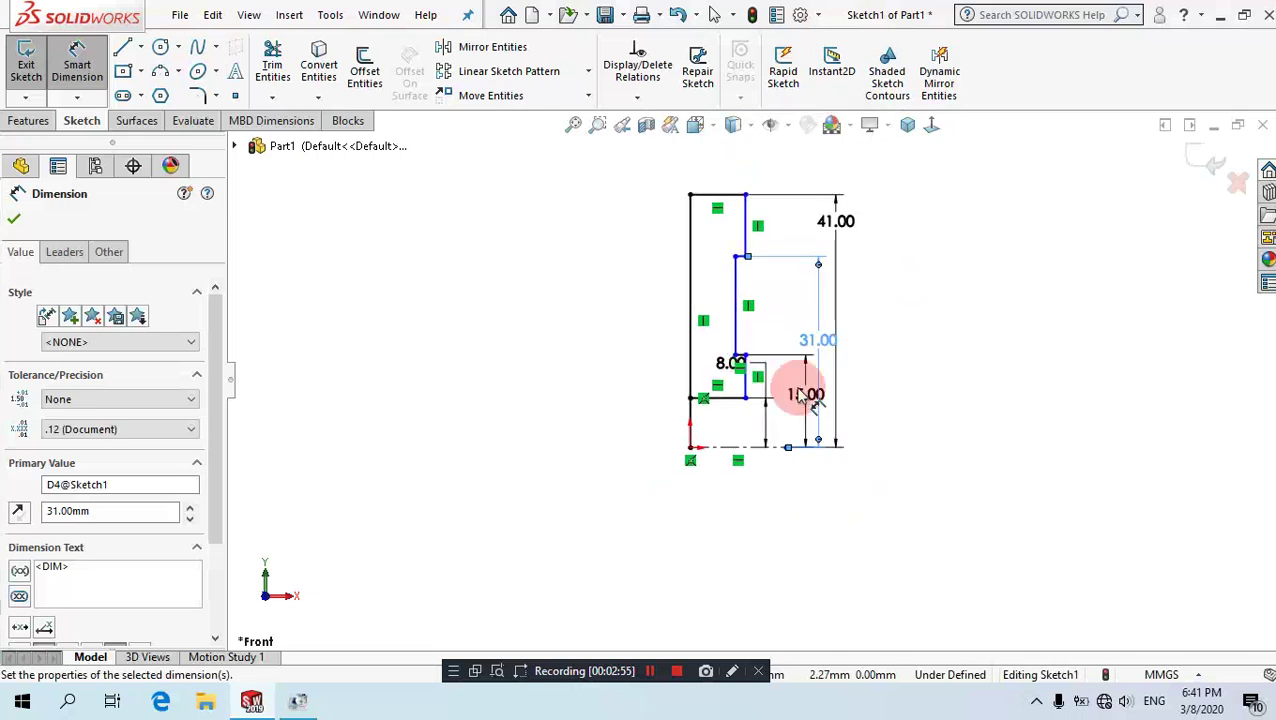
scroll(772, 285, down, 3)
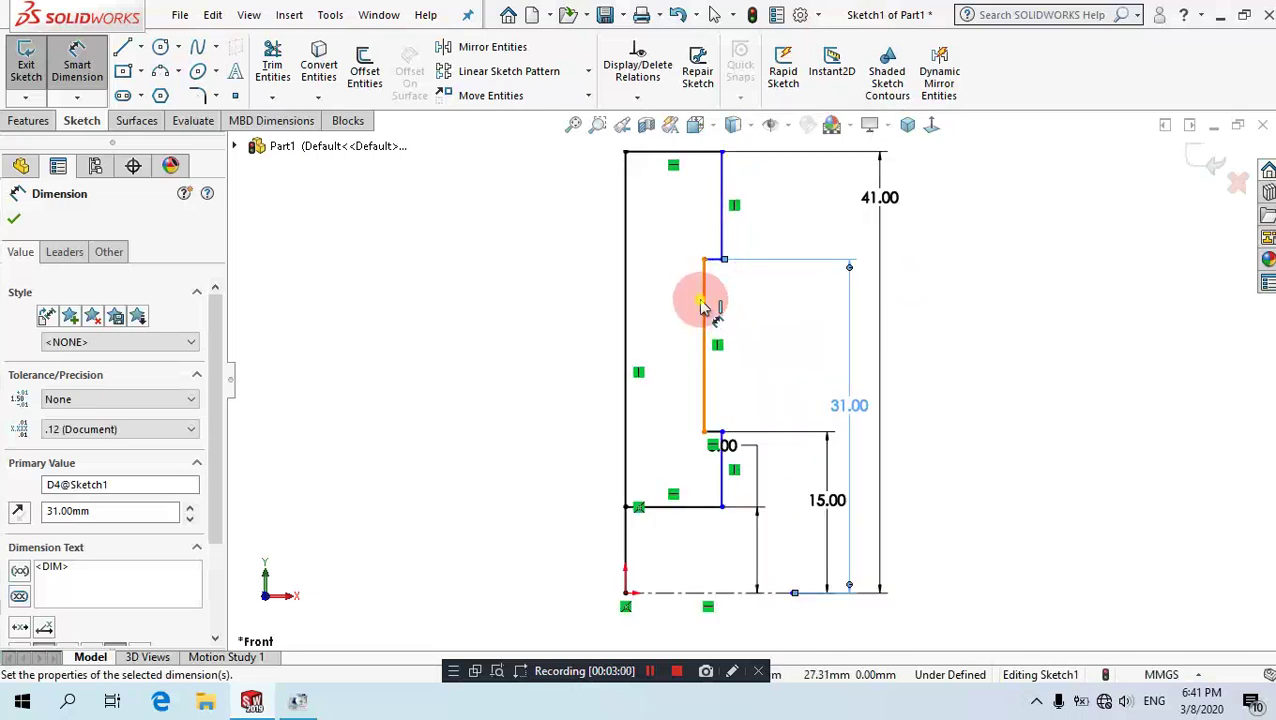
Add a 5 mm notch depth dimension and set the bottom ledge width from 8.93 to 6 mm.
click(626, 258)
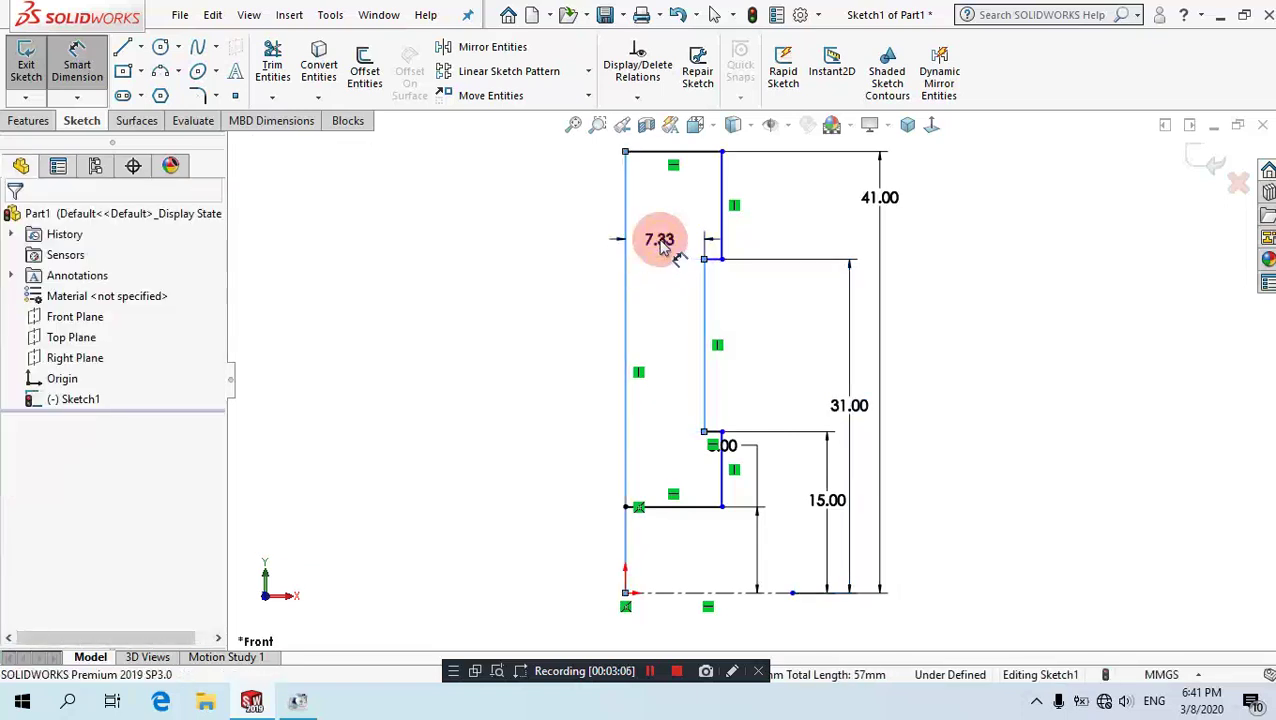
click(665, 248)
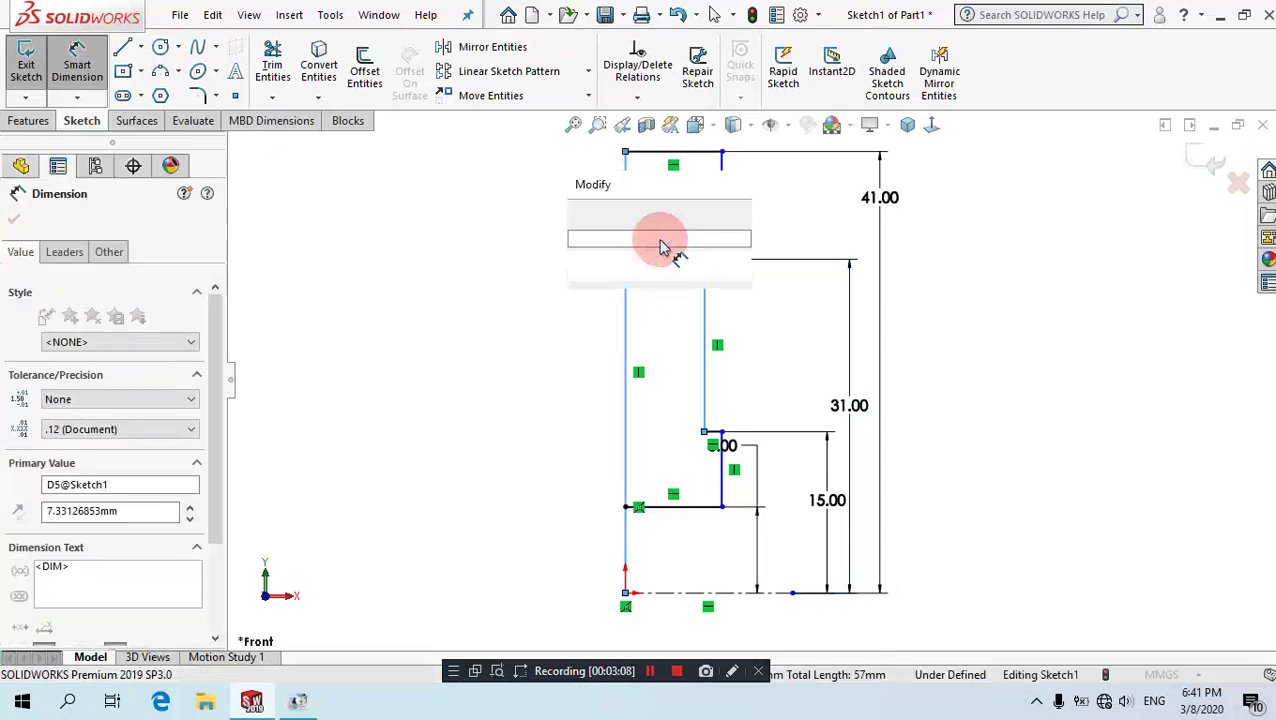
click(808, 364)
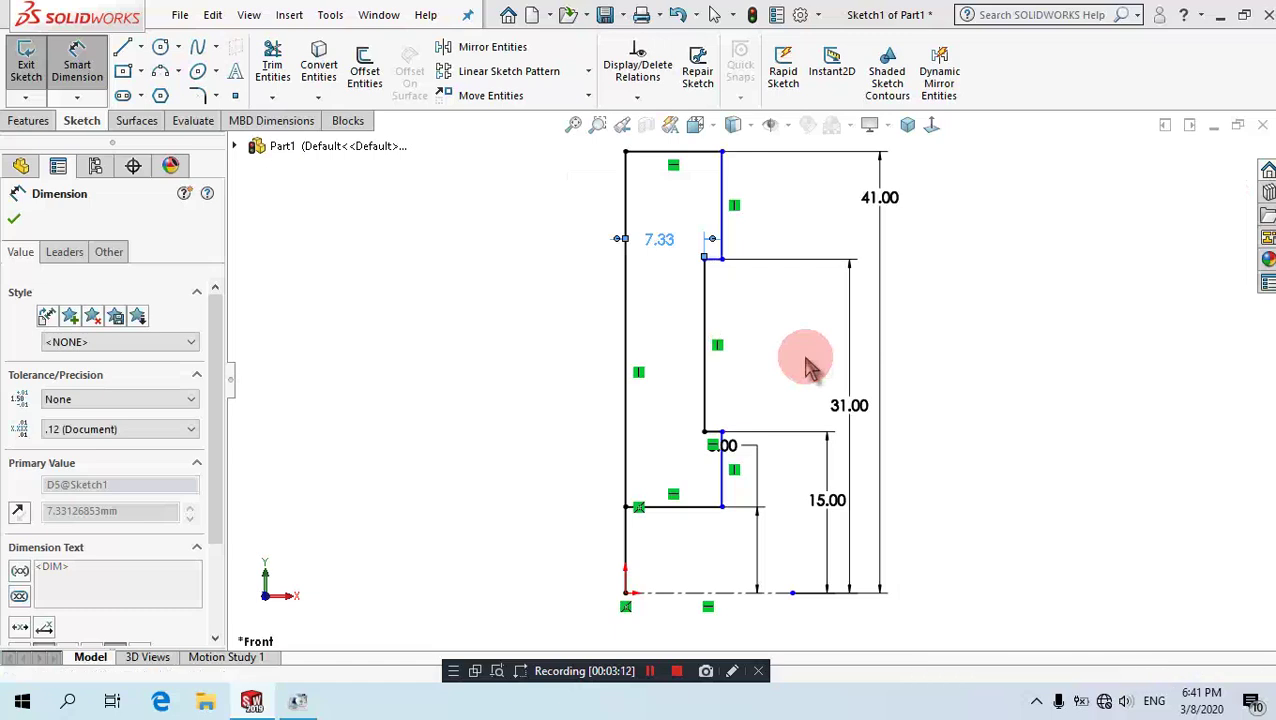
click(716, 511)
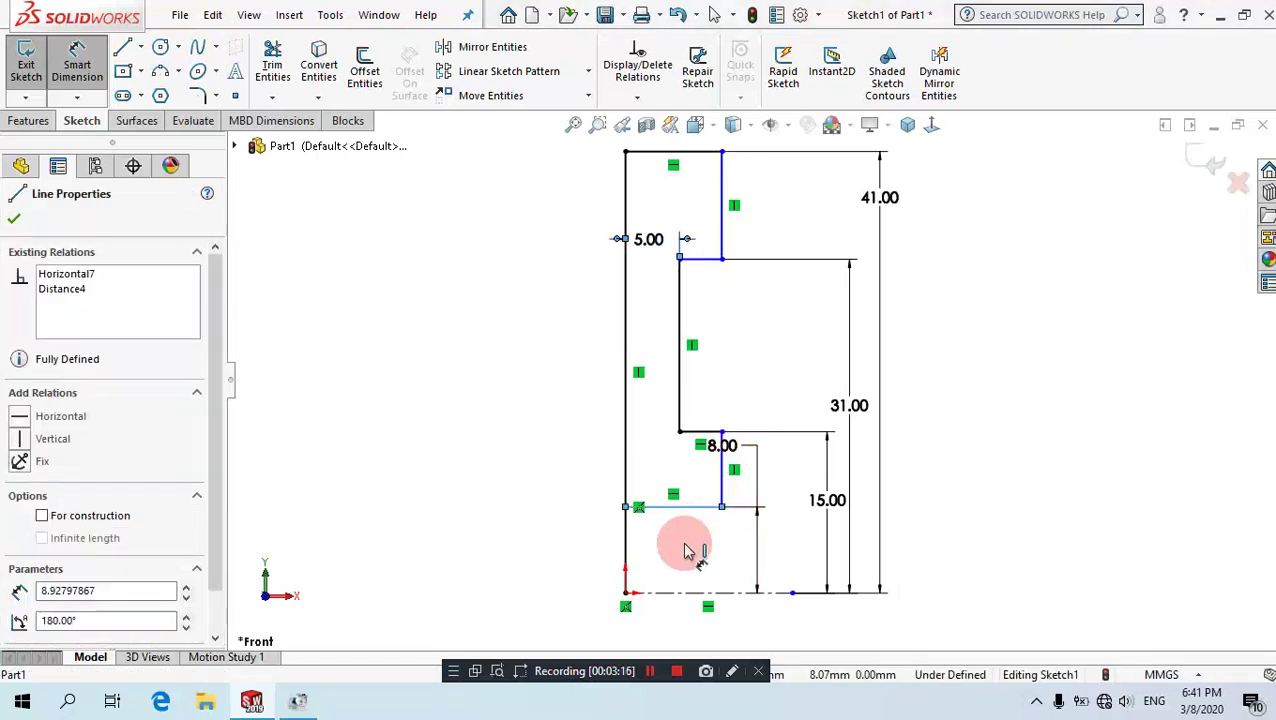
click(686, 550)
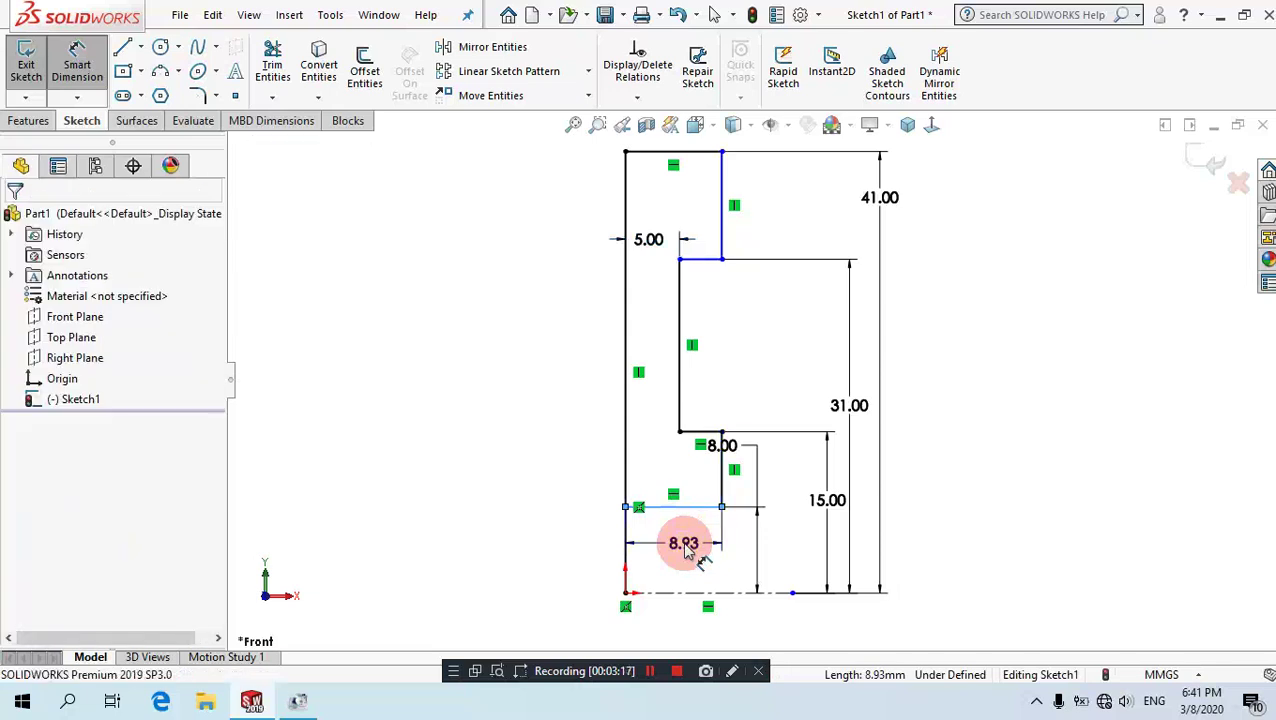
double_click(684, 549)
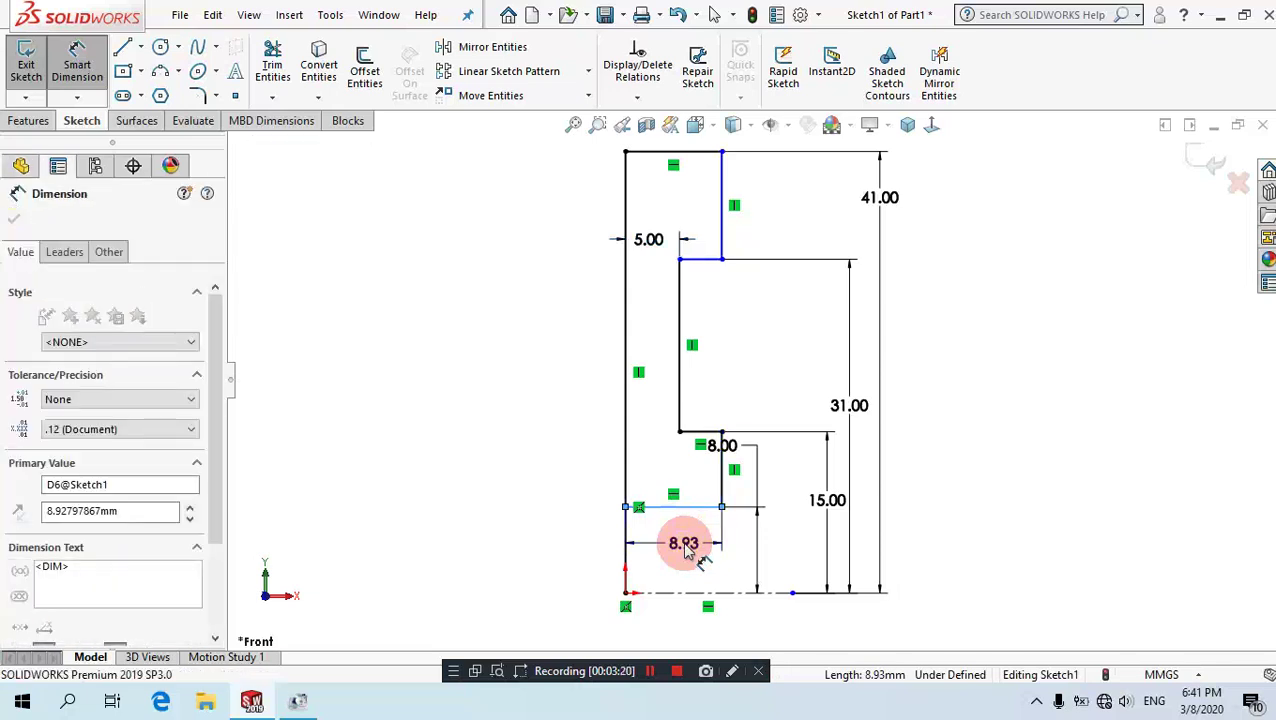
text(6)
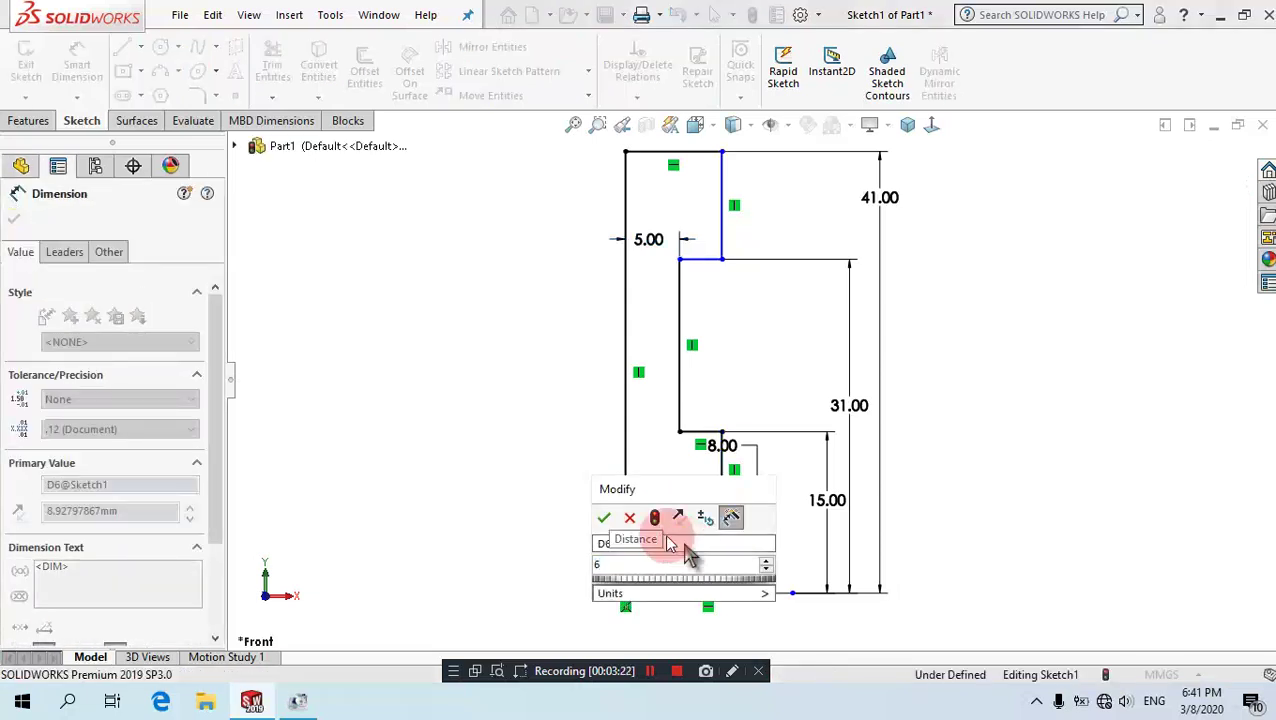
key(Escape)
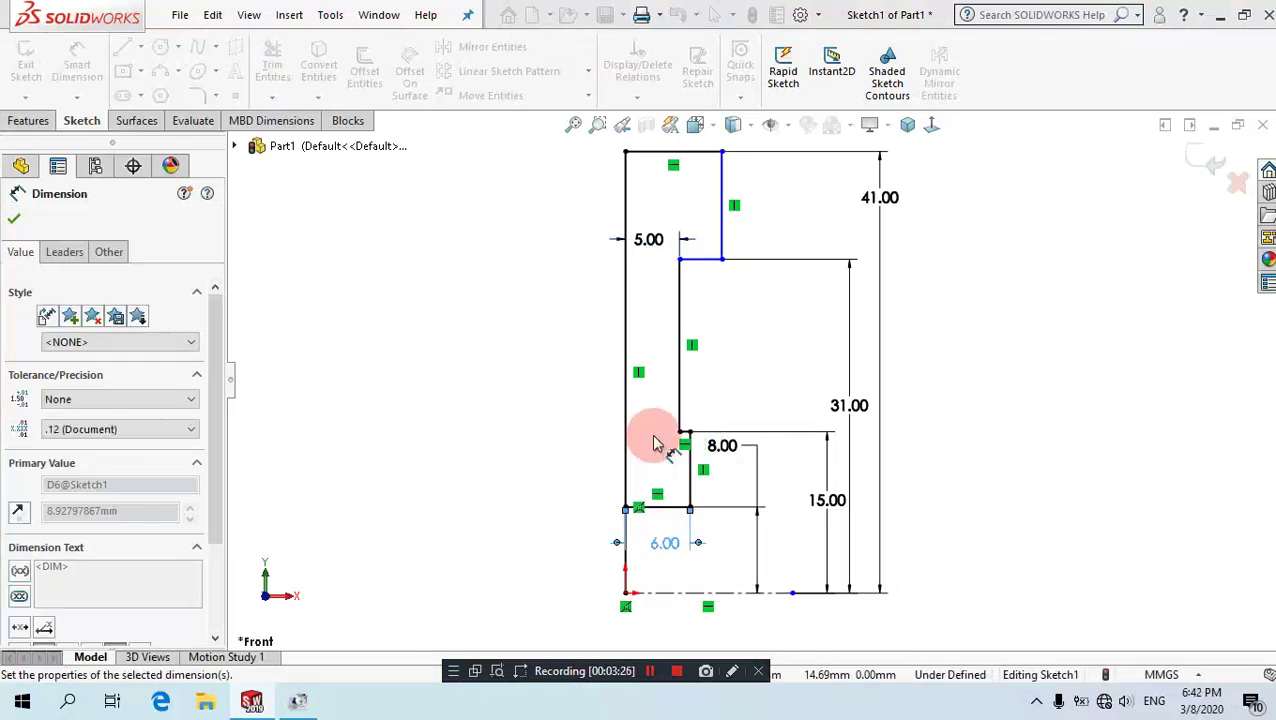
key(Escape)
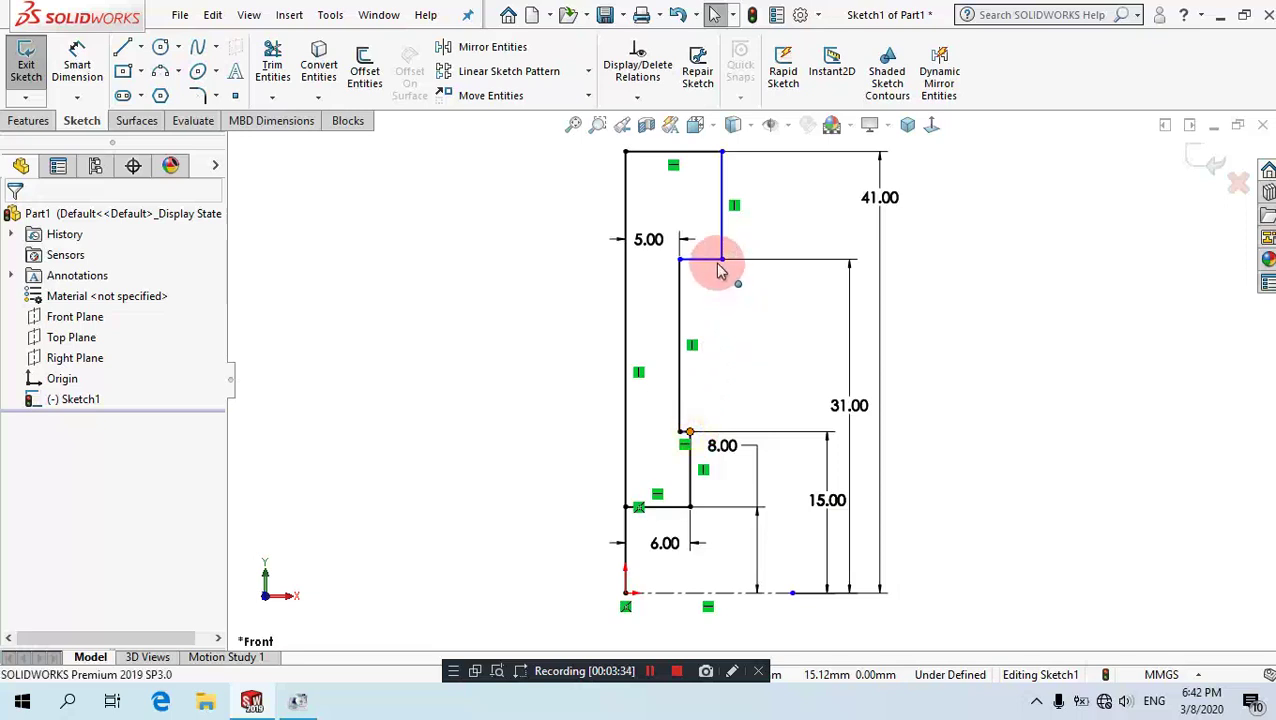
Align the two inner step corner points with a vertical relation.
click(721, 262)
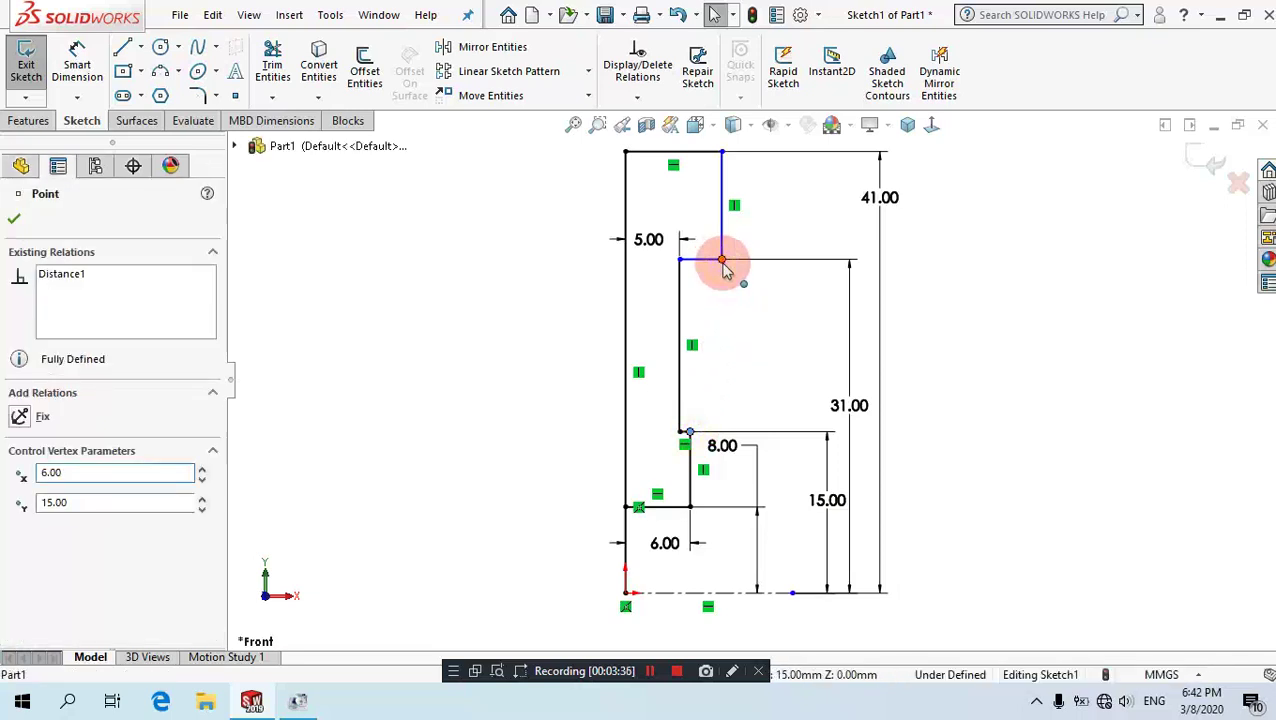
ctrl+click(724, 265)
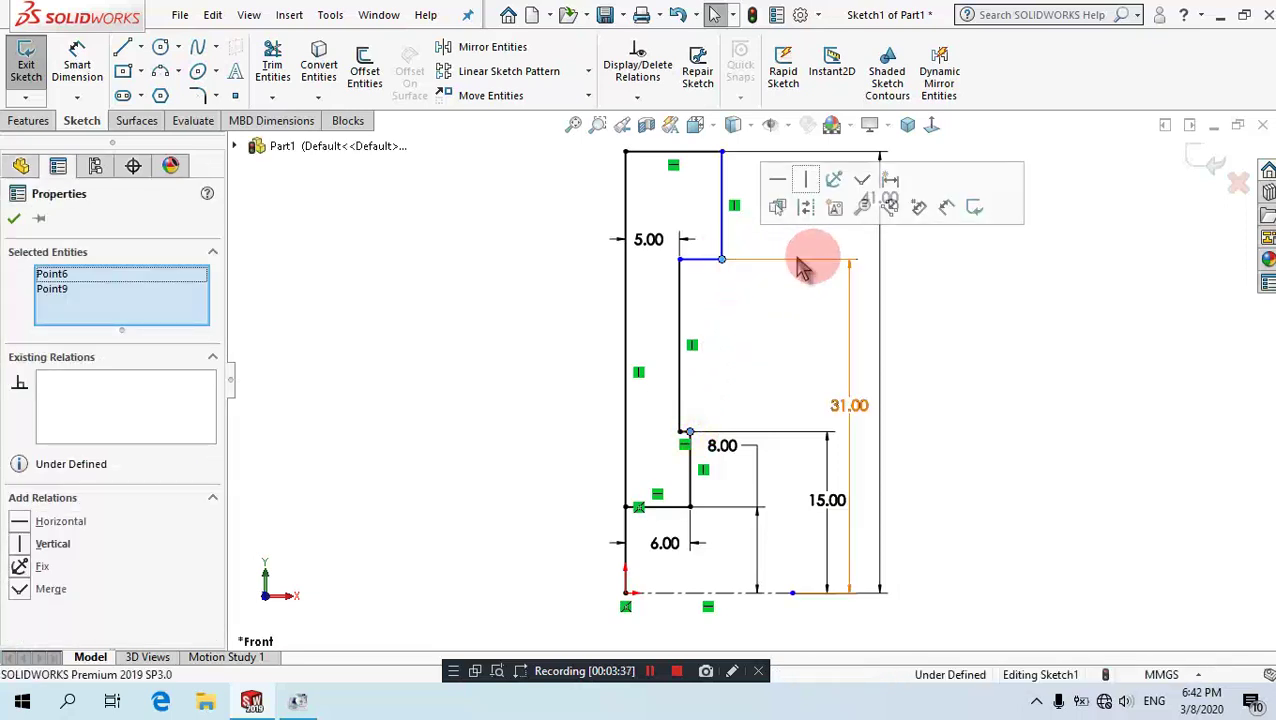
click(806, 180)
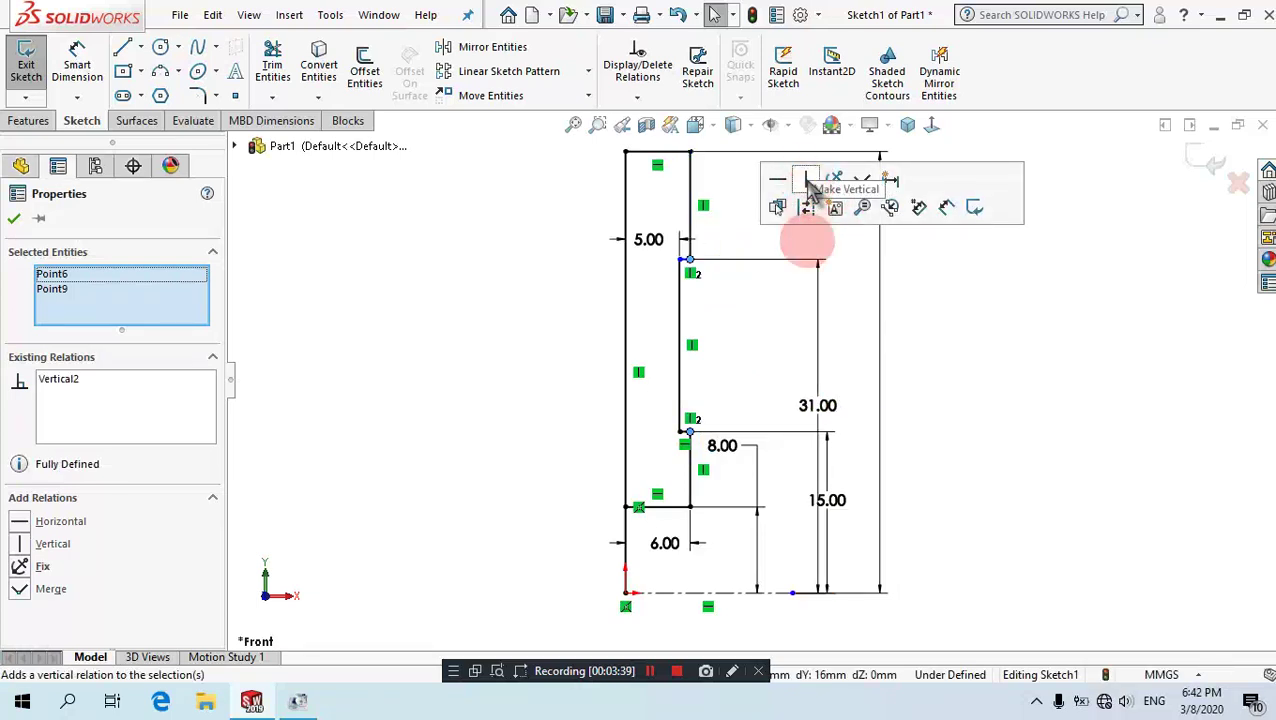
click(769, 361)
scroll(705, 268, down, 2)
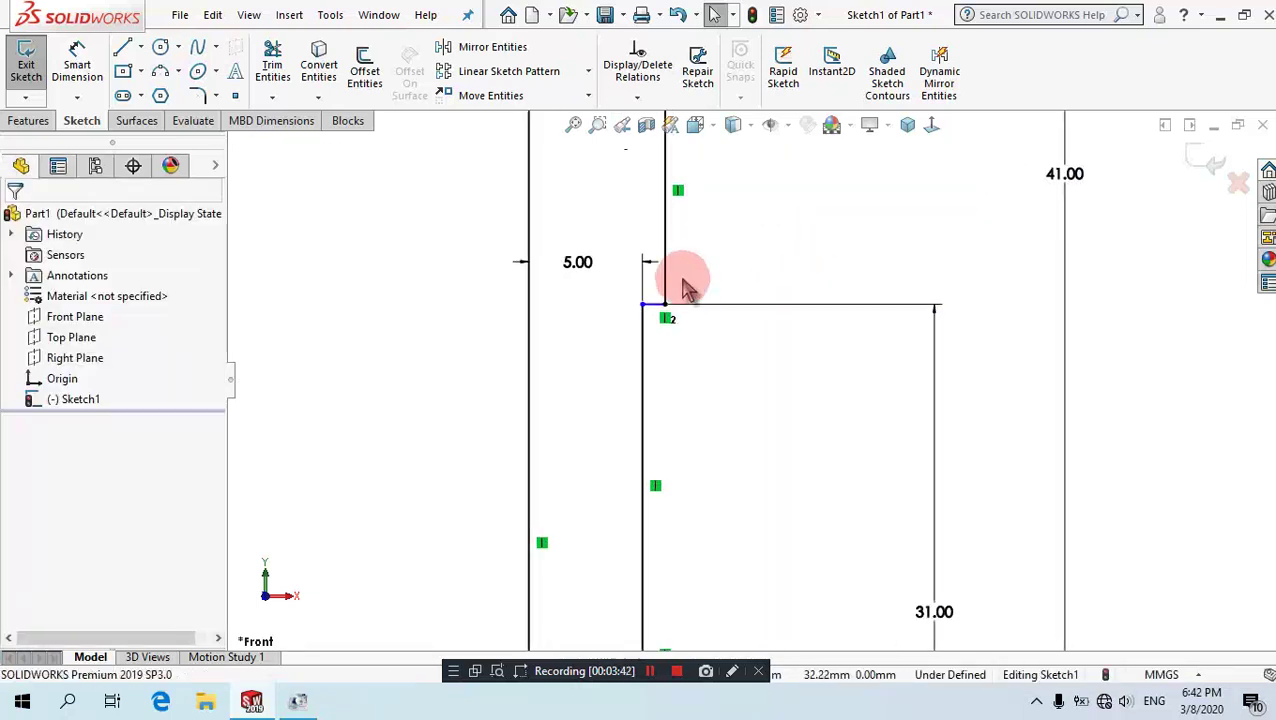
scroll(687, 280, down, 2)
scroll(687, 285, down, 2)
scroll(687, 285, down, 1)
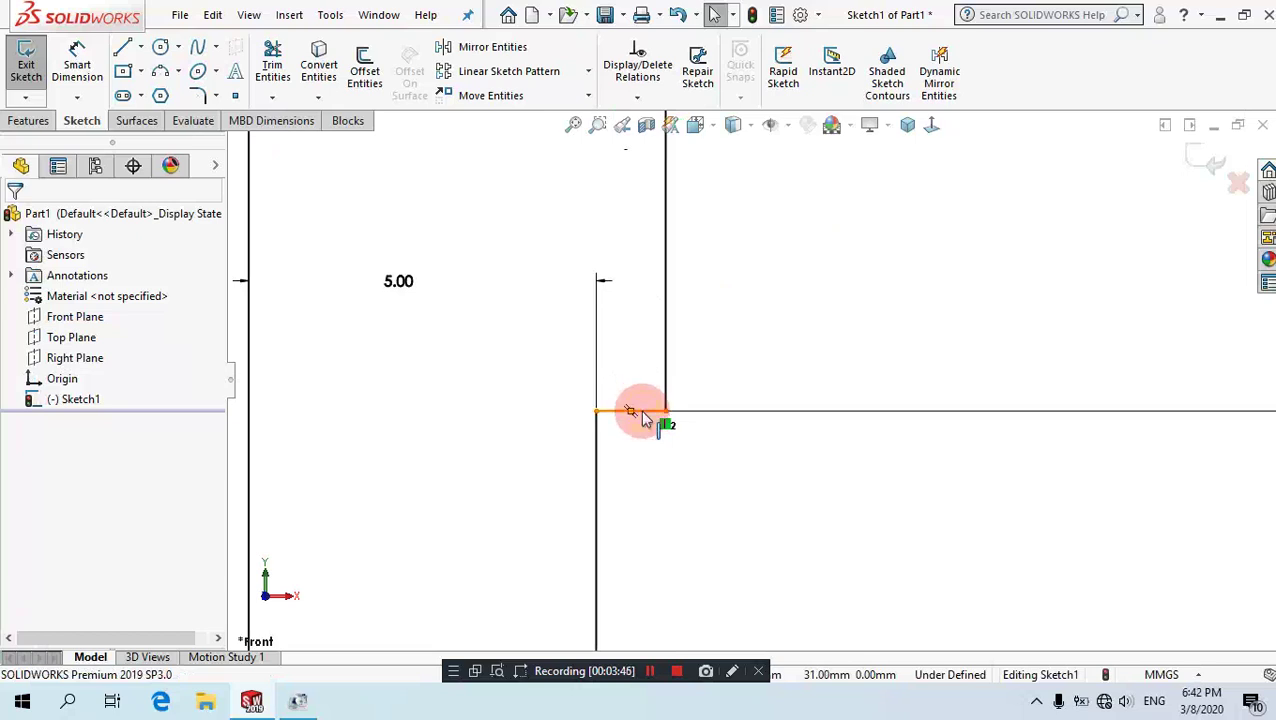
Make the short top step line horizontal so Sketch1 becomes fully defined.
click(661, 412)
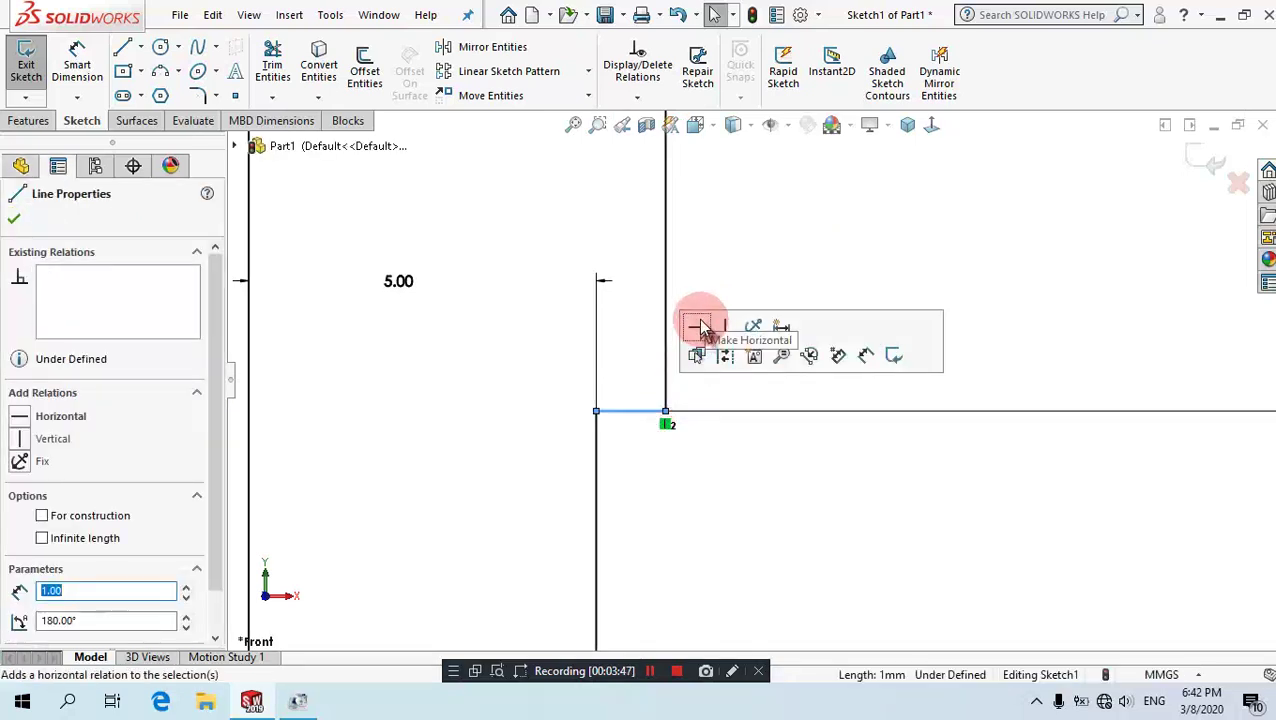
click(700, 327)
click(722, 254)
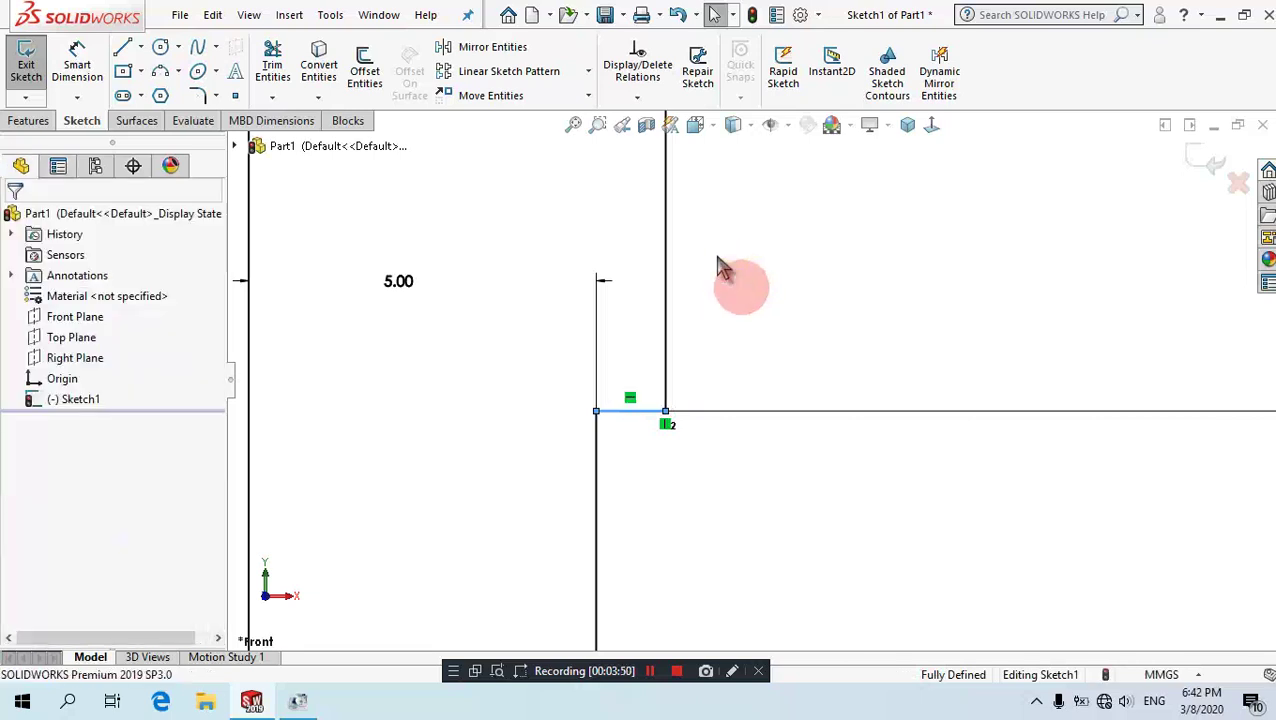
click(650, 671)
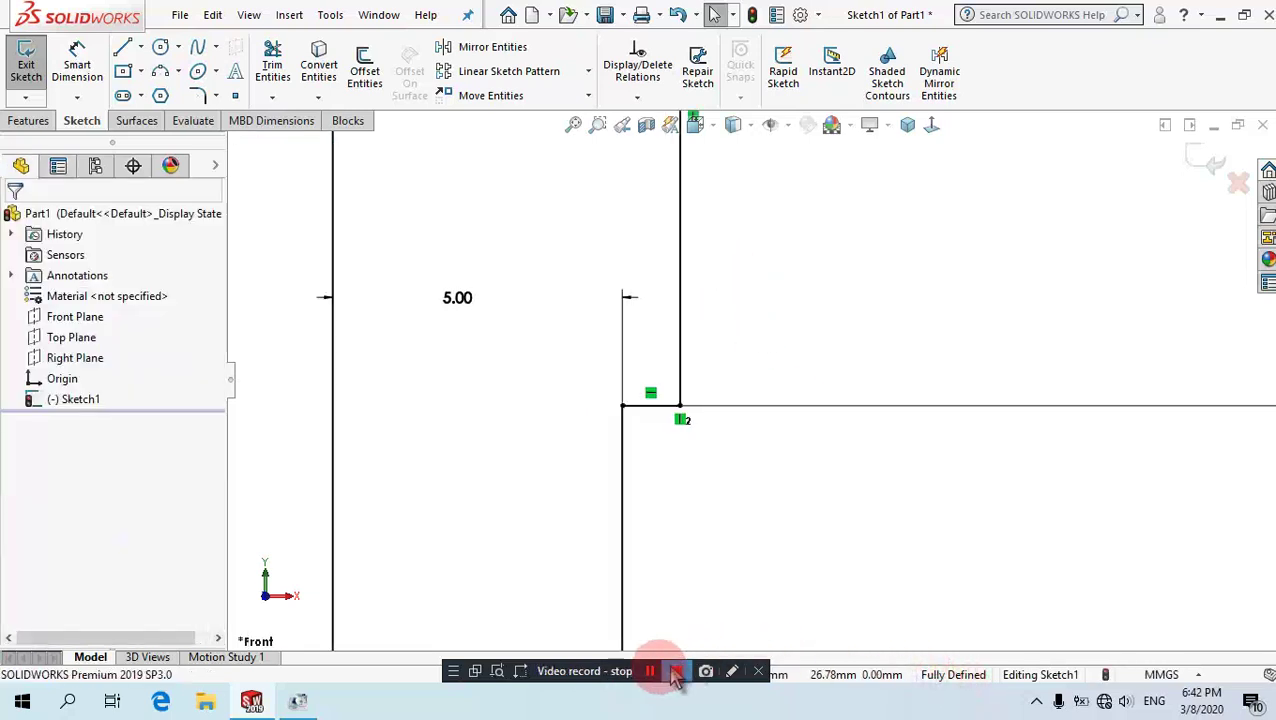
scroll(760, 504, up, 2)
scroll(760, 504, up, 2)
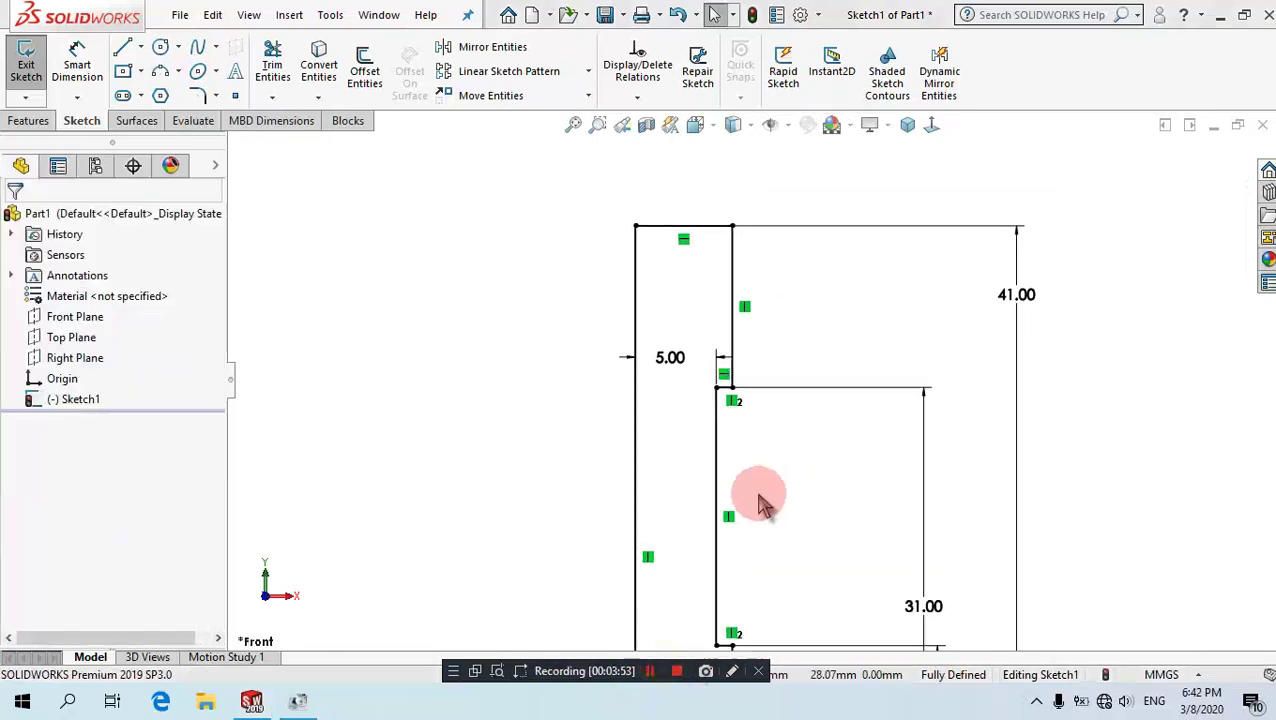
scroll(760, 504, up, 2)
scroll(760, 504, up, 1)
scroll(755, 500, up, 1)
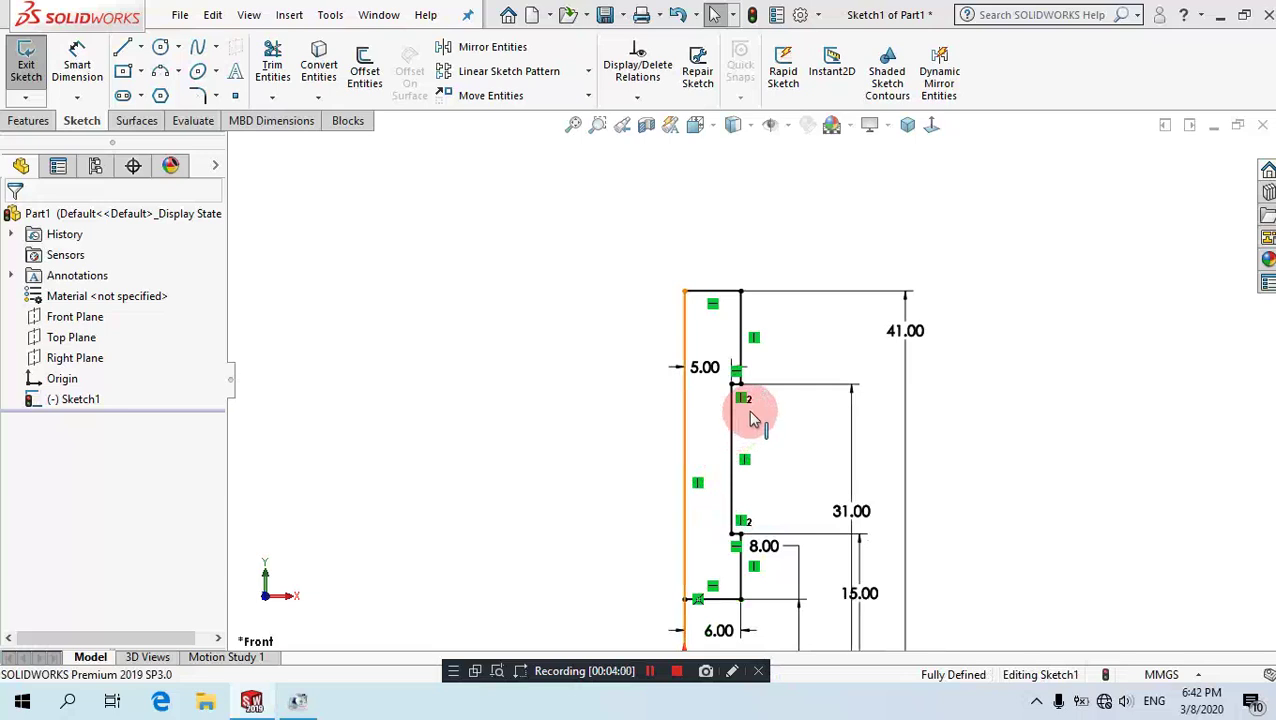
Convert the left 41 mm vertical line into a construction centerline.
click(705, 460)
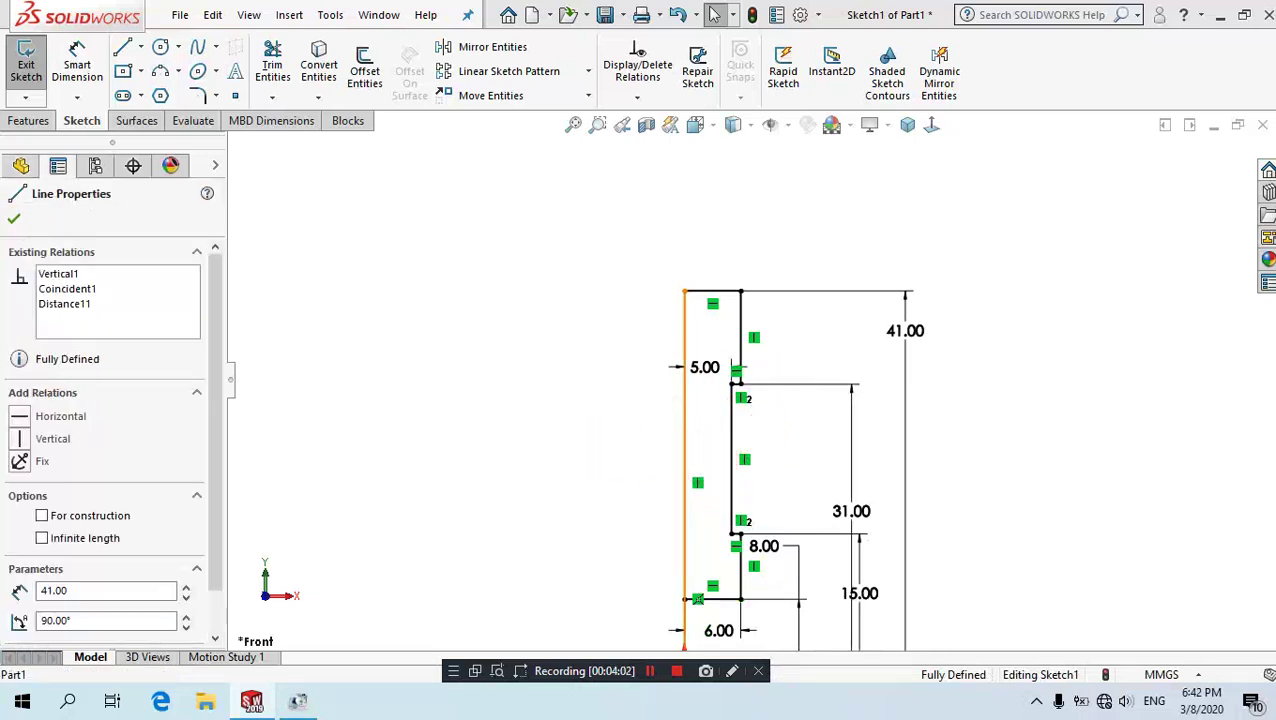
click(62, 519)
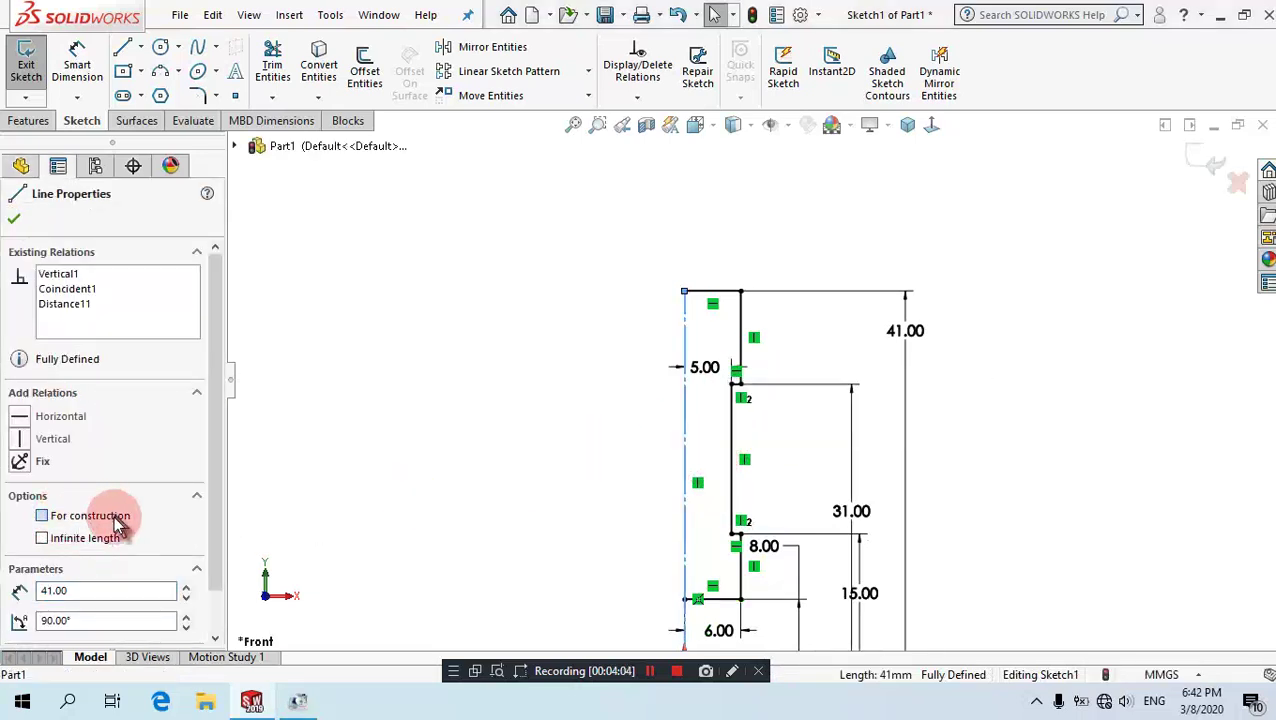
click(803, 315)
key(z)
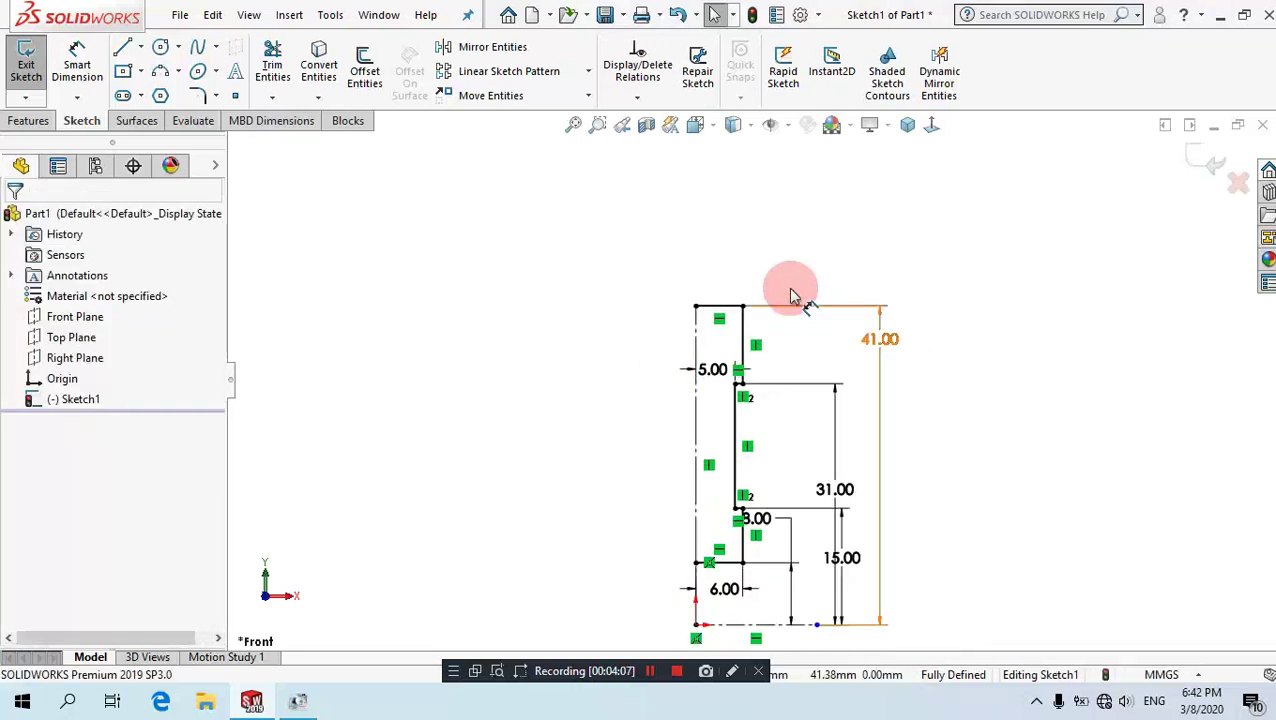
Mirror the stepped profile lines about the left centerline (Line2).
click(450, 48)
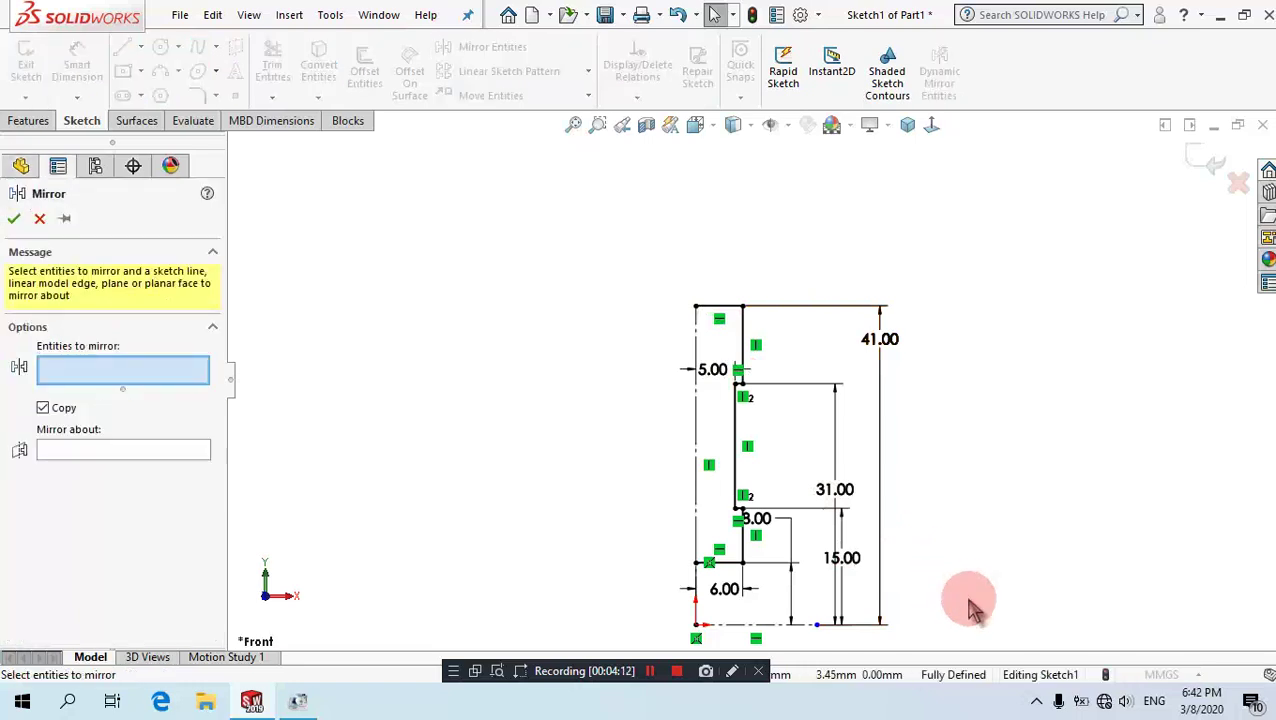
drag(968, 598, 450, 240)
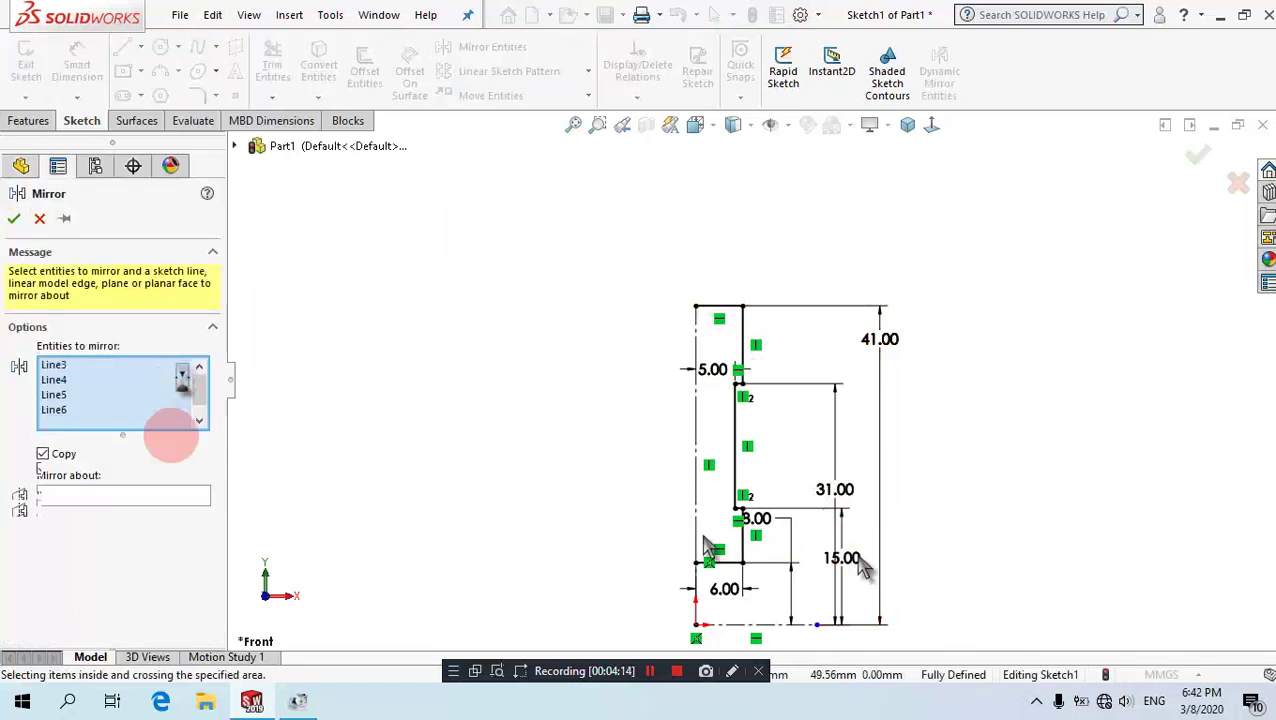
click(163, 556)
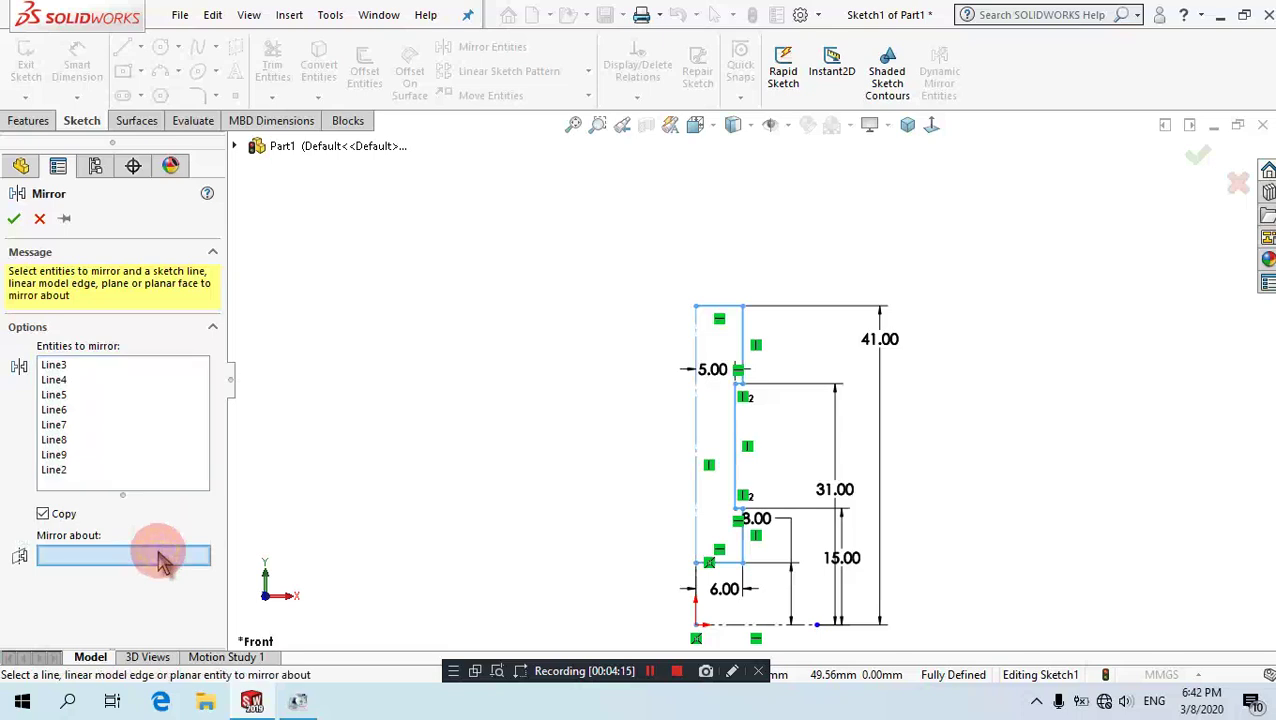
click(699, 432)
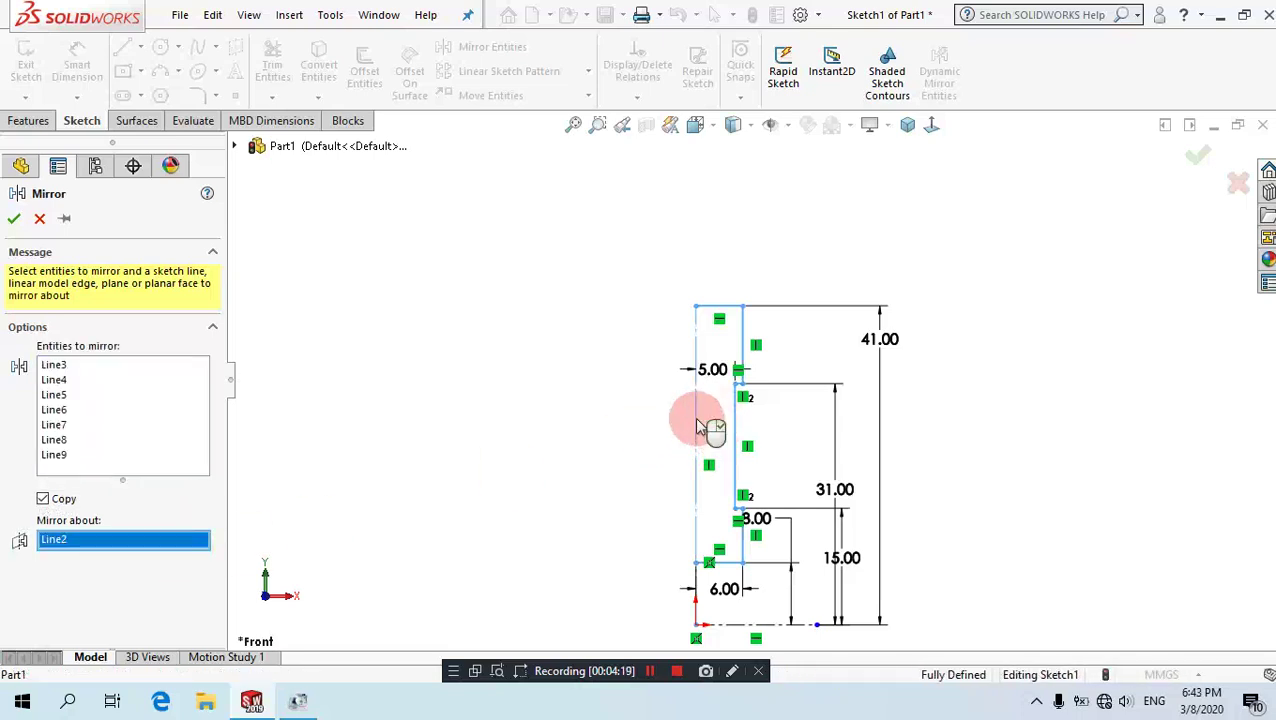
click(16, 222)
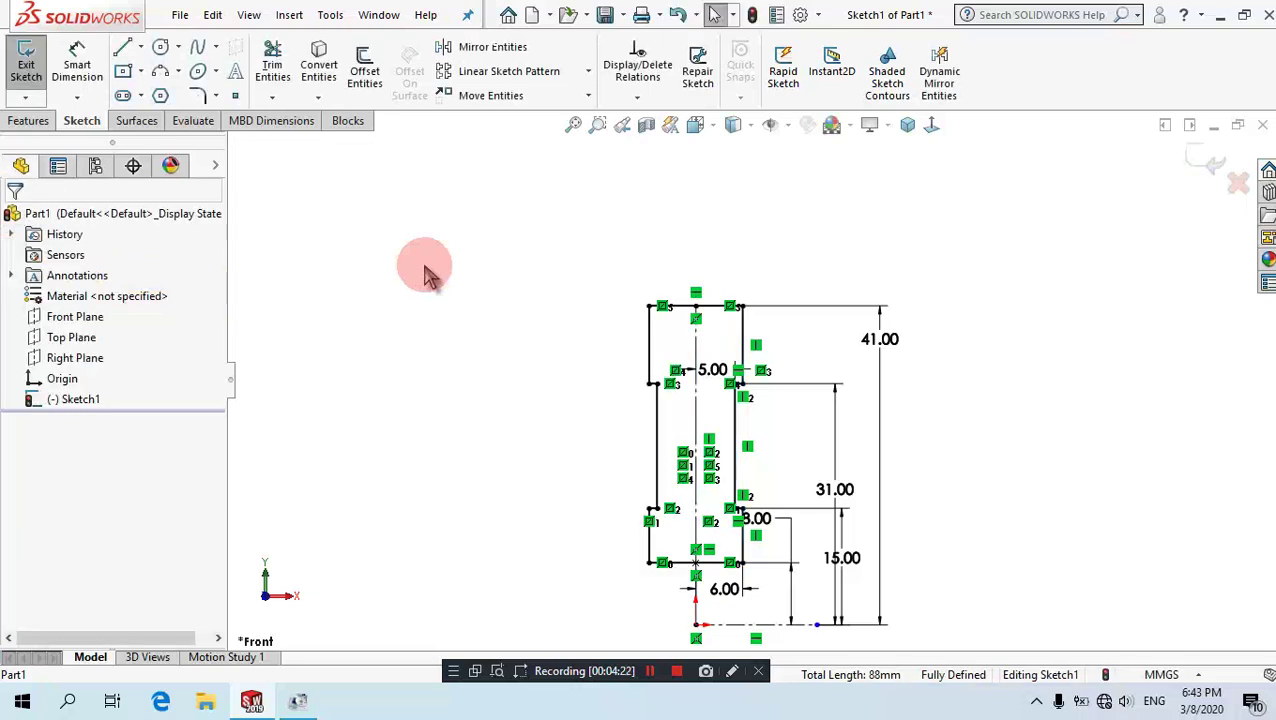
Revolve Sketch1 a full 360° about bottom Line1 into a stepped disc with a central bore.
click(30, 121)
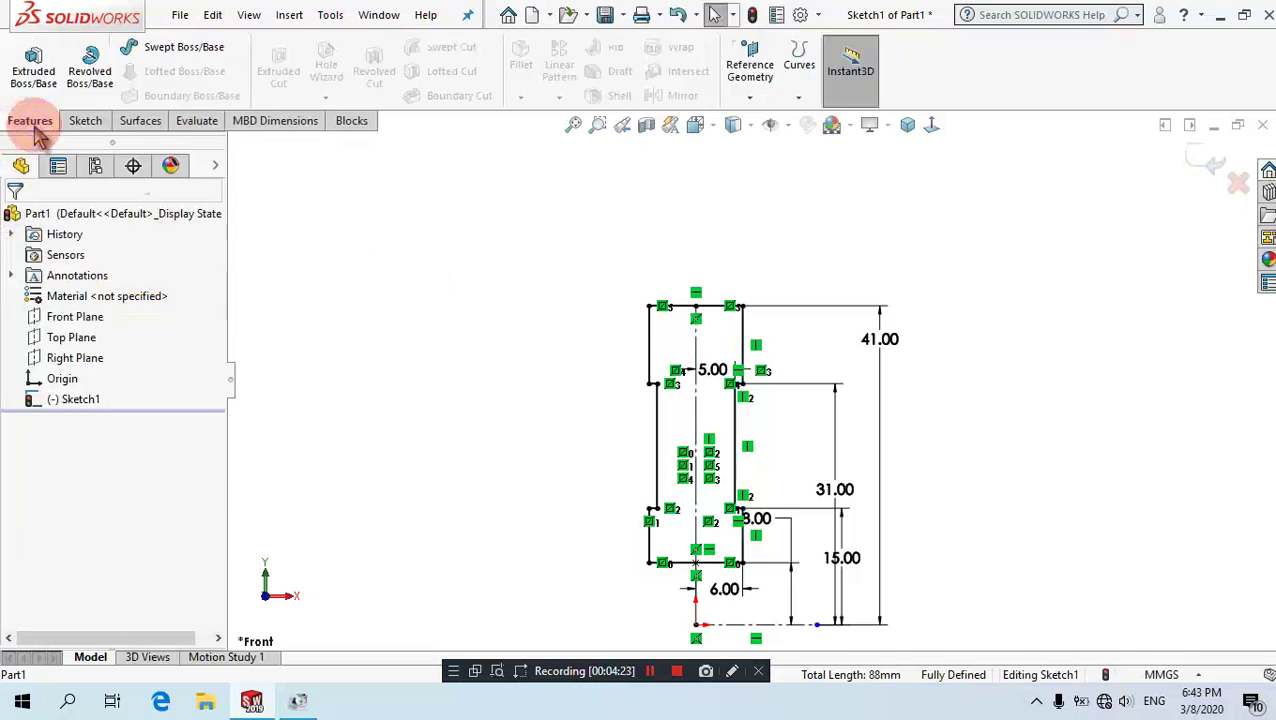
click(89, 68)
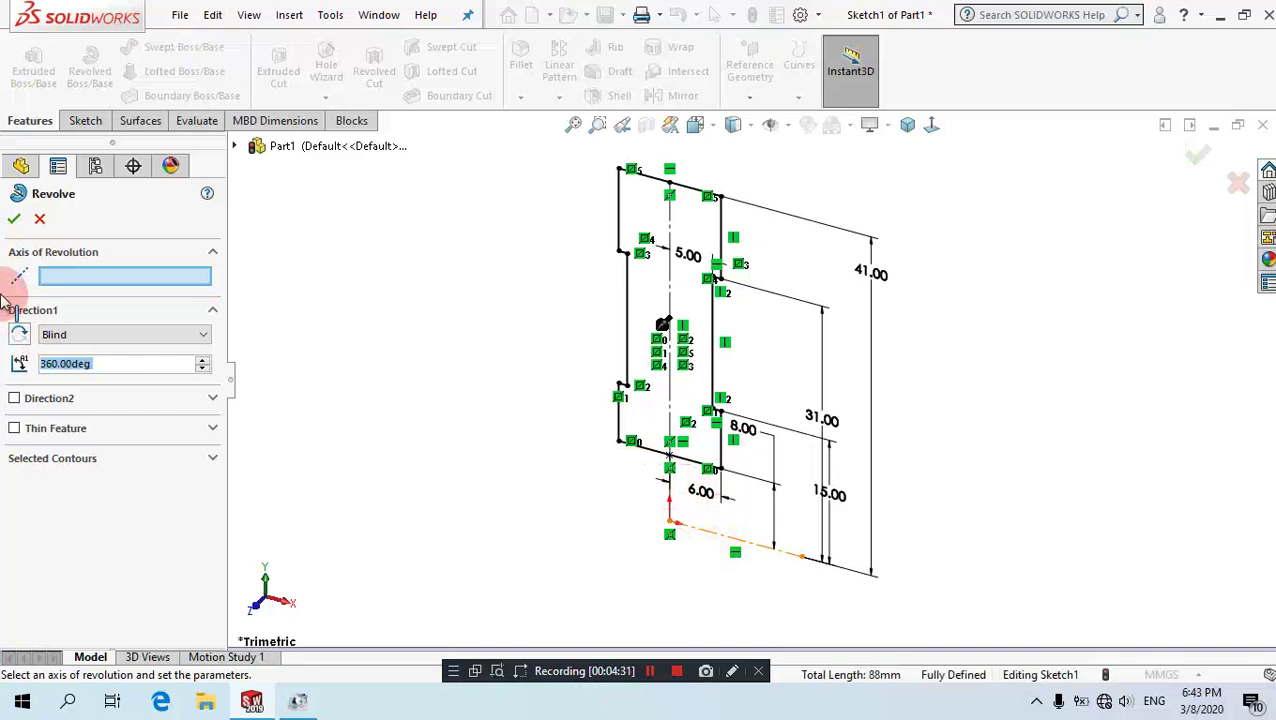
click(50, 276)
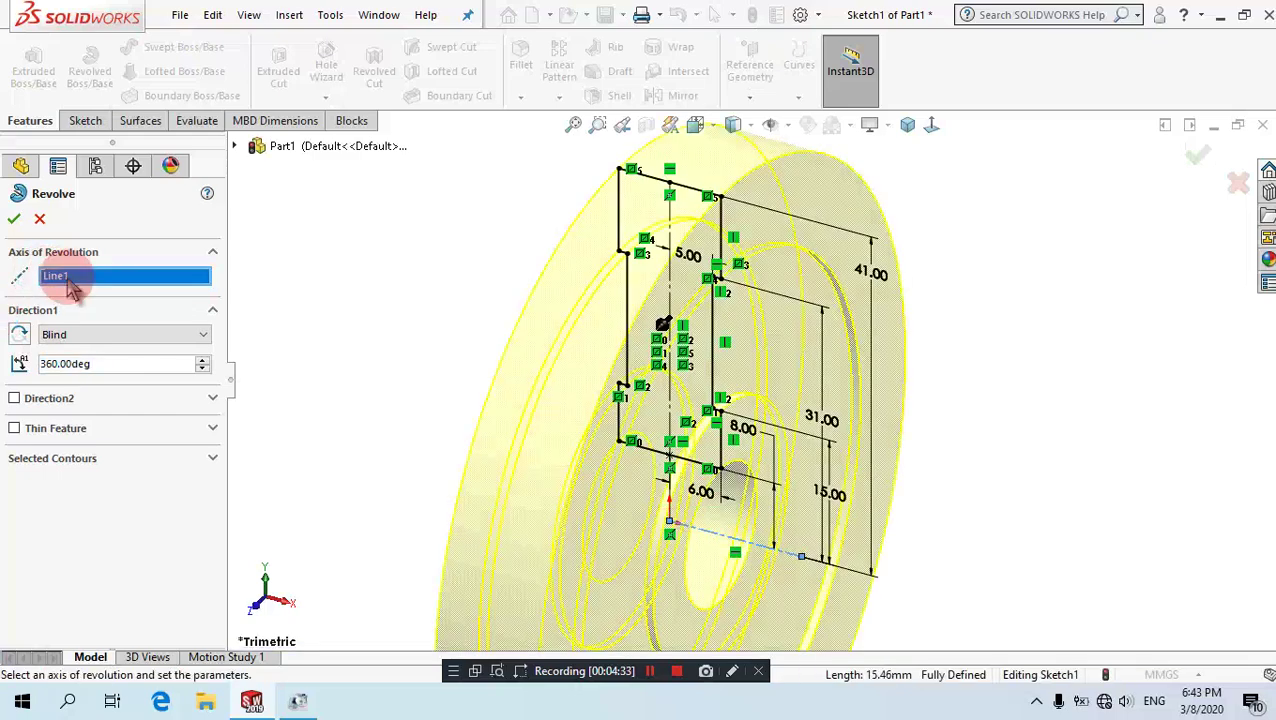
click(15, 220)
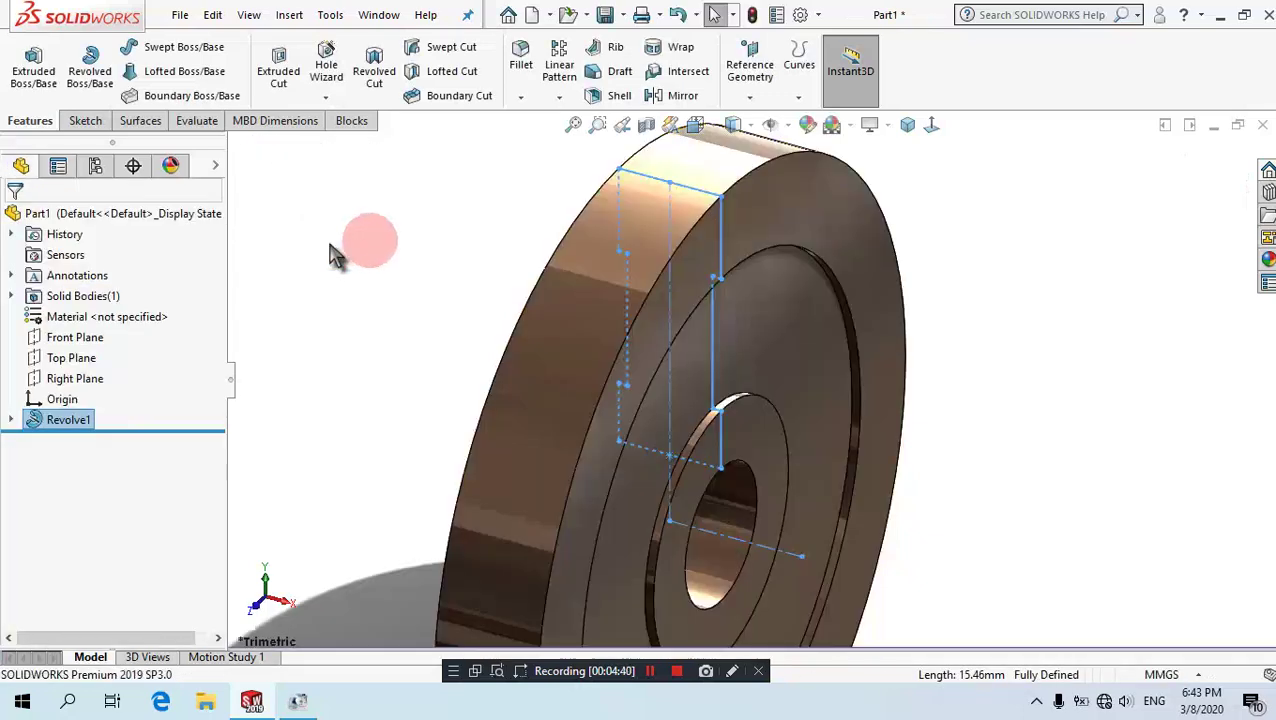
middle_drag(330, 247, 390, 243)
click(392, 248)
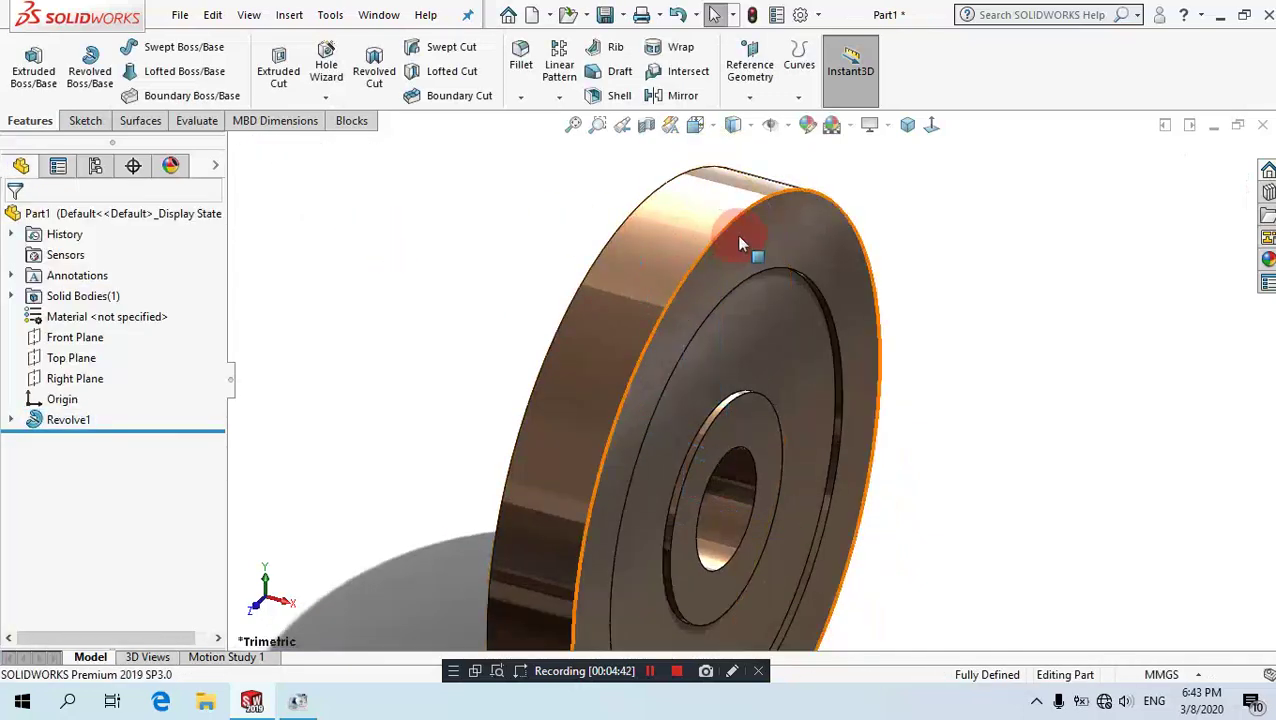
Start a new sketch on the disc's front face.
click(866, 199)
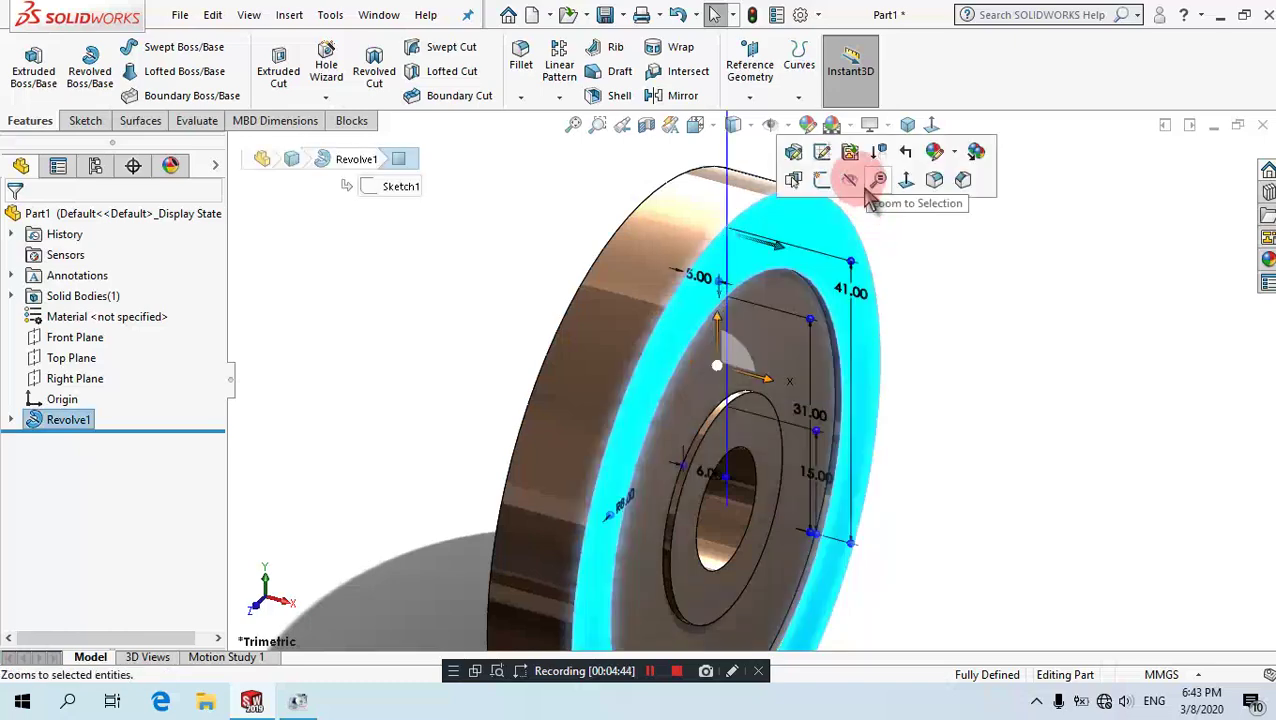
click(821, 177)
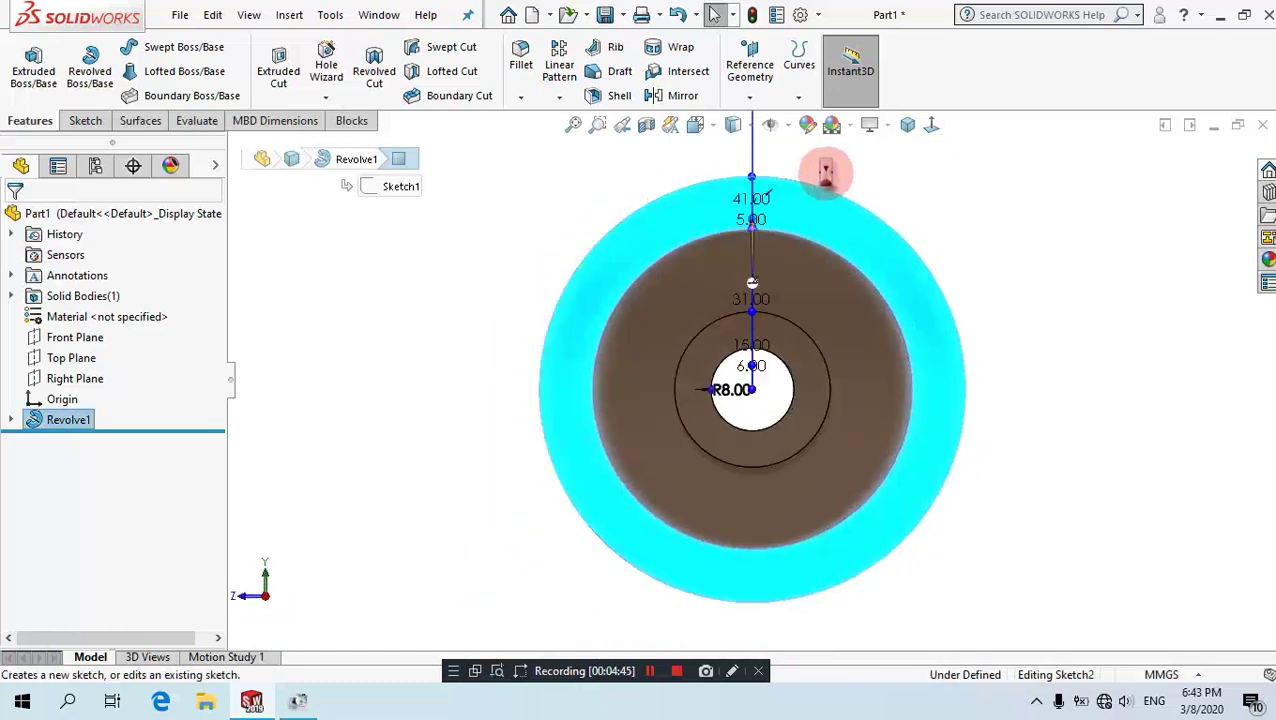
scroll(830, 180, down, 3)
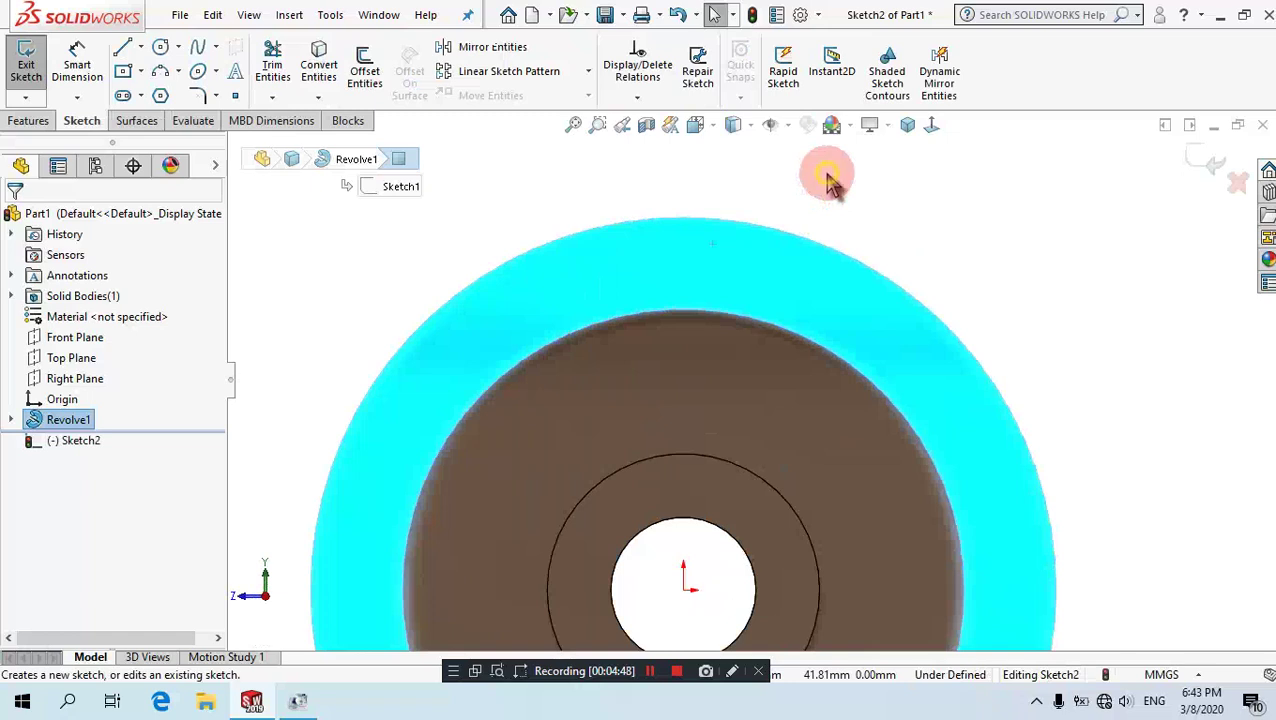
click(828, 178)
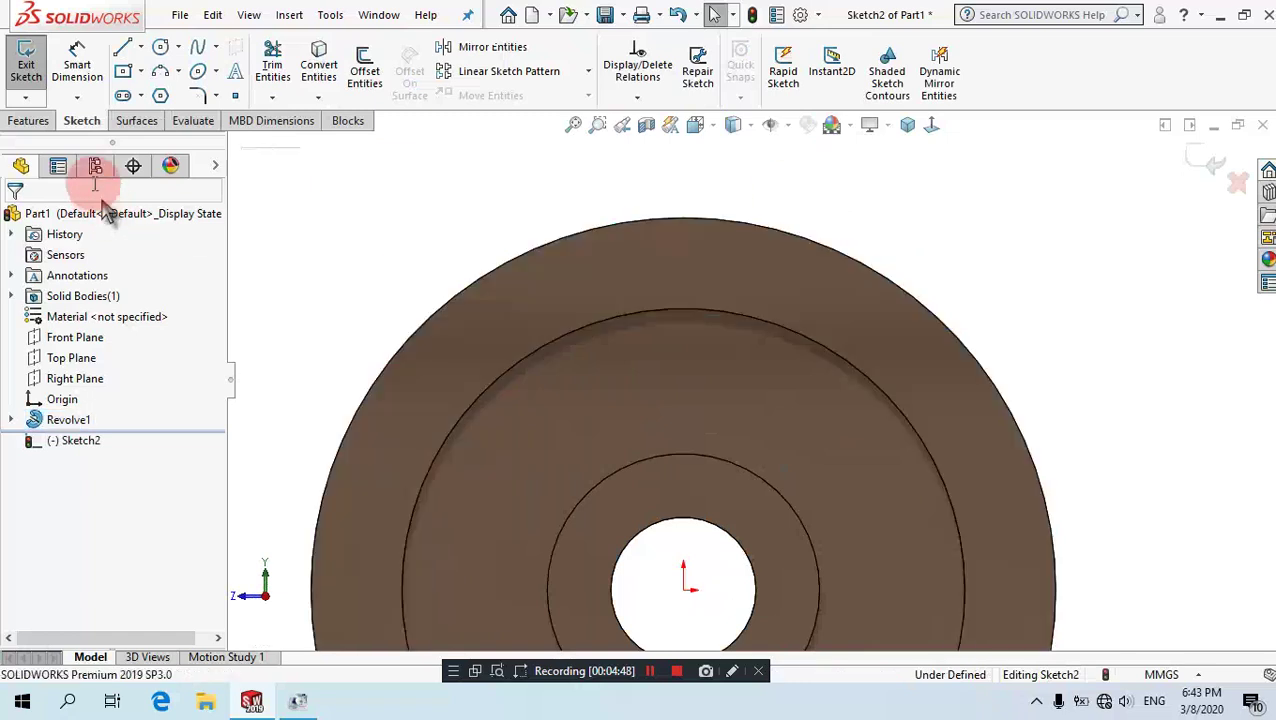
Draw the four tooth lines: base on the rim, right side, top and left side.
click(121, 55)
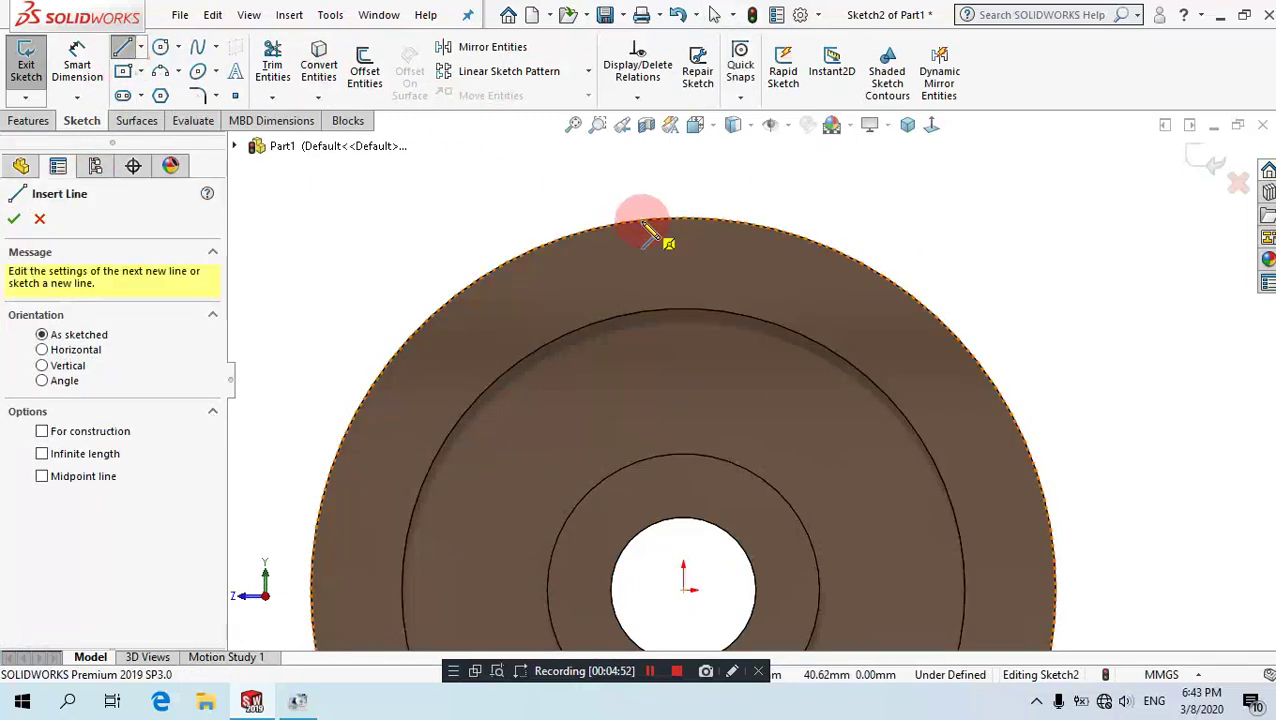
click(714, 232)
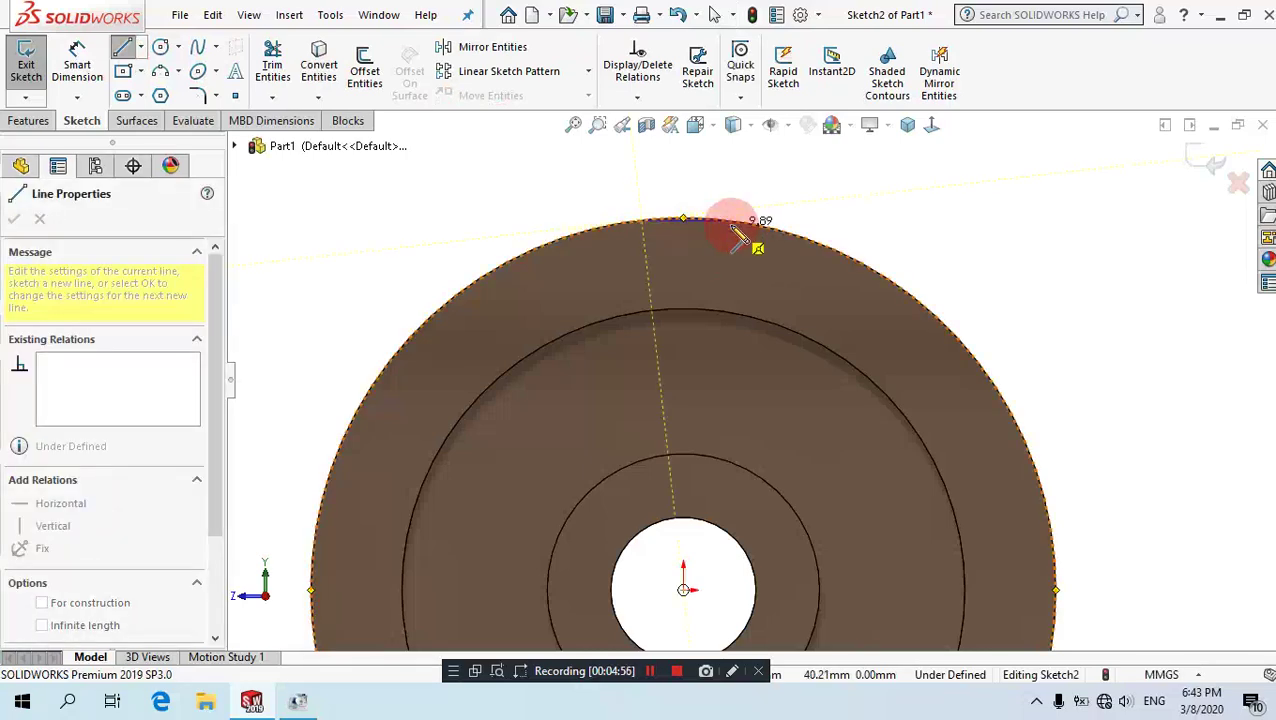
scroll(735, 228, down, 2)
scroll(740, 233, down, 2)
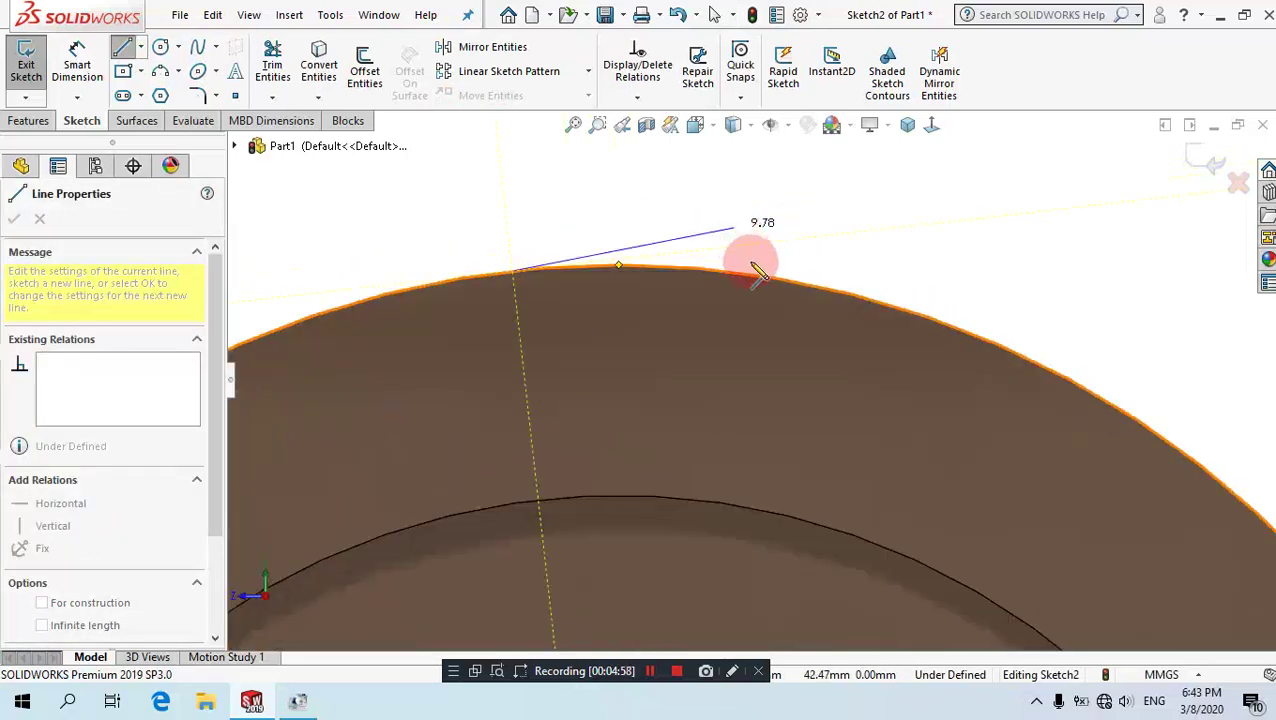
scroll(752, 265, down, 1)
double_click(765, 290)
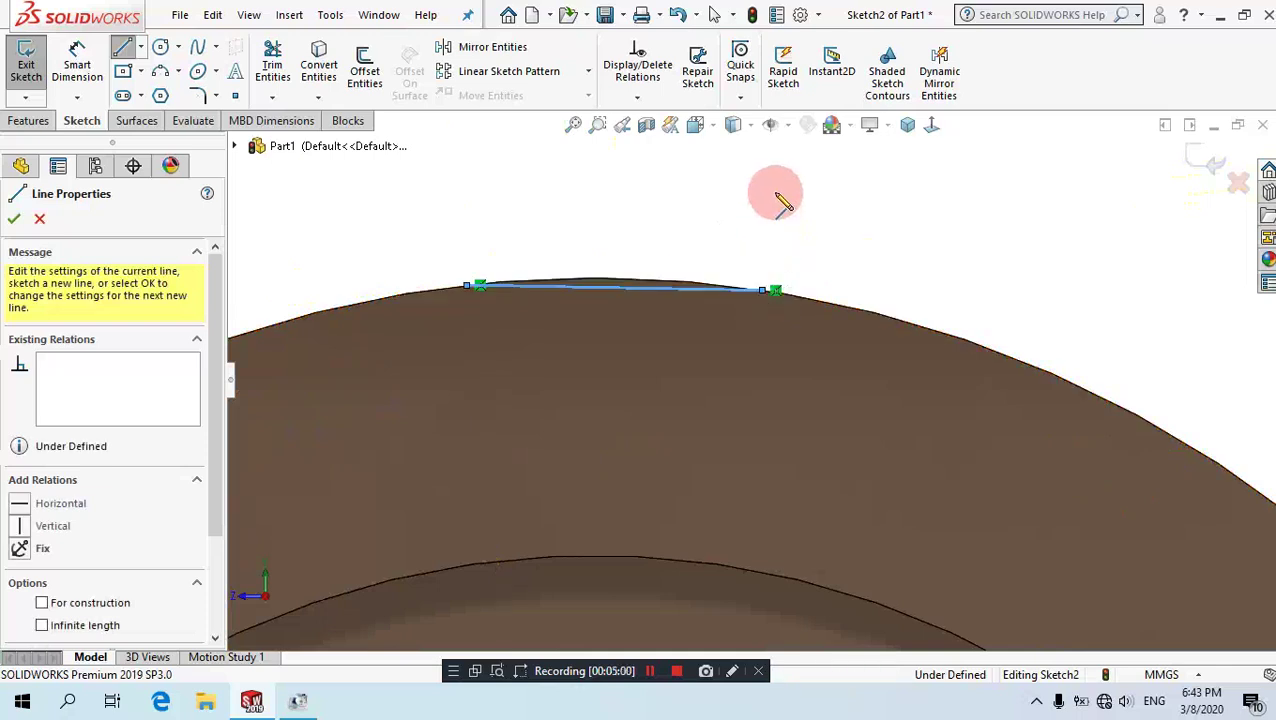
scroll(783, 186, up, 2)
scroll(770, 190, up, 1)
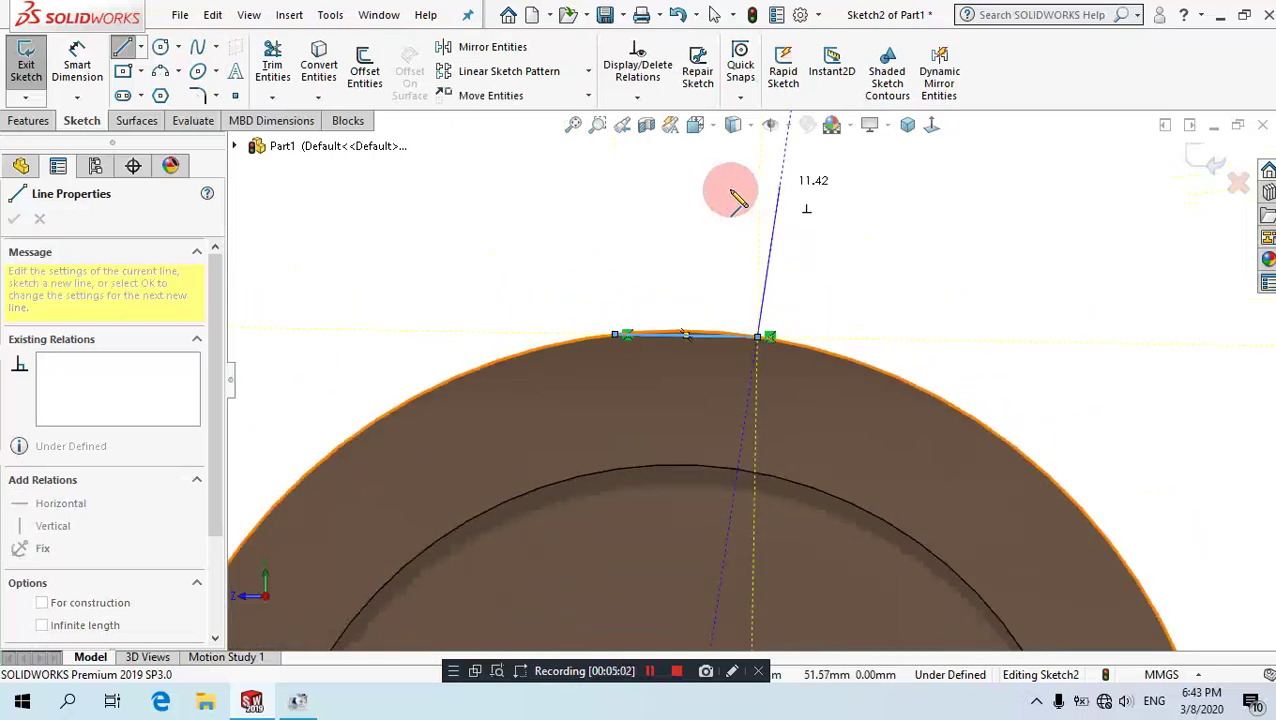
click(730, 189)
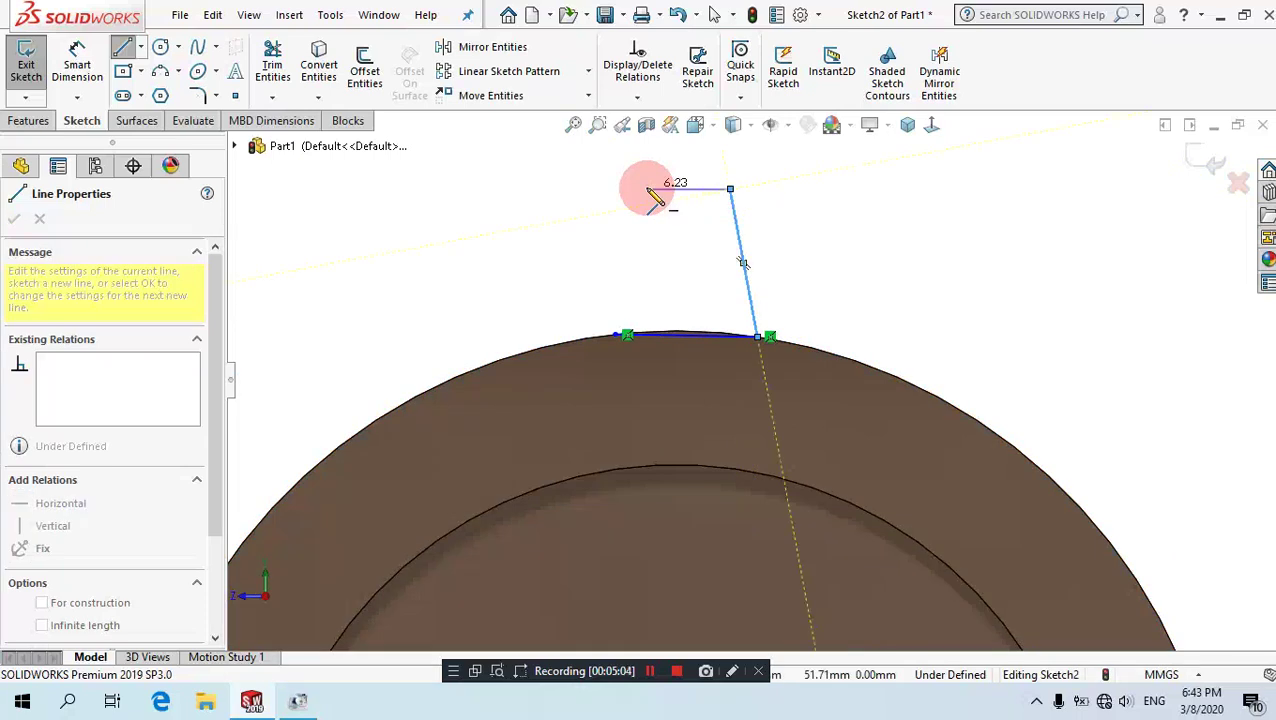
double_click(647, 189)
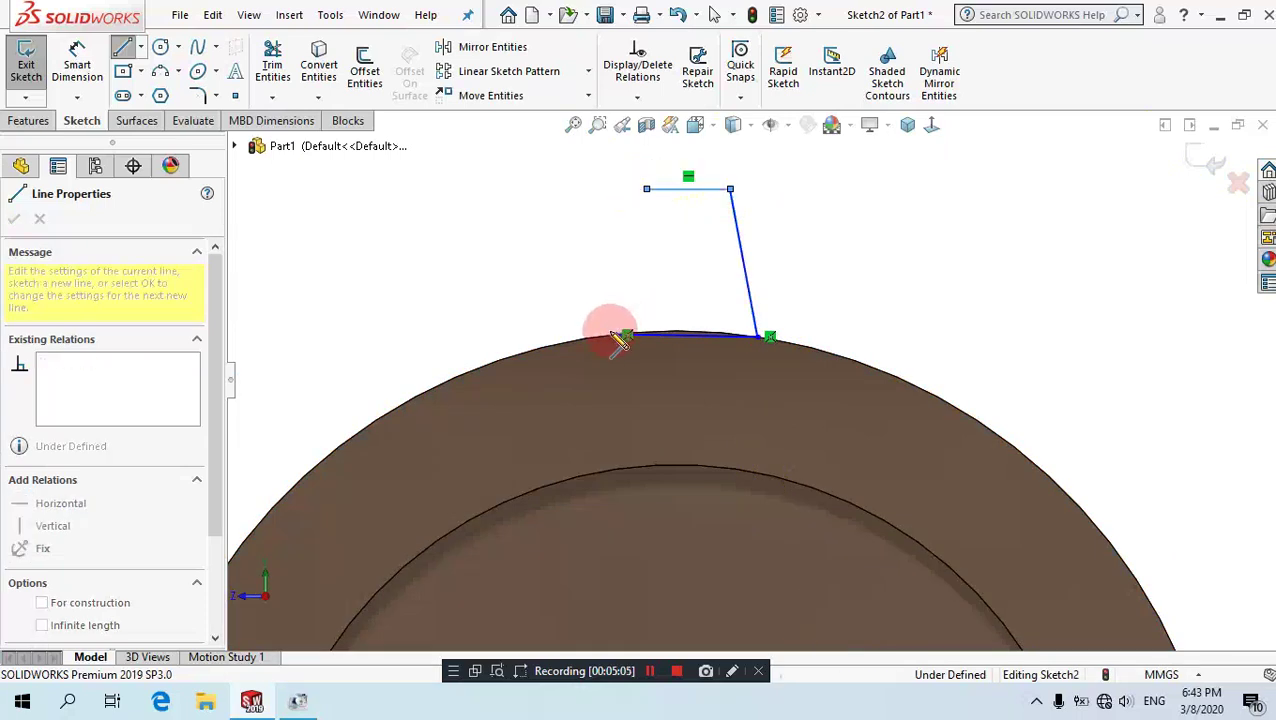
double_click(616, 334)
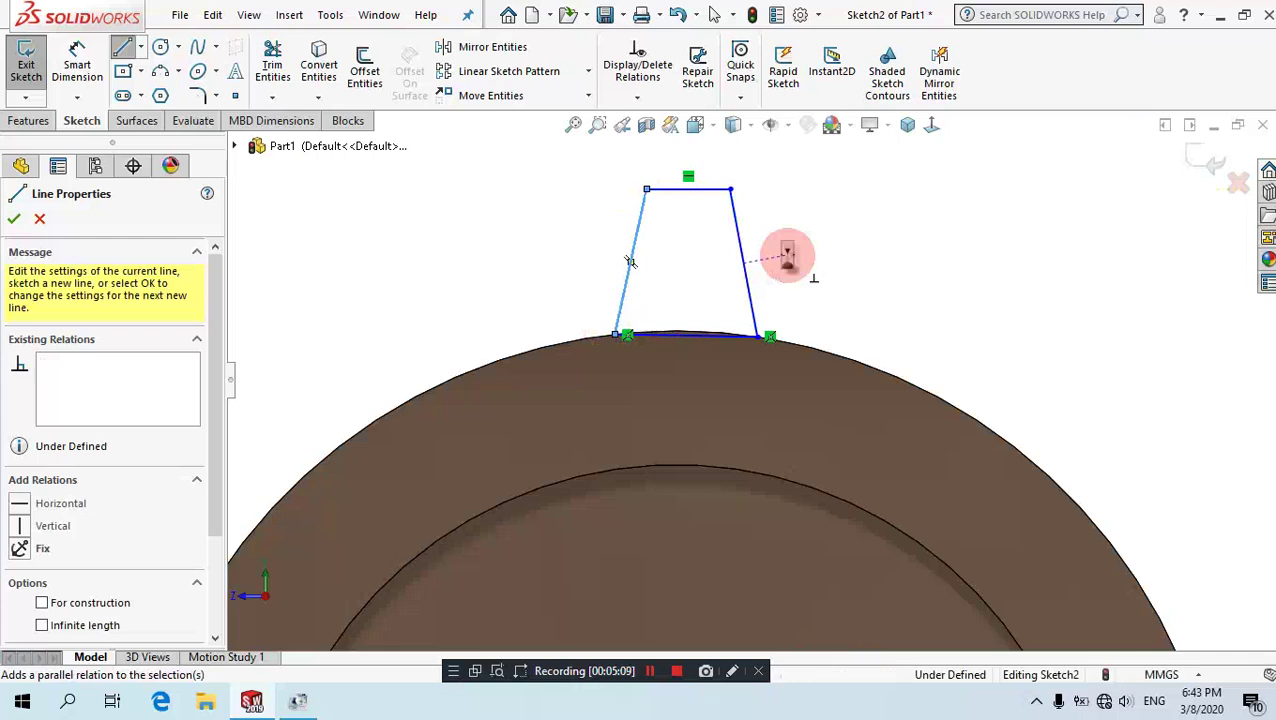
key(Escape)
key(Escape)
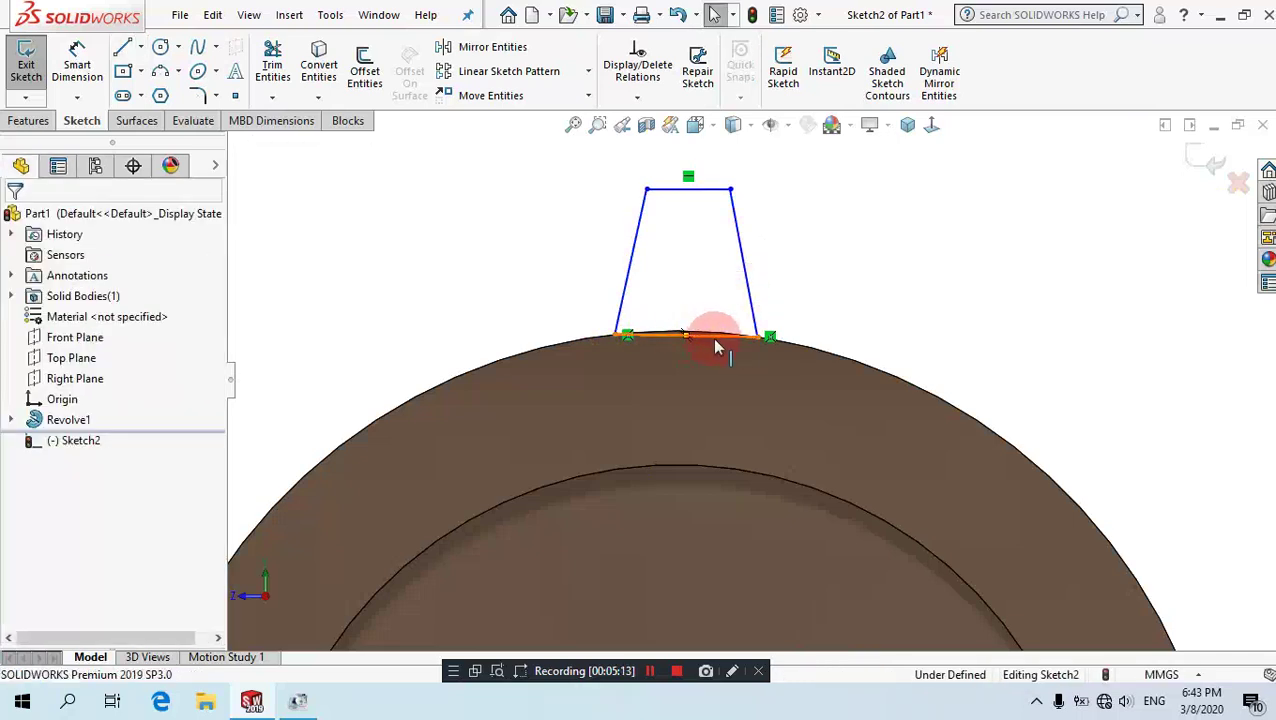
Make the tooth's bottom line horizontal.
click(716, 343)
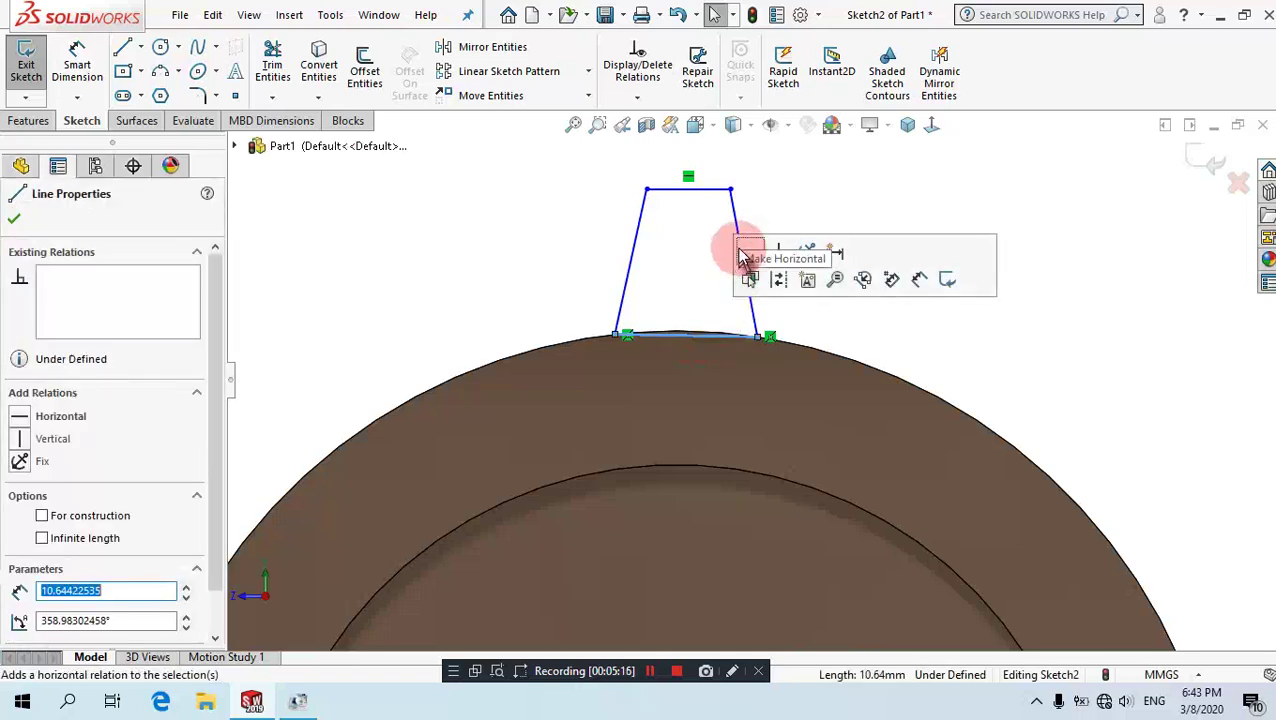
click(748, 256)
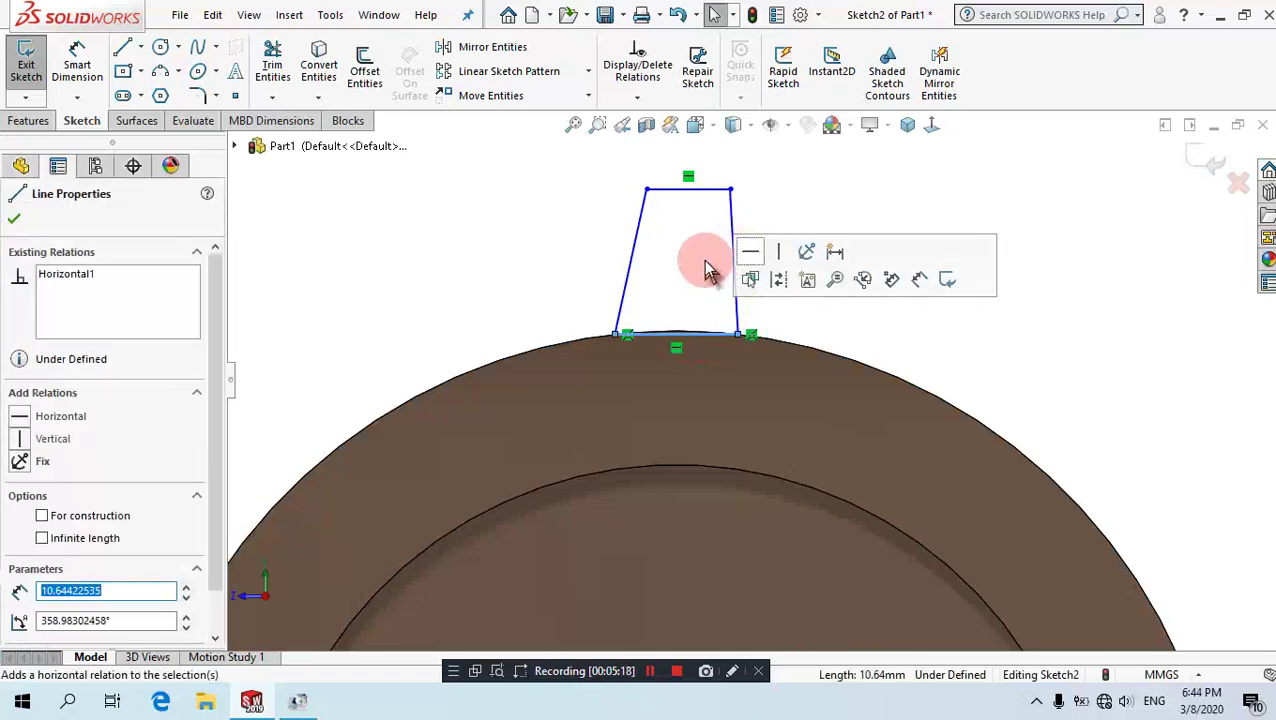
click(709, 265)
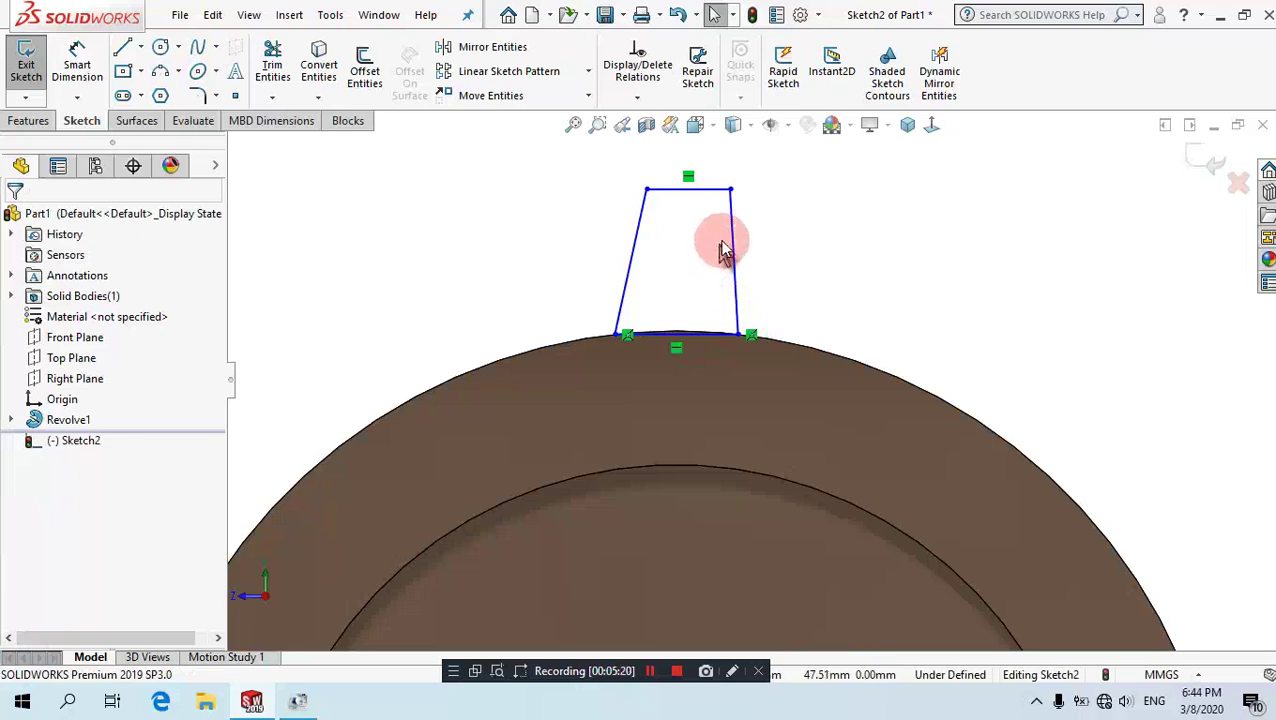
Make the tooth's two slanted side lines equal in length.
click(732, 242)
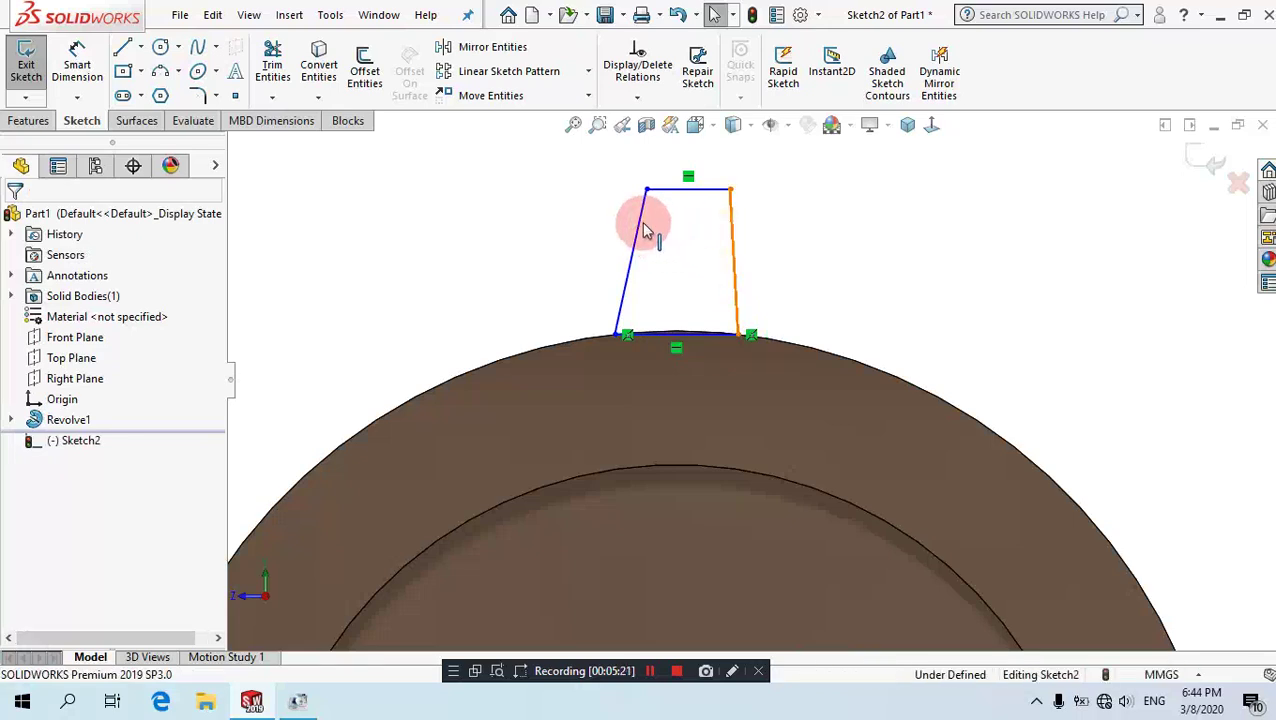
click(645, 230)
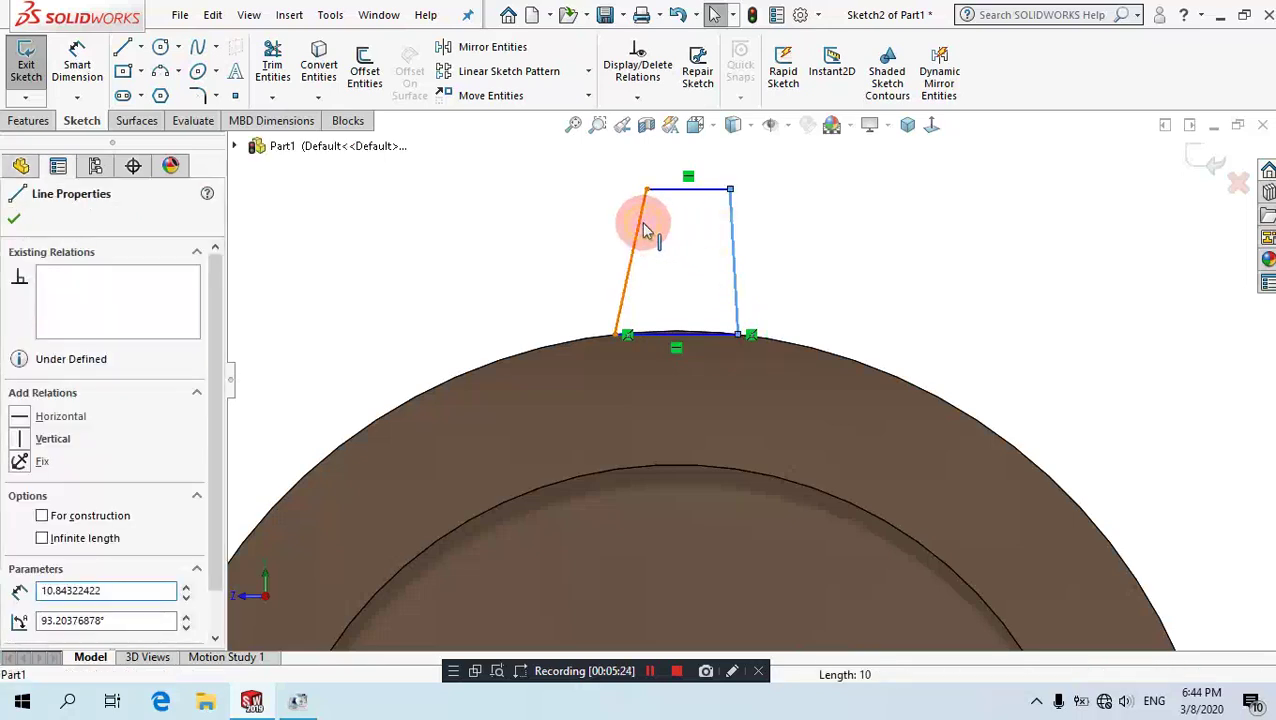
ctrl+click(645, 230)
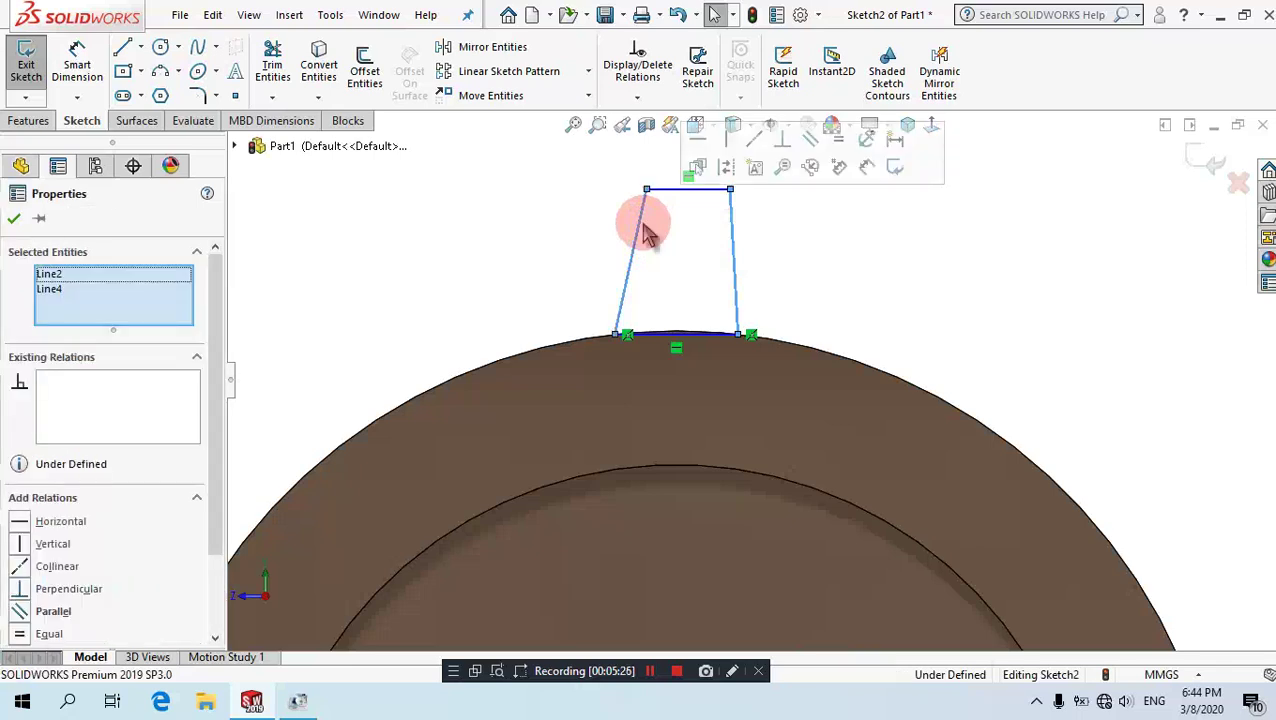
click(838, 144)
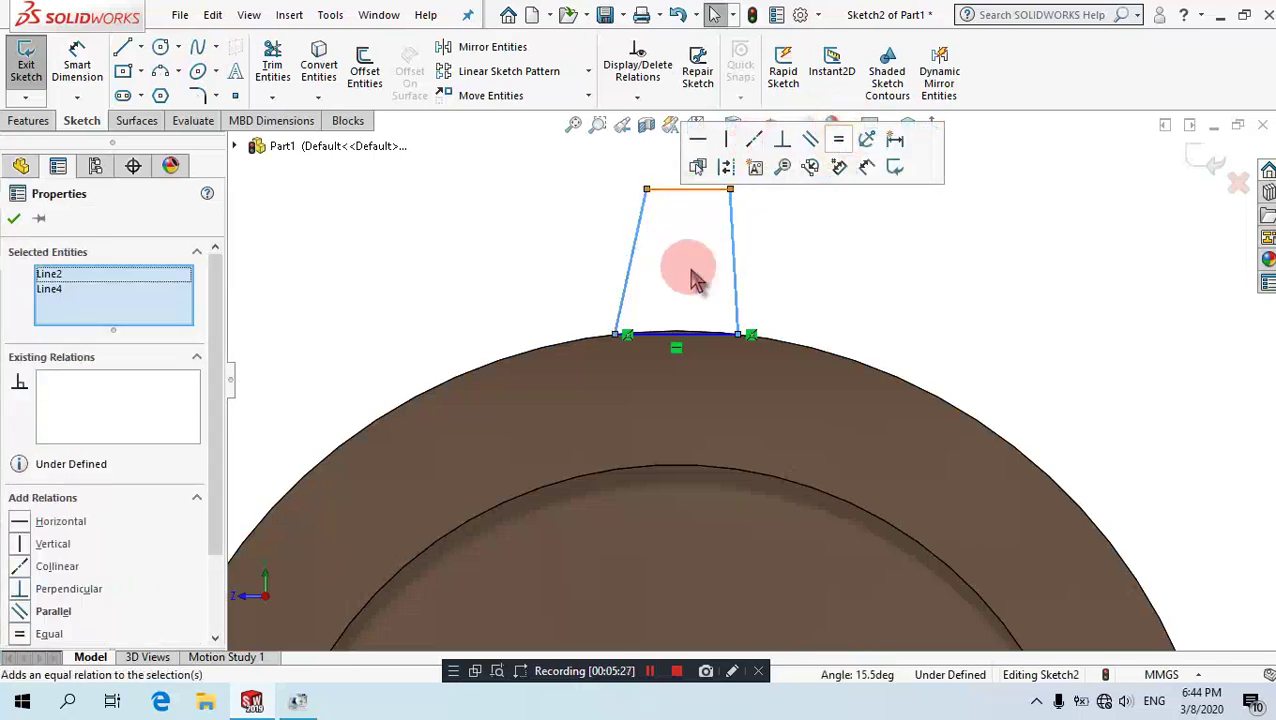
click(693, 275)
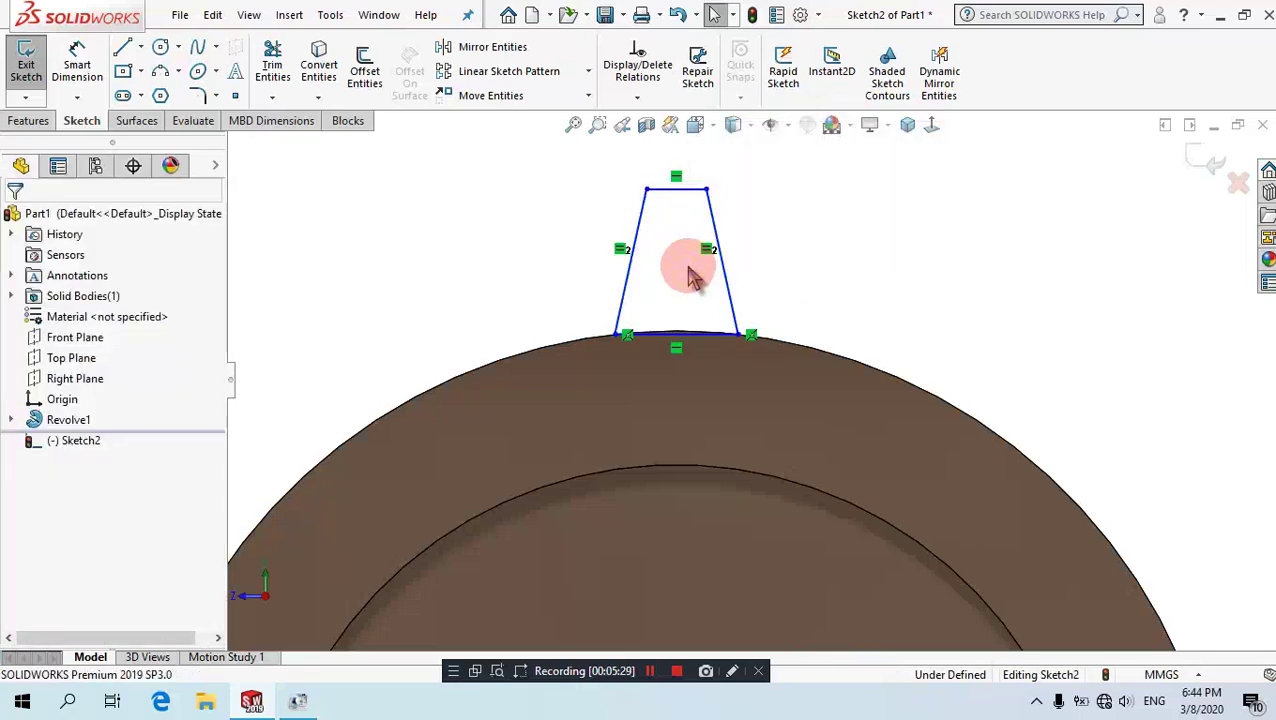
scroll(693, 275, up, 3)
scroll(690, 268, up, 2)
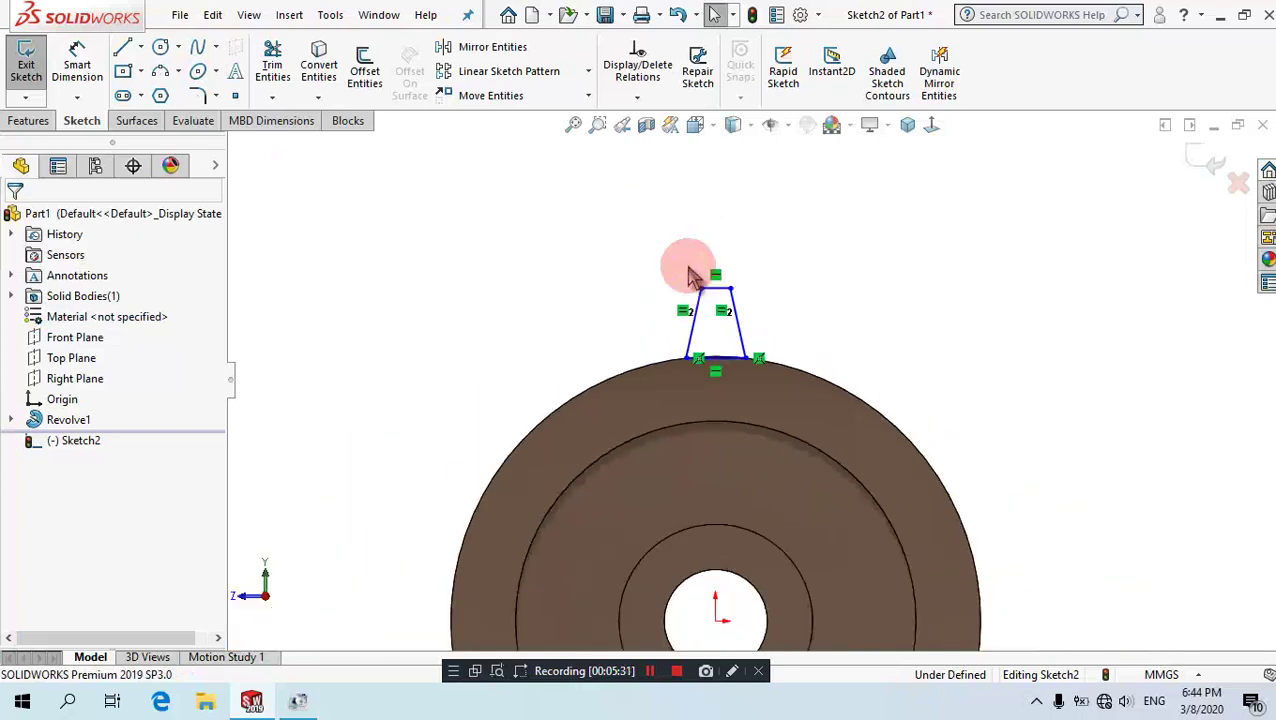
Dimension the tooth's top edge to 1 mm.
click(88, 76)
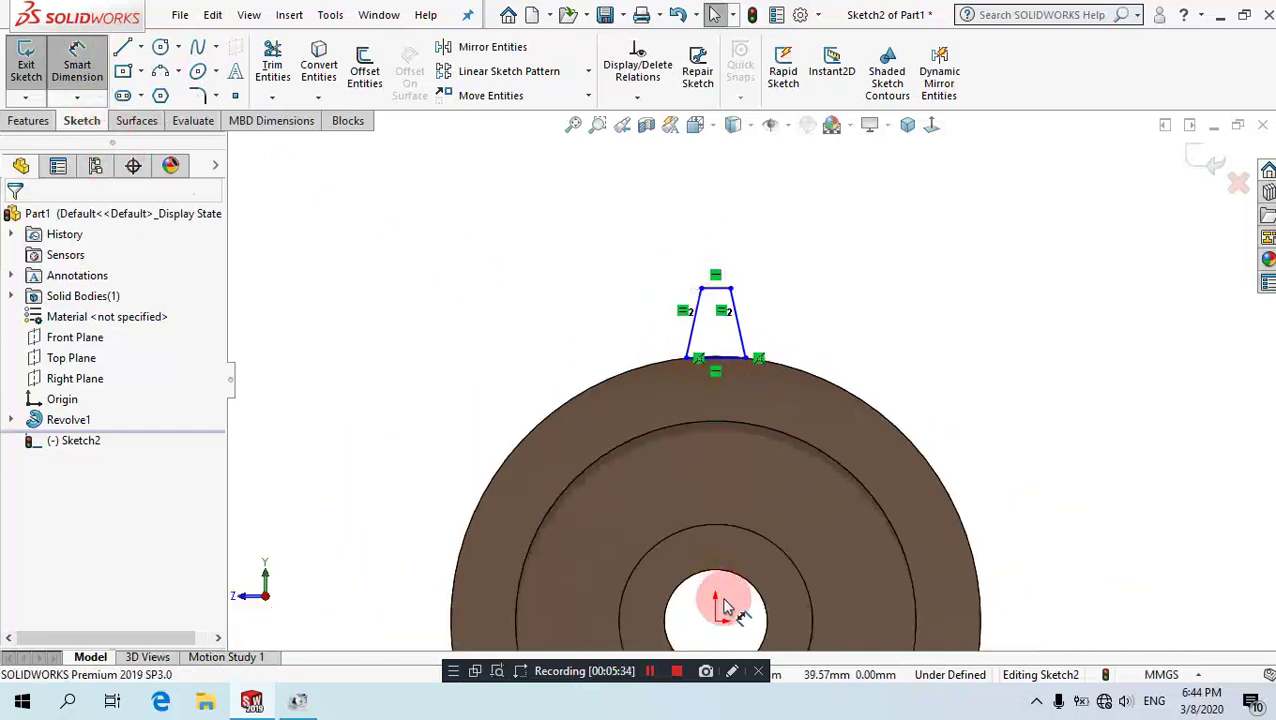
click(716, 621)
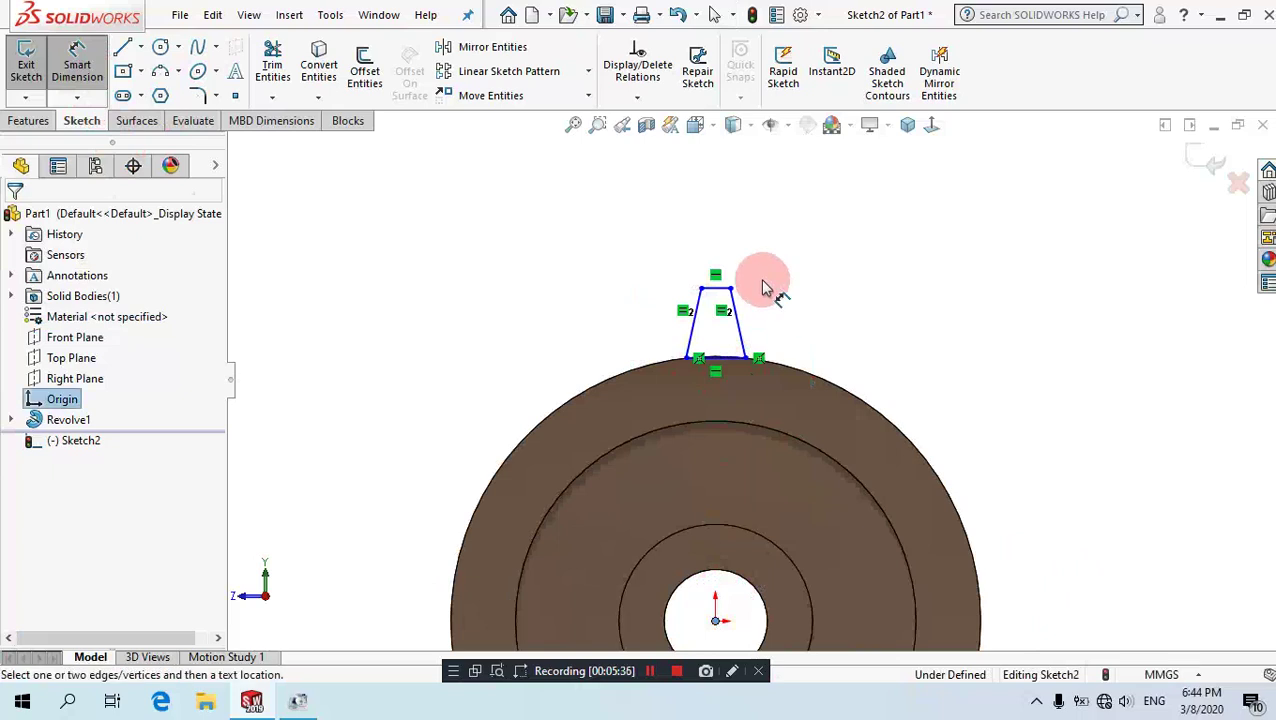
click(702, 290)
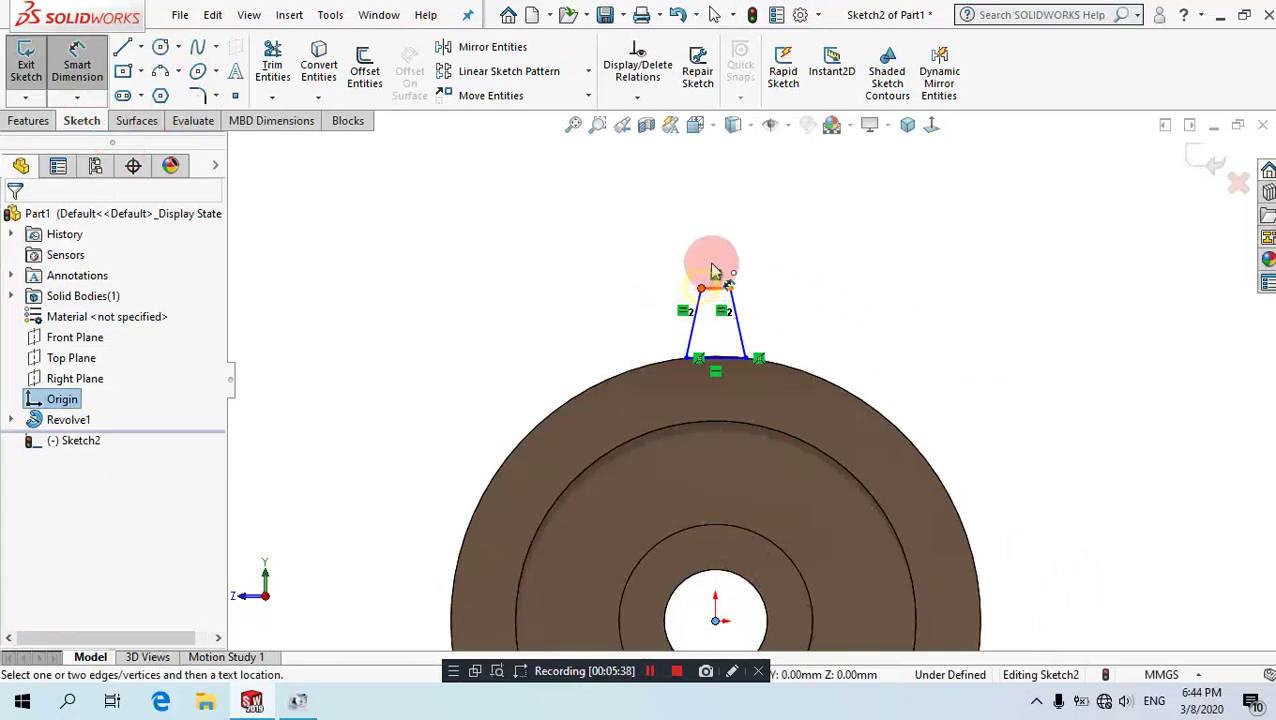
click(709, 203)
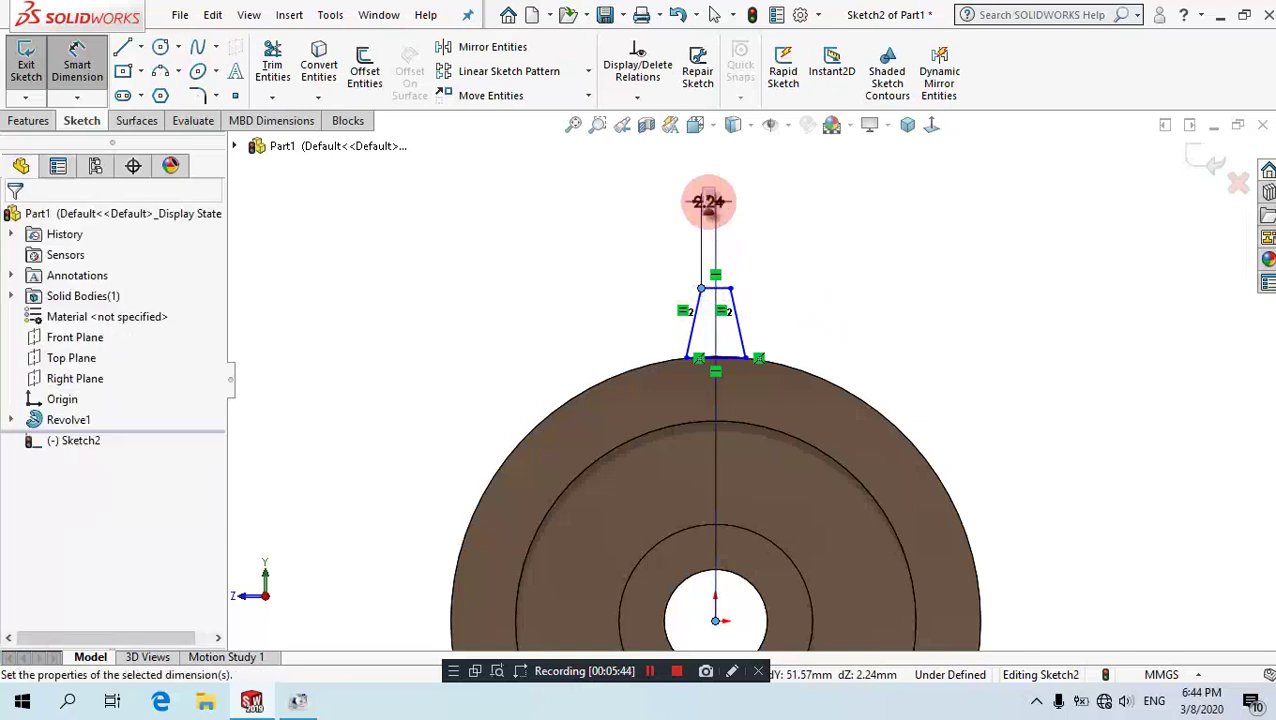
text(1)
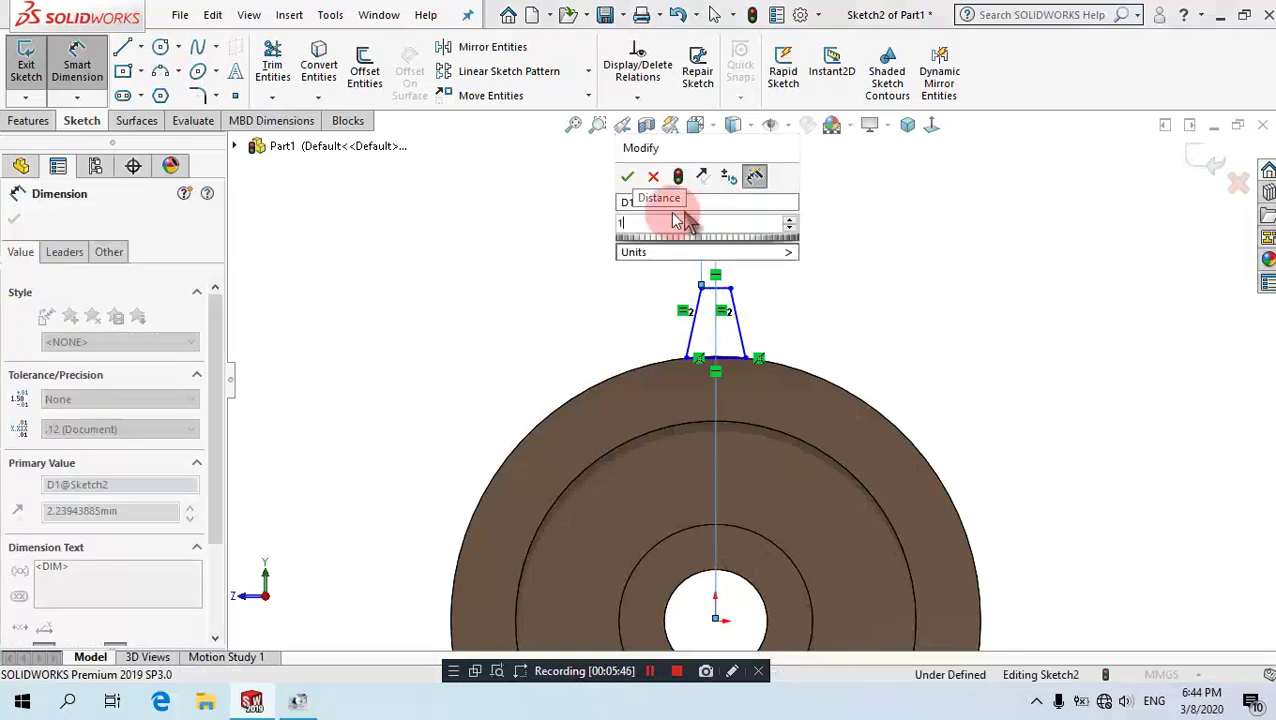
click(627, 177)
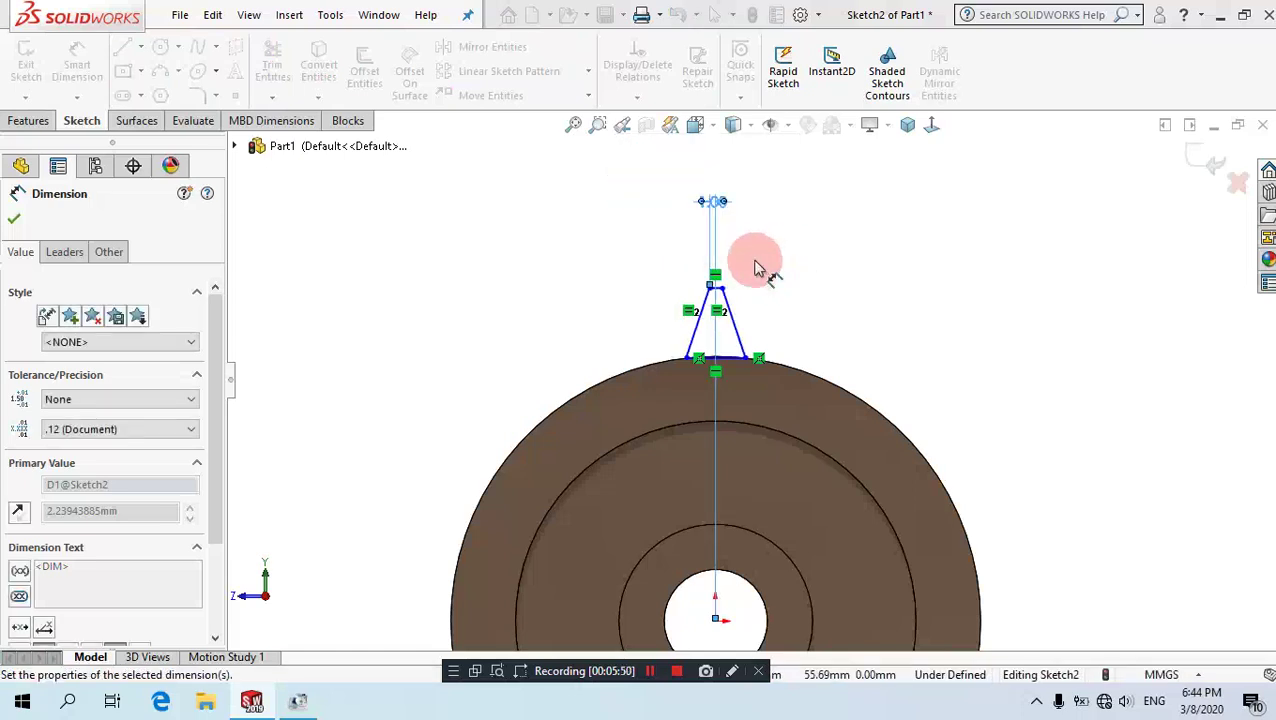
click(757, 268)
Add the 4 mm tooth height and 6 mm base width dimensions.
scroll(757, 268, down, 5)
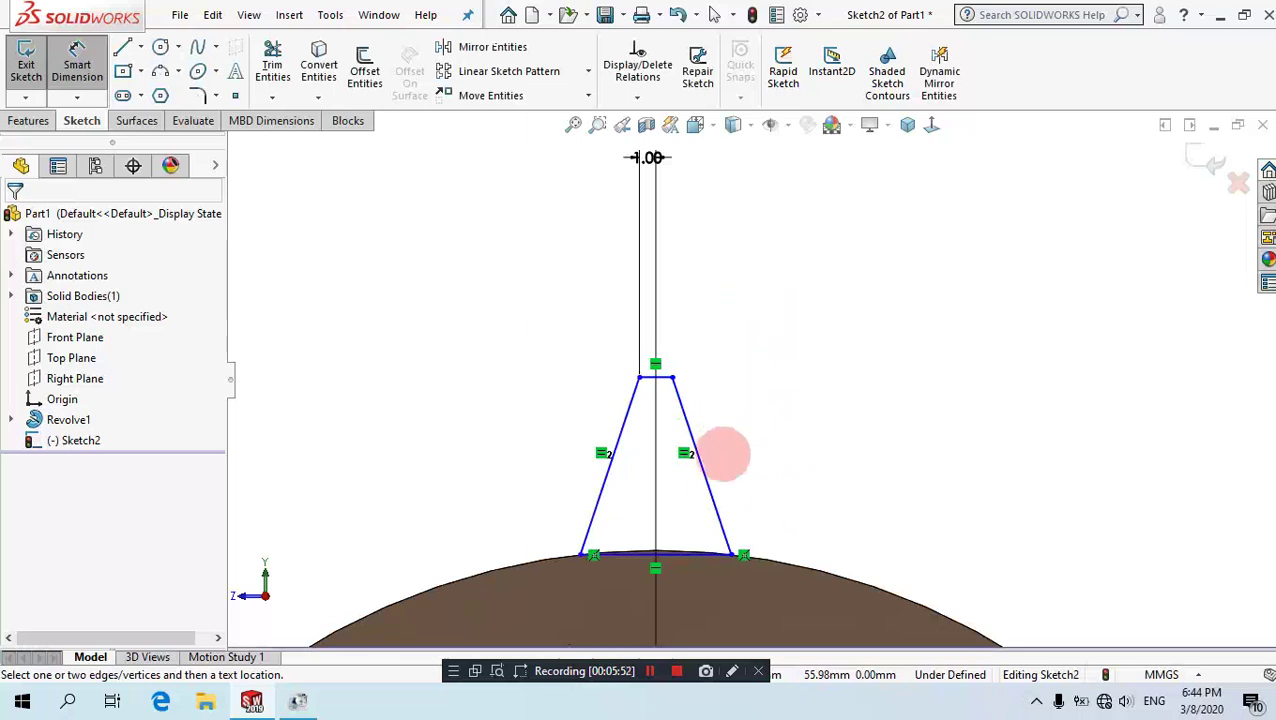
click(725, 519)
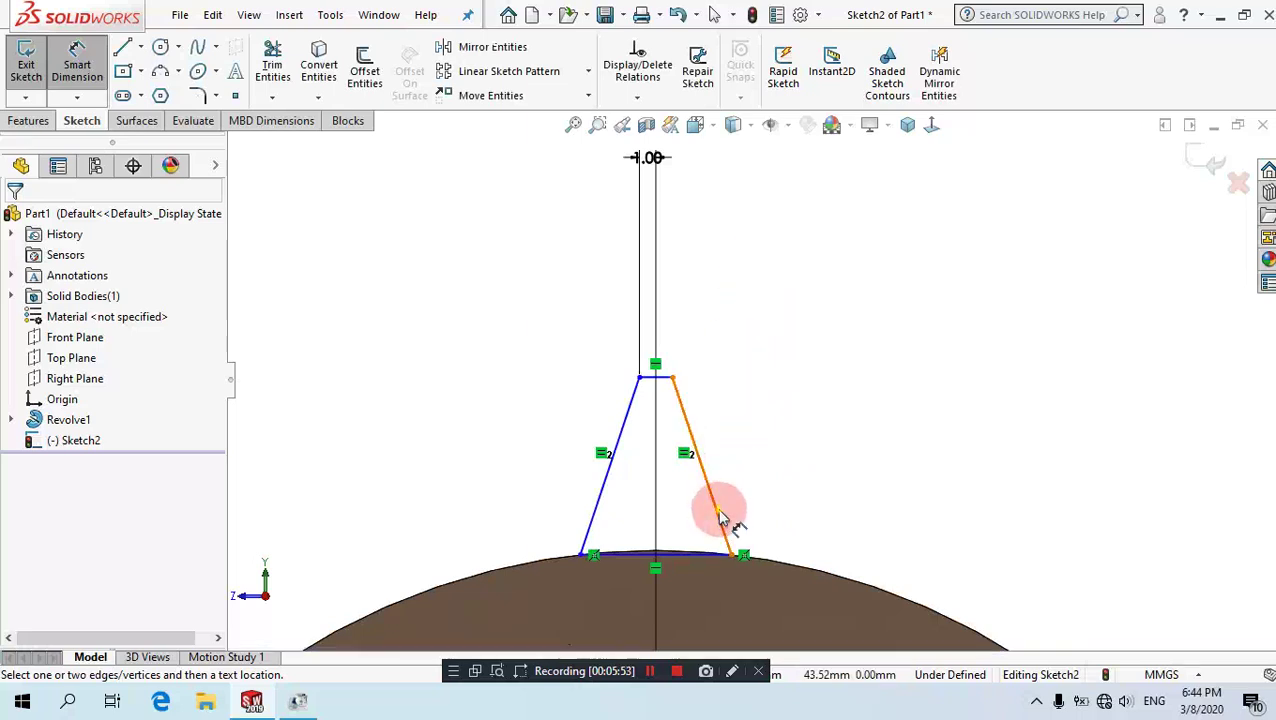
click(881, 517)
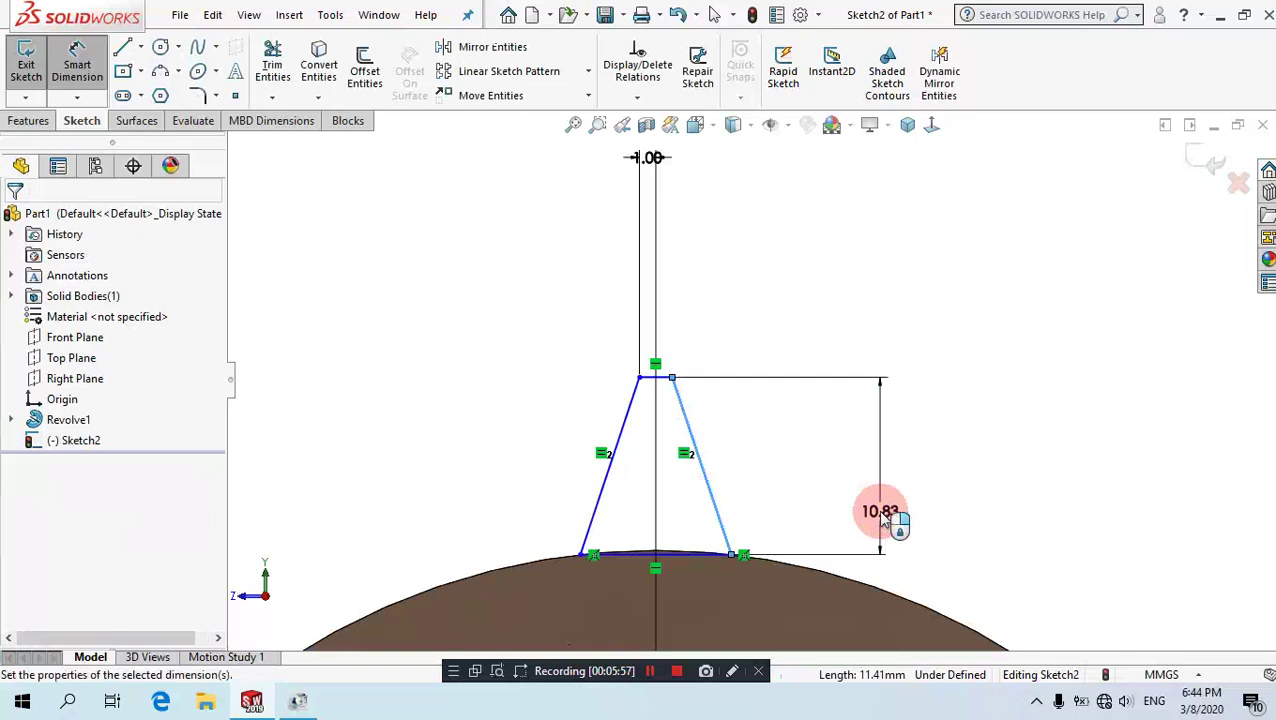
text(4)
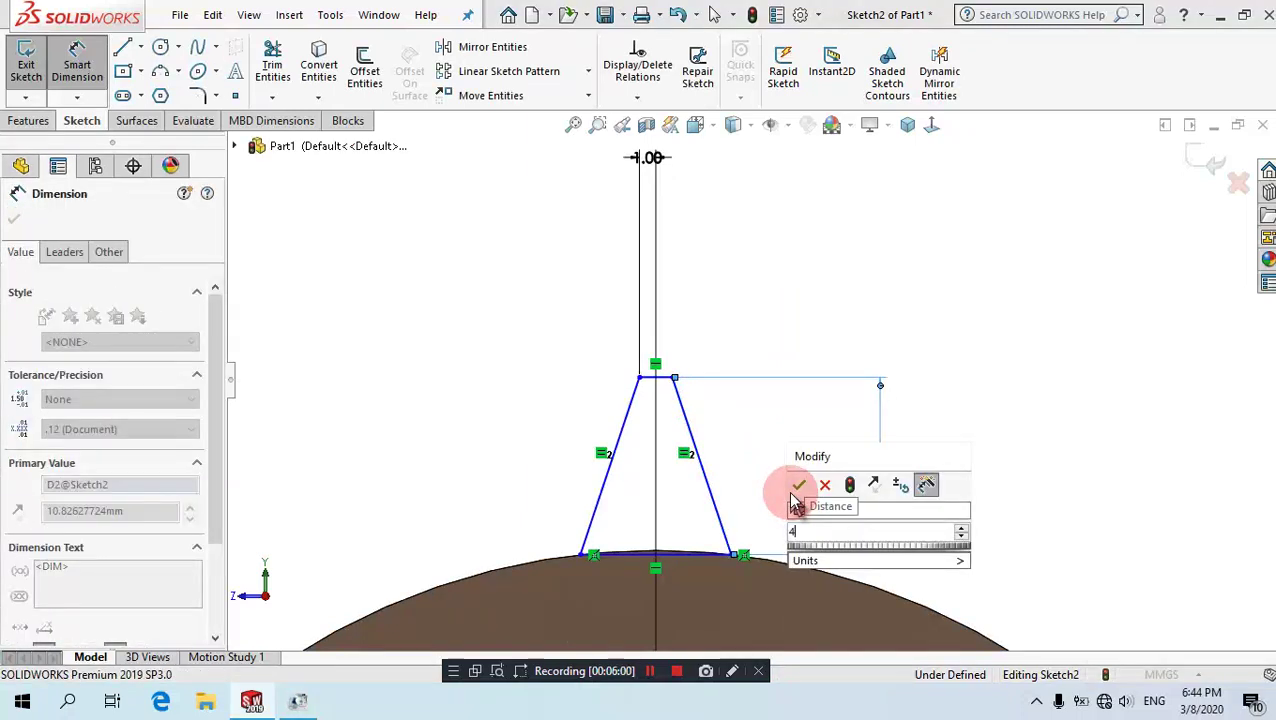
click(796, 488)
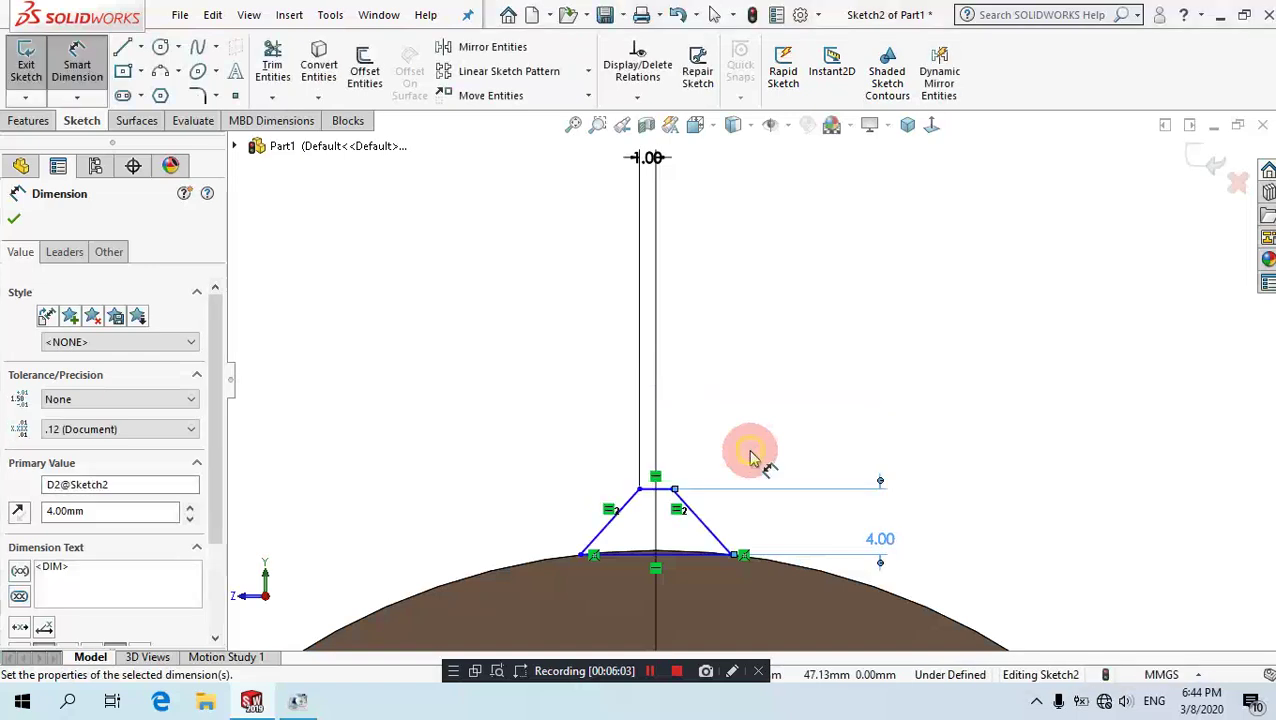
key(Escape)
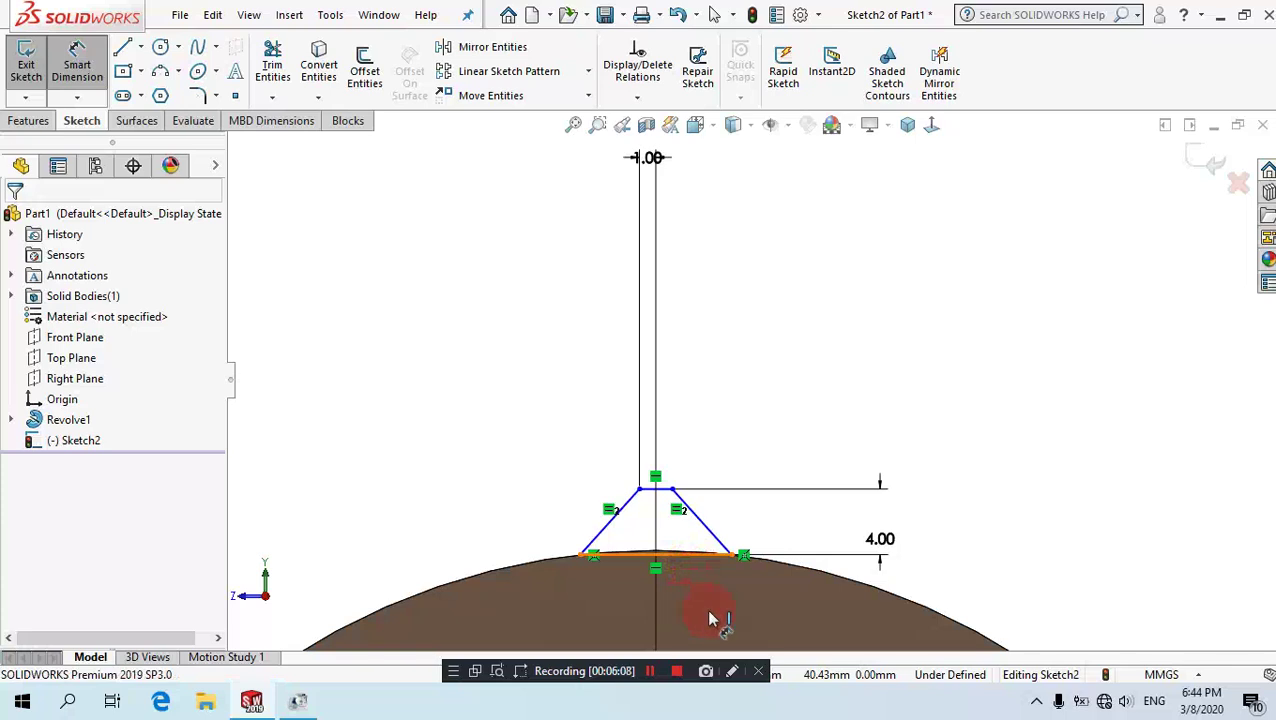
click(709, 619)
click(731, 624)
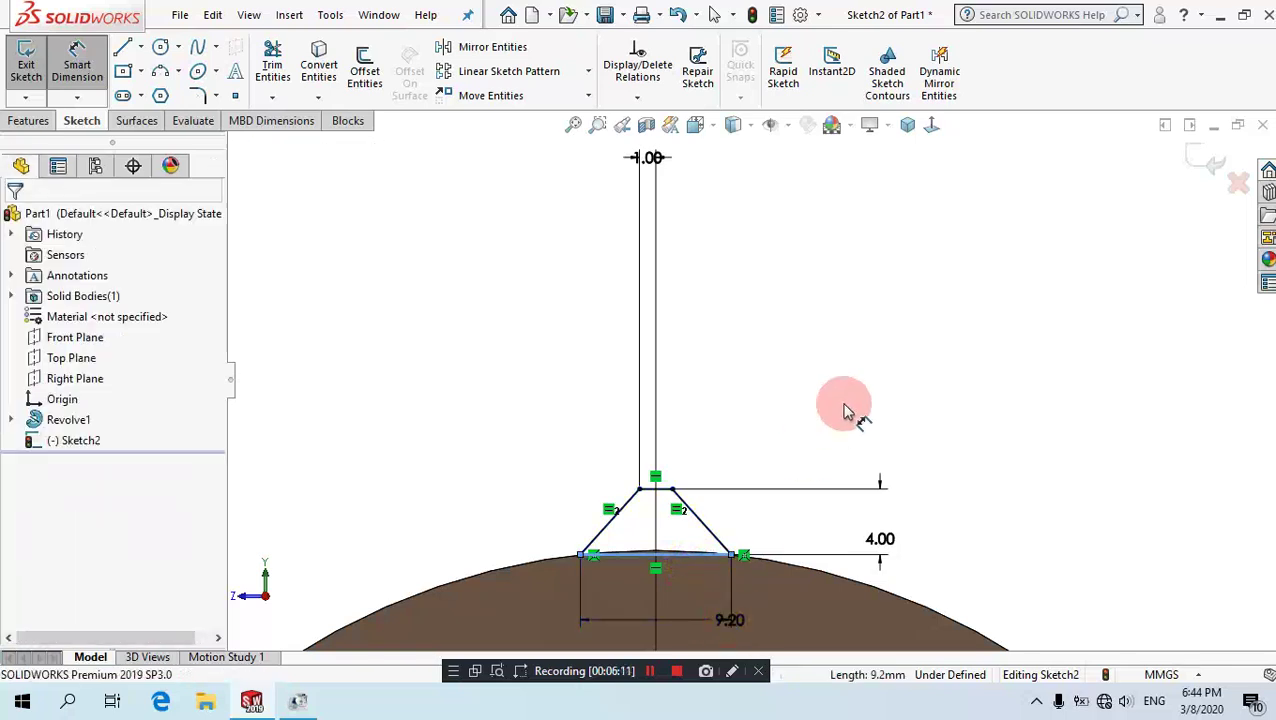
text(6)
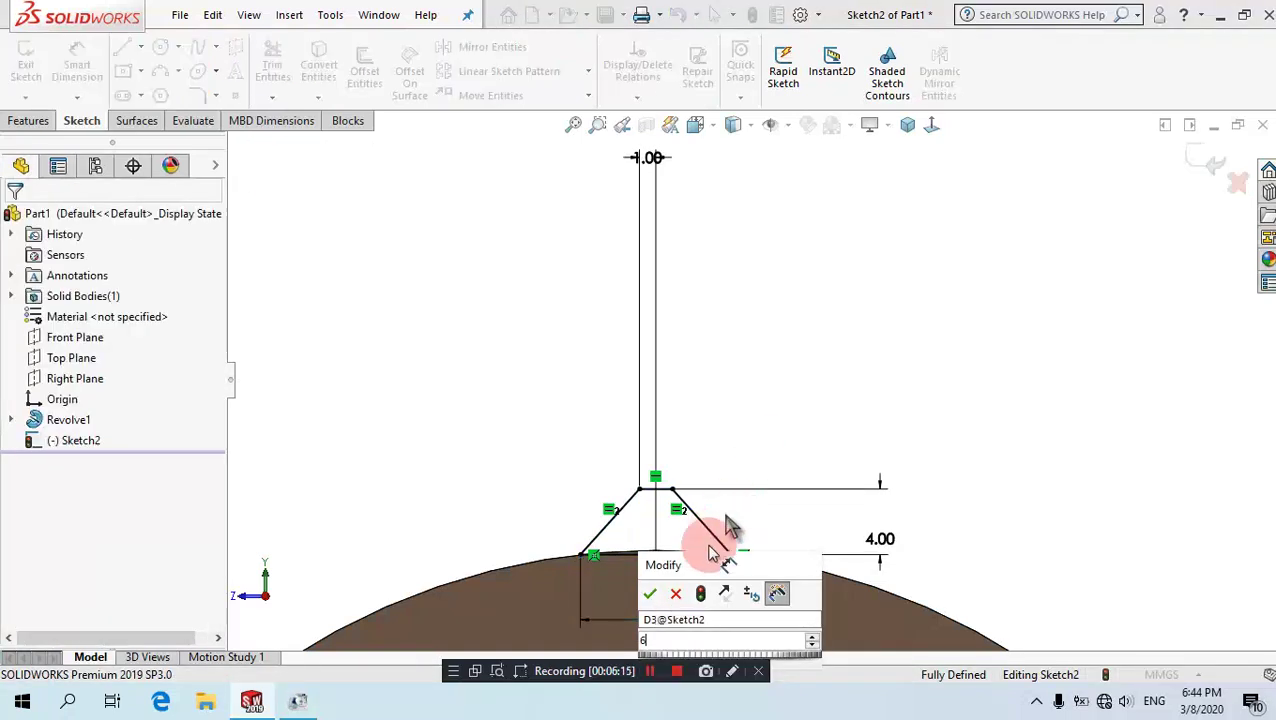
click(650, 593)
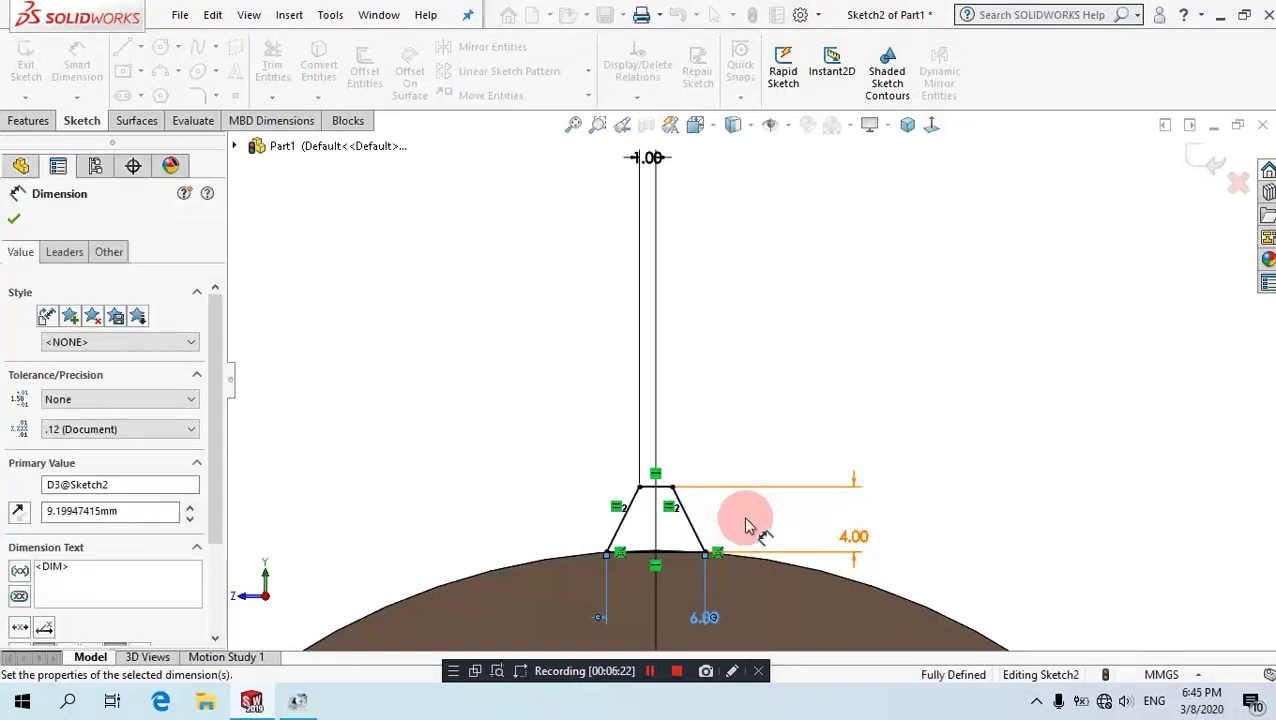
scroll(668, 585, down, 2)
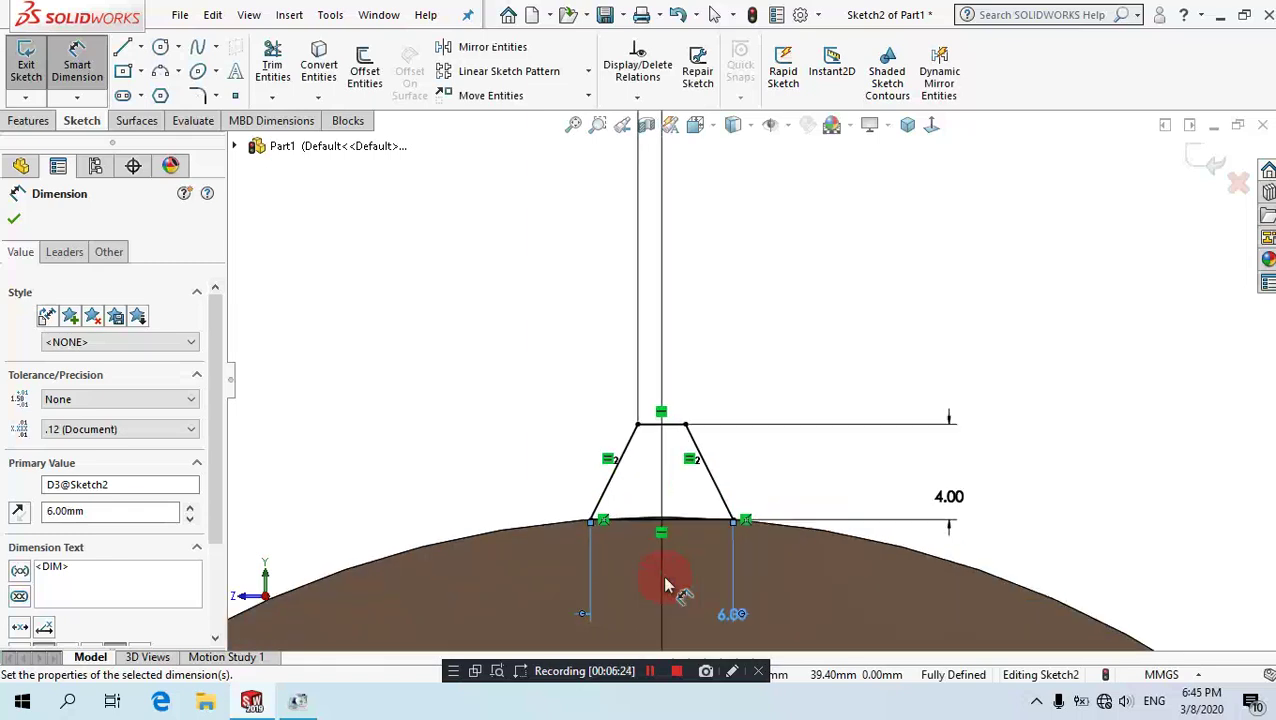
scroll(665, 578, down, 2)
scroll(662, 573, down, 2)
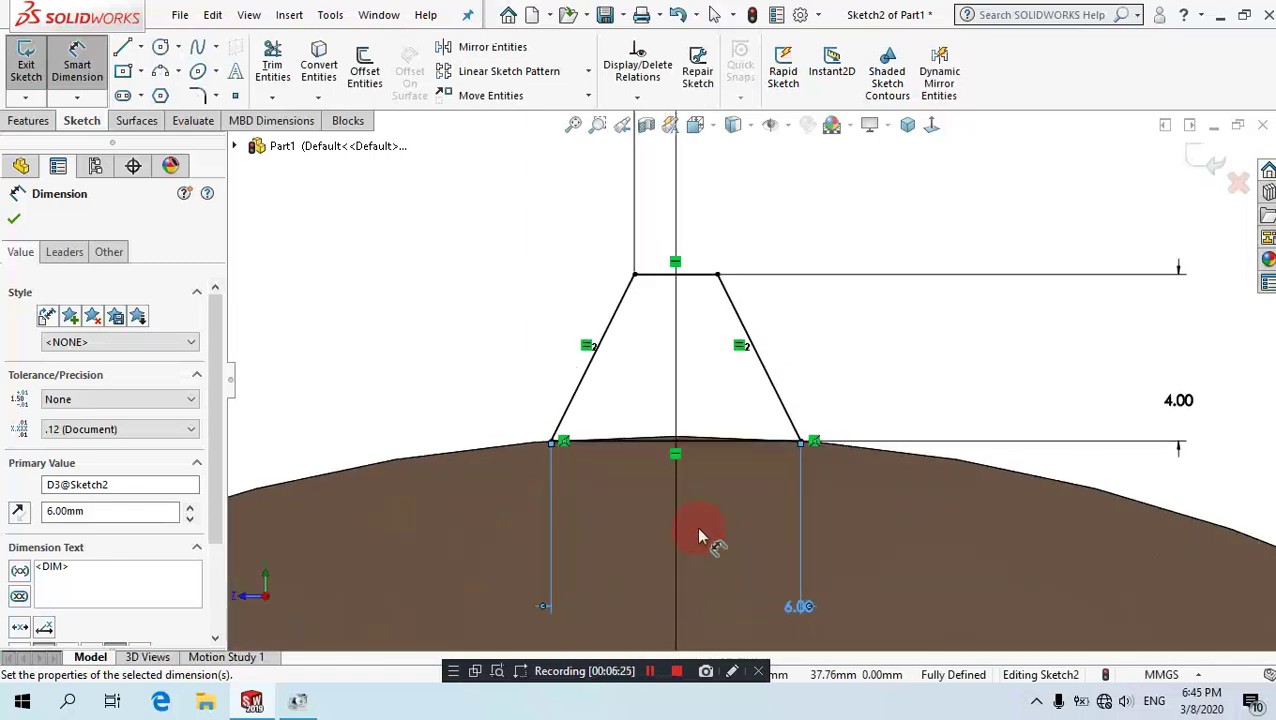
click(141, 50)
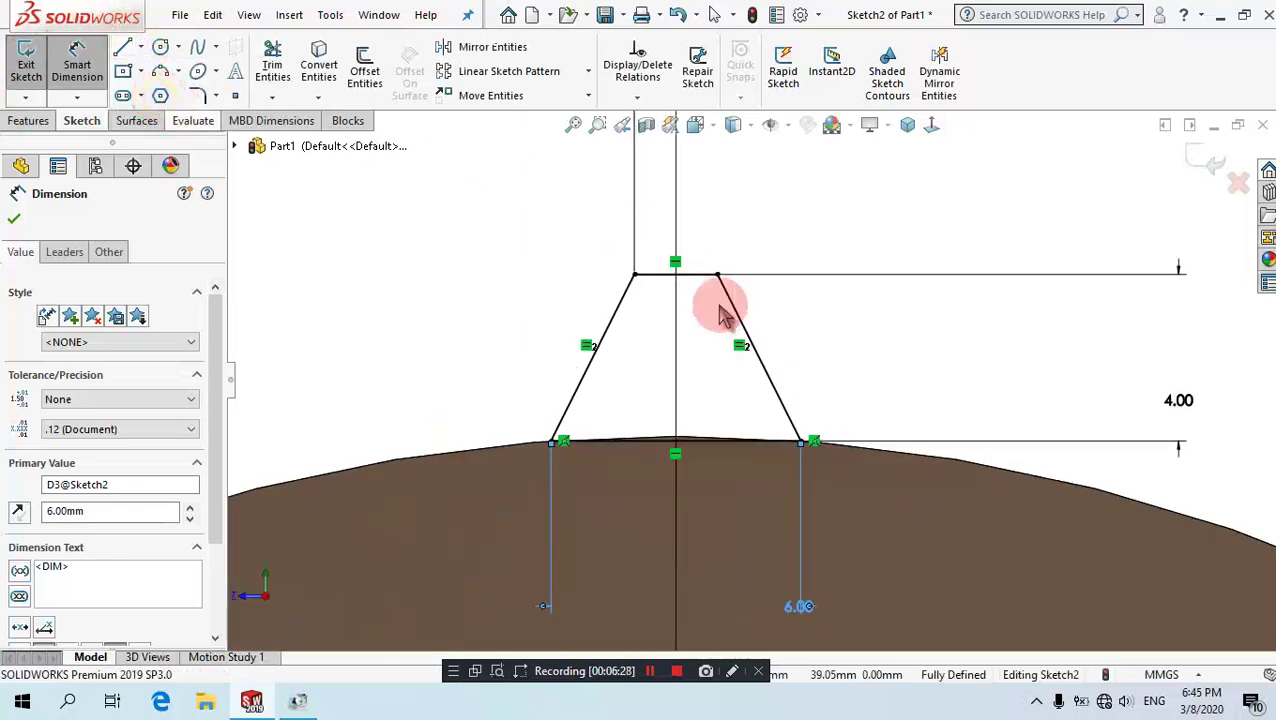
Draw a horizontal centreline across the tooth between its slanted sides.
key(Escape)
click(600, 345)
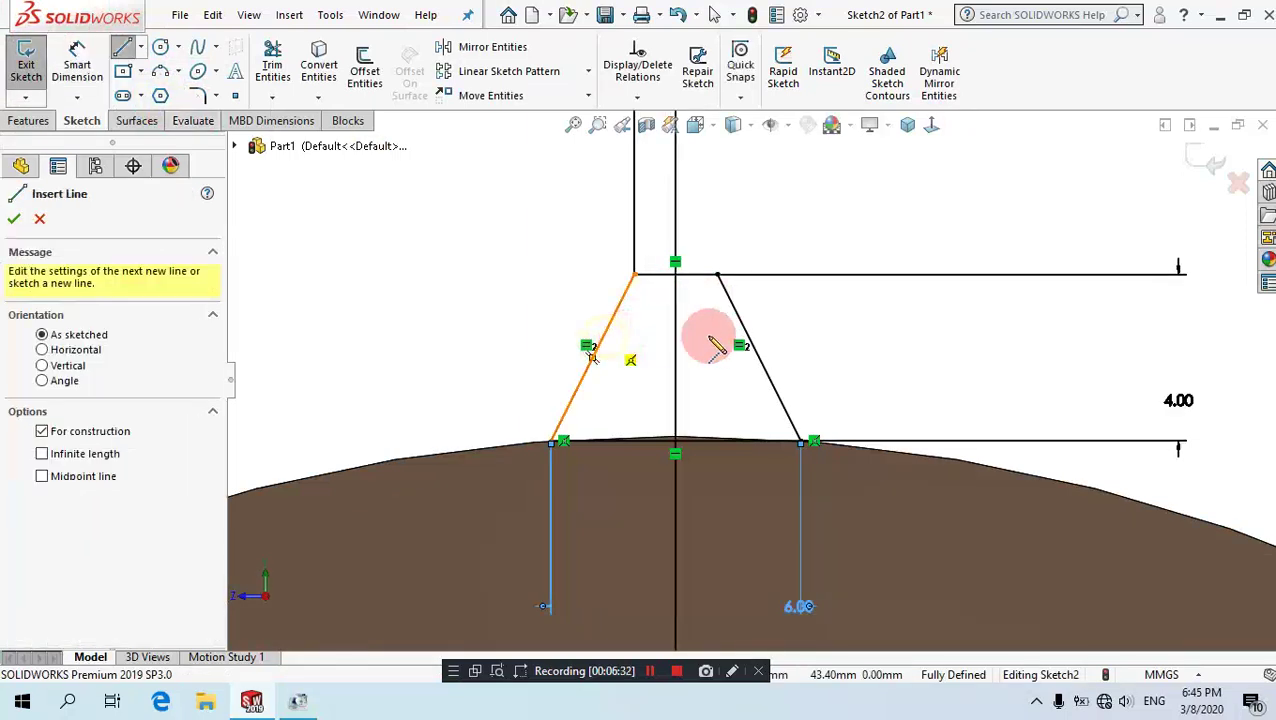
click(748, 345)
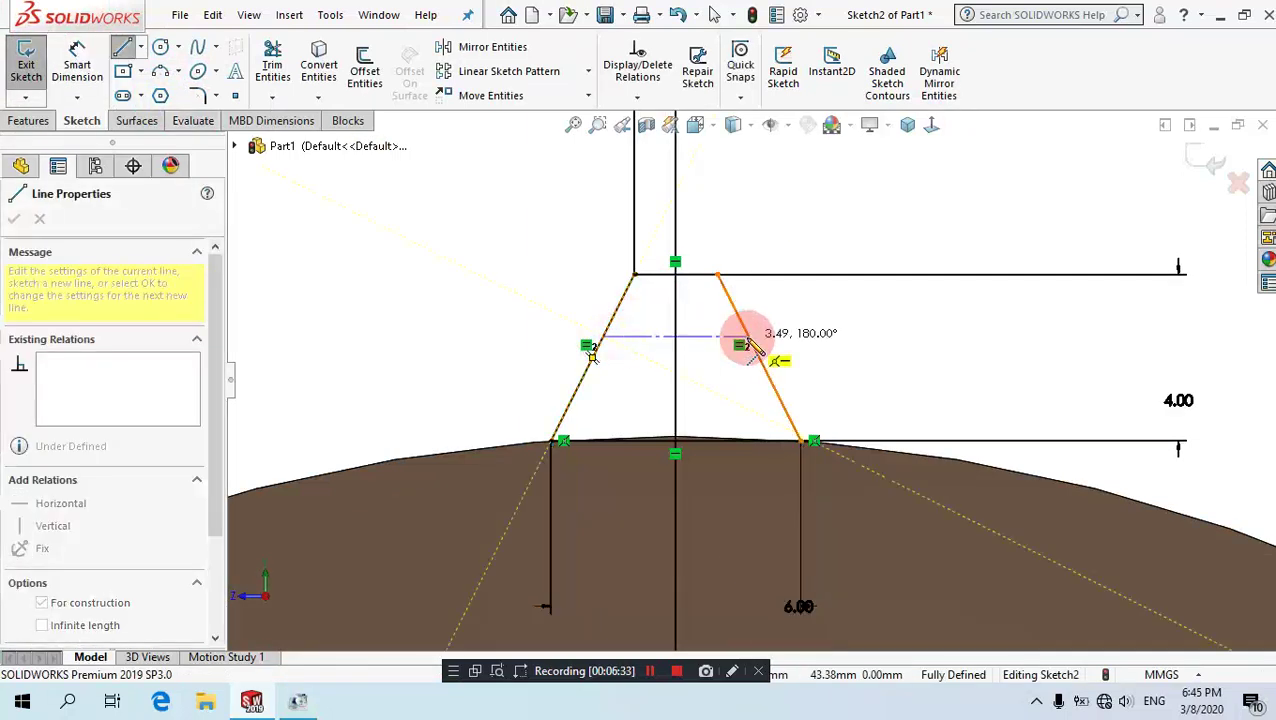
click(670, 333)
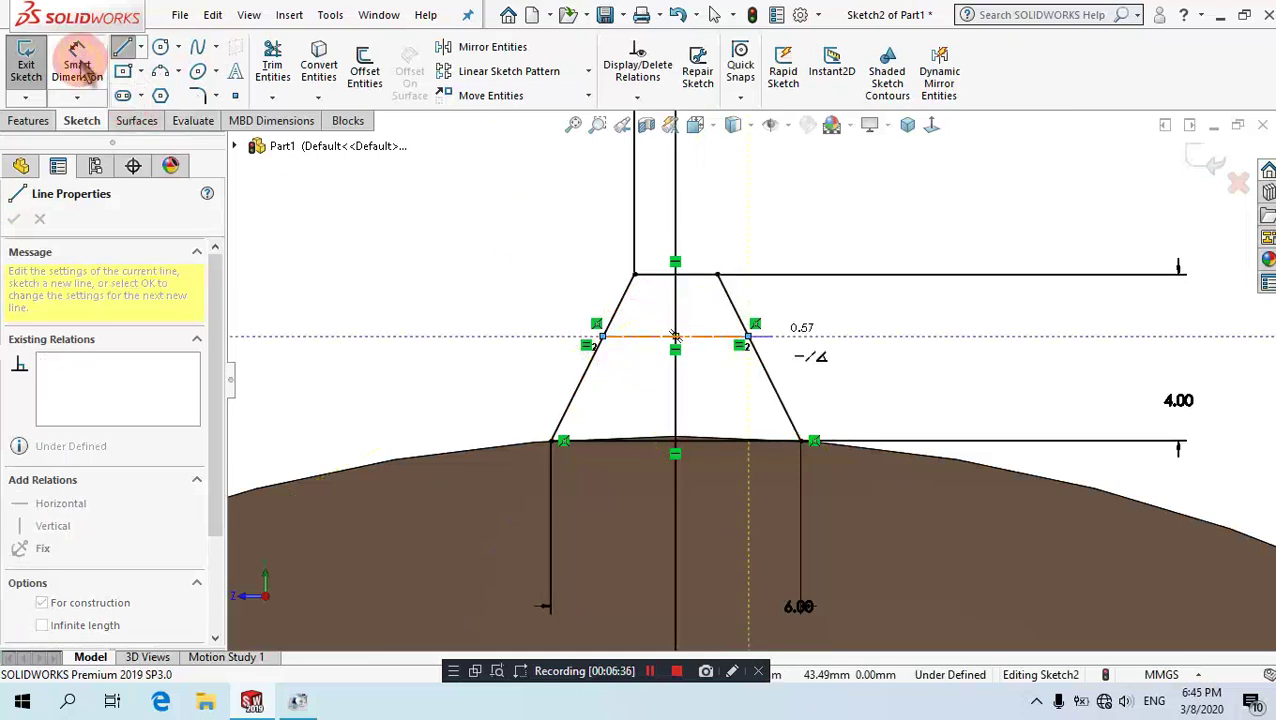
Dimension the centreline 1.5 mm below the tooth's top corner.
click(898, 313)
key(Escape)
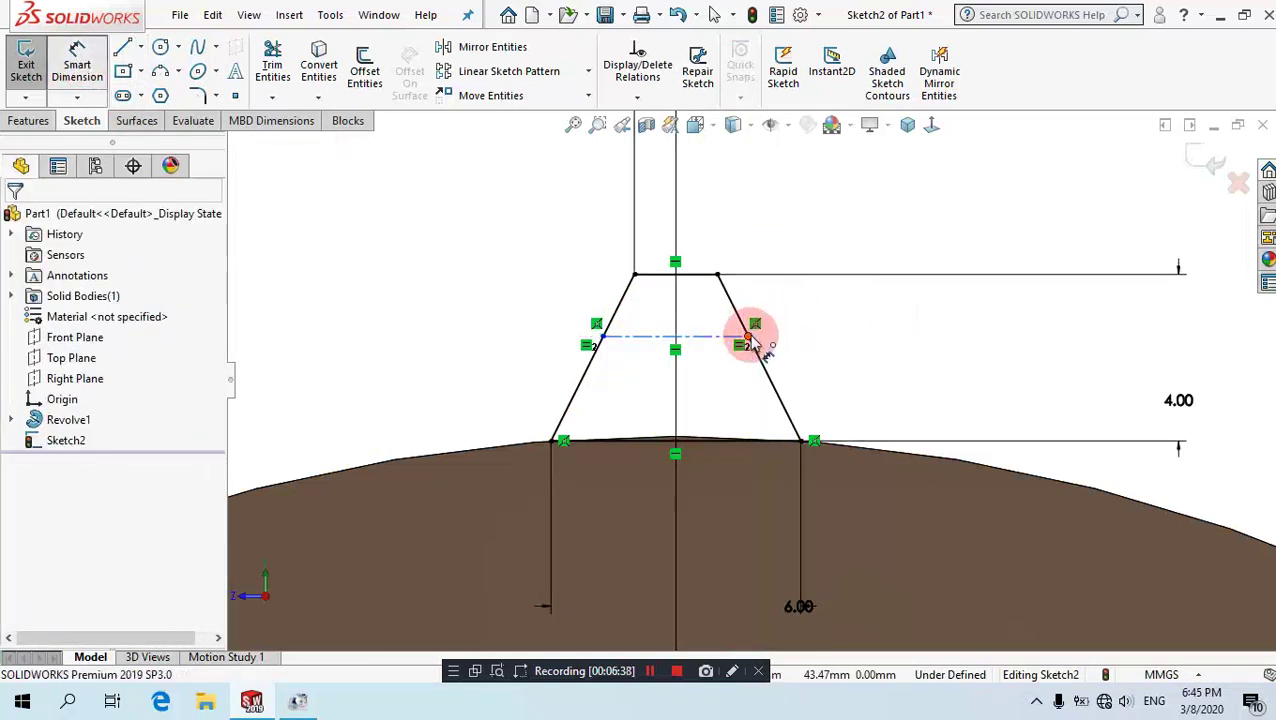
click(716, 276)
click(835, 284)
click(864, 298)
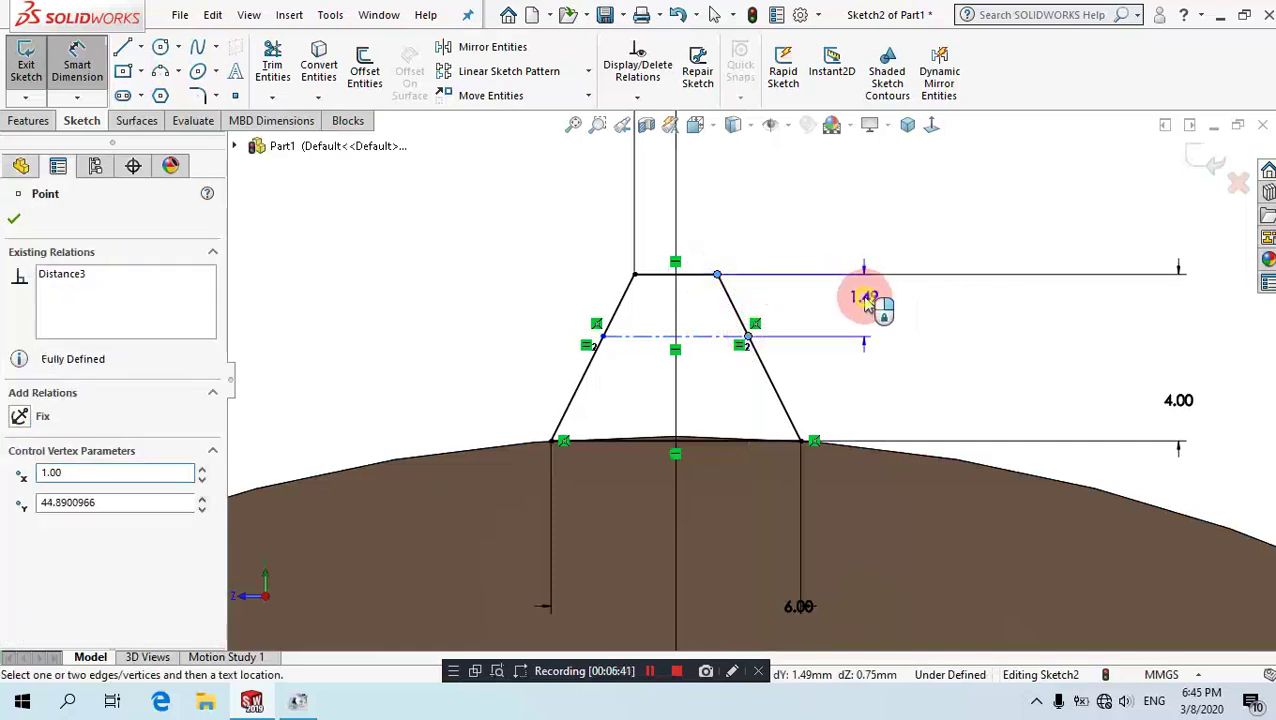
click(870, 307)
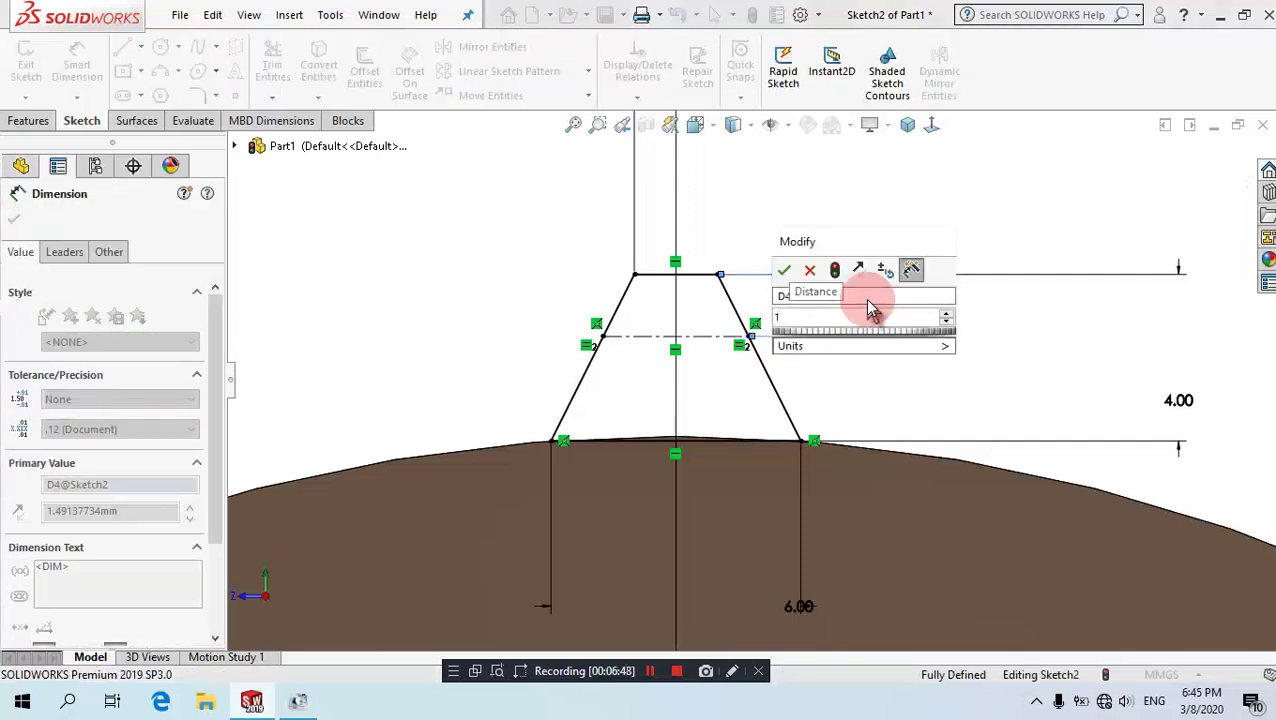
text(1.5)
key(Return)
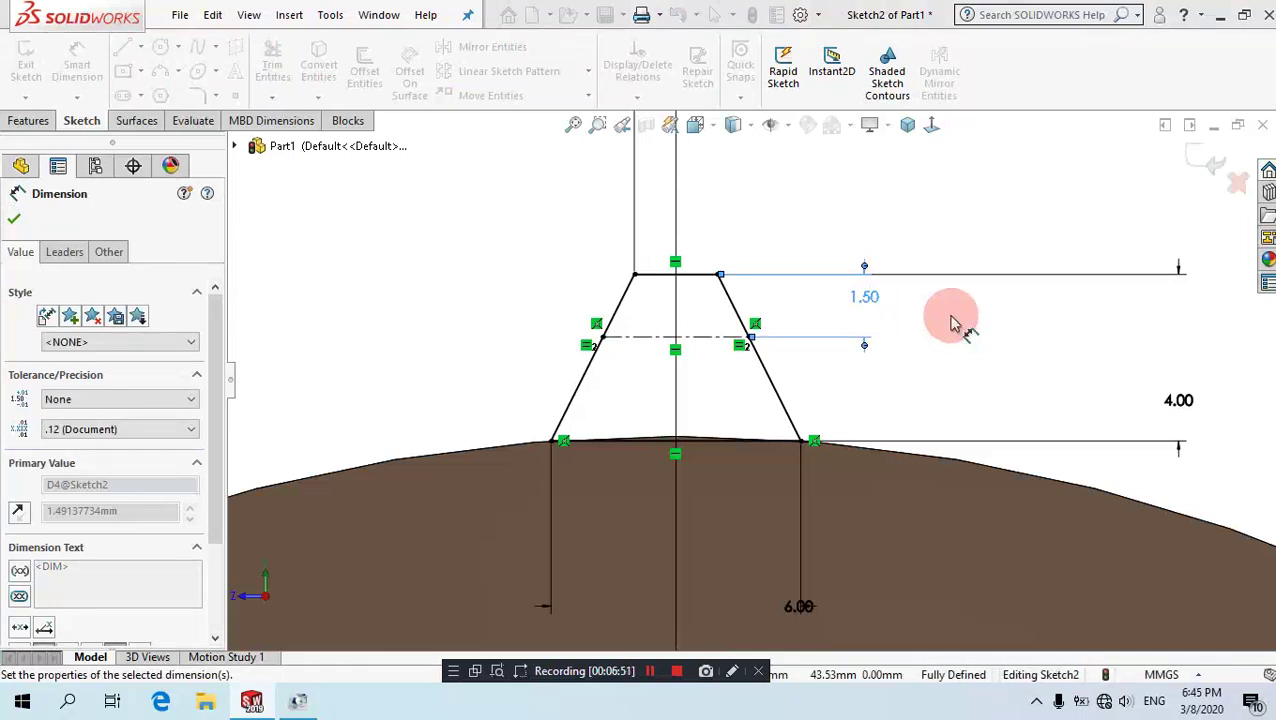
click(955, 325)
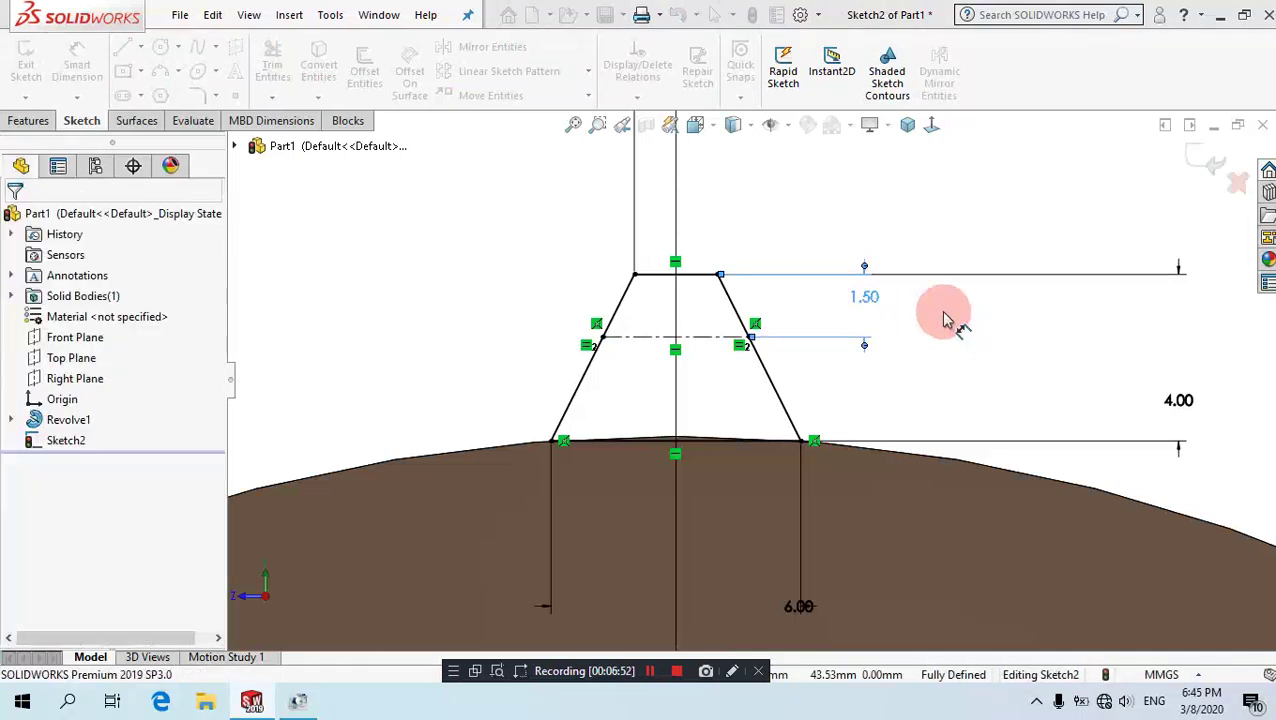
click(574, 128)
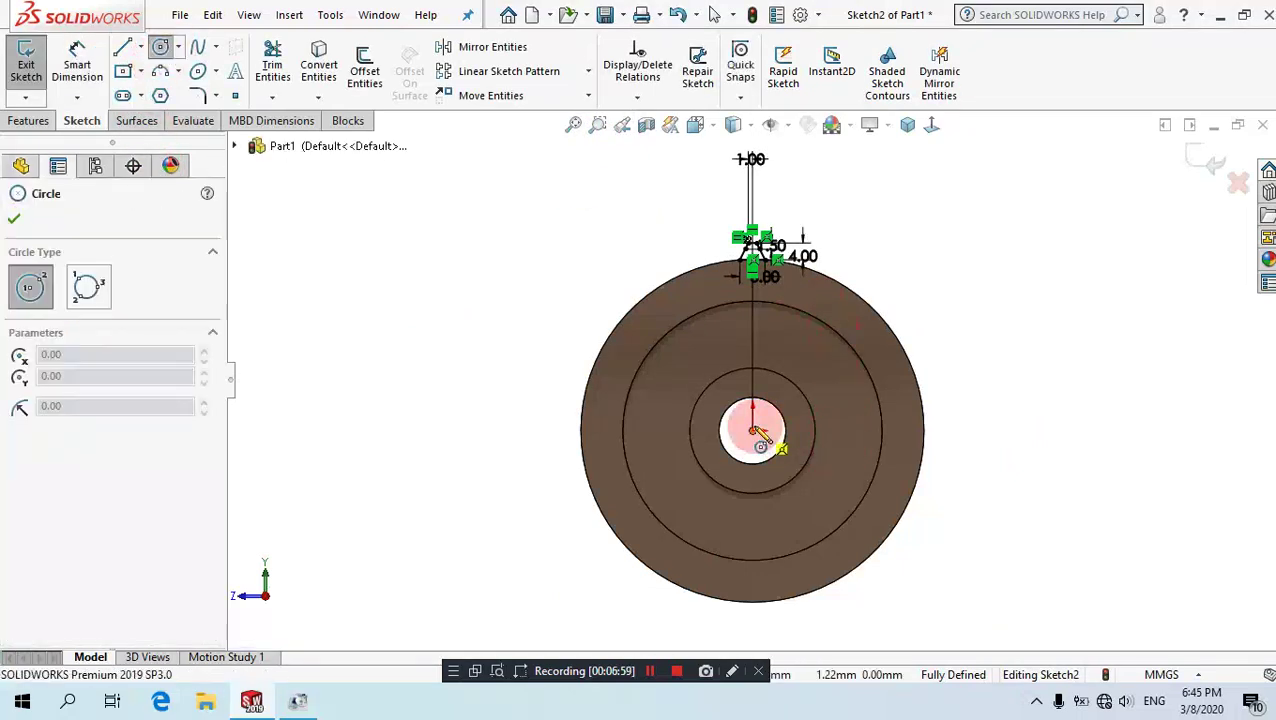
Draw a centre circle on the disc's axis reaching the tooth's centreline.
scroll(770, 285, down, 2)
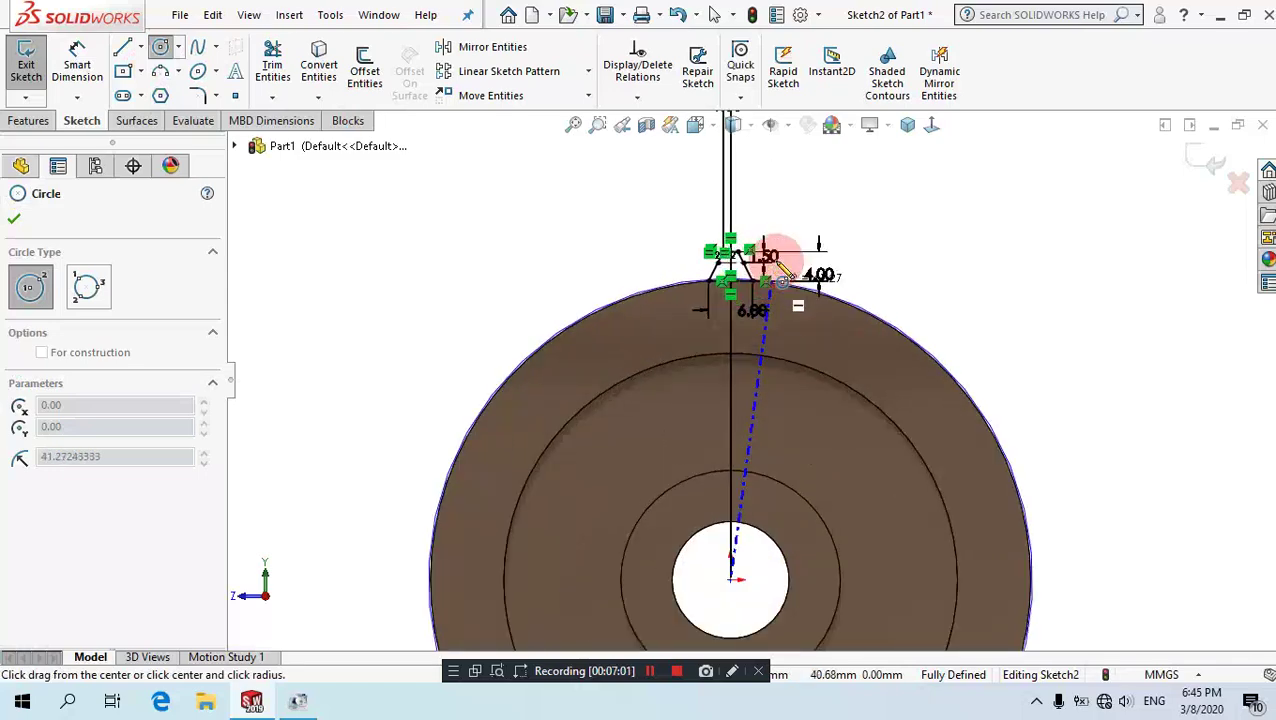
scroll(760, 280, down, 2)
scroll(737, 290, down, 1)
scroll(736, 293, down, 2)
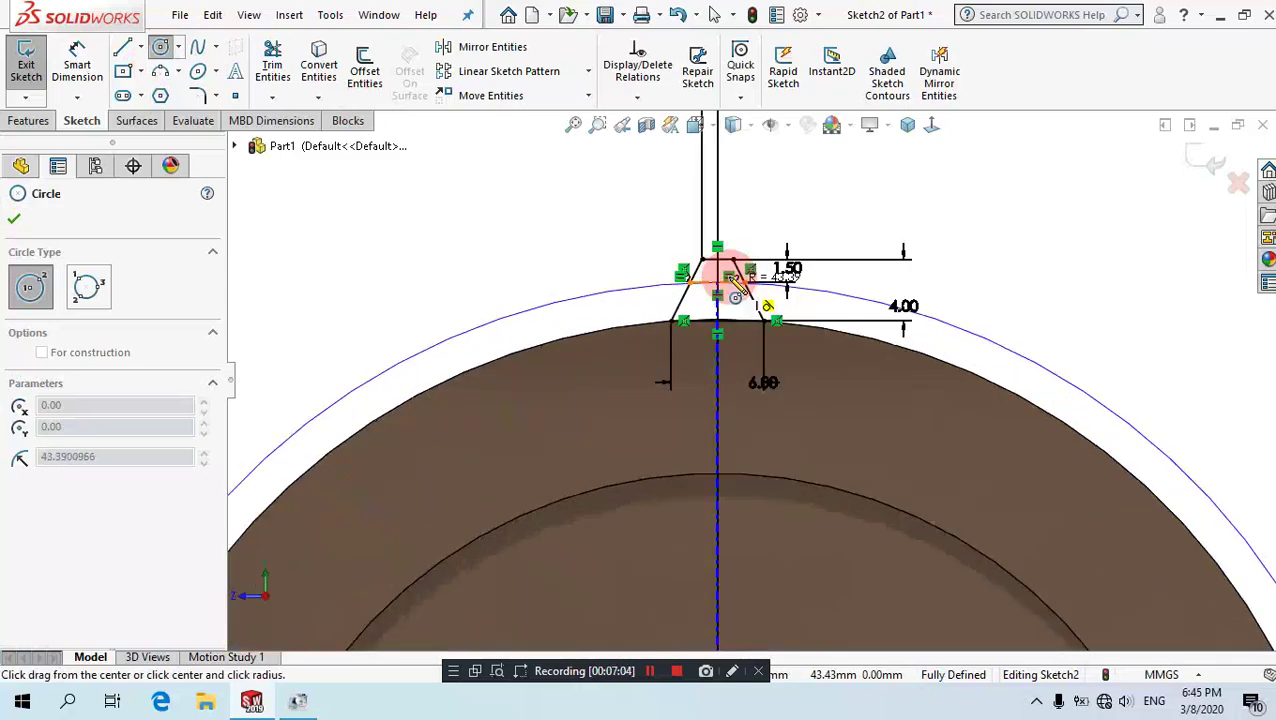
scroll(735, 298, down, 1)
scroll(733, 305, down, 1)
click(740, 287)
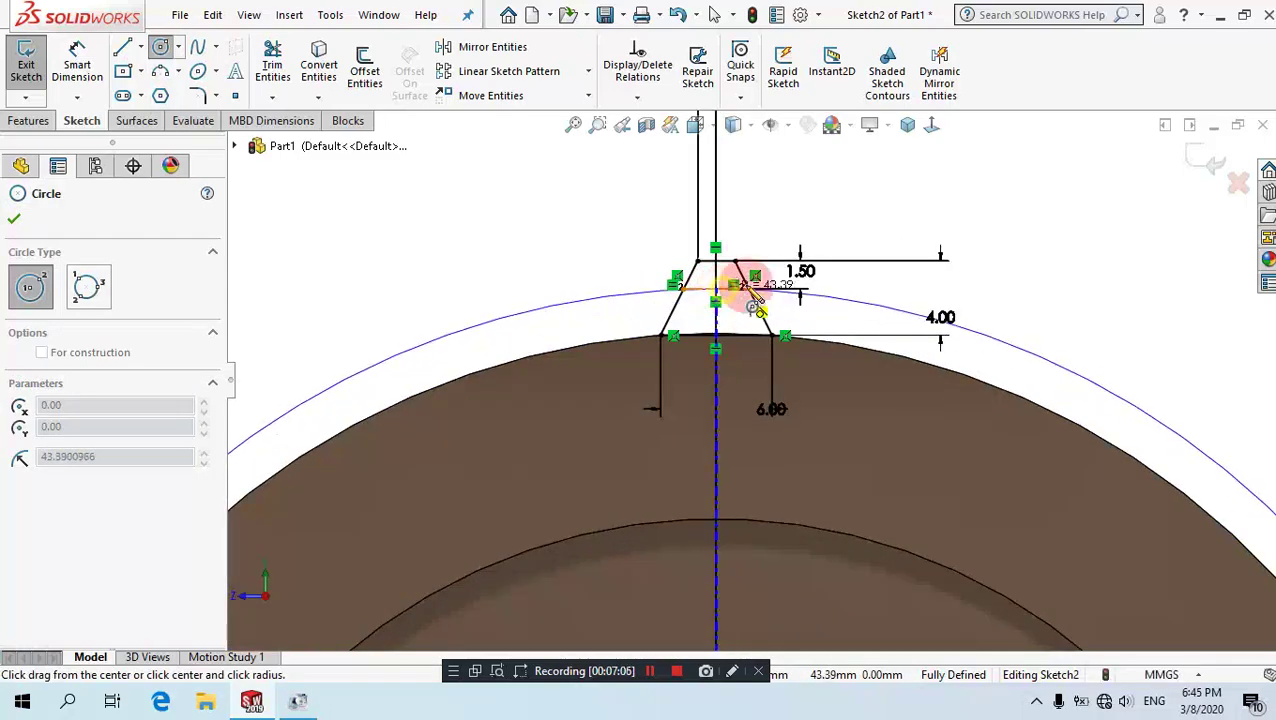
Convert the new circle to construction geometry.
right_click(935, 250)
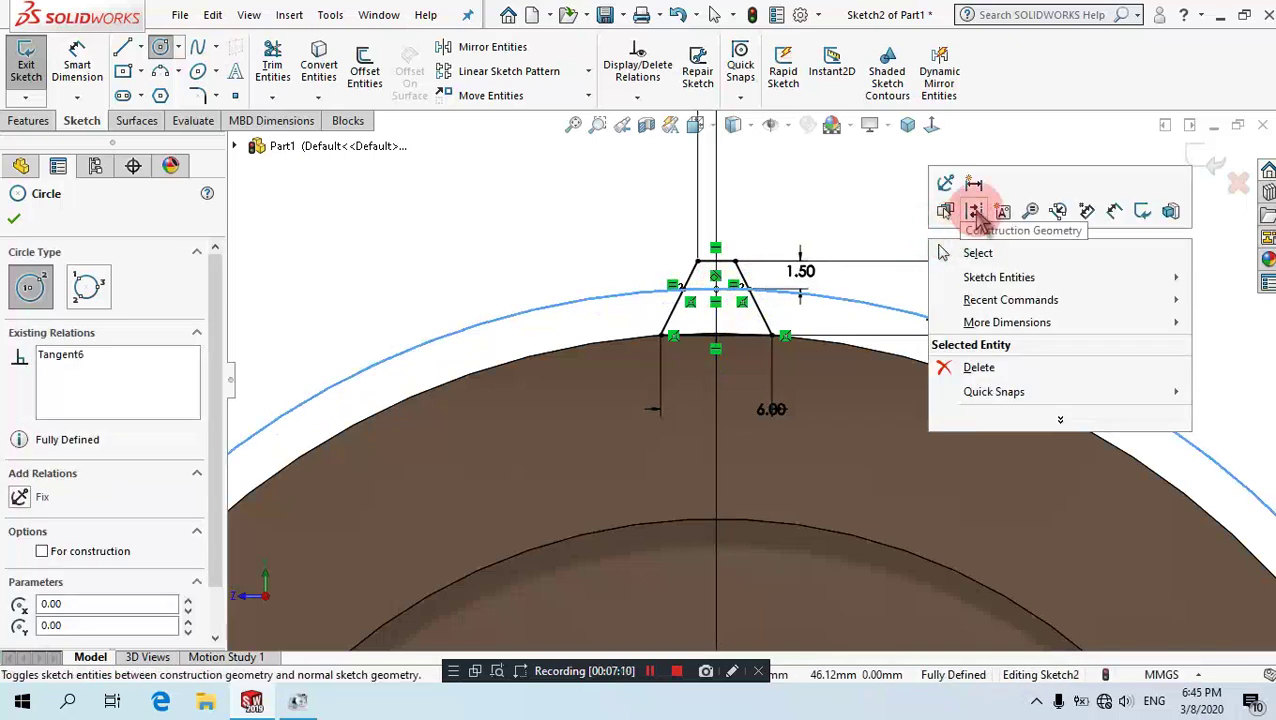
click(977, 210)
click(700, 305)
click(579, 288)
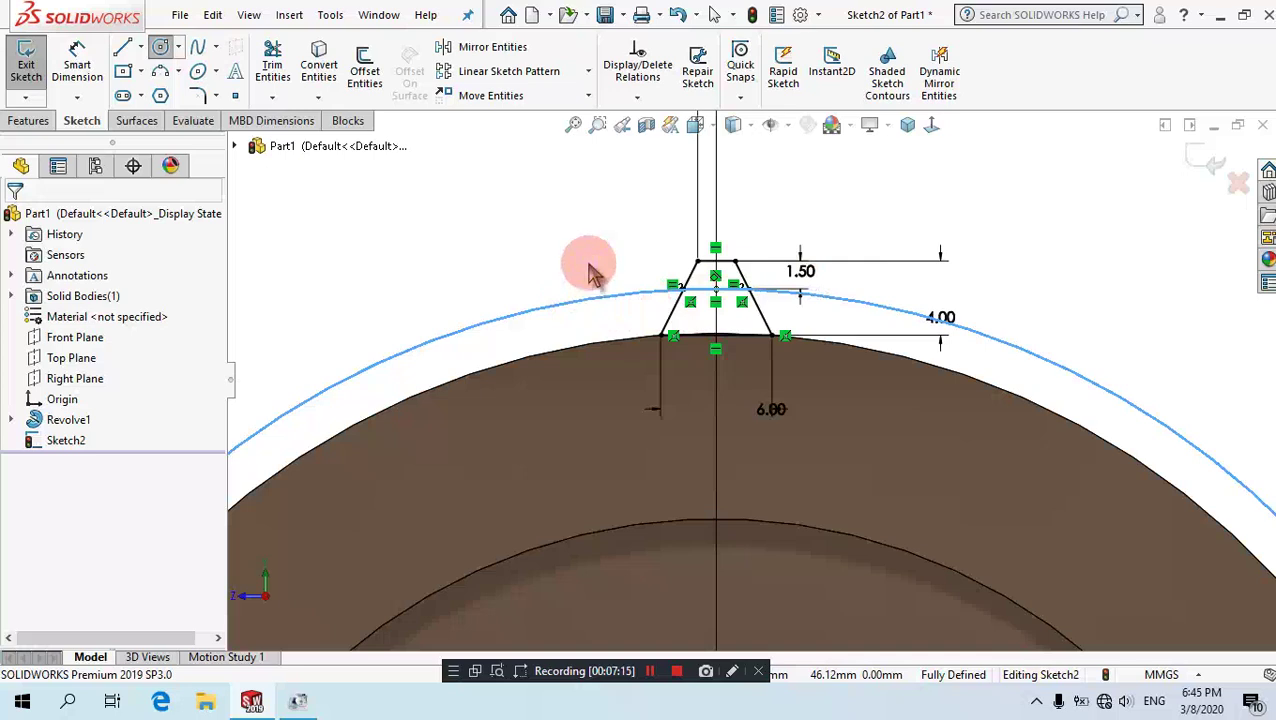
click(590, 275)
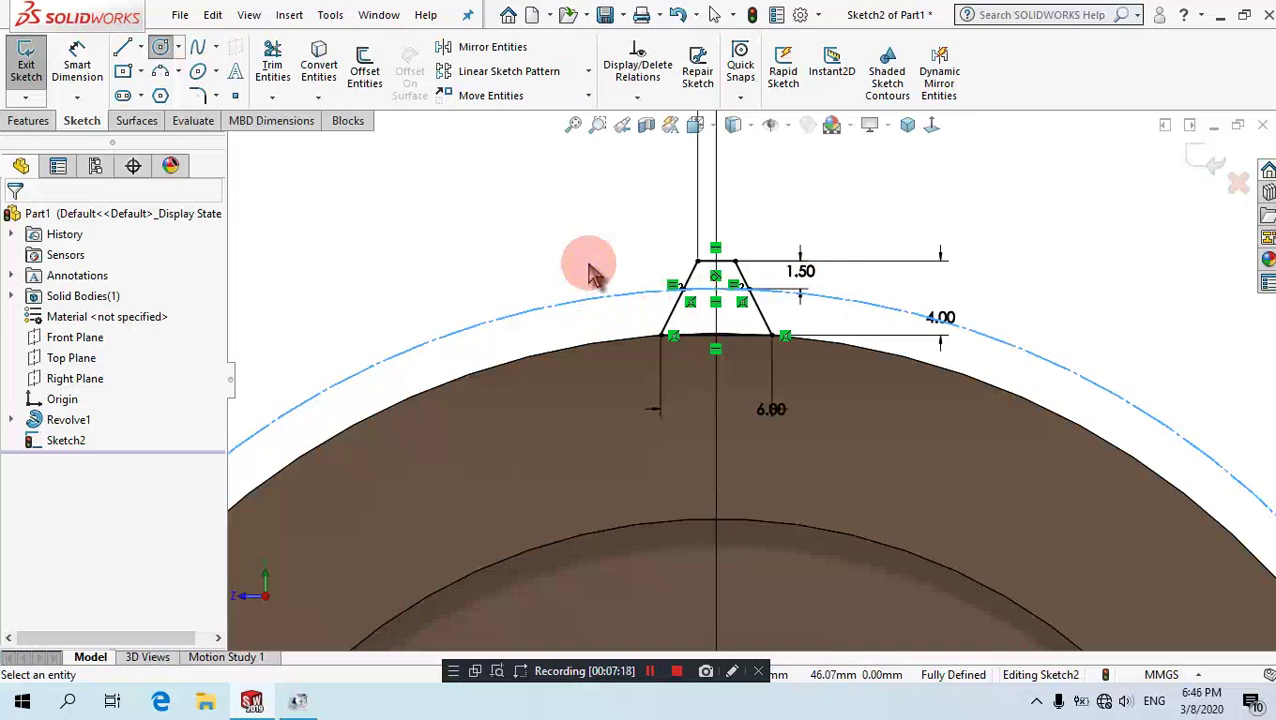
key(z)
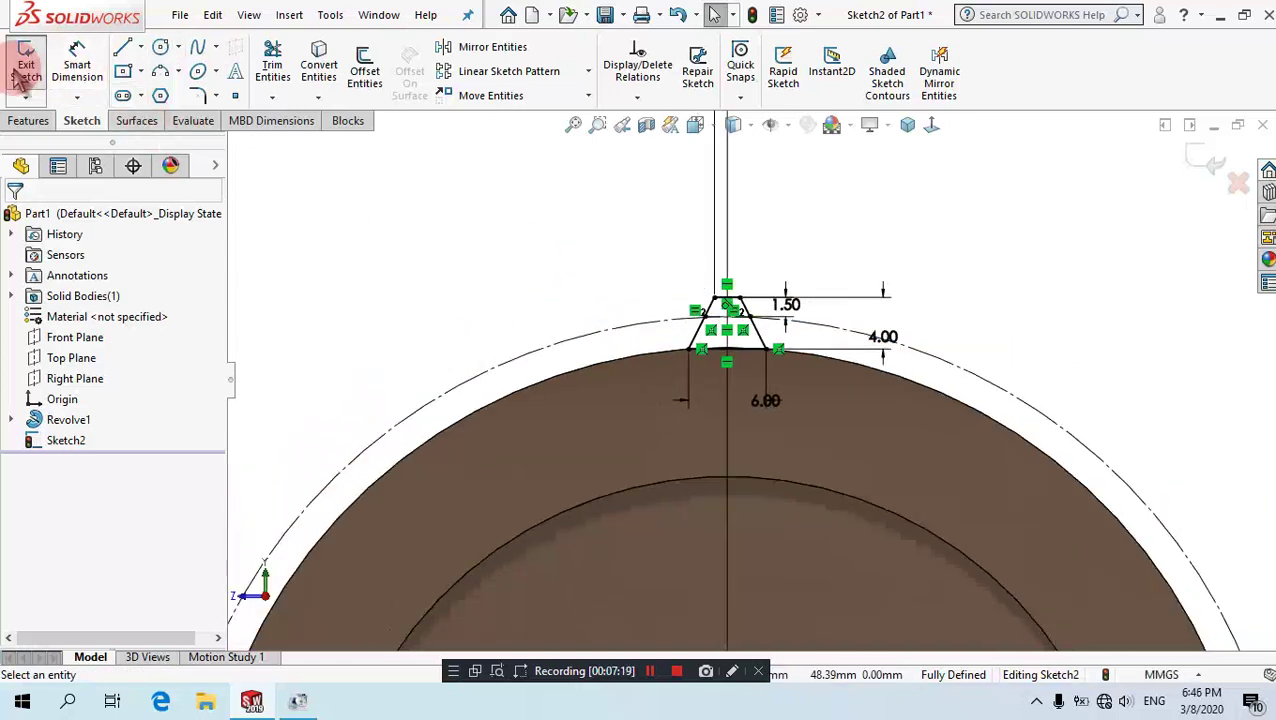
Extrude the tooth sketch Up To Surface at the disc's front face as Boss-Extrude1.
click(18, 68)
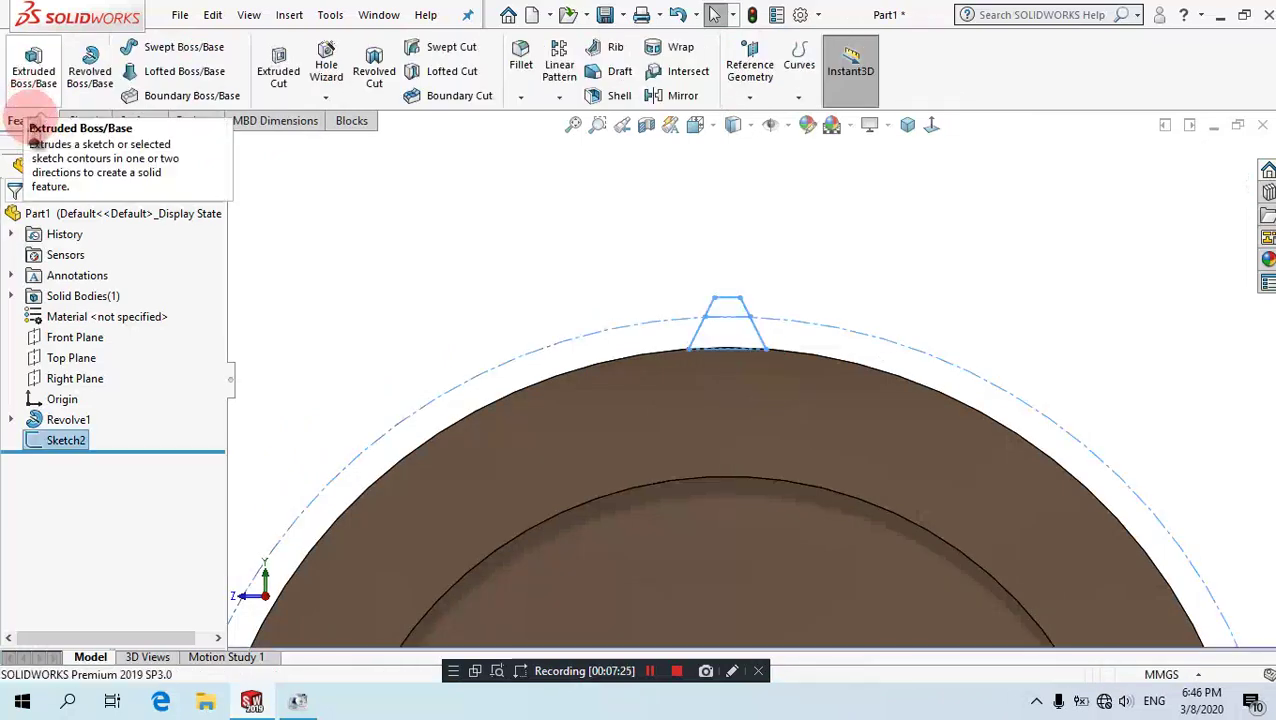
click(30, 90)
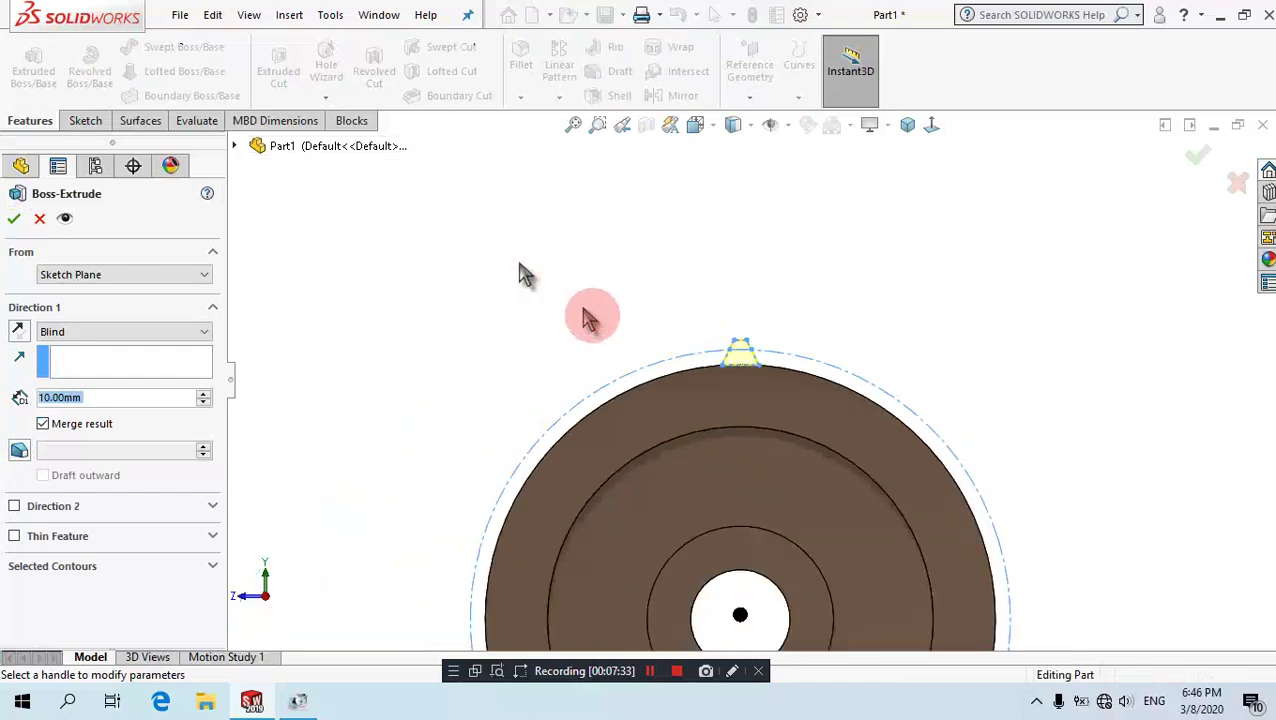
mouse_move(584, 313)
middle_down()
mouse_move(631, 391)
mouse_move(612, 364)
middle_up()
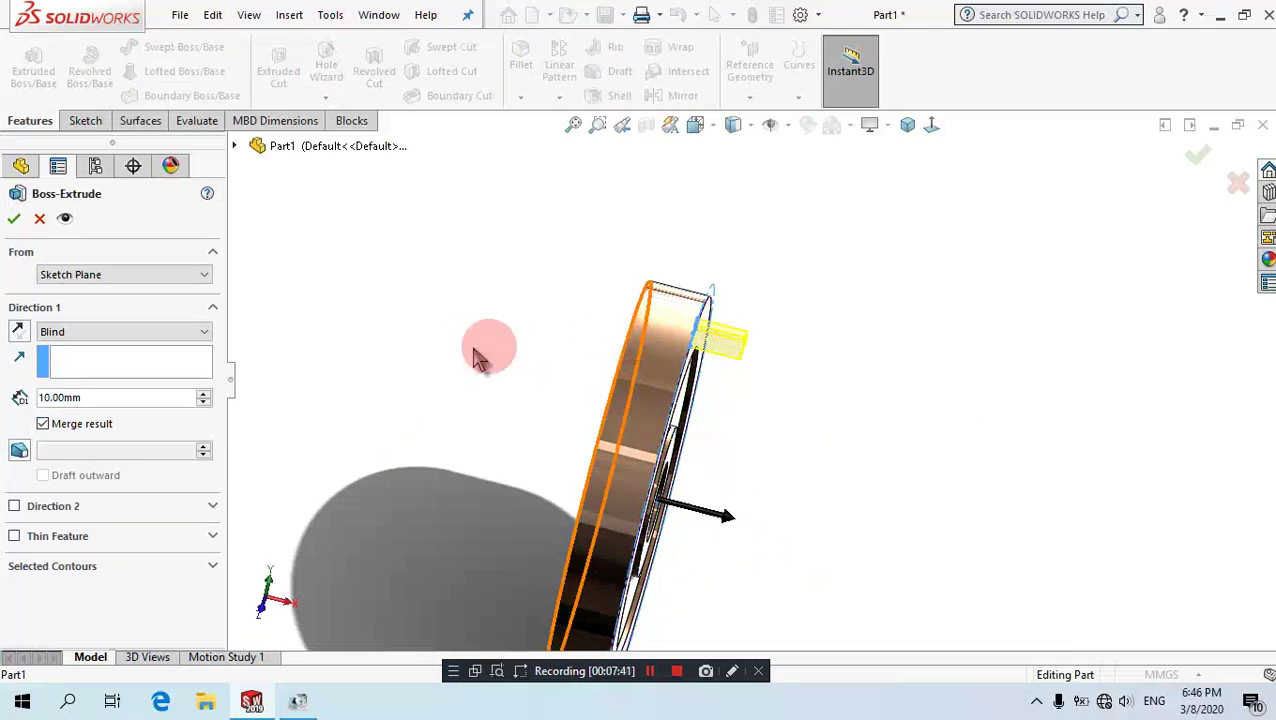
scroll(607, 345, down, 2)
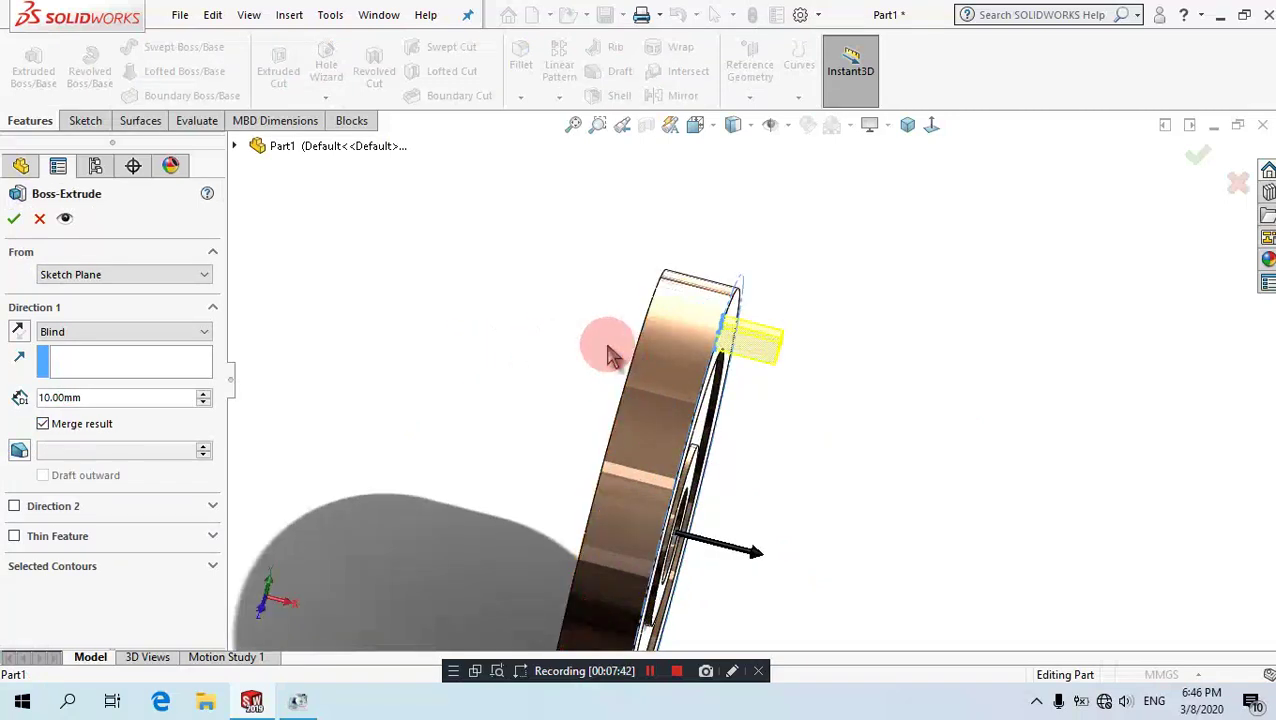
click(140, 343)
click(128, 382)
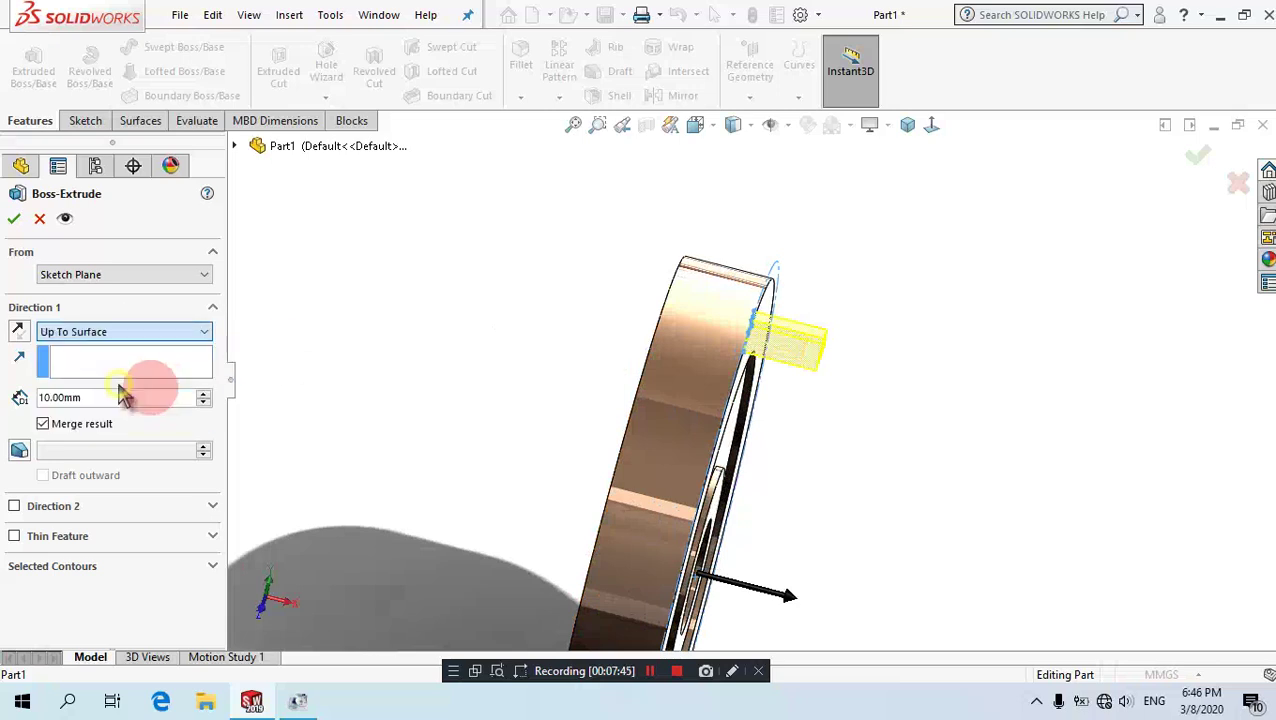
middle_drag(470, 379, 585, 333)
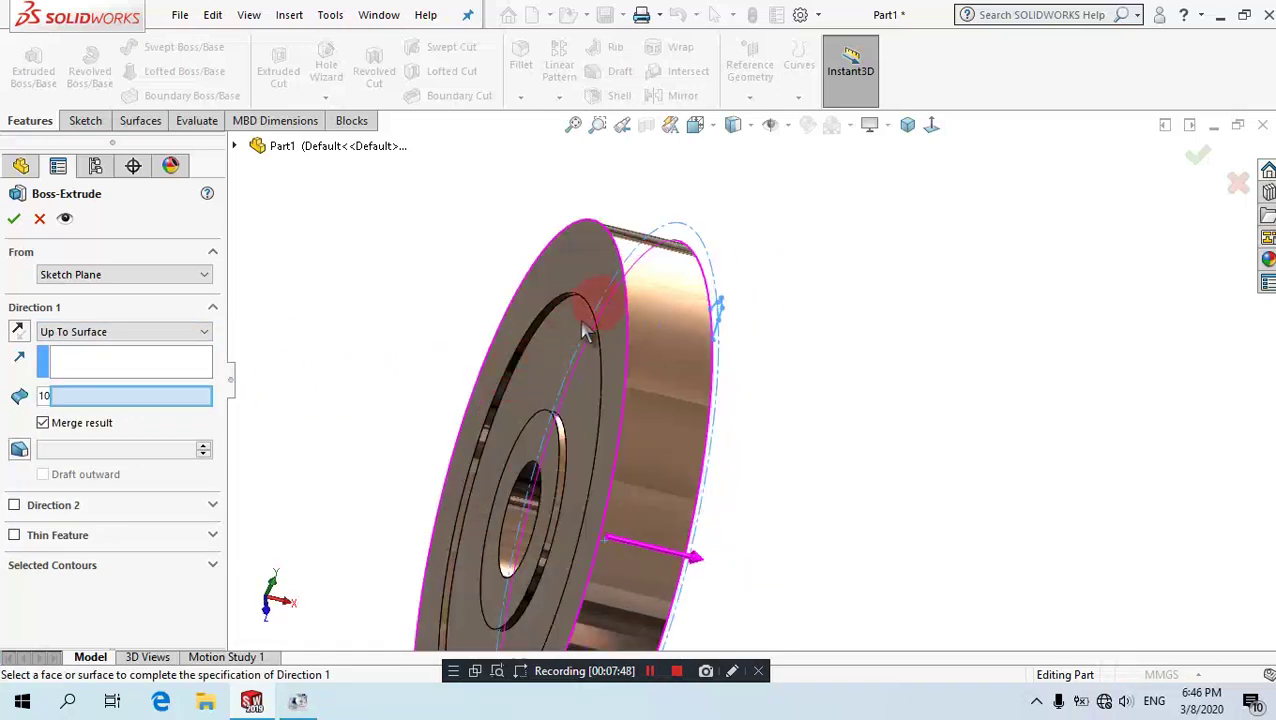
click(578, 268)
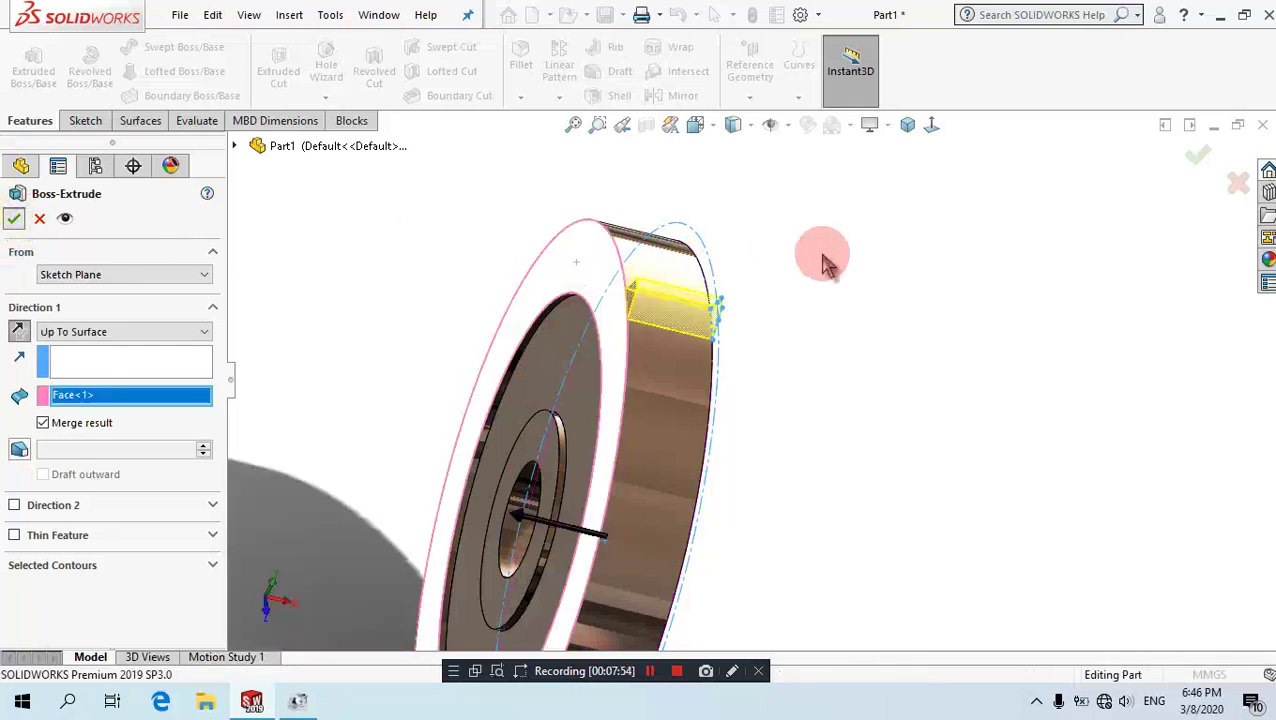
click(910, 125)
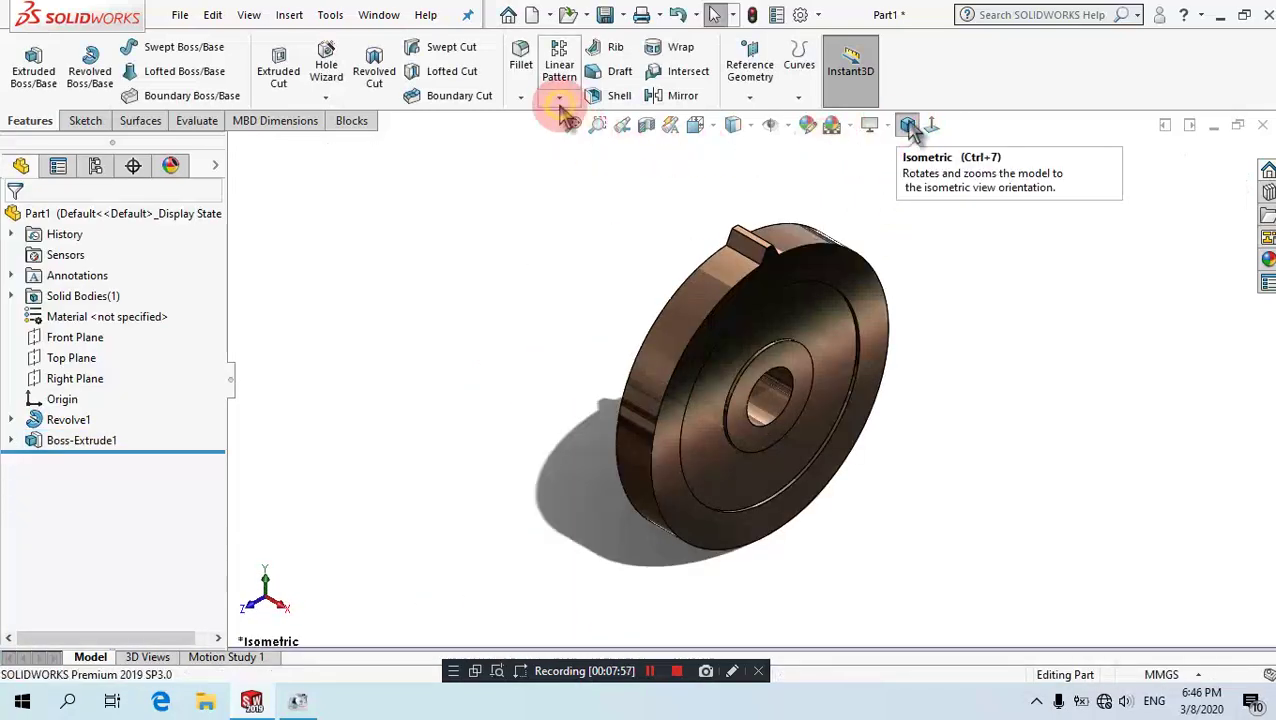
Circular-pattern Boss-Extrude1 30 times over 360° around the centre hole axis.
click(563, 113)
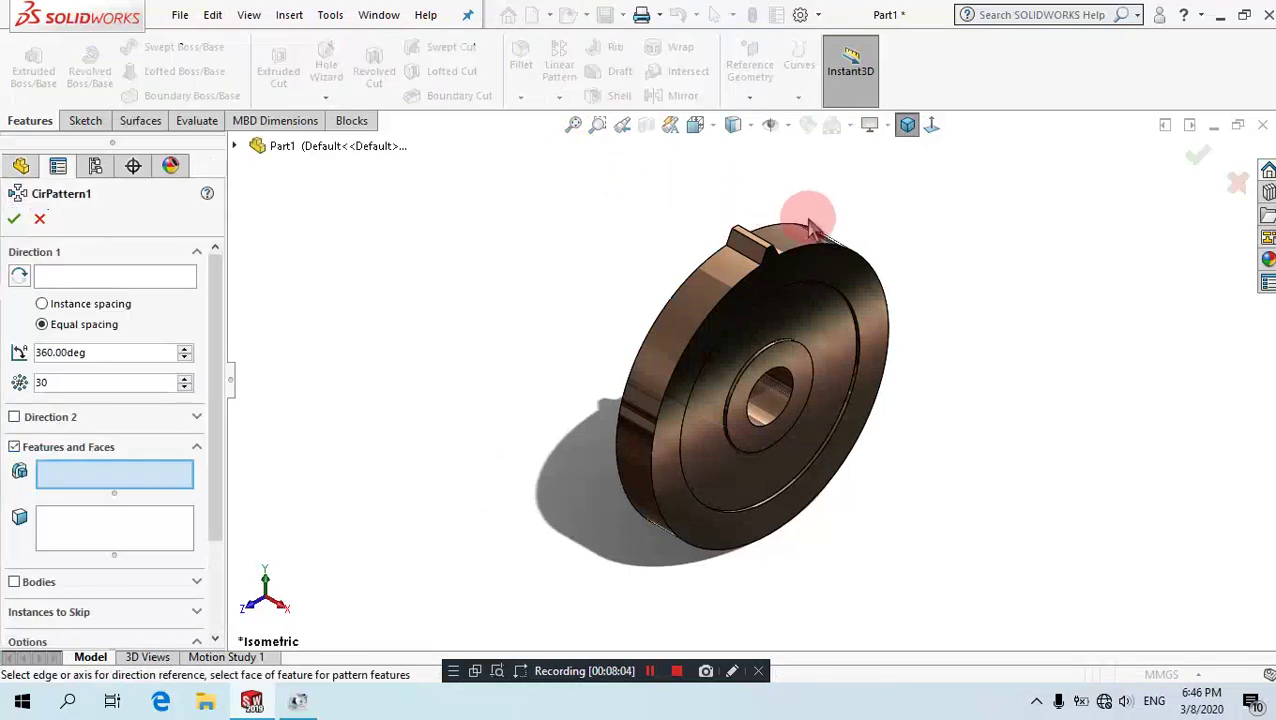
scroll(806, 215, down, 2)
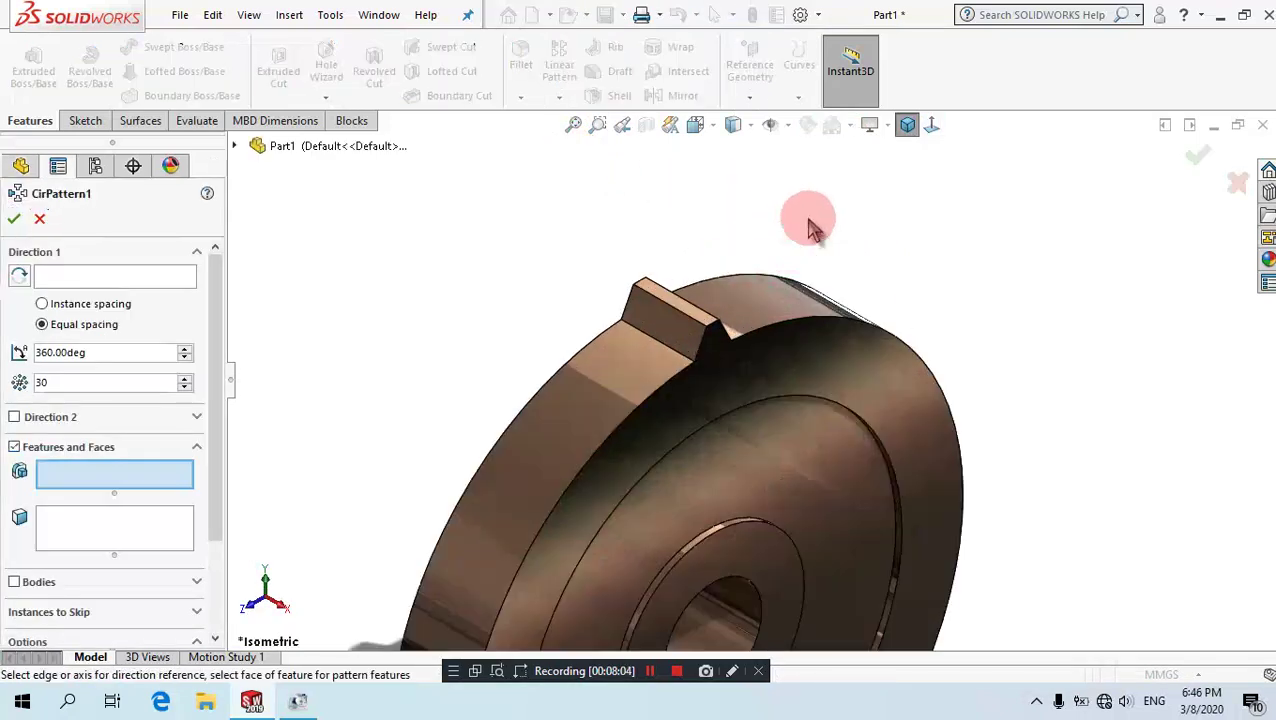
click(665, 325)
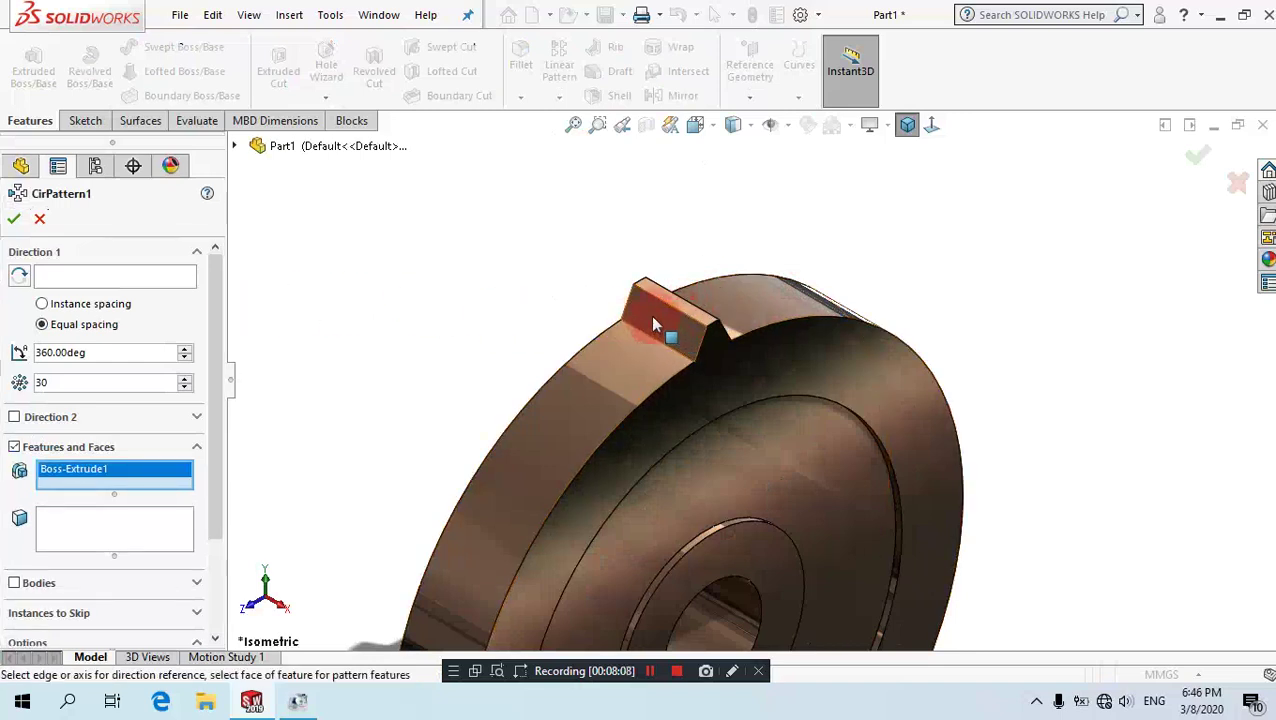
click(138, 276)
scroll(500, 205, up, 2)
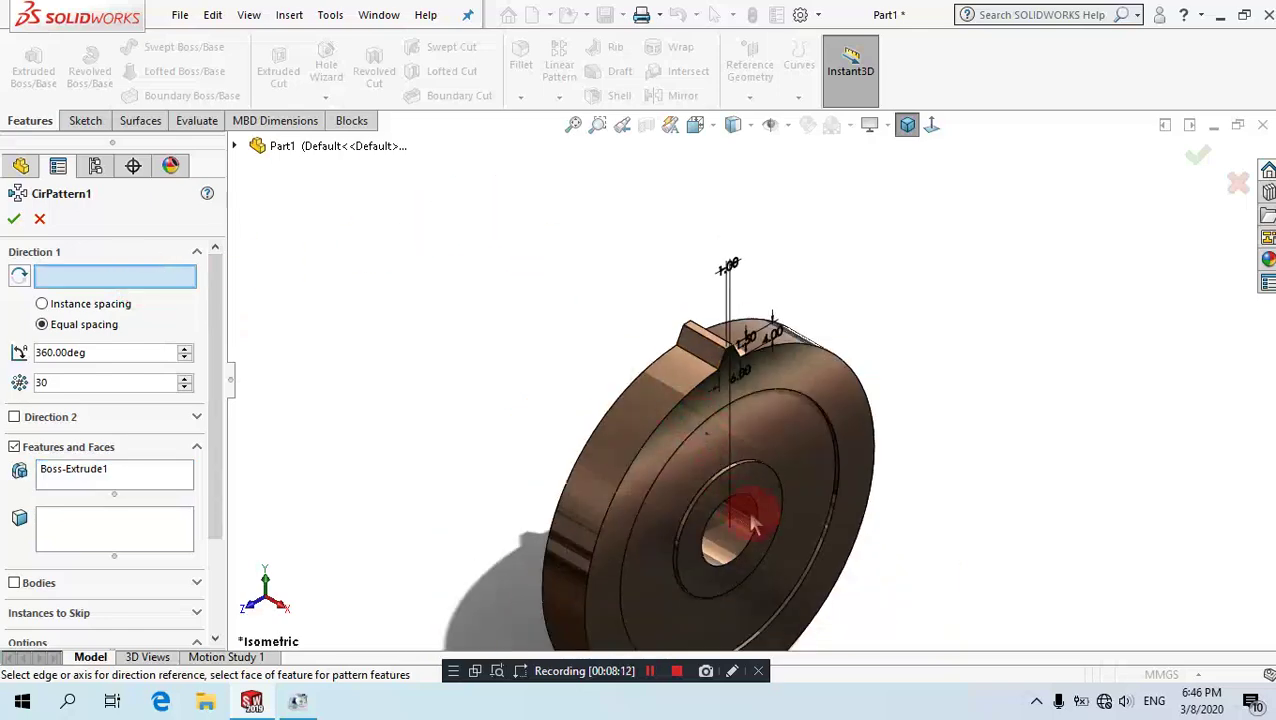
scroll(755, 518, down, 2)
scroll(760, 505, down, 2)
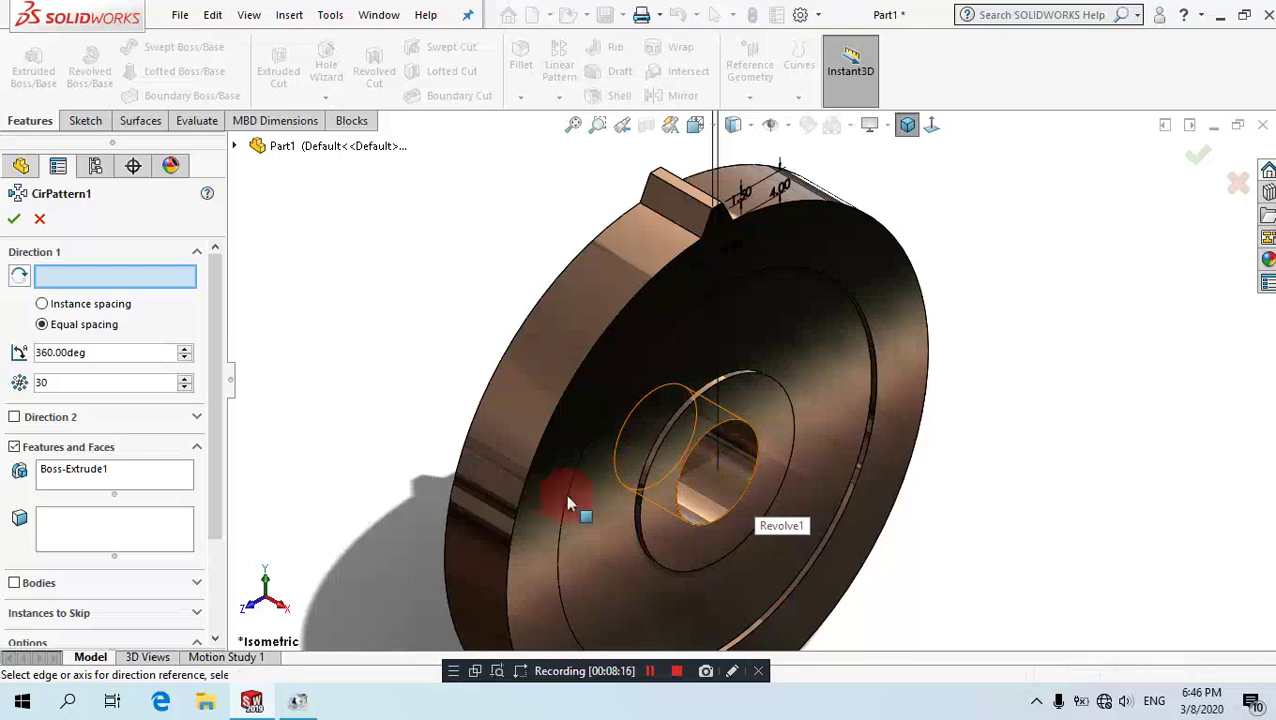
click(588, 466)
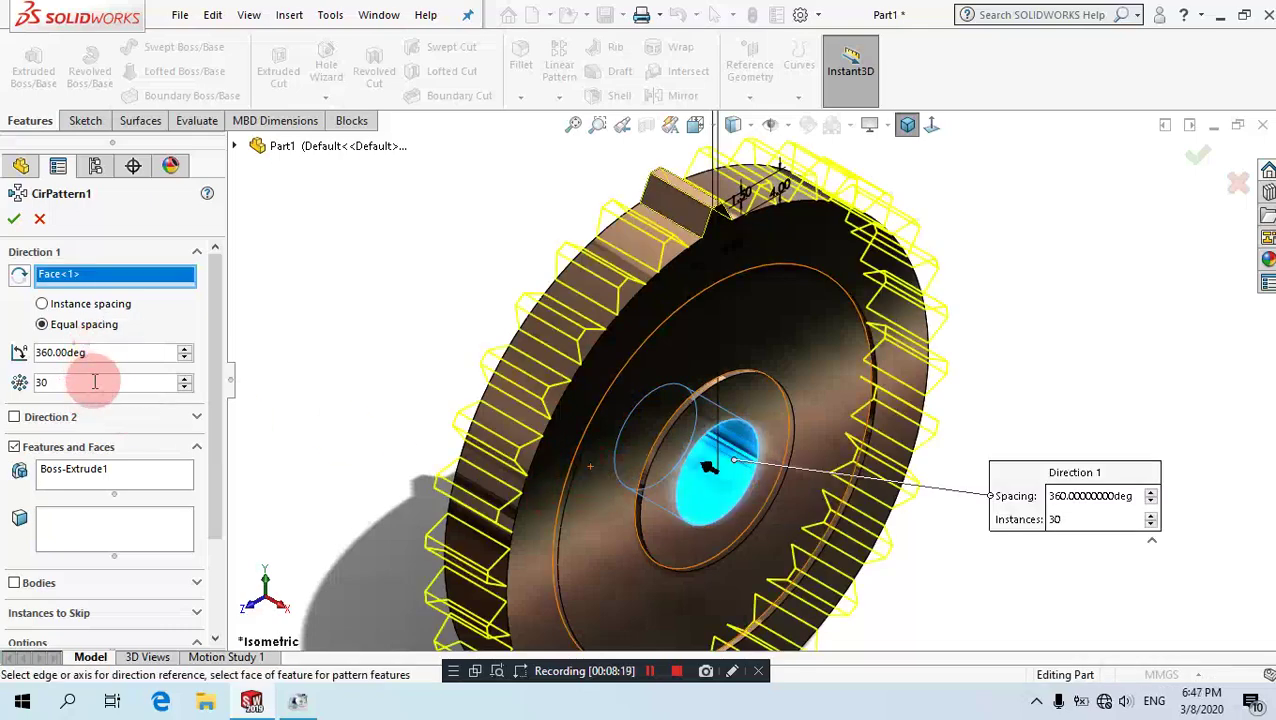
click(20, 386)
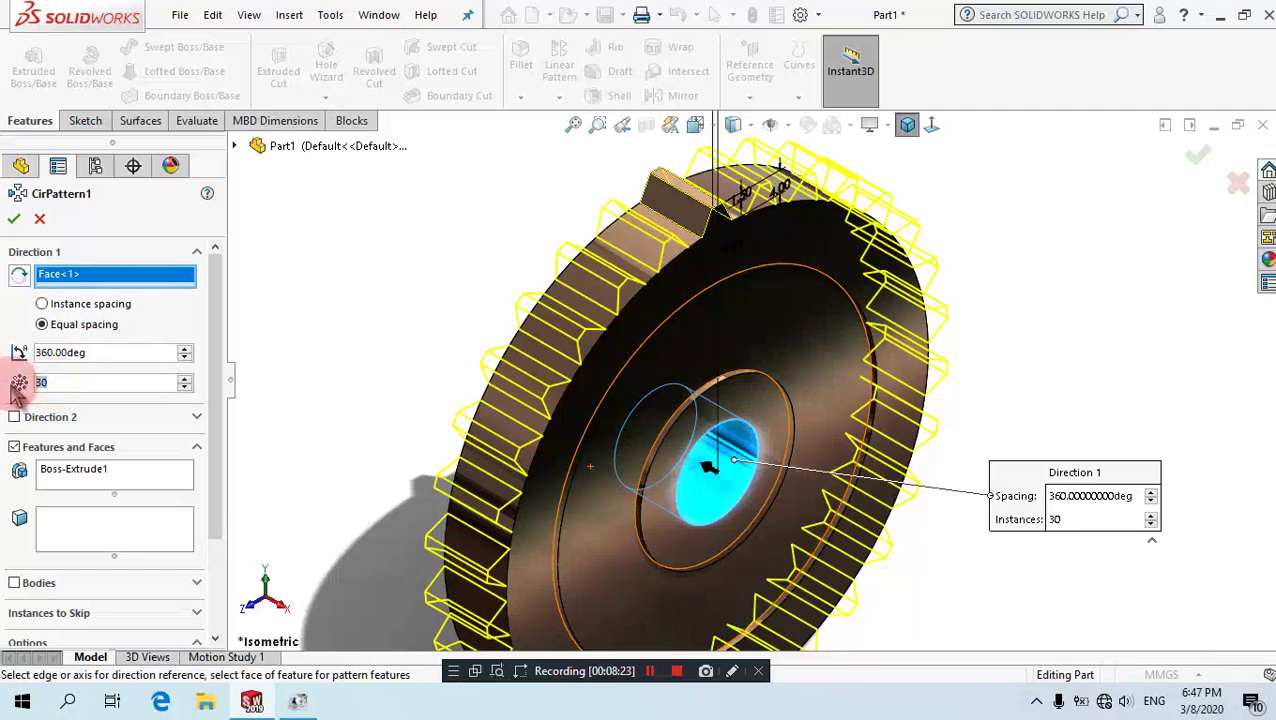
click(14, 220)
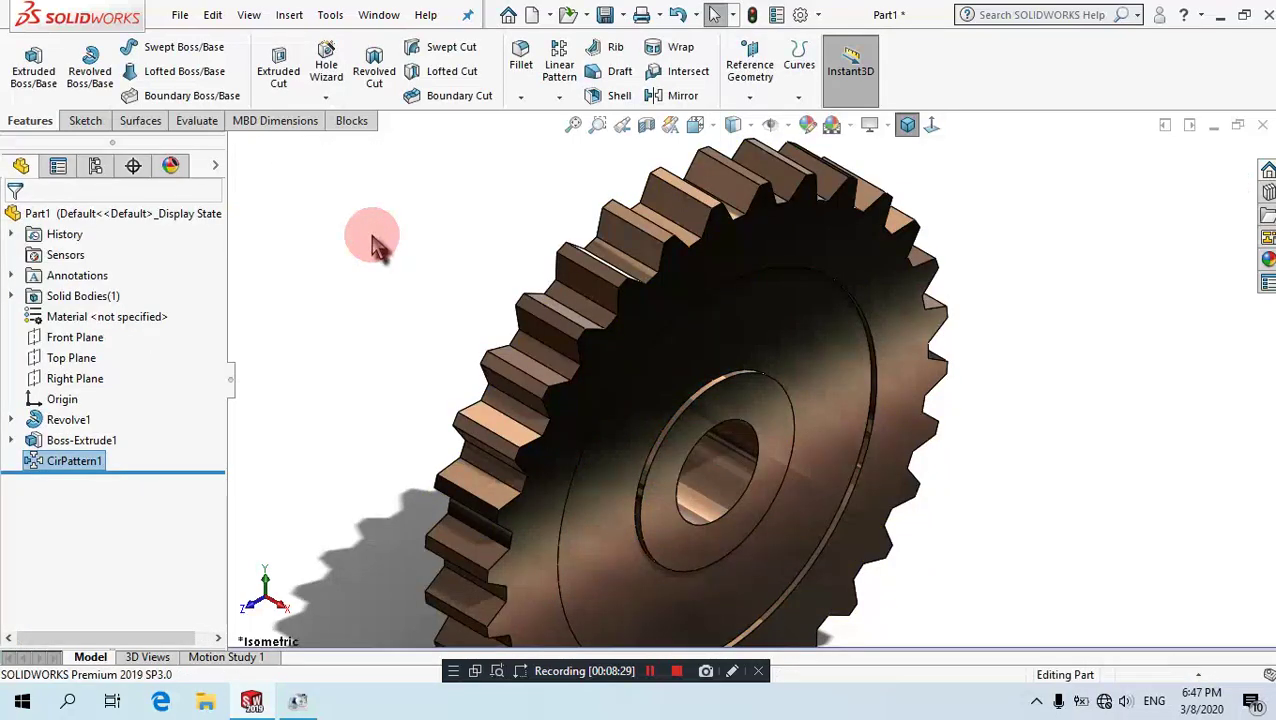
click(375, 245)
key(f)
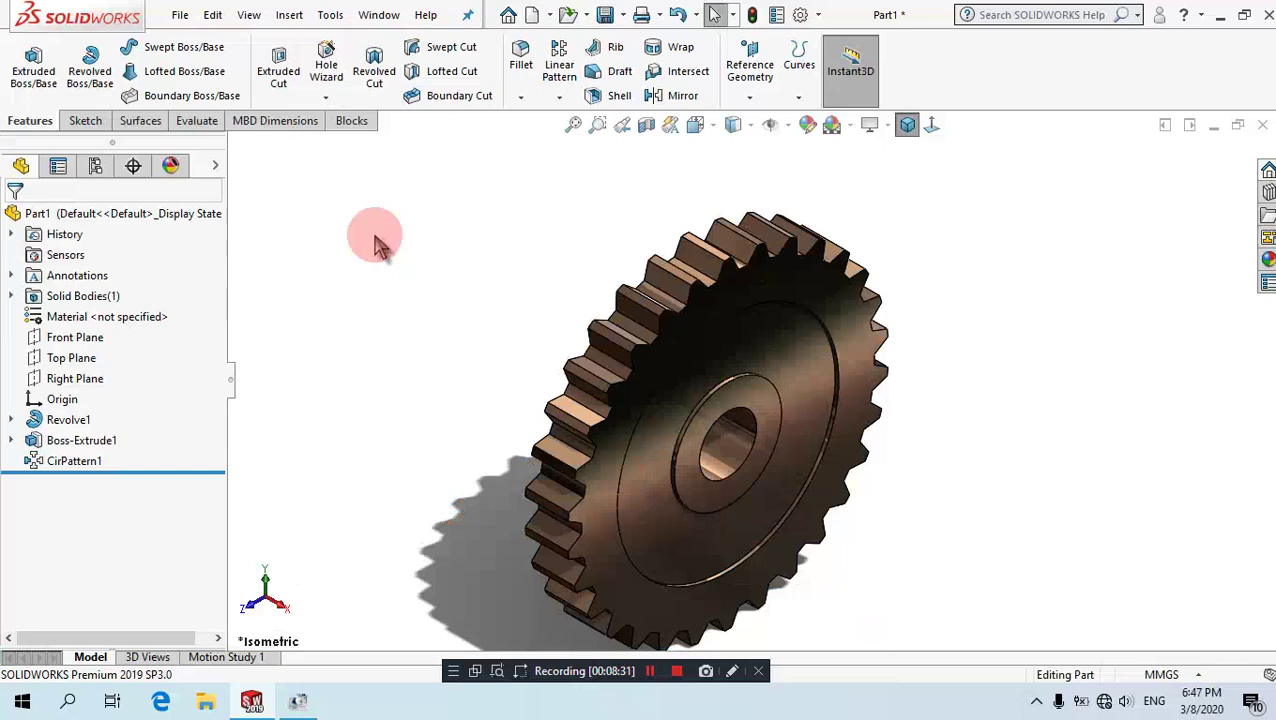
Start a sketch on the hub face and draw a corner rectangle above the central hole.
click(773, 408)
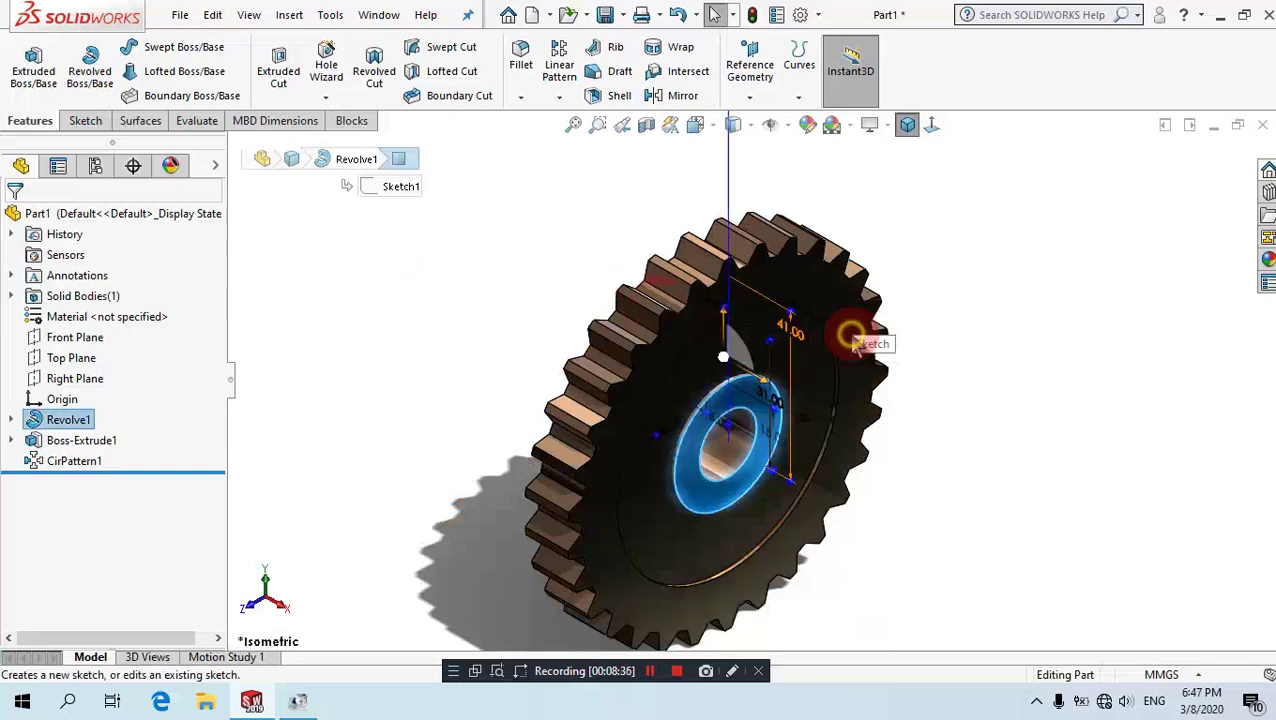
click(855, 343)
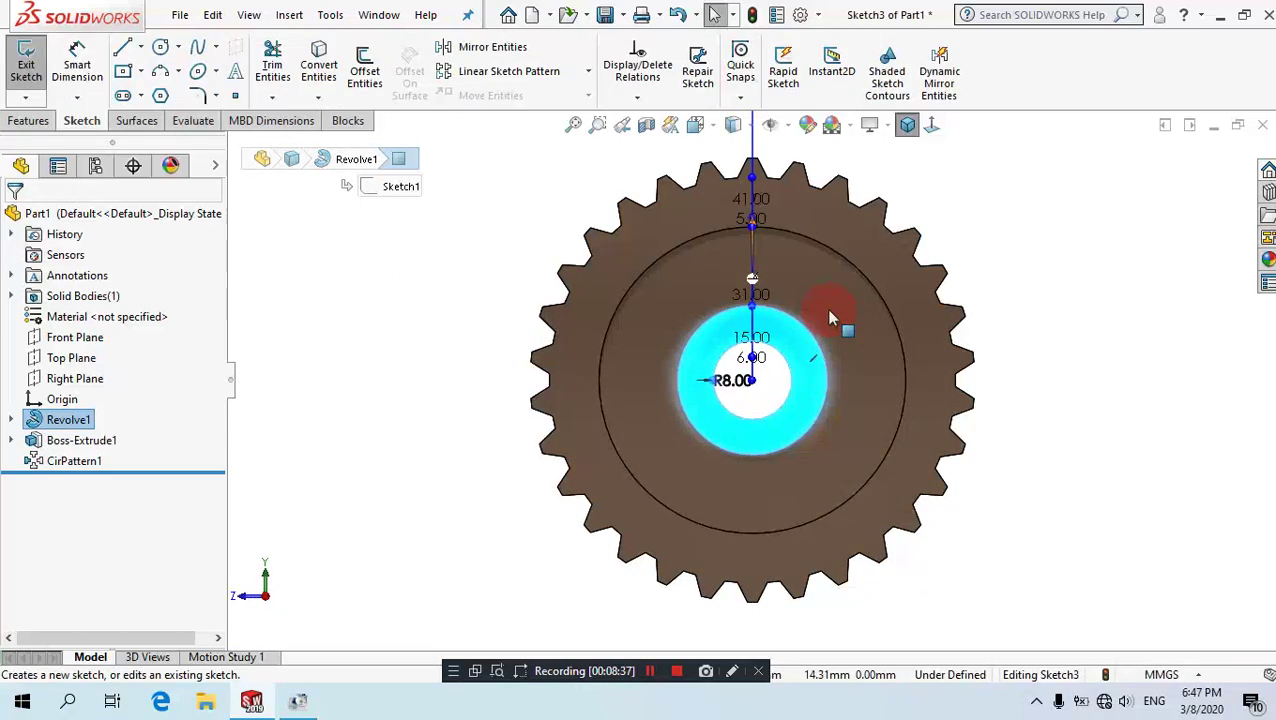
scroll(843, 338, down, 2)
scroll(843, 338, down, 2)
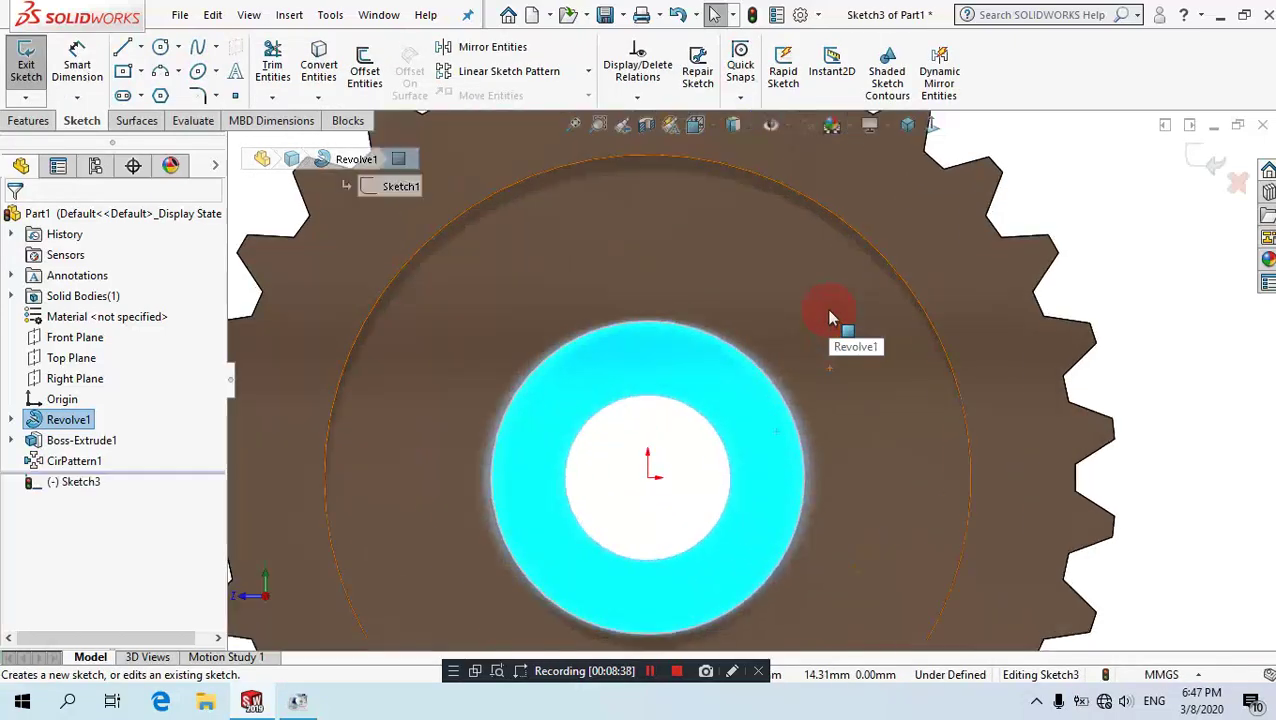
click(142, 78)
click(147, 100)
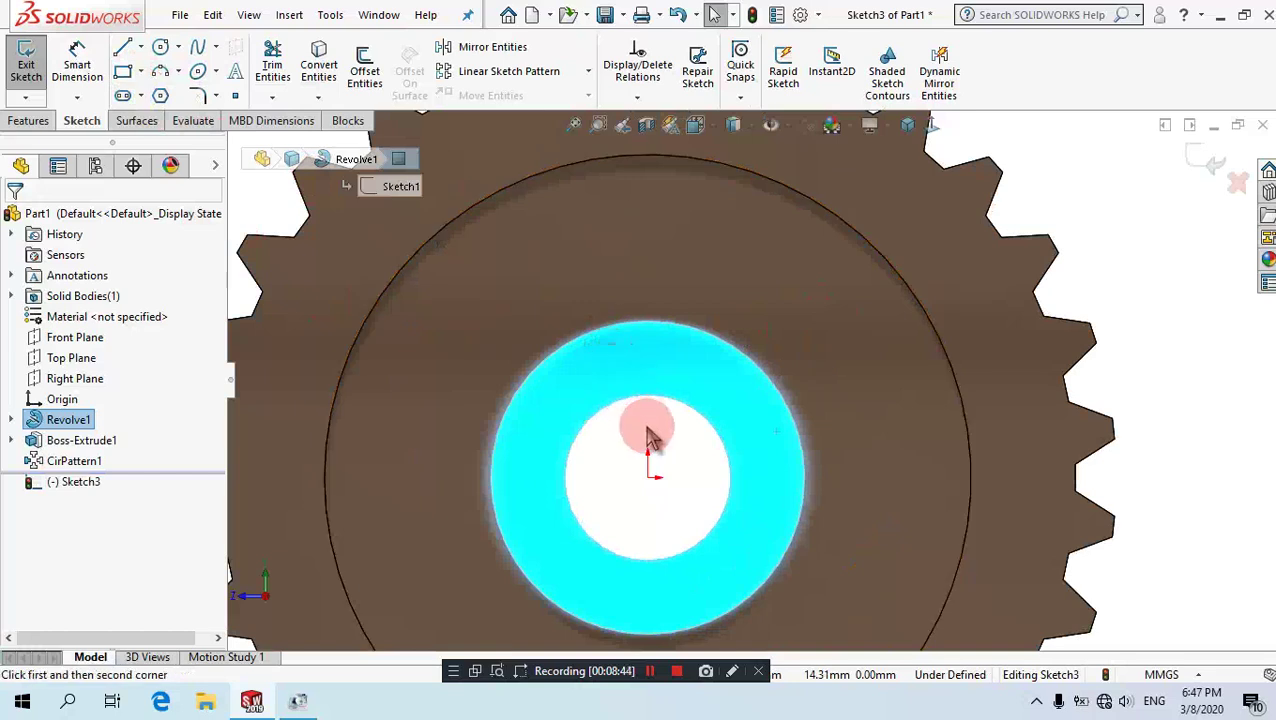
scroll(650, 430, down, 1)
scroll(609, 410, down, 1)
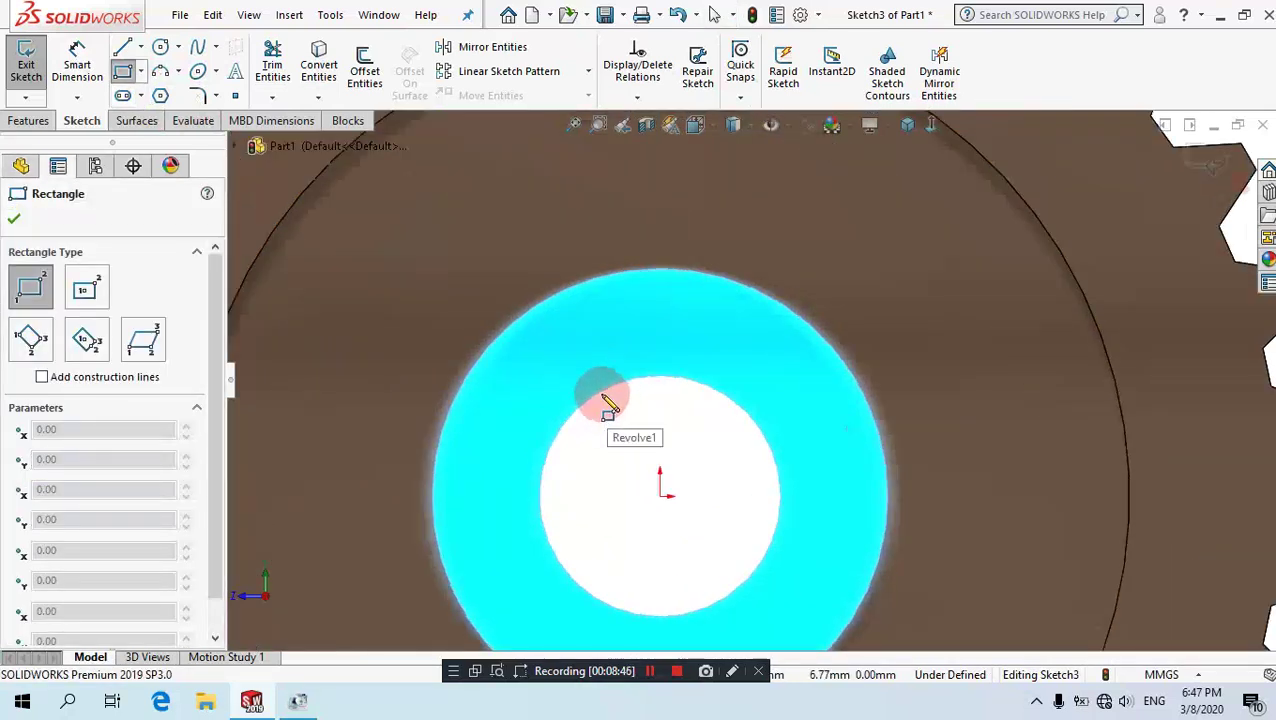
click(601, 391)
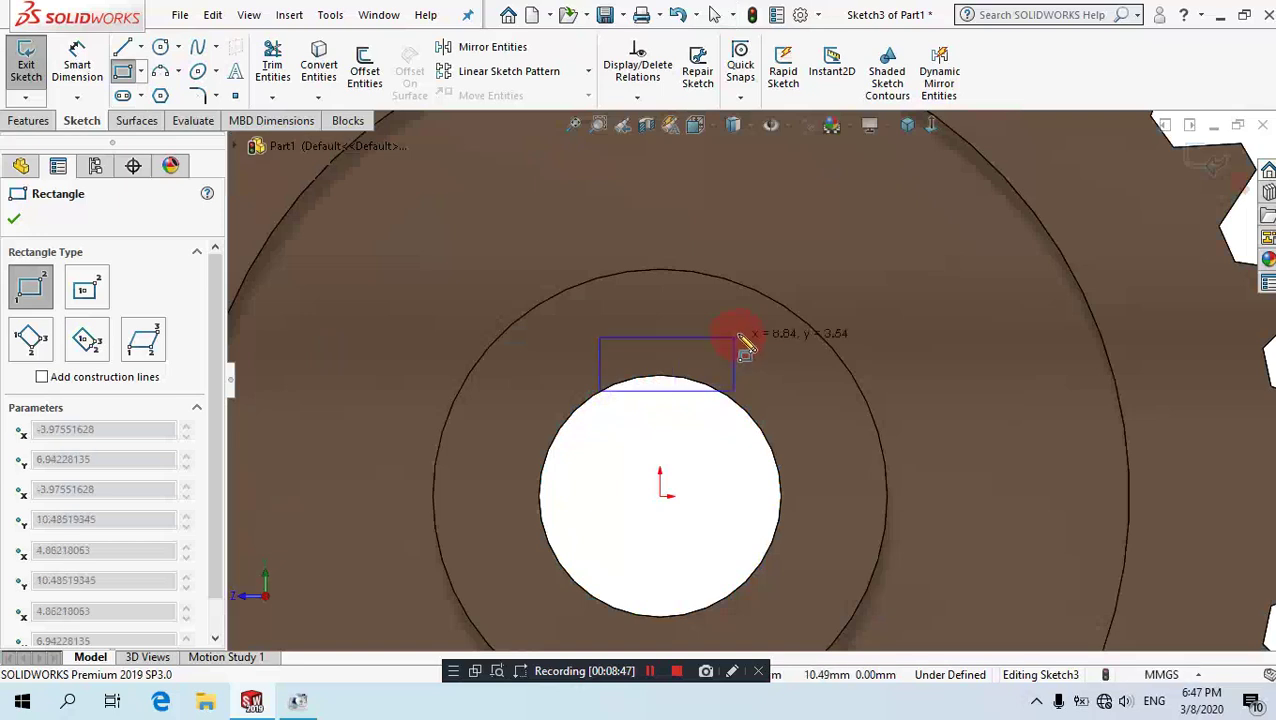
click(739, 335)
key(Escape)
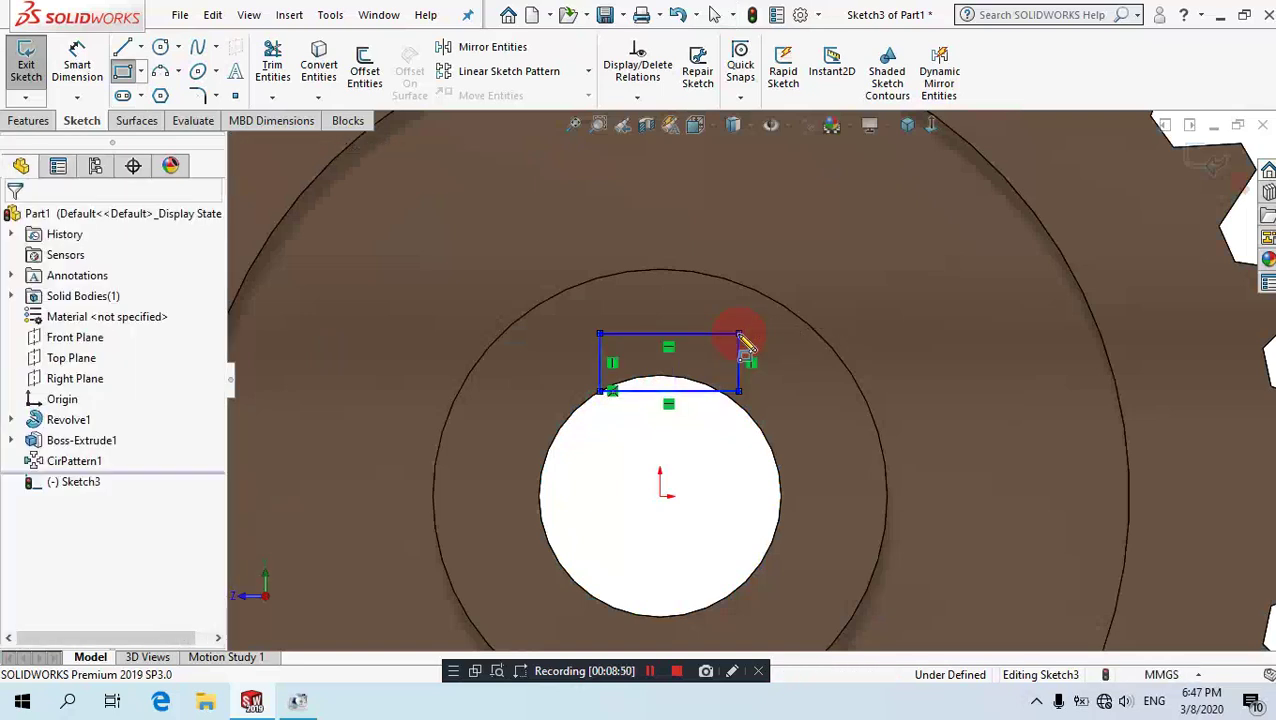
Make the rectangle's lower corner coincident with the hole edge.
click(739, 406)
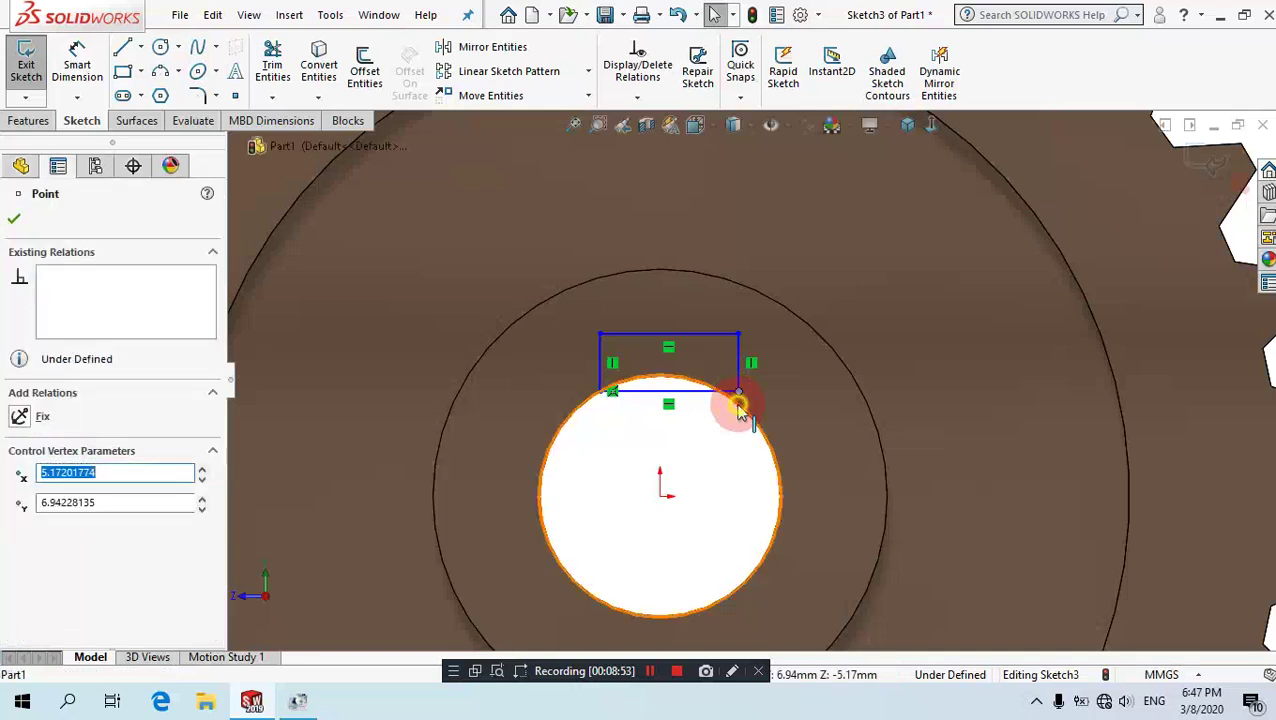
key(Escape)
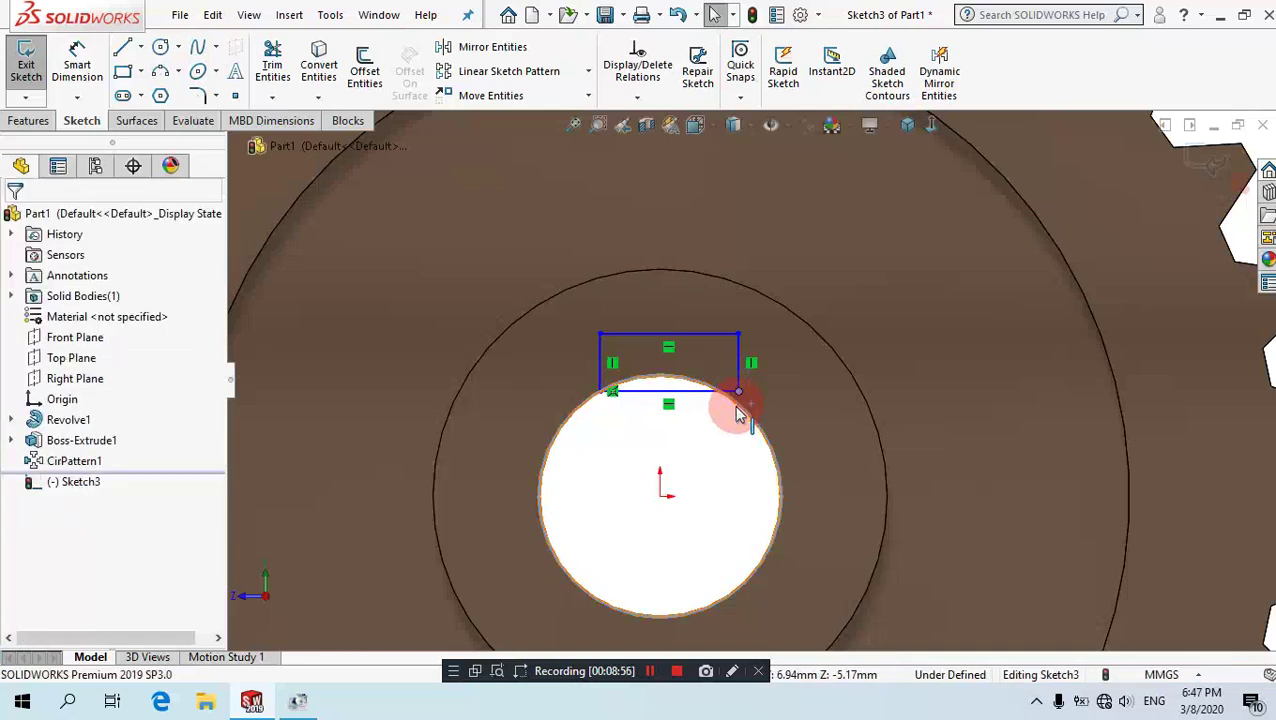
ctrl+click(739, 414)
click(28, 545)
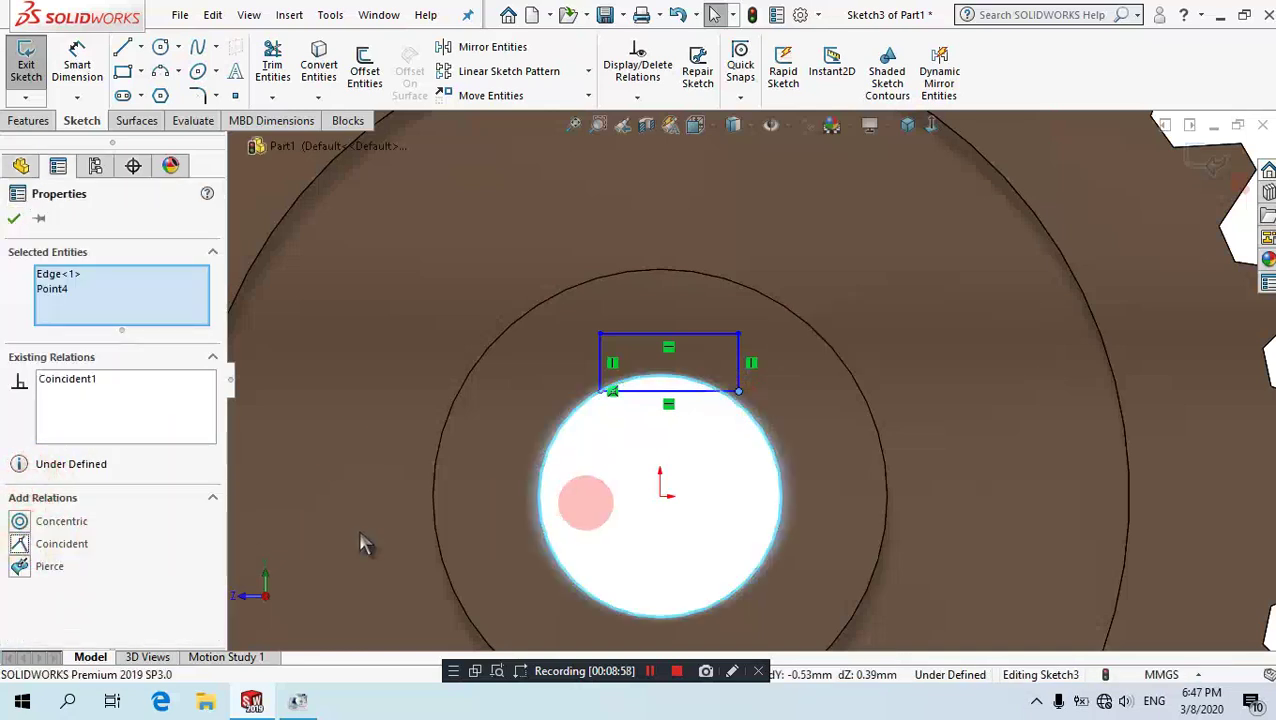
key(Escape)
scroll(731, 444, down, 2)
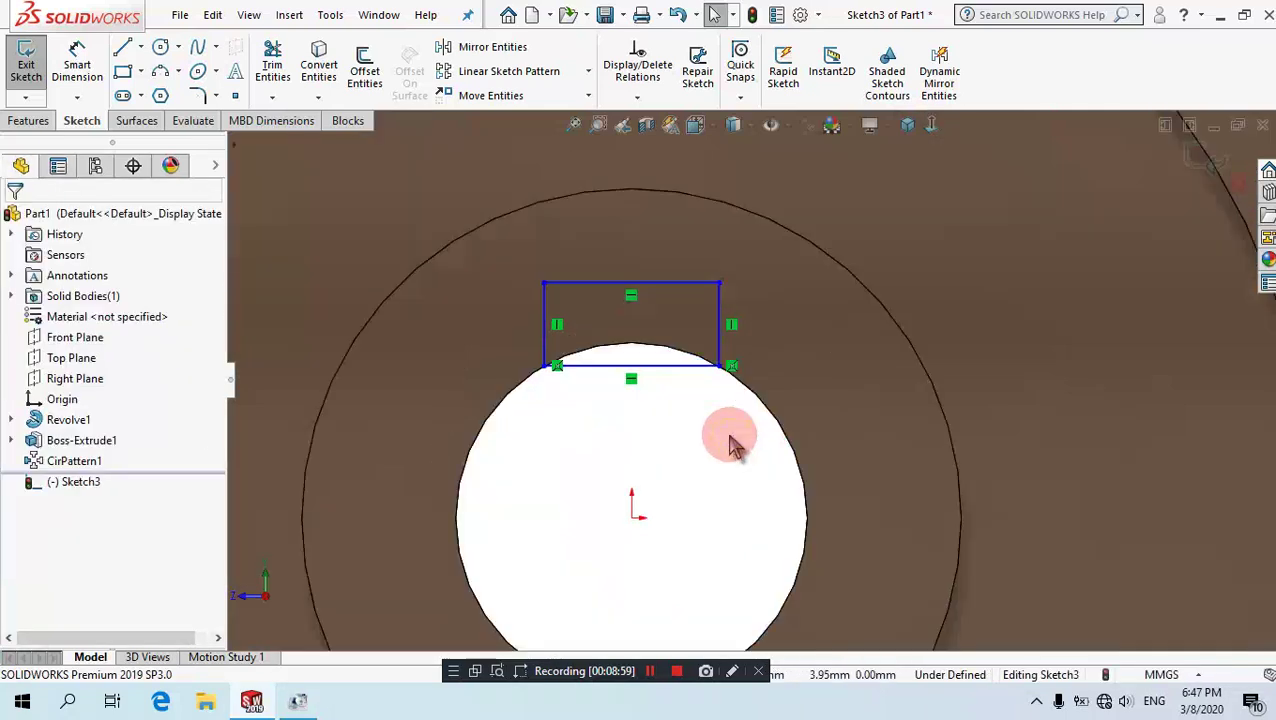
Dimension the keyway rectangle 6 mm wide, its top edge 10 mm from the hole centre.
click(77, 62)
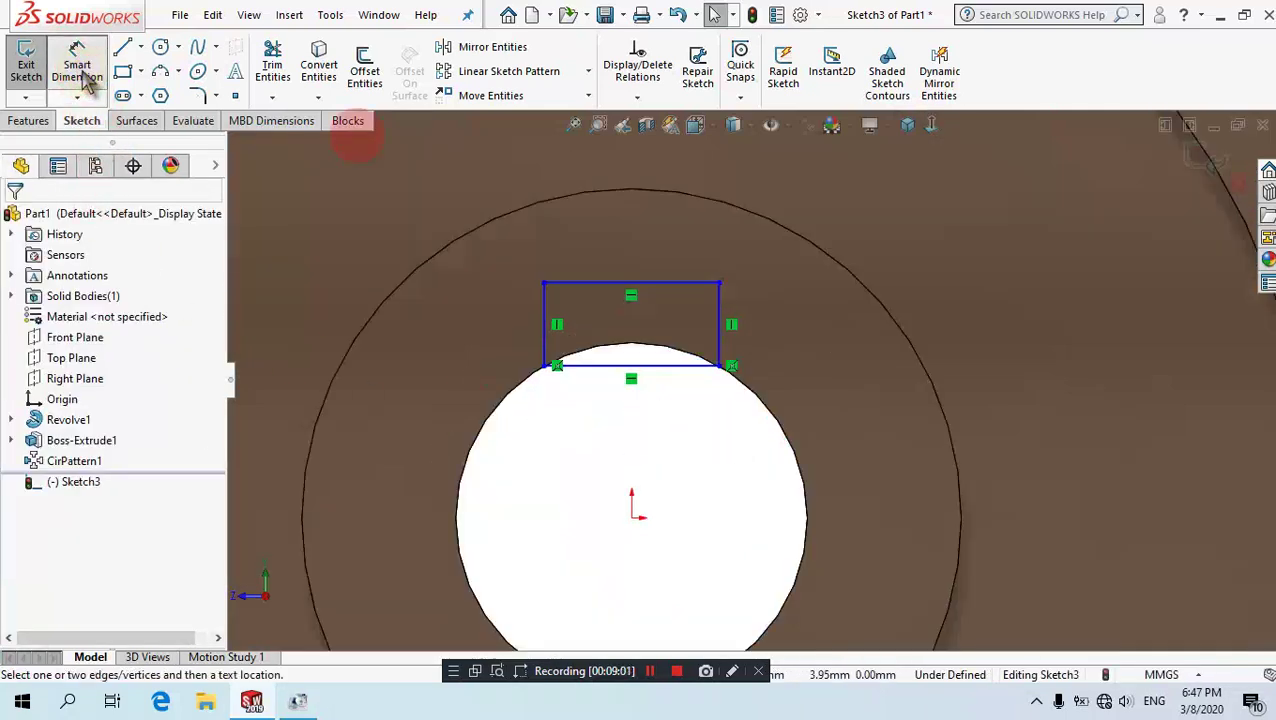
click(660, 254)
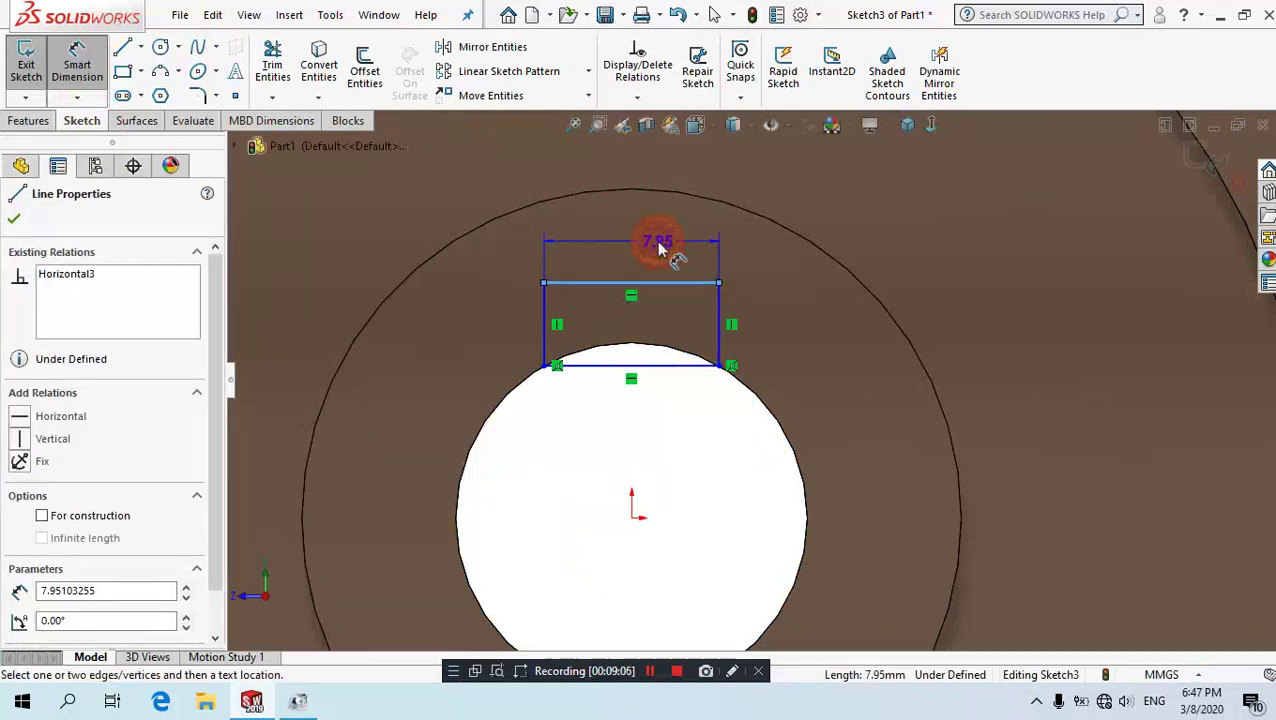
click(660, 248)
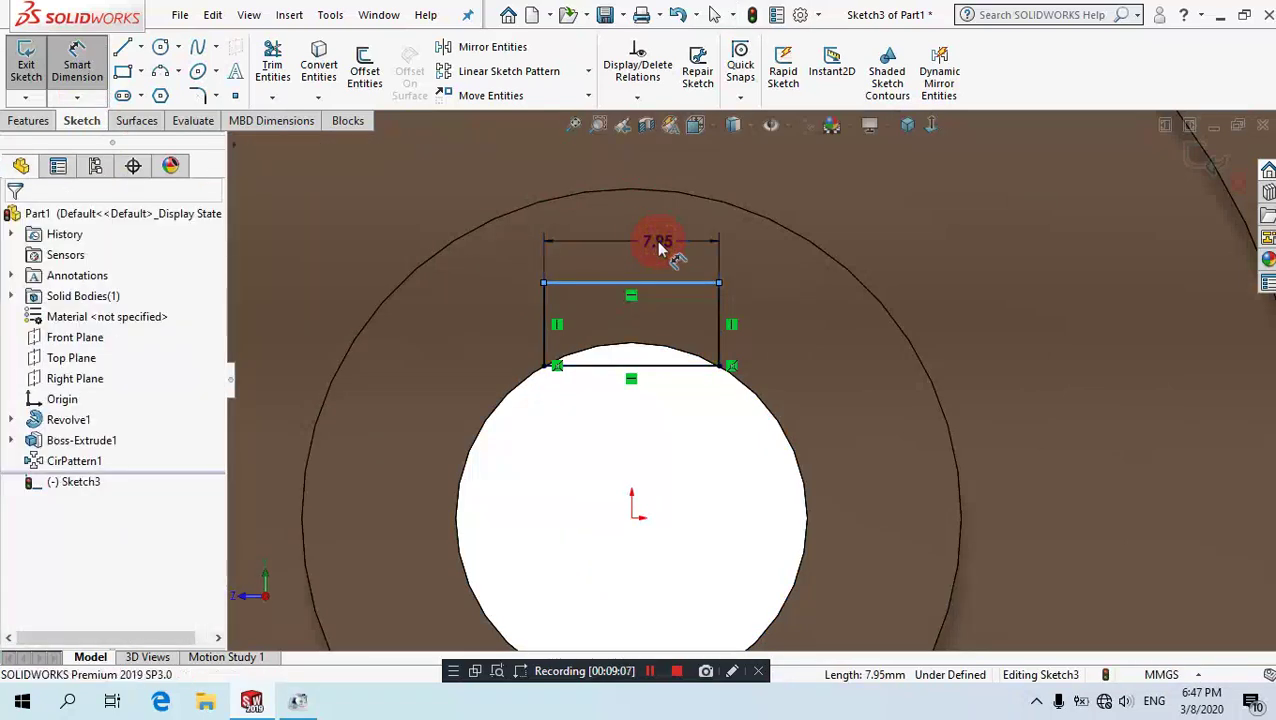
text(6)
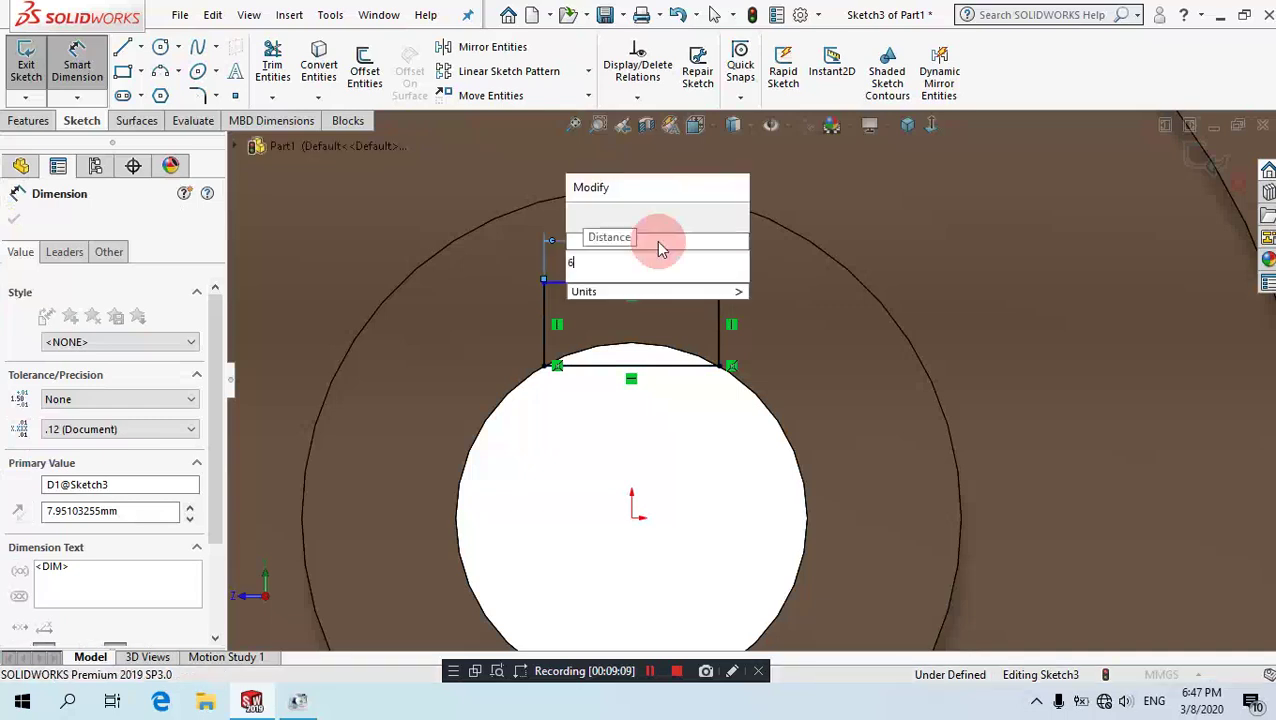
click(576, 215)
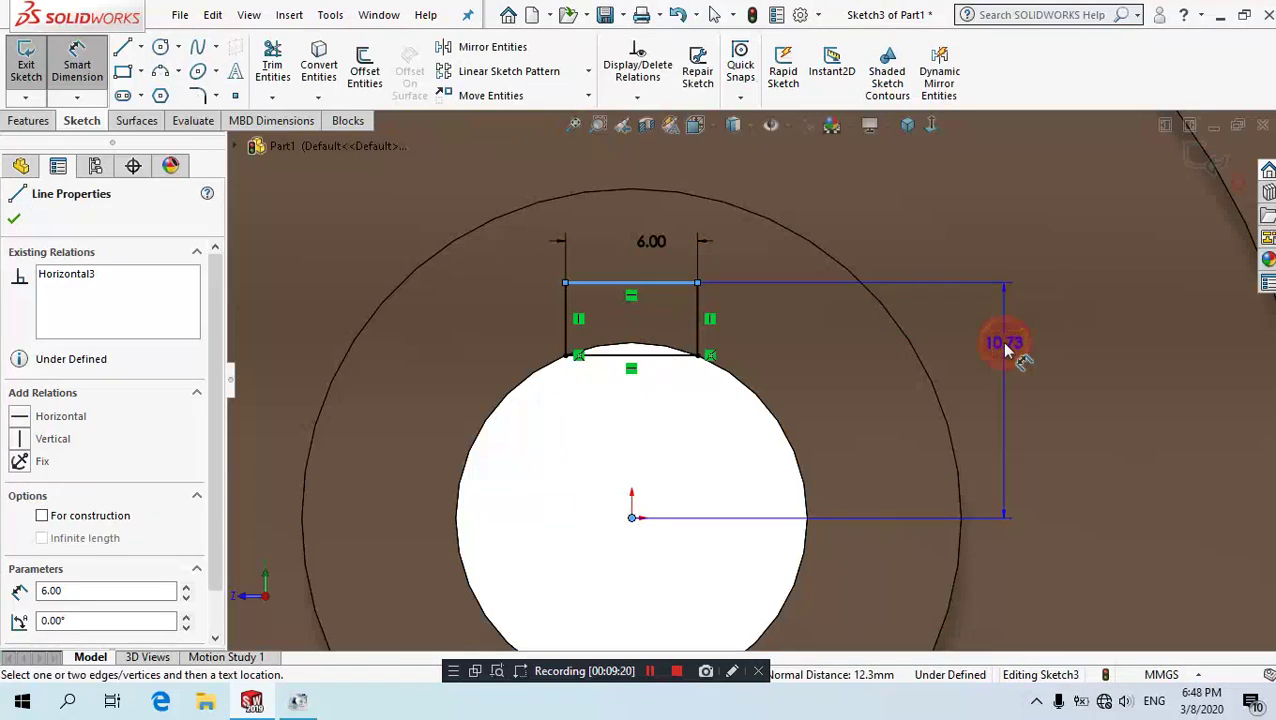
click(1007, 345)
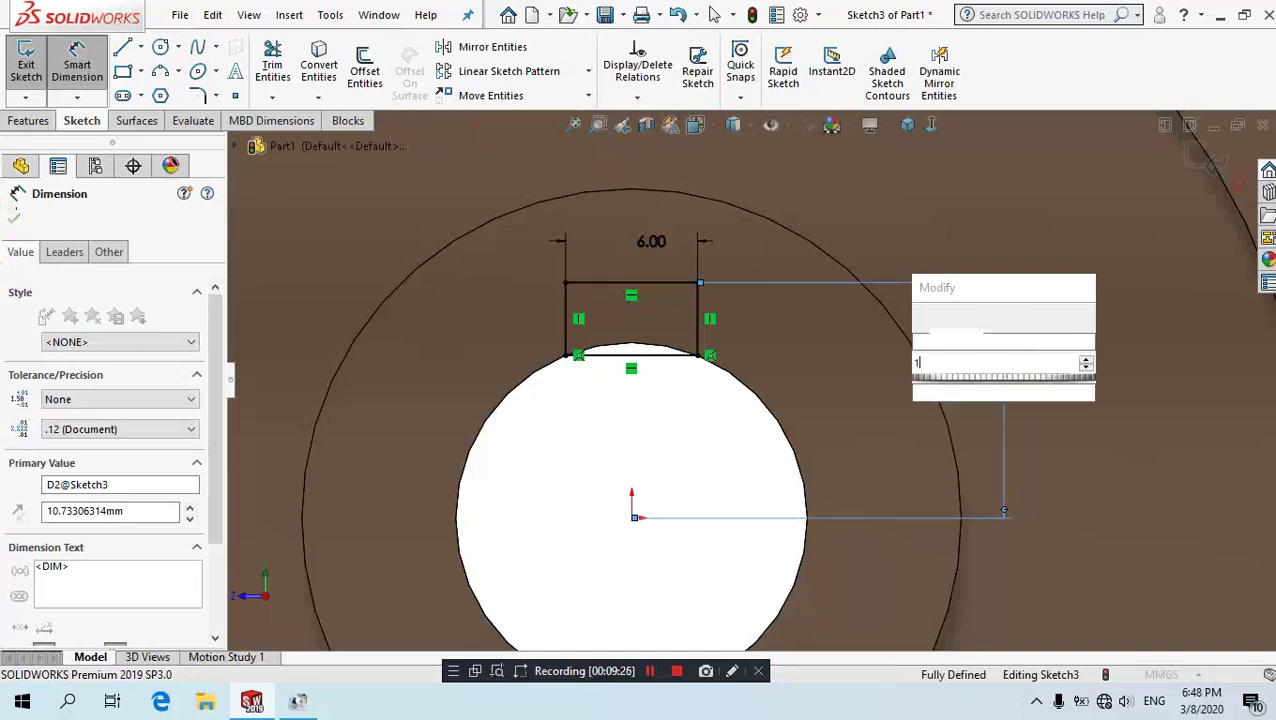
text(10)
click(940, 342)
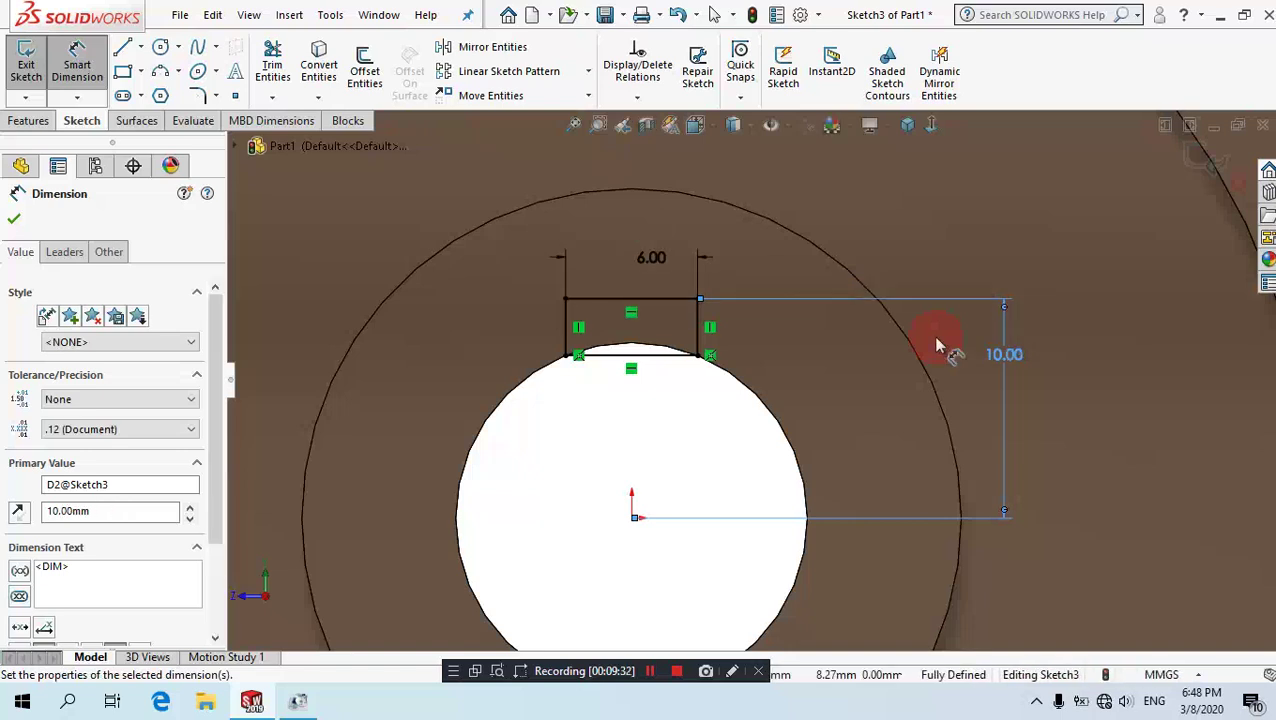
click(28, 121)
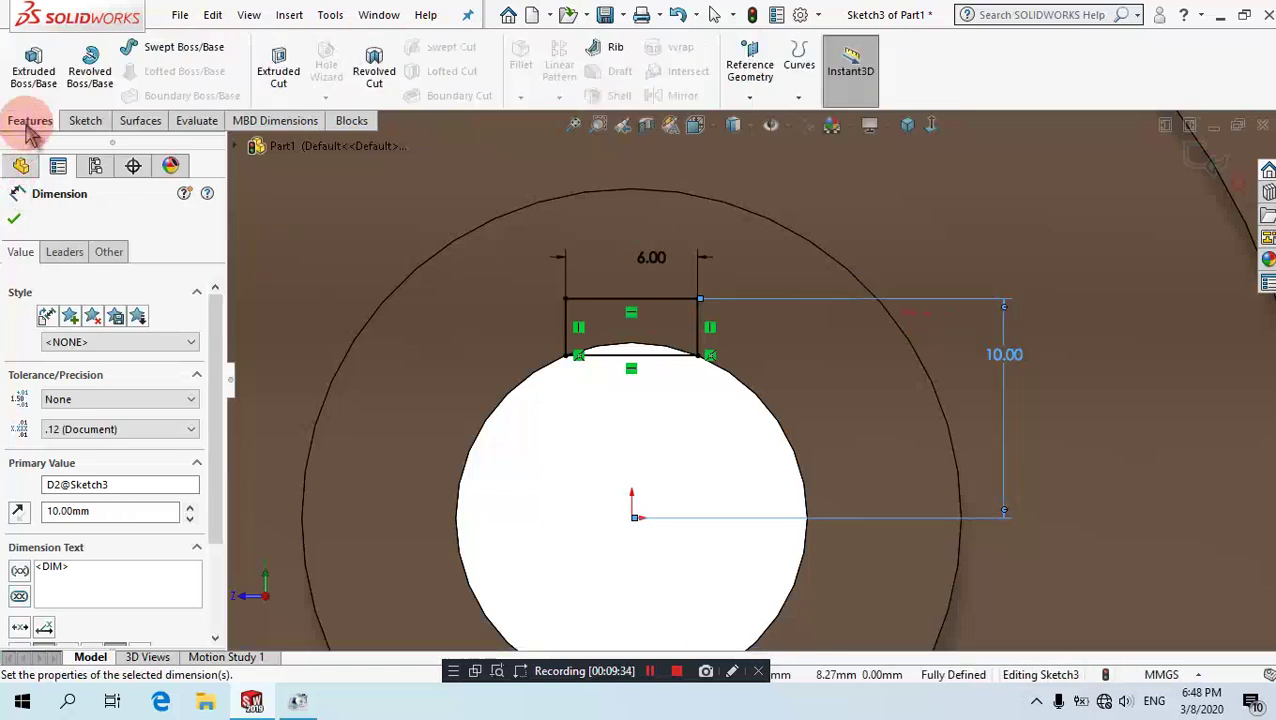
Cut the keyway sketch Through All as Cut-Extrude1.
click(280, 80)
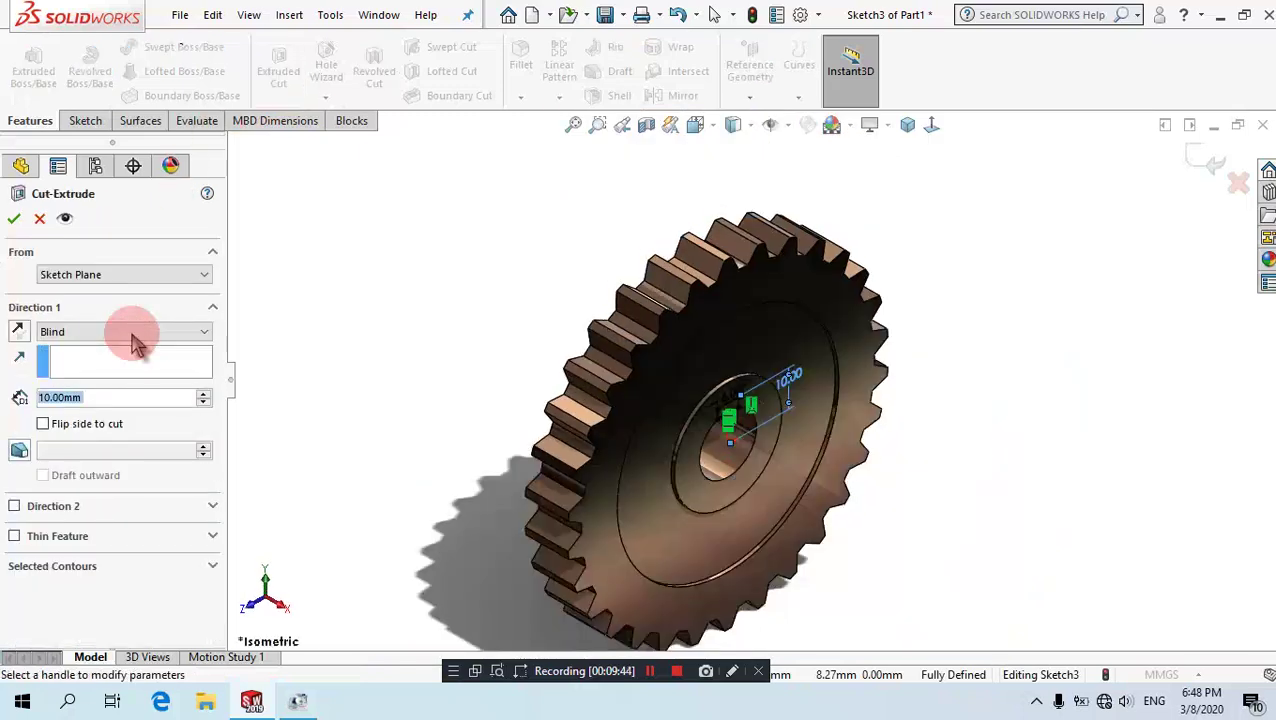
click(131, 336)
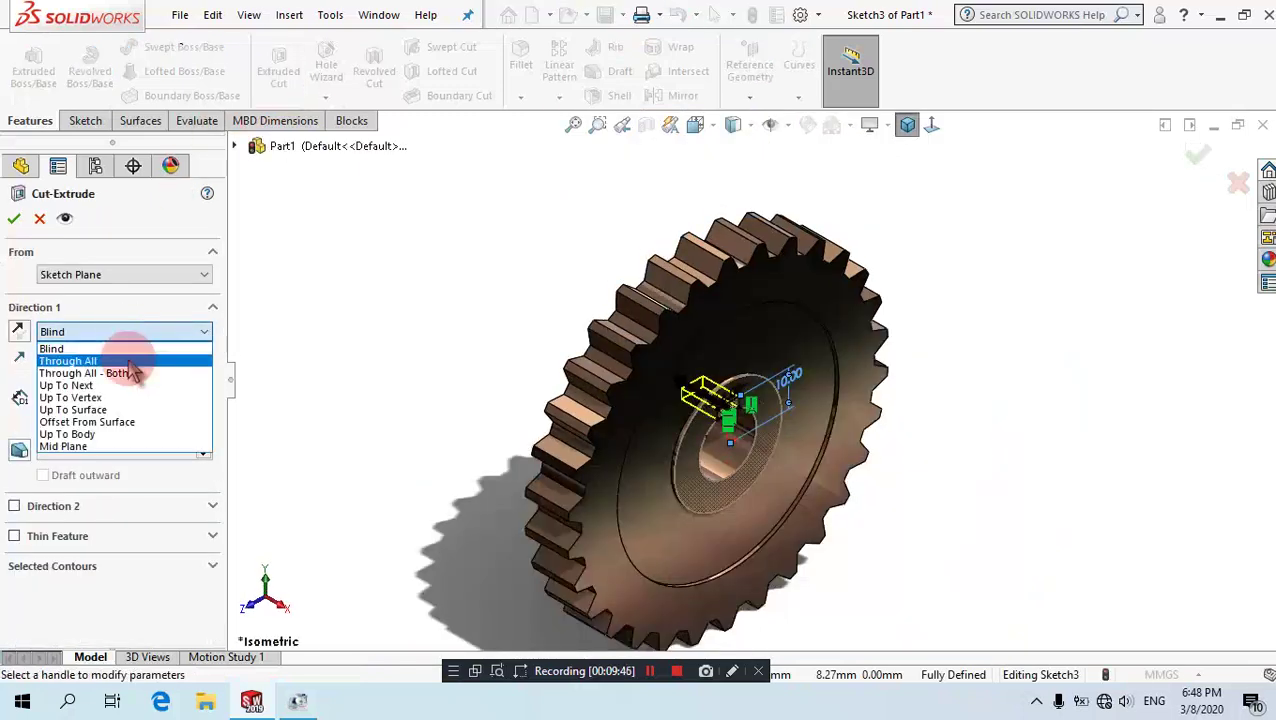
click(125, 358)
click(14, 218)
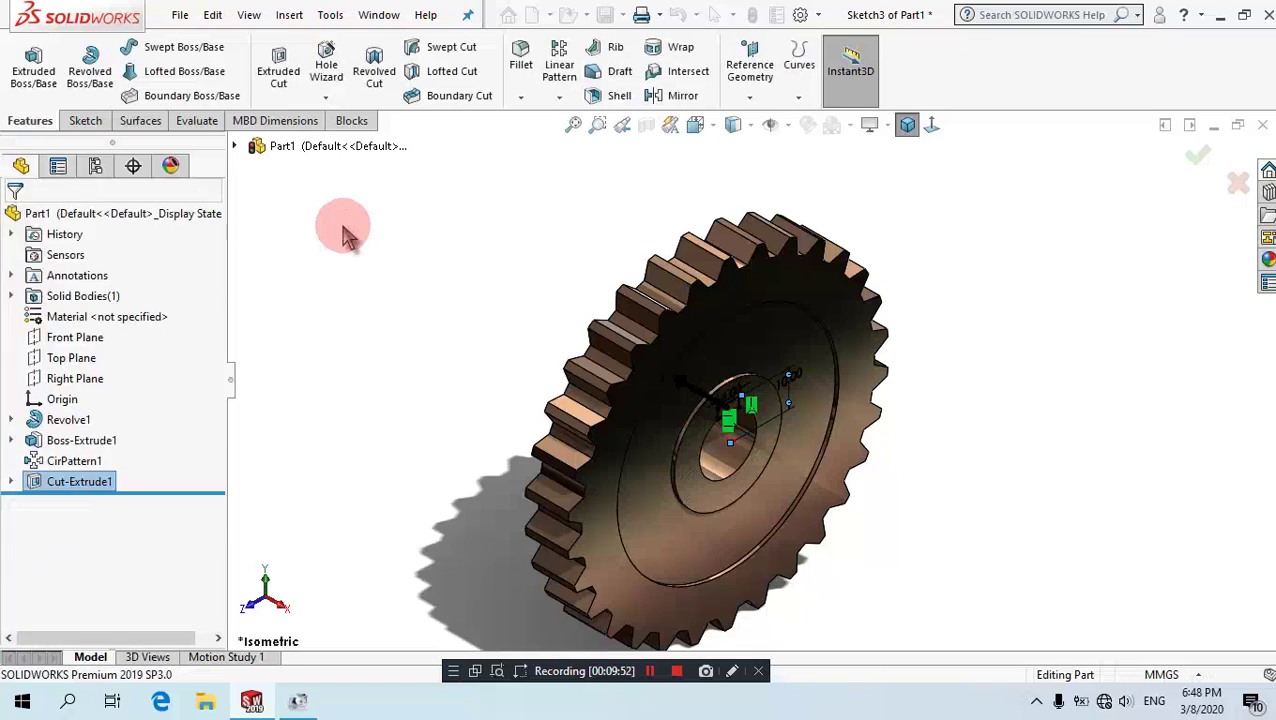
Apply the Metal > Chrome 'chromium plate' appearance to the entire gear part.
click(343, 233)
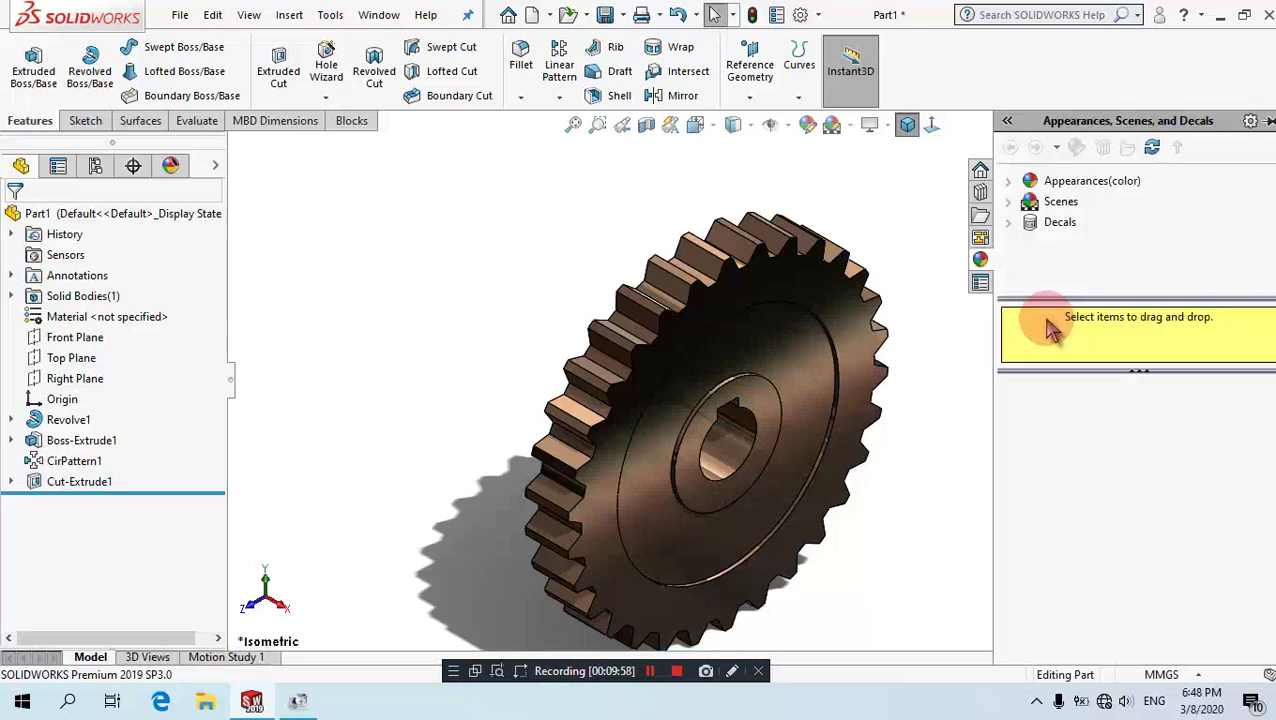
click(1008, 188)
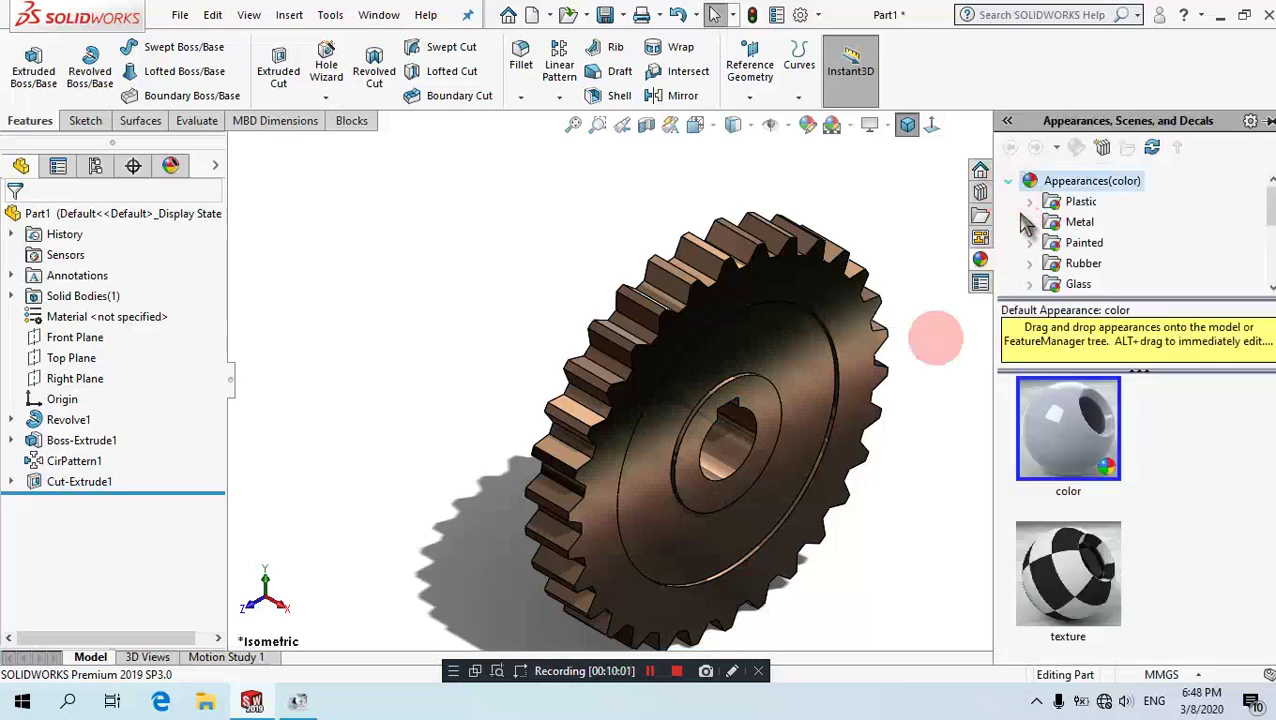
click(1031, 224)
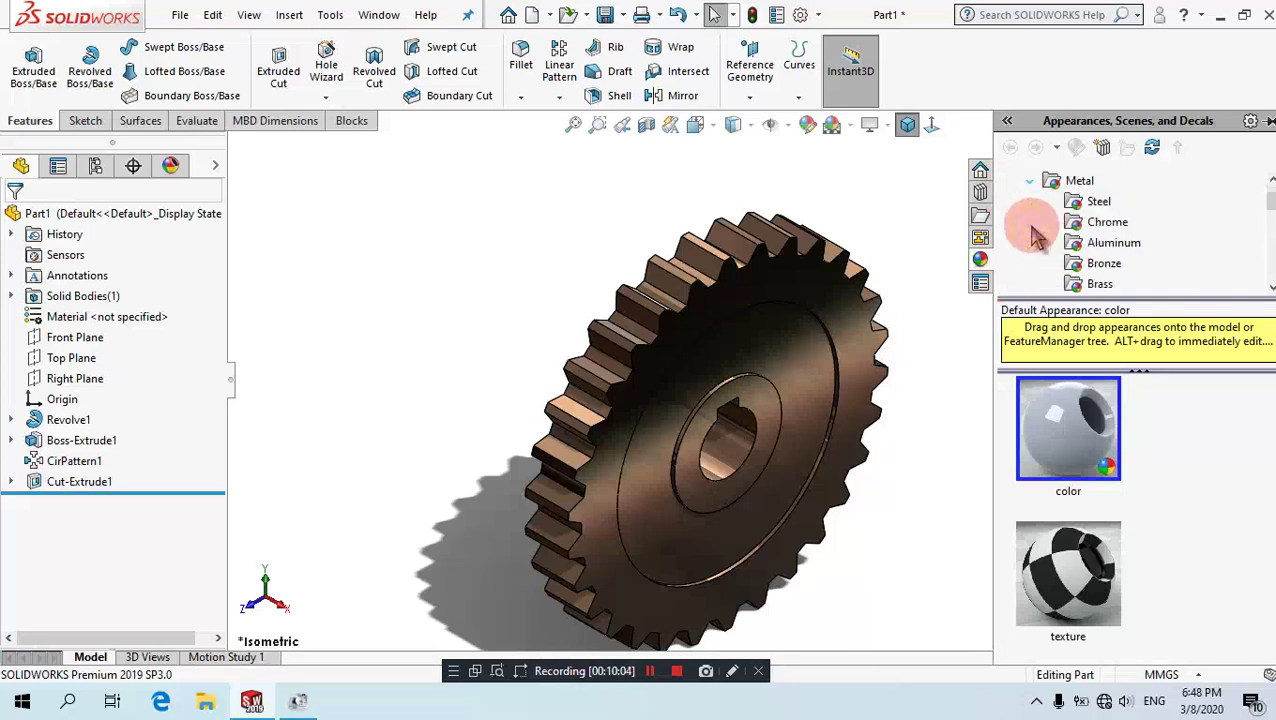
click(1096, 231)
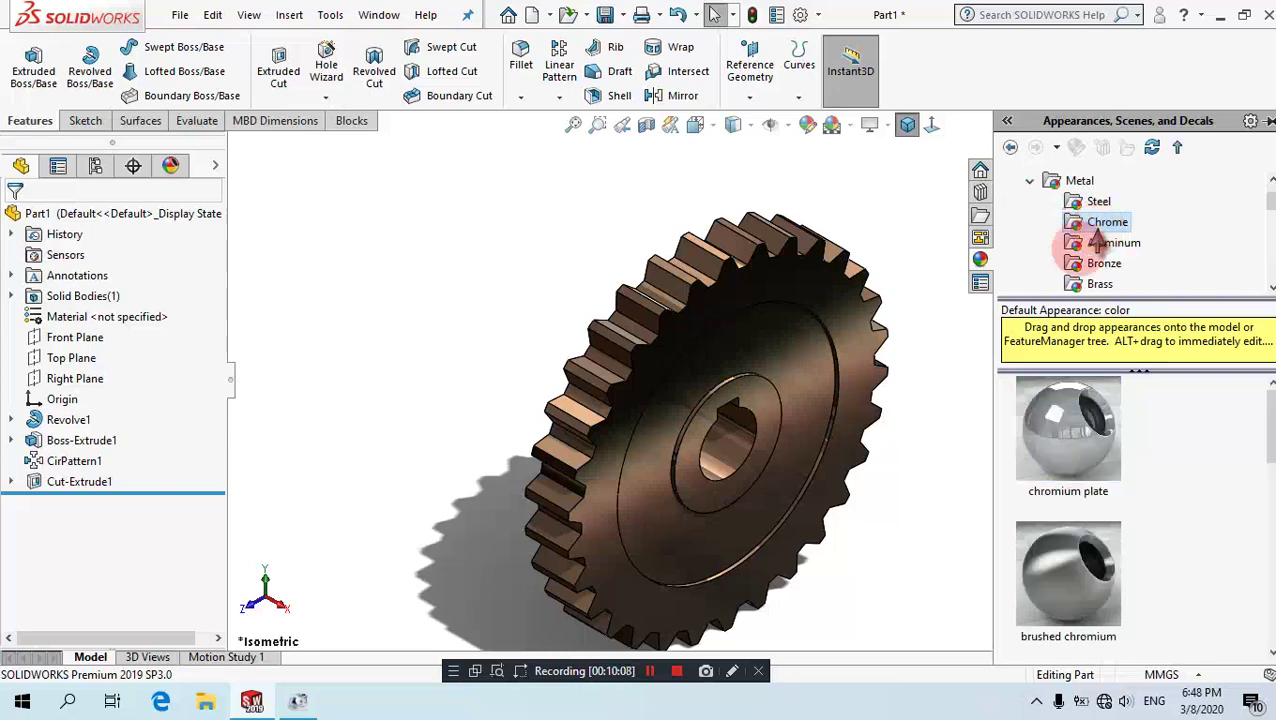
drag(1068, 428, 790, 365)
click(803, 365)
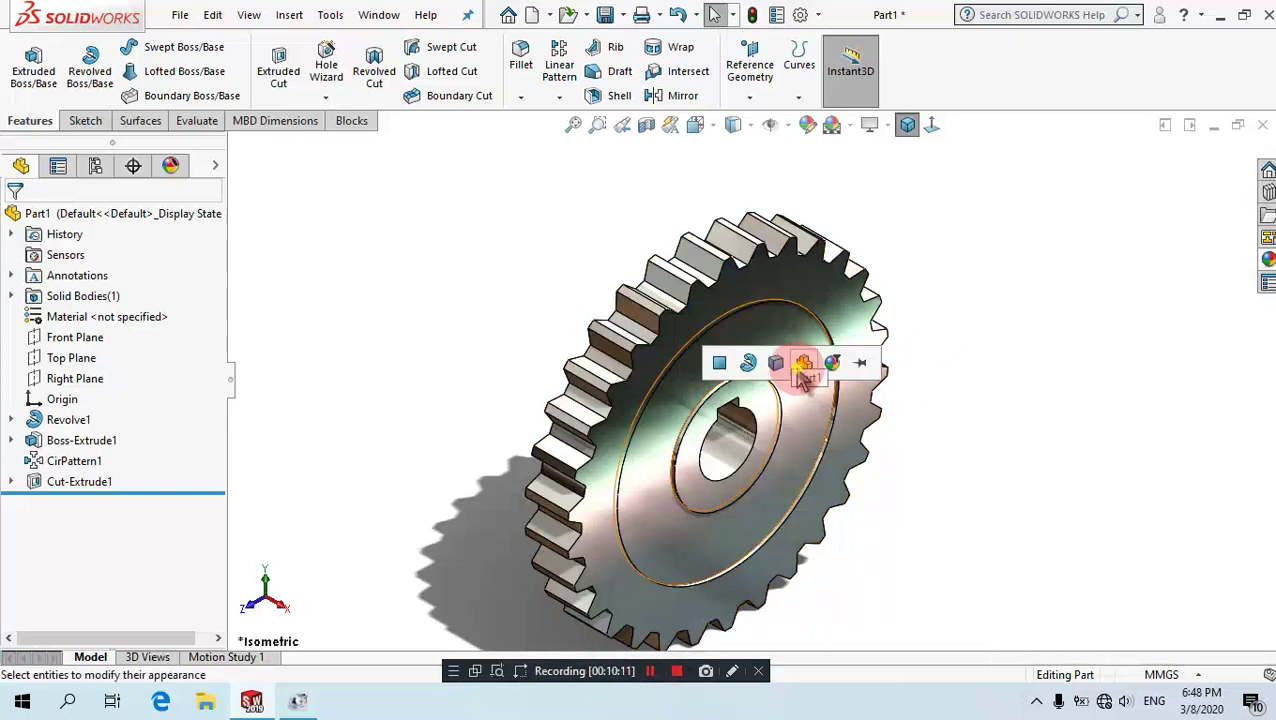
click(980, 244)
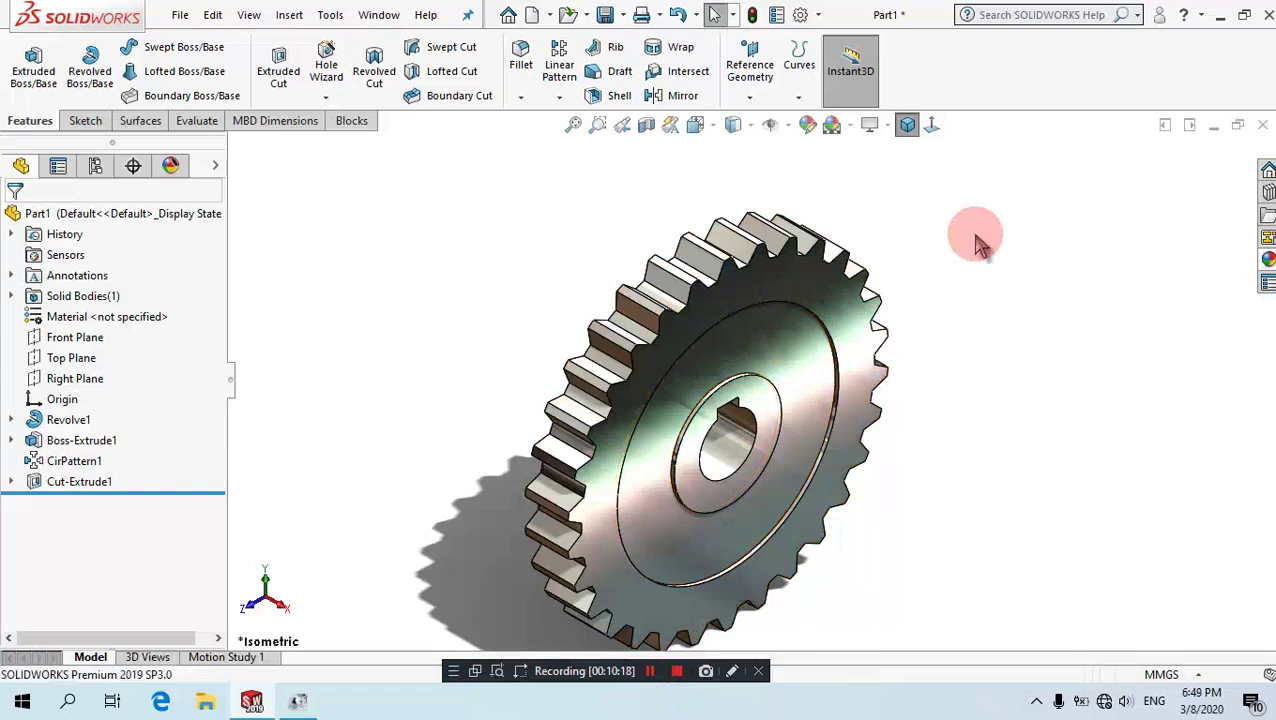
From the save dialog, create a 'Rack Gear And Pinion Gear' folder on the Desktop.
key(ctrl+s)
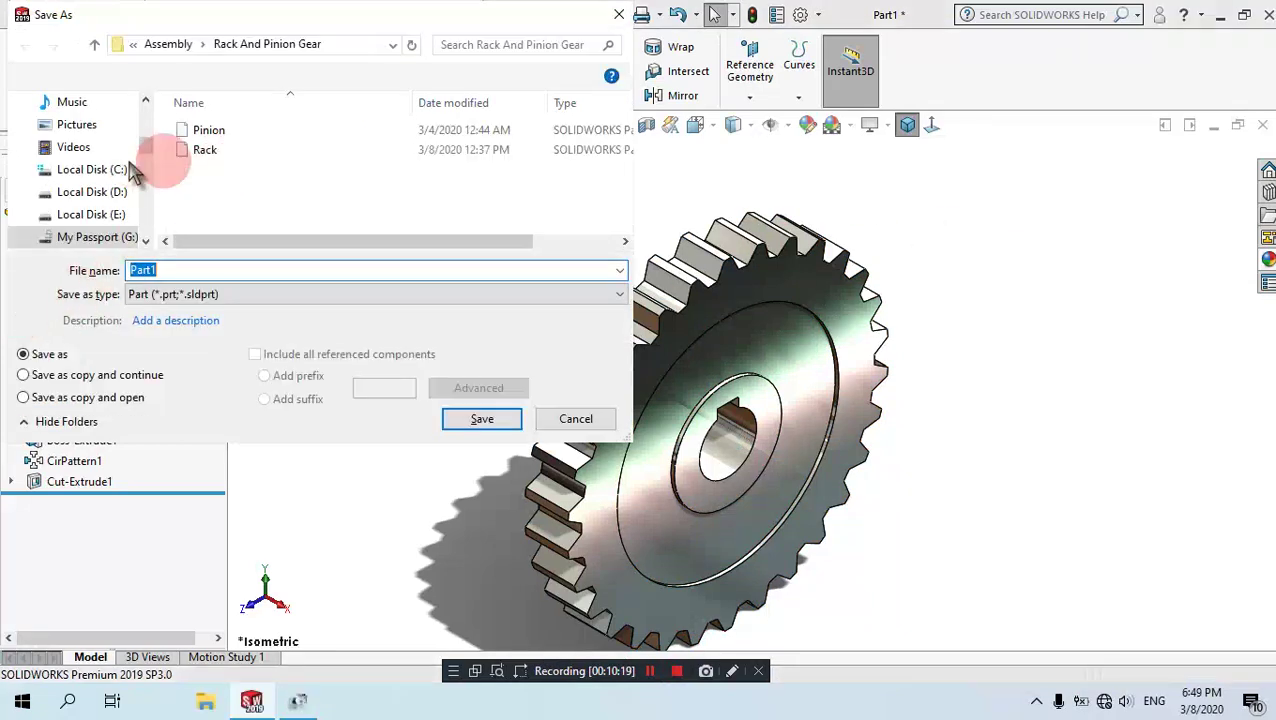
scroll(85, 180, up, 1)
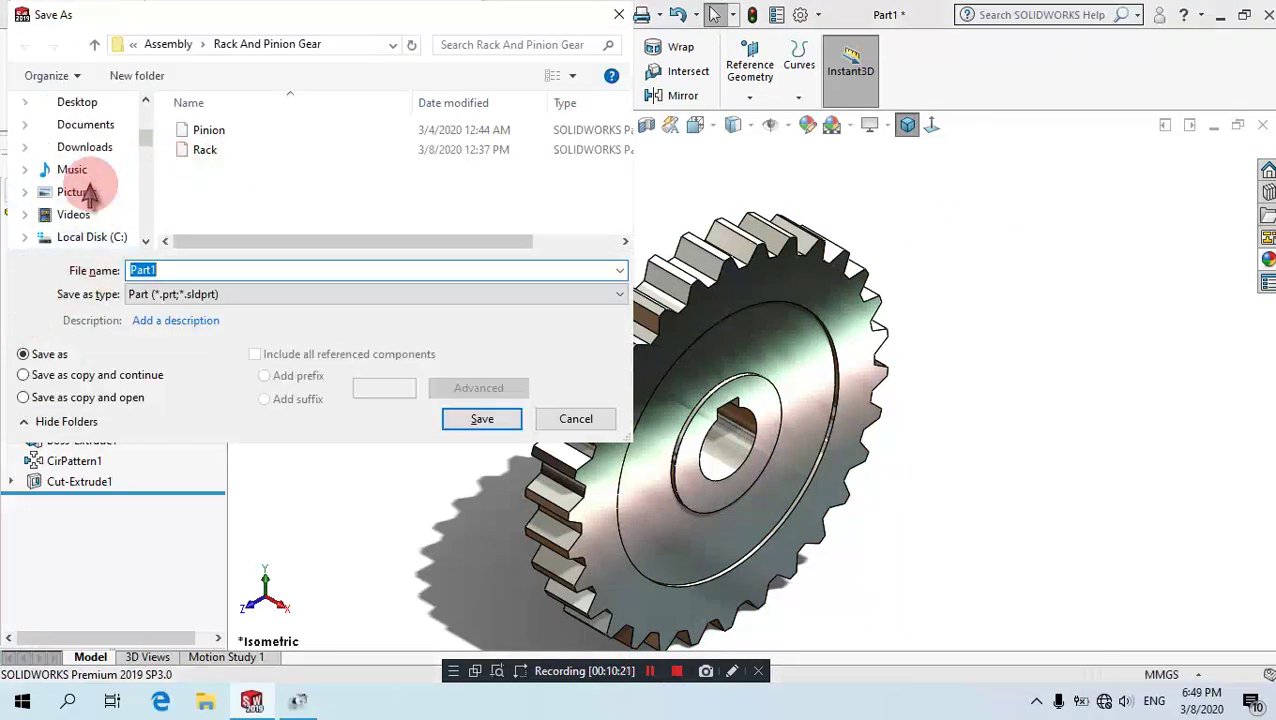
scroll(88, 150, up, 1)
click(80, 126)
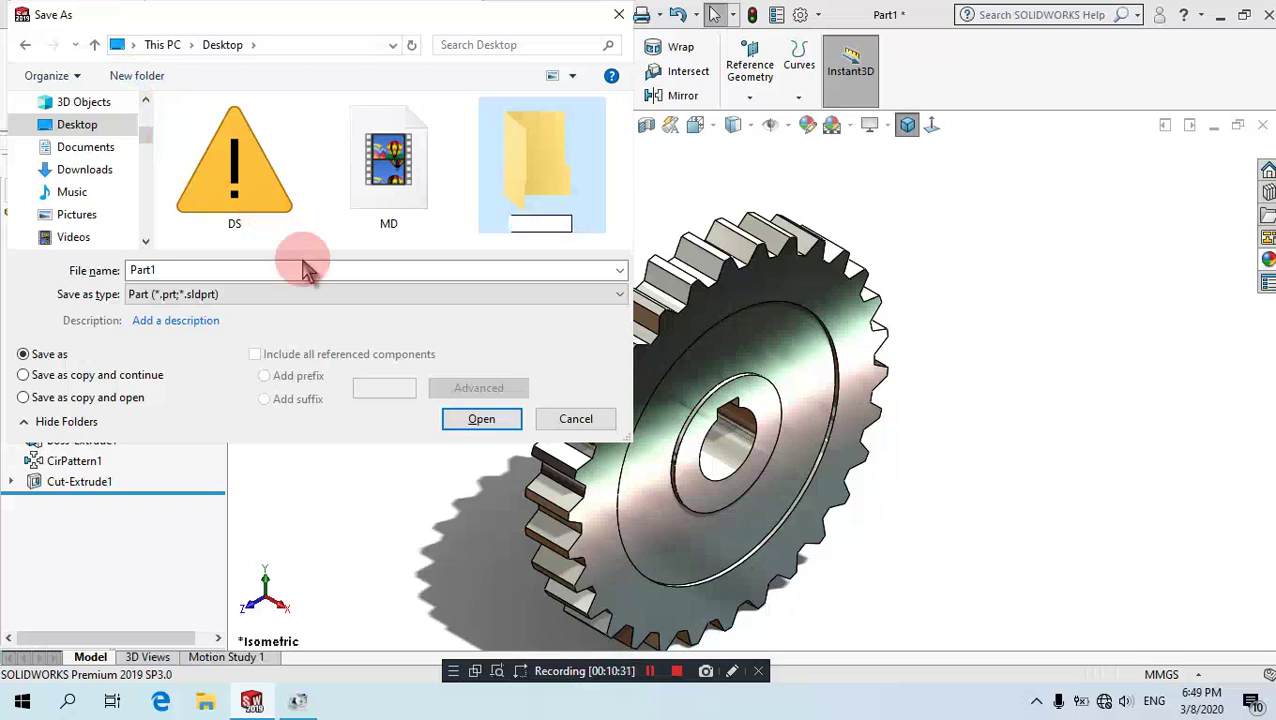
text(Rack Gear)
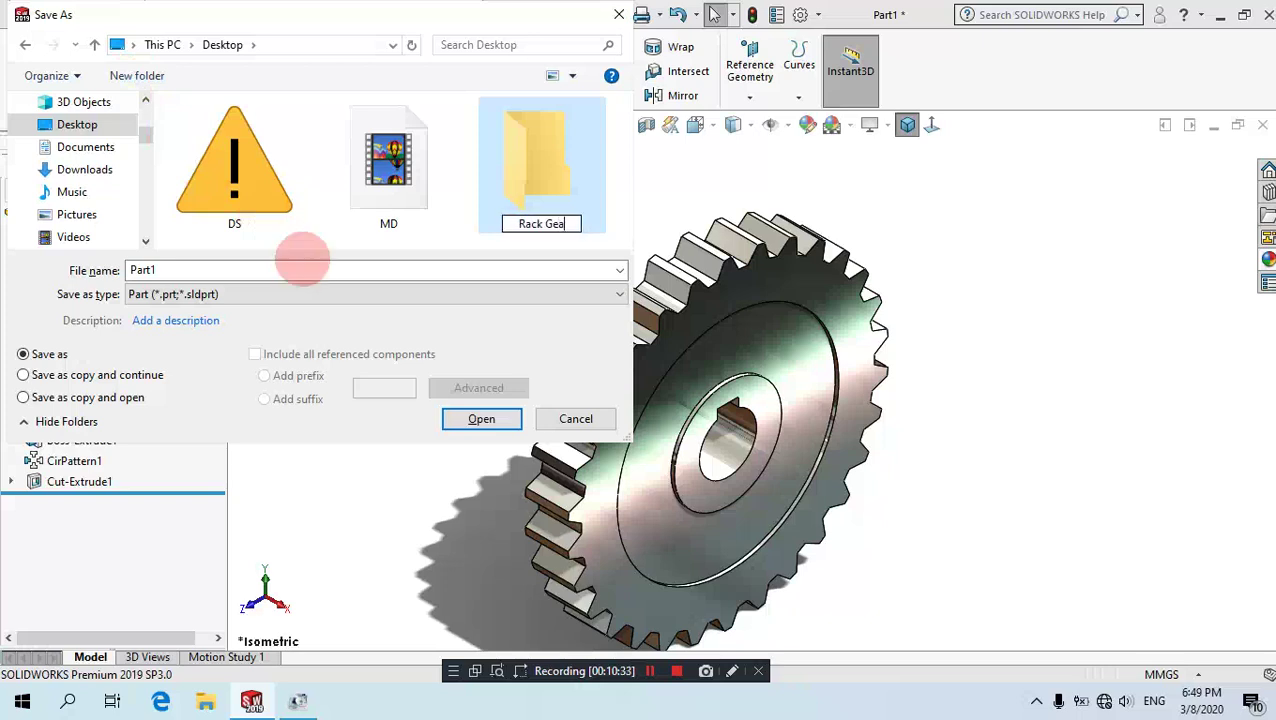
text( And)
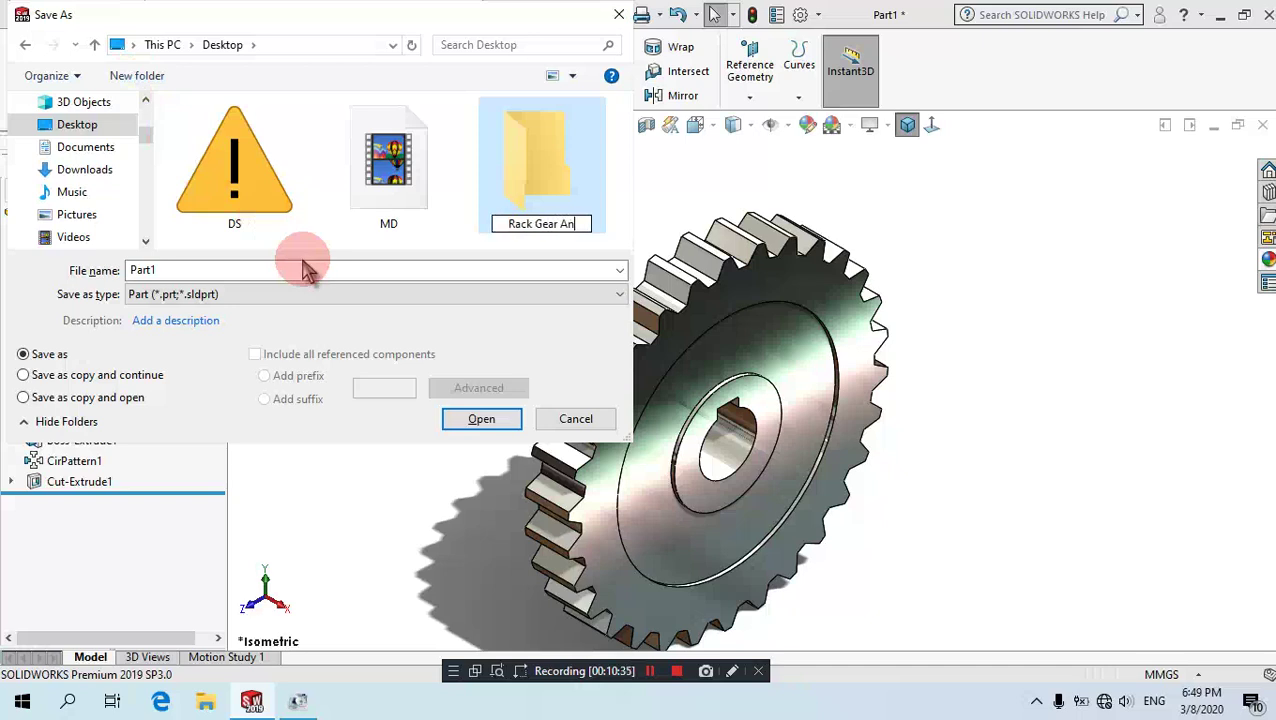
text( P)
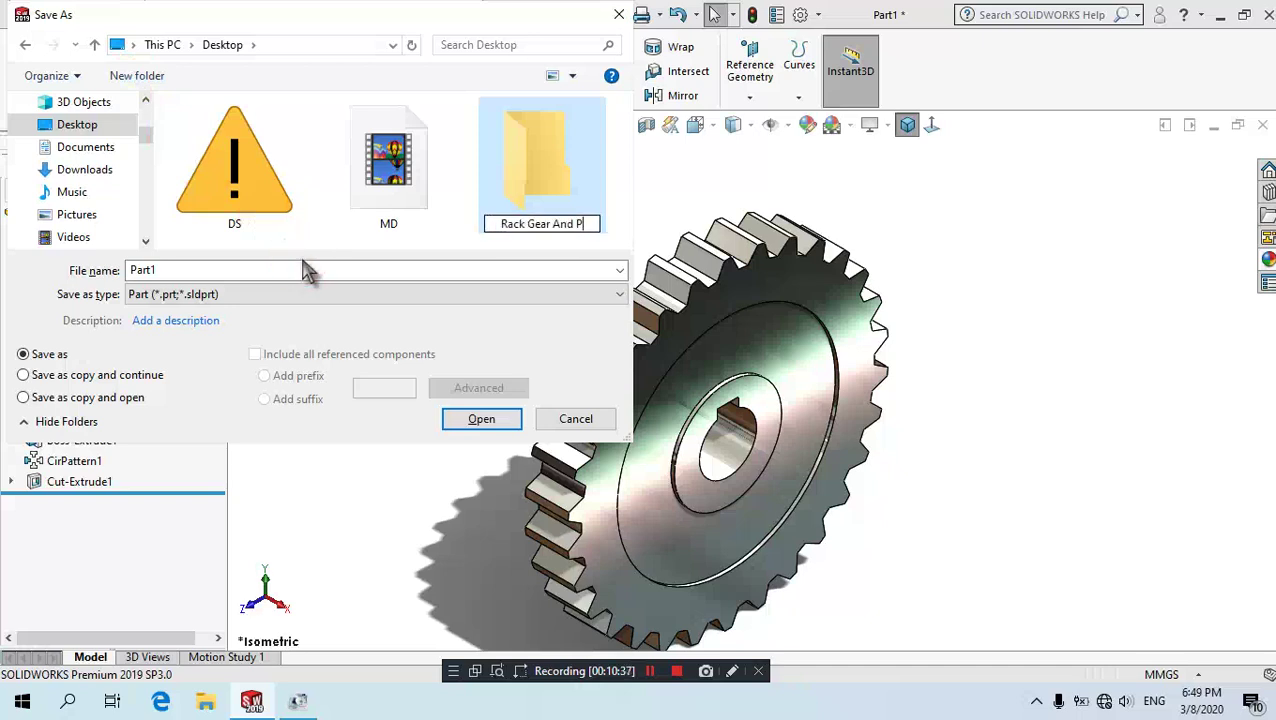
text(inion G)
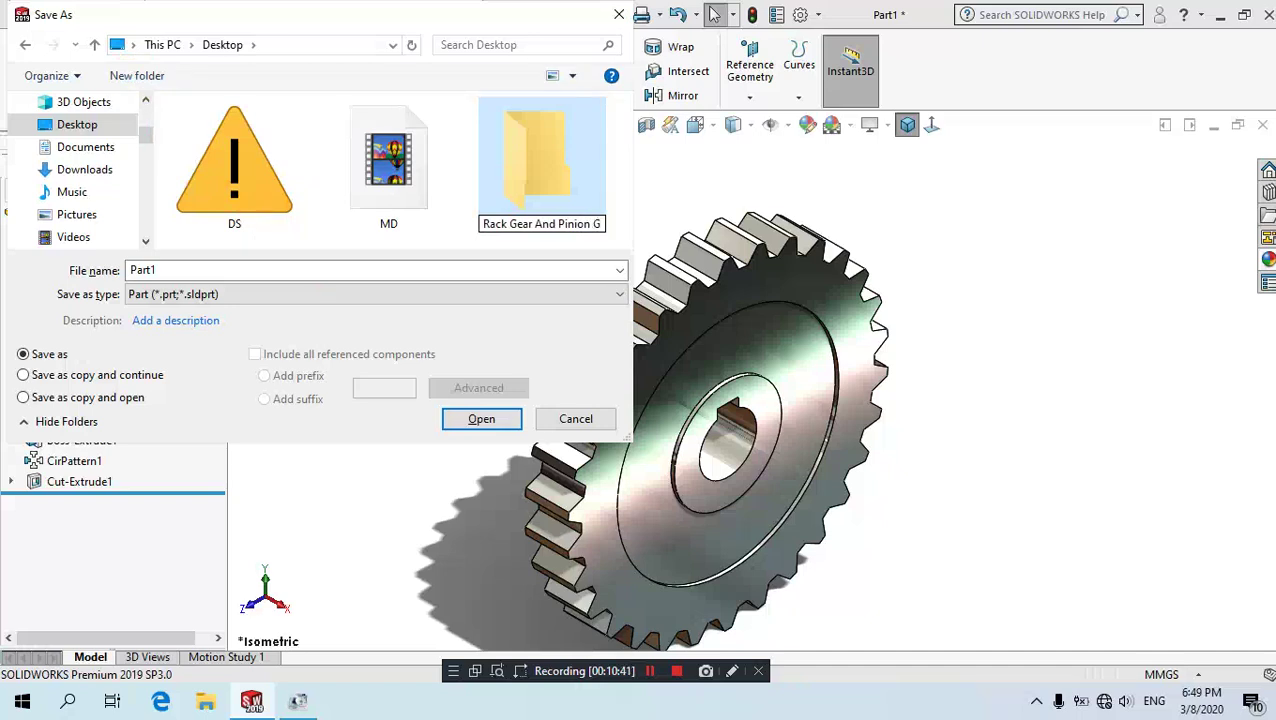
text(ear)
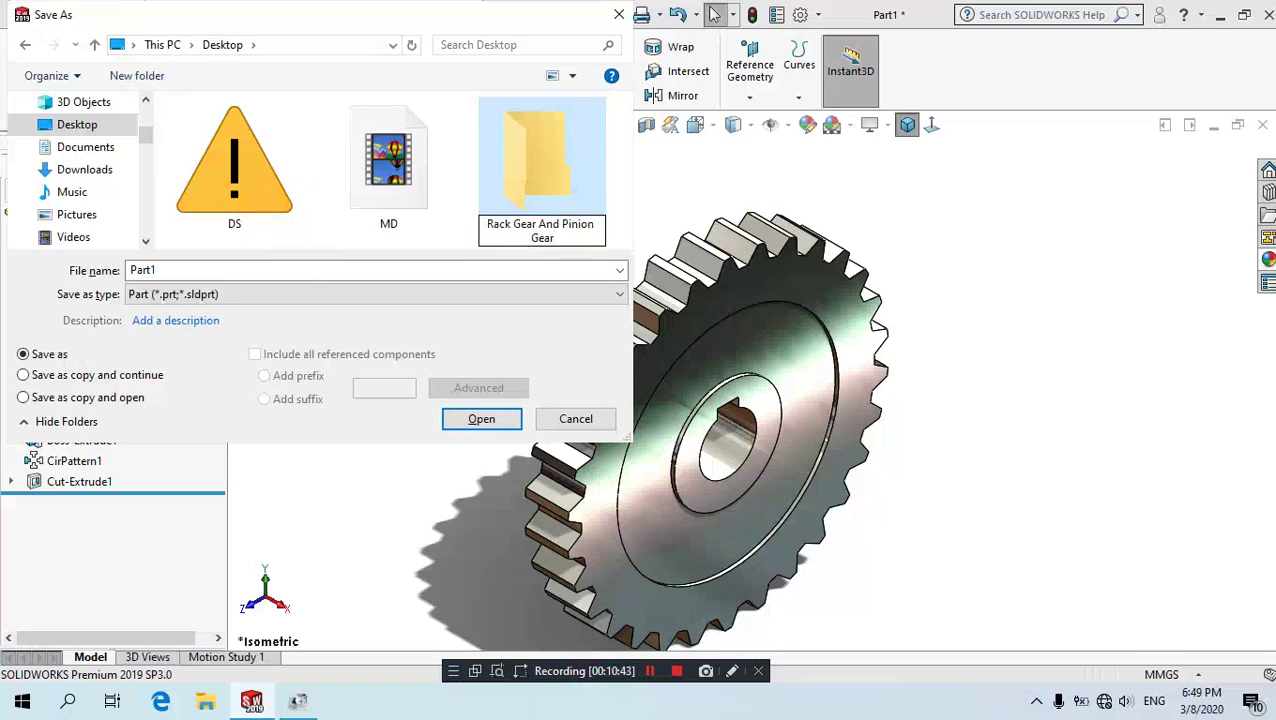
click(587, 214)
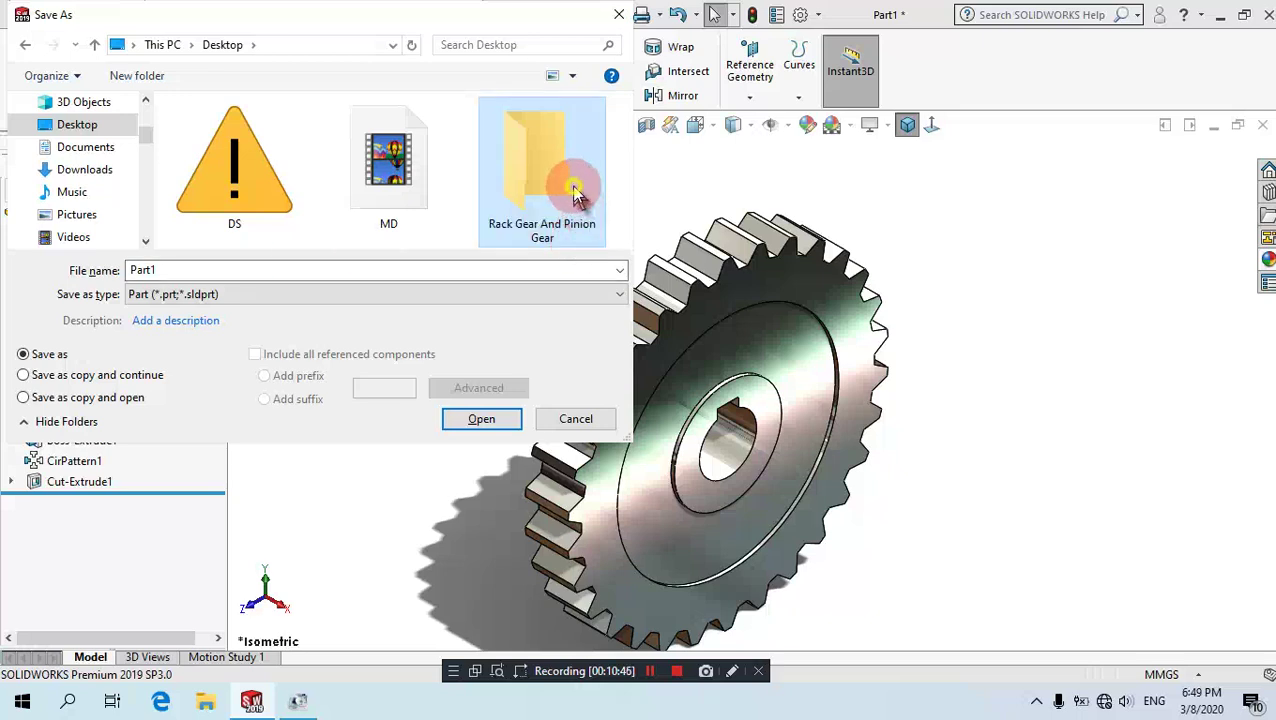
Save the part as 'Pinion Gear' inside the Rack Gear And Pinion Gear folder.
double_click(575, 195)
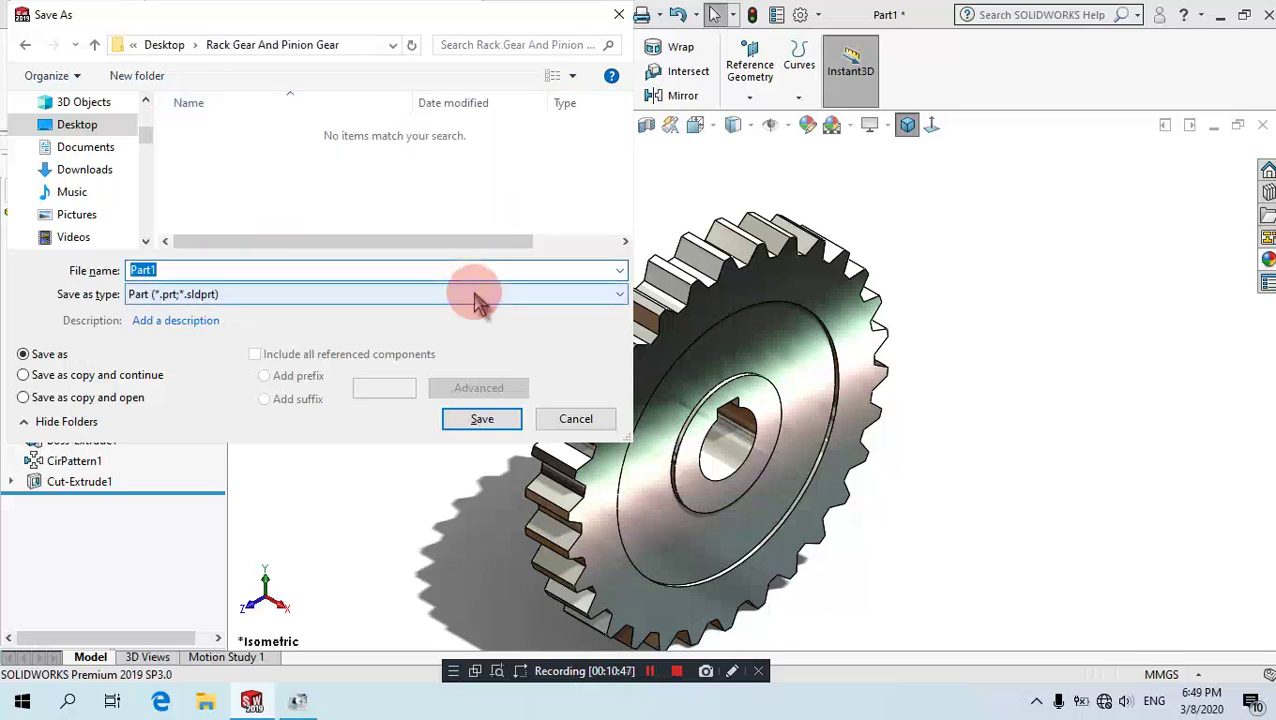
text(Pinion Ge)
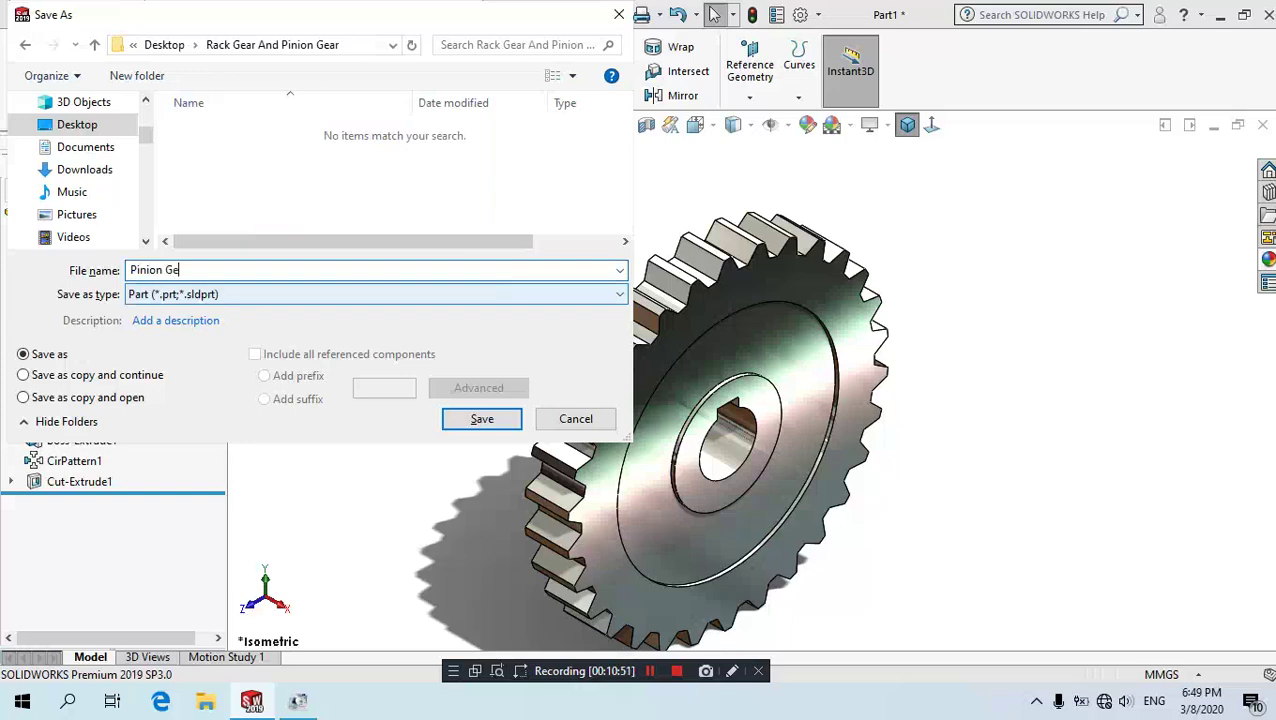
key(Return)
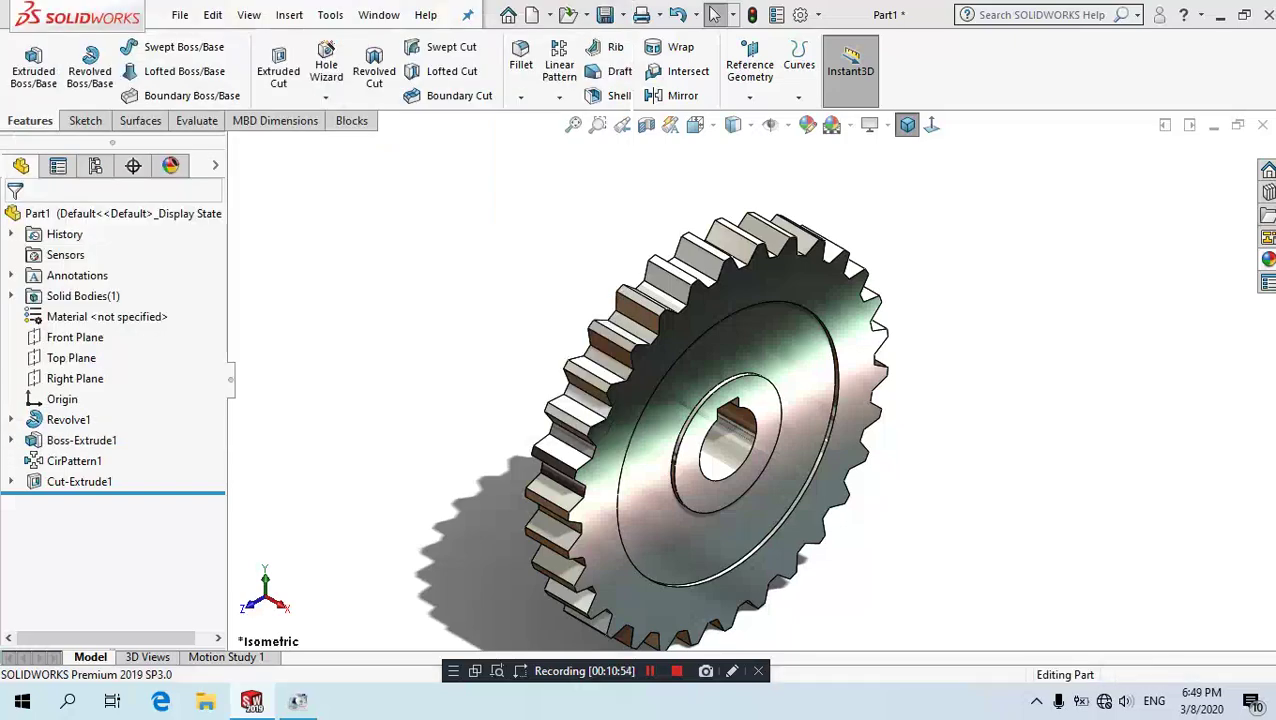
middle_drag(550, 381, 561, 413)
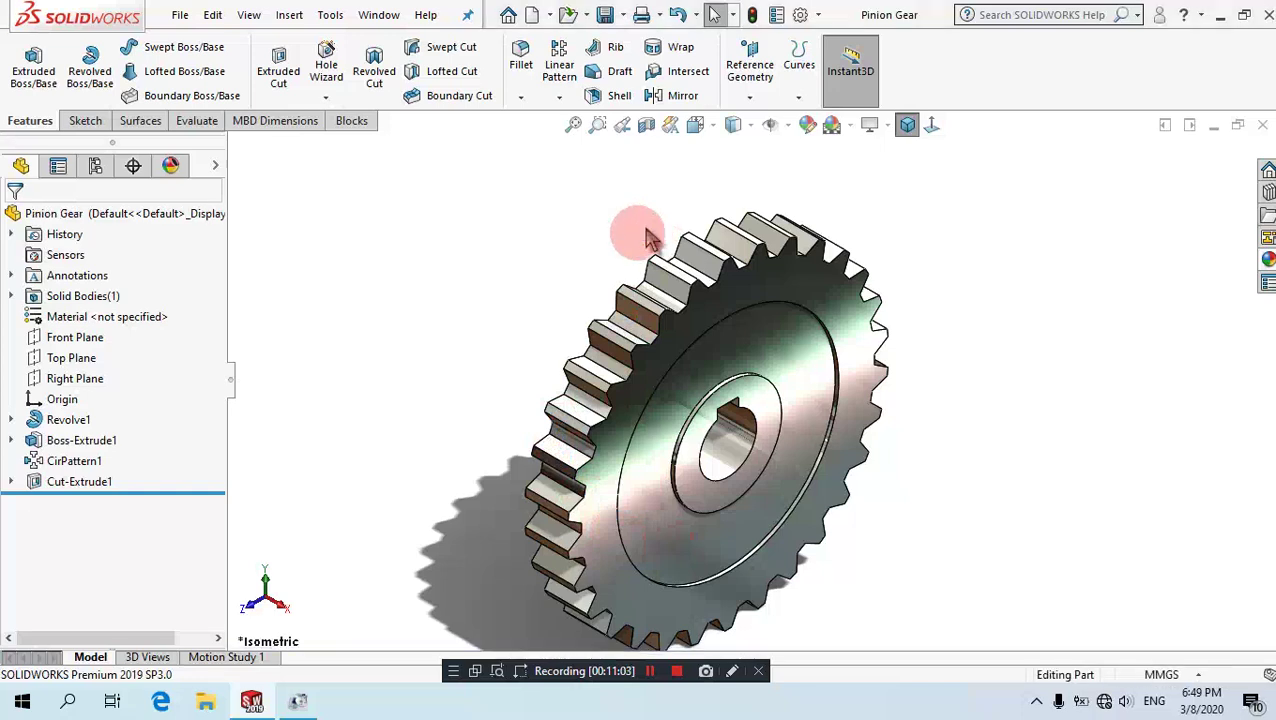
Create Part2 from the Part MM template and begin a sketch on its Front Plane.
click(533, 17)
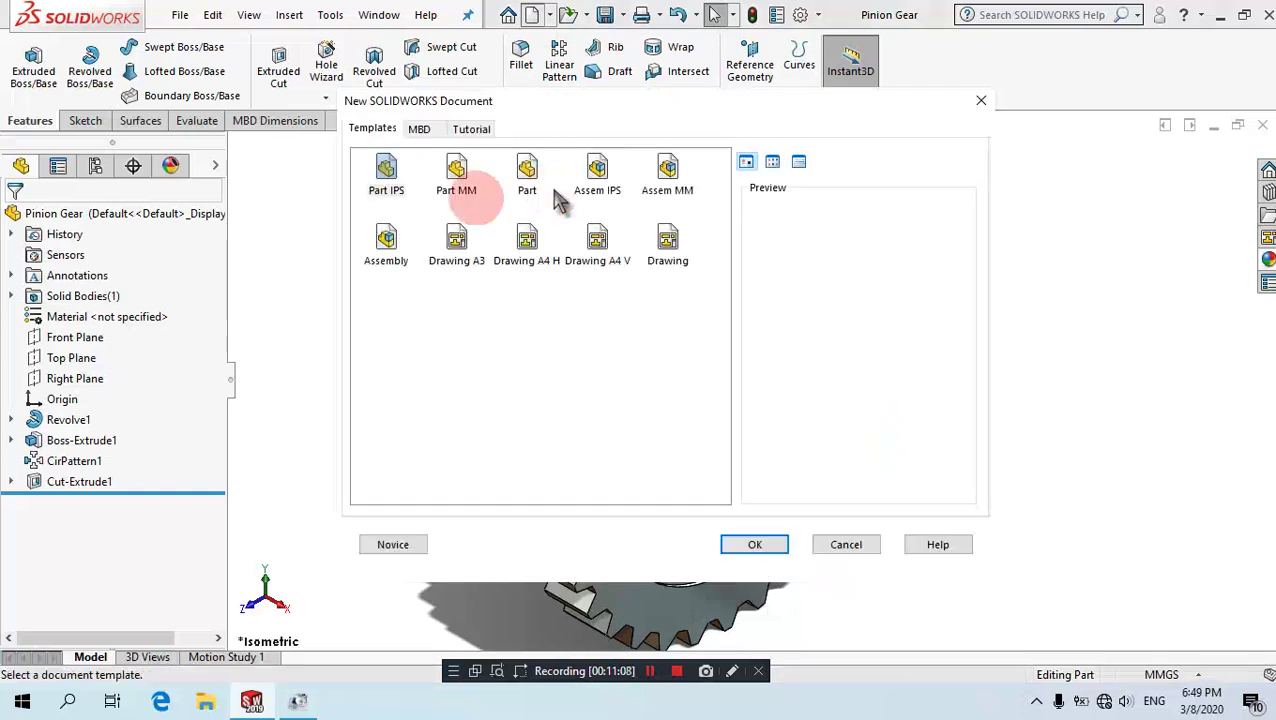
click(458, 178)
click(768, 544)
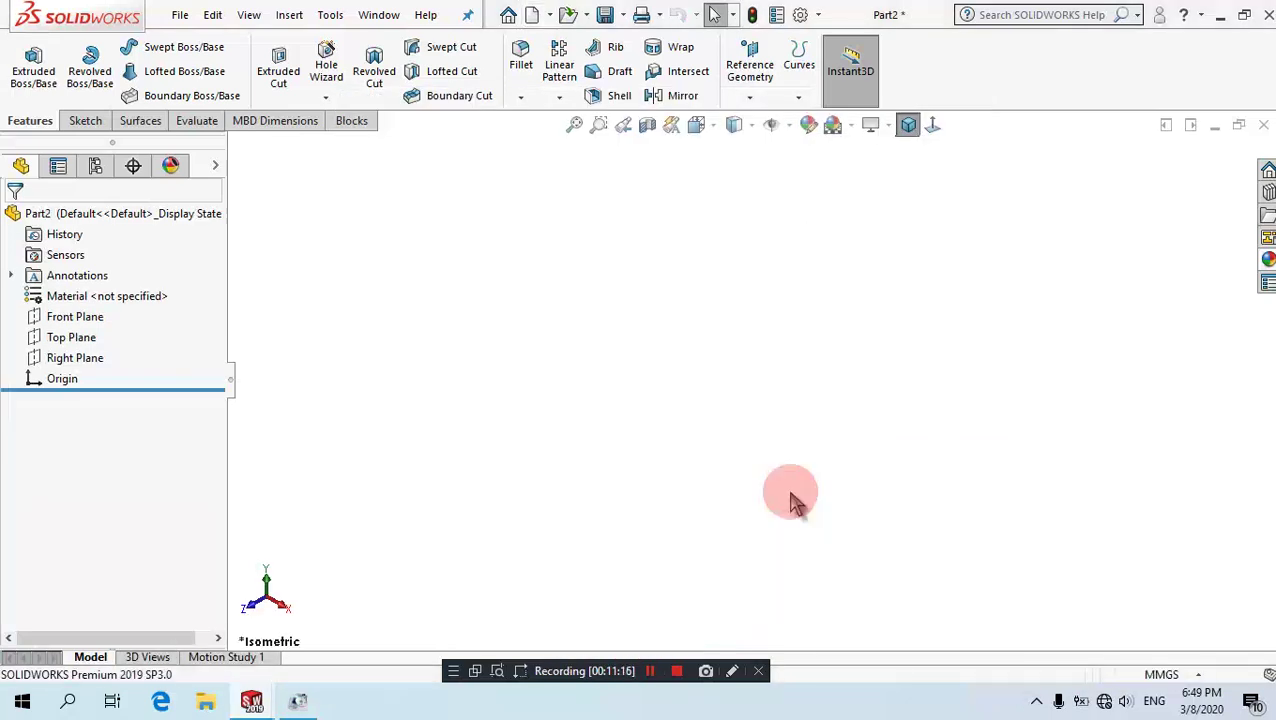
click(85, 120)
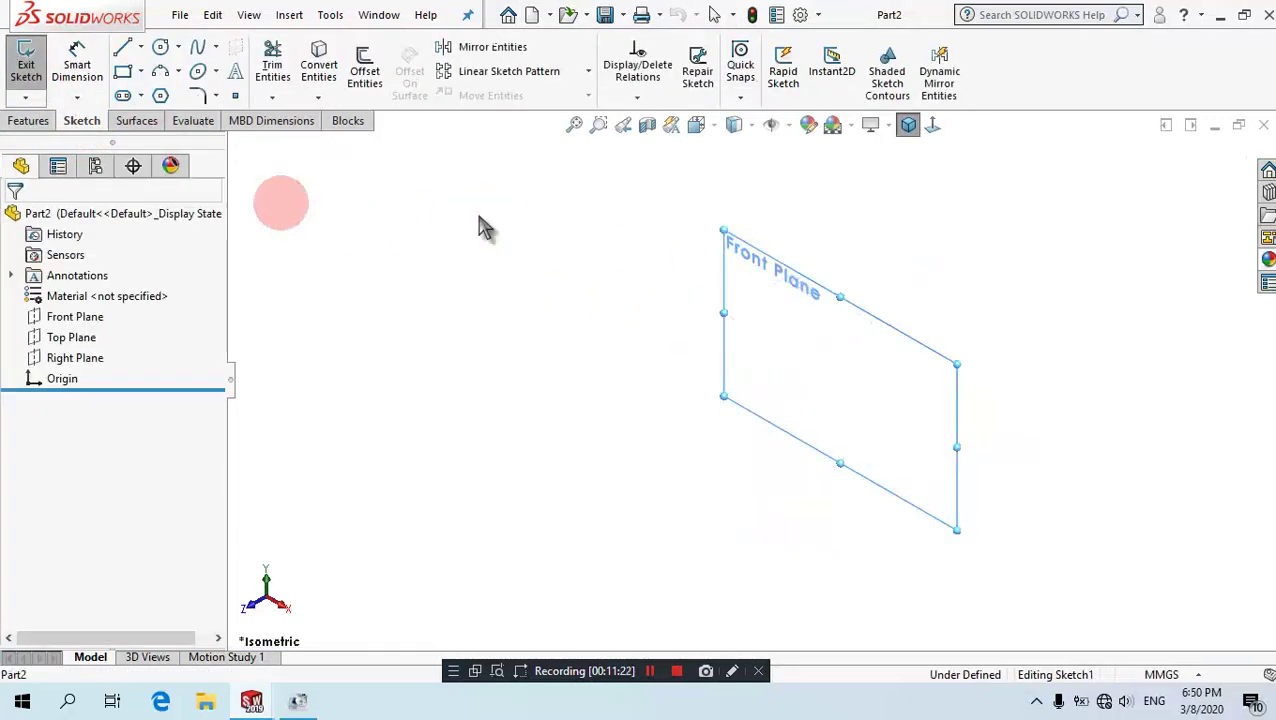
Draw a centre-point rectangle on the origin and dimension its height to 15 mm.
click(142, 73)
click(175, 117)
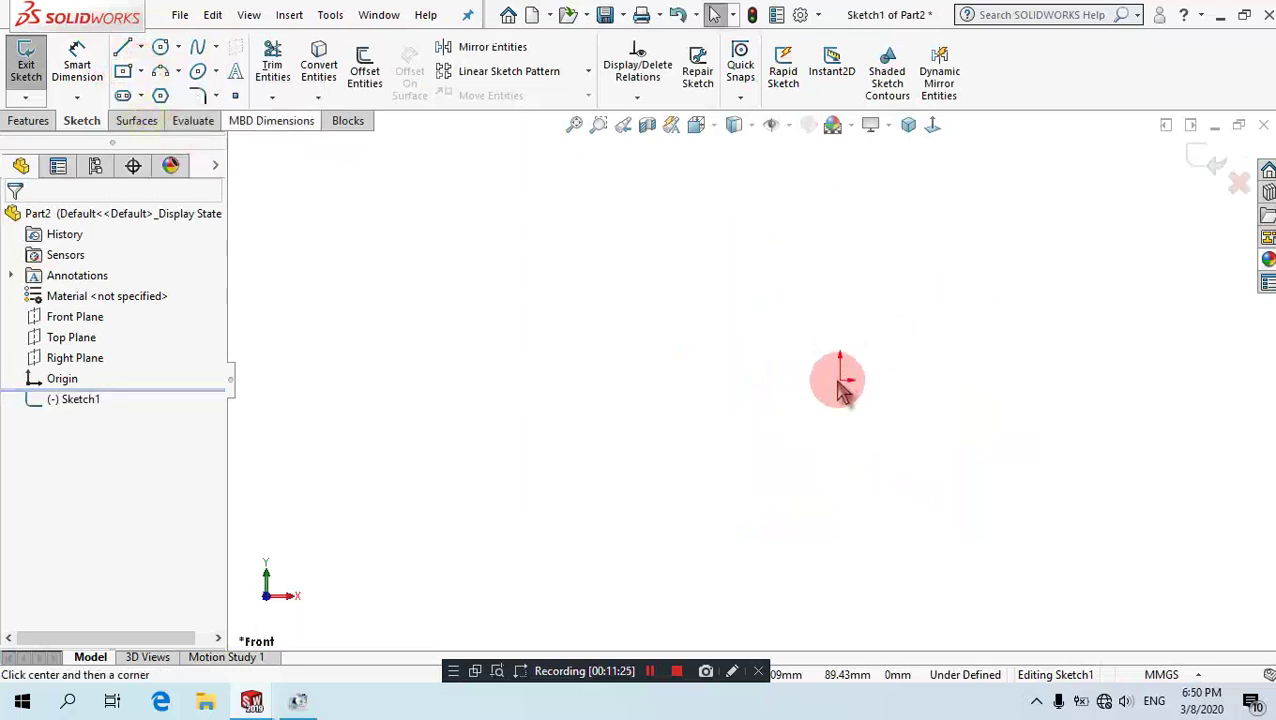
drag(841, 382, 1033, 236)
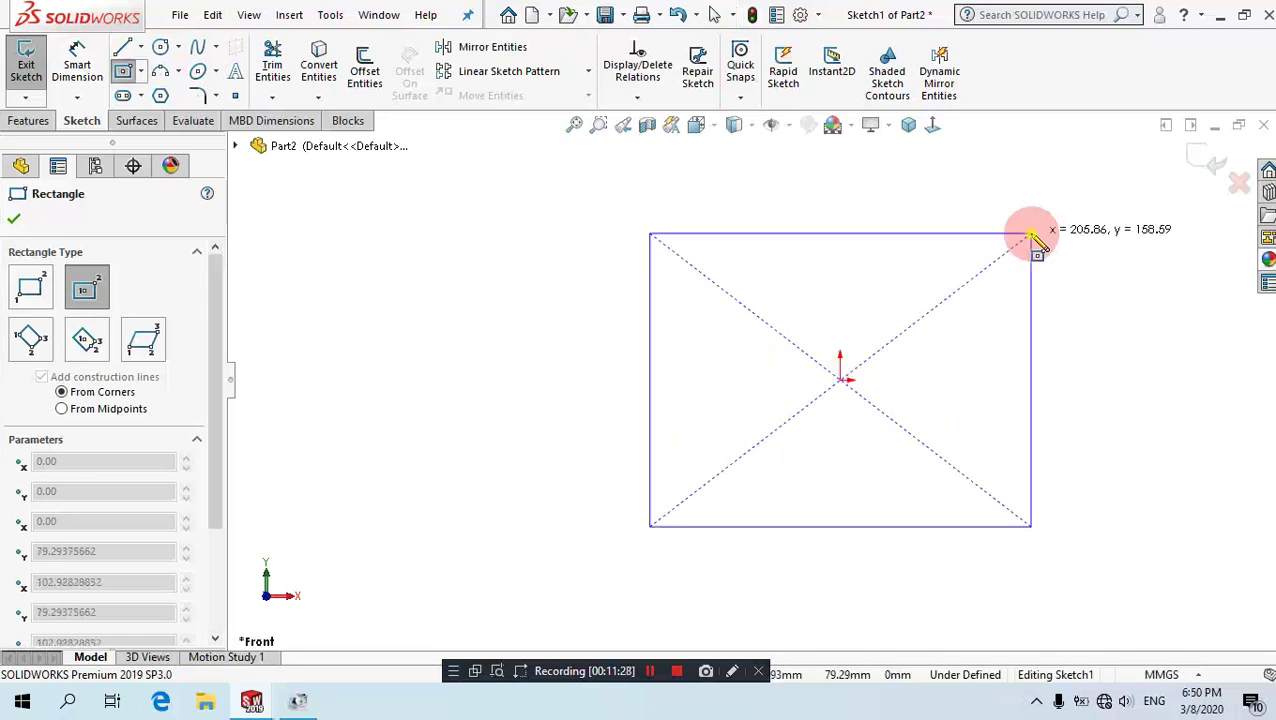
click(77, 62)
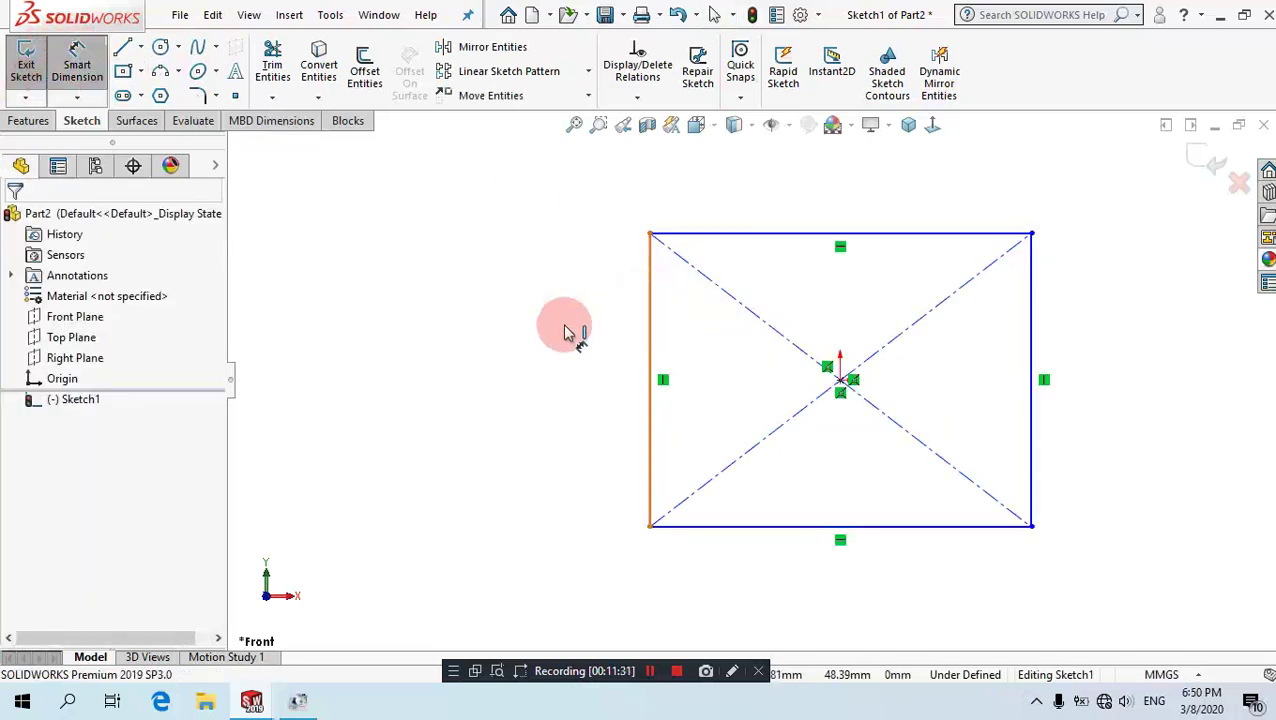
click(650, 330)
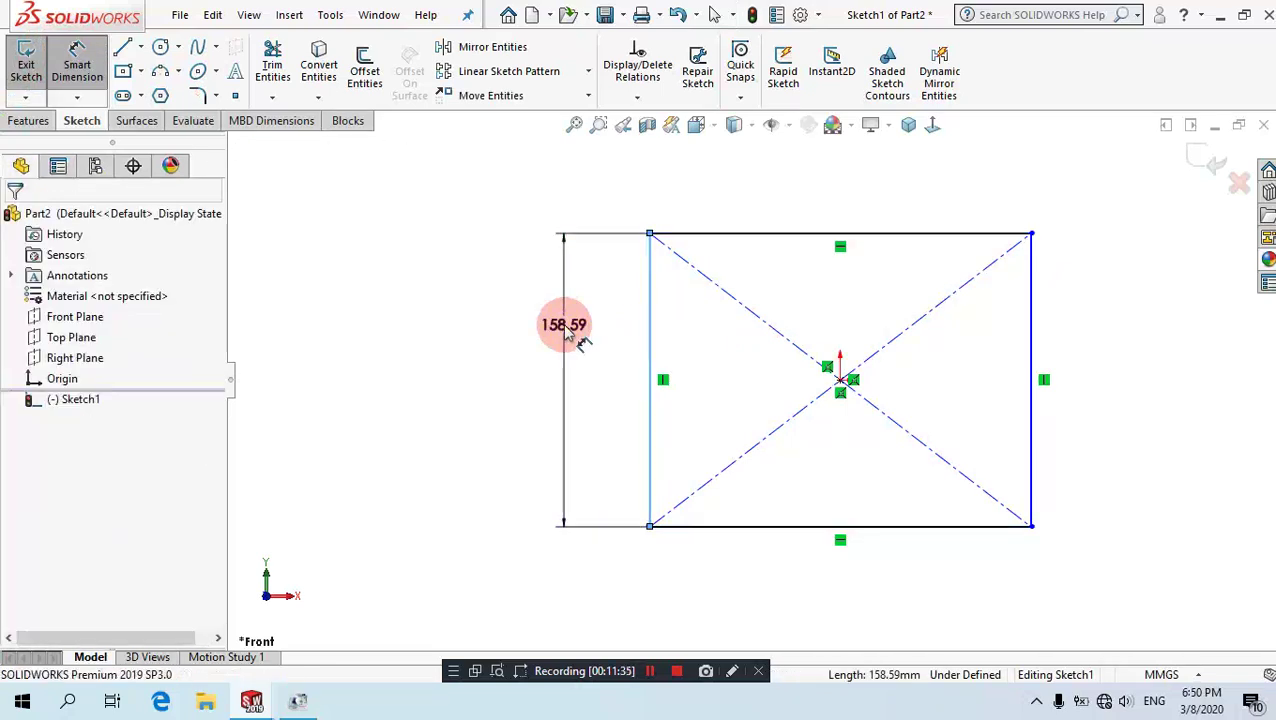
click(565, 330)
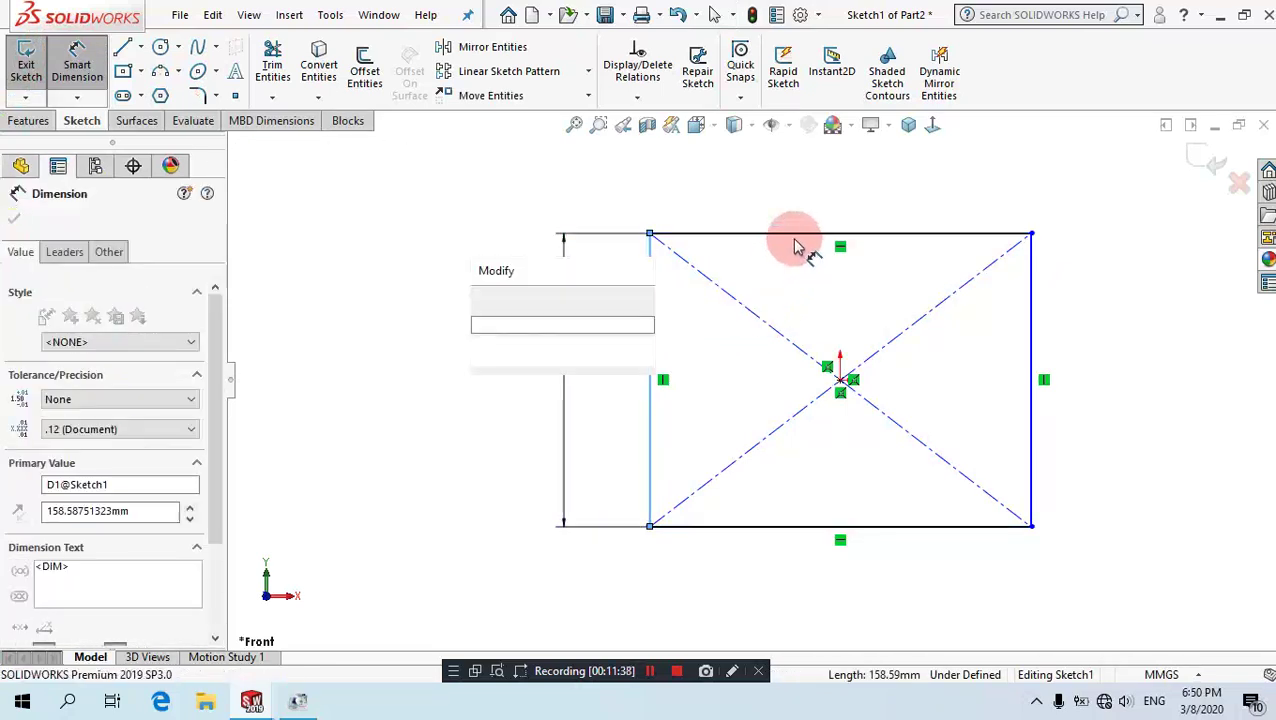
text(15)
key(Return)
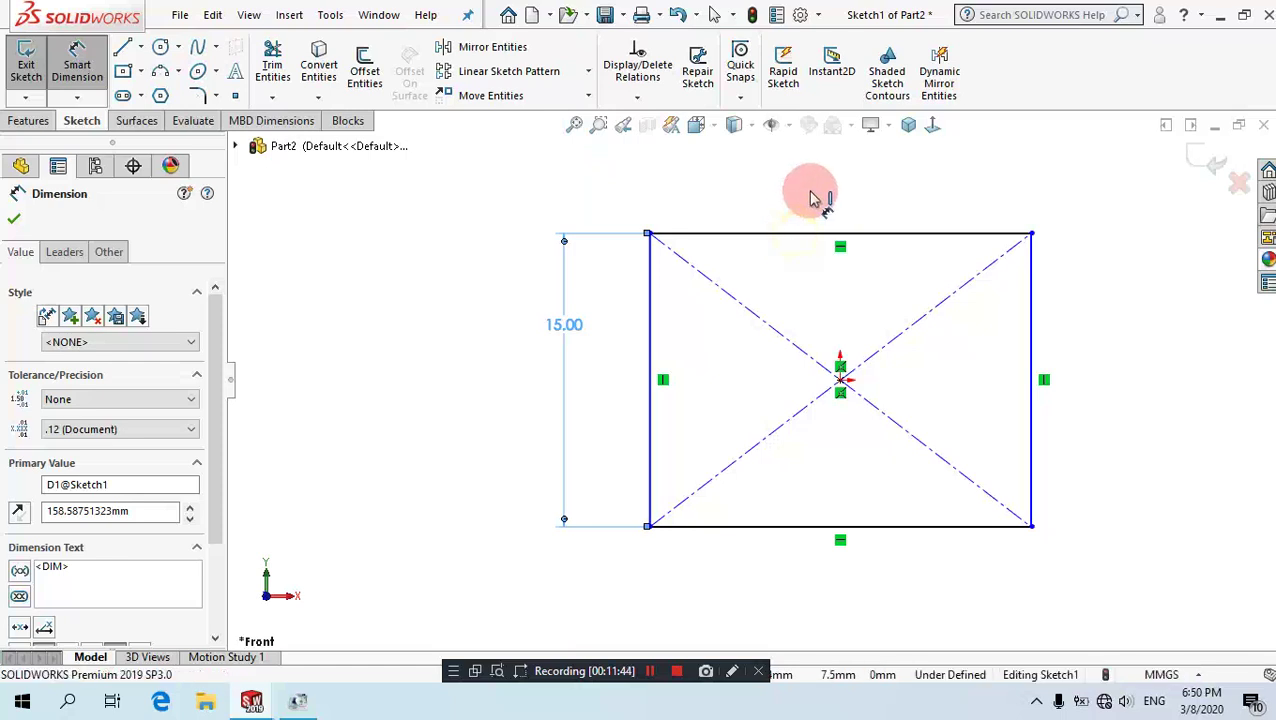
Dimension the rectangle's top edge, changing the width from 19.47 to 25 mm.
click(812, 197)
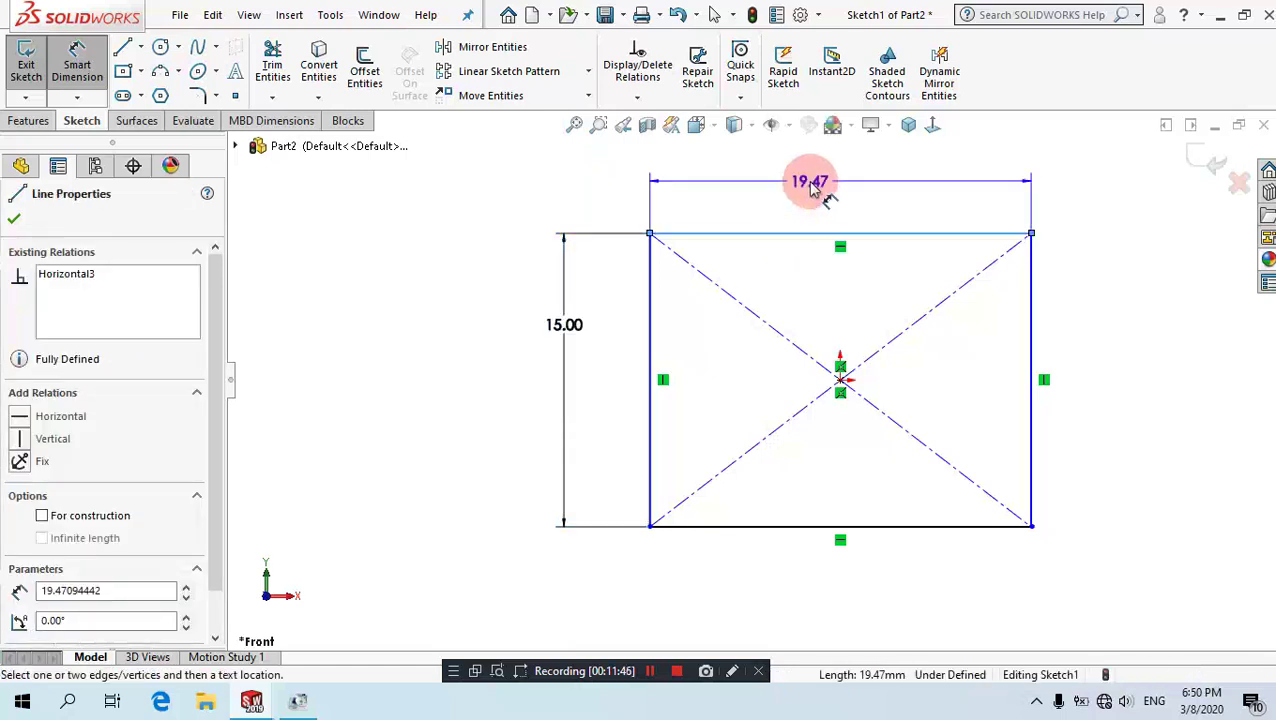
click(813, 190)
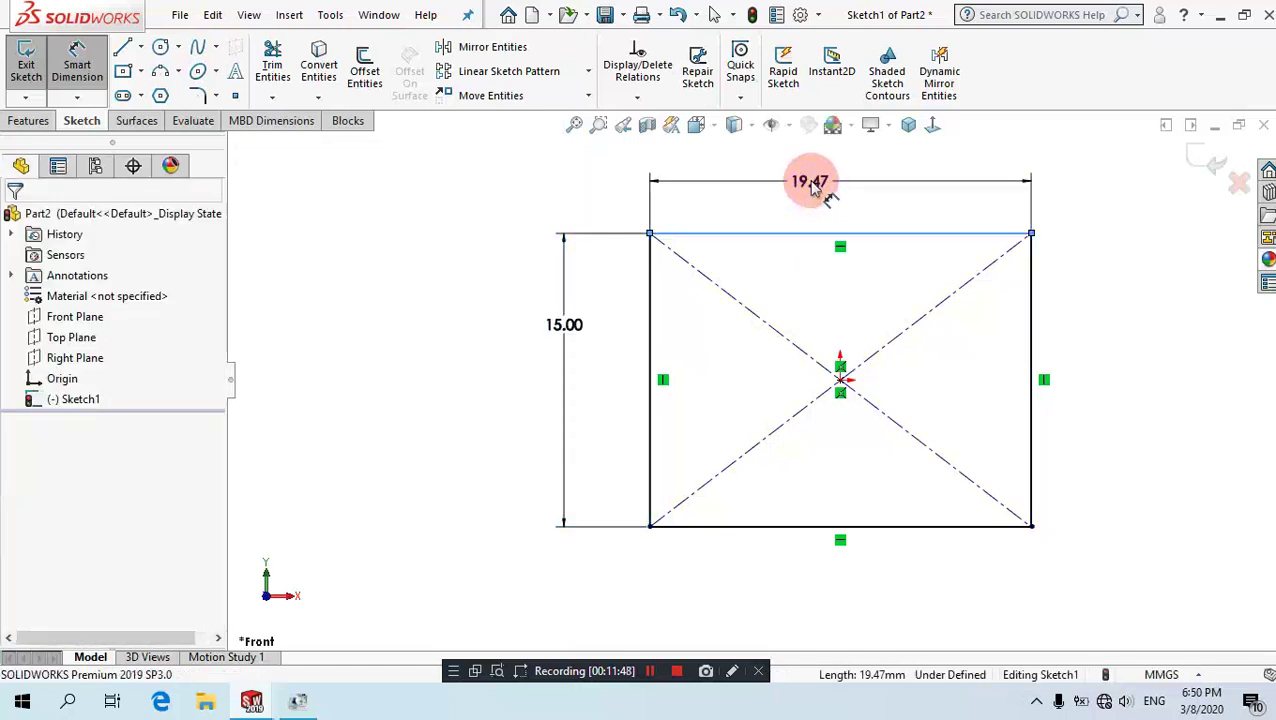
double_click(815, 186)
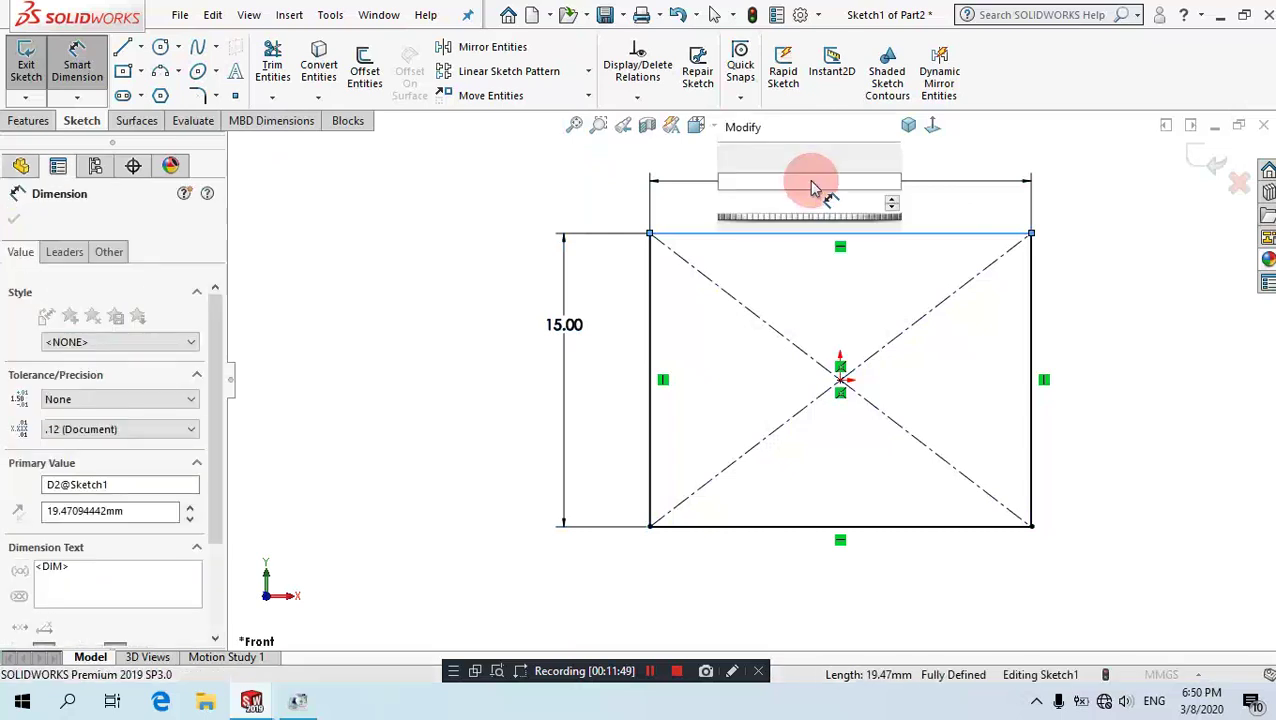
text(25)
click(813, 187)
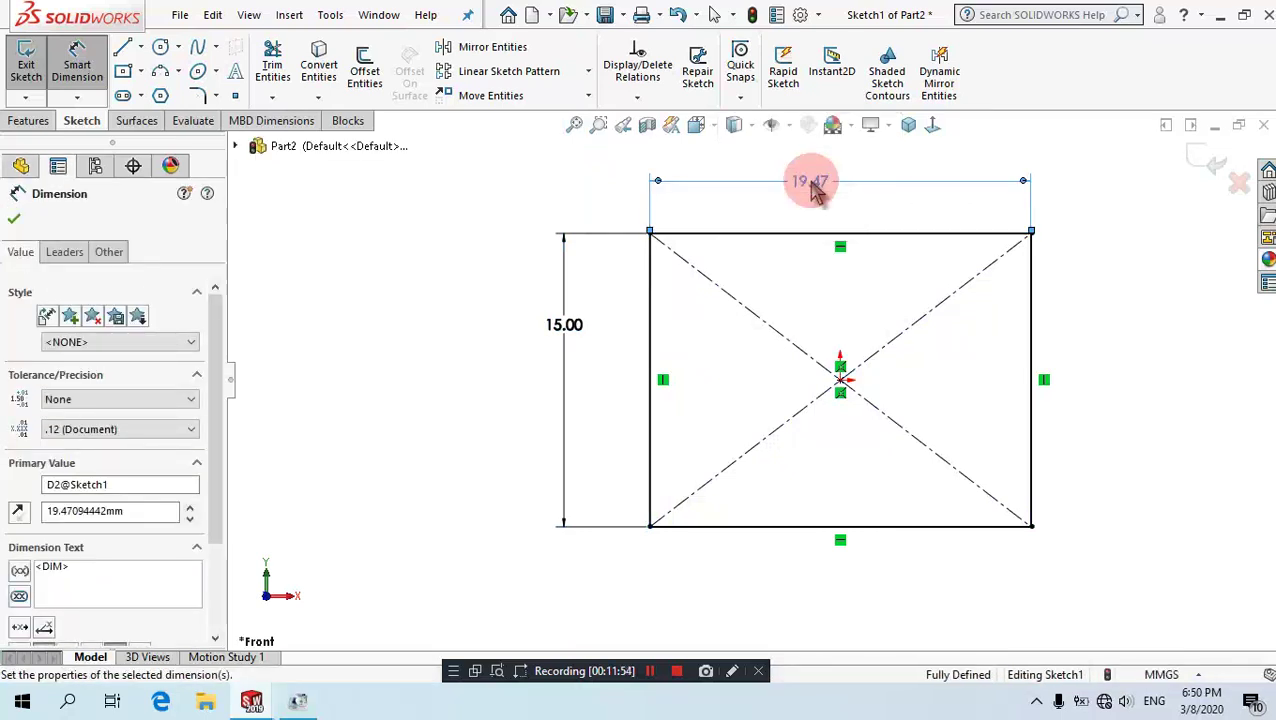
click(62, 200)
click(32, 121)
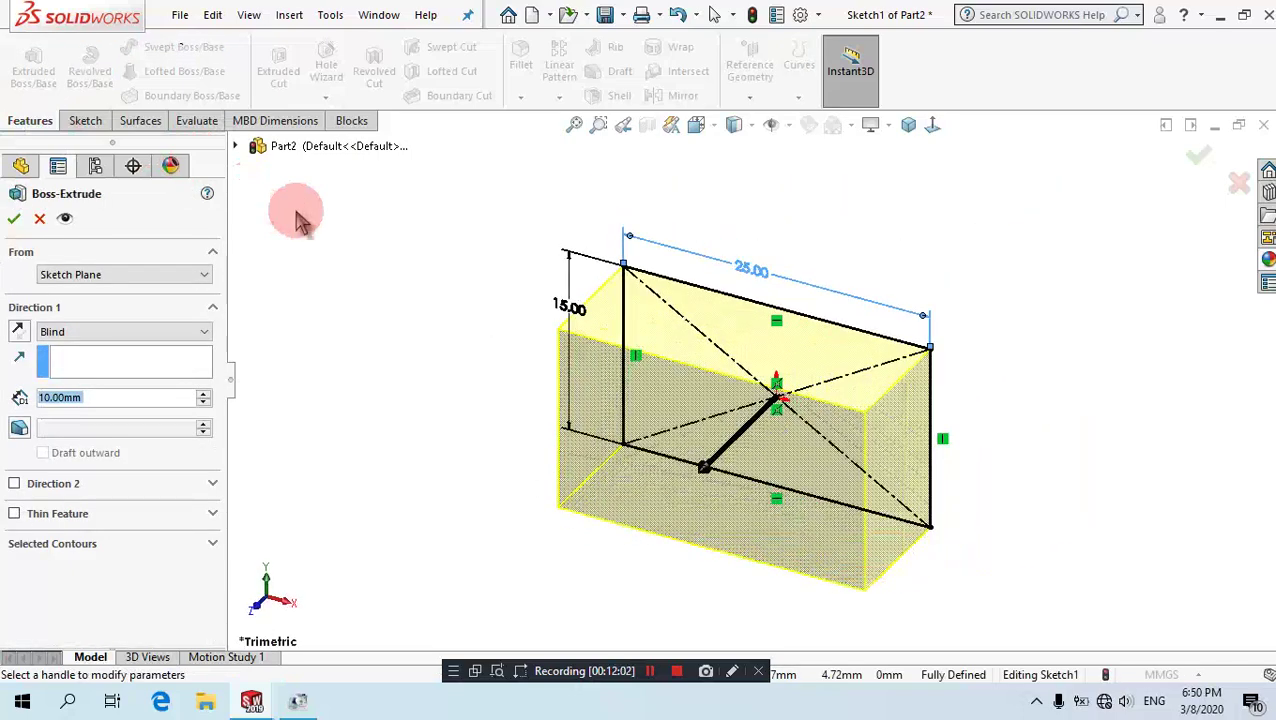
Extrude the rectangle Mid Plane to 120 mm and zoom to fit the bar.
click(152, 333)
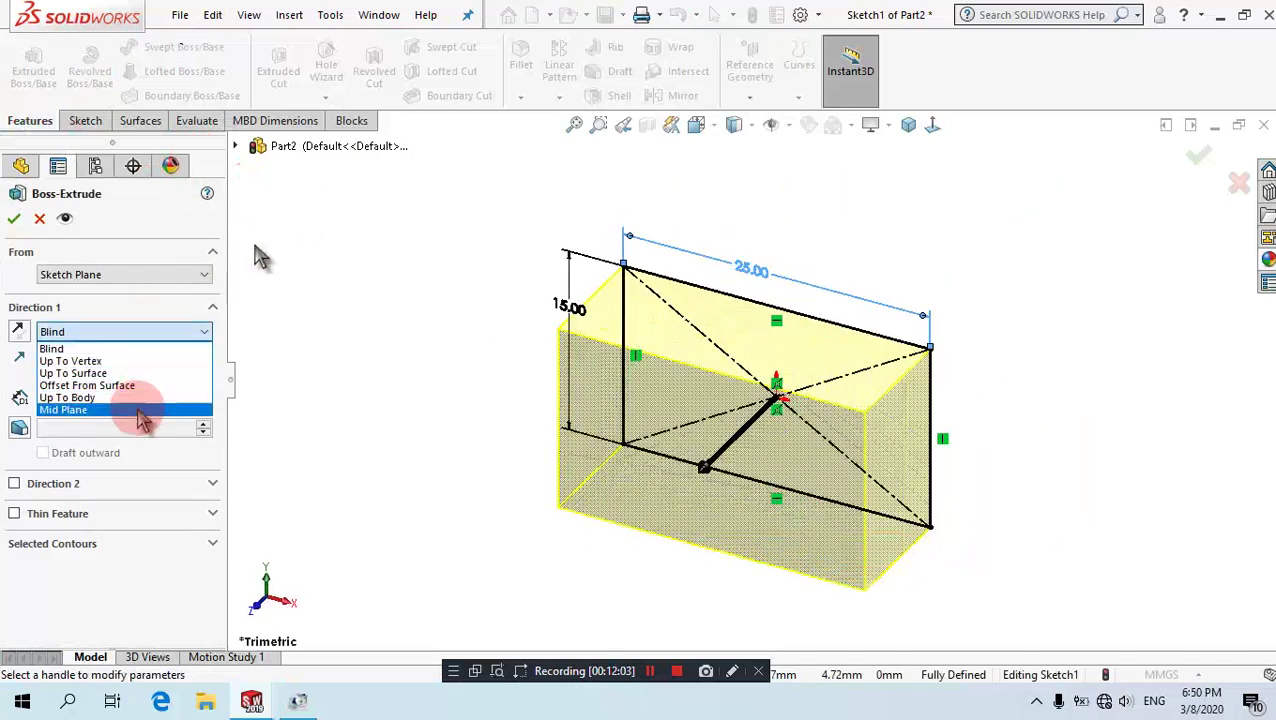
click(138, 405)
click(134, 399)
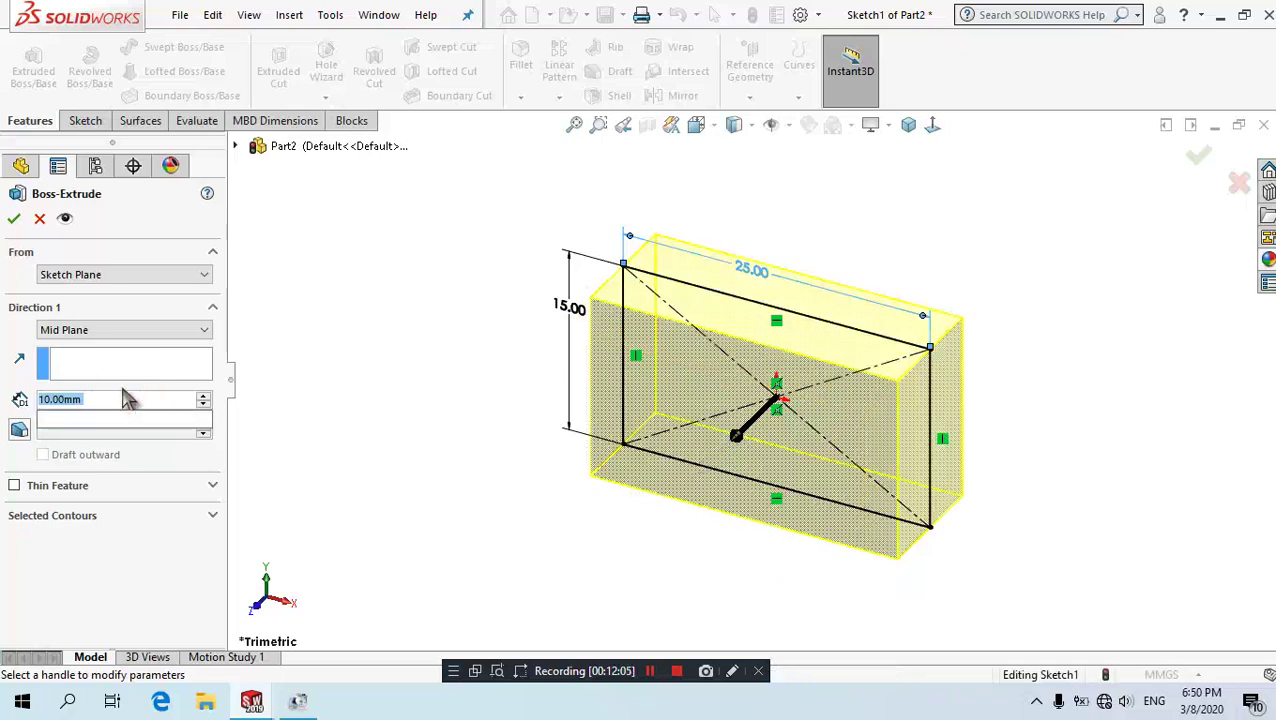
text(12)
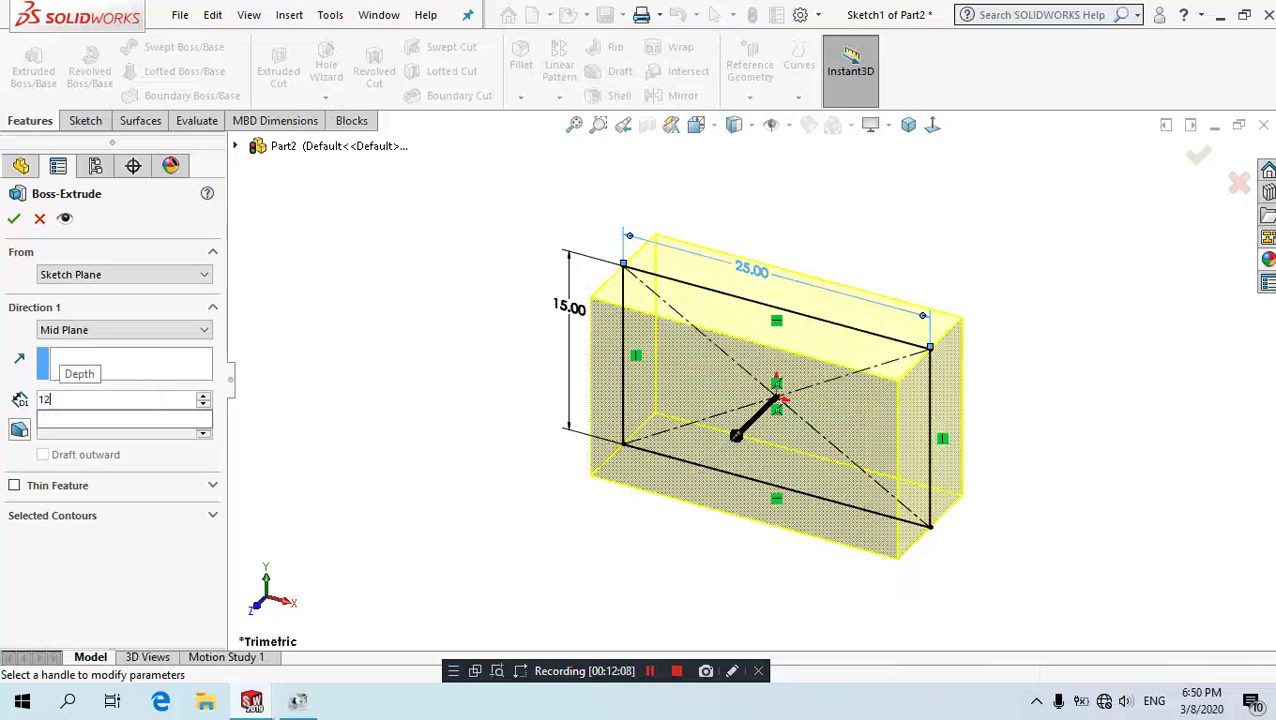
text(0)
click(14, 218)
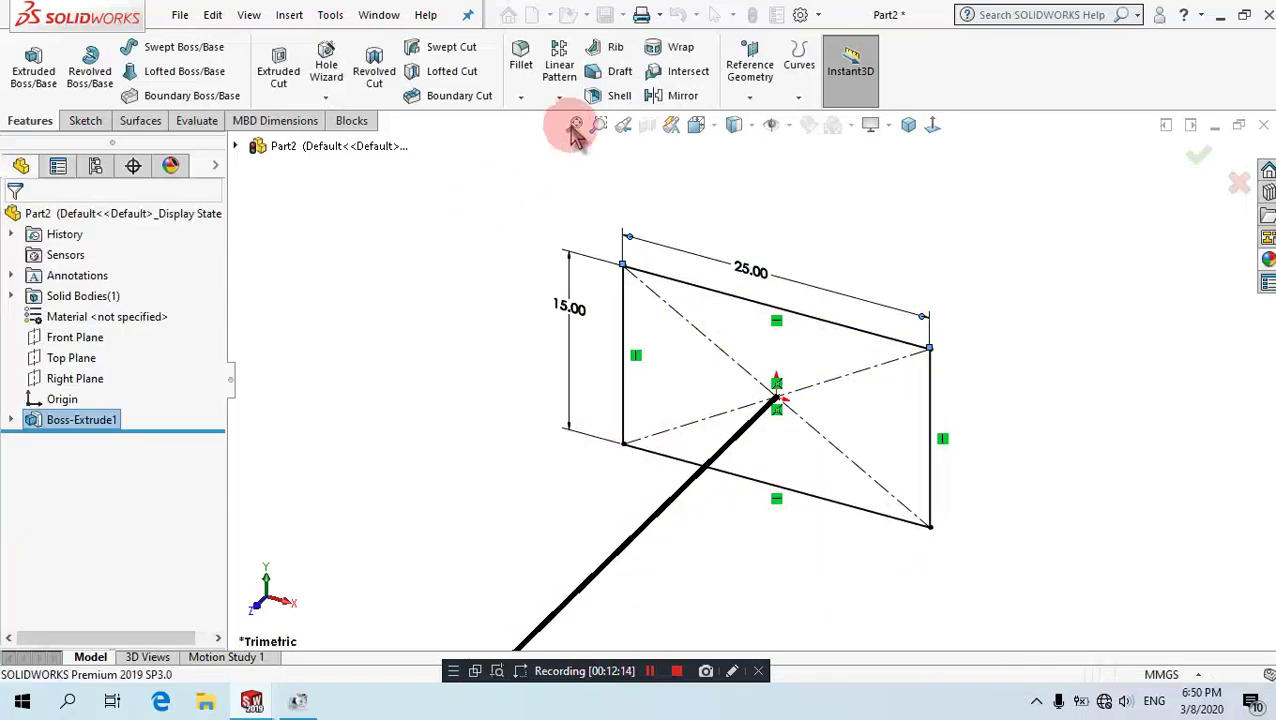
click(558, 250)
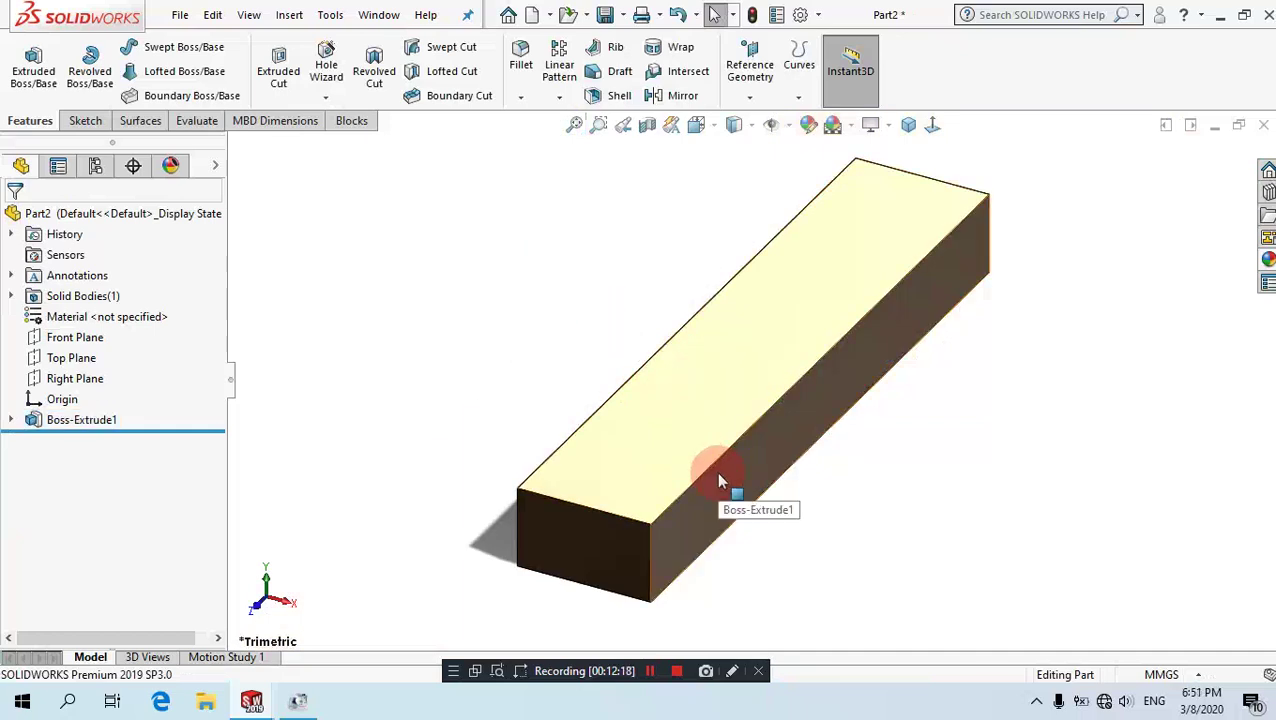
Start Sketch2 on the bar's long side face and zoom in on it.
click(780, 430)
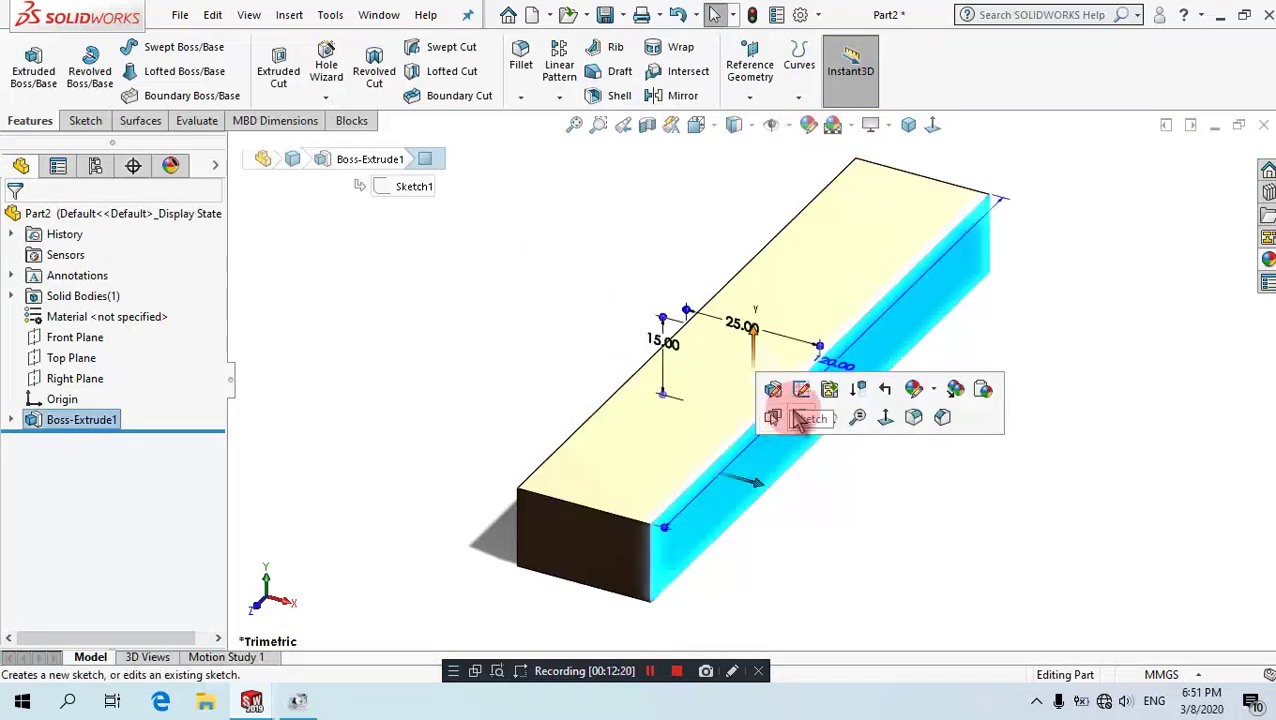
click(804, 414)
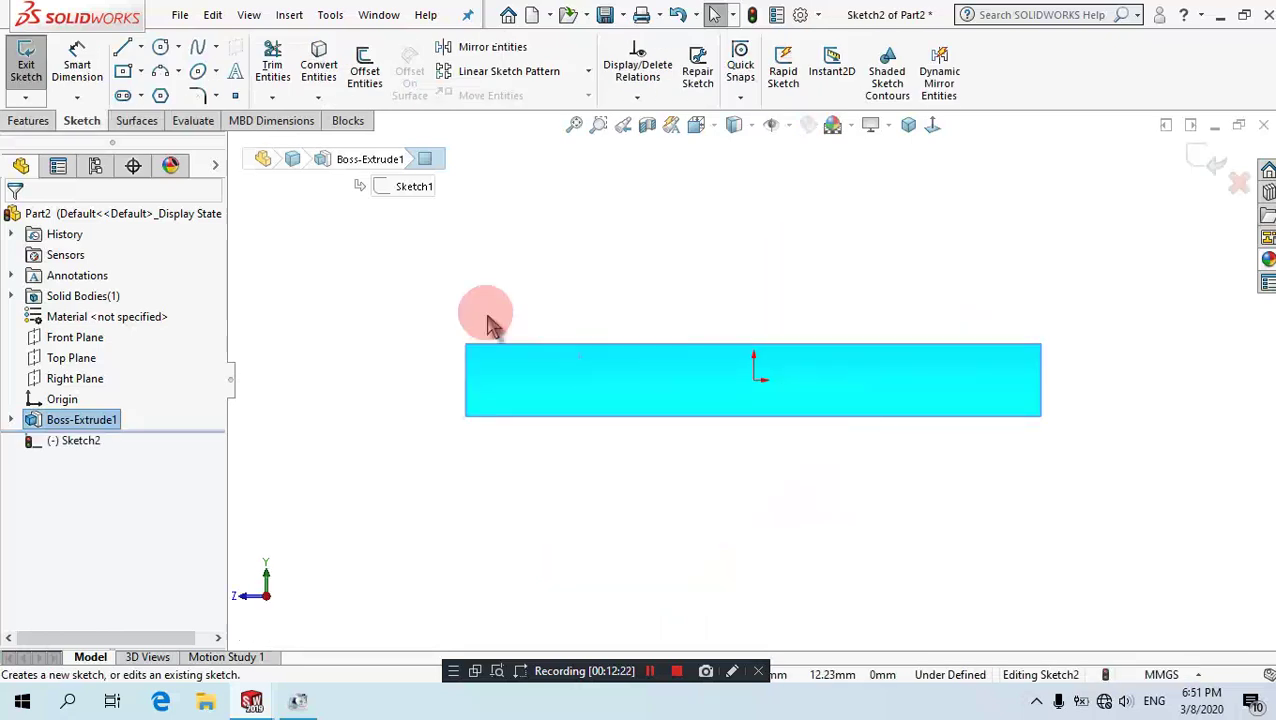
scroll(485, 315, down, 2)
scroll(584, 401, down, 2)
scroll(584, 401, down, 2)
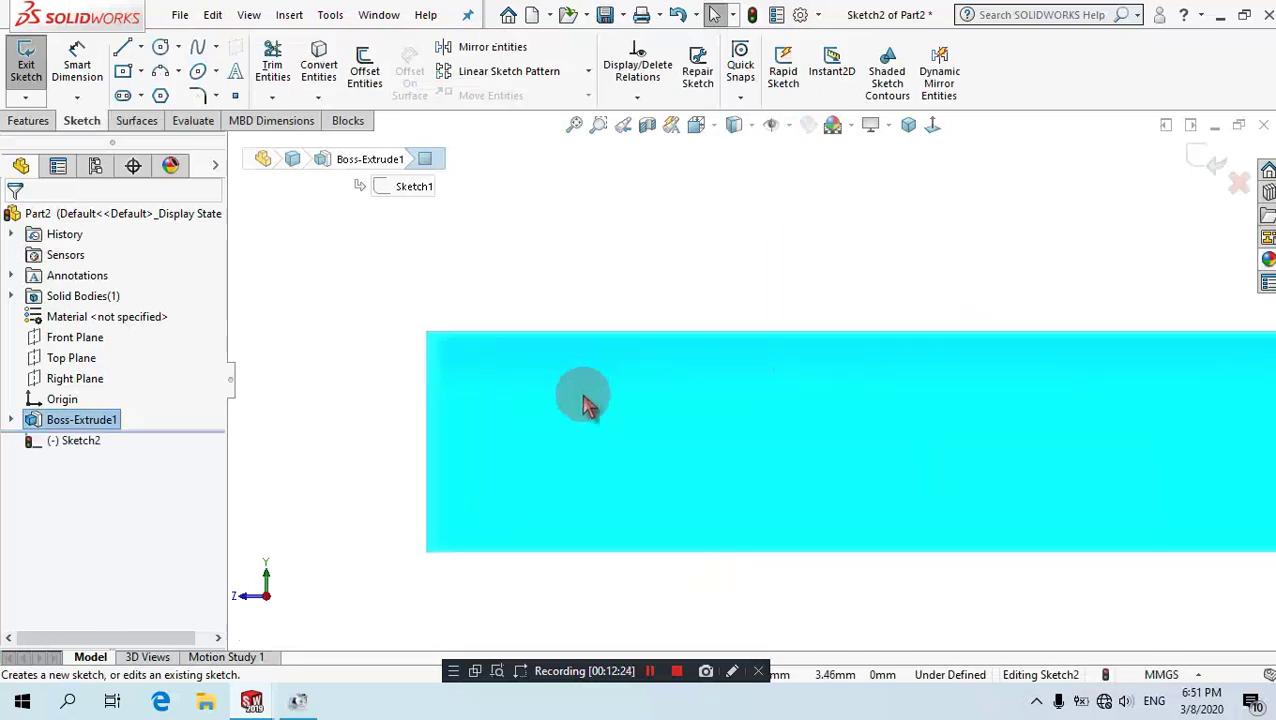
click(122, 47)
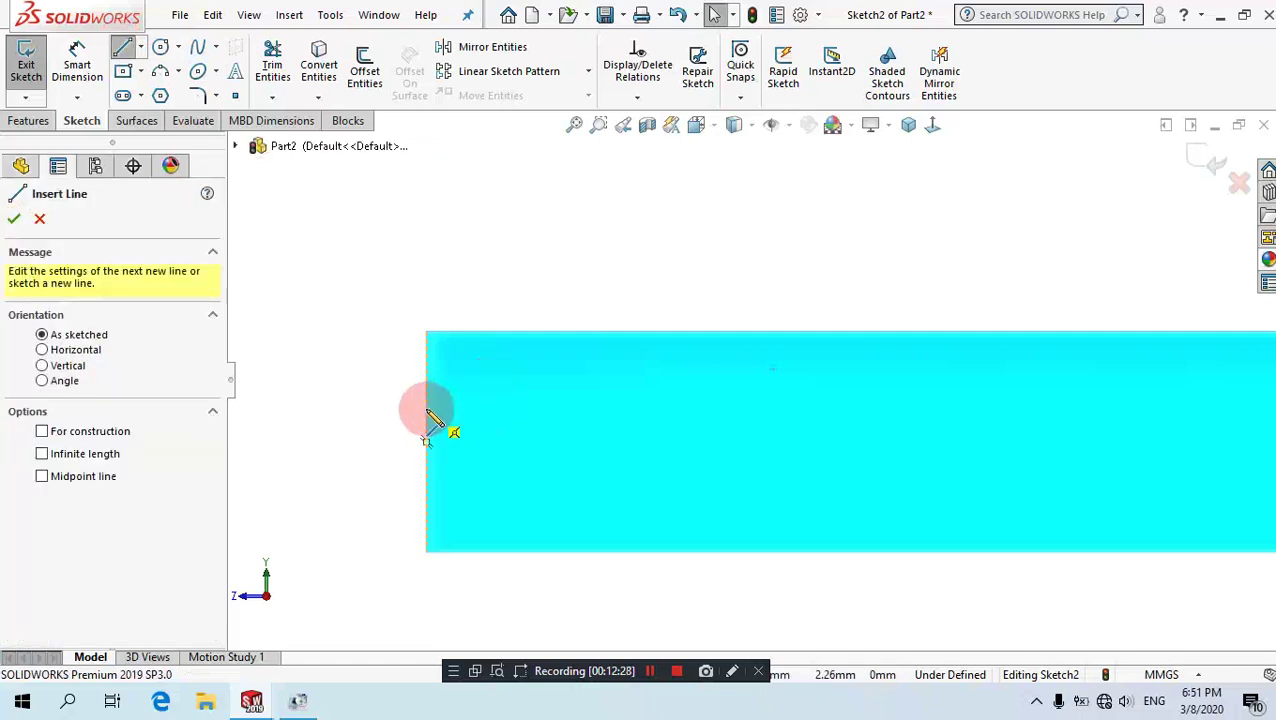
Draw a closed four-line trapezoid tooth outline straddling the face's top-left corner.
click(433, 410)
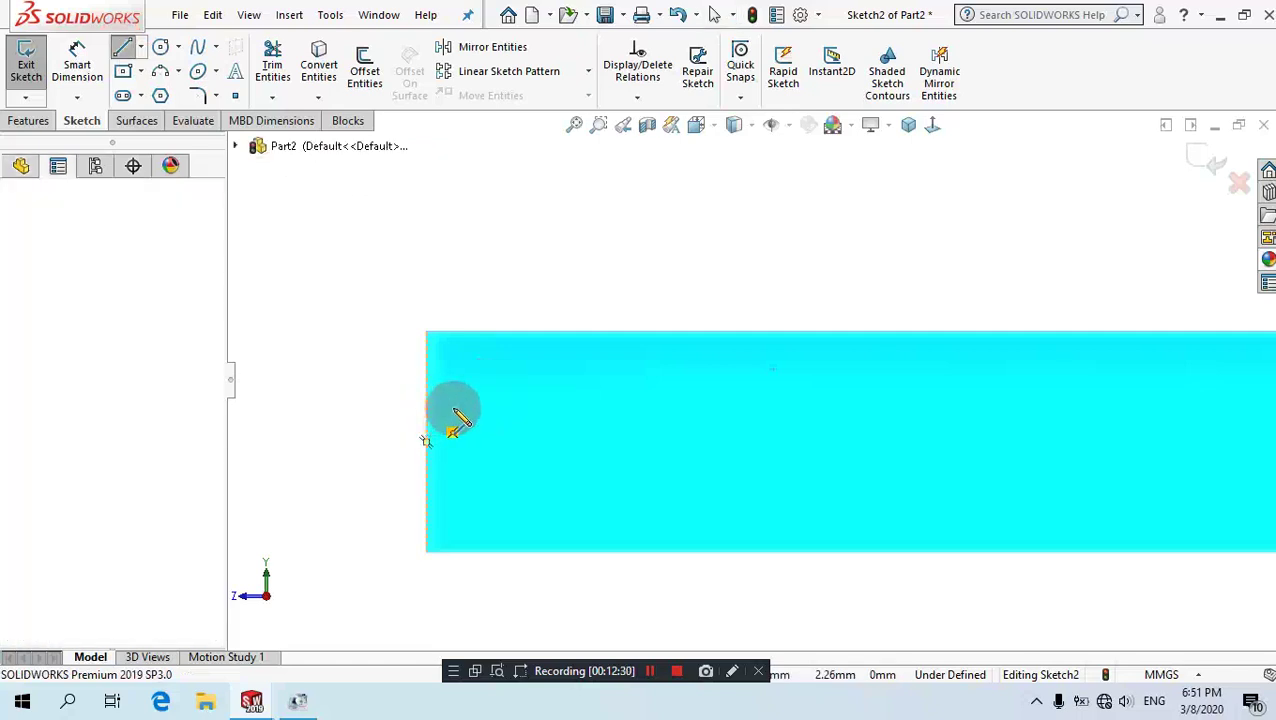
click(491, 334)
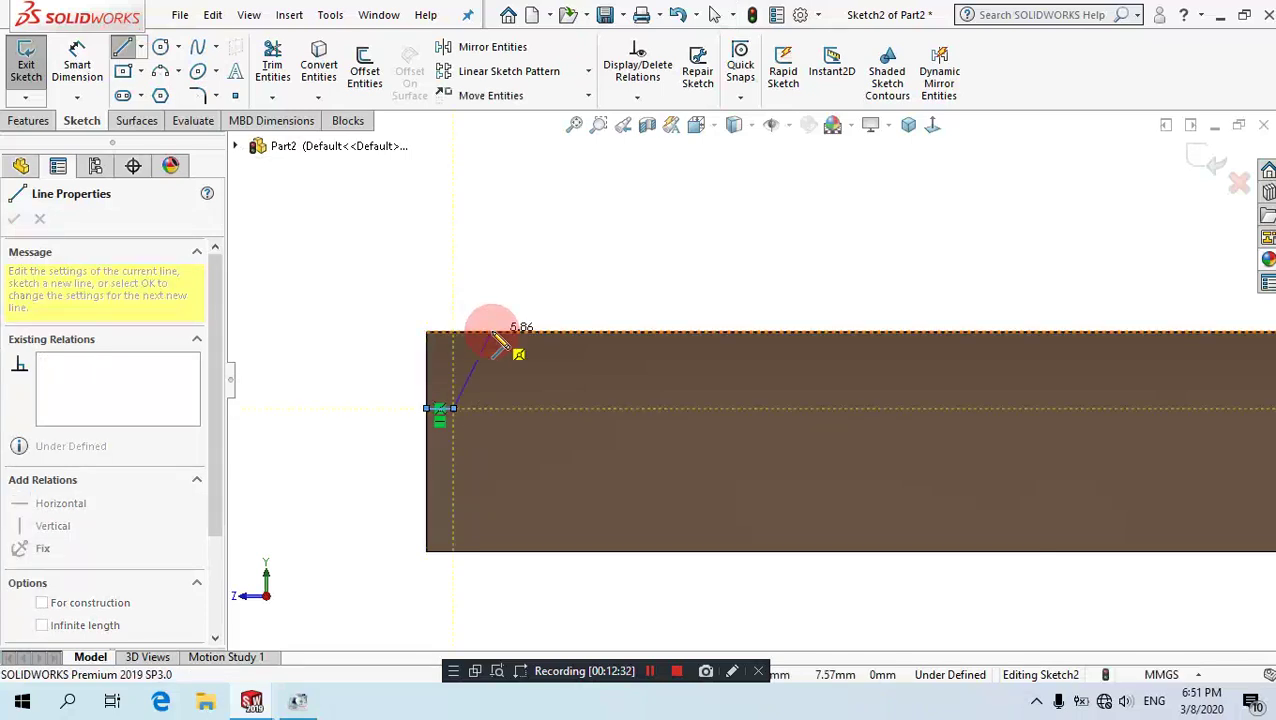
click(355, 333)
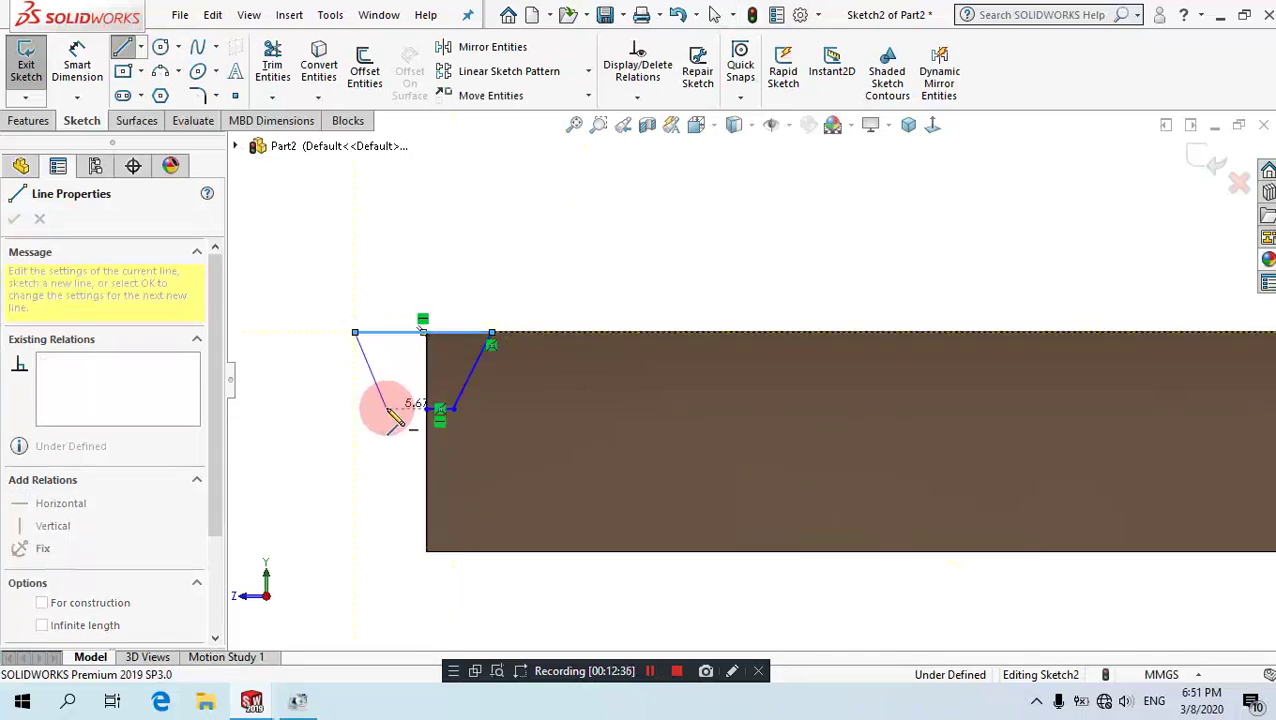
click(387, 408)
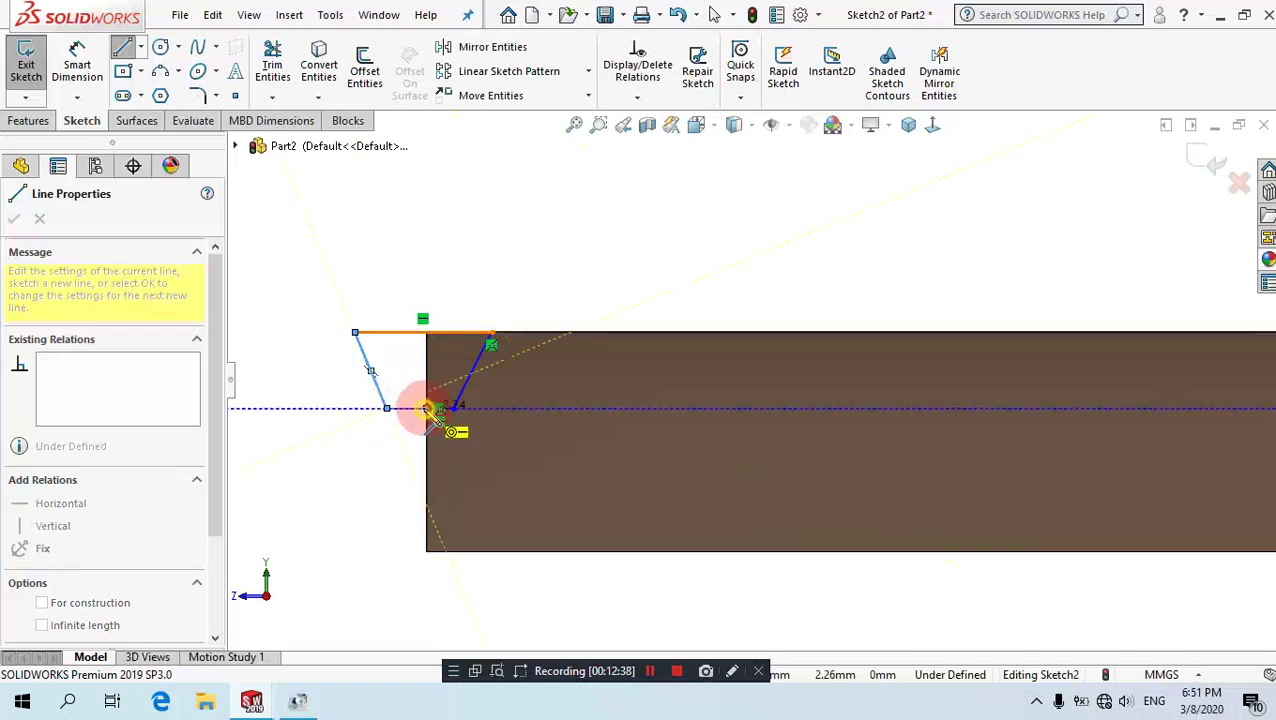
click(426, 408)
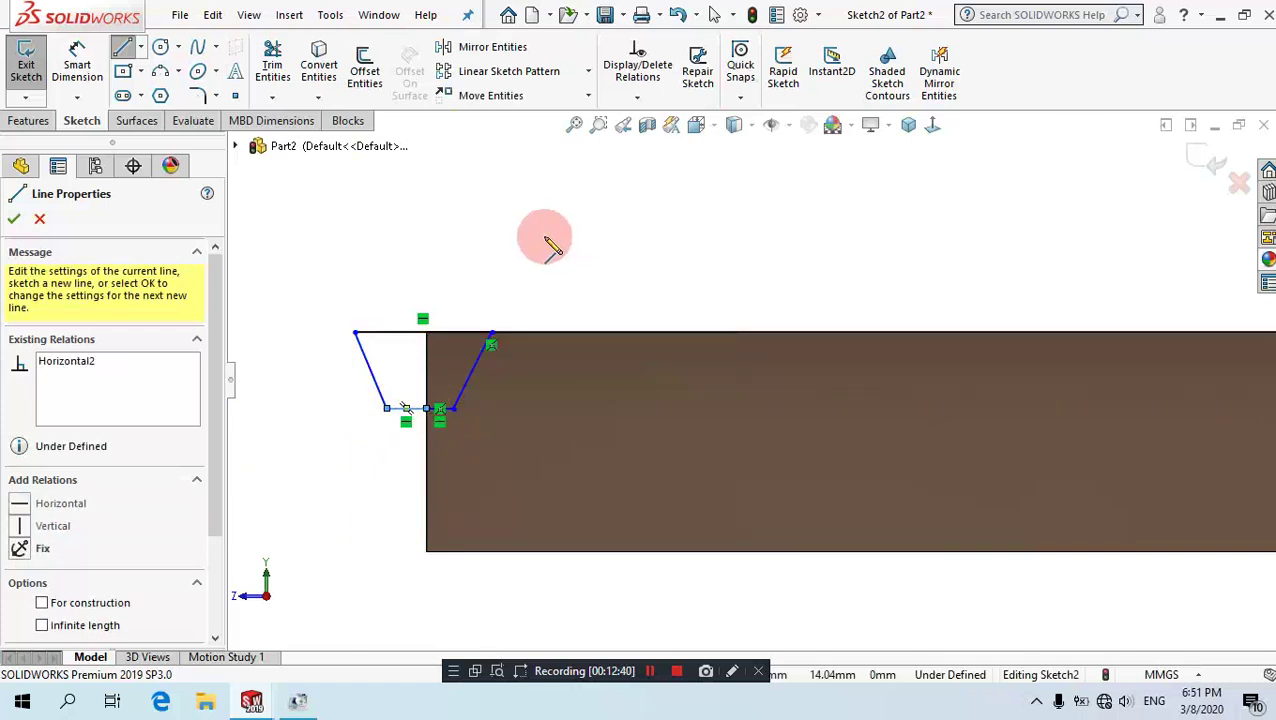
scroll(450, 306, down, 3)
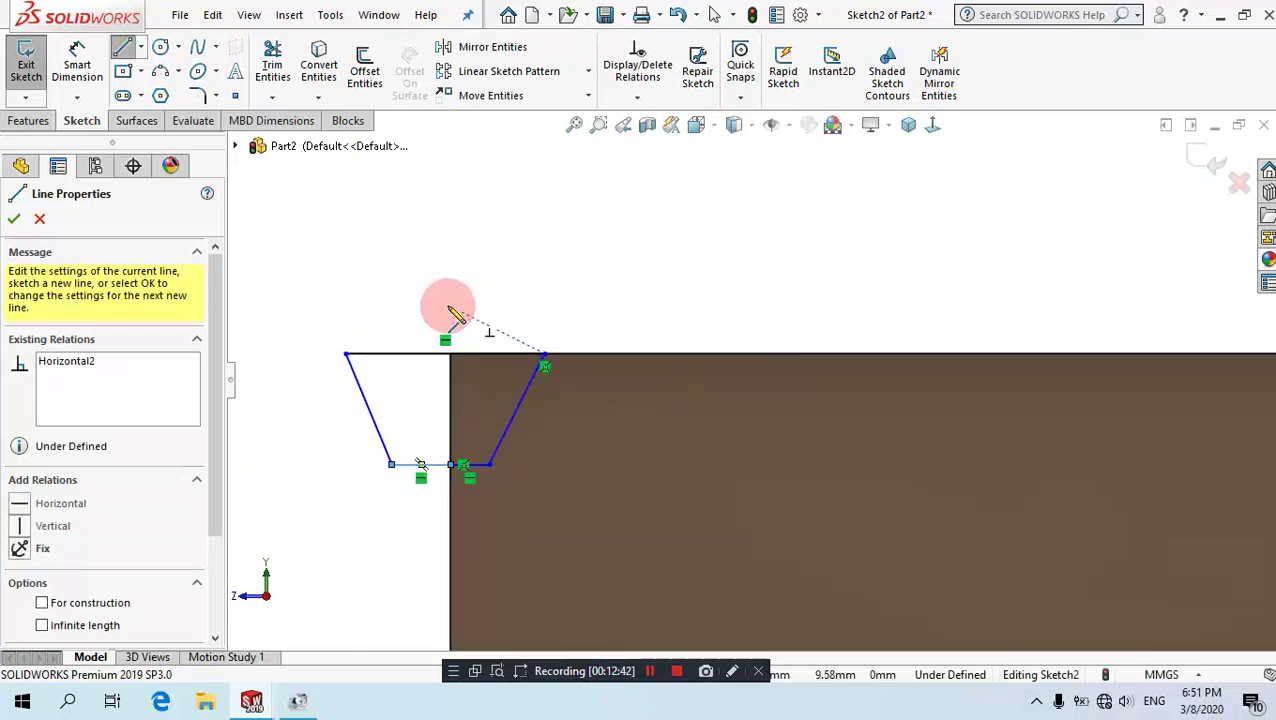
key(Escape)
click(442, 461)
scroll(436, 456, down, 2)
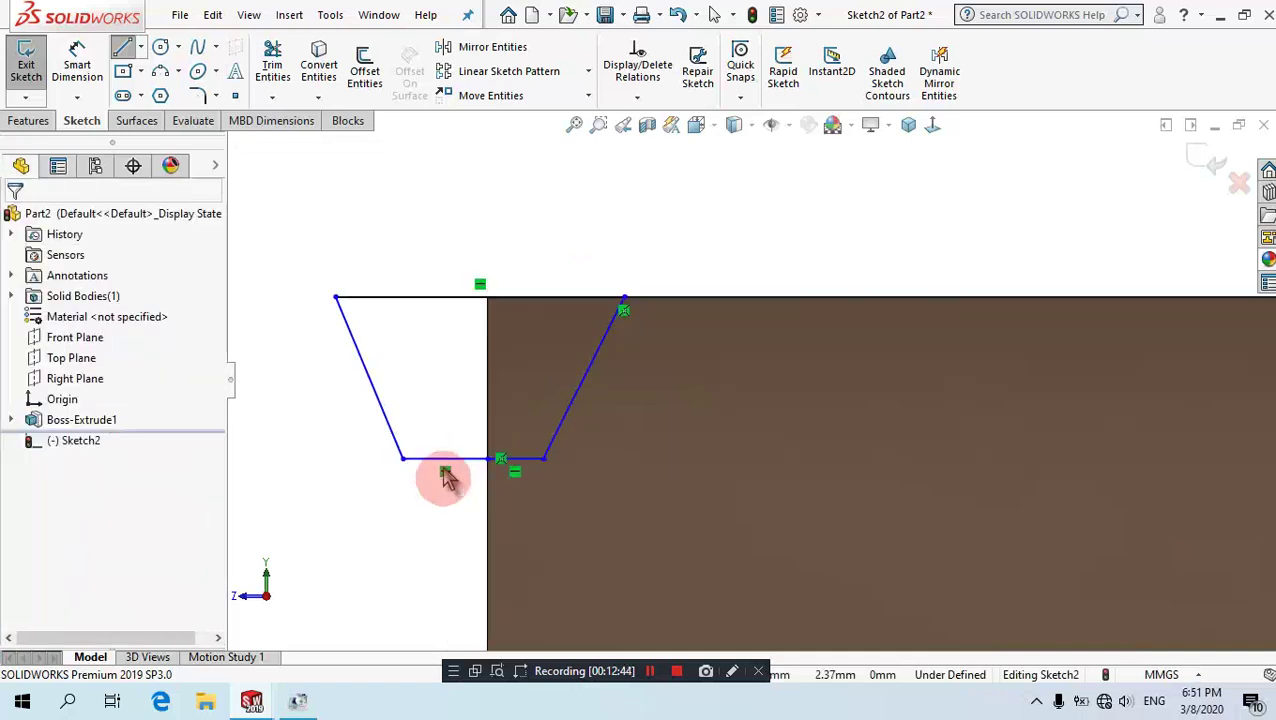
scroll(478, 470, down, 2)
key(Escape)
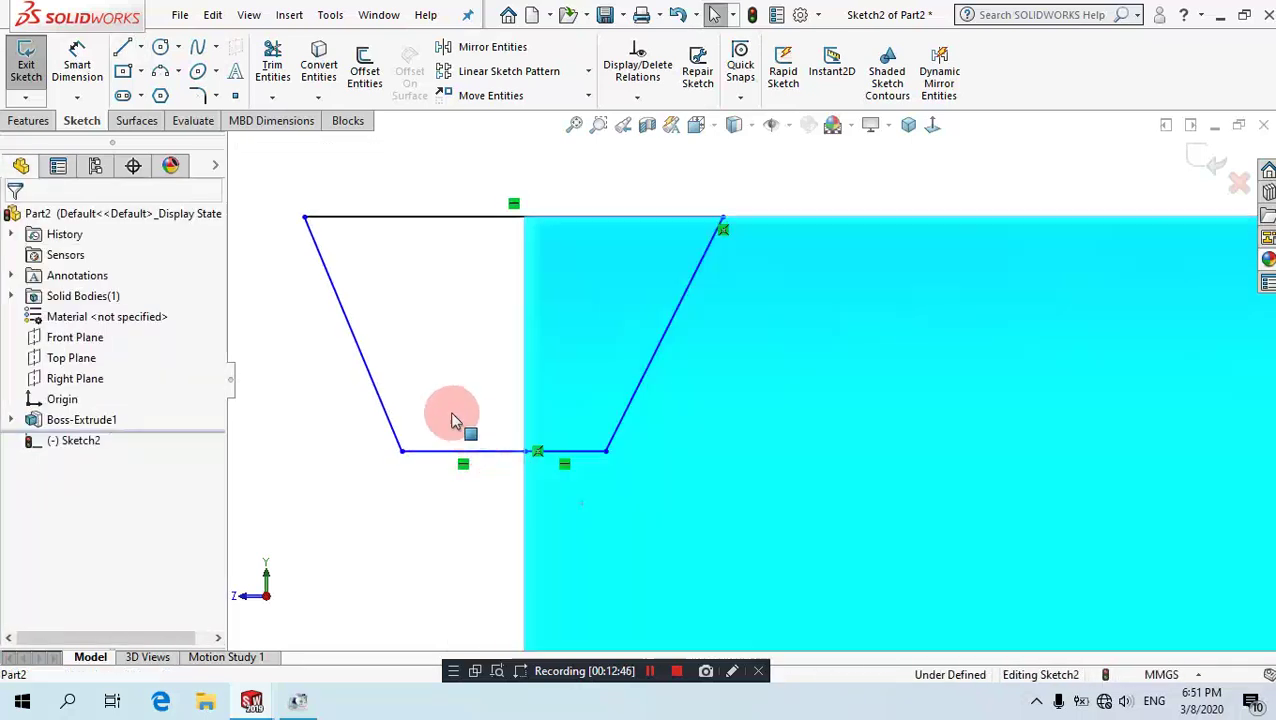
Select both slanted tooth flanks and add an Equal relation between them.
drag(581, 504, 457, 418)
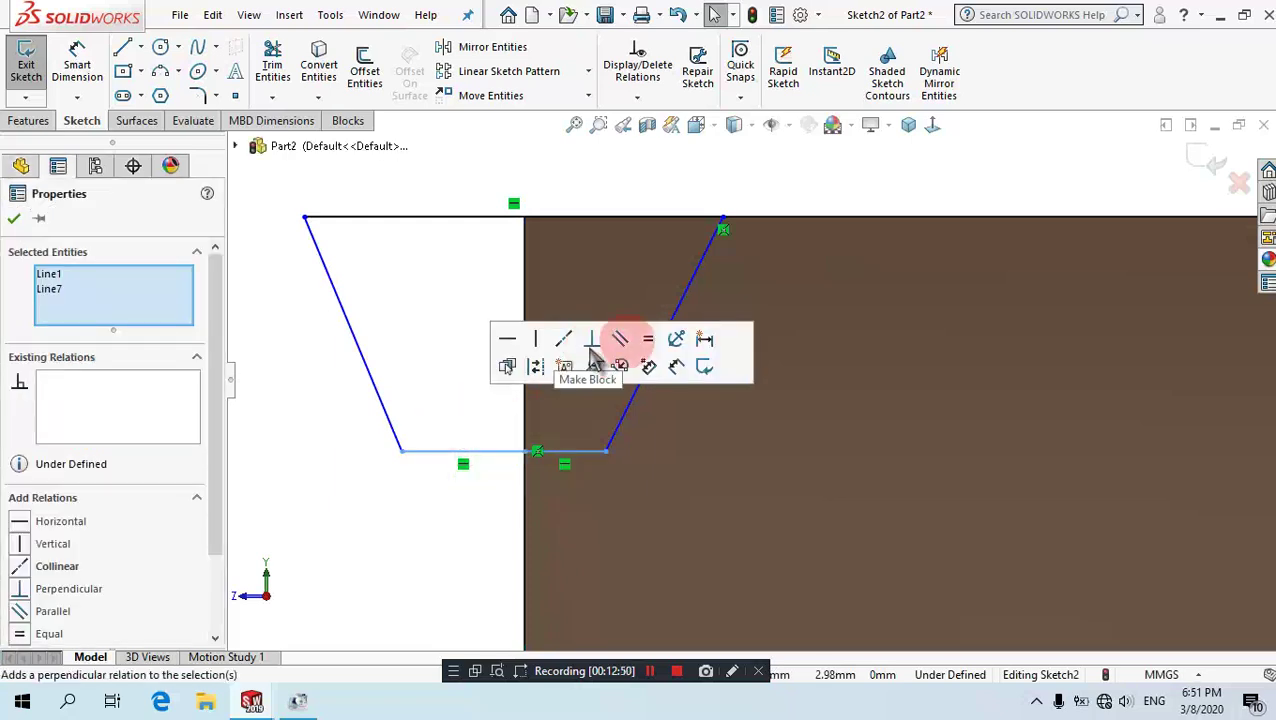
click(648, 345)
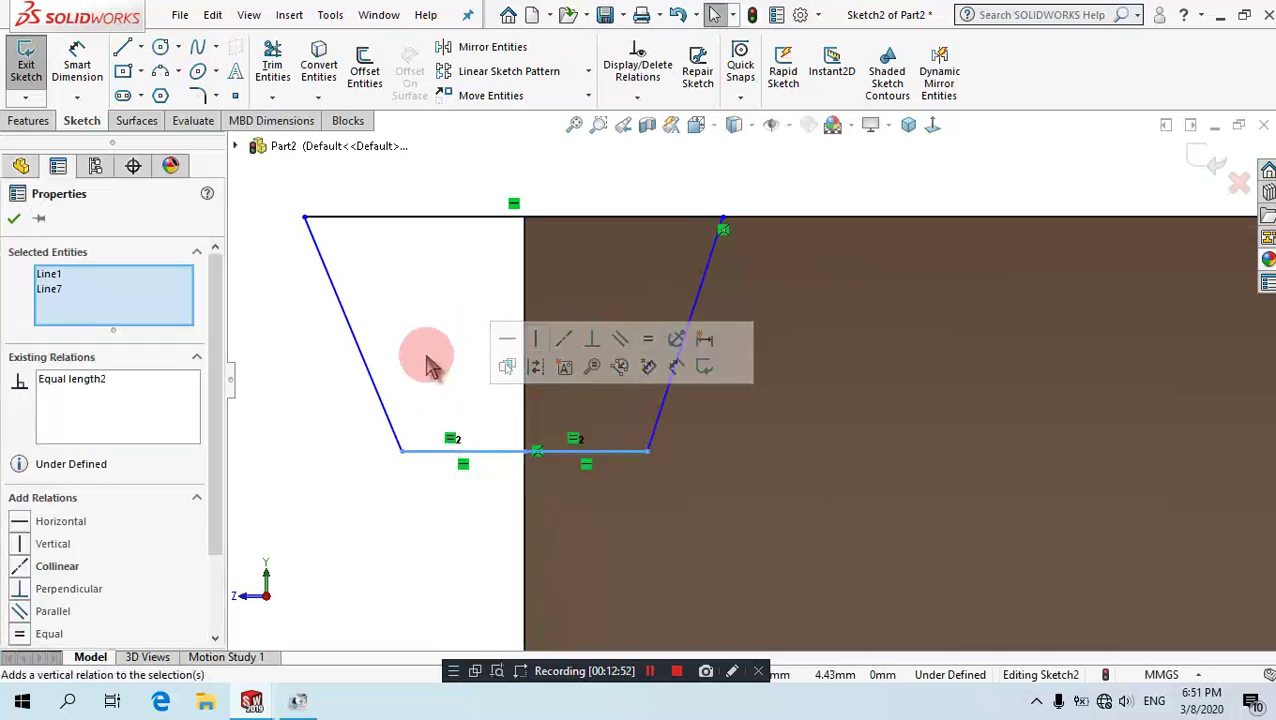
click(427, 362)
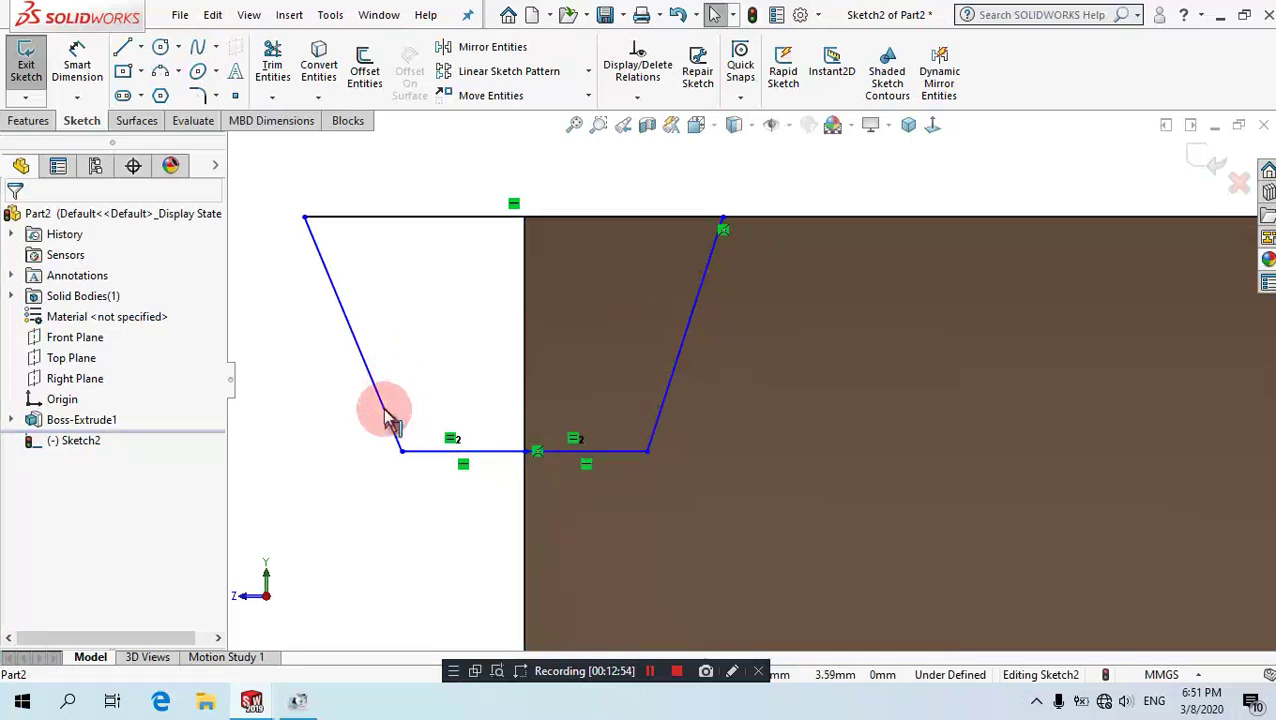
click(387, 412)
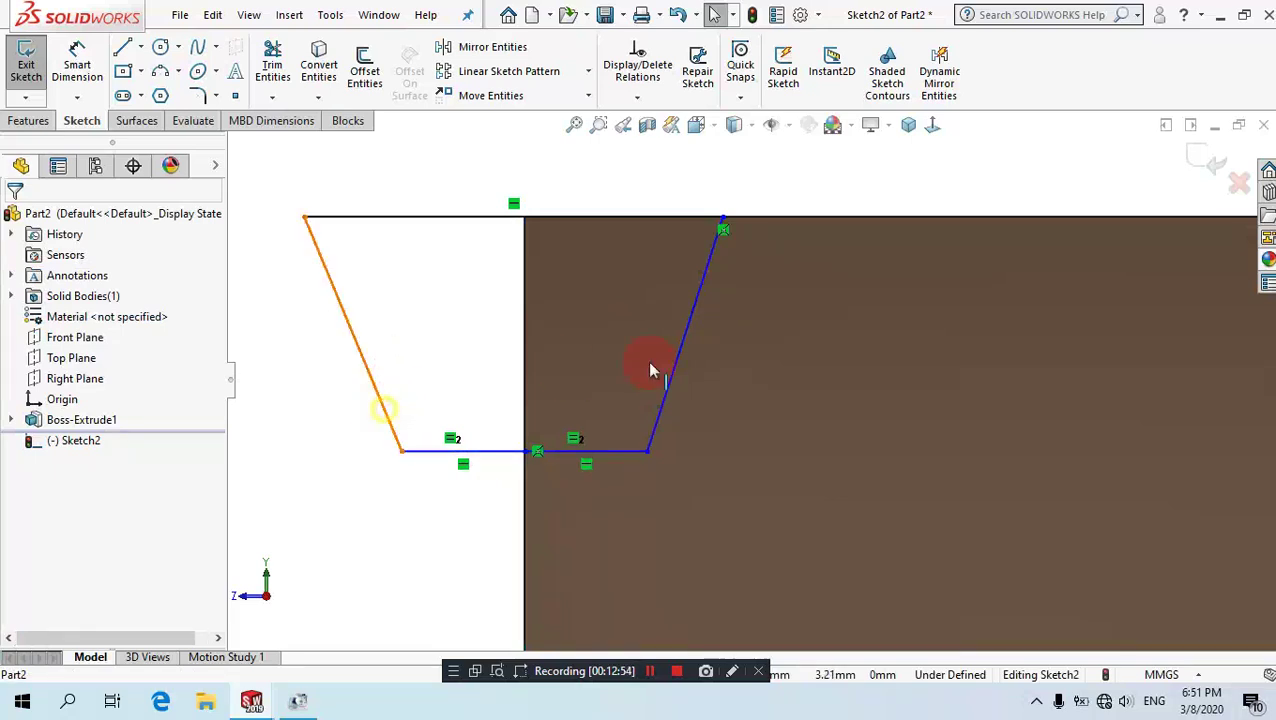
ctrl+click(699, 347)
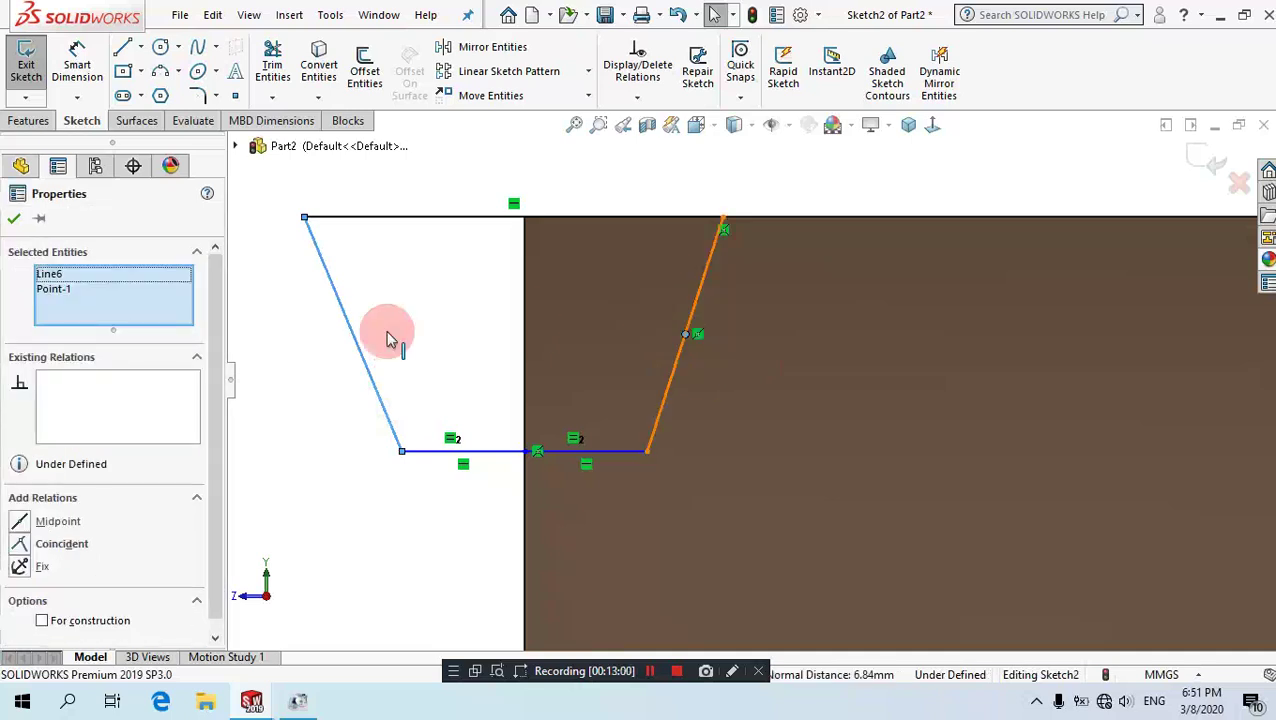
click(150, 297)
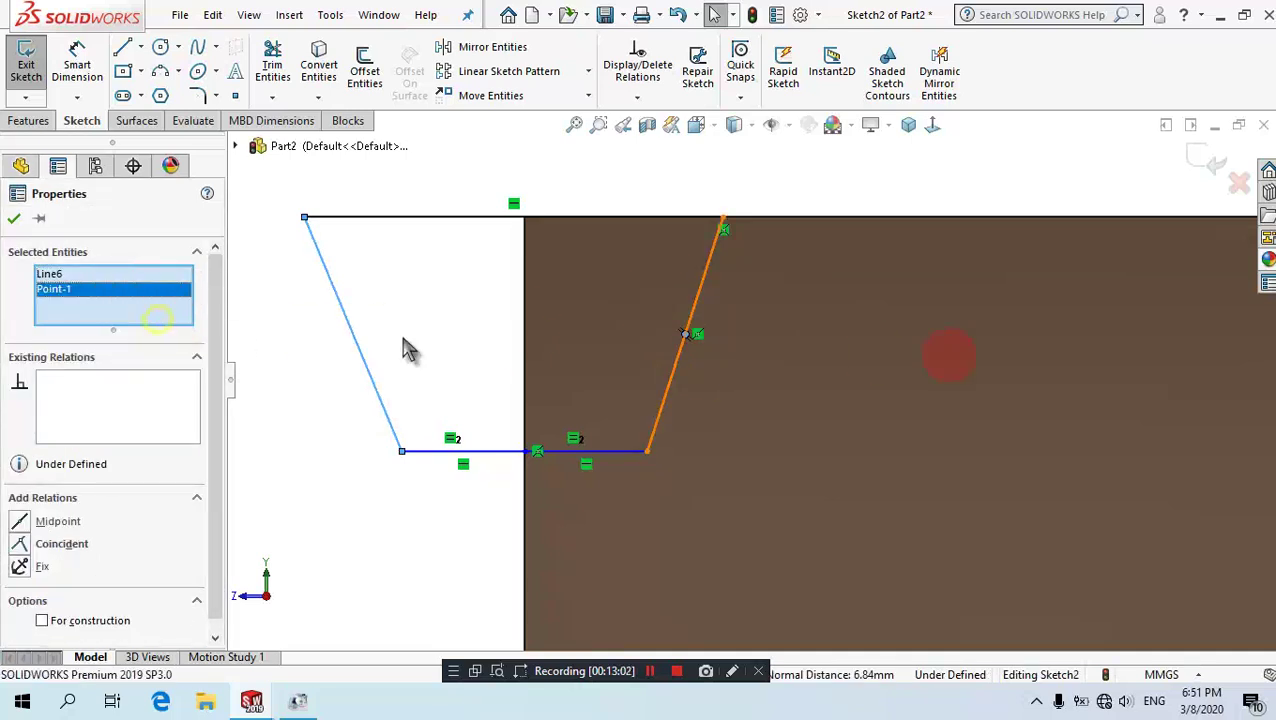
click(705, 279)
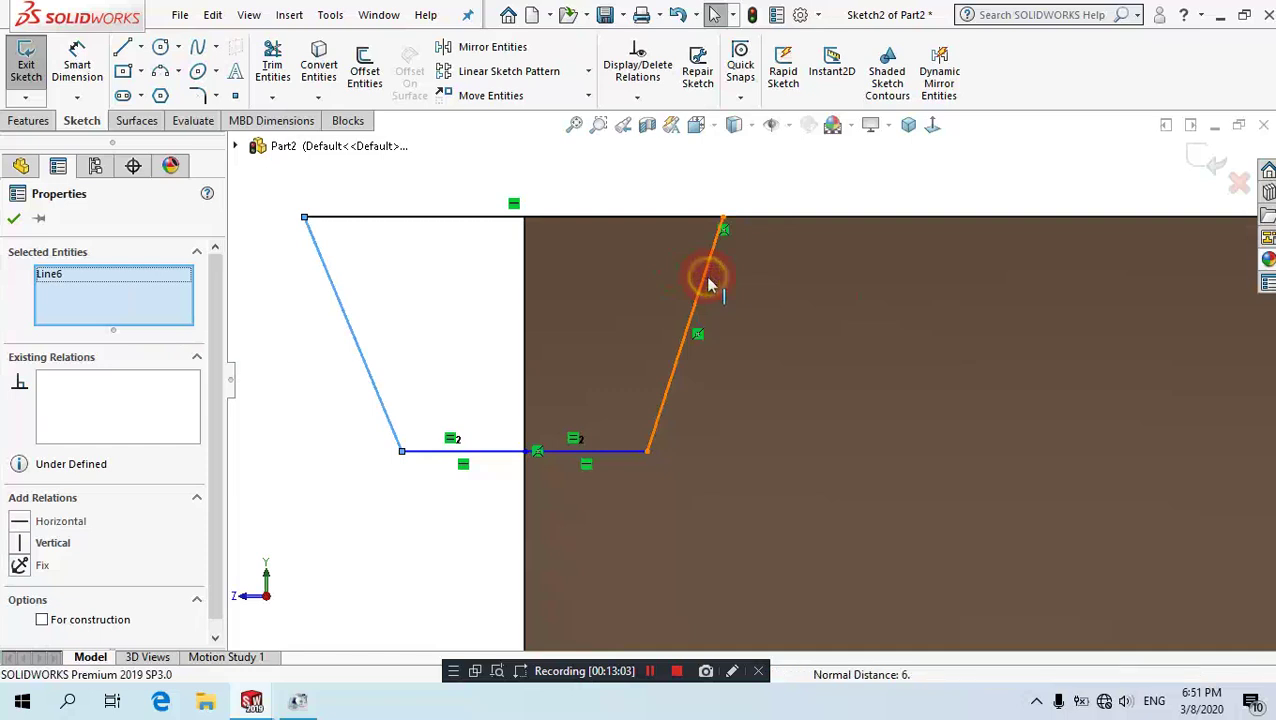
click(707, 286)
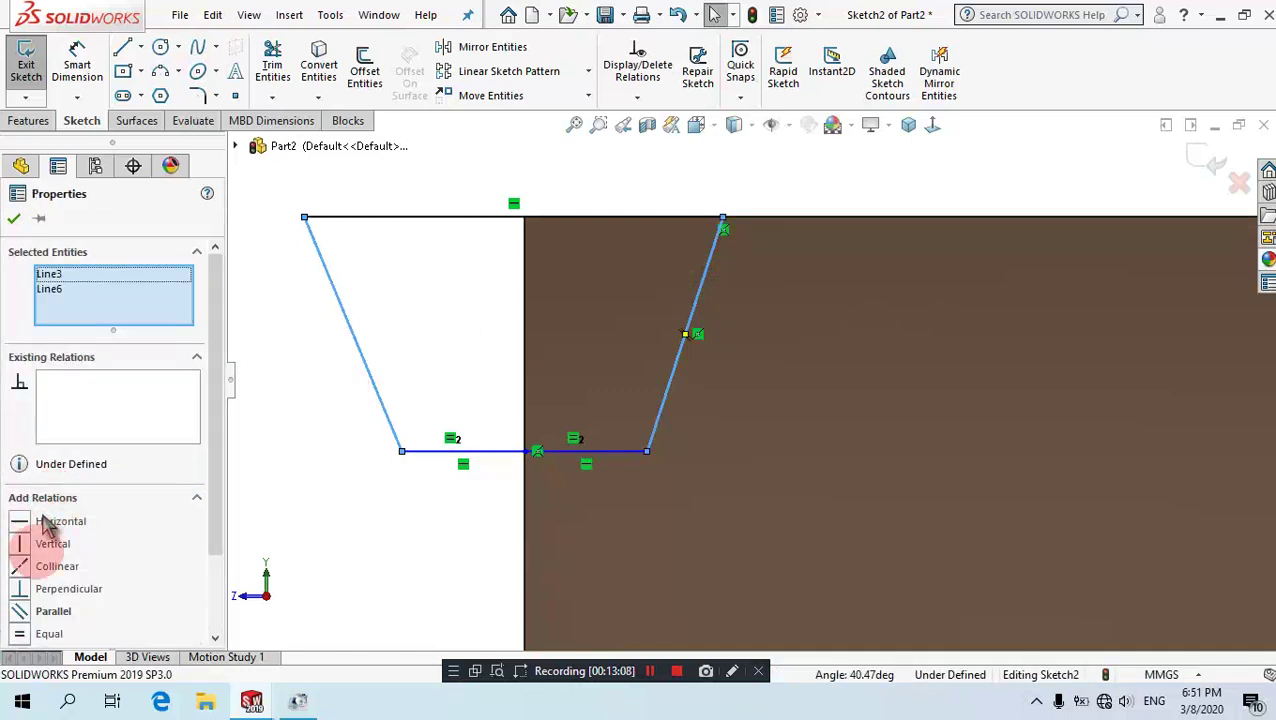
click(26, 636)
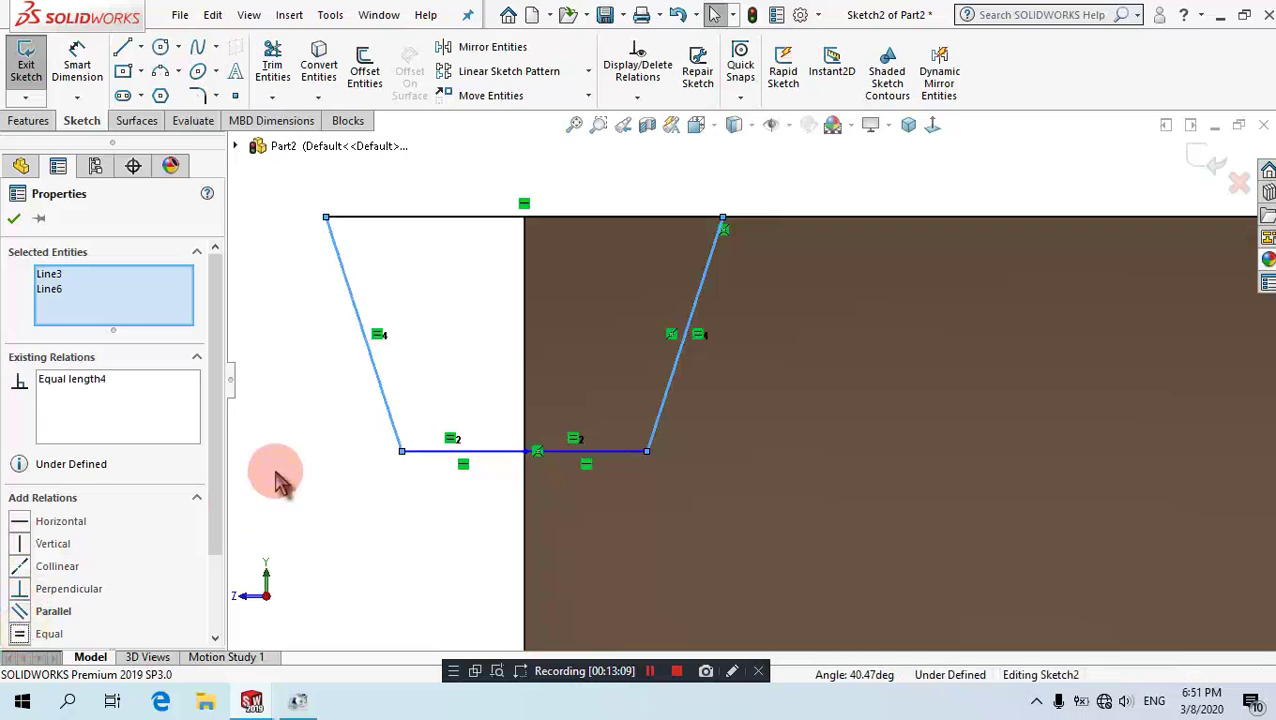
click(280, 482)
click(77, 62)
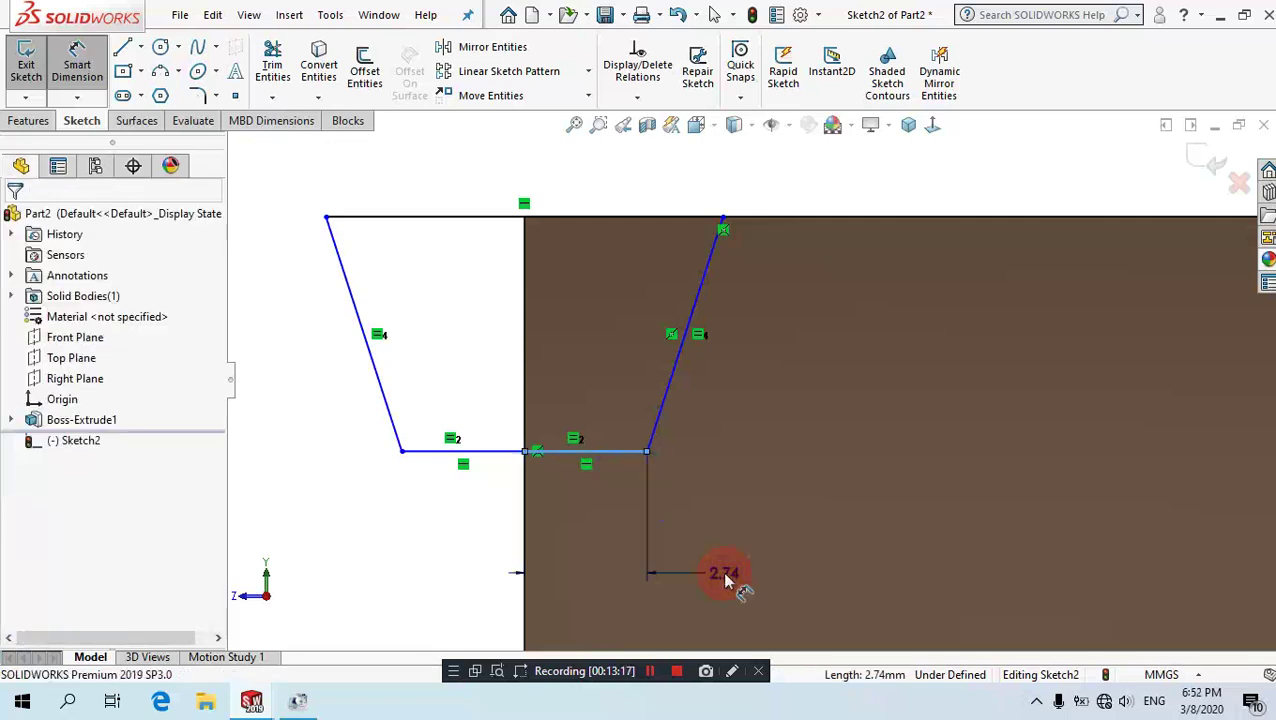
Dimension the tooth with a 1 mm bottom offset, 3 mm top offset and 4 mm depth.
click(722, 570)
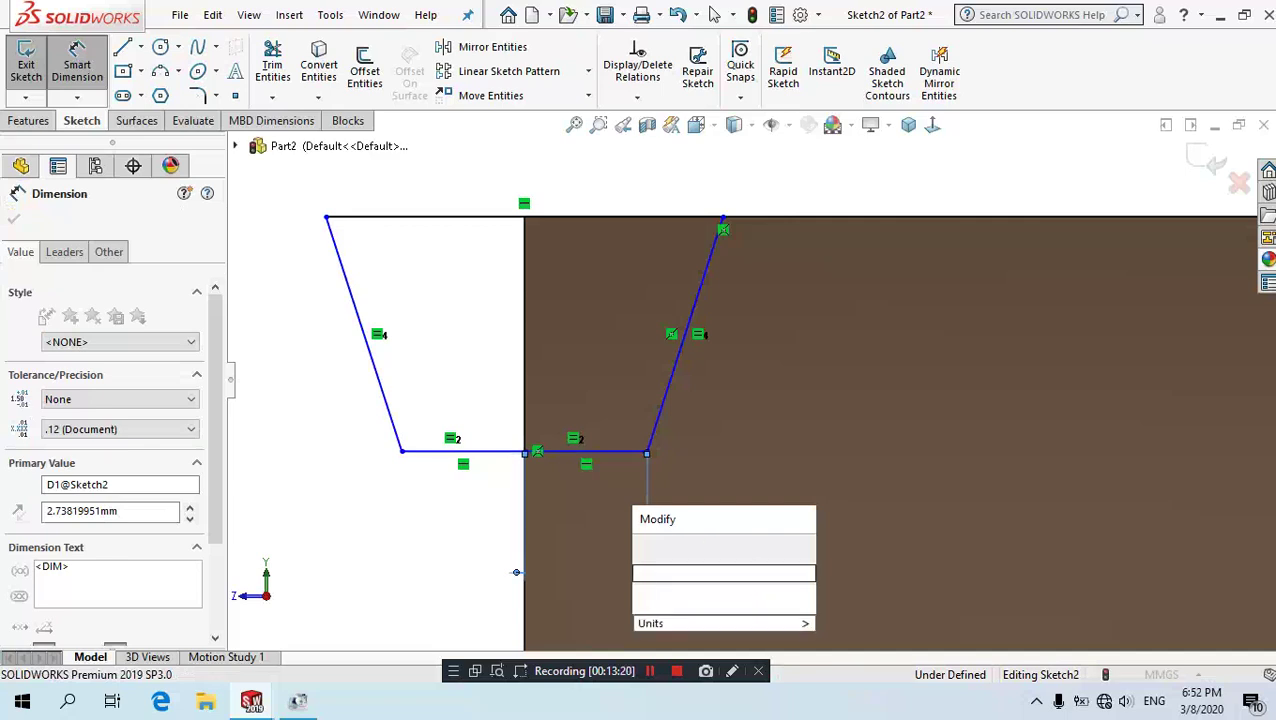
click(621, 197)
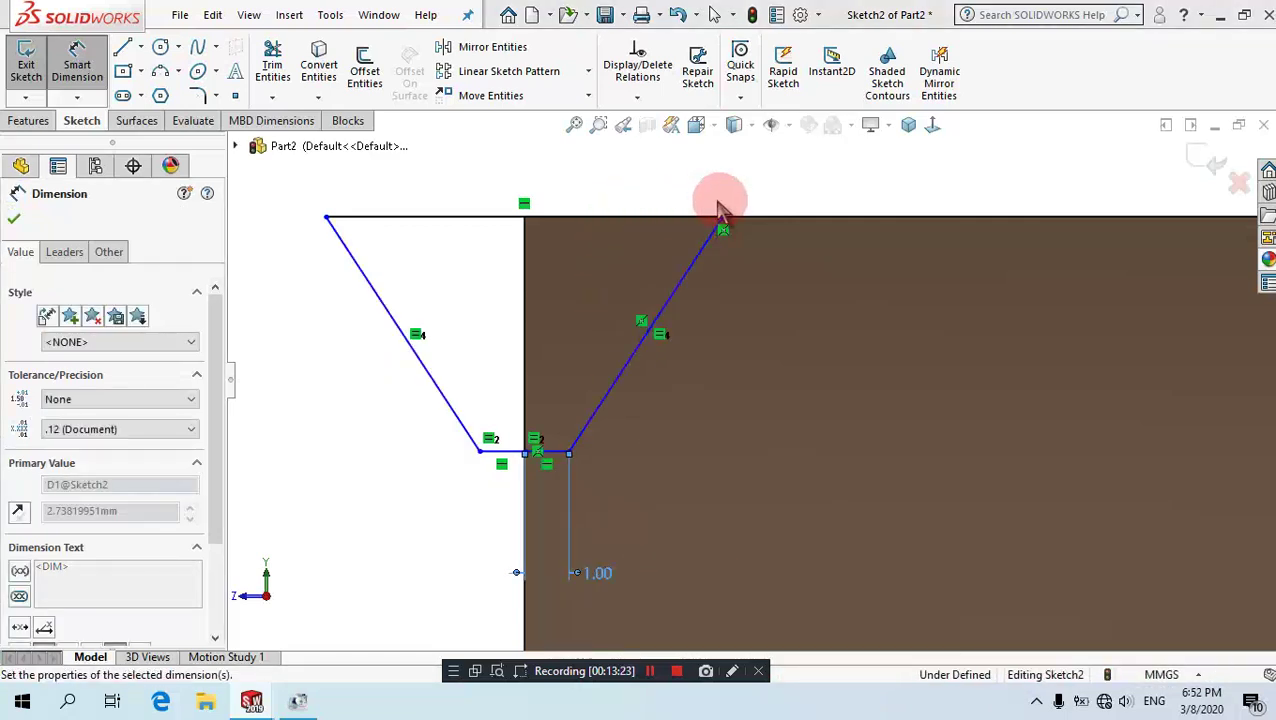
click(527, 245)
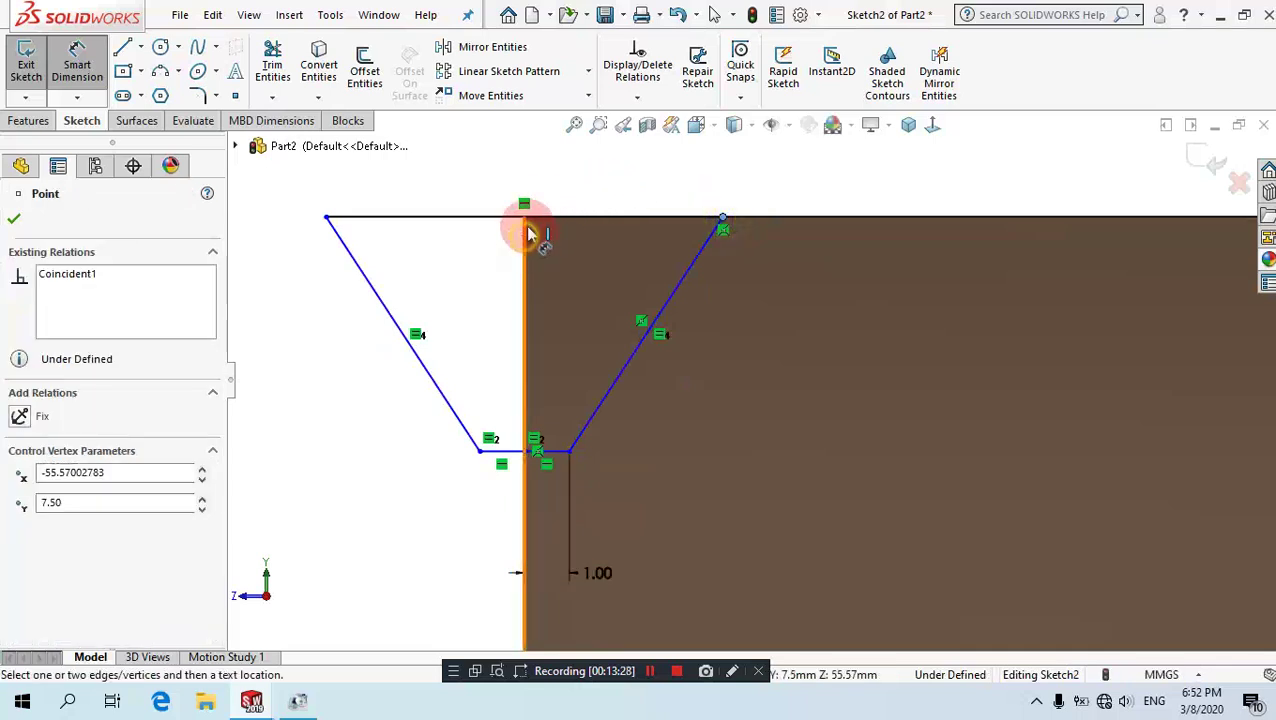
click(531, 232)
click(567, 186)
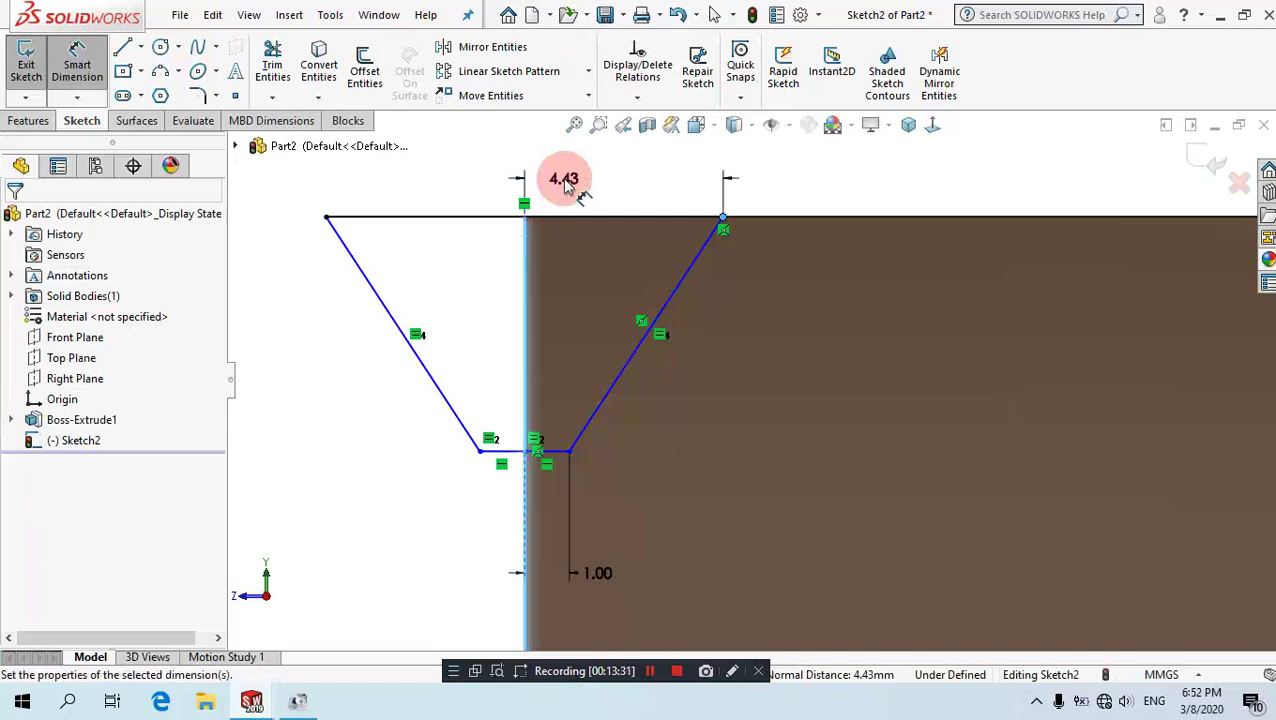
double_click(564, 180)
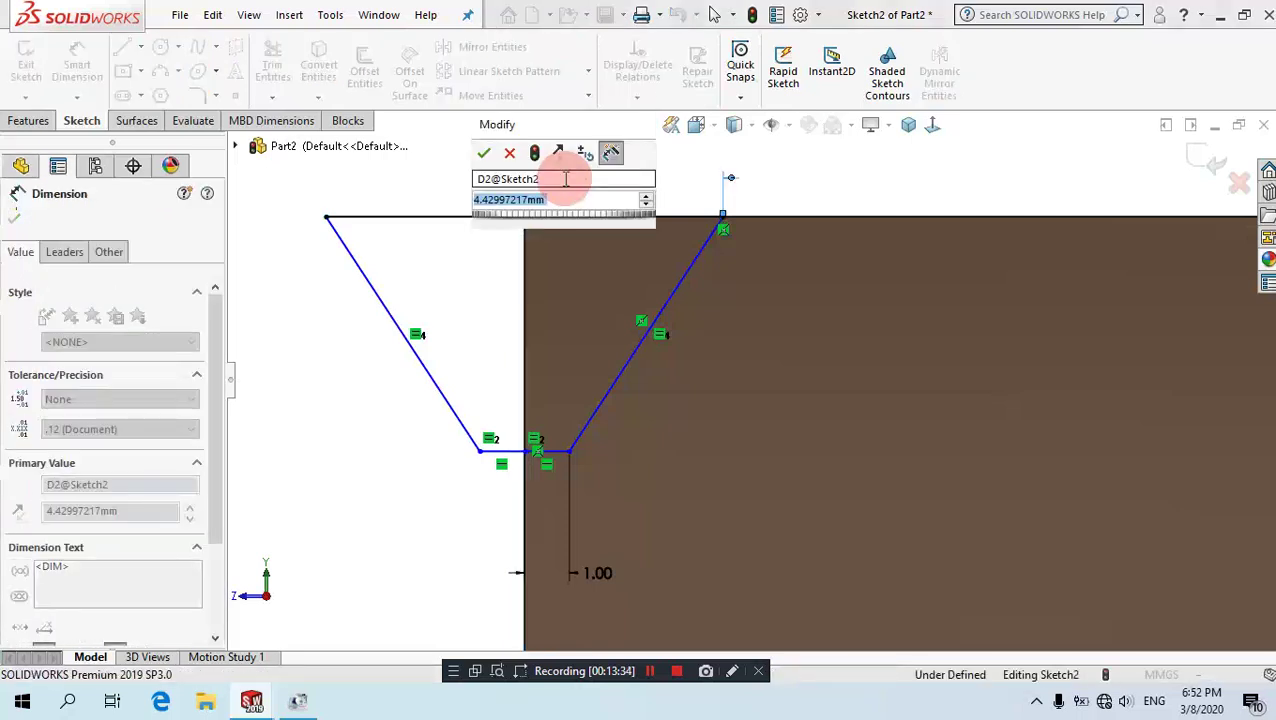
text(3)
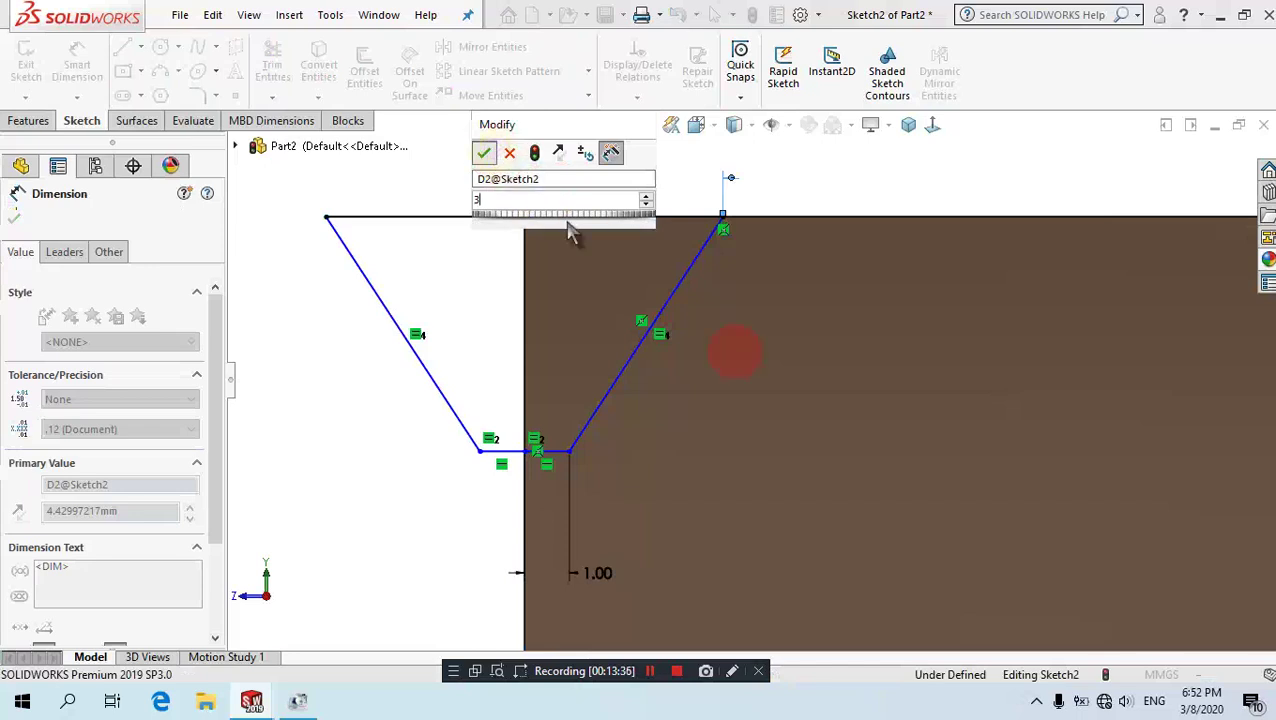
key(Escape)
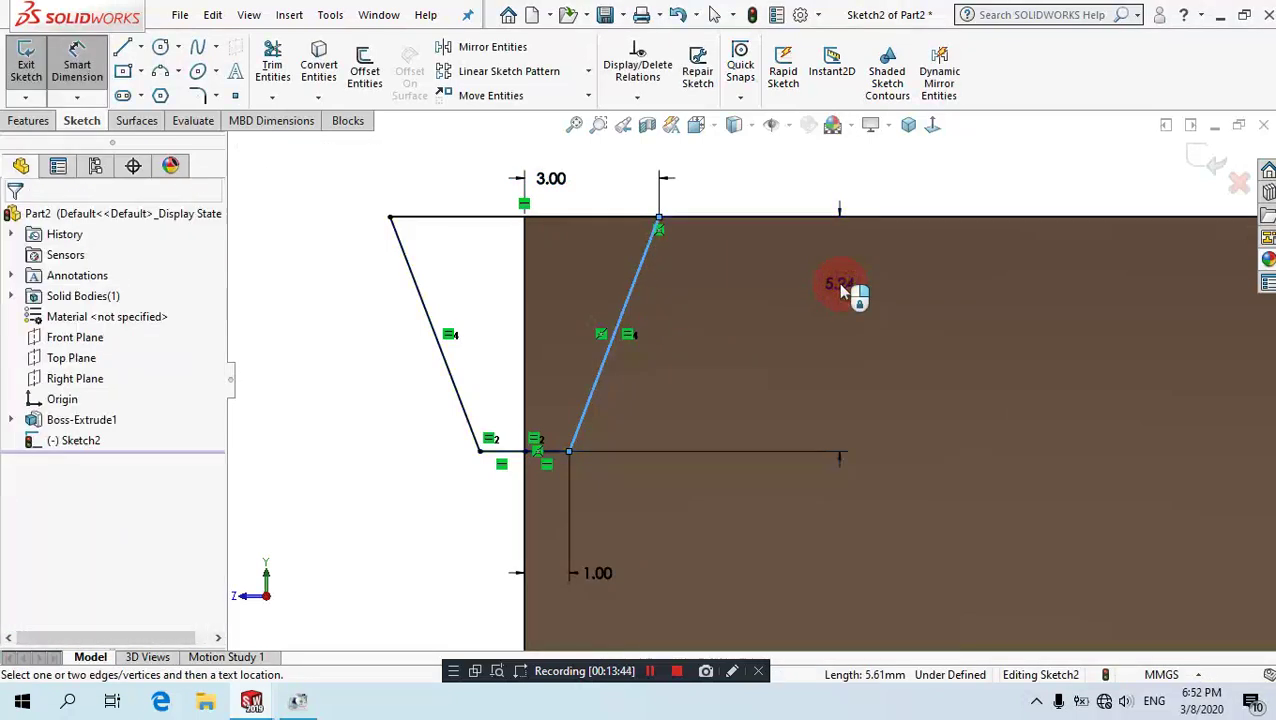
click(840, 290)
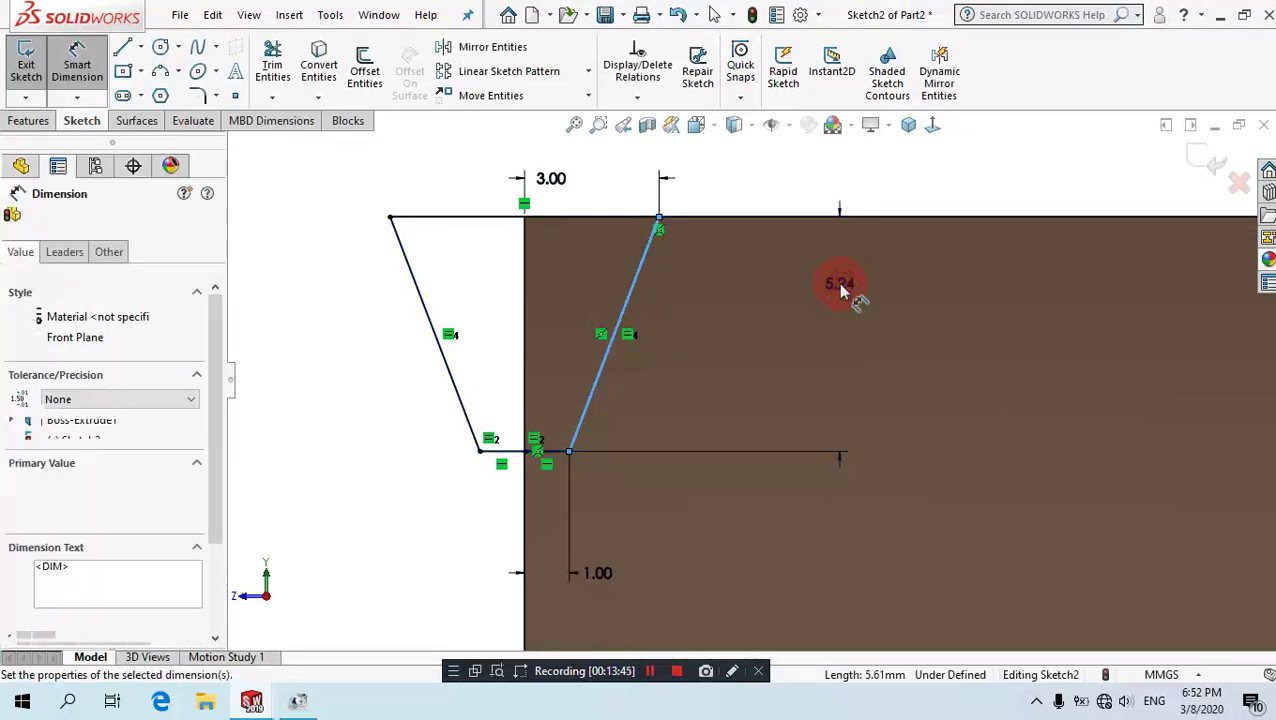
text(4)
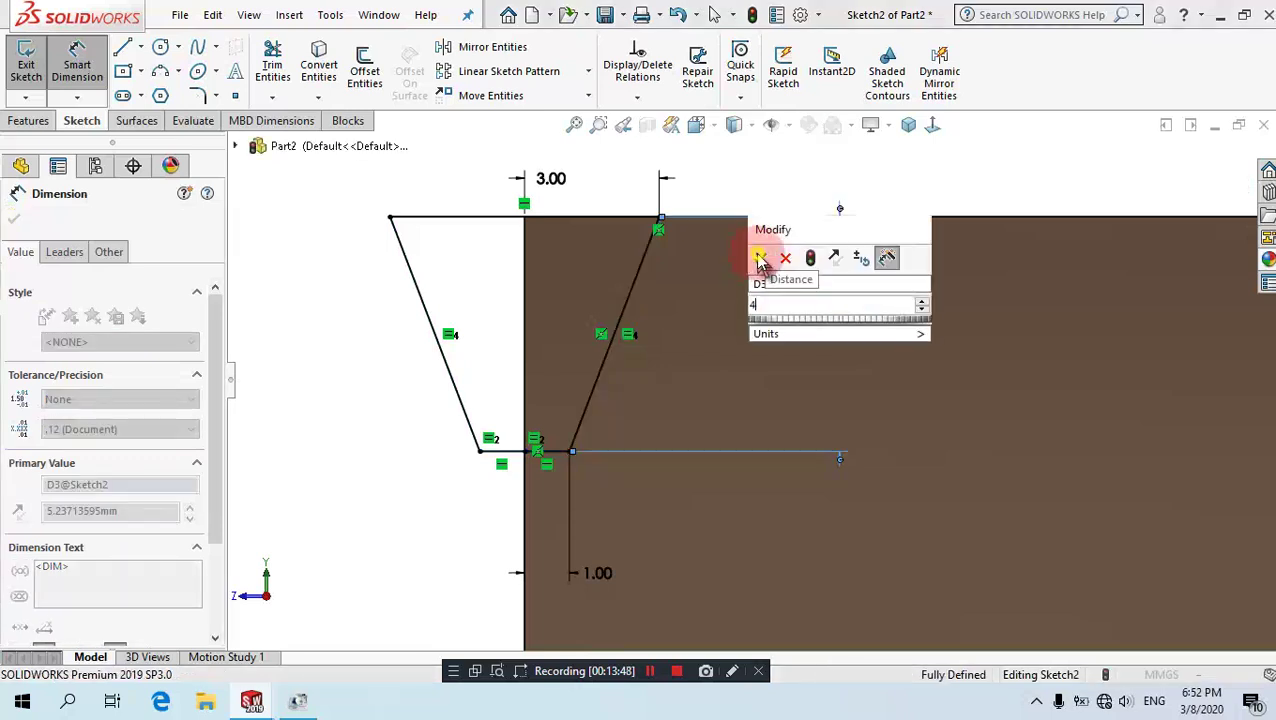
click(755, 258)
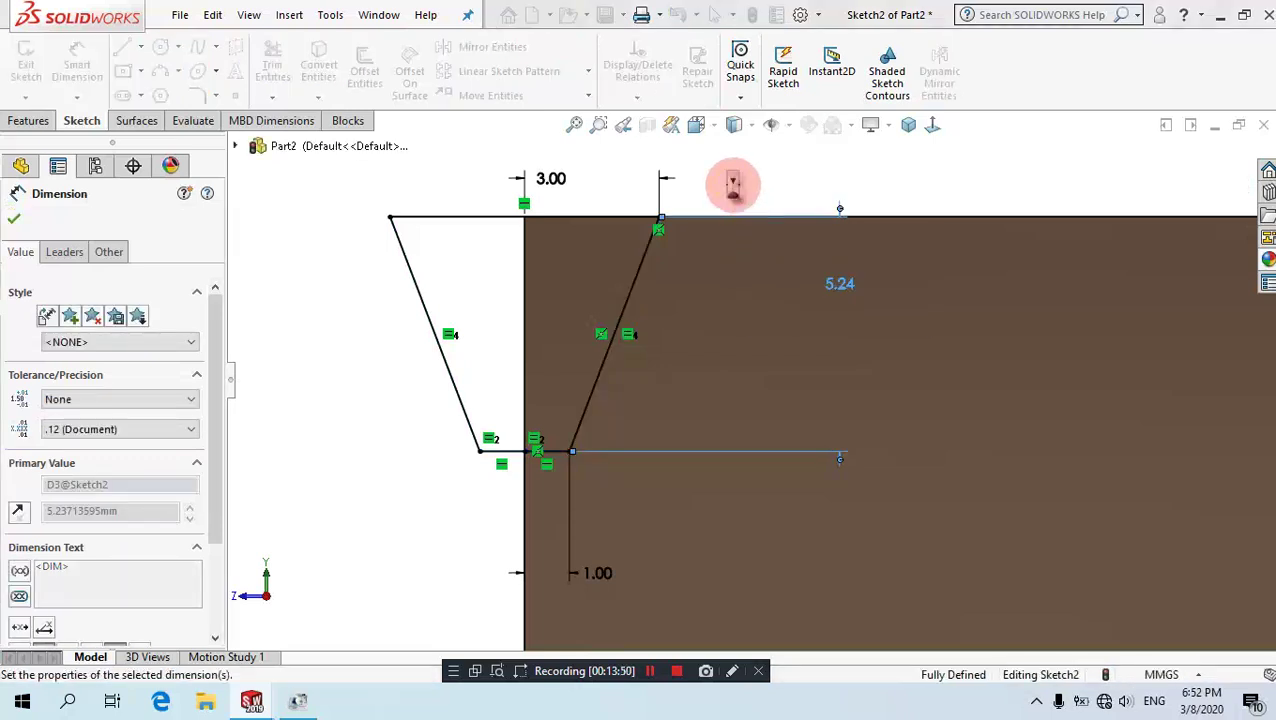
Extrude-cut the tooth sketch Through All to form the first rack groove.
click(308, 228)
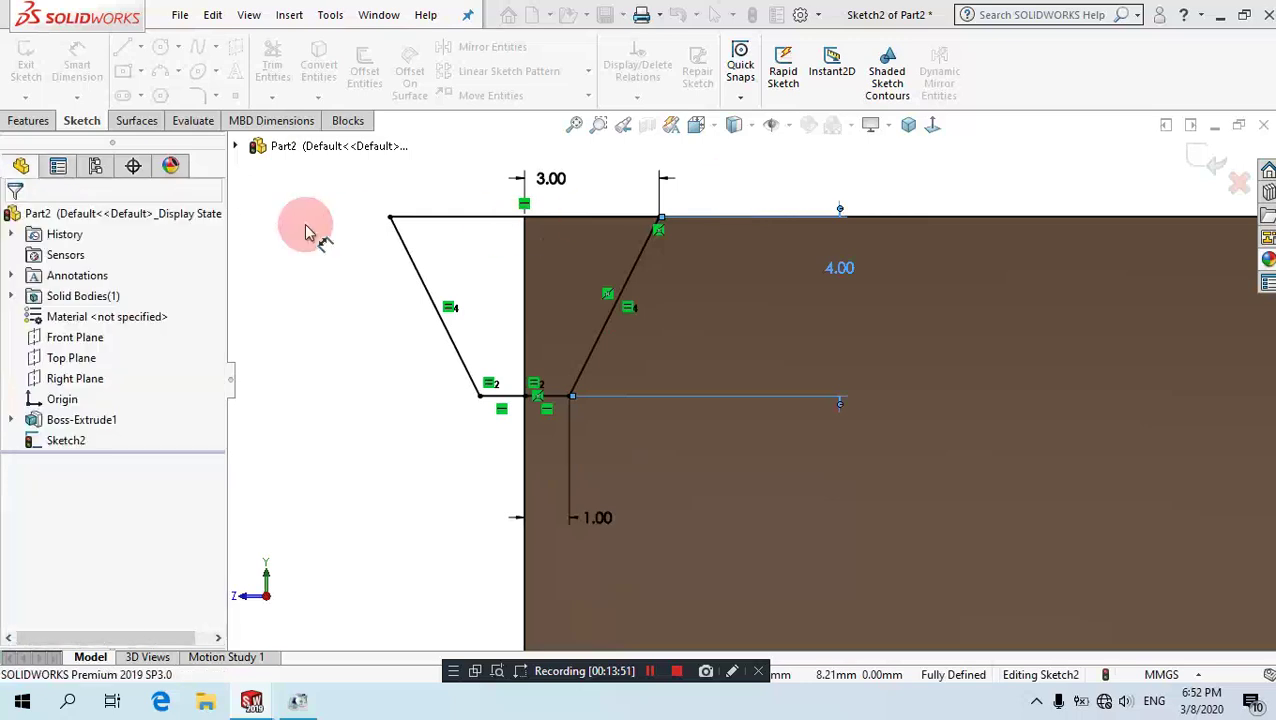
click(16, 130)
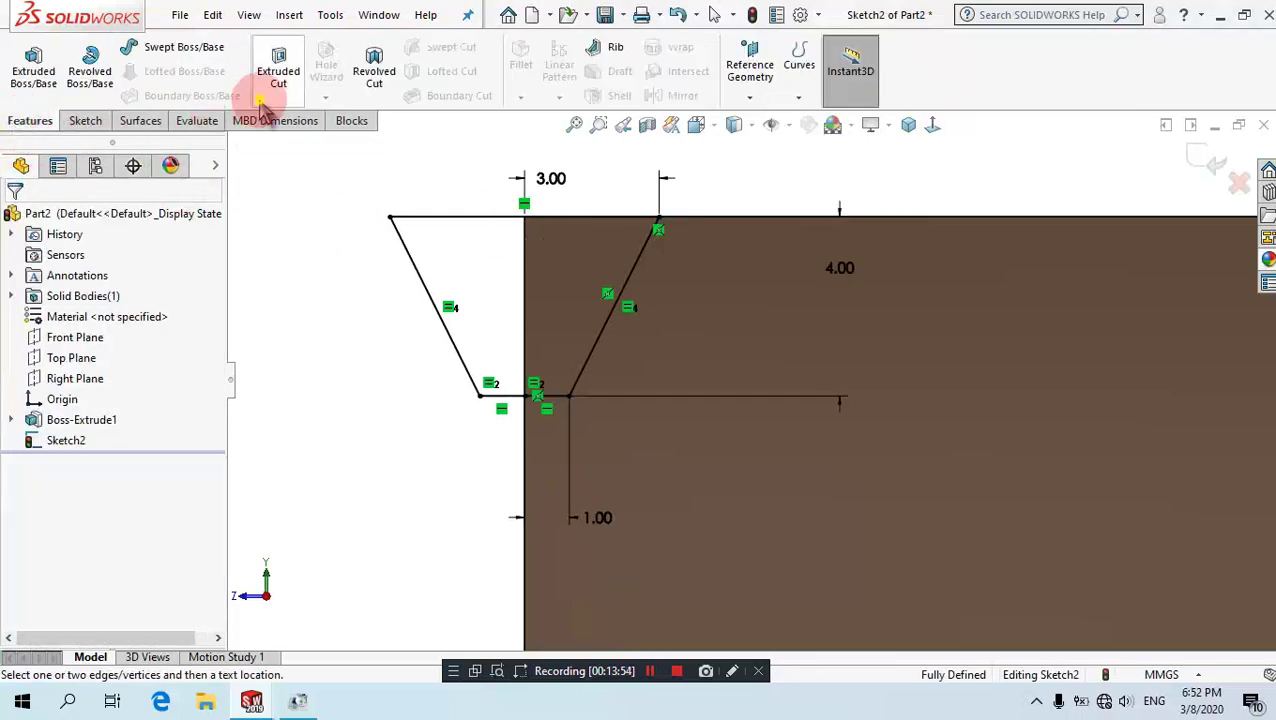
click(278, 68)
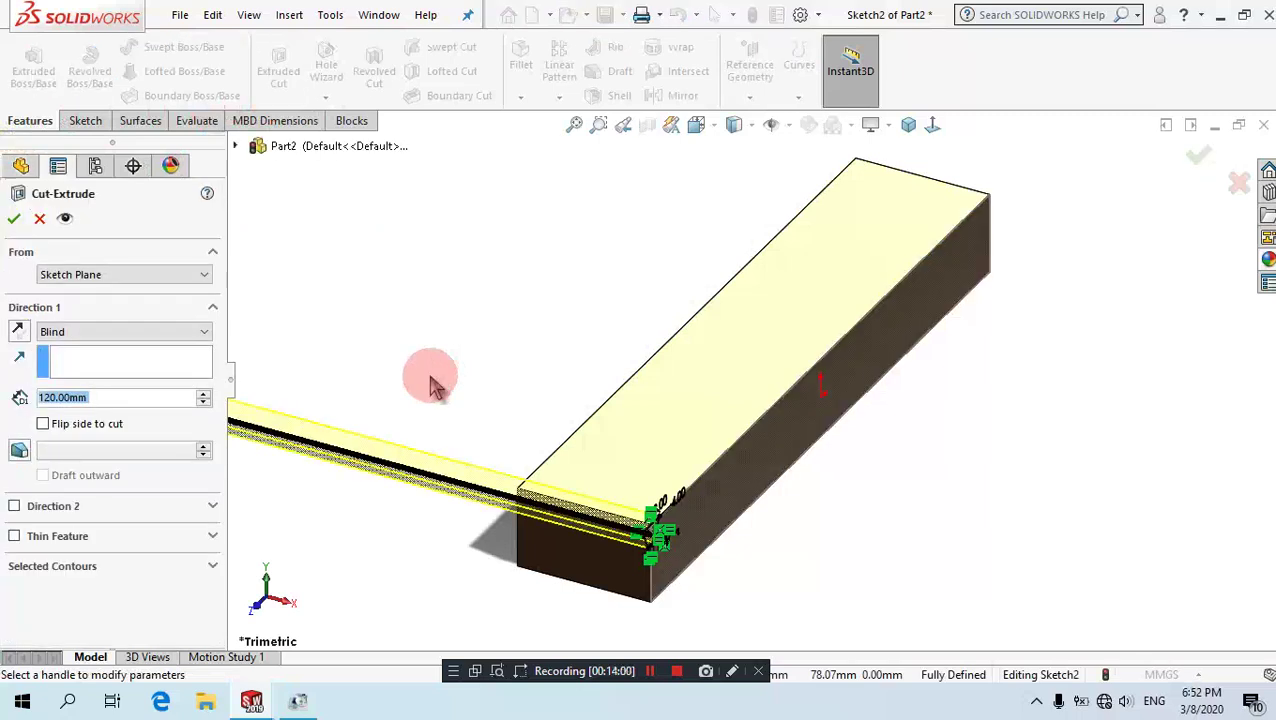
click(98, 334)
click(88, 361)
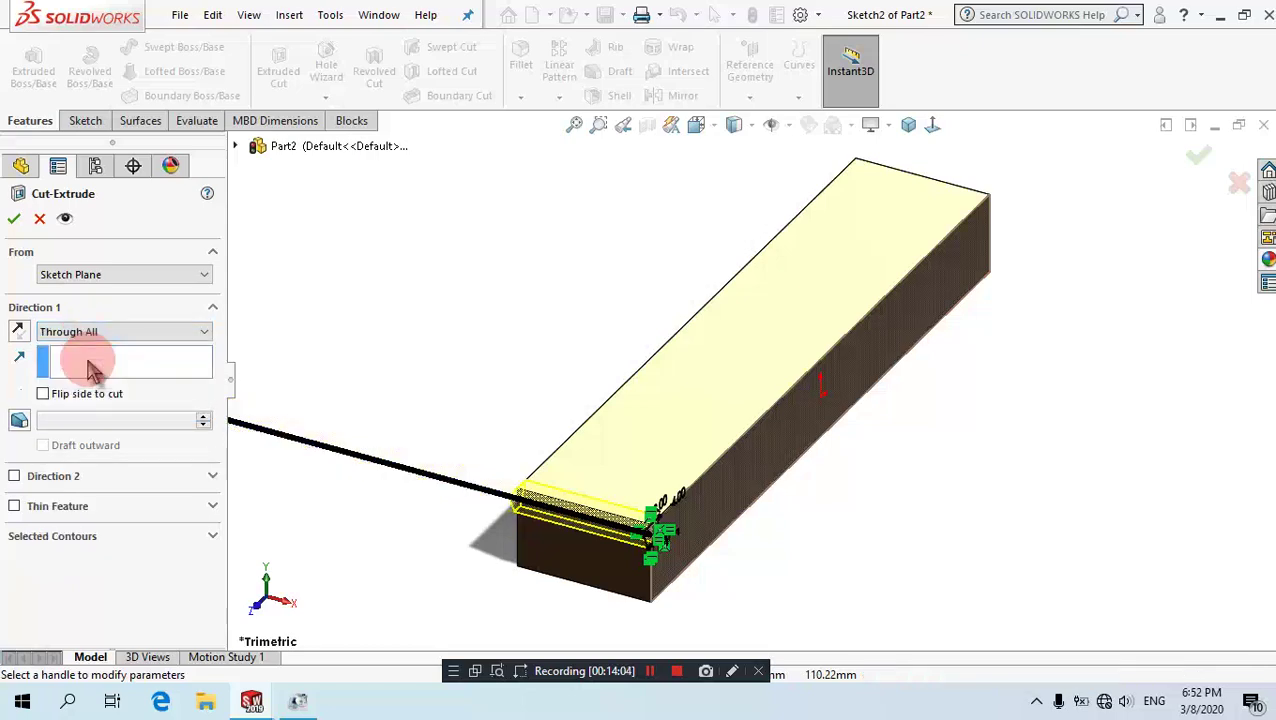
scroll(675, 561, down, 2)
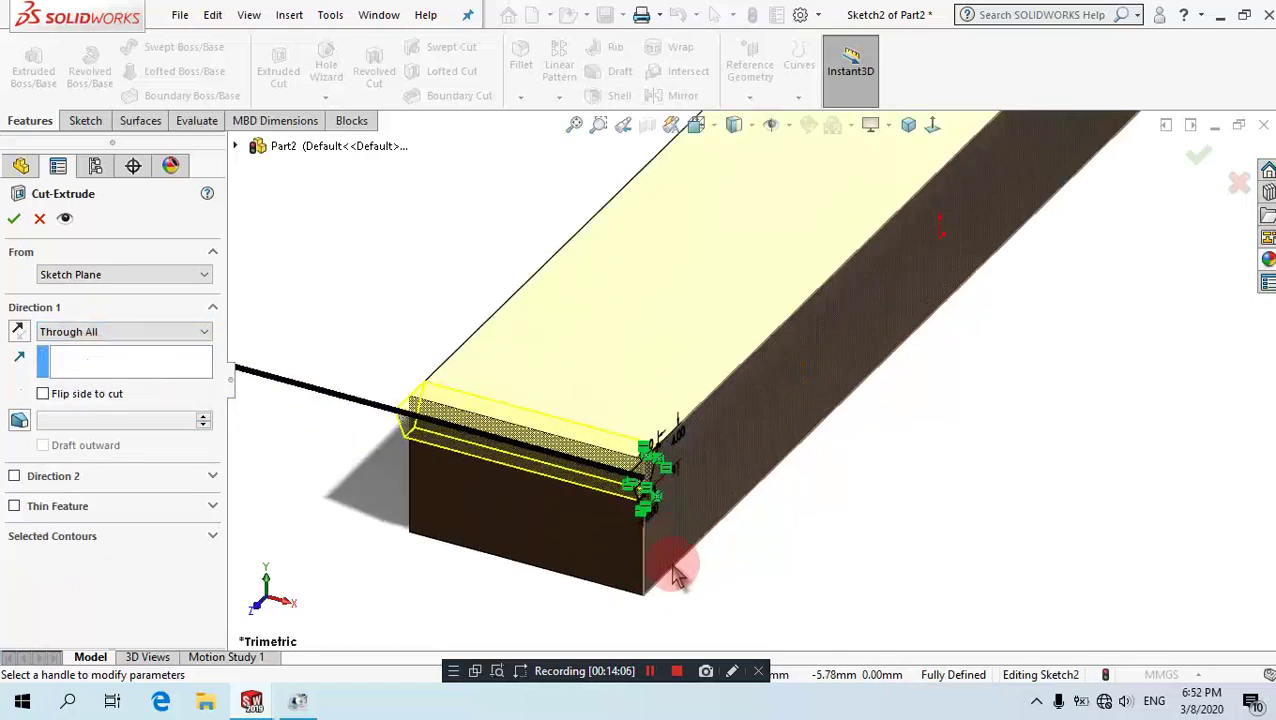
scroll(670, 540, down, 2)
scroll(655, 500, down, 2)
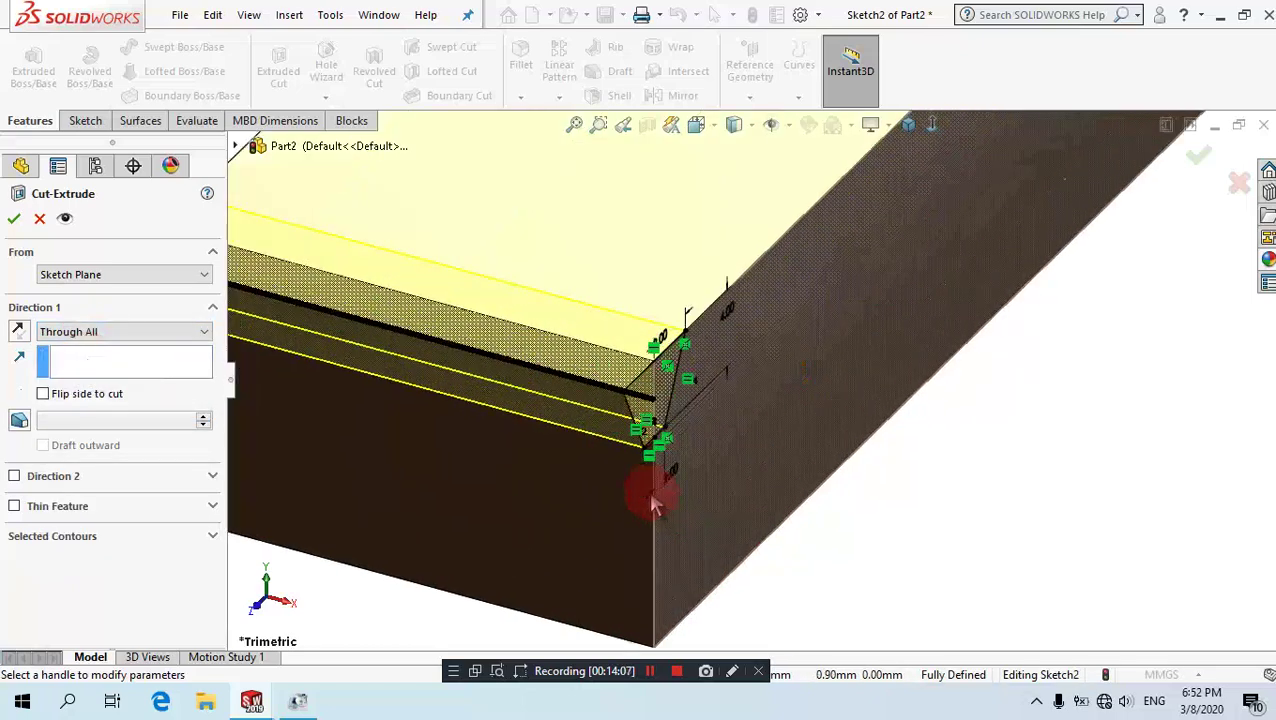
click(14, 220)
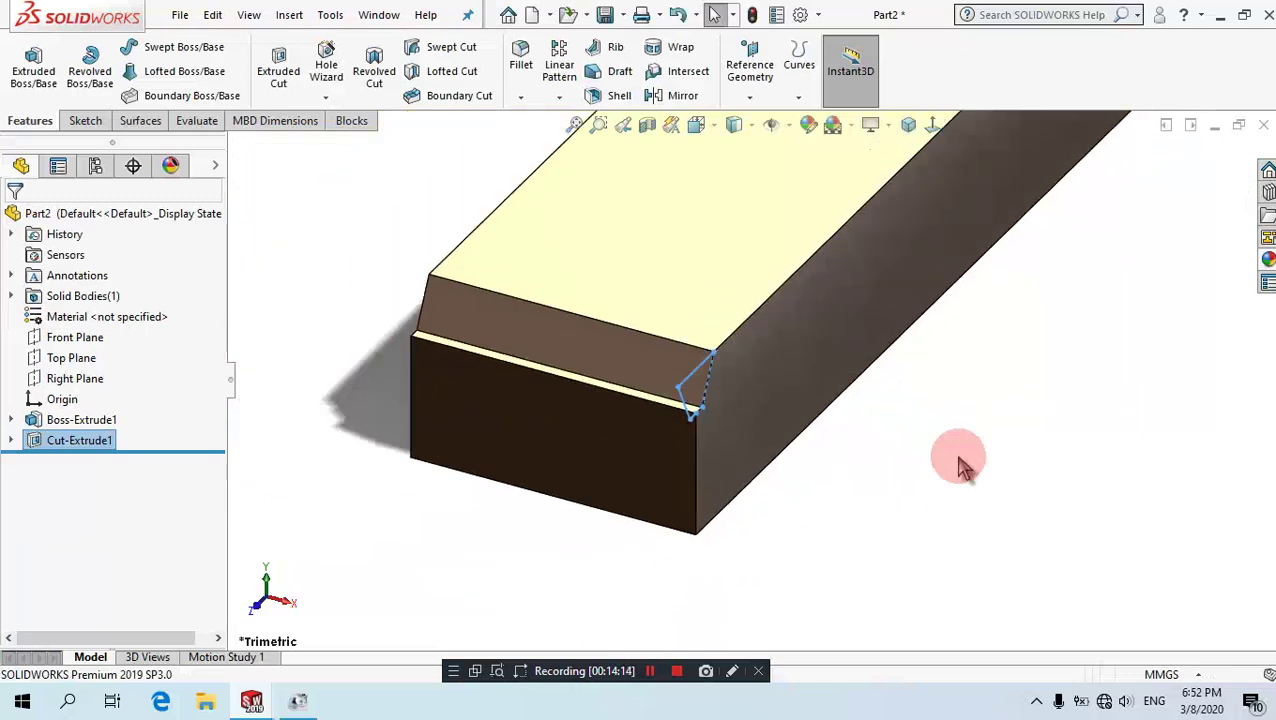
Start a linear pattern of Cut-Extrude1 along the bar's long bottom edge.
click(970, 385)
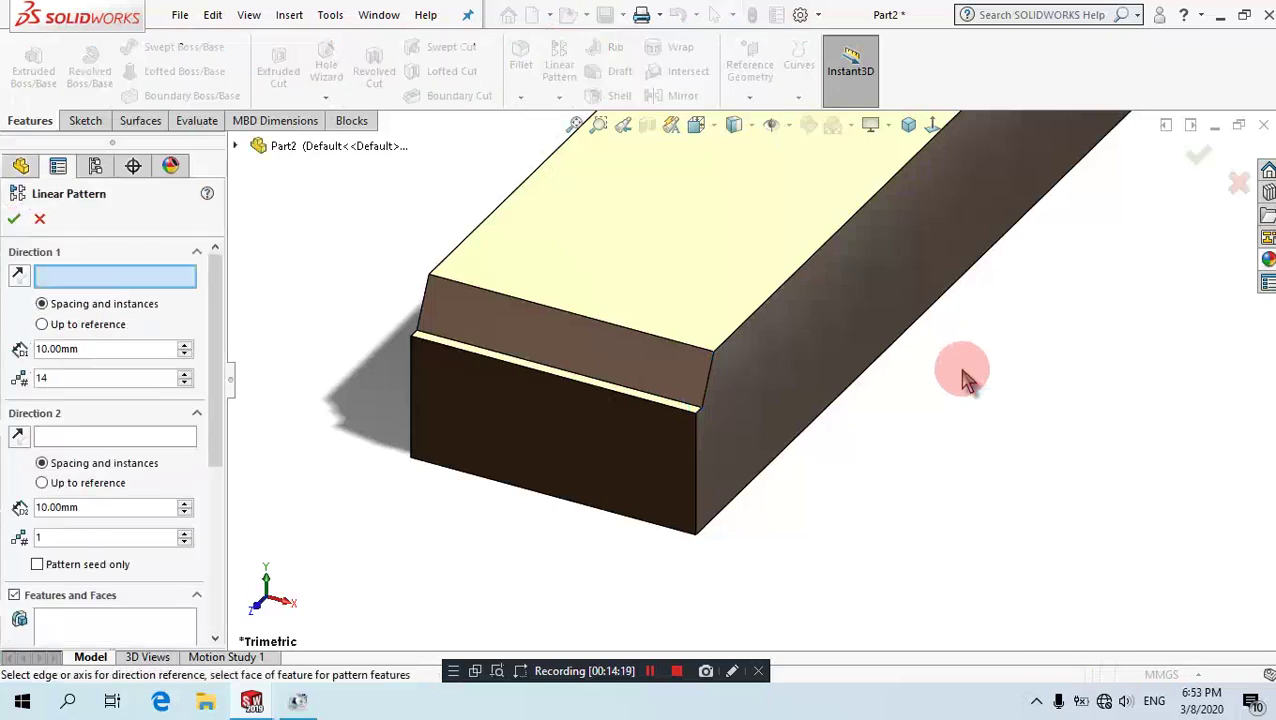
click(920, 322)
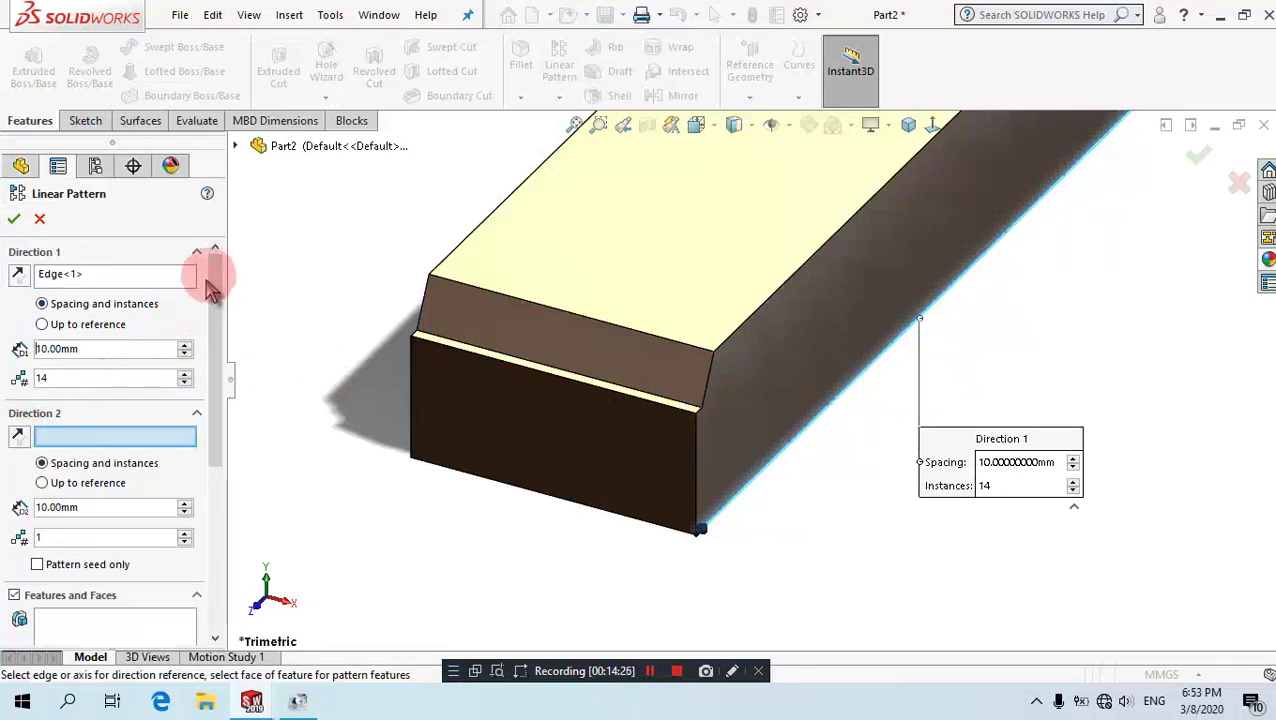
scroll(180, 400, down, 3)
click(140, 515)
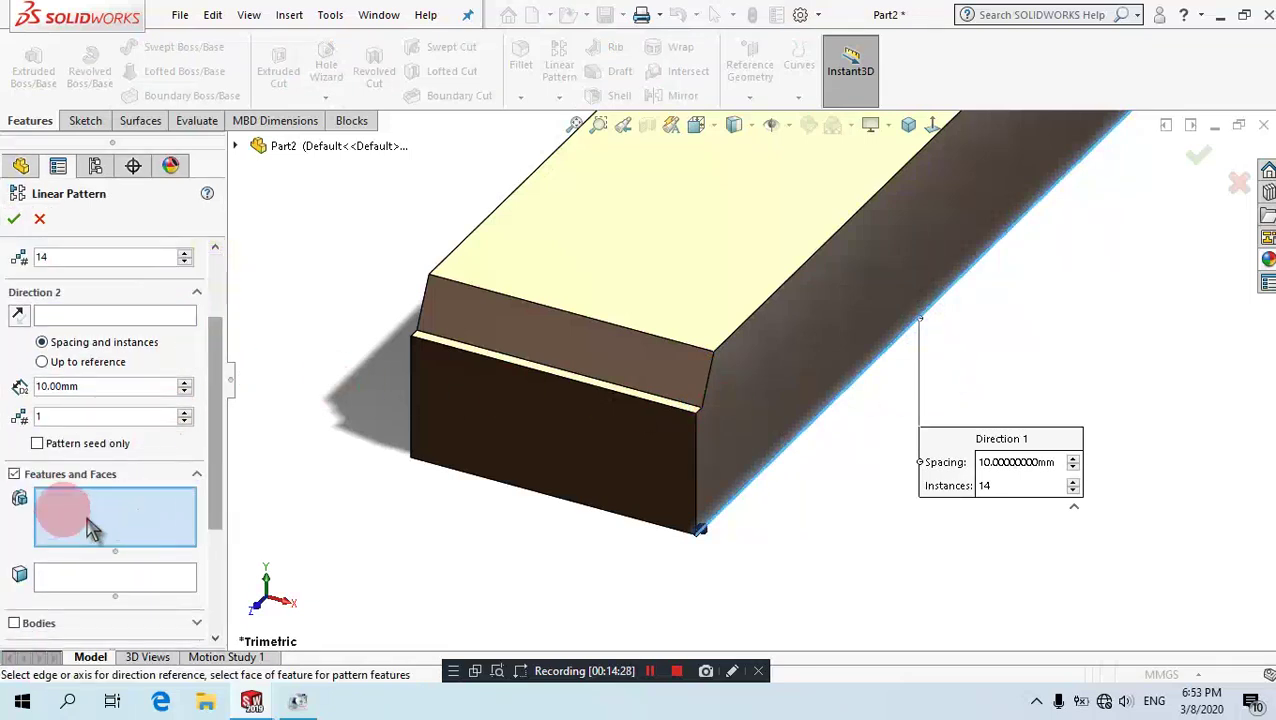
click(548, 345)
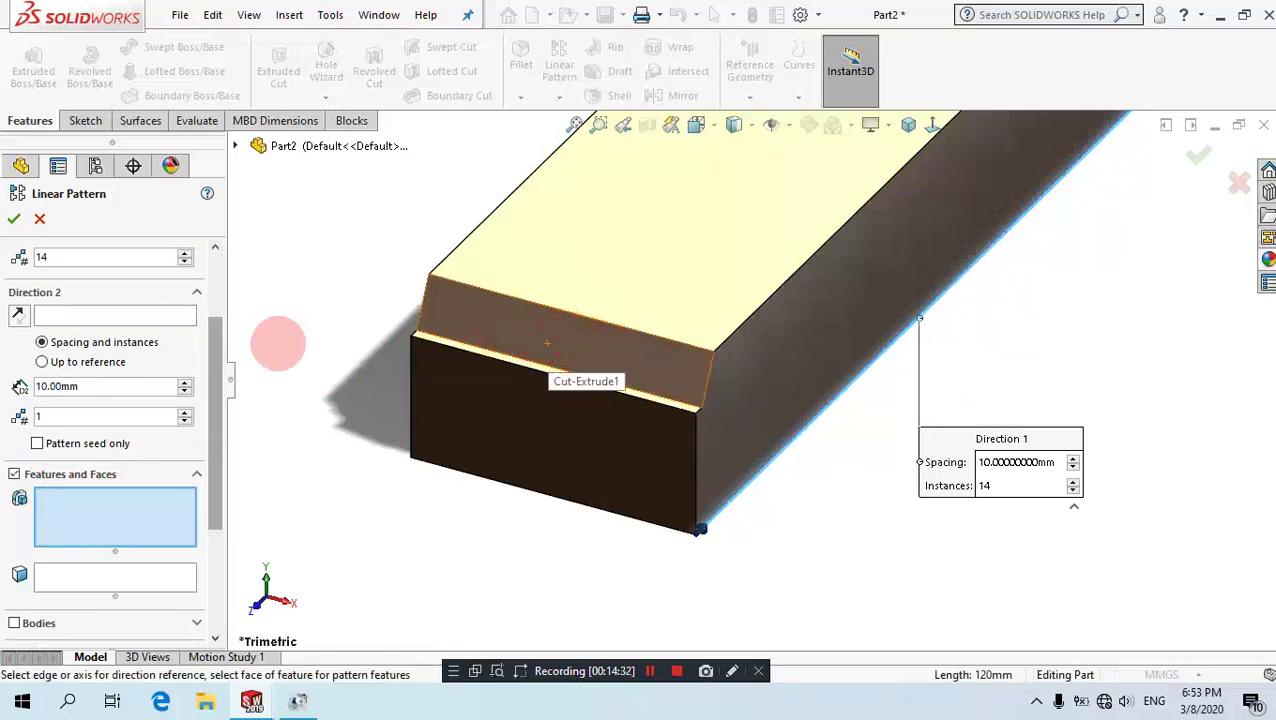
drag(215, 410, 230, 300)
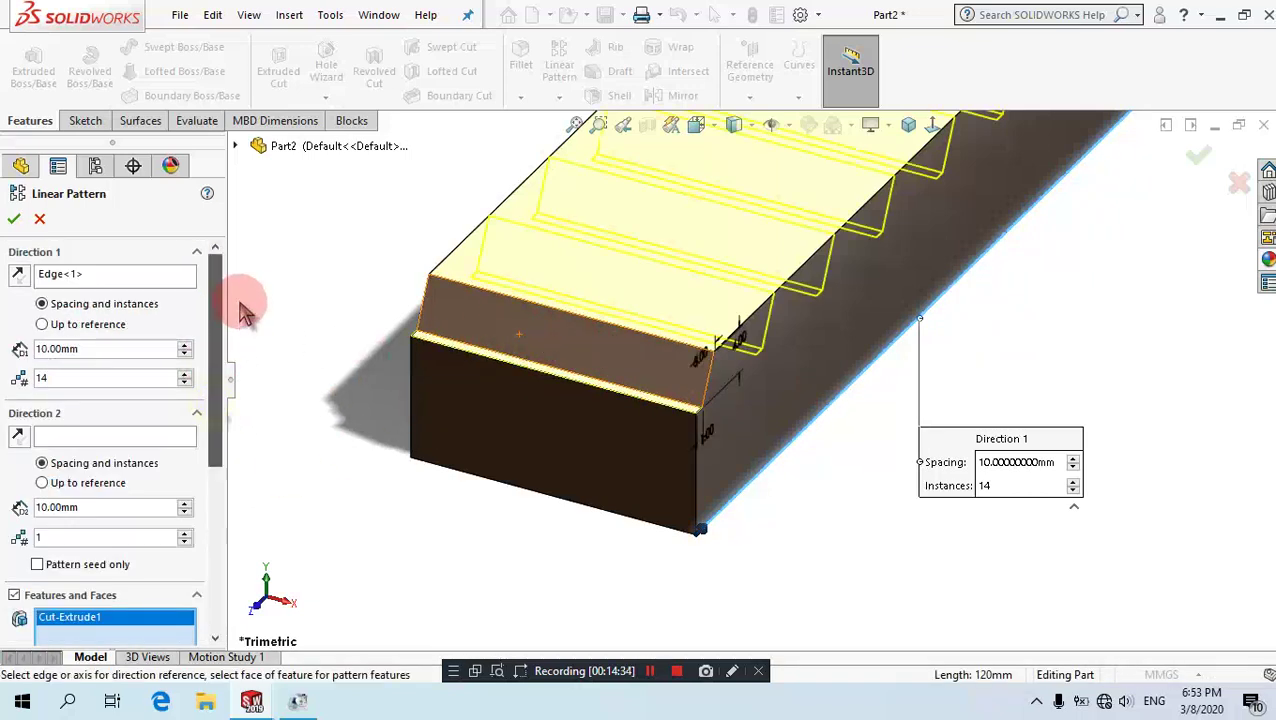
Set the pattern to 9.00 mm spacing with 14 instances and confirm it.
click(95, 352)
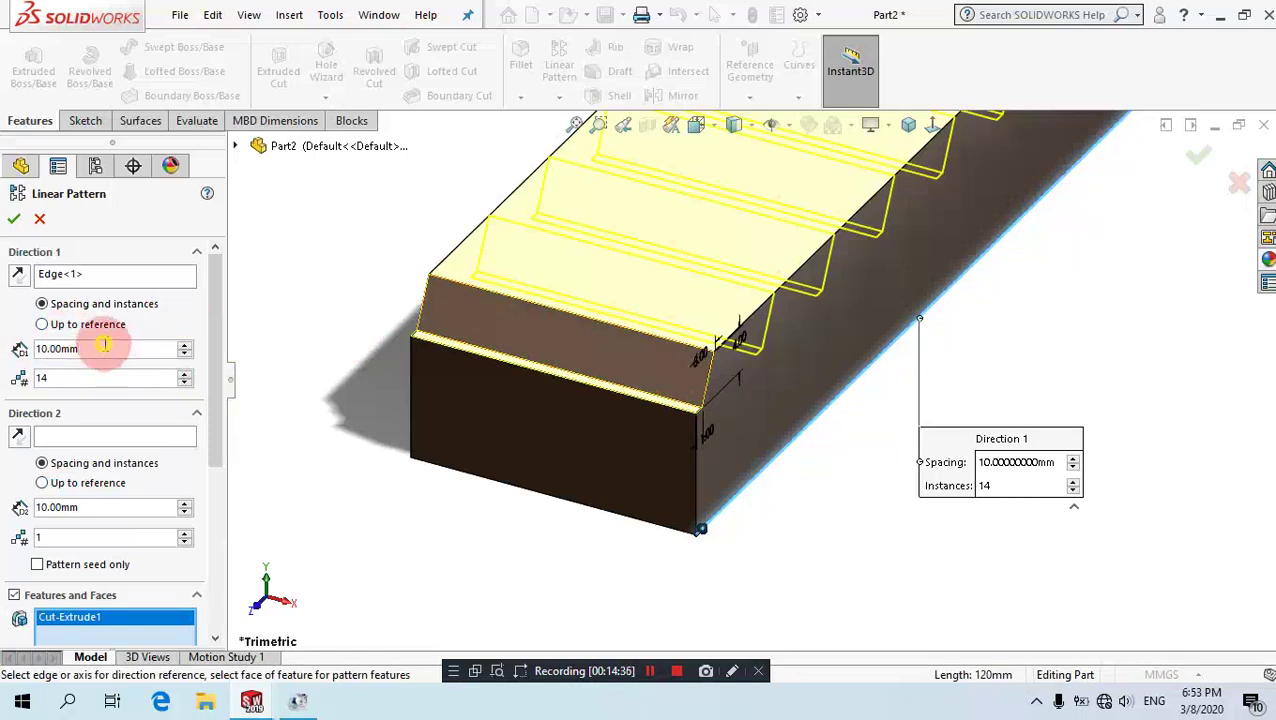
drag(104, 344, 4, 344)
click(184, 352)
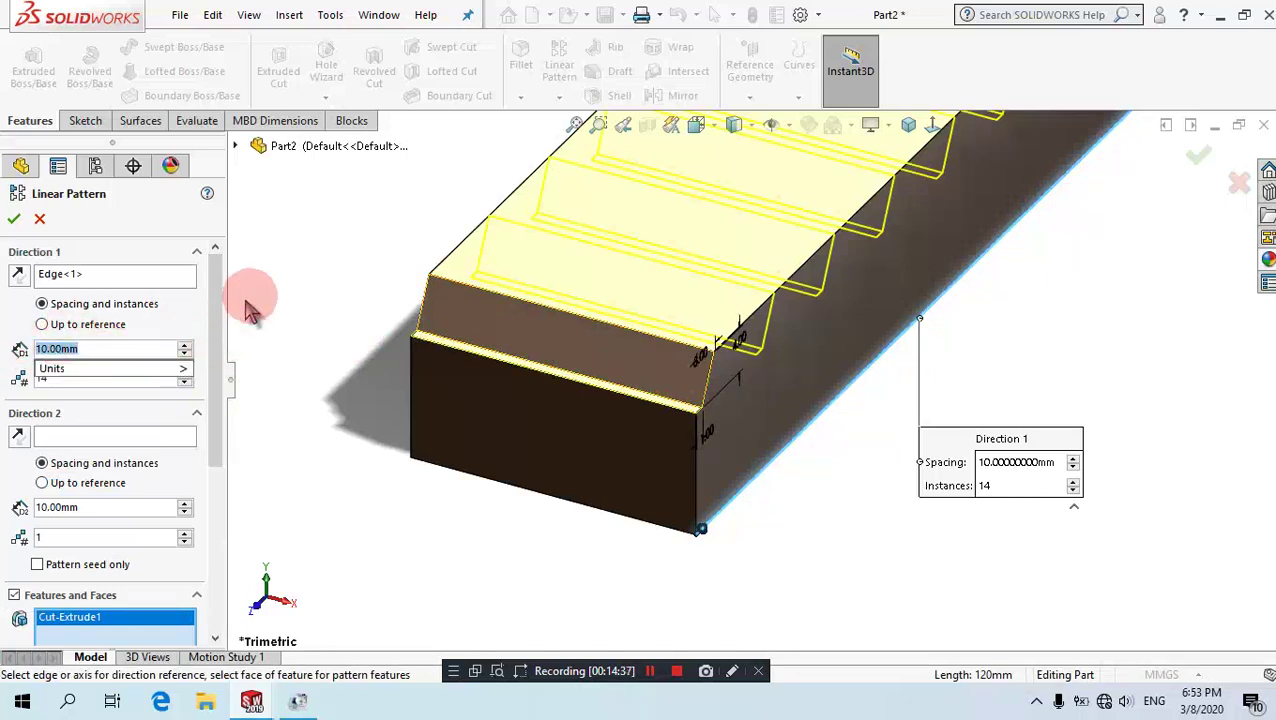
click(73, 372)
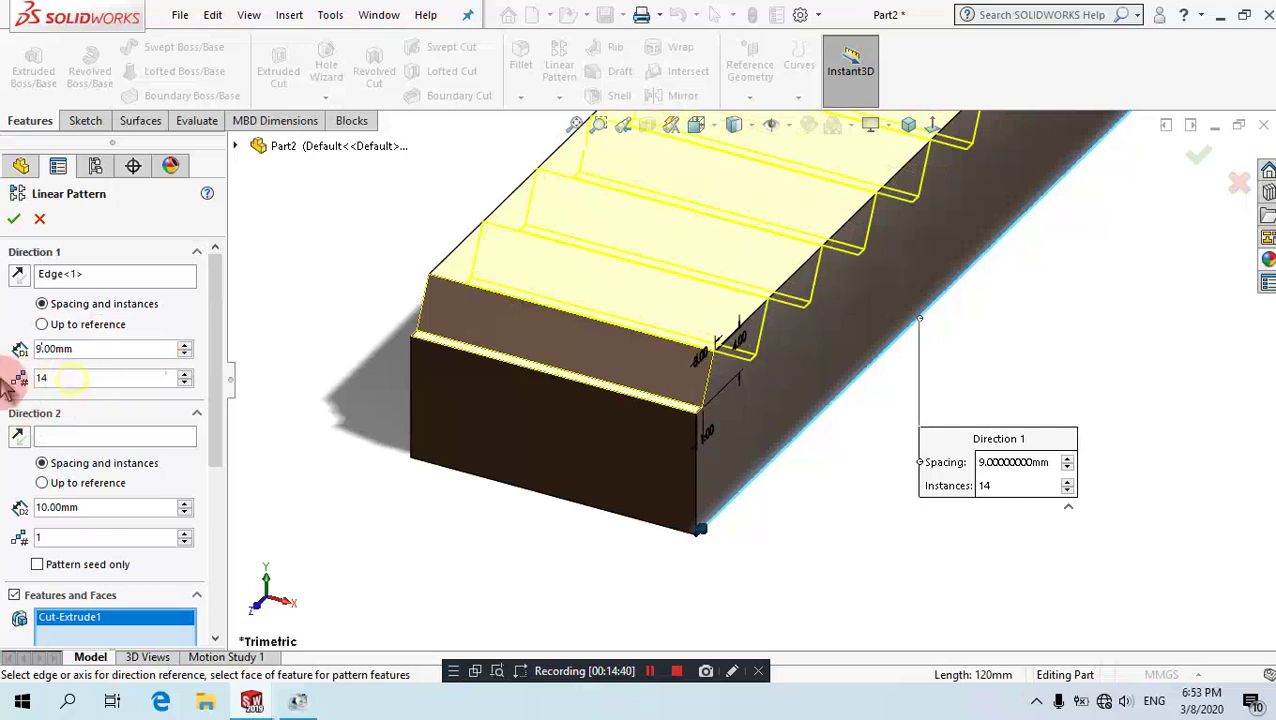
drag(30, 372, 73, 372)
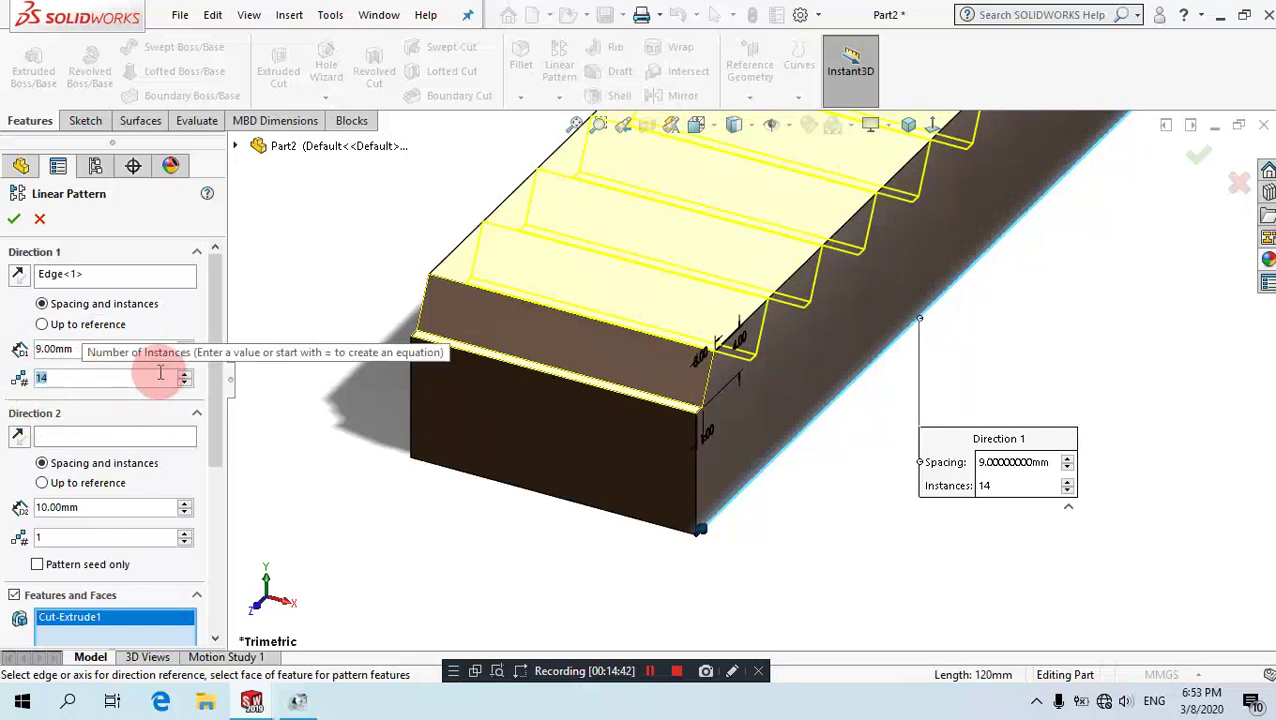
click(349, 406)
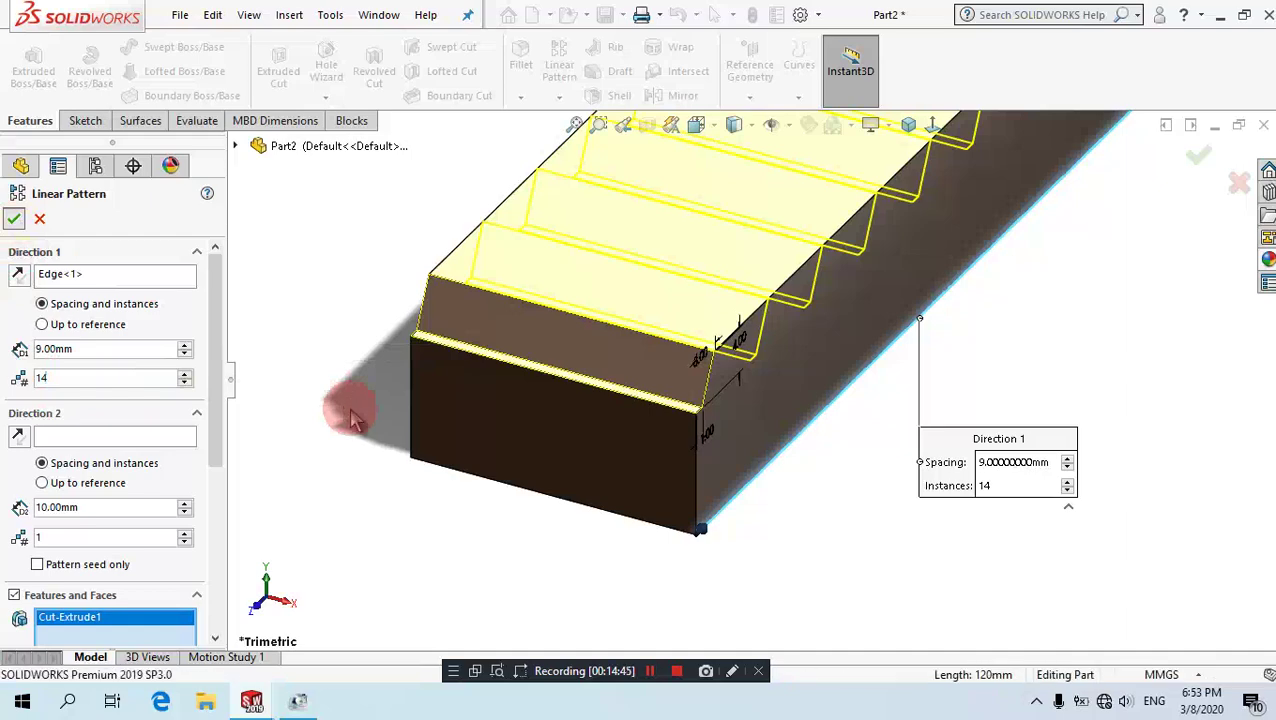
key(Return)
click(352, 418)
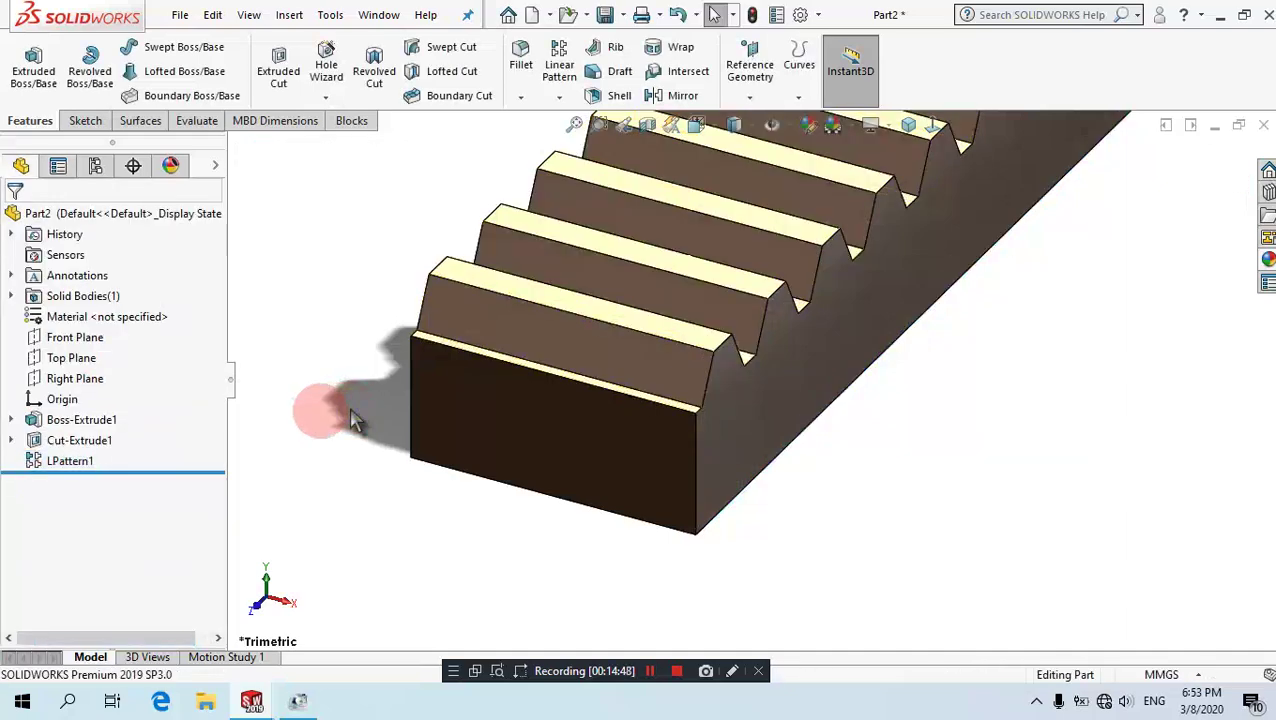
Open Sketch1 under Boss-Extrude1 to check it, then close it unchanged.
click(11, 420)
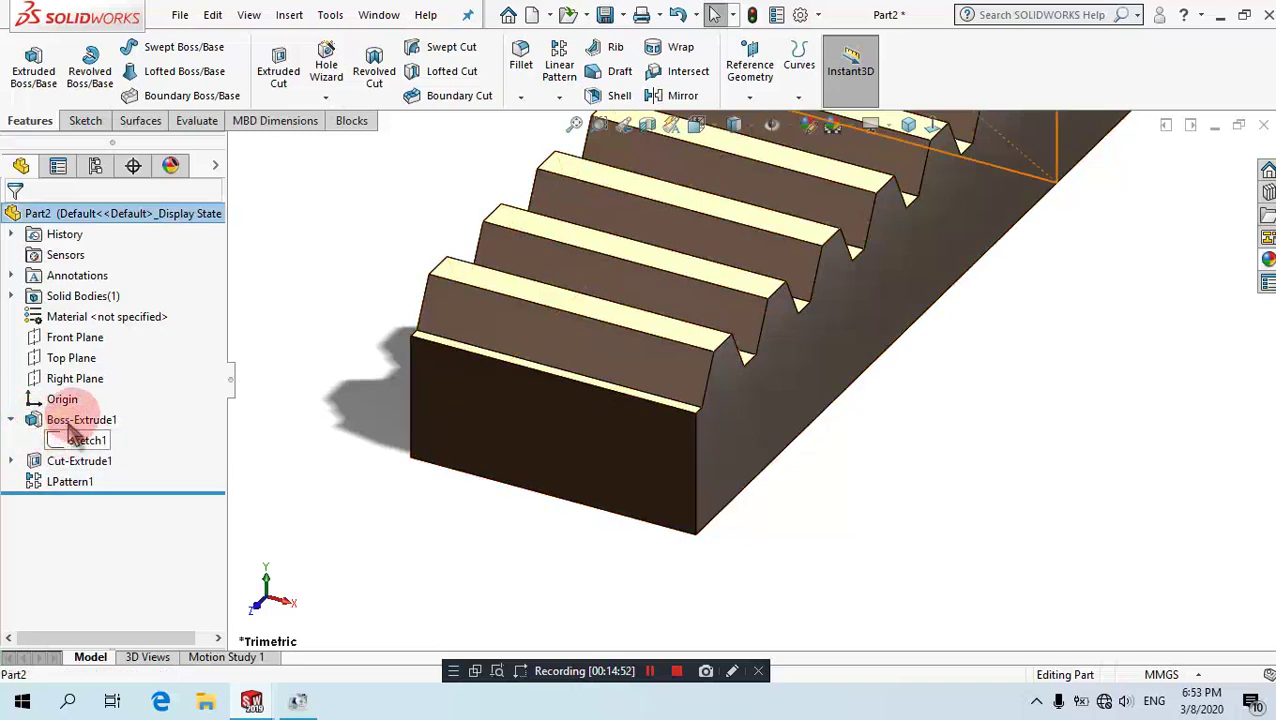
click(75, 440)
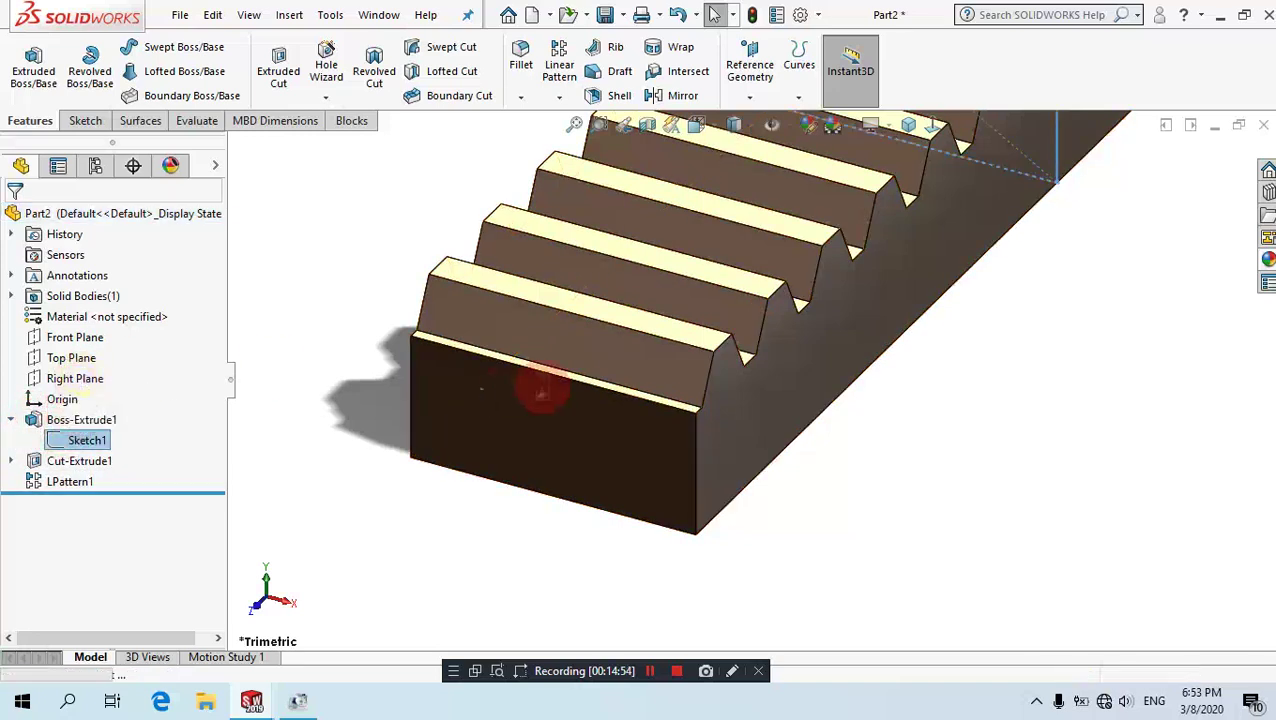
click(549, 392)
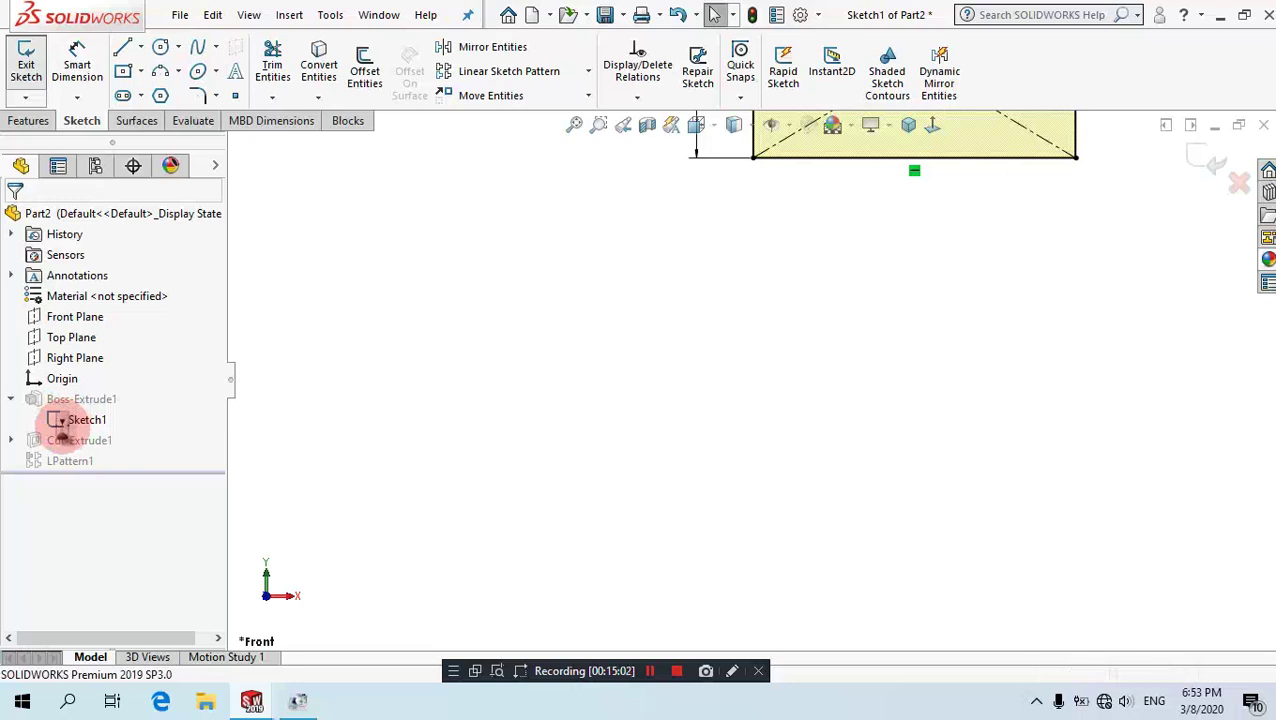
click(60, 425)
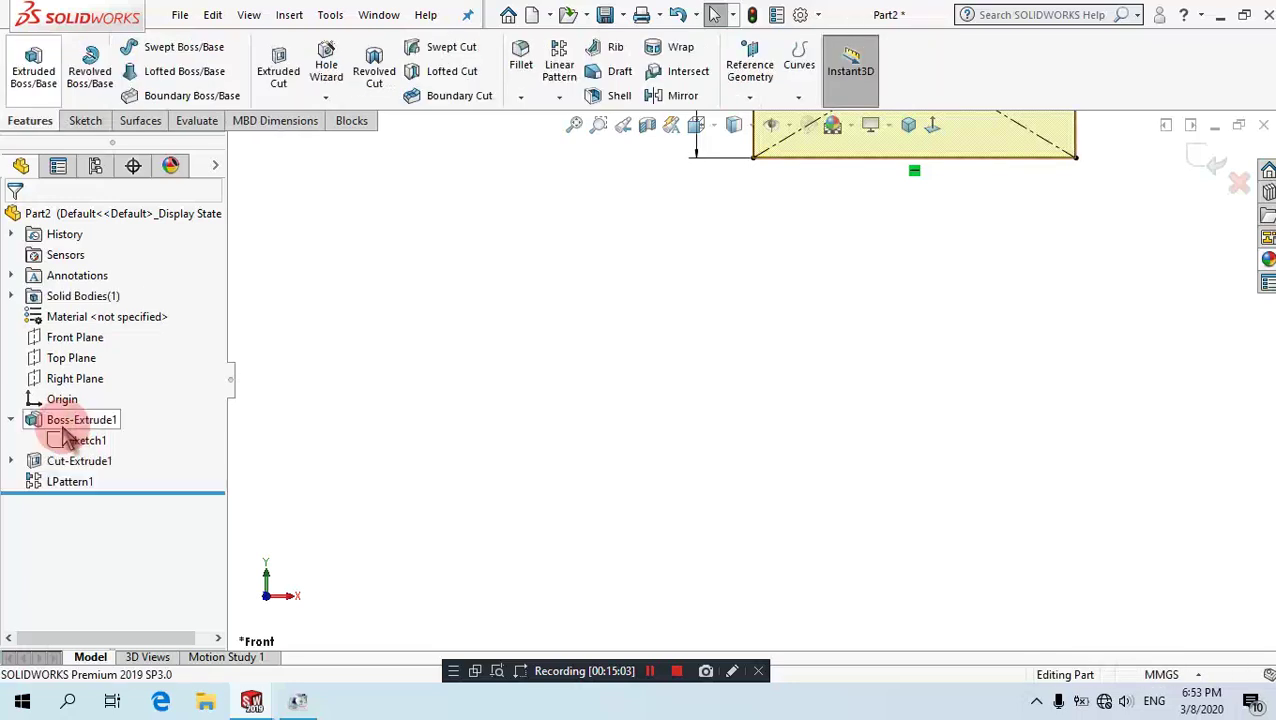
Edit Sketch2, the tooth profile under Cut-Extrude1.
click(14, 462)
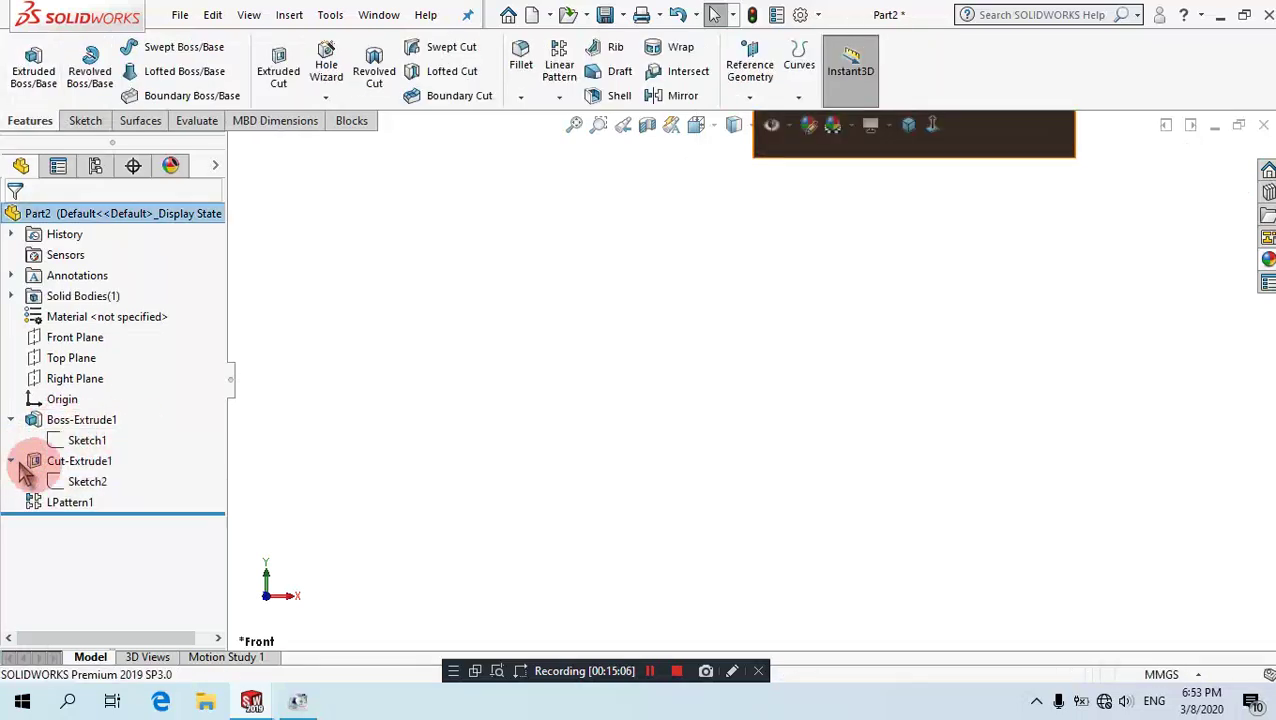
click(86, 482)
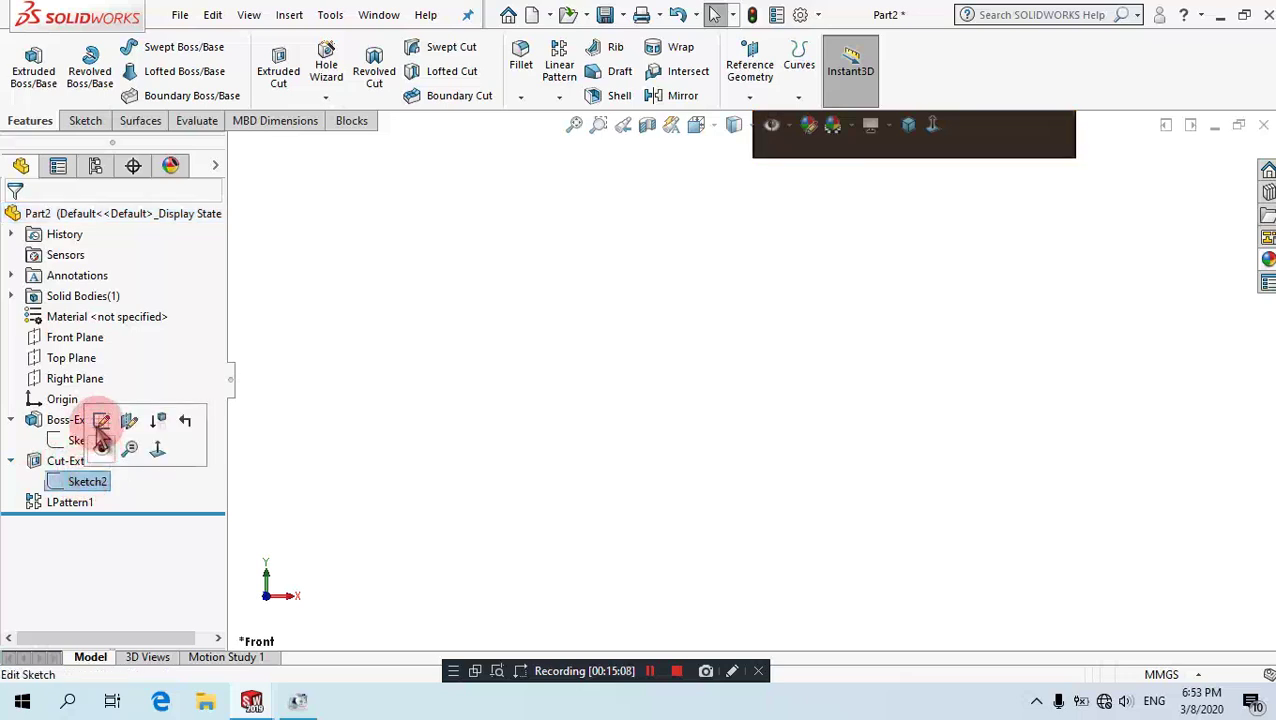
click(101, 421)
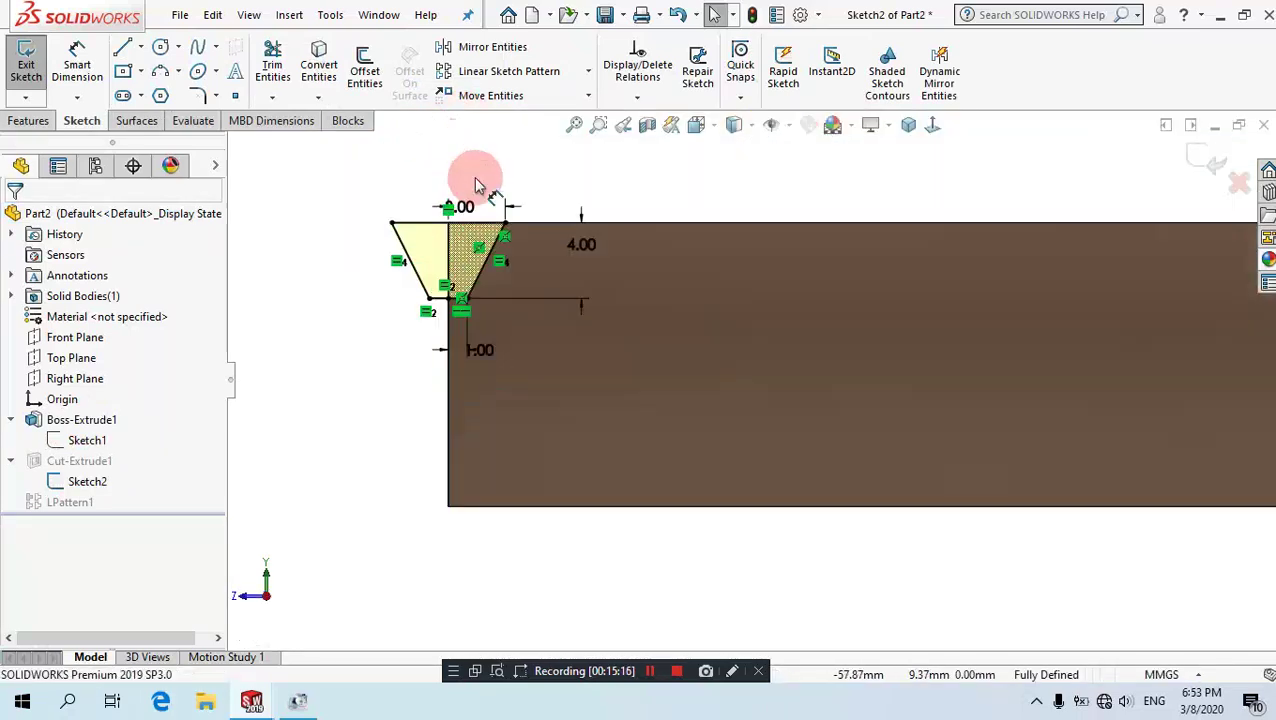
Draw a horizontal centerline between the tooth profile's two slanted edges.
click(141, 47)
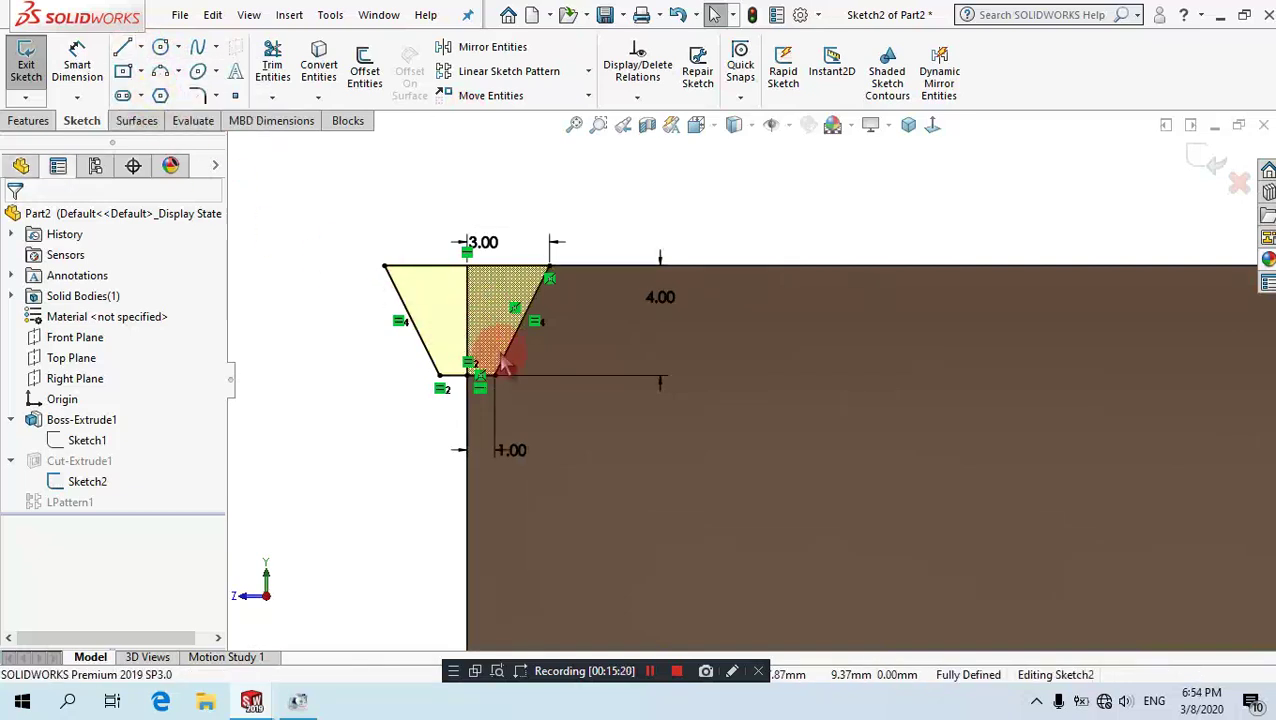
scroll(505, 365, down, 3)
scroll(505, 365, down, 1)
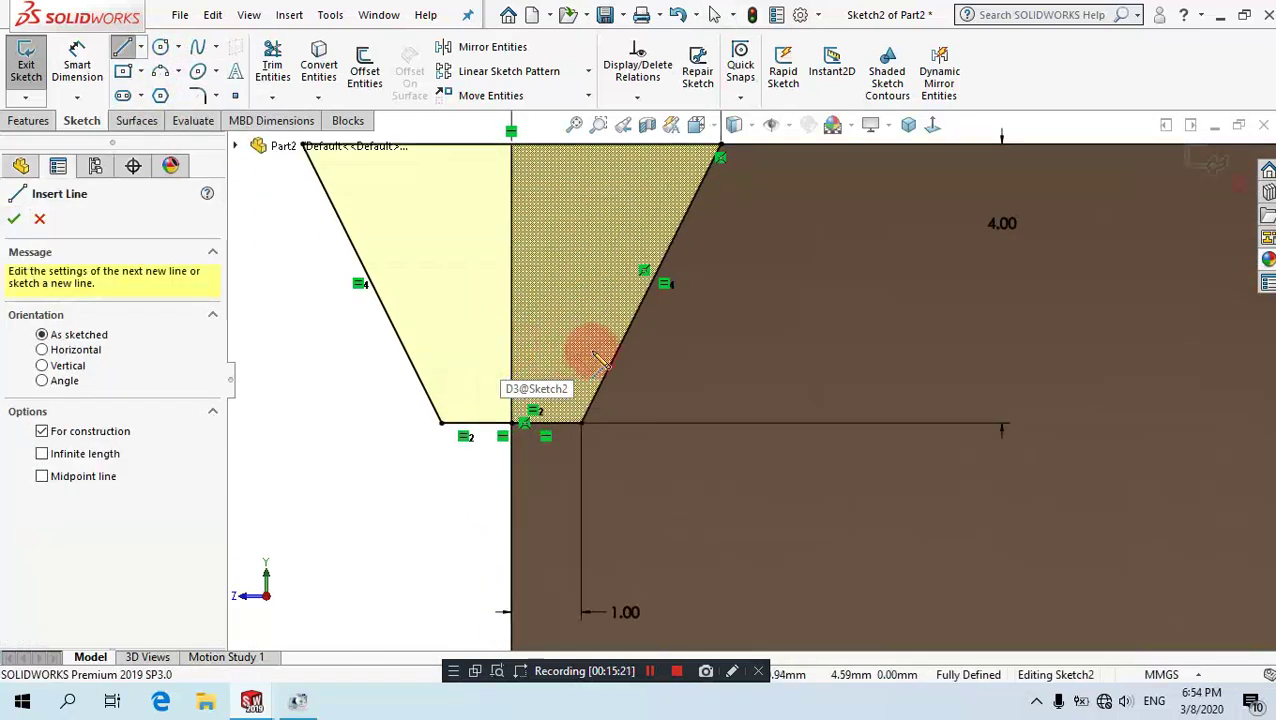
drag(420, 354, 408, 350)
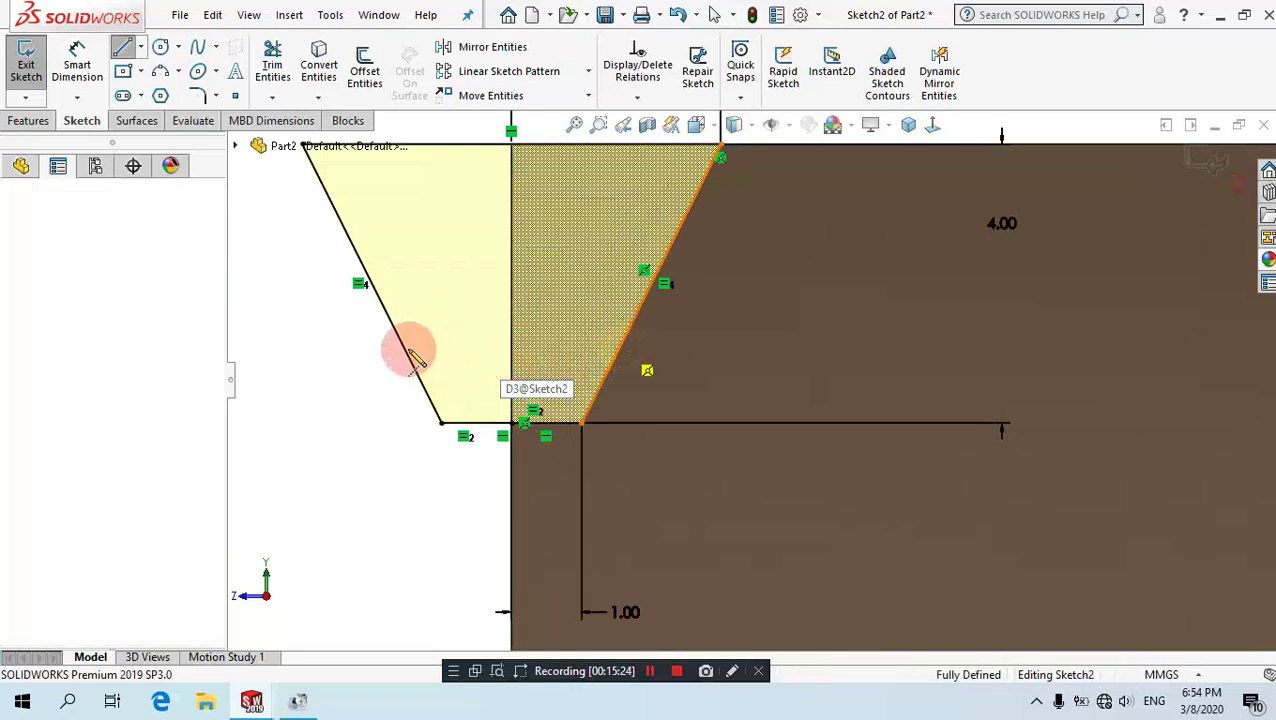
click(410, 362)
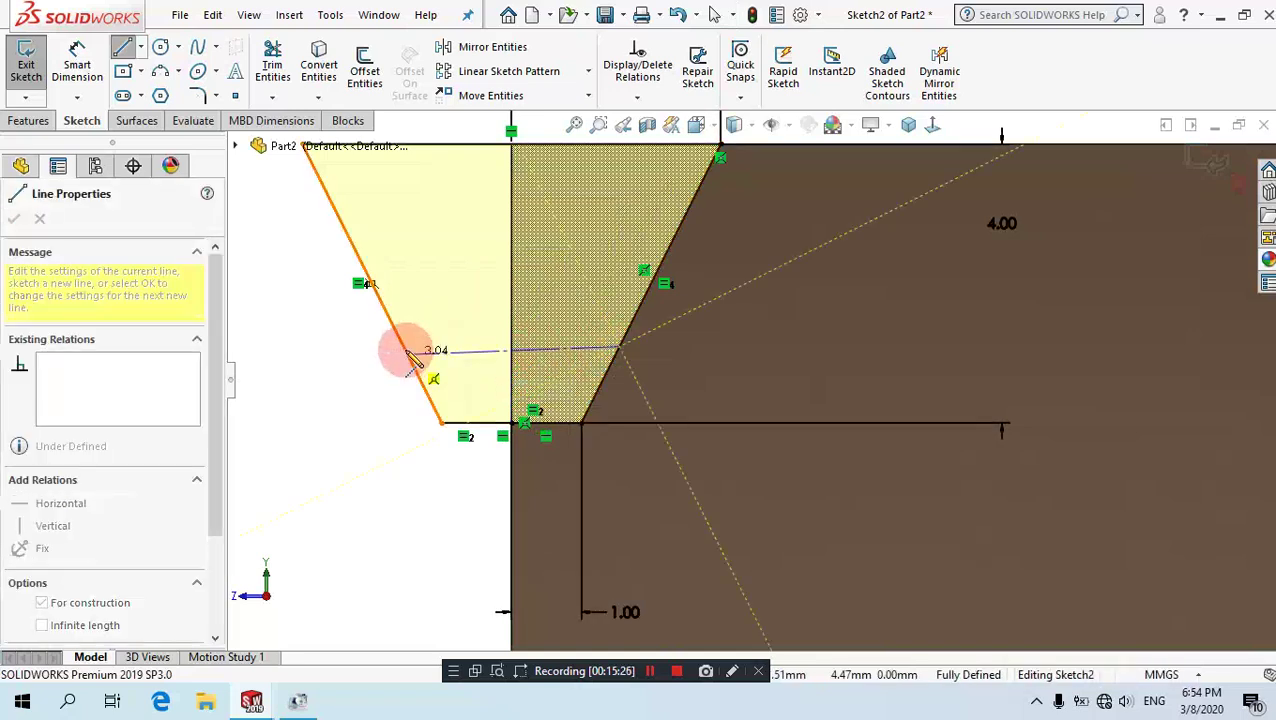
click(404, 348)
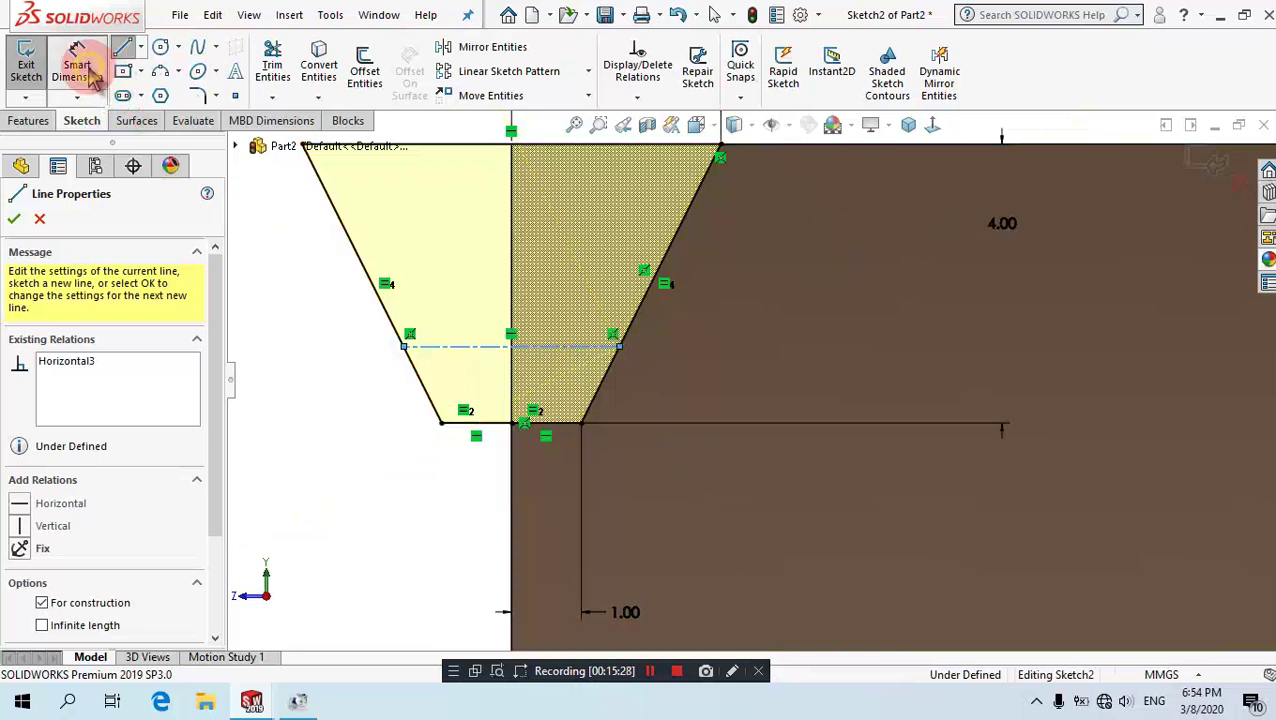
key(Escape)
key(Escape)
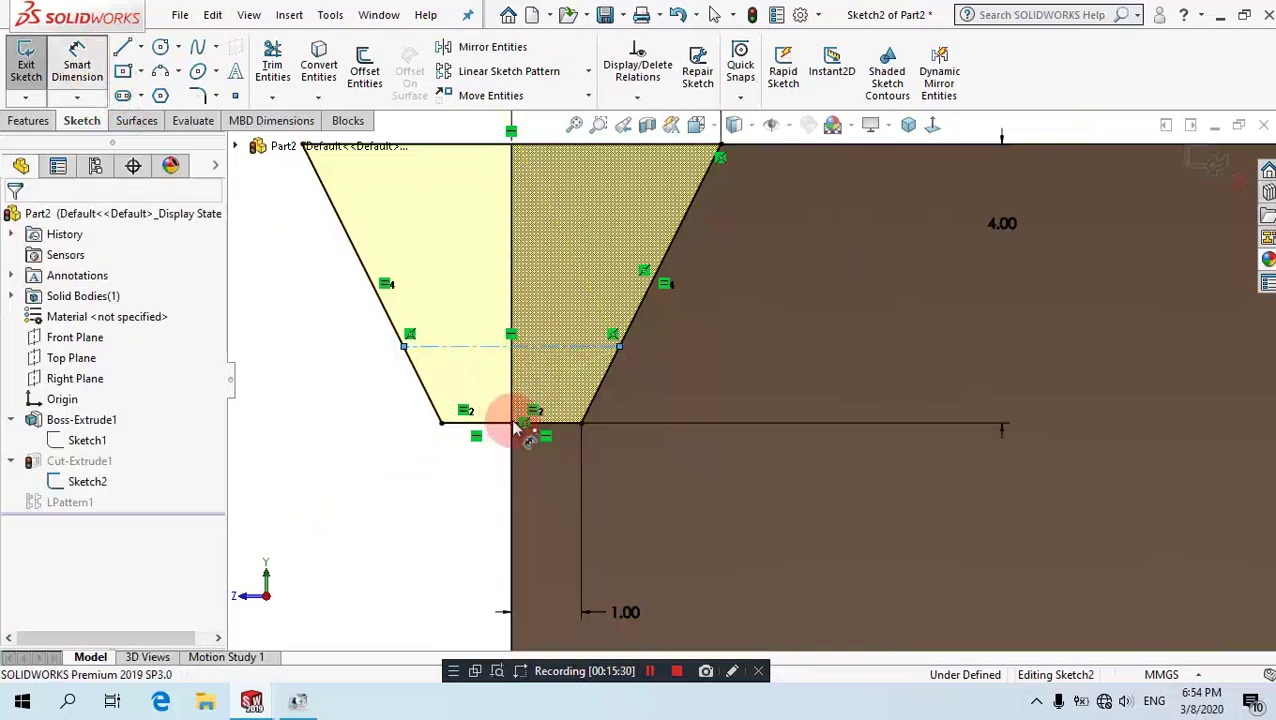
Dimension the centerline 1.10 above the tooth base and exit the sketch.
click(620, 348)
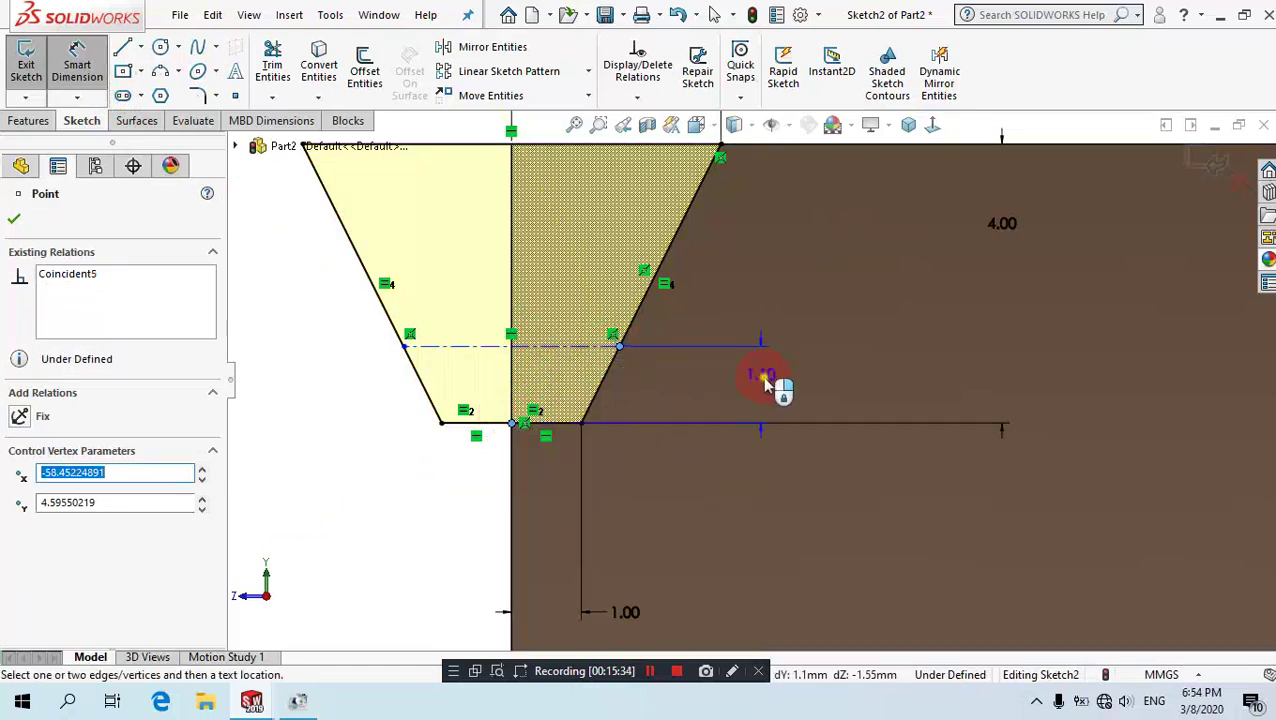
key(Escape)
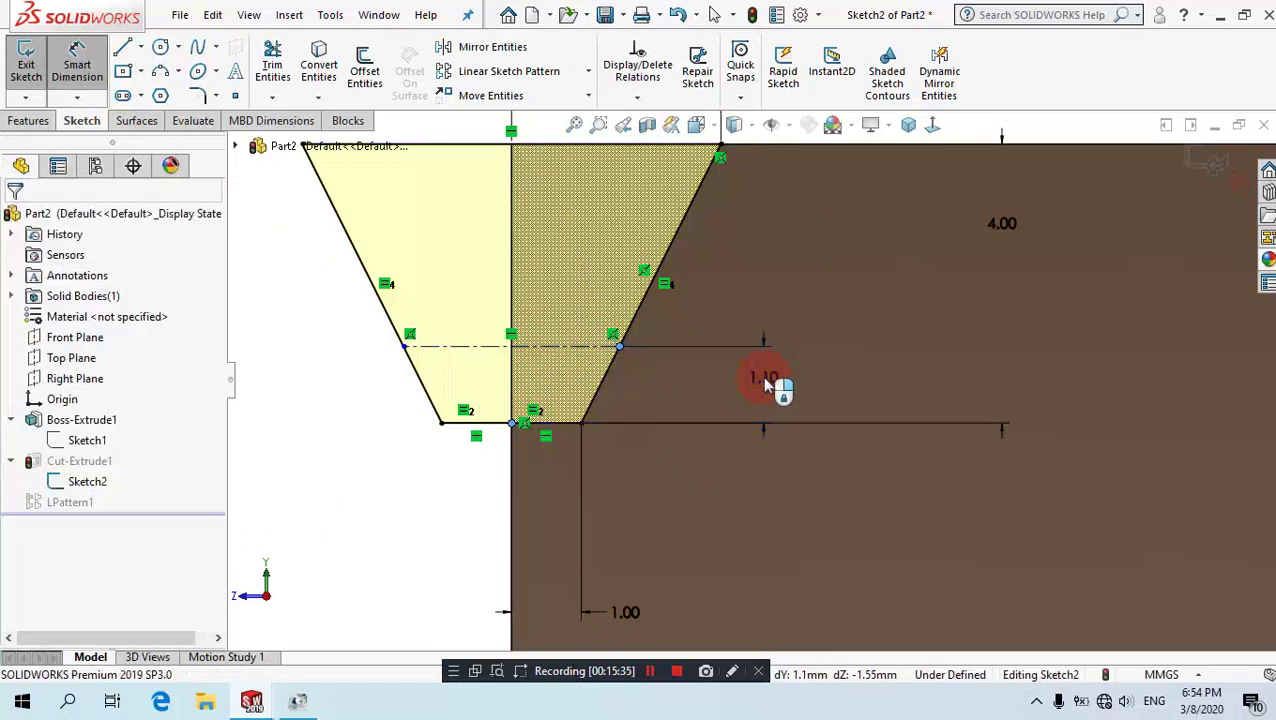
double_click(765, 385)
text(1.5)
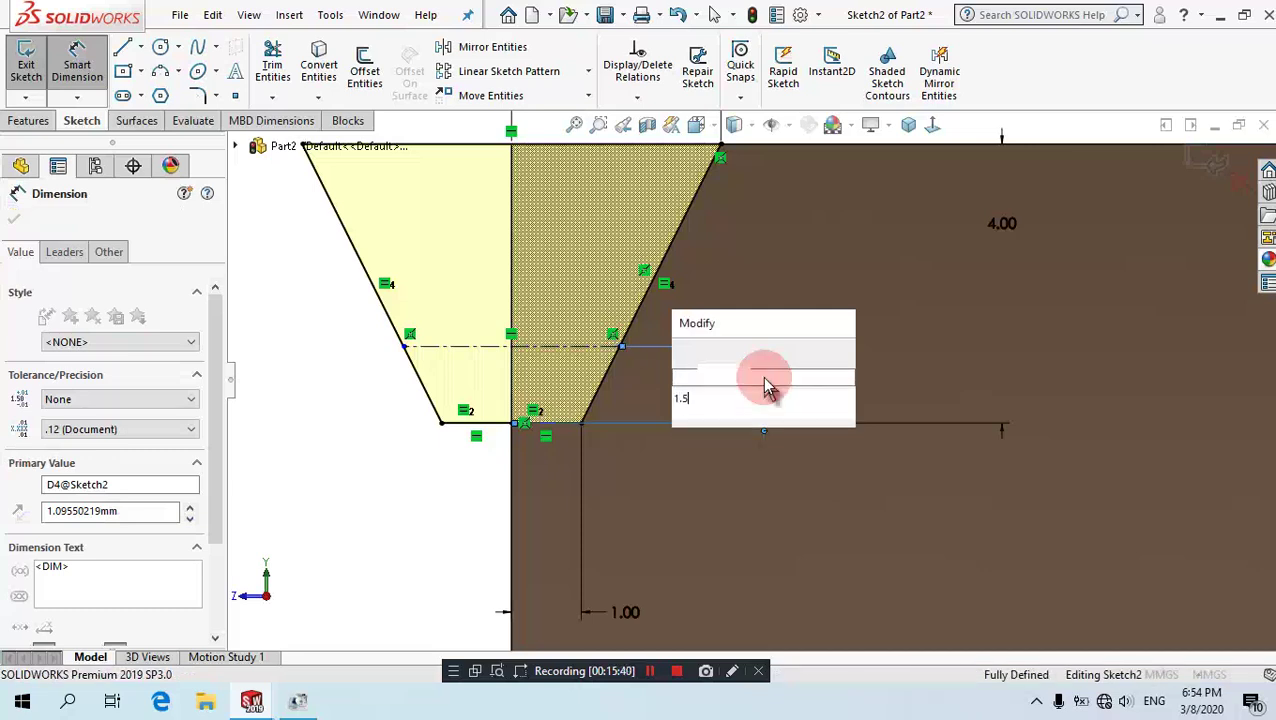
key(Return)
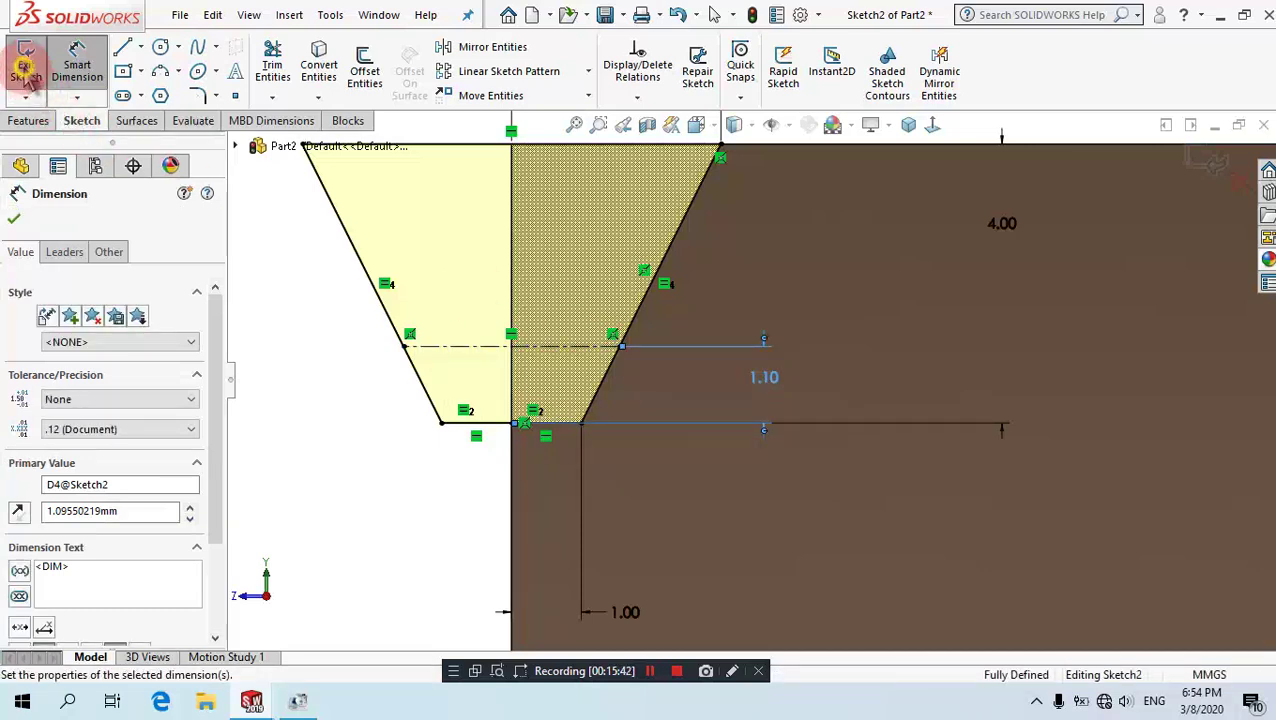
click(26, 66)
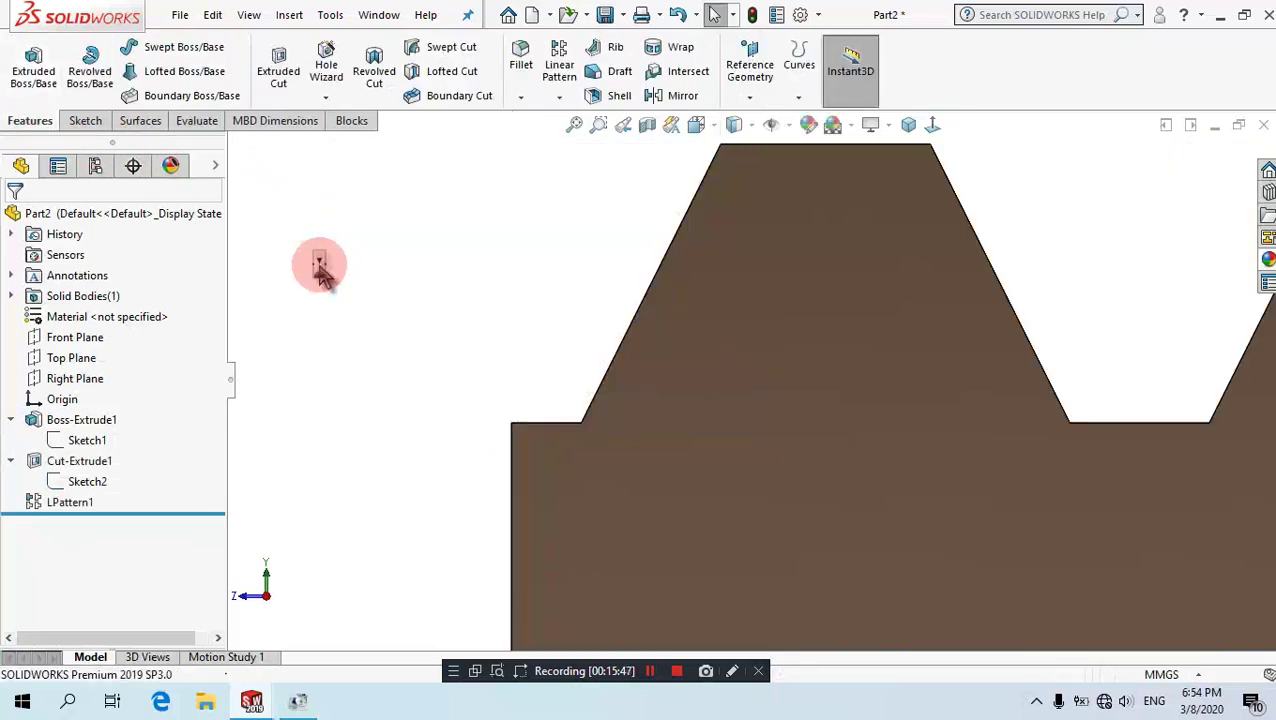
Save the part under the file name Rack Gear in place of Part2.
key(ctrl+s)
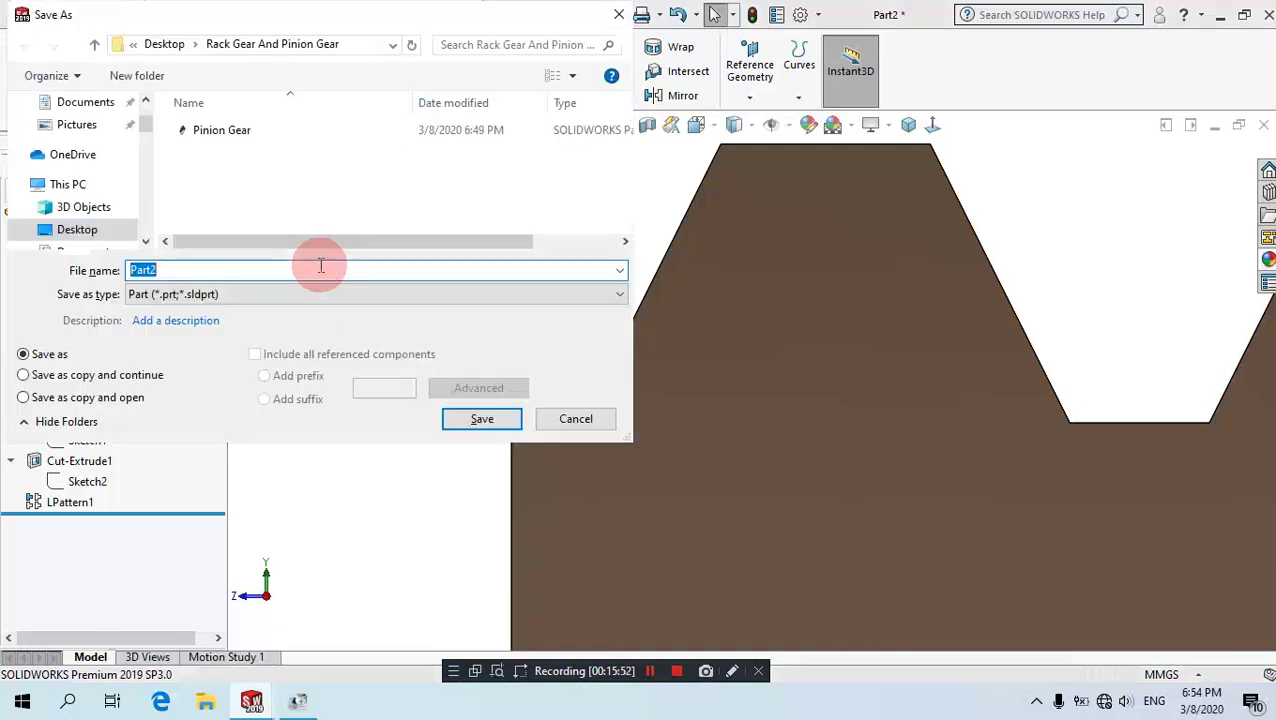
text(Rack Gear)
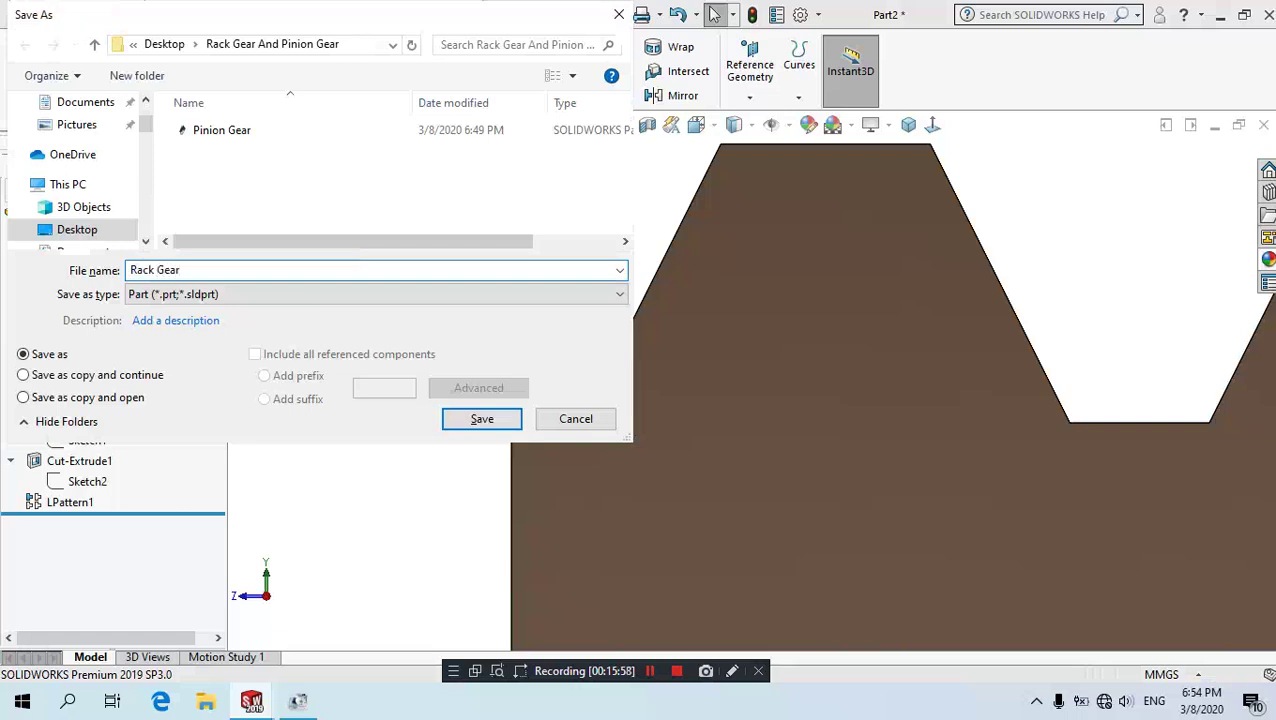
key(Return)
click(318, 264)
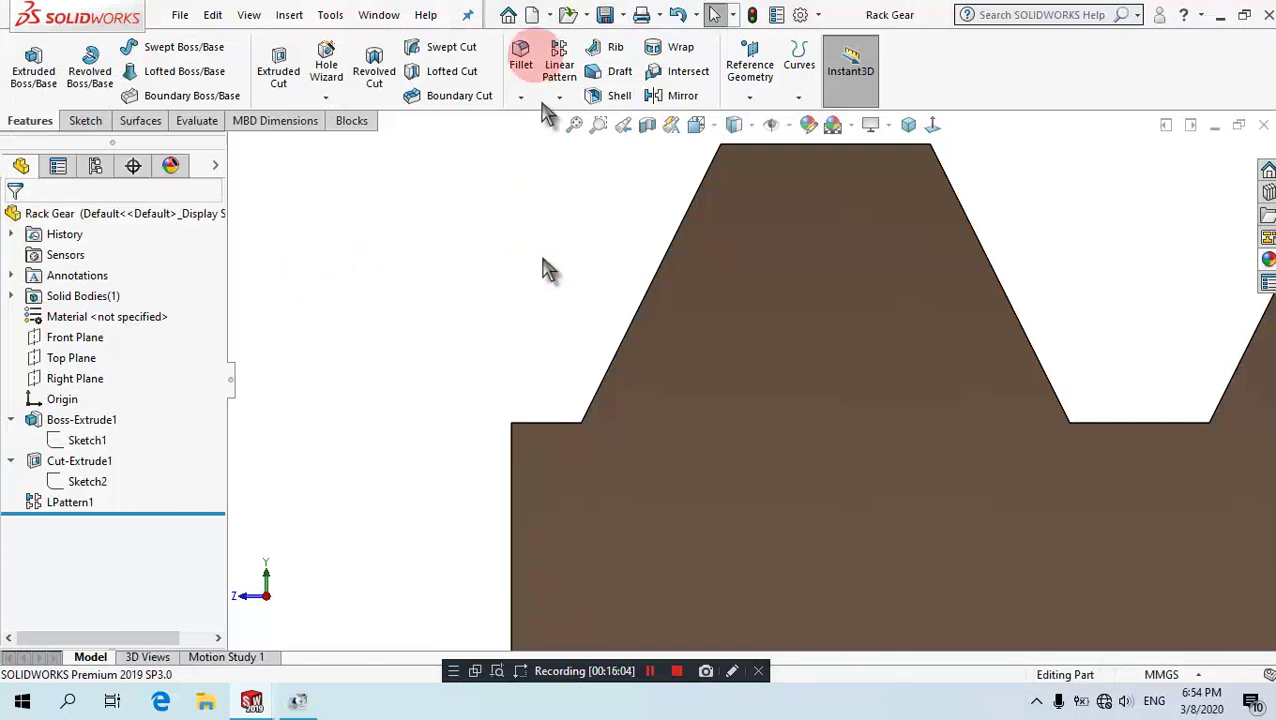
Create a new SOLIDWORKS document using the Assembly template.
click(531, 14)
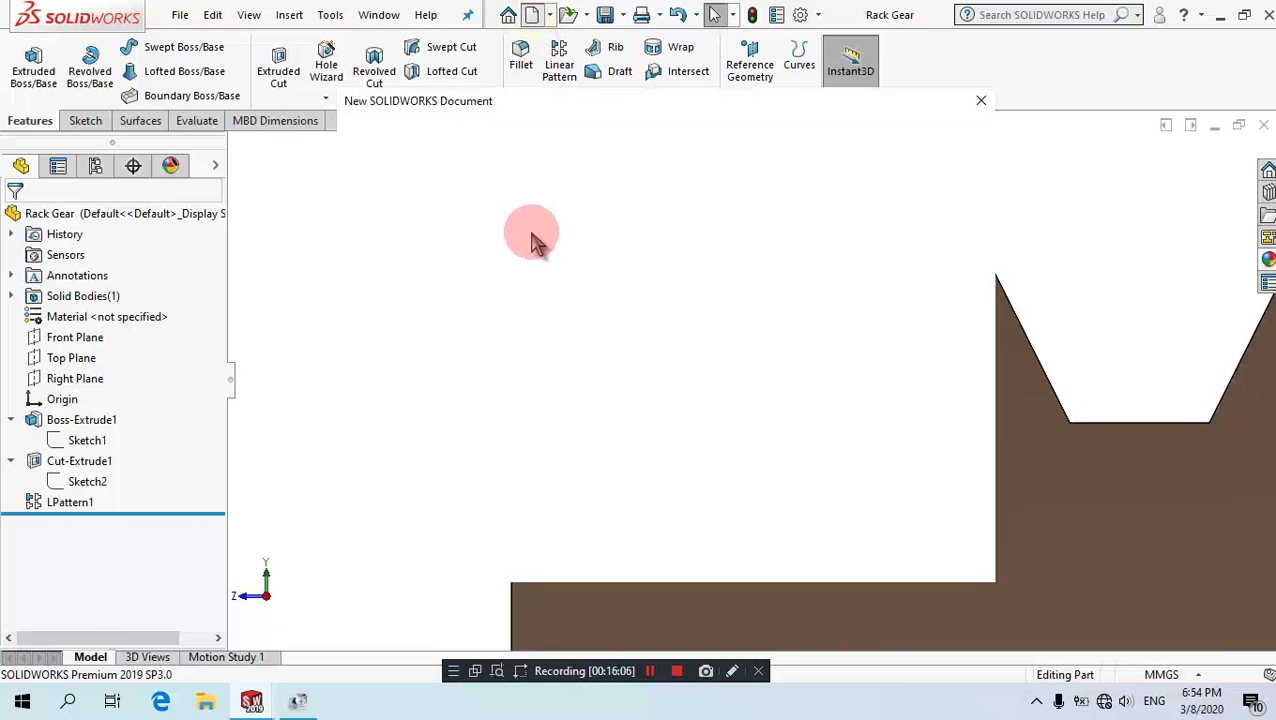
click(388, 248)
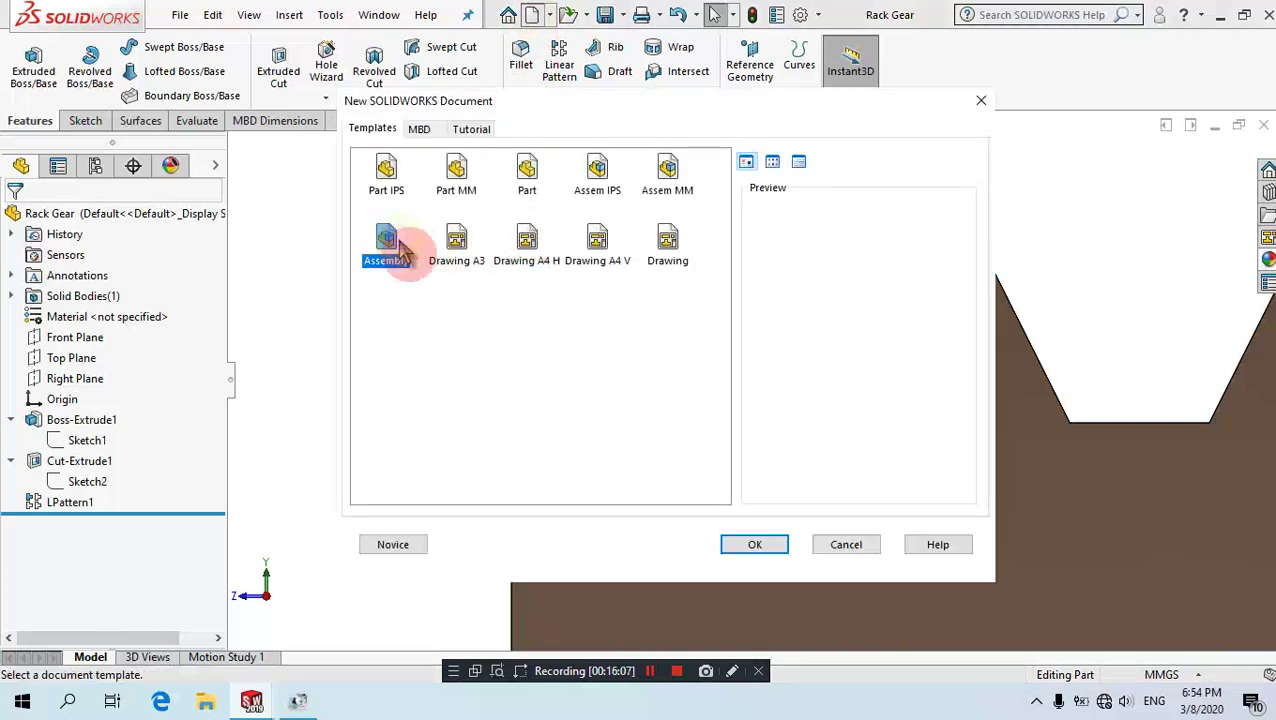
click(755, 545)
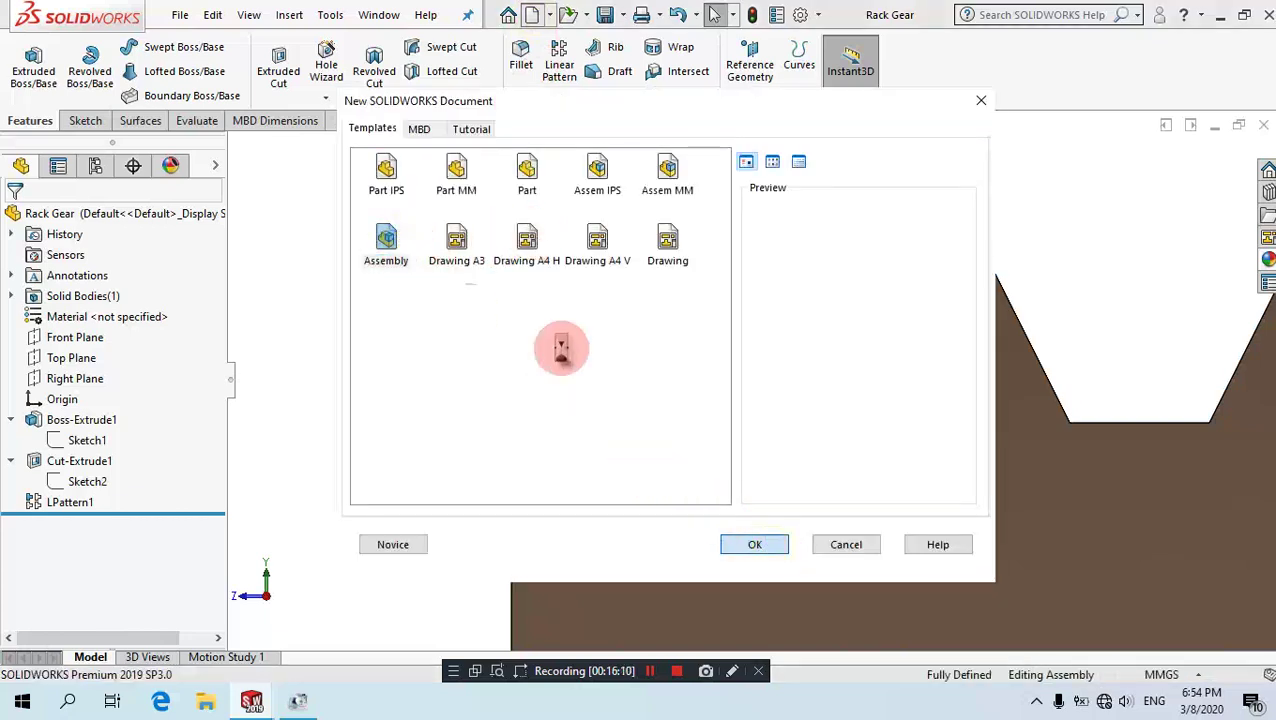
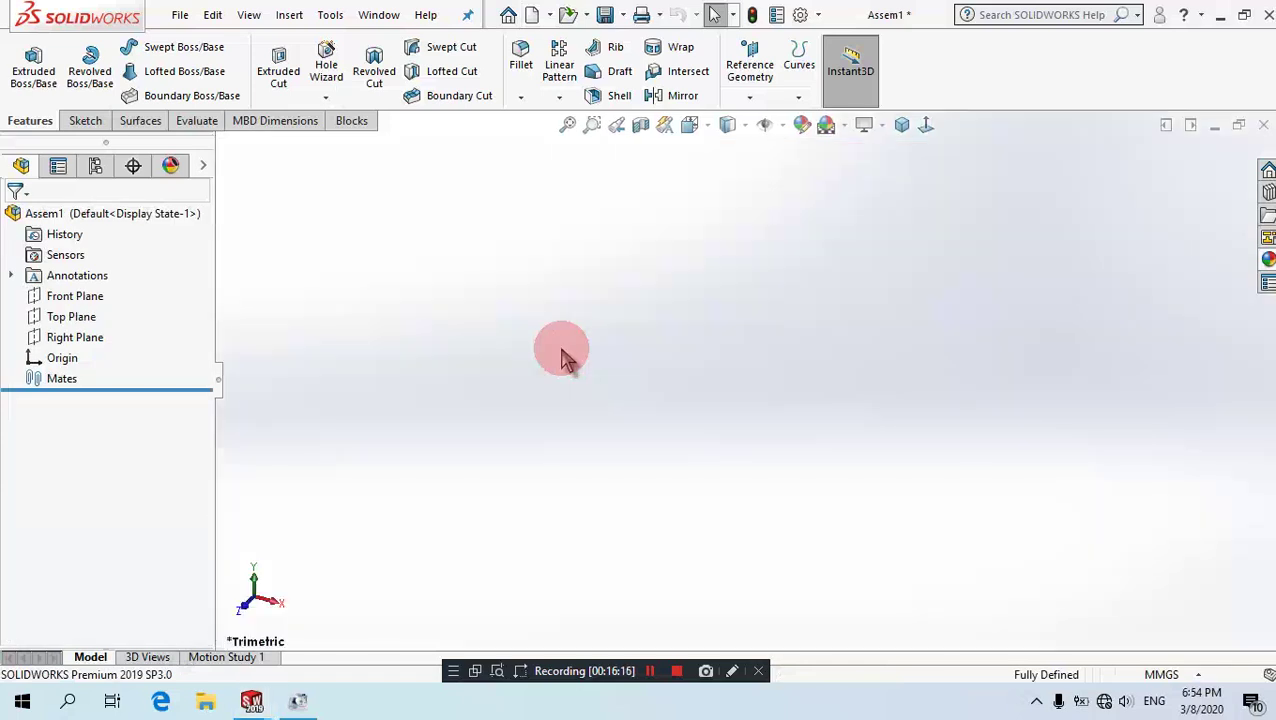
Create reference Axis1 where the Top and Front planes intersect.
click(570, 140)
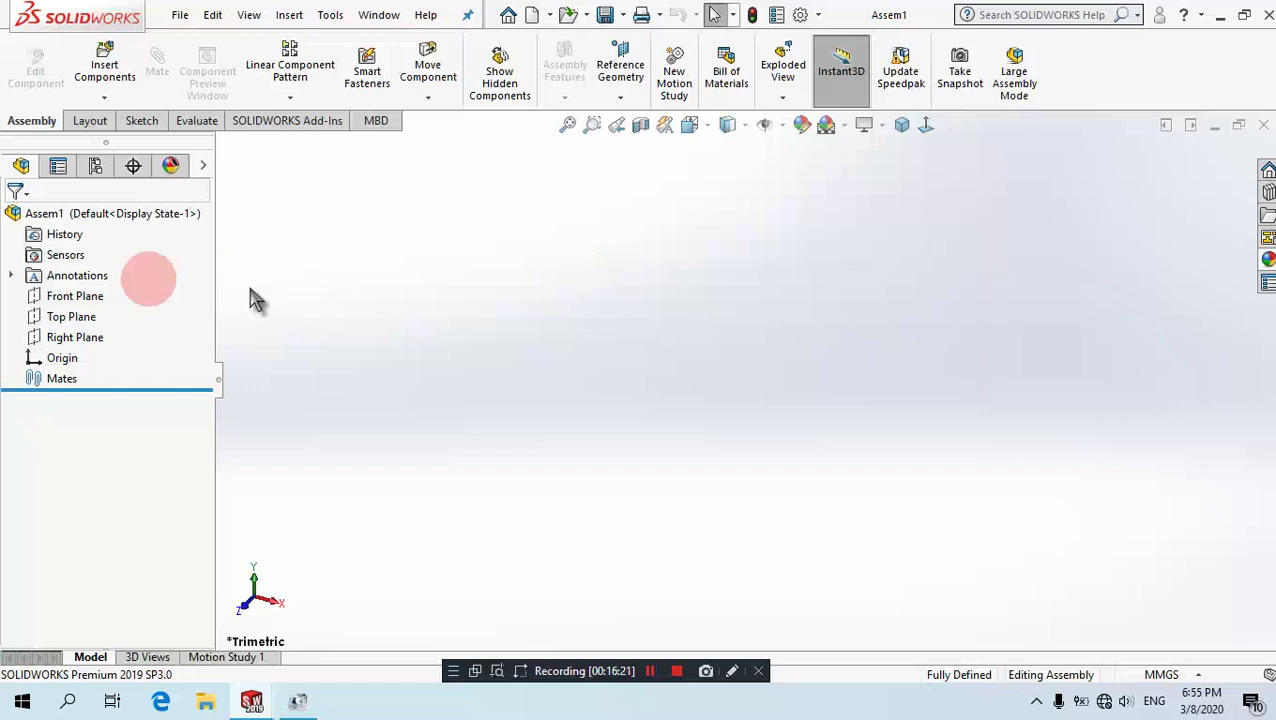
click(56, 316)
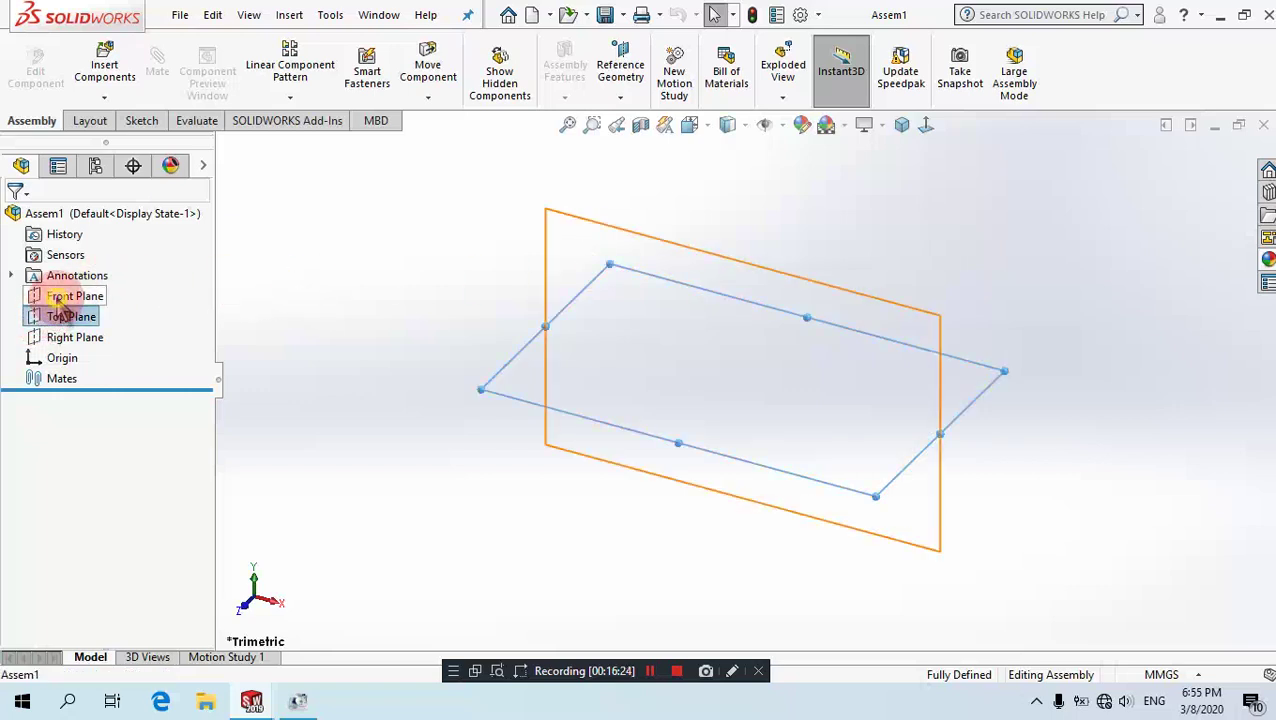
ctrl+click(58, 298)
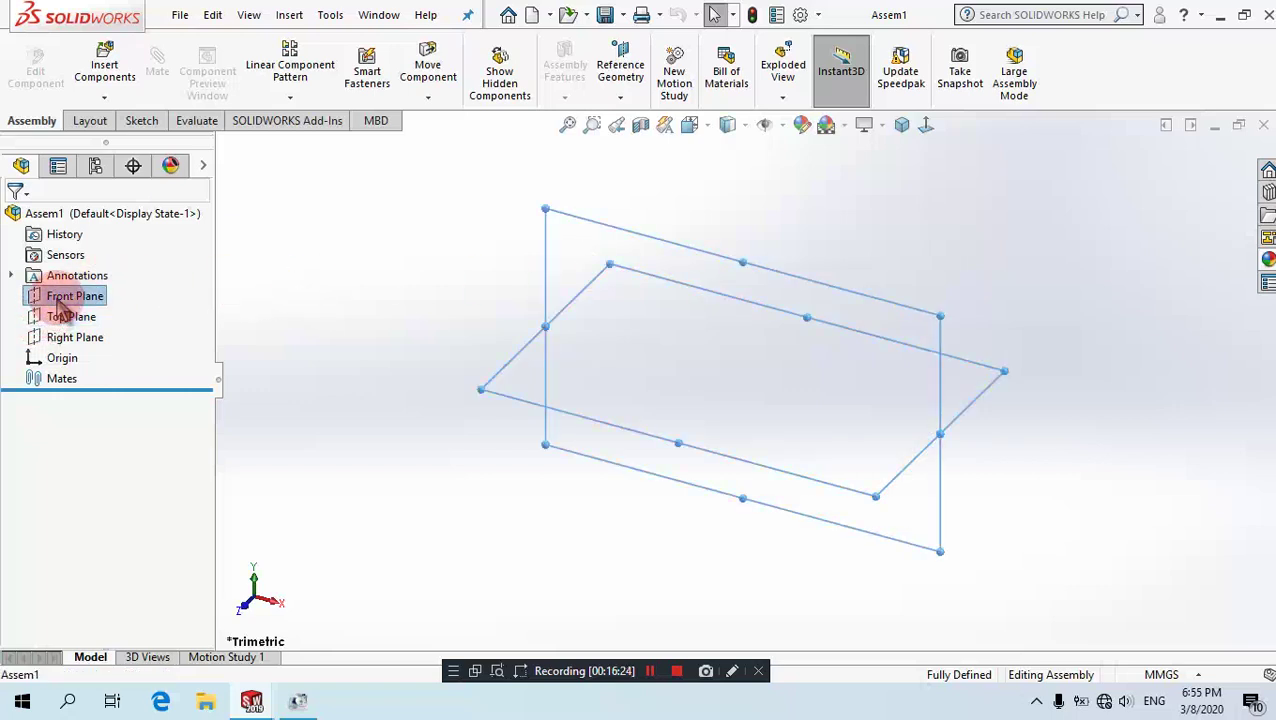
click(622, 98)
click(638, 145)
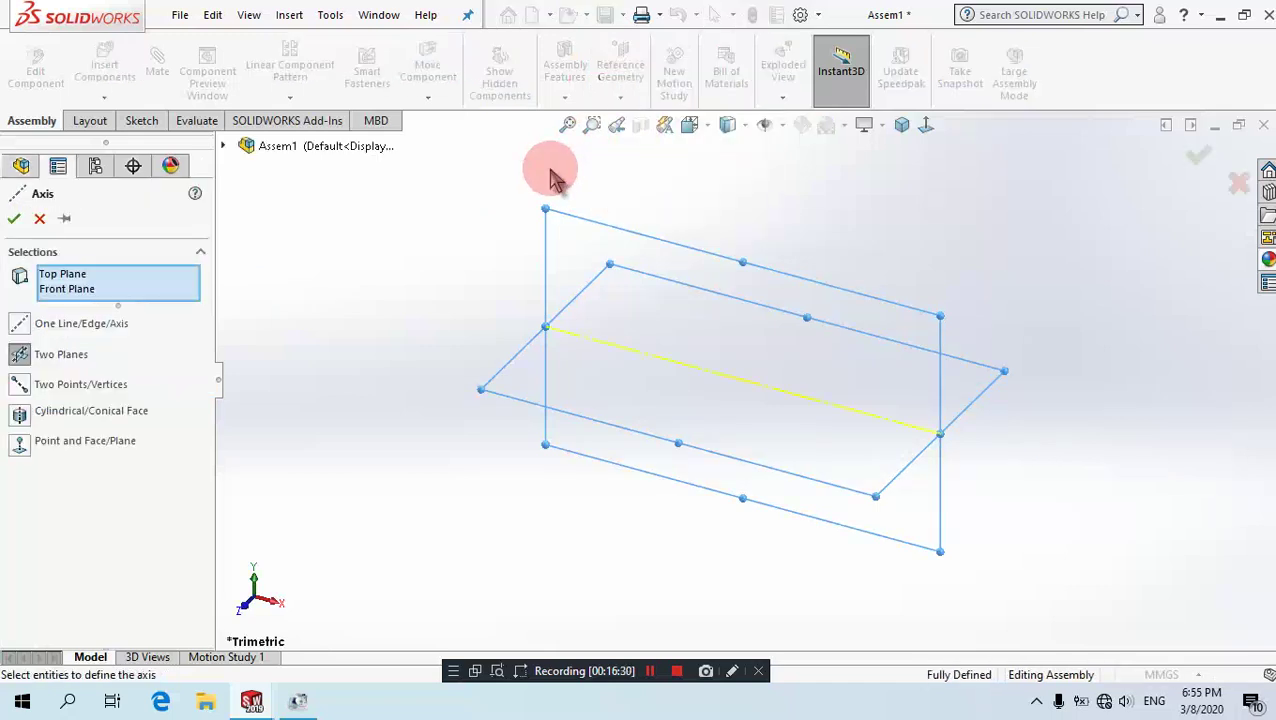
click(14, 218)
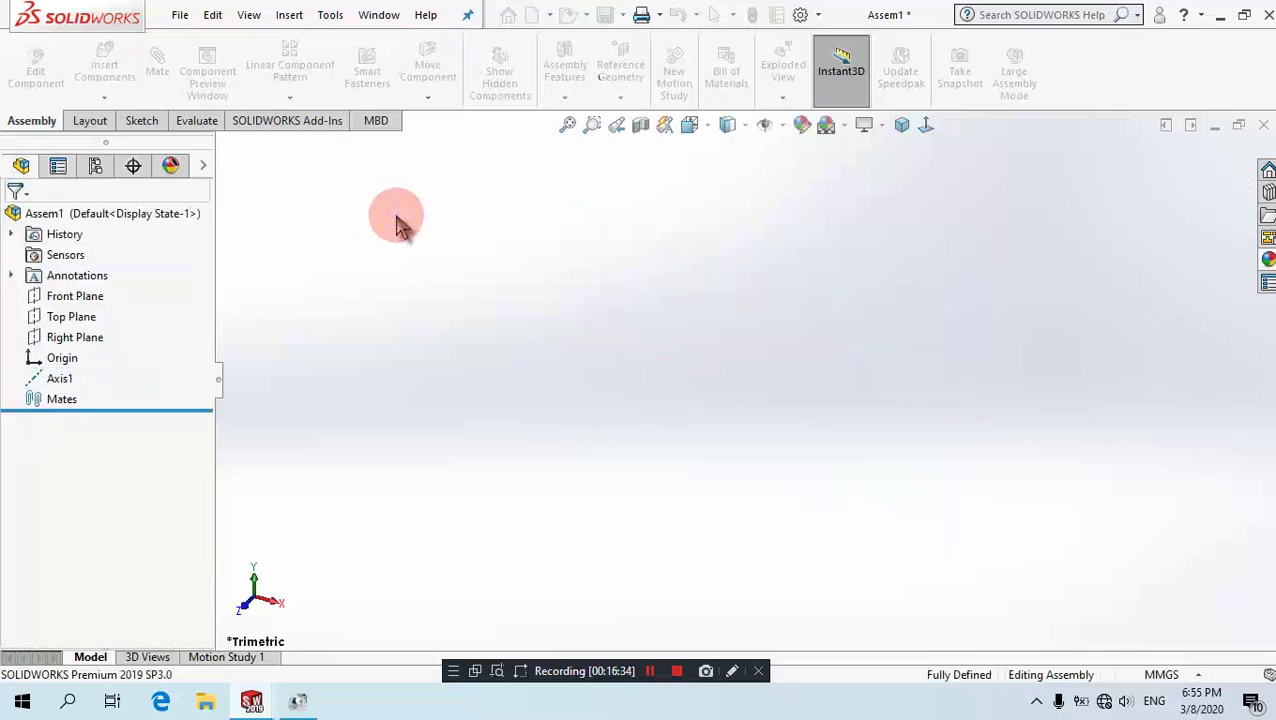
click(106, 66)
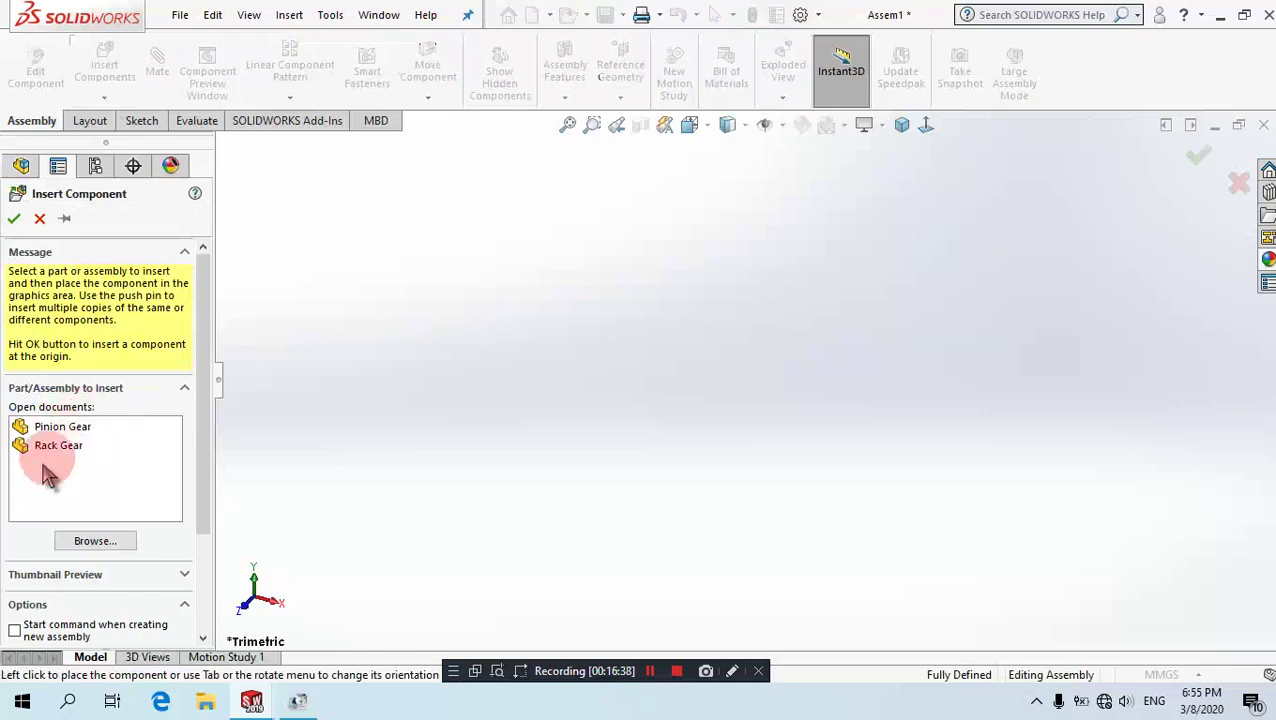
Insert the Pinion Gear, set it to Float, and drag it aside.
click(645, 357)
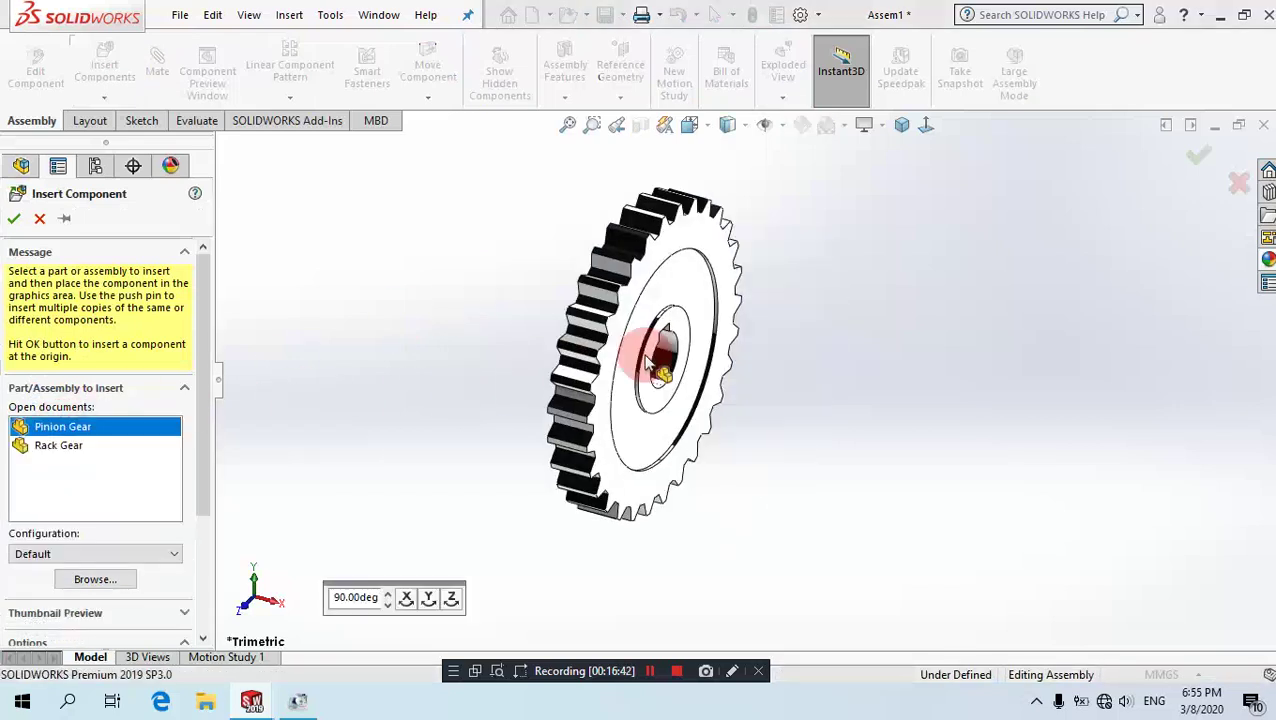
click(464, 383)
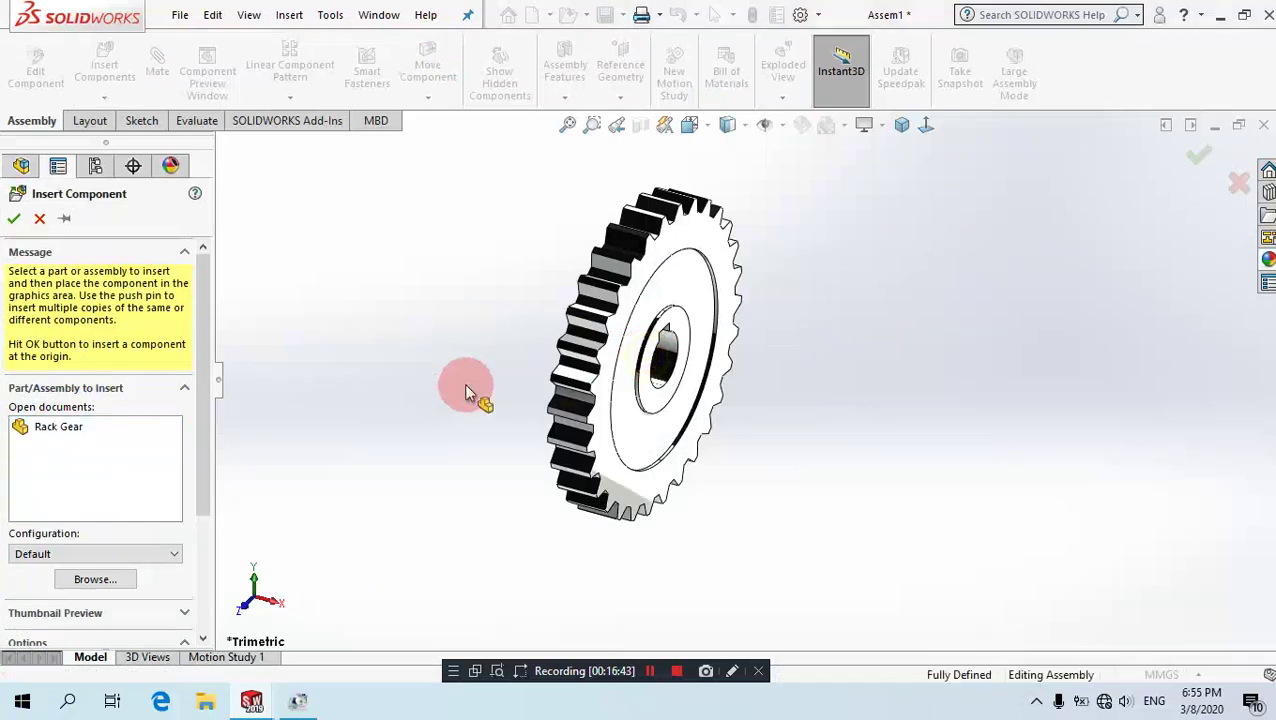
click(145, 398)
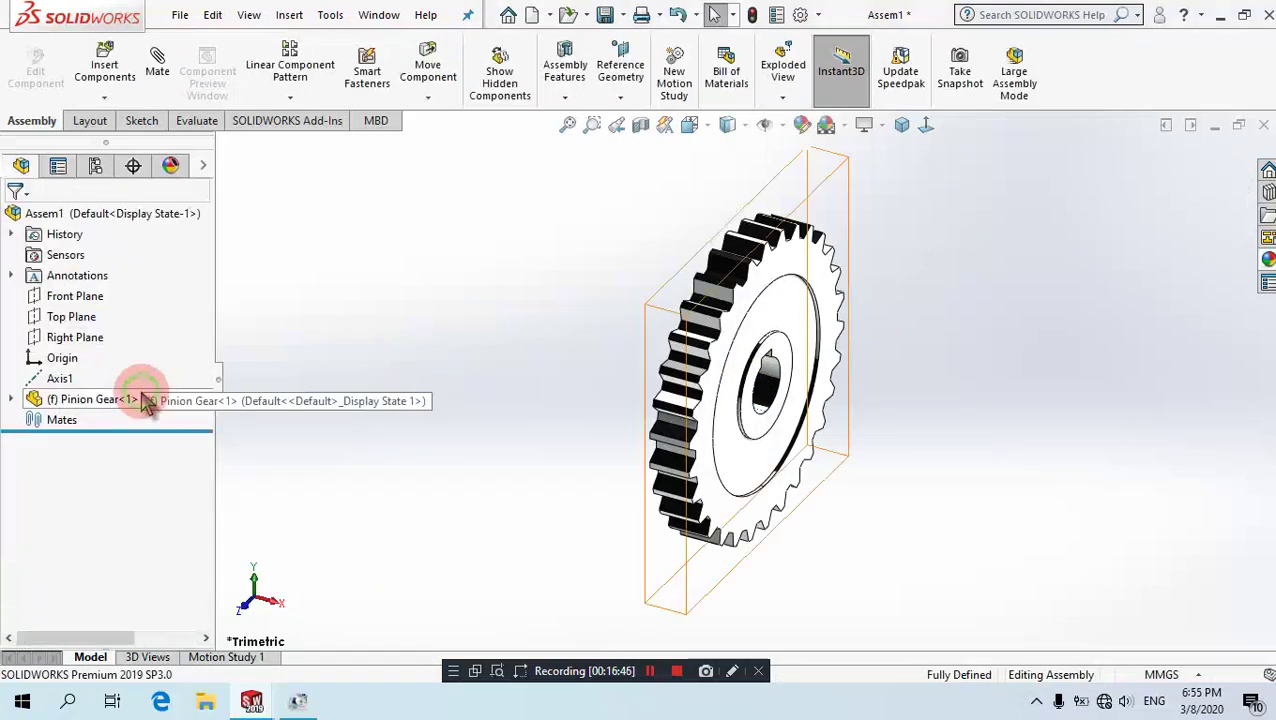
right_click(145, 400)
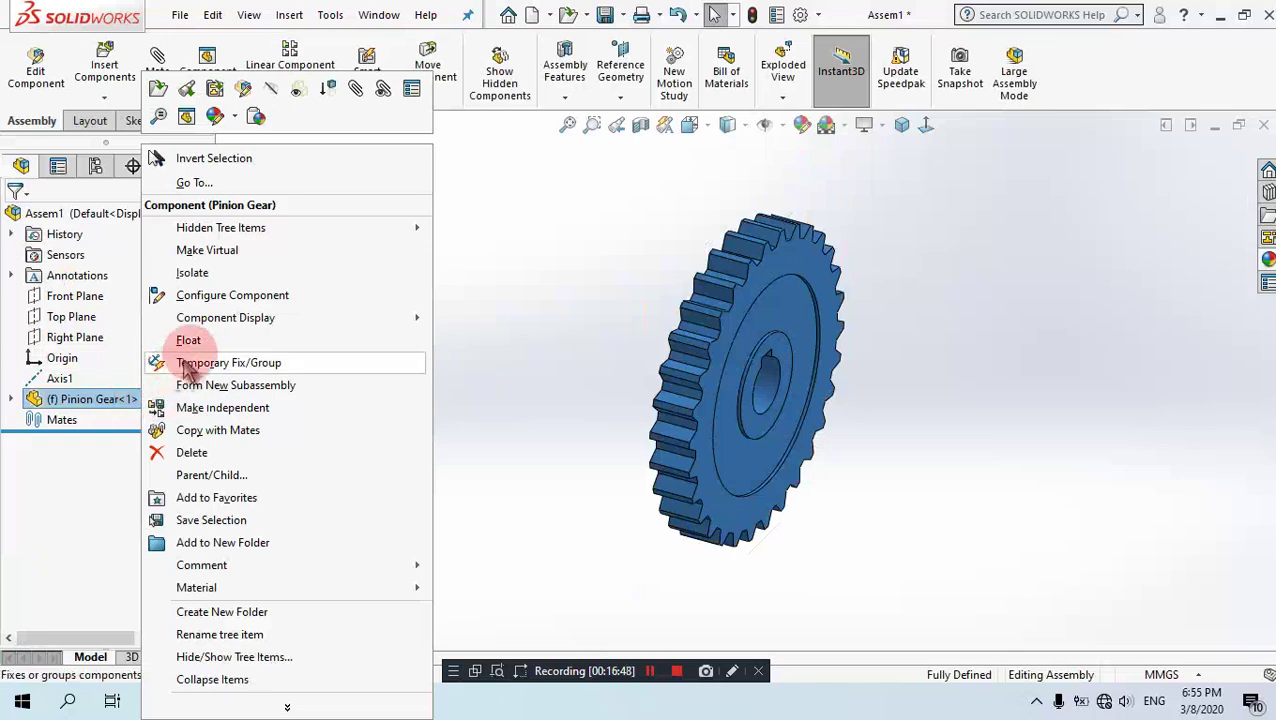
click(197, 360)
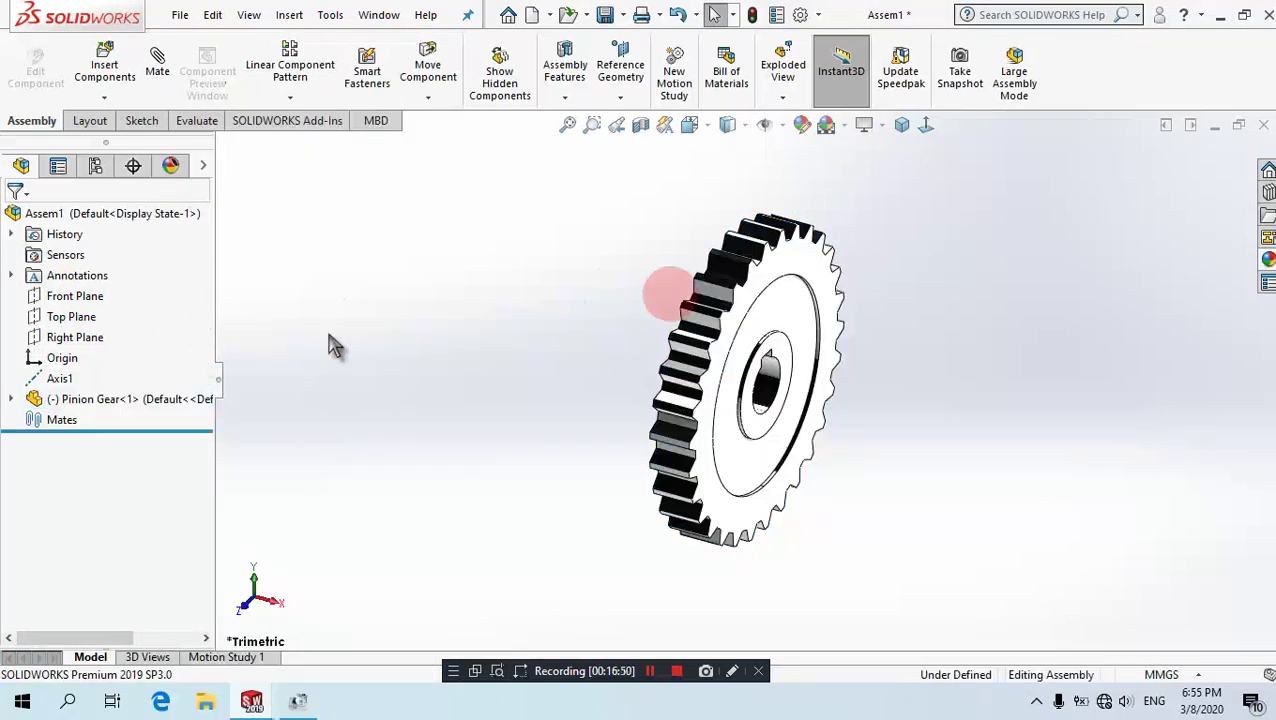
click(722, 285)
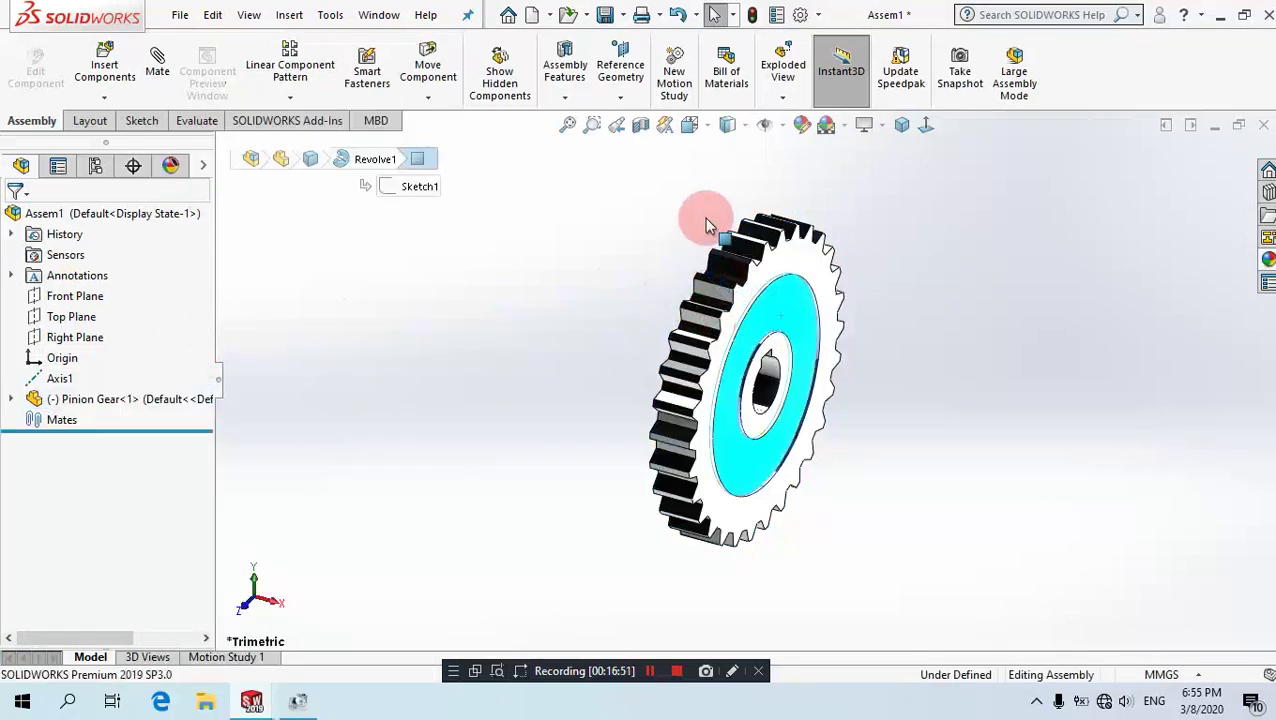
drag(706, 219, 893, 313)
click(922, 125)
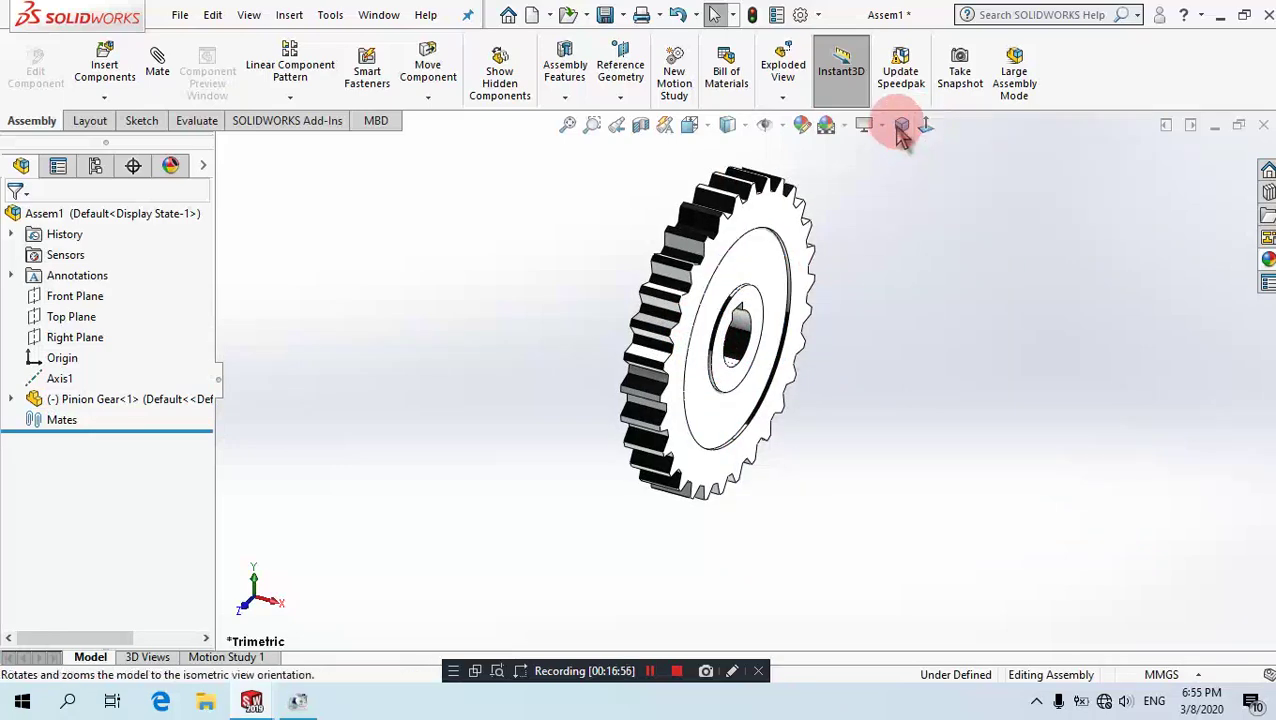
Switch to isometric view and turn on reference axes so Axis1 shows.
click(901, 127)
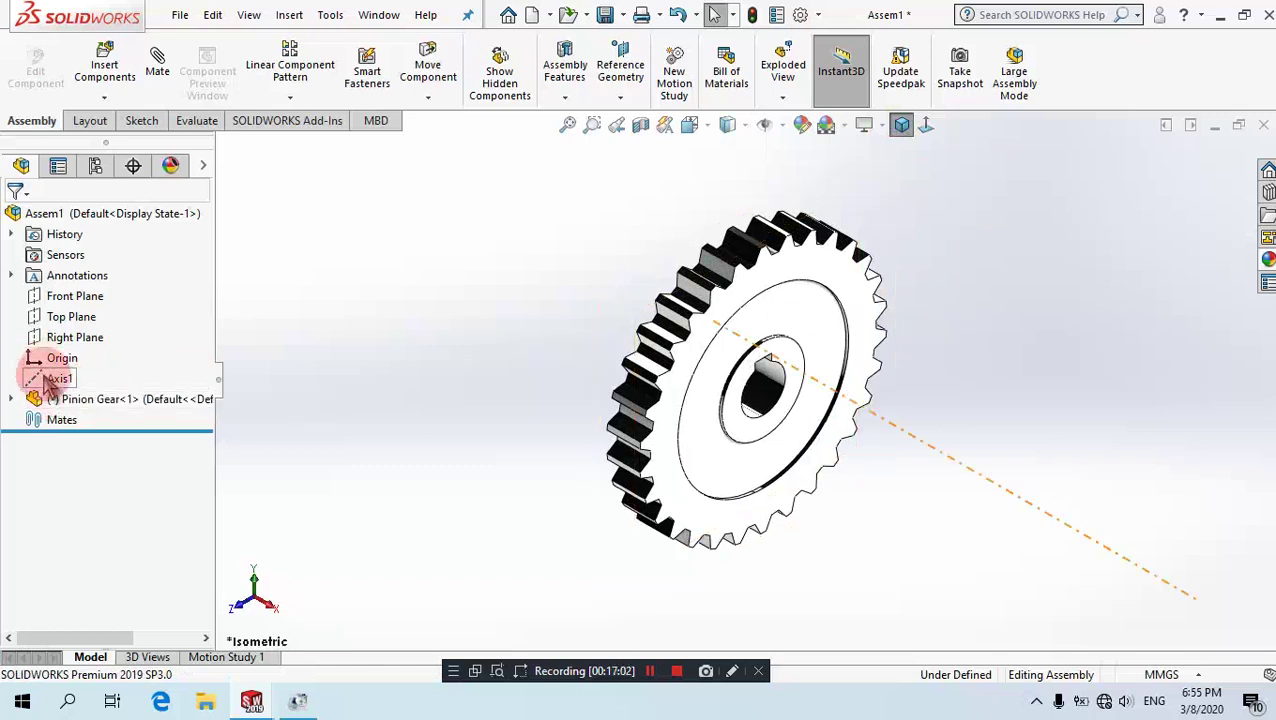
click(784, 130)
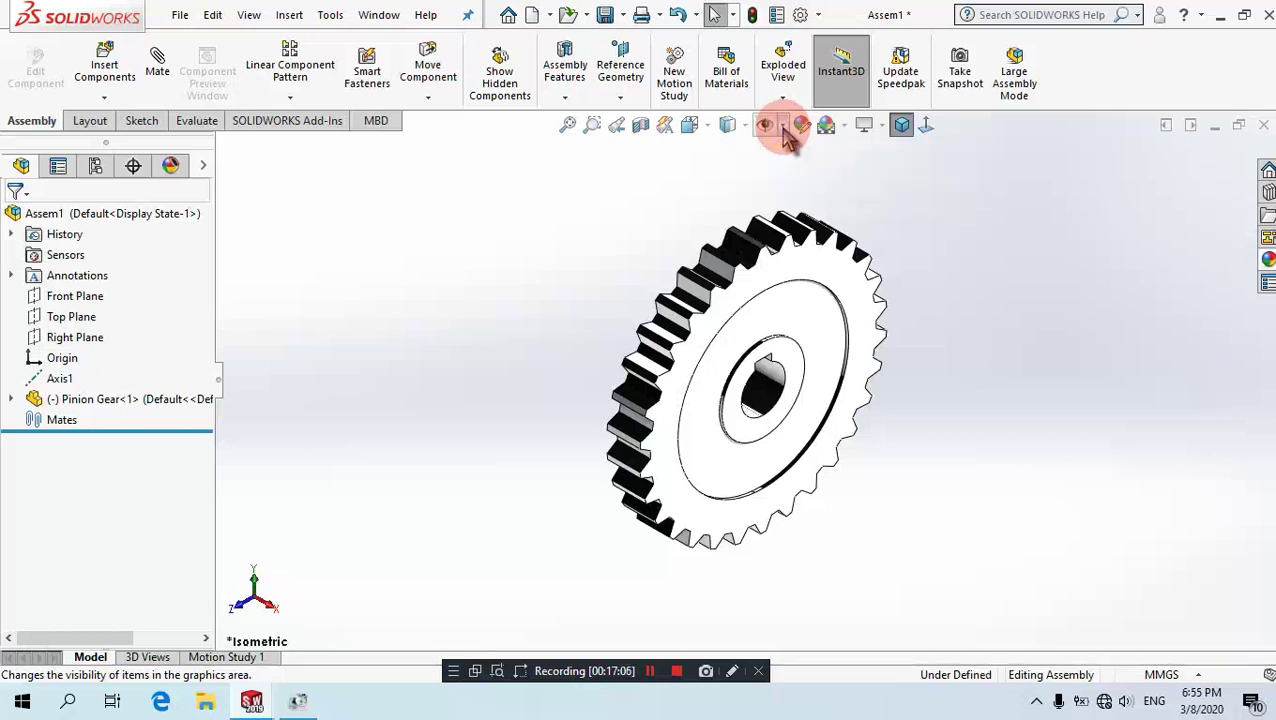
click(768, 168)
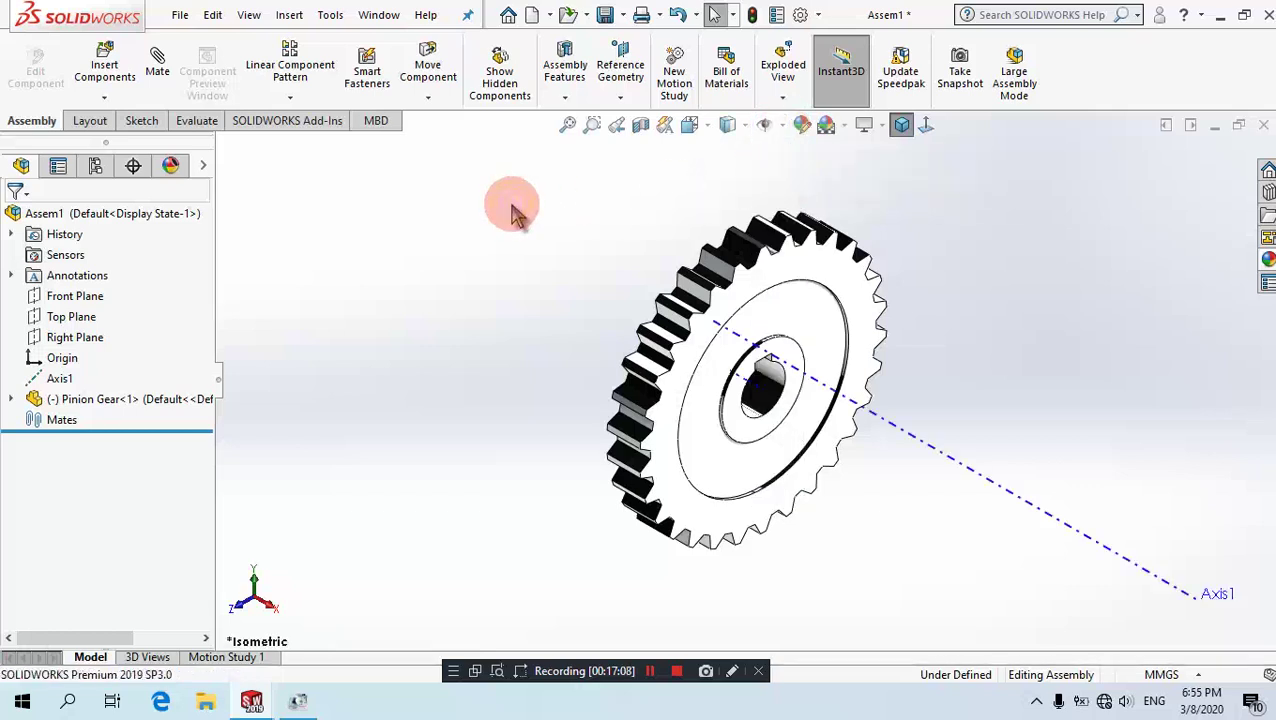
click(157, 62)
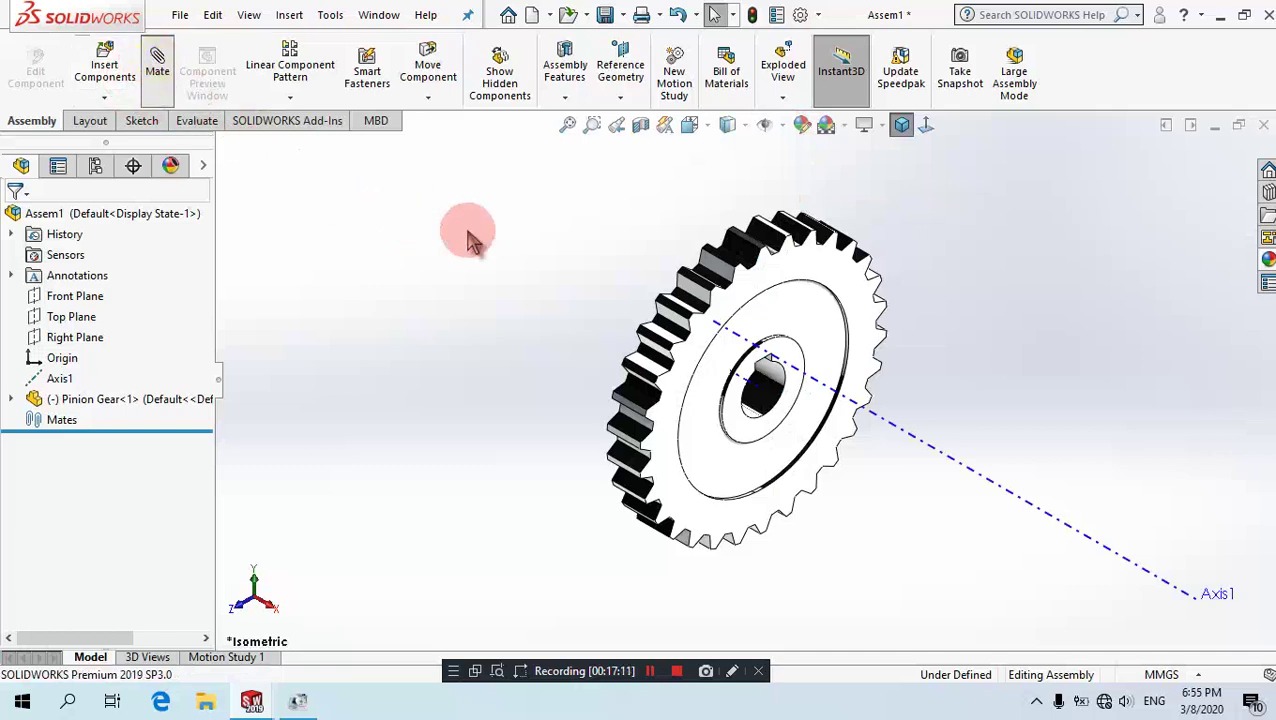
Mate the Pinion Gear's centre axis coincident with Axis1 and close the mate.
click(766, 392)
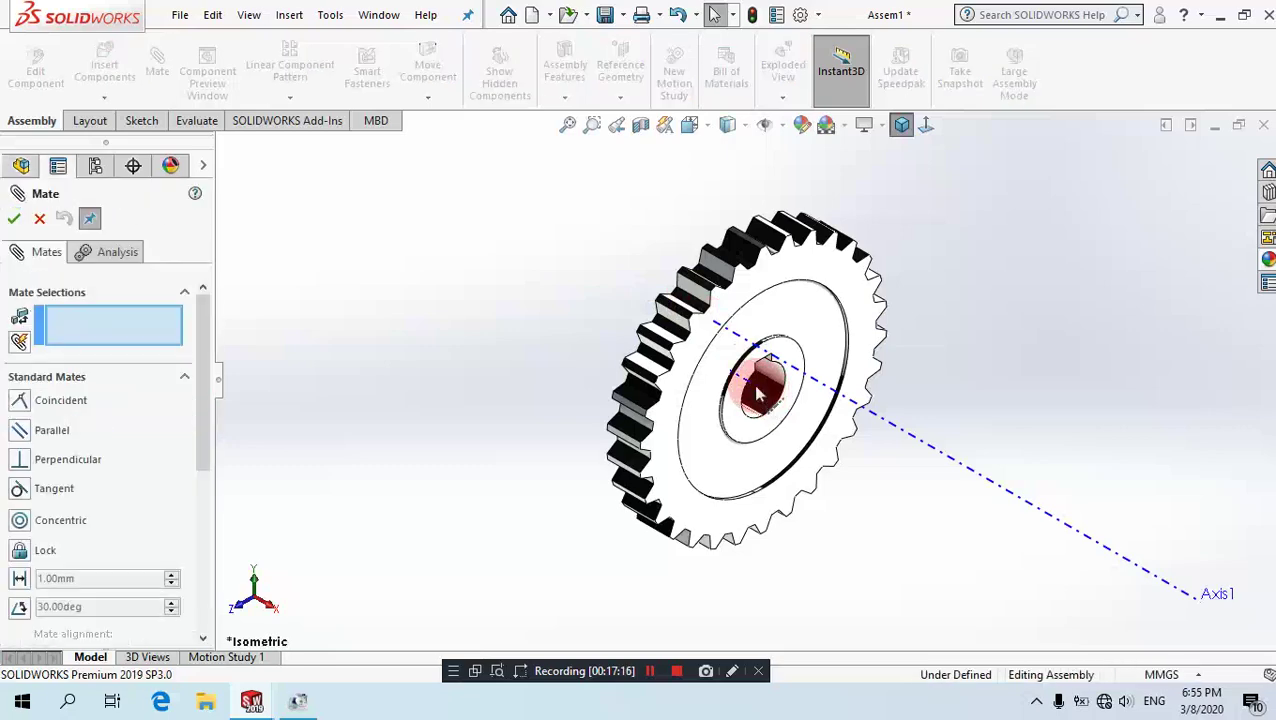
click(918, 438)
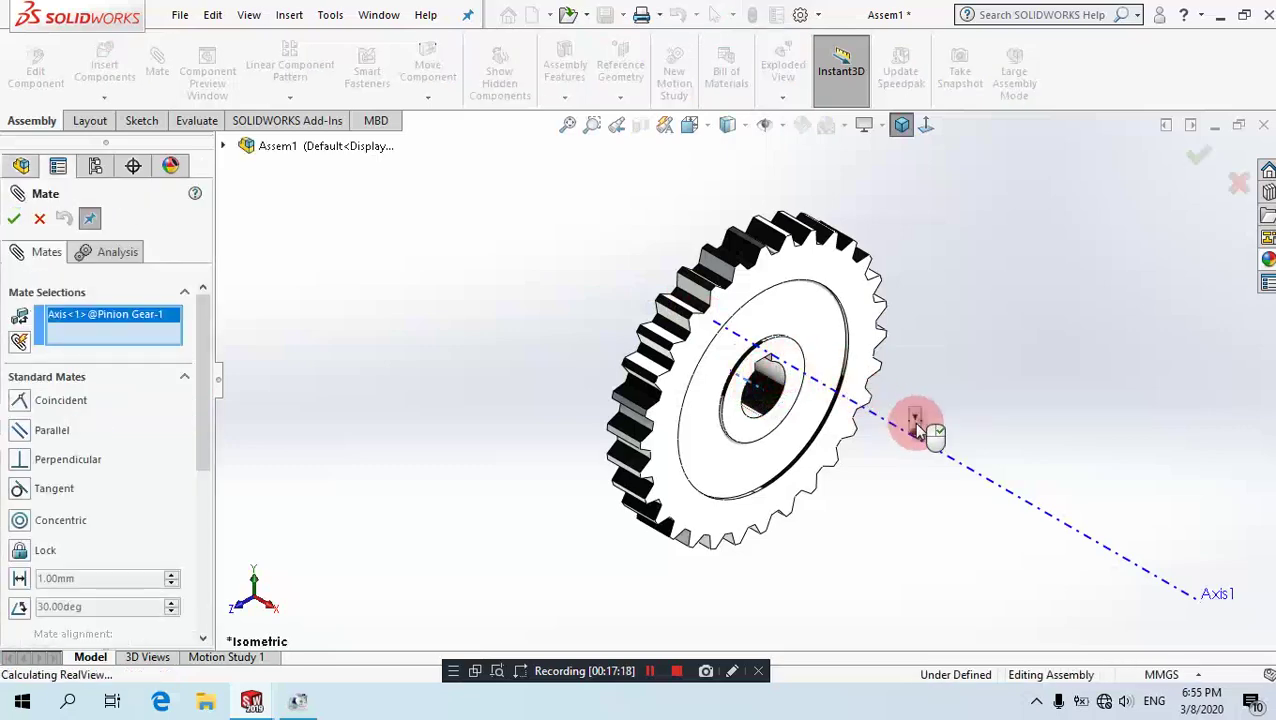
click(918, 438)
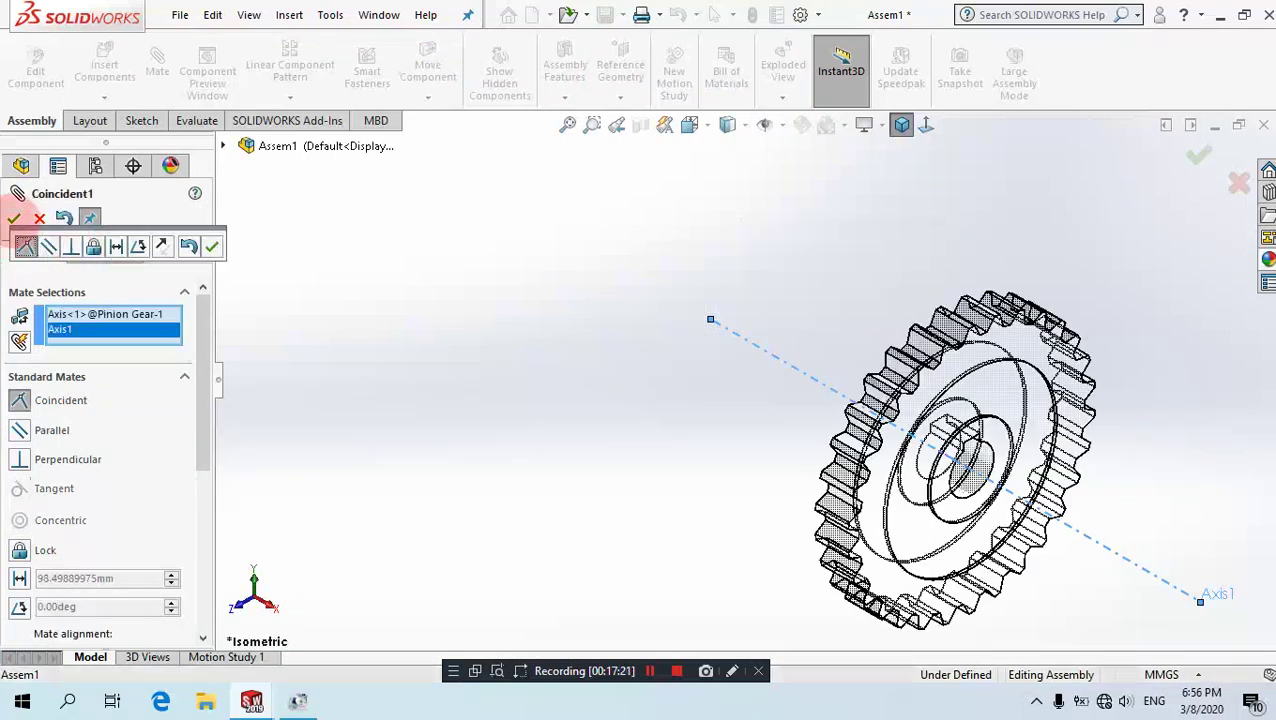
click(14, 218)
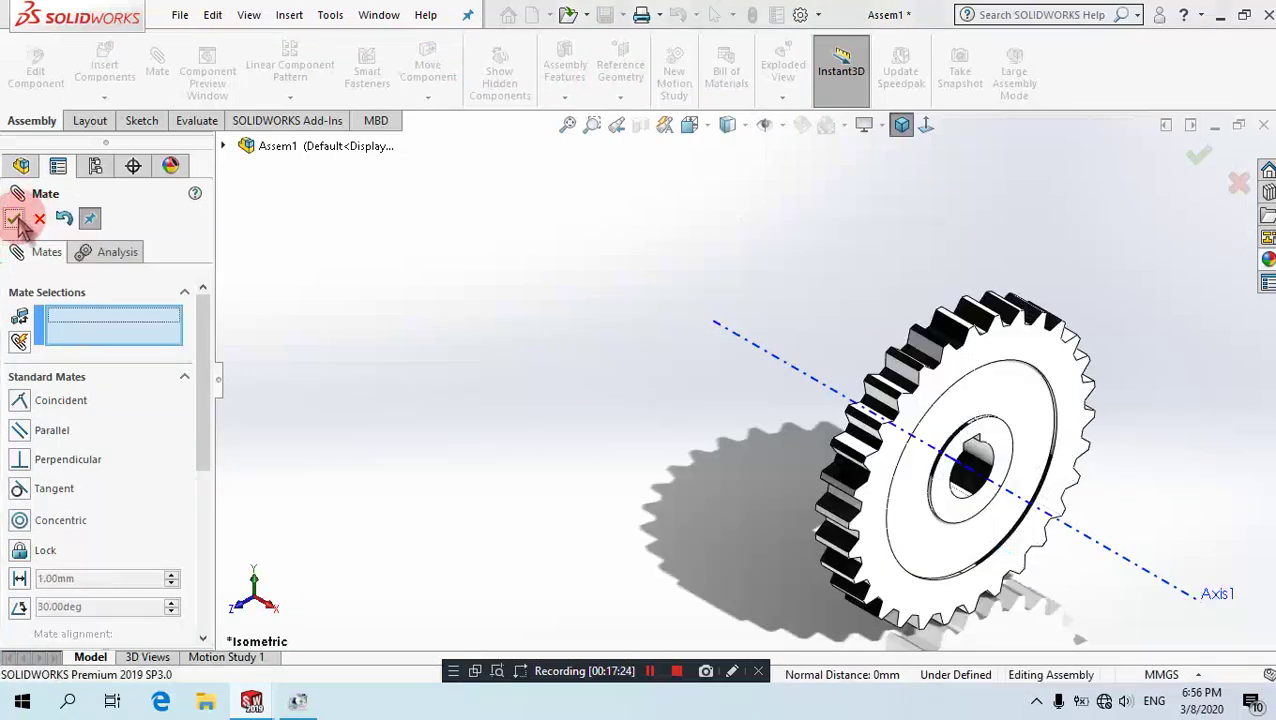
shift+middle_drag(700, 270, 1045, 502)
scroll(1110, 540, down, 3)
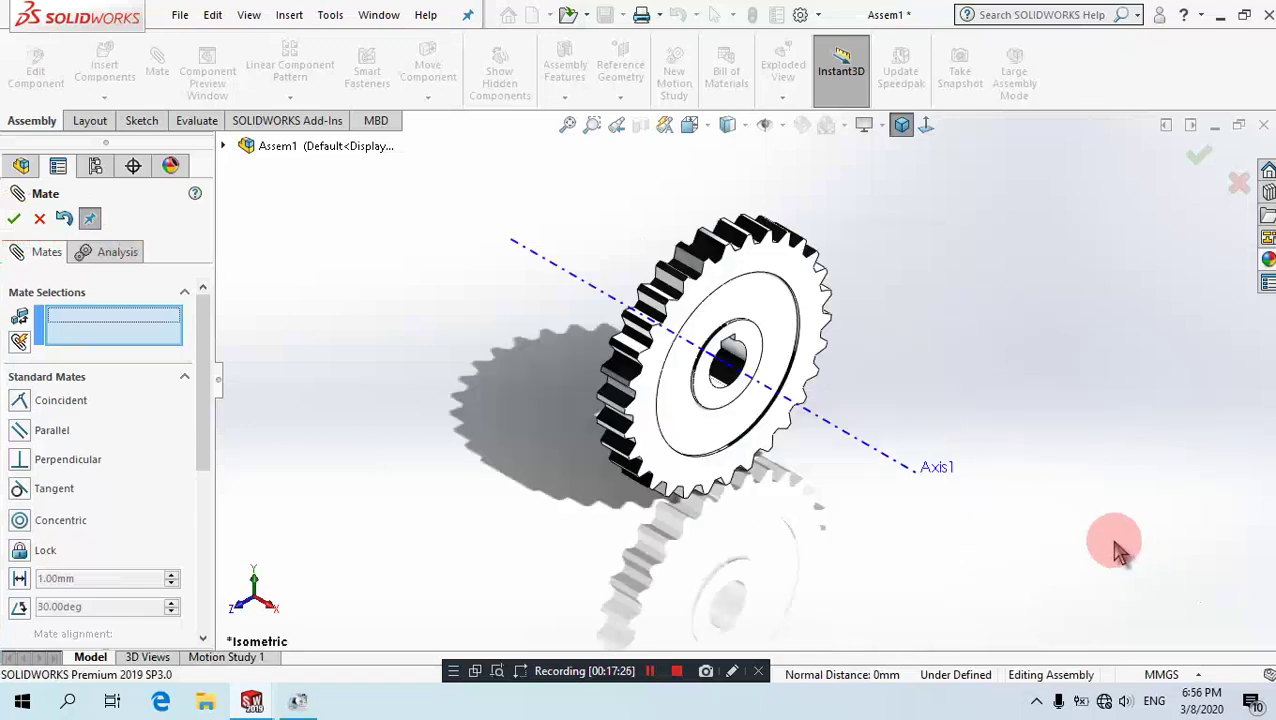
click(14, 220)
click(598, 276)
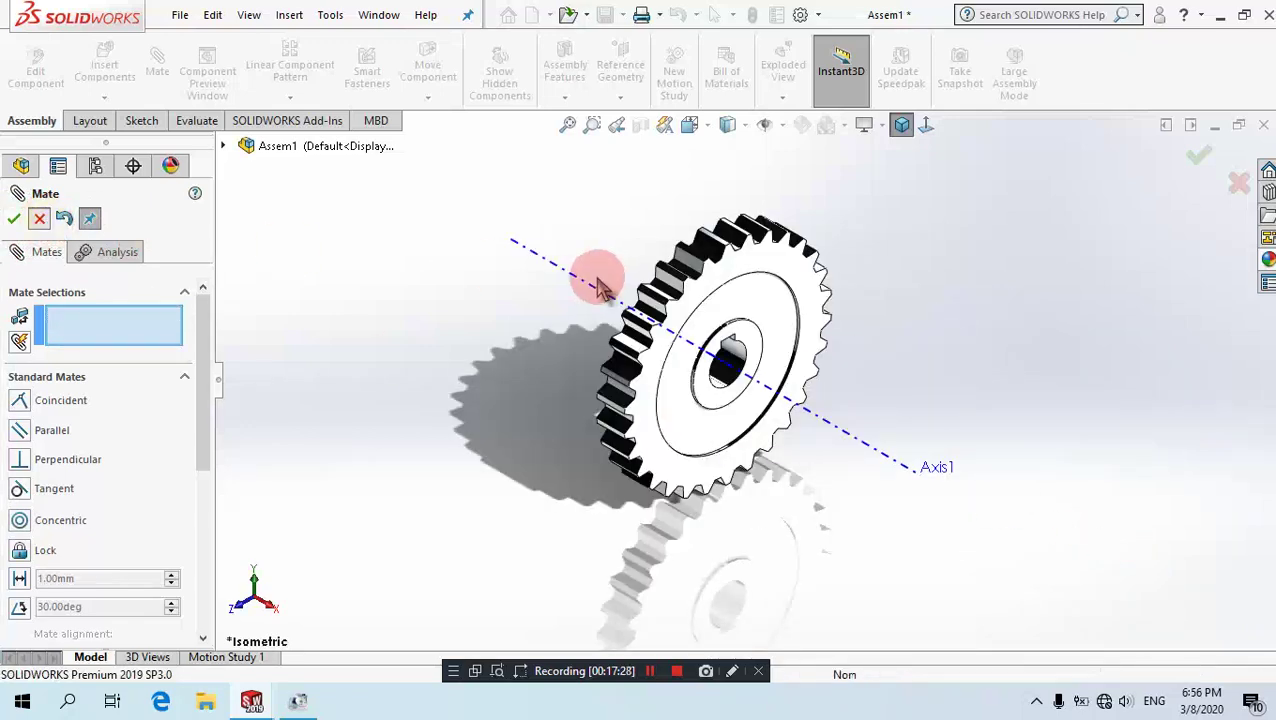
right_click(598, 278)
click(340, 283)
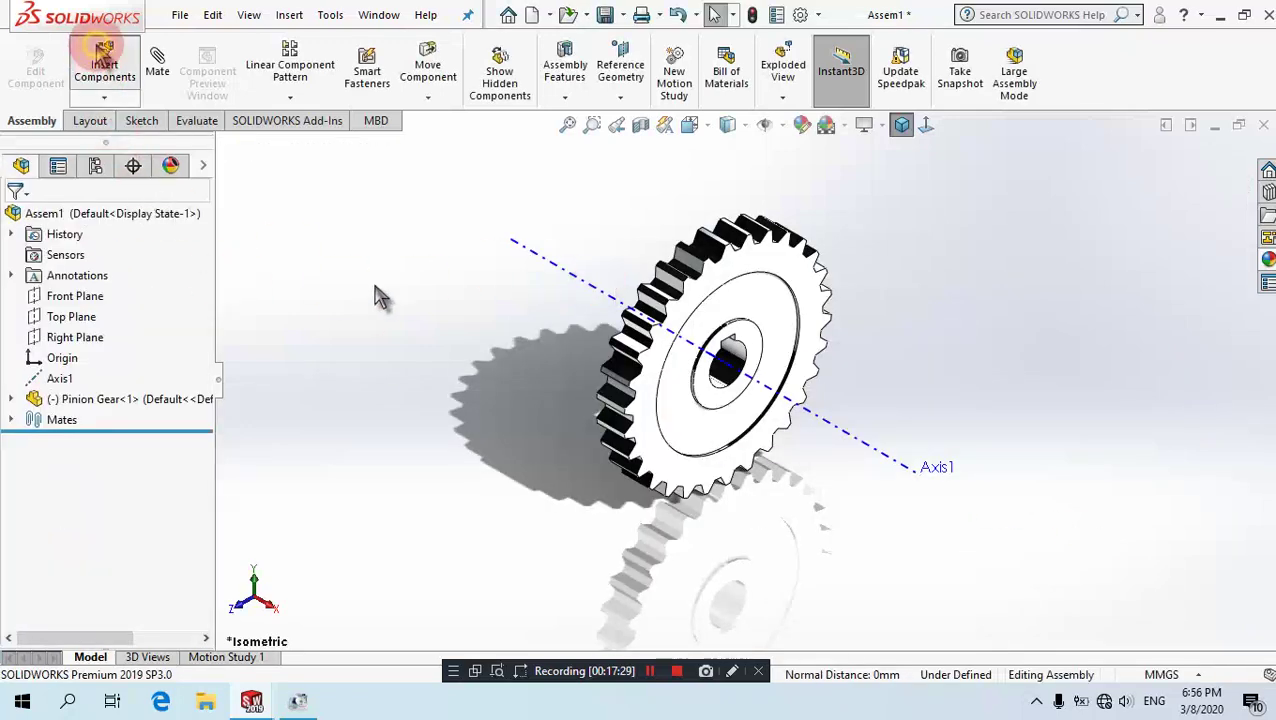
Insert the Rack Gear and place it below the pinion gear.
click(346, 265)
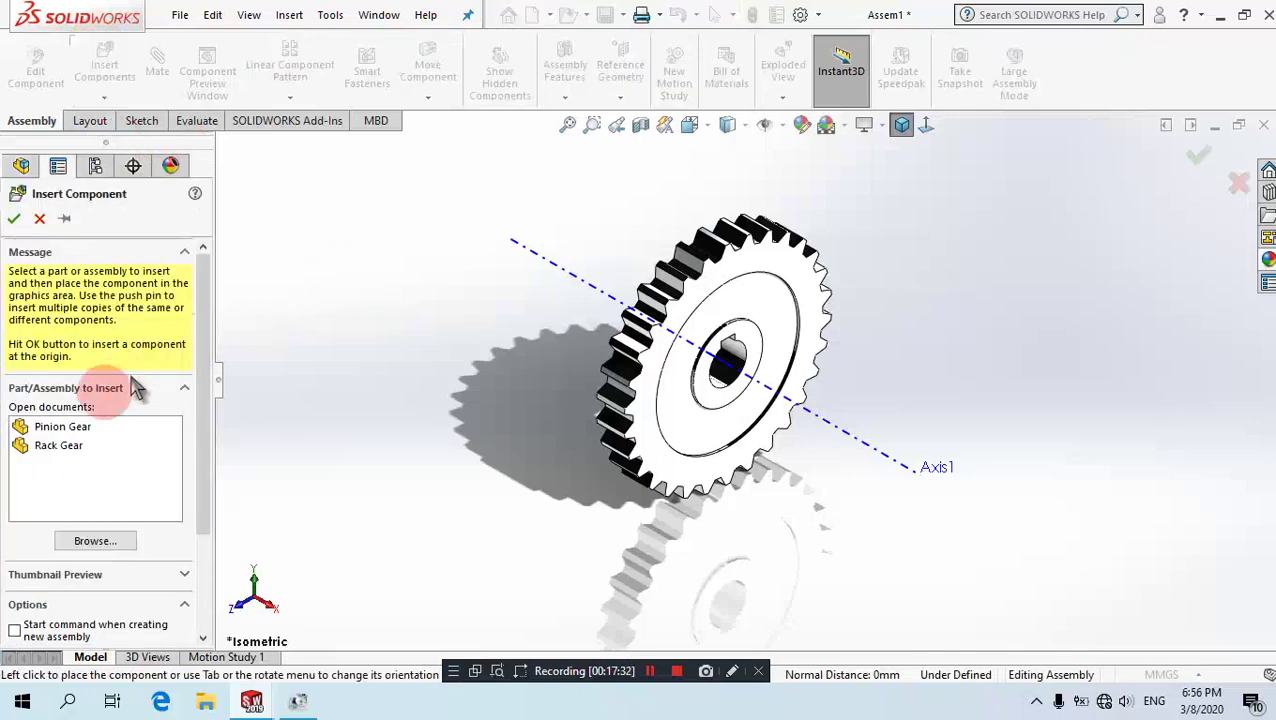
click(60, 445)
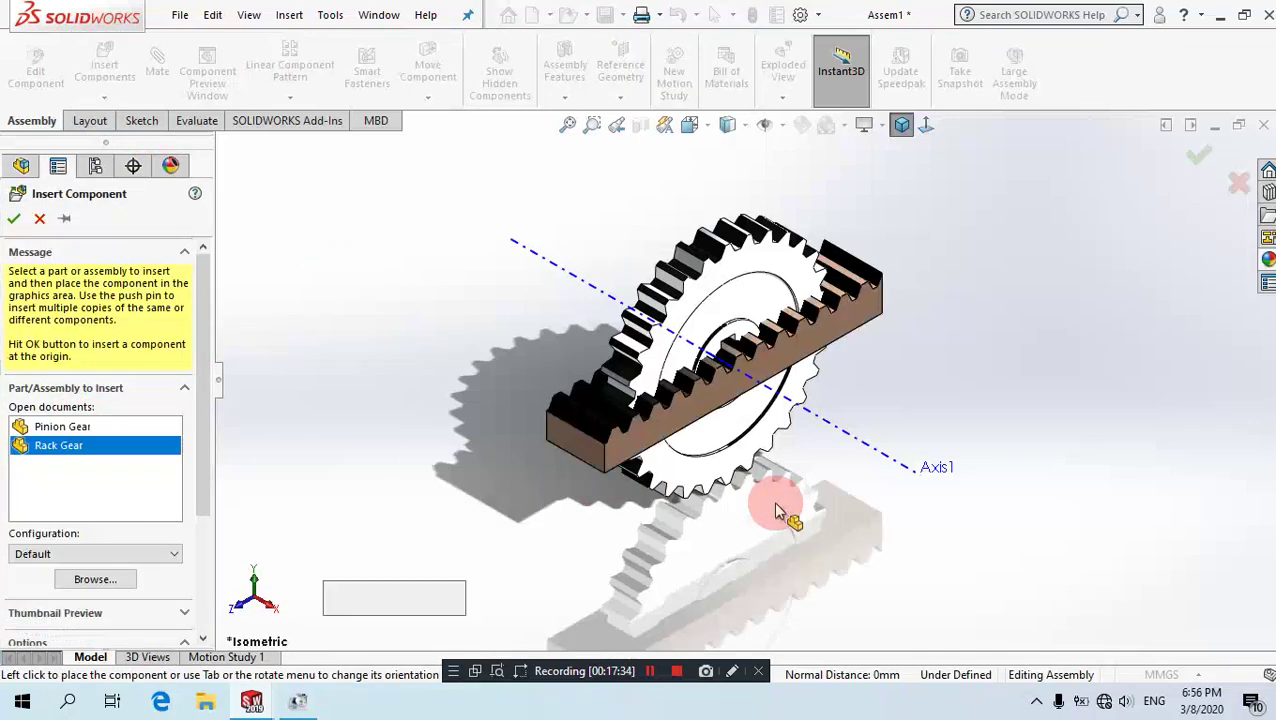
click(767, 530)
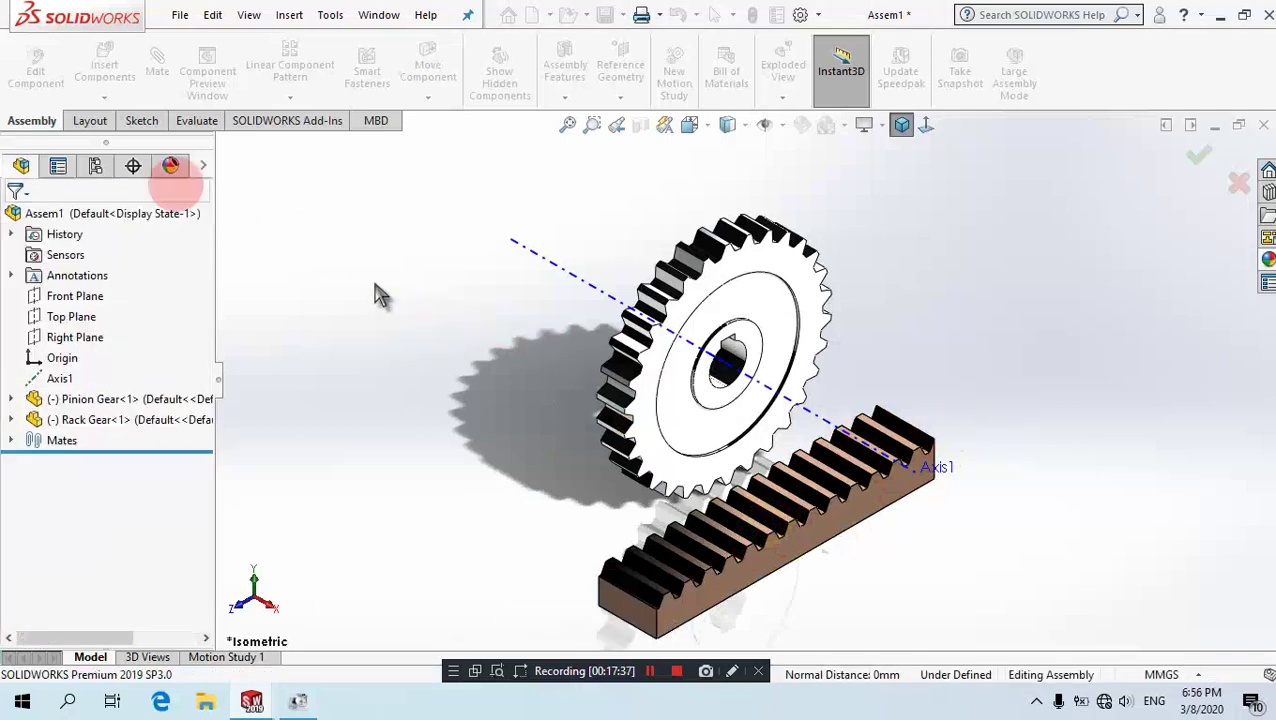
click(158, 72)
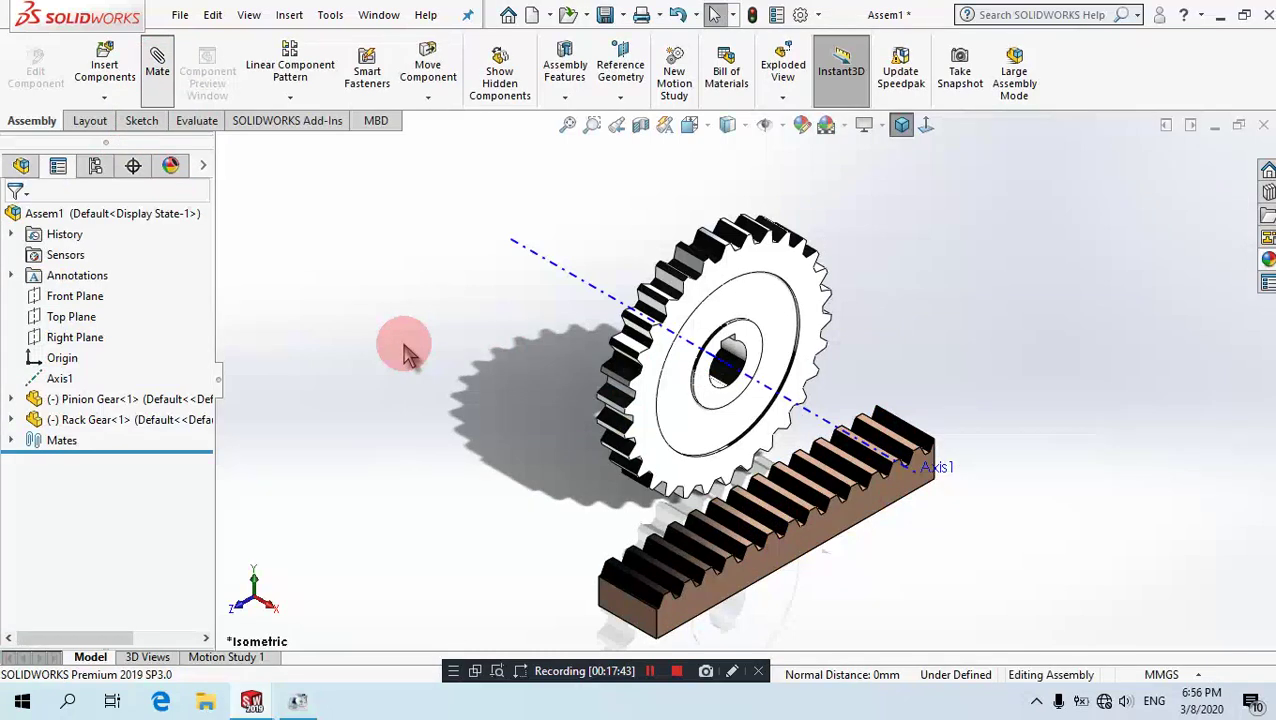
Choose the Width mate type from Advanced Mates.
drag(204, 343, 214, 461)
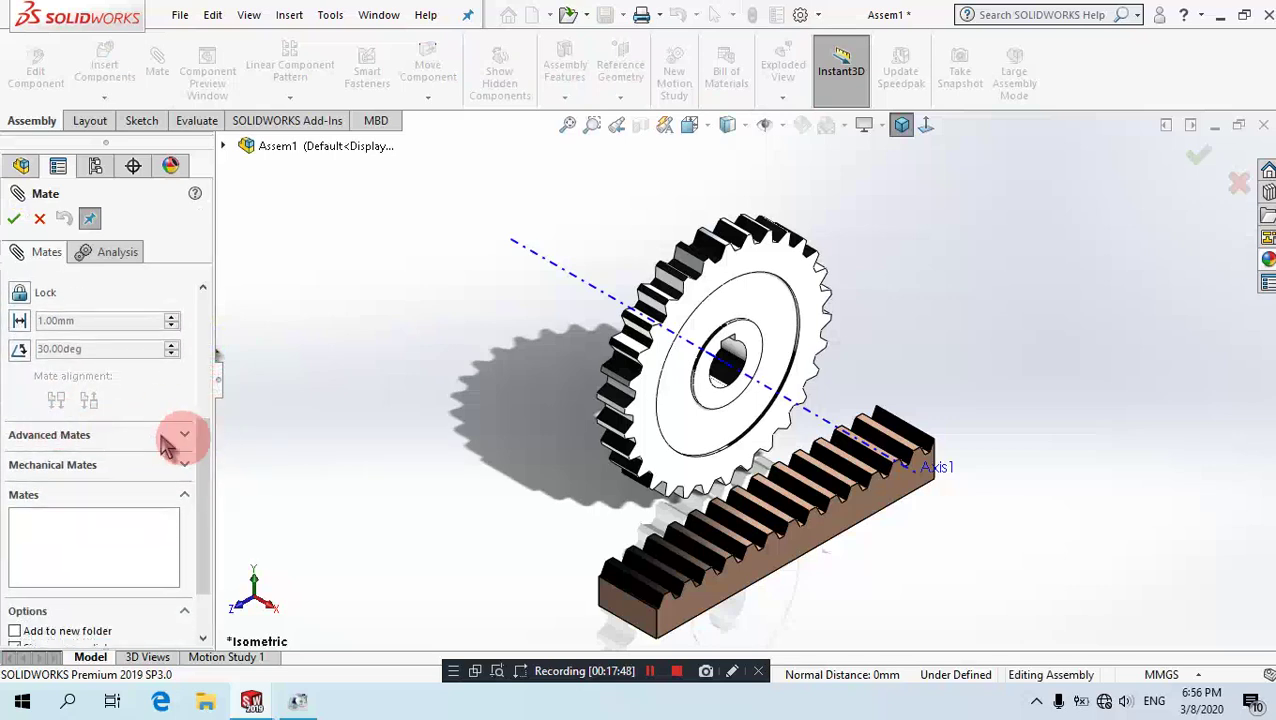
click(80, 436)
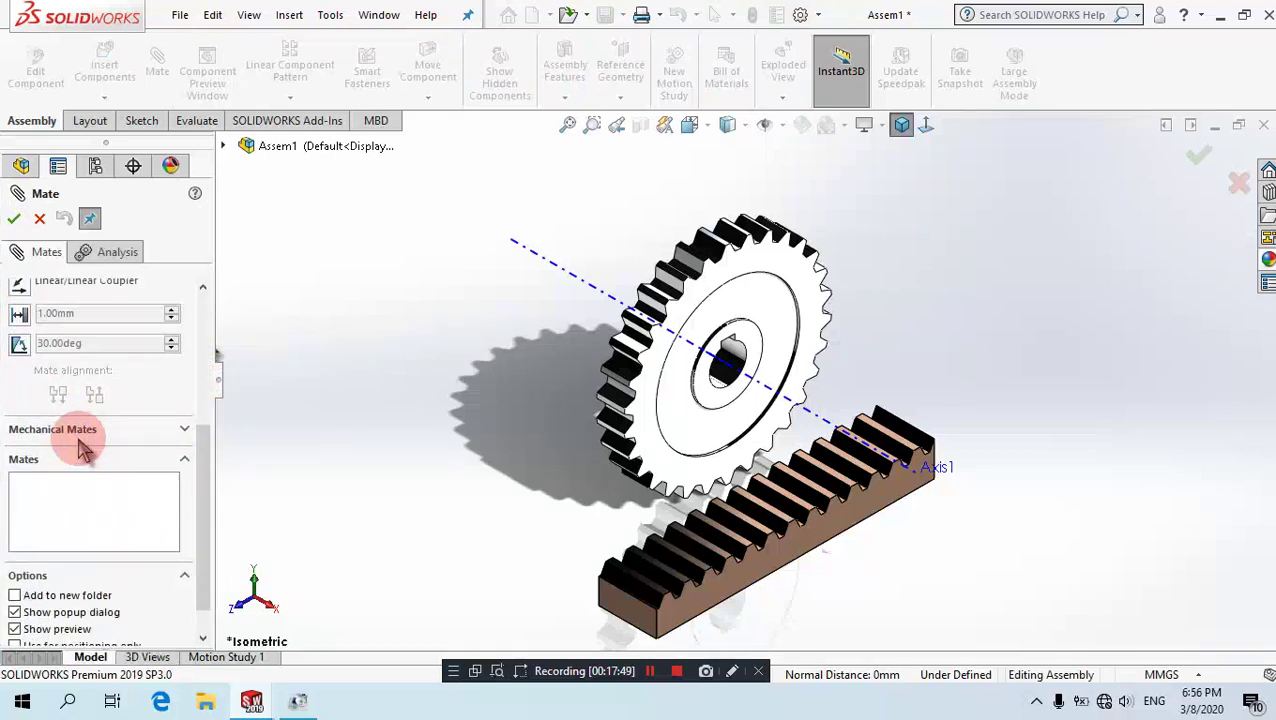
drag(203, 450, 210, 370)
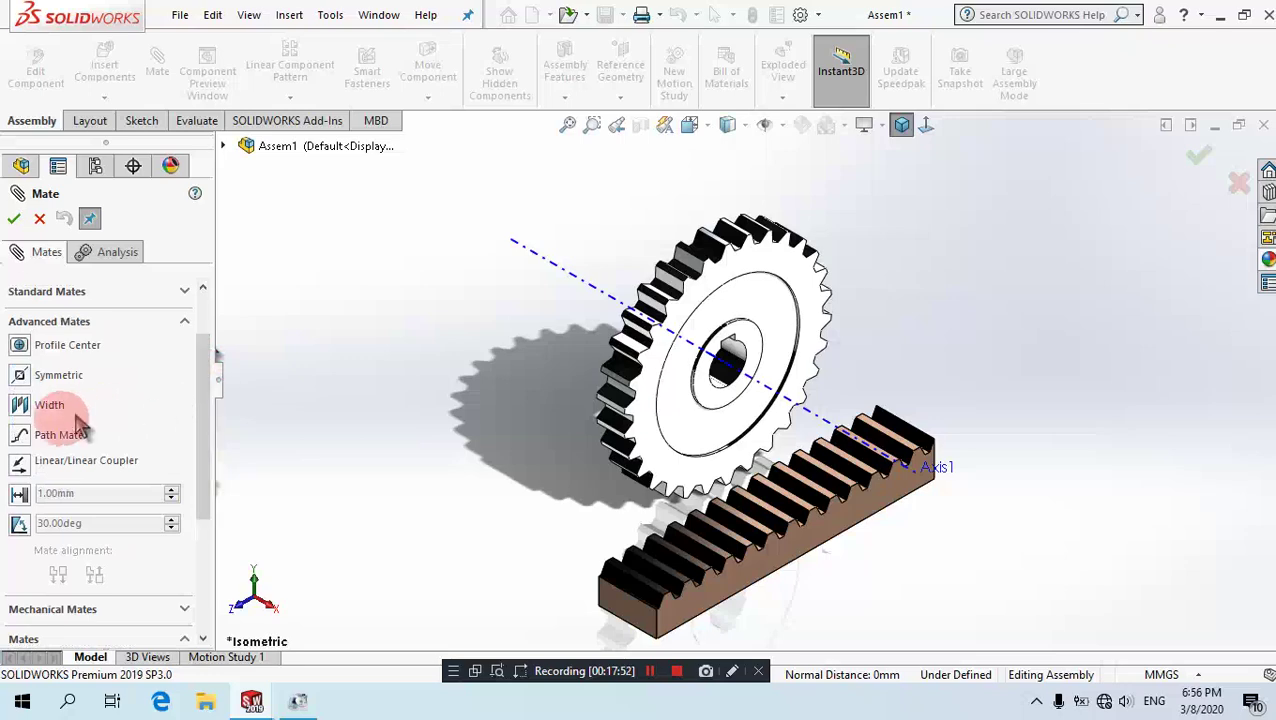
click(18, 408)
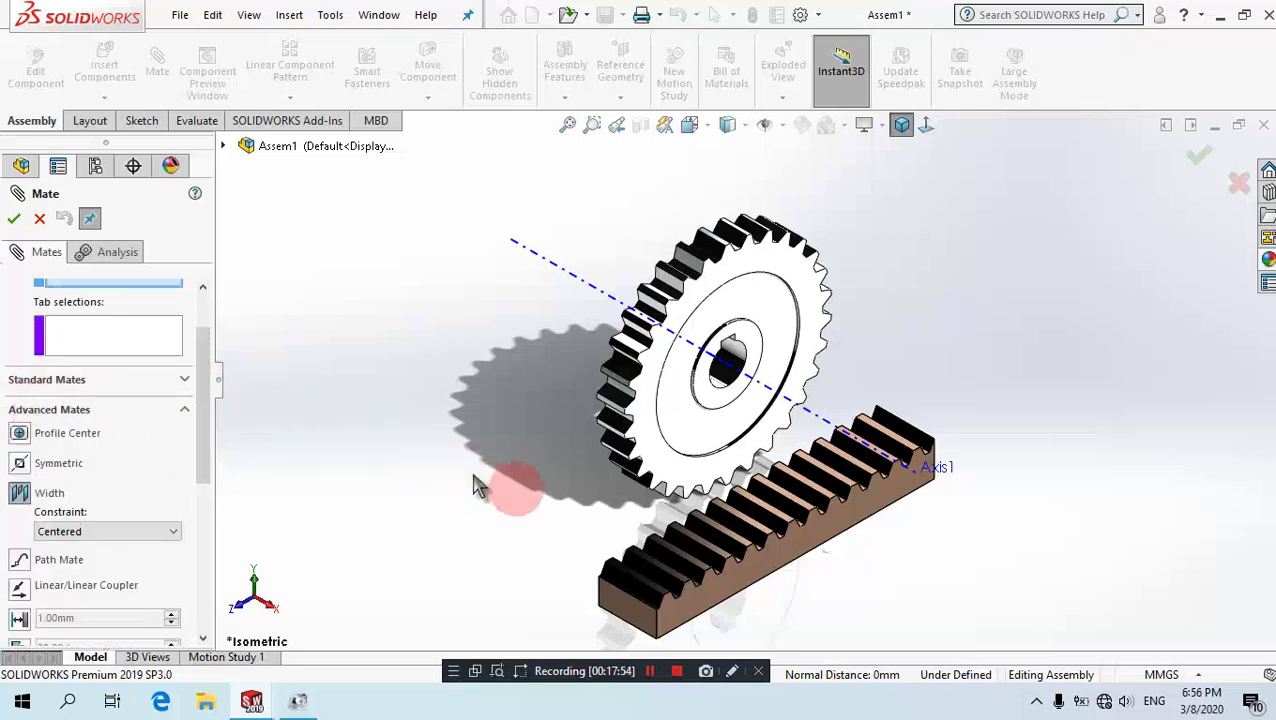
scroll(733, 577, down, 2)
scroll(733, 577, down, 1)
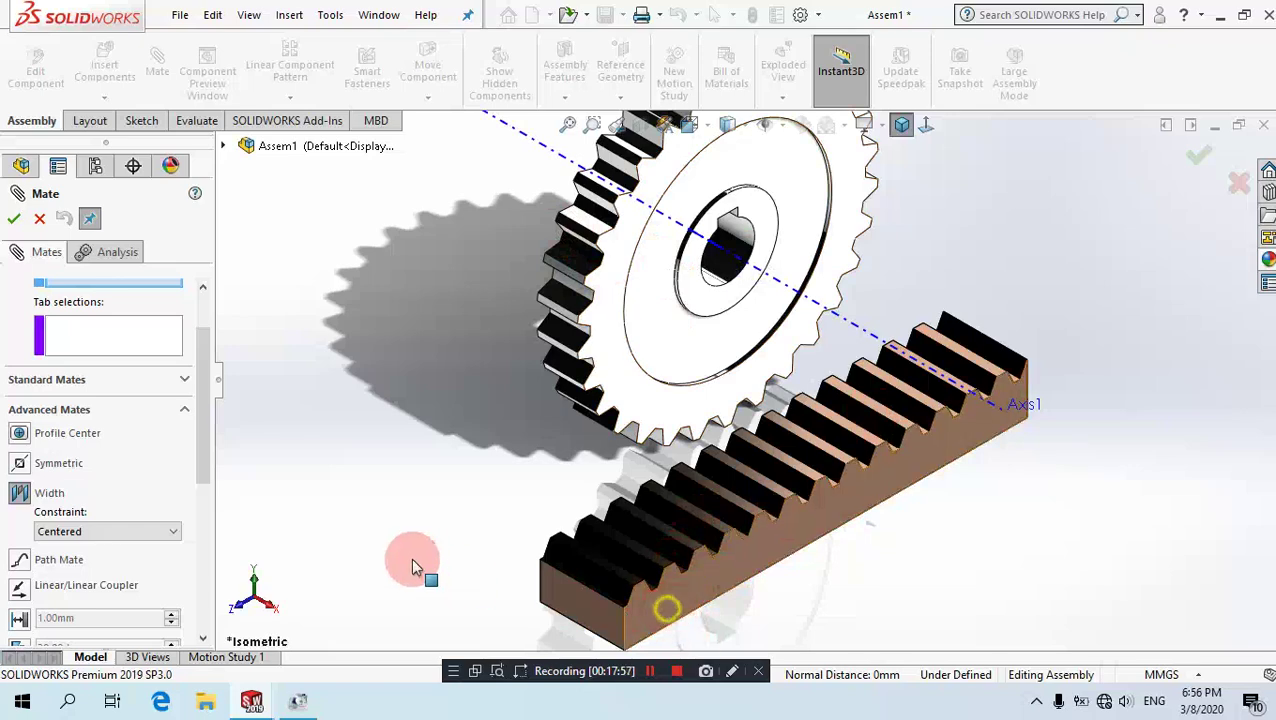
Pick the rack's two side faces and the gear's two faces, and accept the Width mate.
click(505, 540)
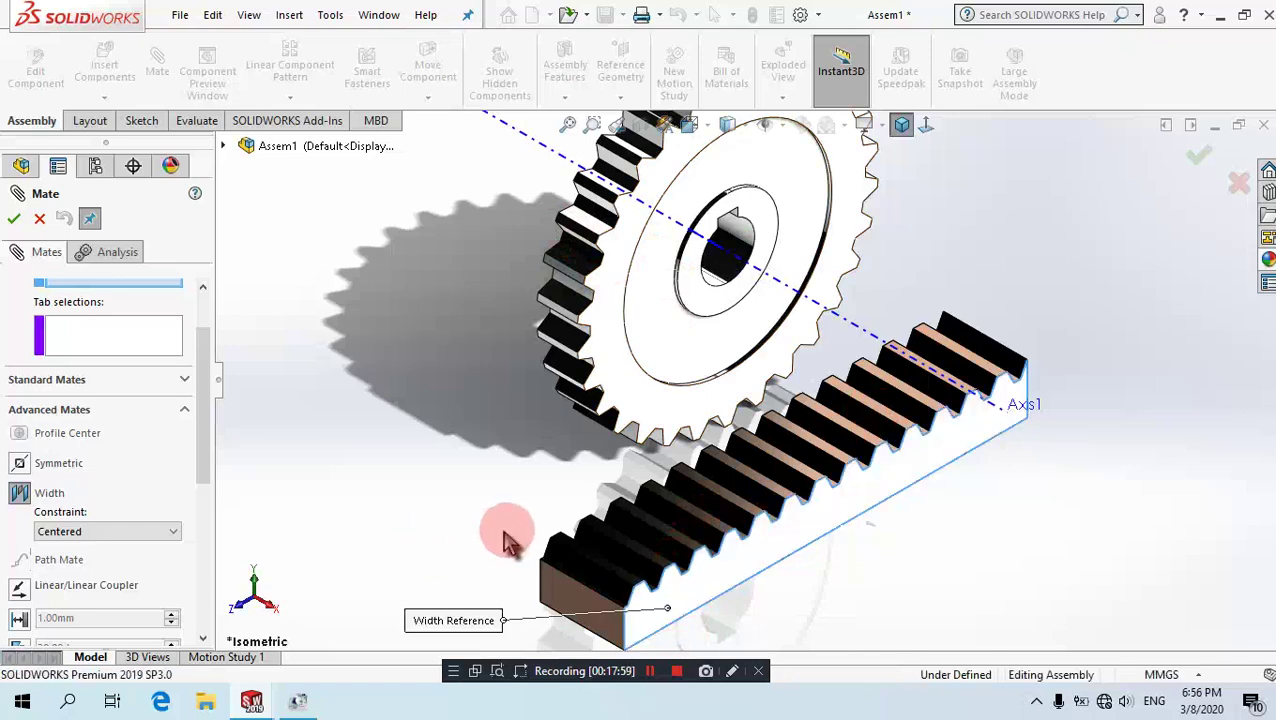
mouse_move(505, 540)
middle_down()
mouse_move(541, 549)
mouse_move(513, 572)
mouse_move(533, 574)
middle_up()
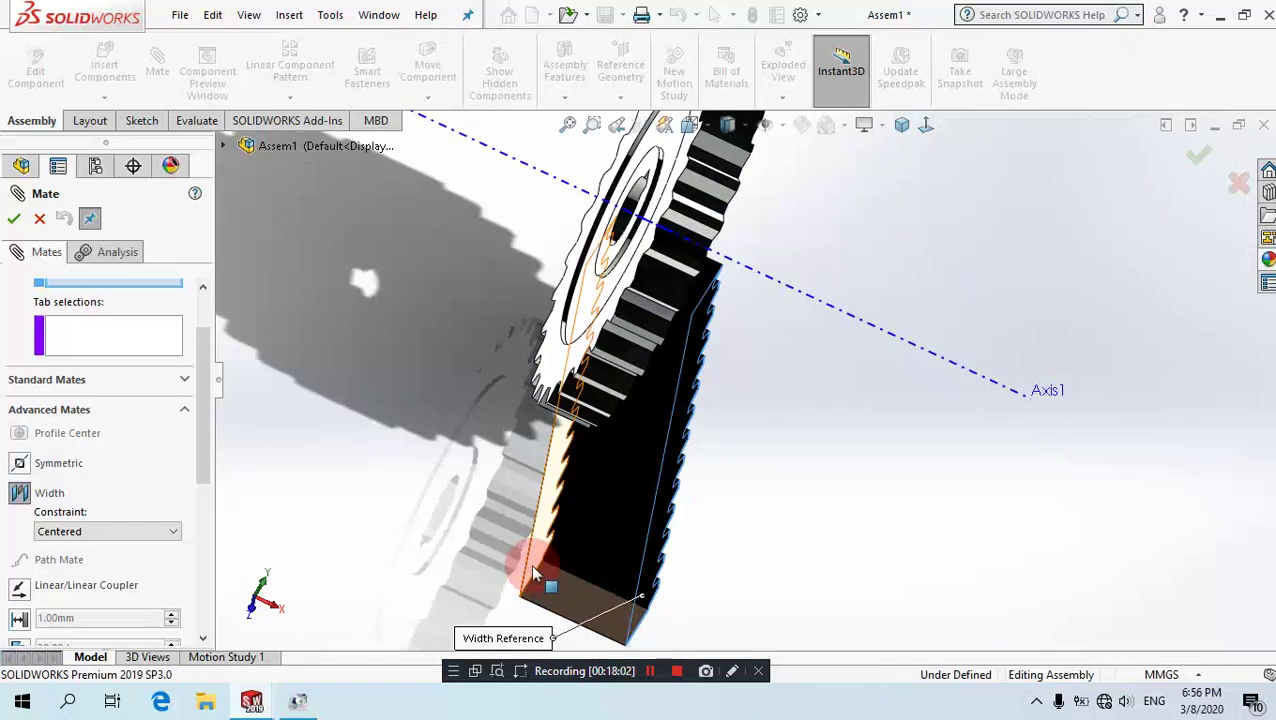
click(575, 532)
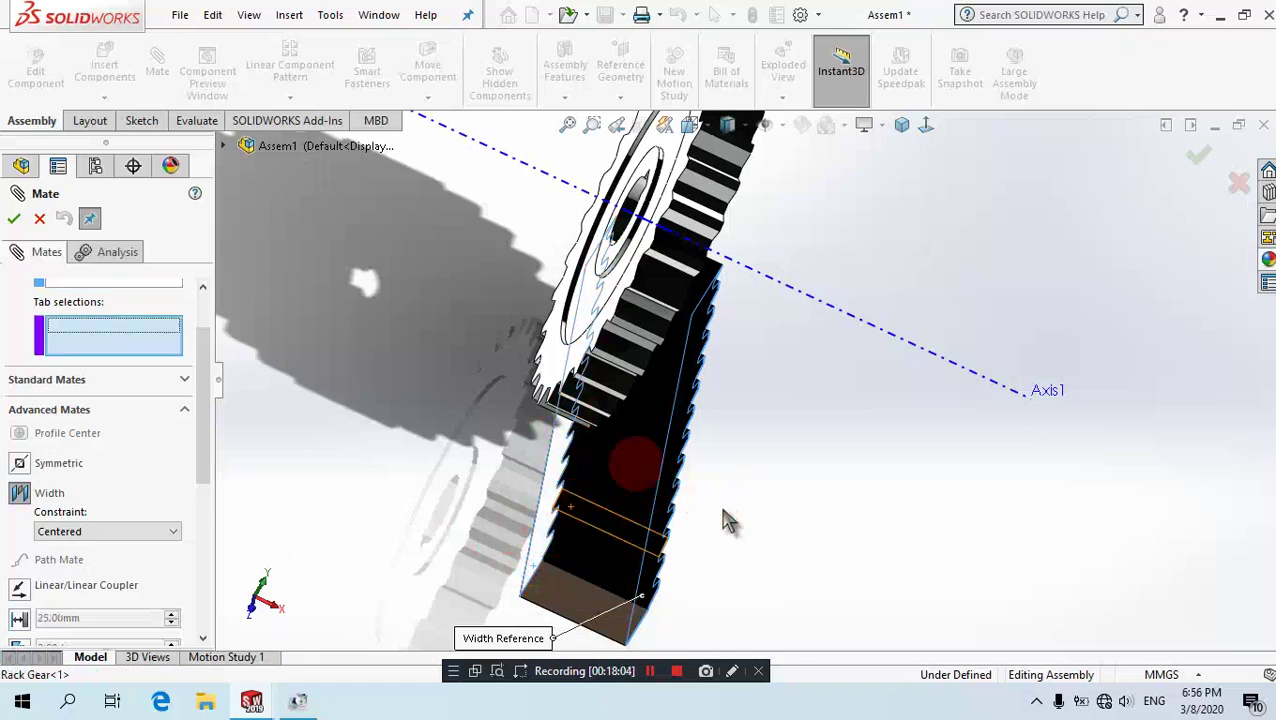
click(545, 370)
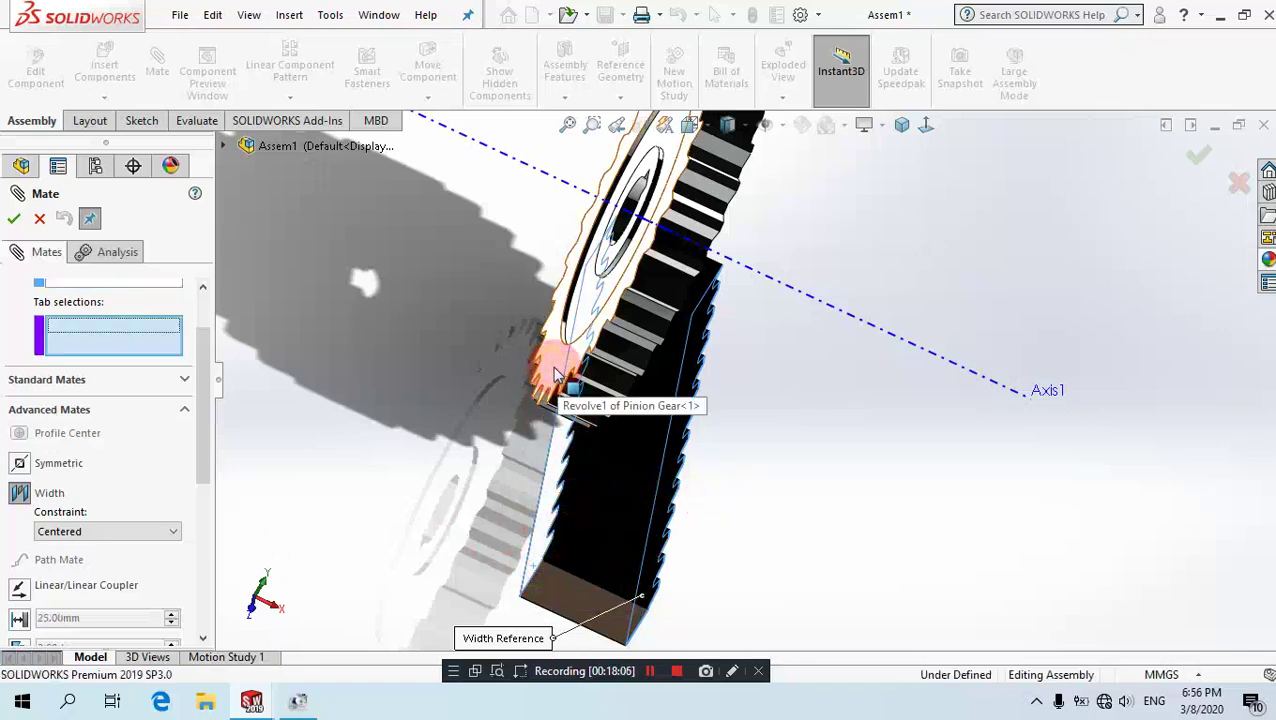
click(522, 342)
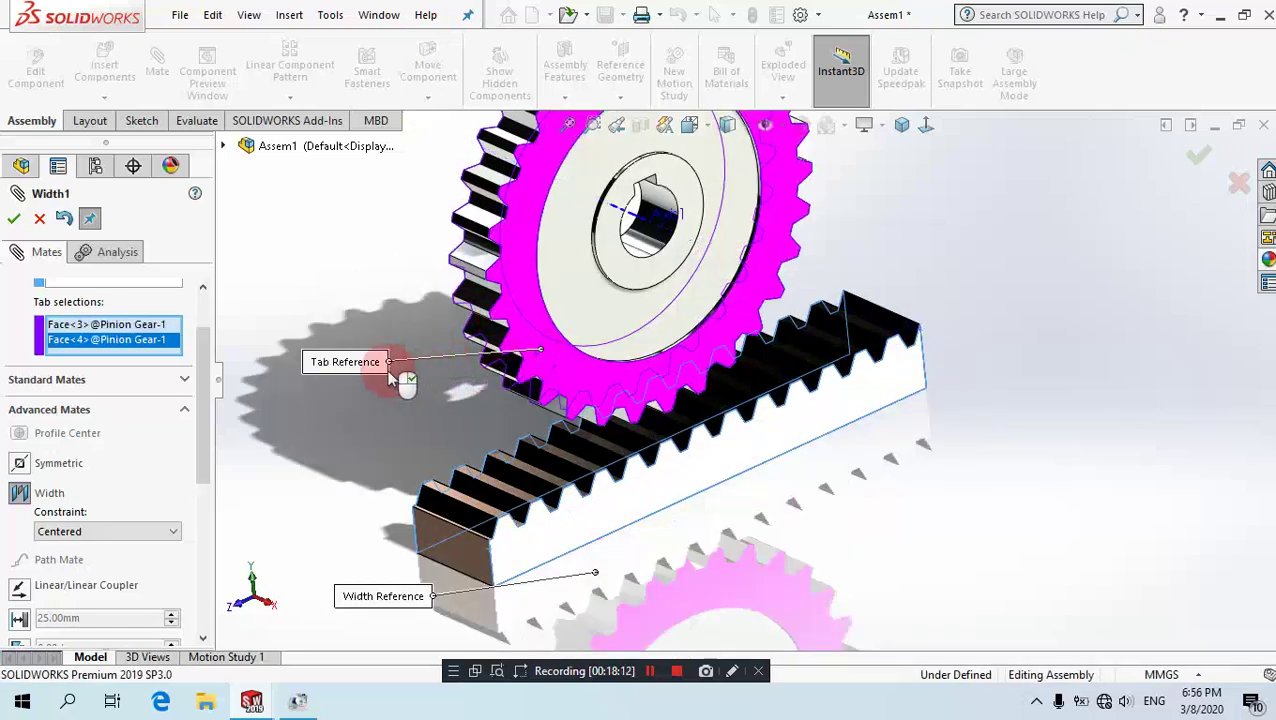
click(14, 218)
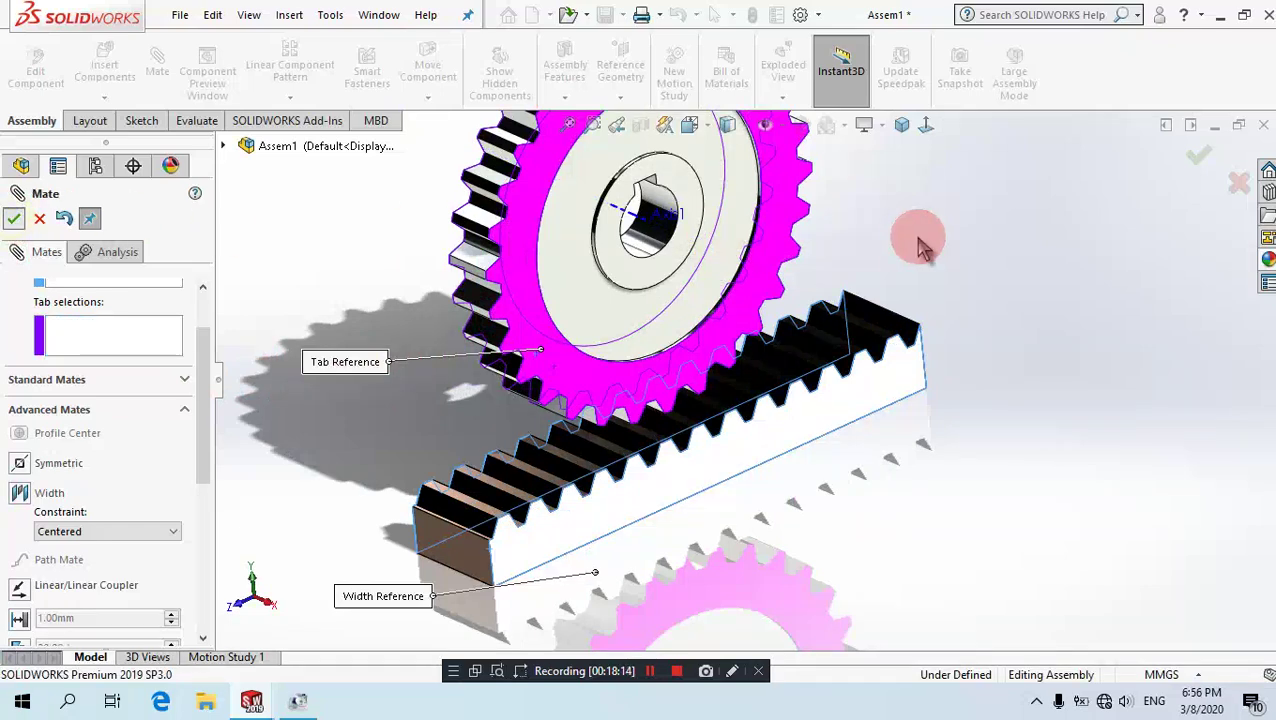
click(903, 127)
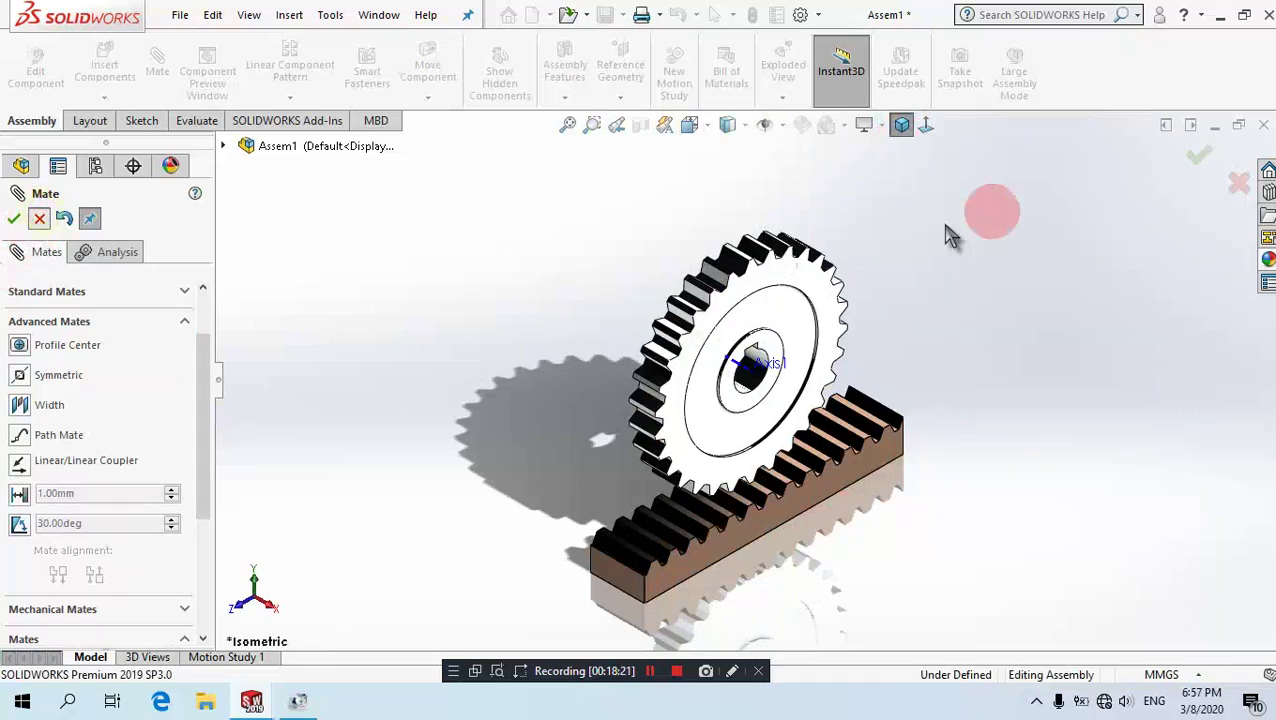
key(Escape)
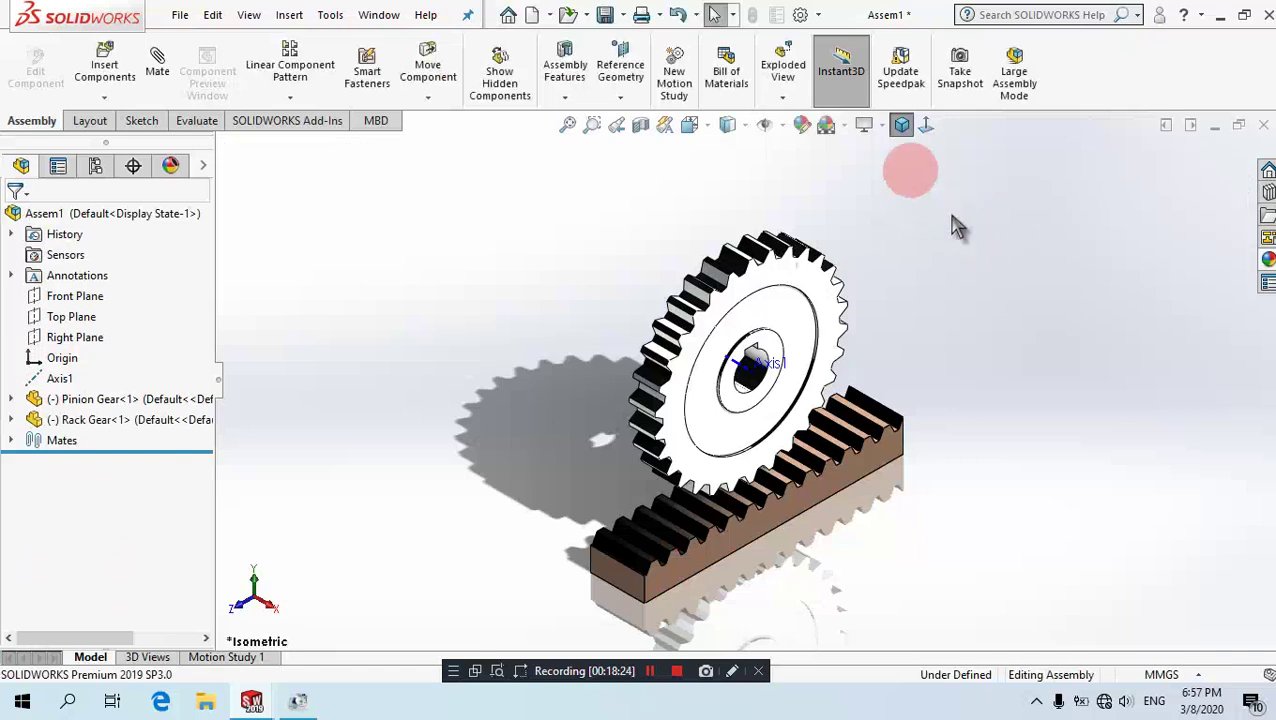
View the rack Normal To and drag it up under the pinion gear.
click(853, 476)
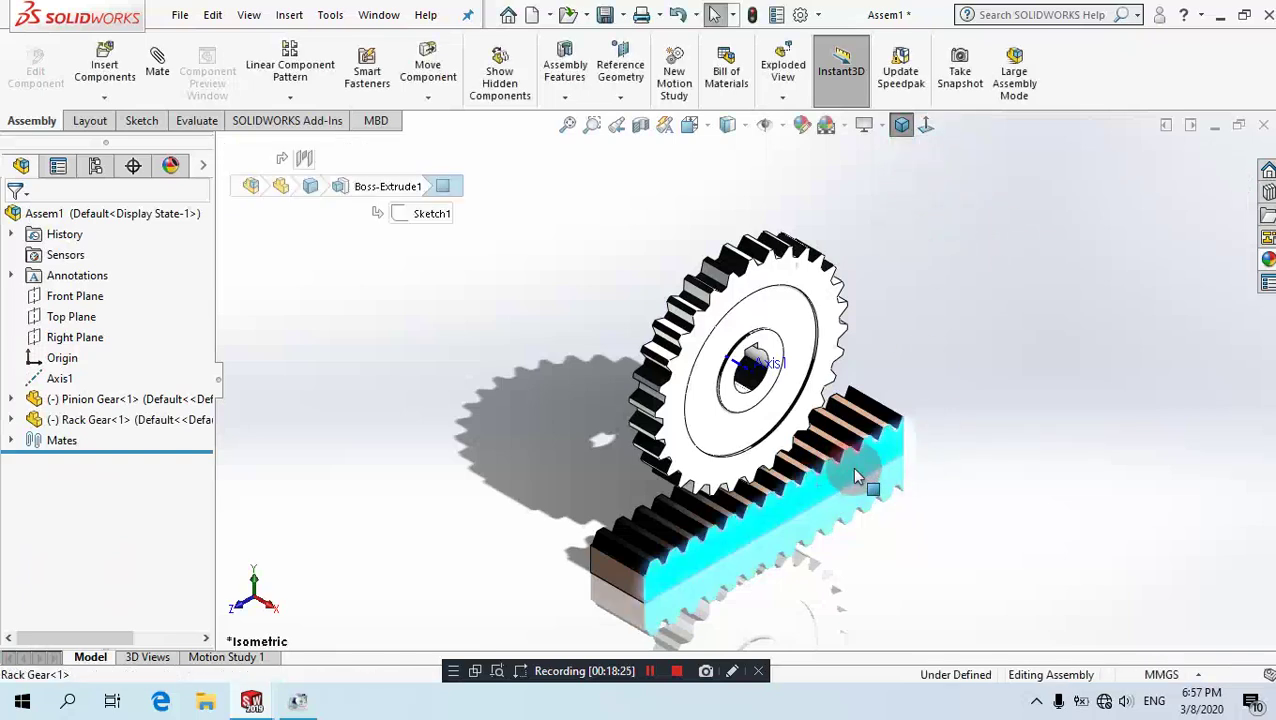
click(926, 124)
click(726, 646)
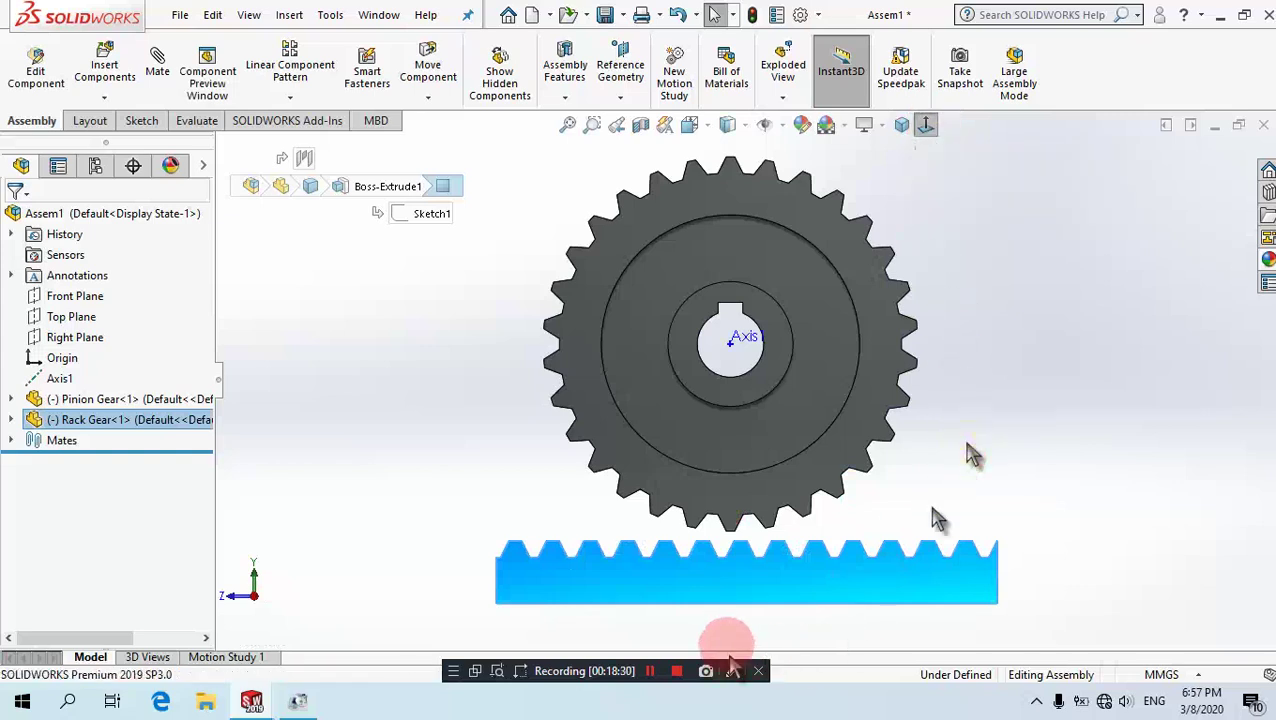
scroll(730, 630, down, 1)
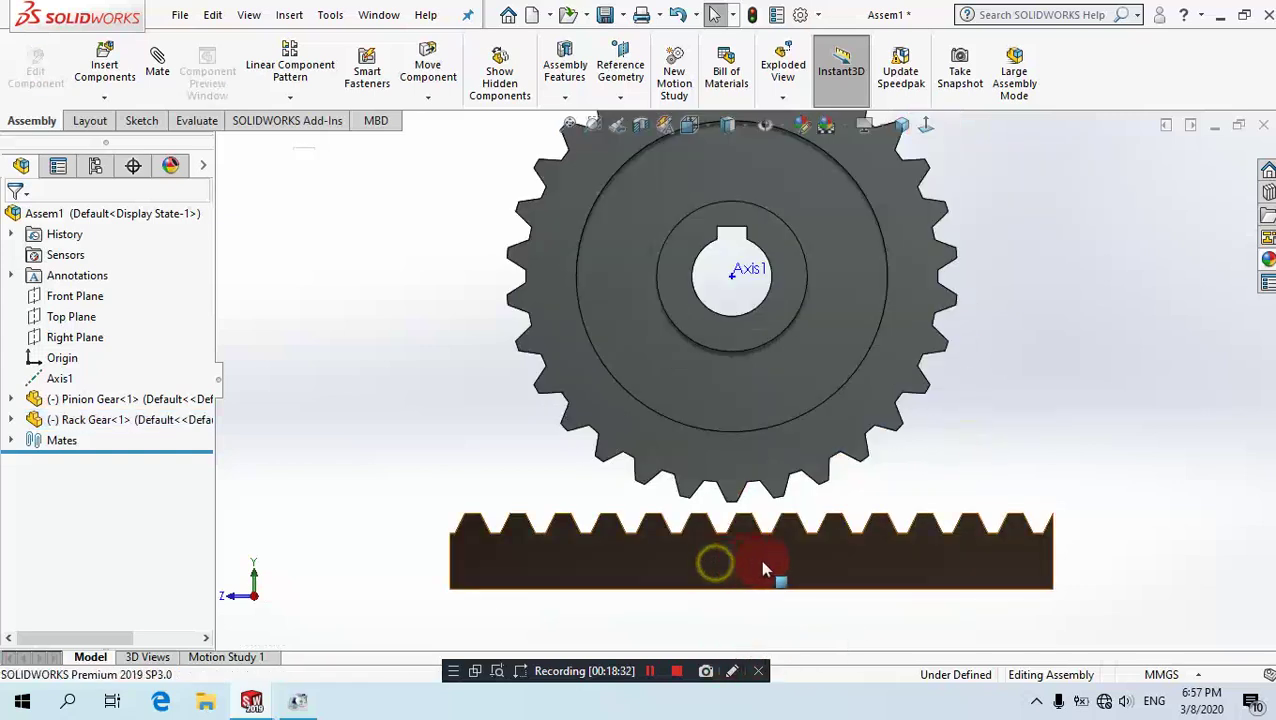
mouse_move(763, 568)
mouse_down()
mouse_move(1021, 556)
mouse_move(1012, 545)
mouse_up()
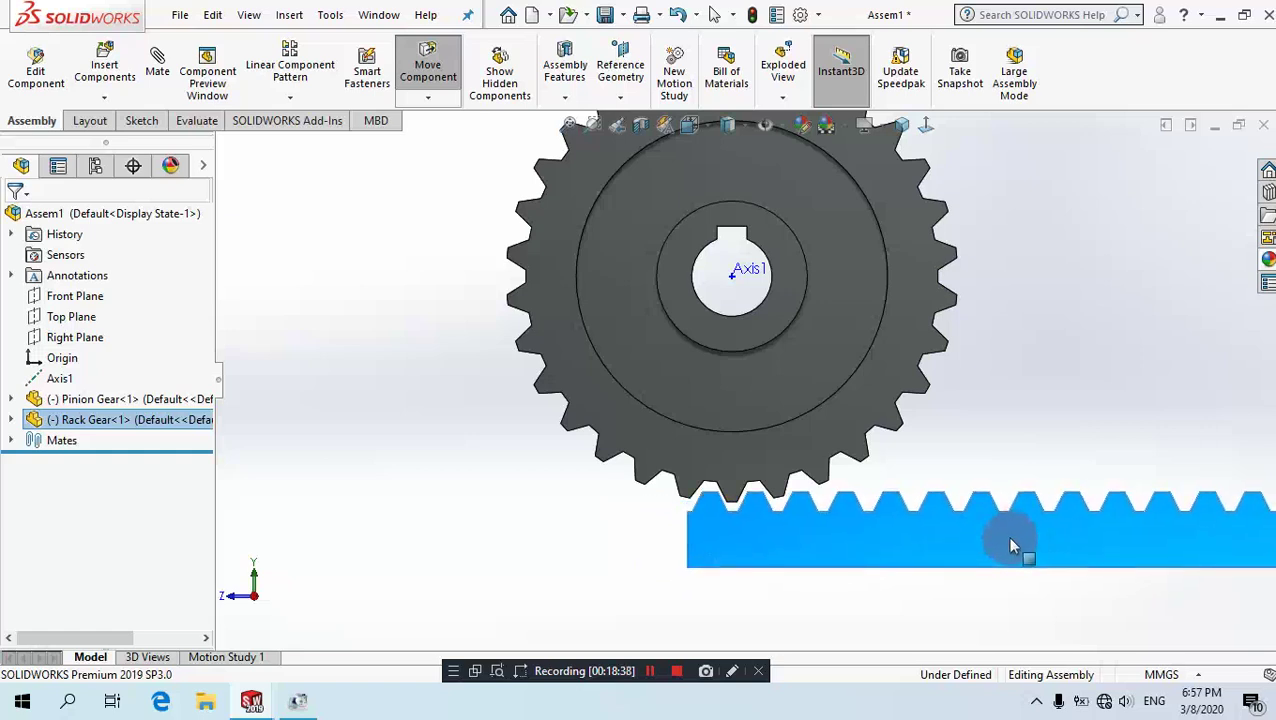
drag(1010, 545, 772, 480)
scroll(772, 480, down, 2)
scroll(765, 485, down, 2)
scroll(725, 512, down, 2)
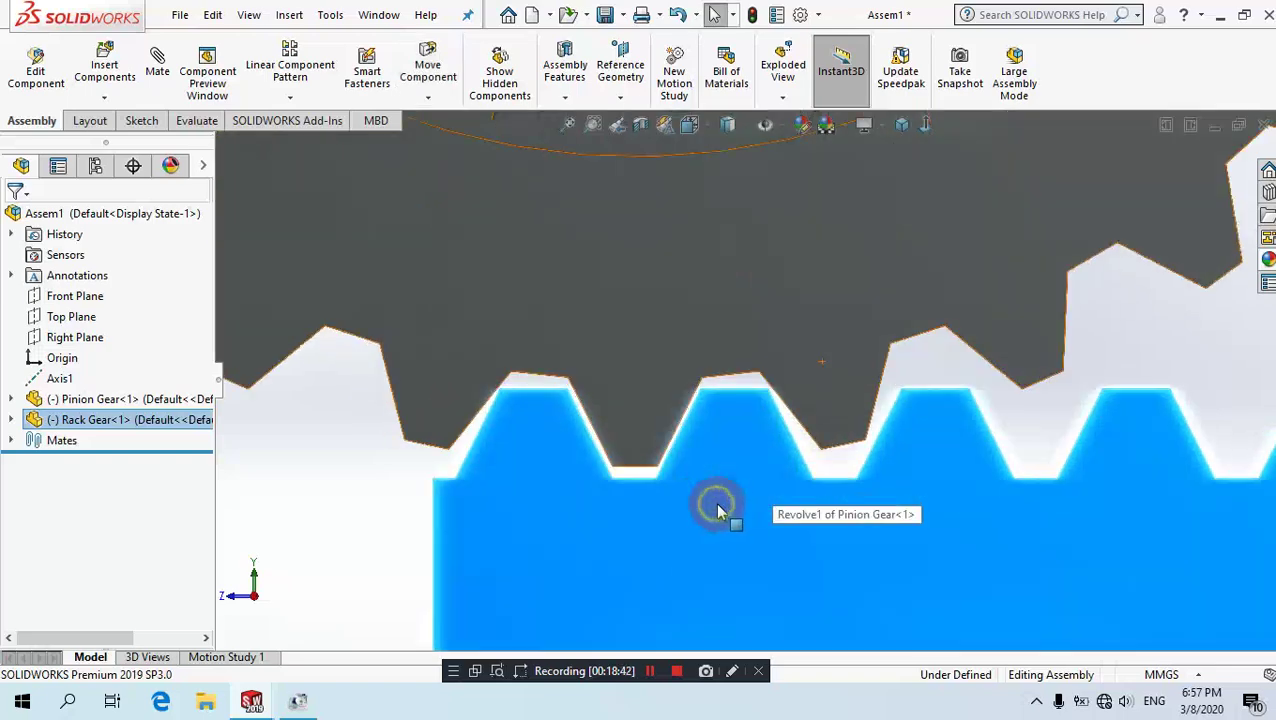
Fine-tune the rack position so its teeth mesh with the pinion's teeth.
click(717, 505)
drag(728, 519, 727, 515)
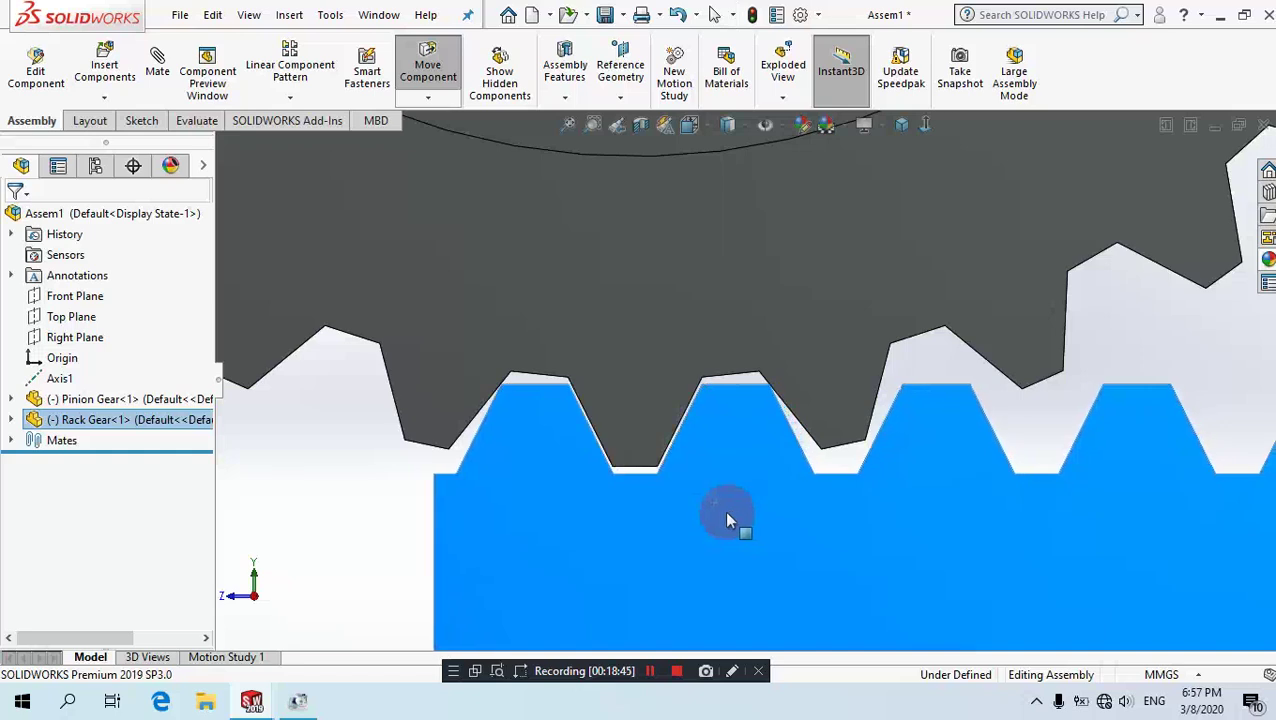
drag(727, 518, 775, 498)
scroll(776, 495, up, 2)
scroll(780, 495, up, 2)
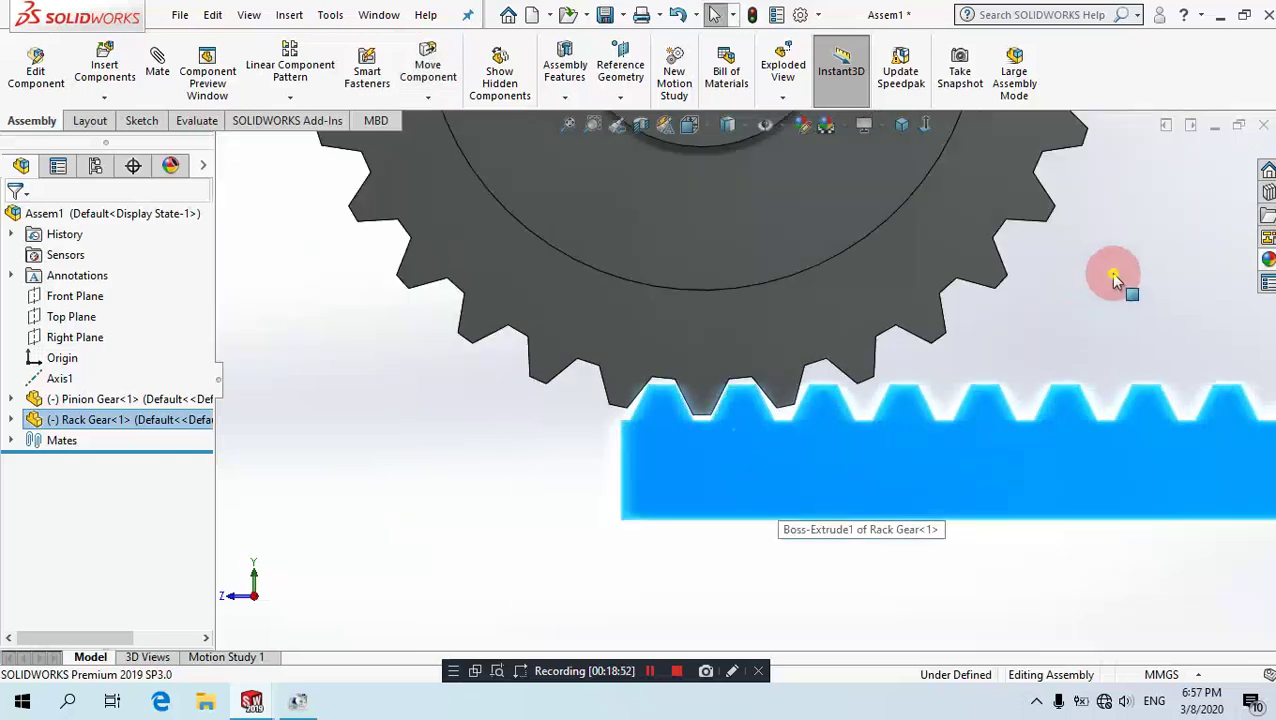
click(1097, 266)
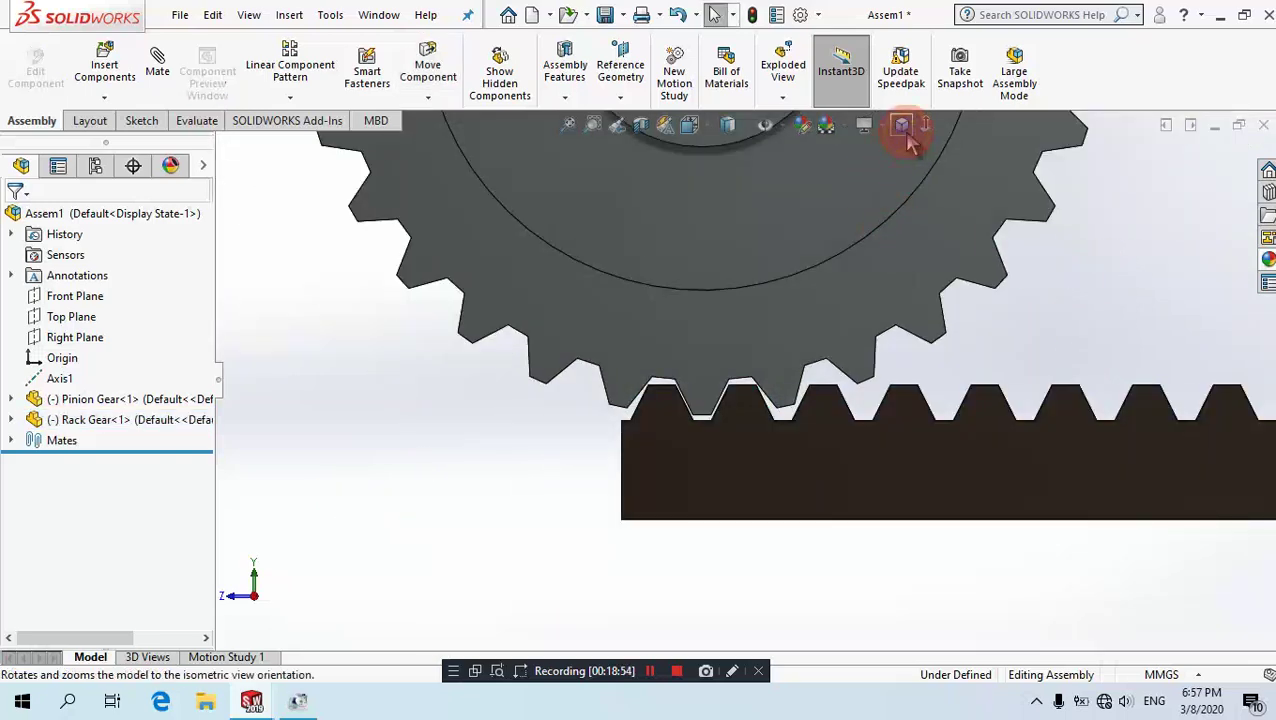
Return to isometric view and hide the reference axes.
click(903, 127)
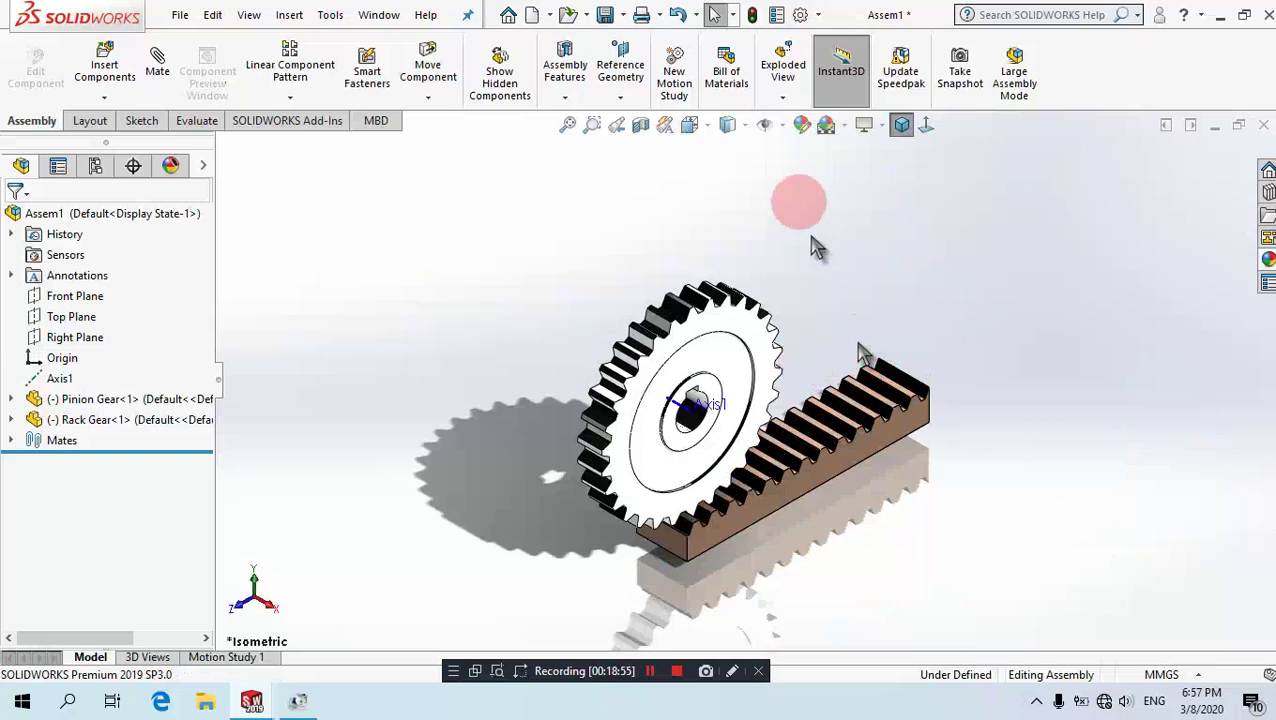
click(786, 133)
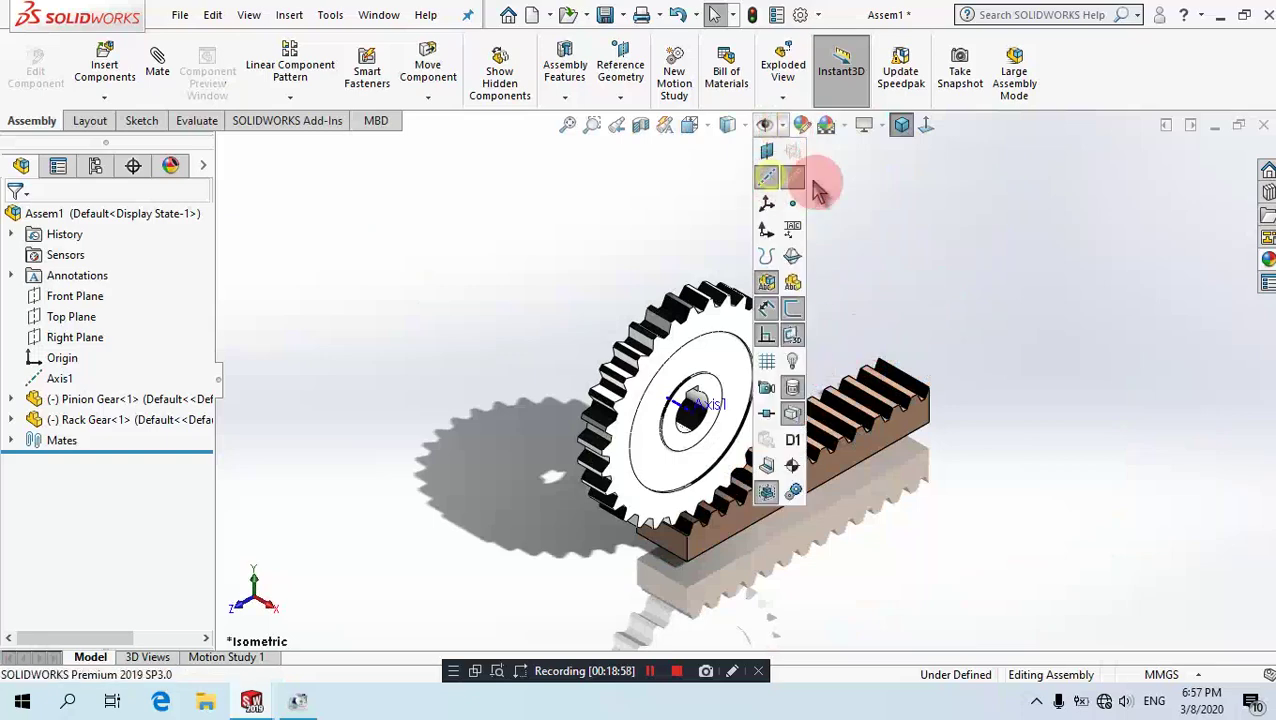
click(793, 178)
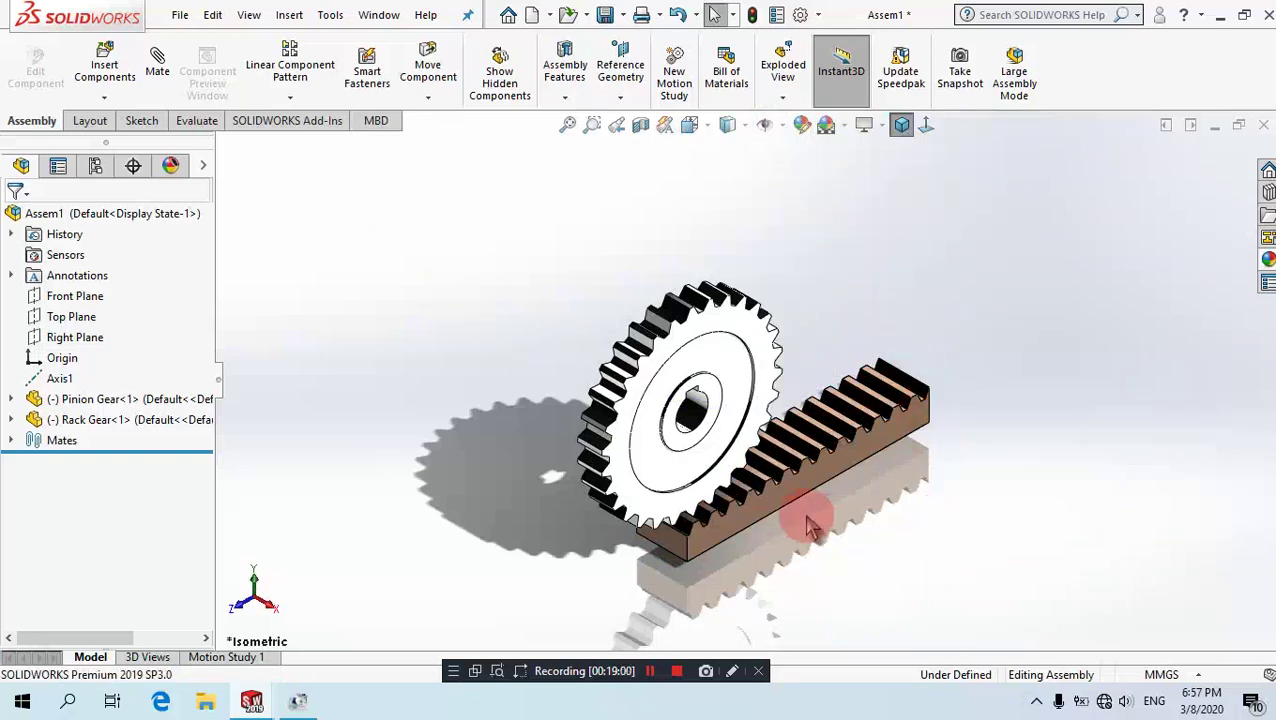
scroll(812, 527, down, 3)
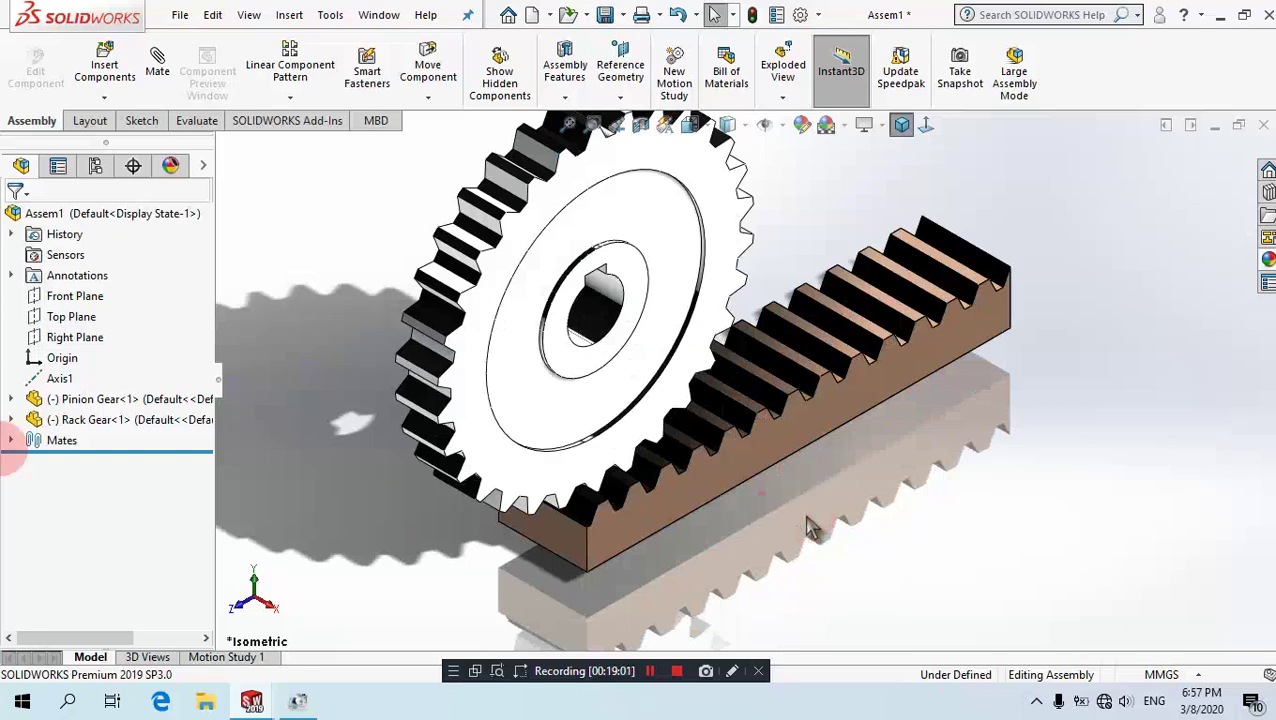
Show the Pinion Gear's Sketch2 under Boss-Extrude1.
click(12, 400)
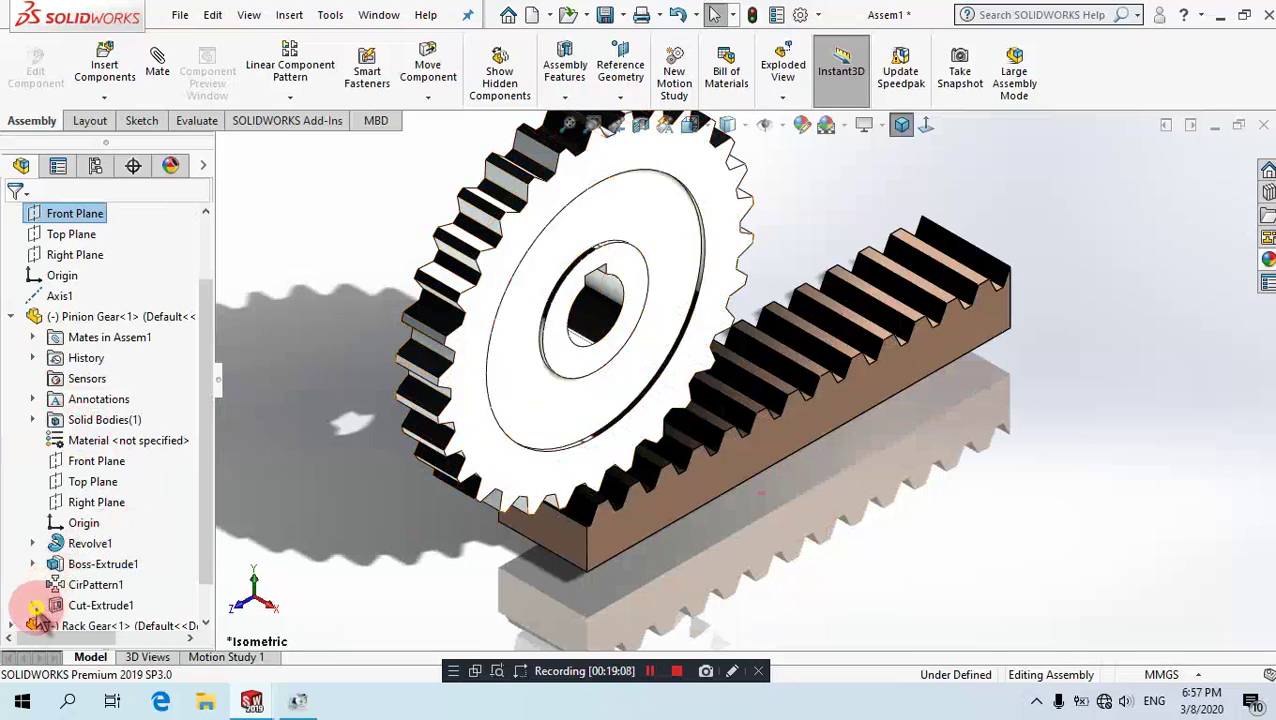
click(33, 606)
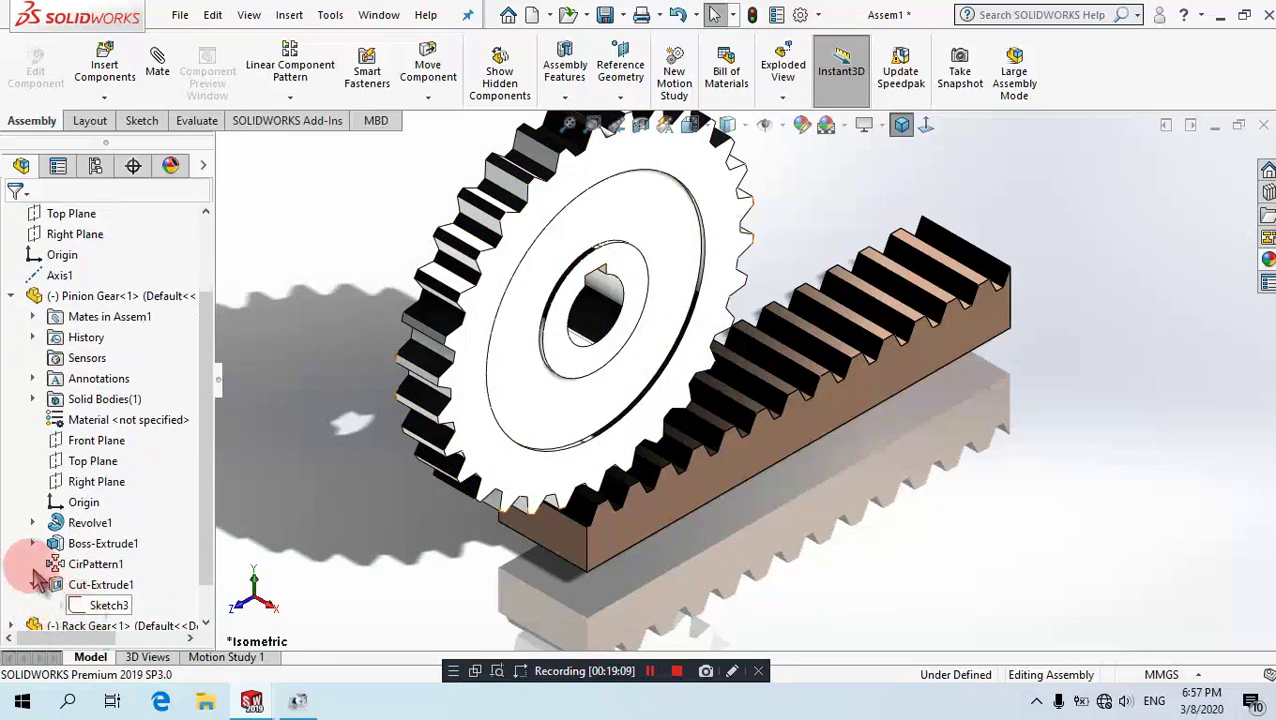
click(34, 586)
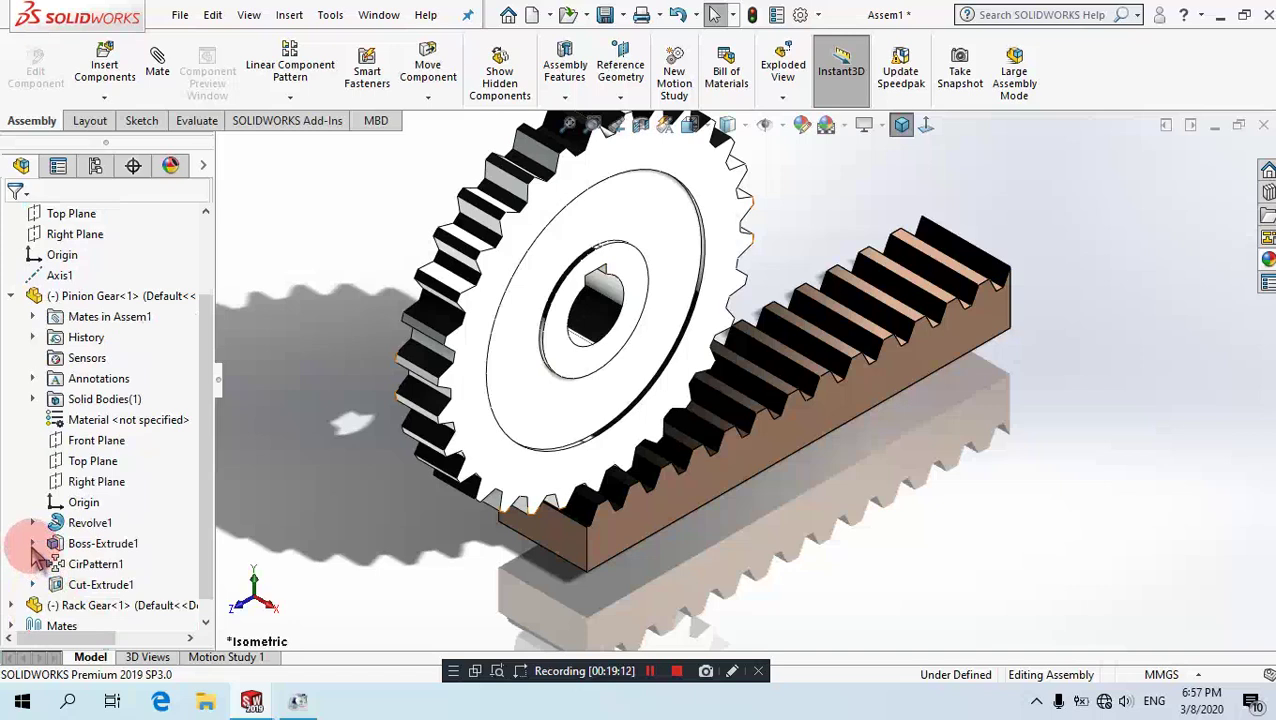
click(33, 545)
click(88, 567)
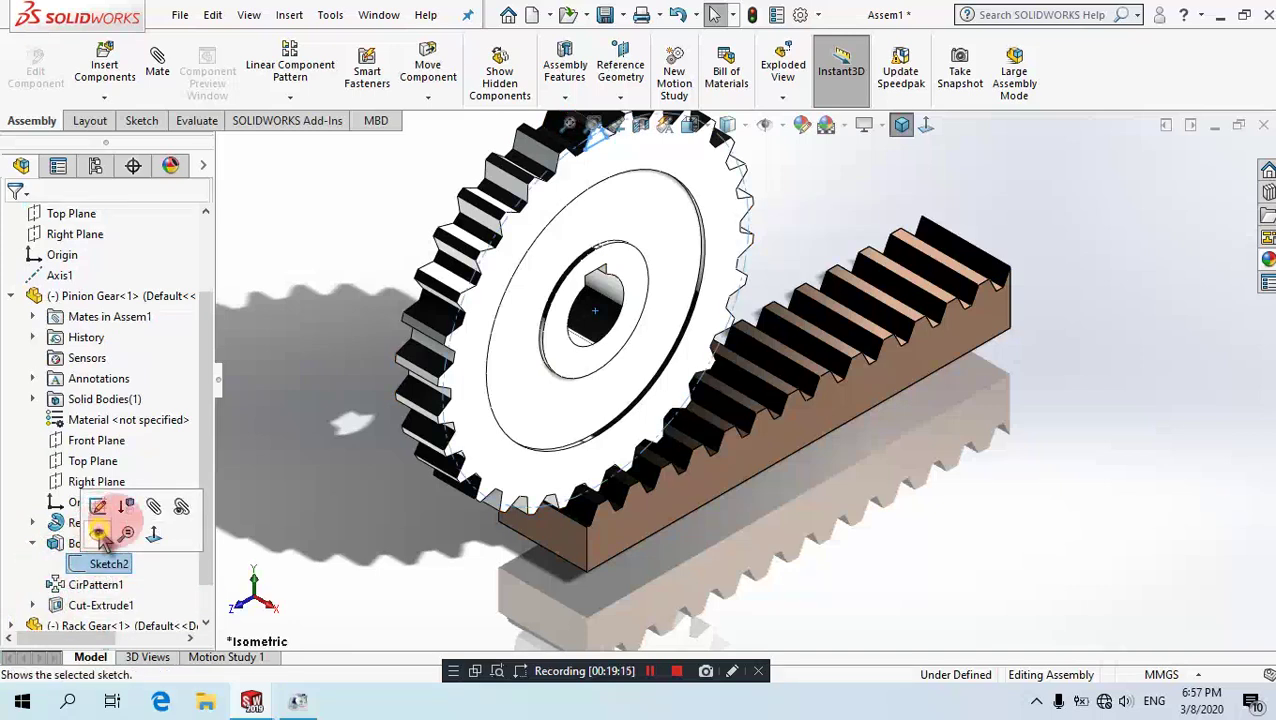
click(100, 535)
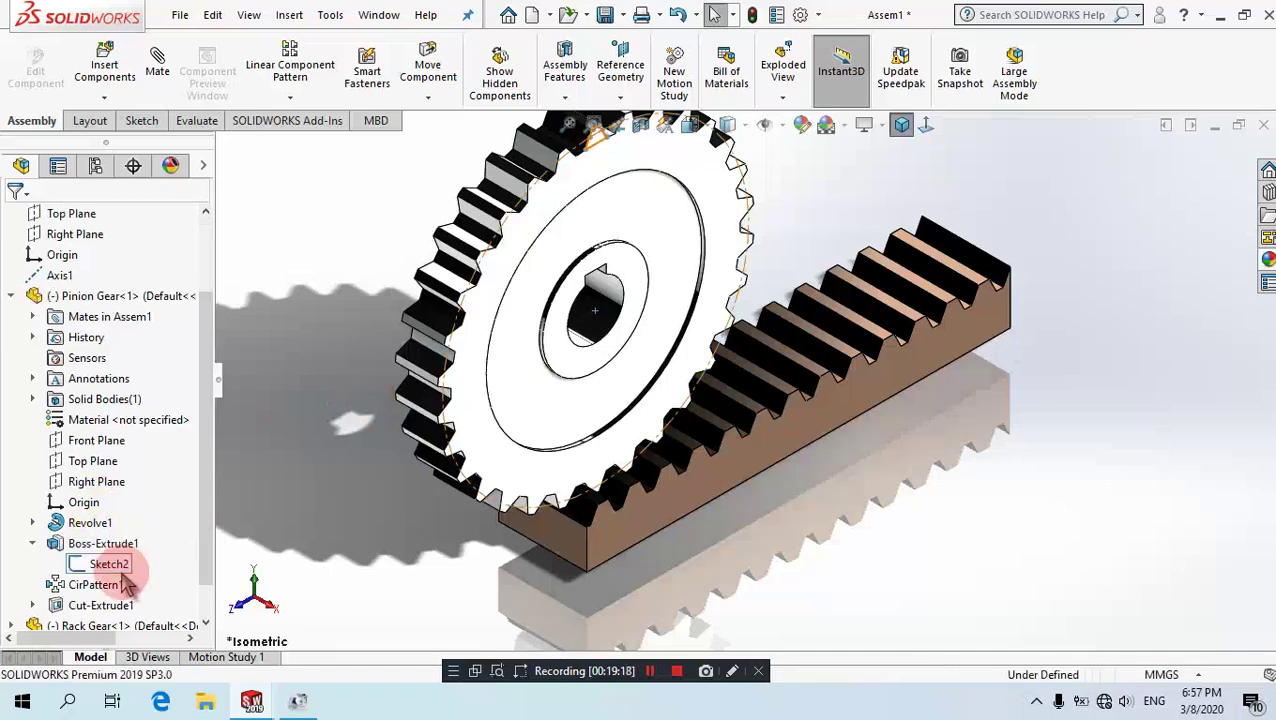
Show the Rack Gear's Sketch2 under Cut-Extrude1.
click(14, 582)
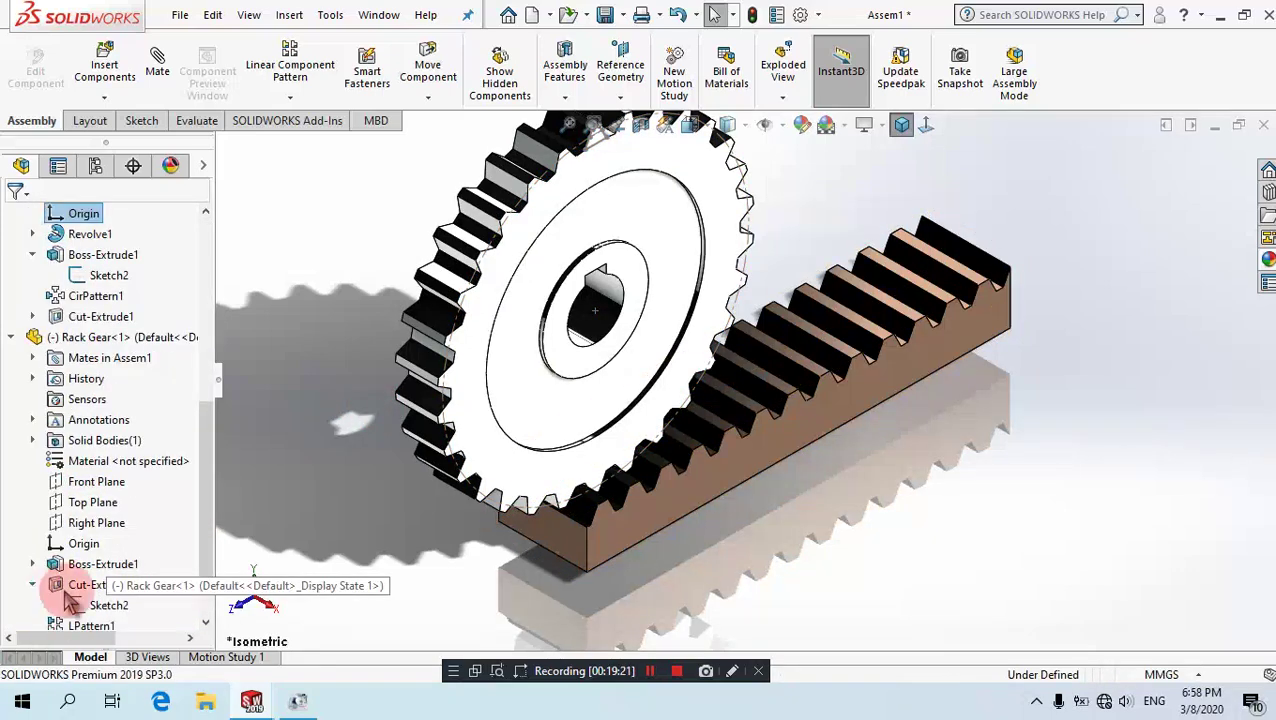
click(82, 607)
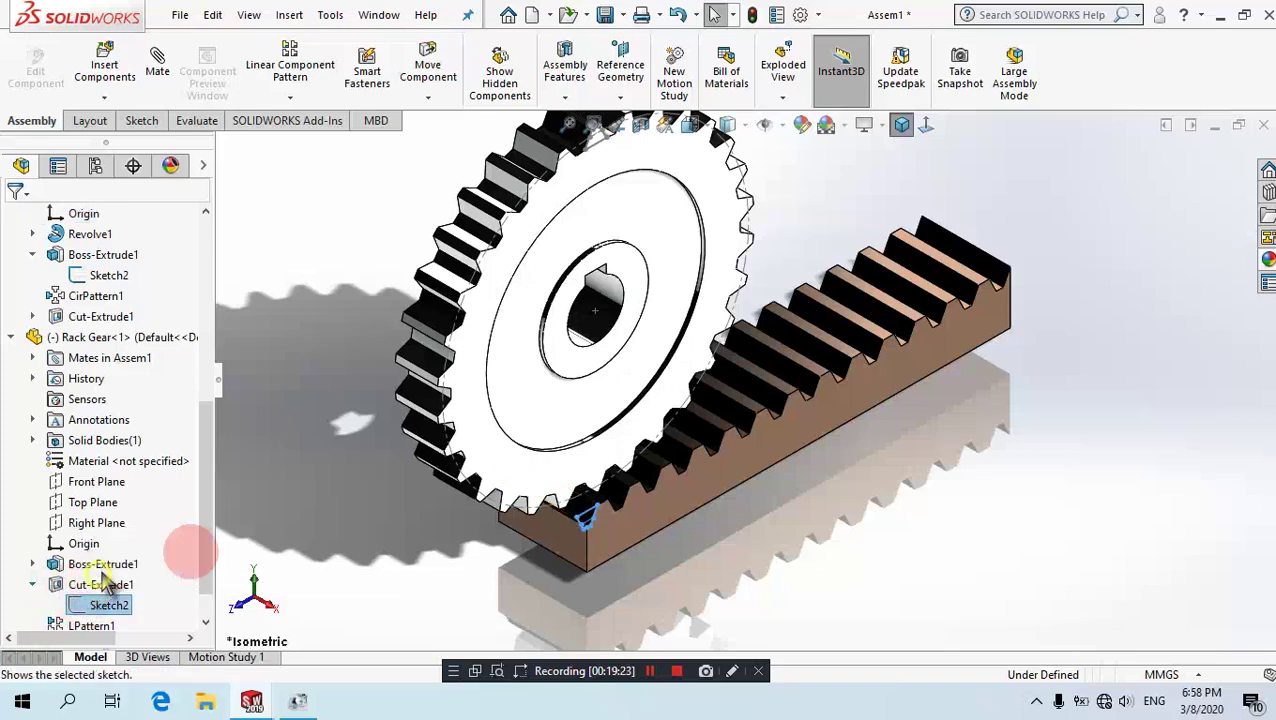
click(440, 548)
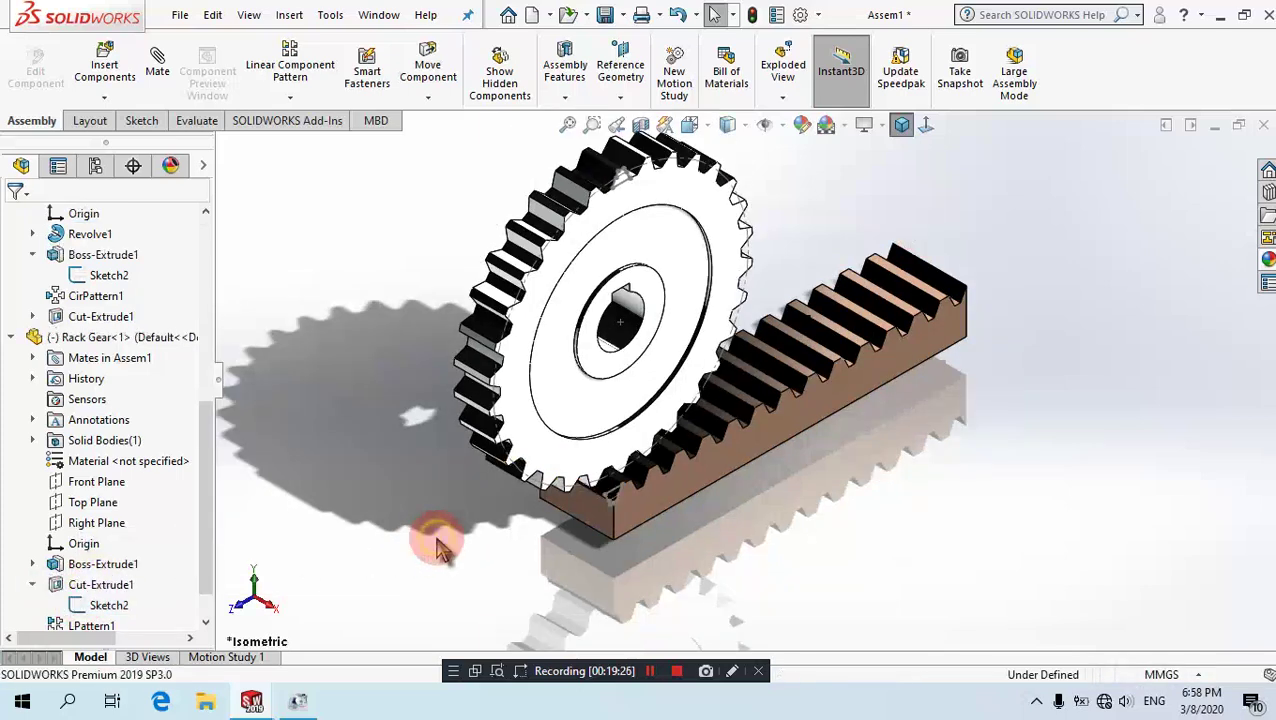
scroll(810, 230, down, 2)
scroll(810, 230, up, 2)
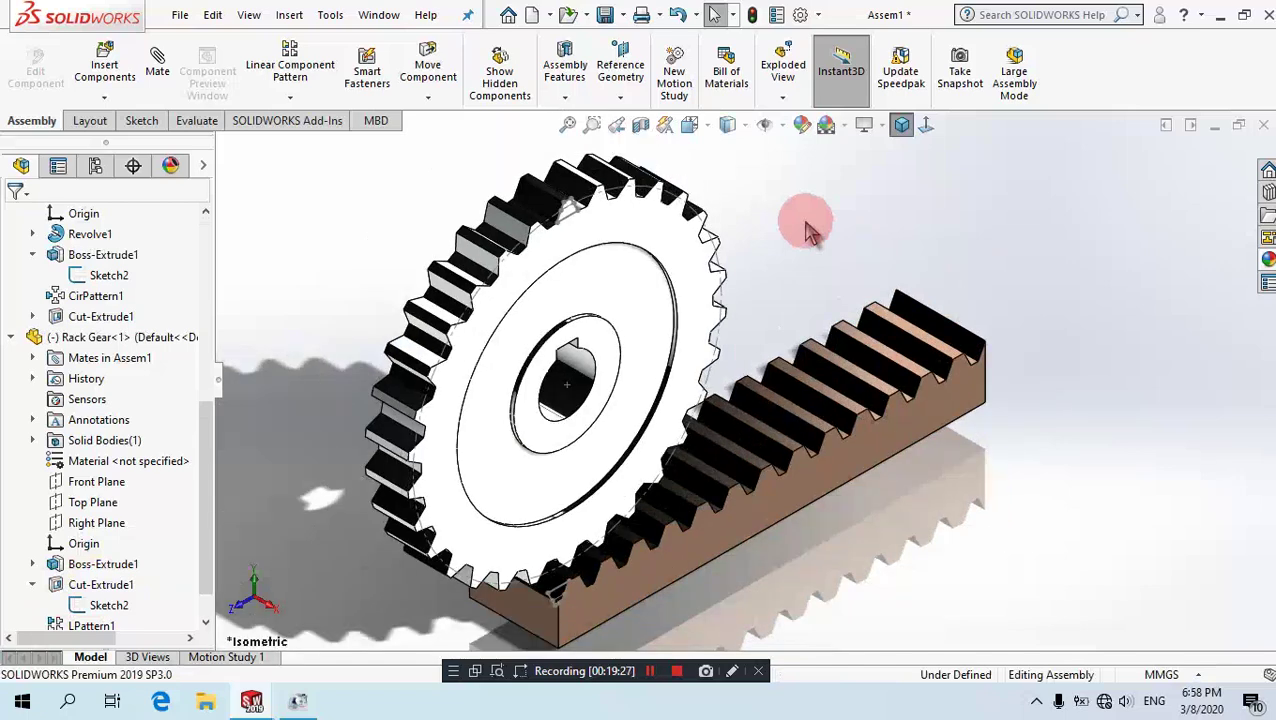
Start a new mate and choose the Rack Pinion mechanical mate type.
click(158, 75)
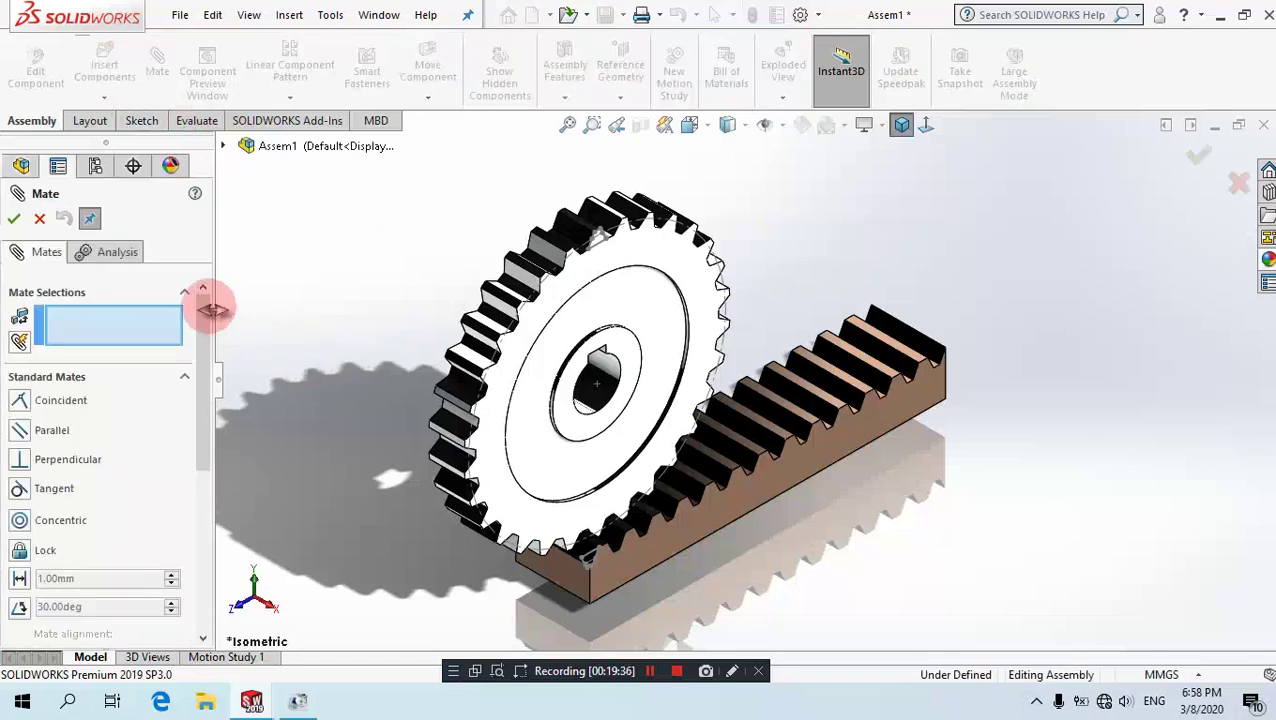
mouse_move(206, 310)
mouse_down()
mouse_move(207, 420)
mouse_move(108, 497)
mouse_up()
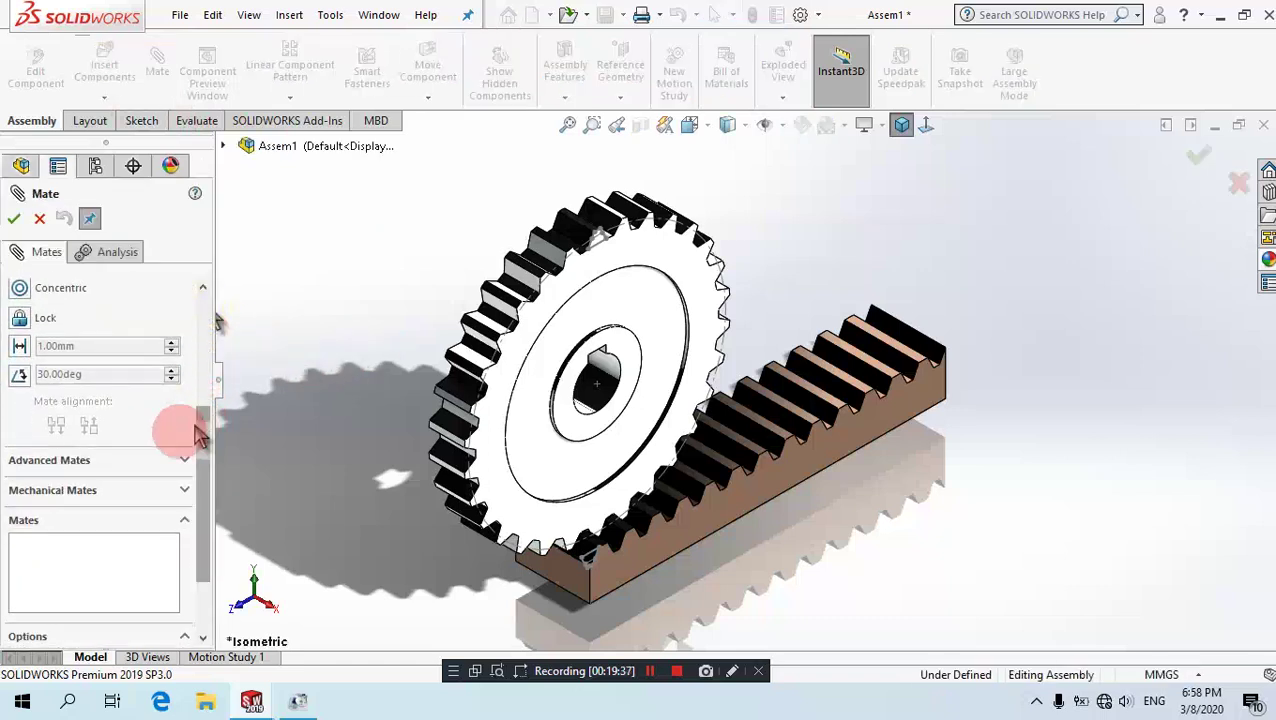
click(108, 497)
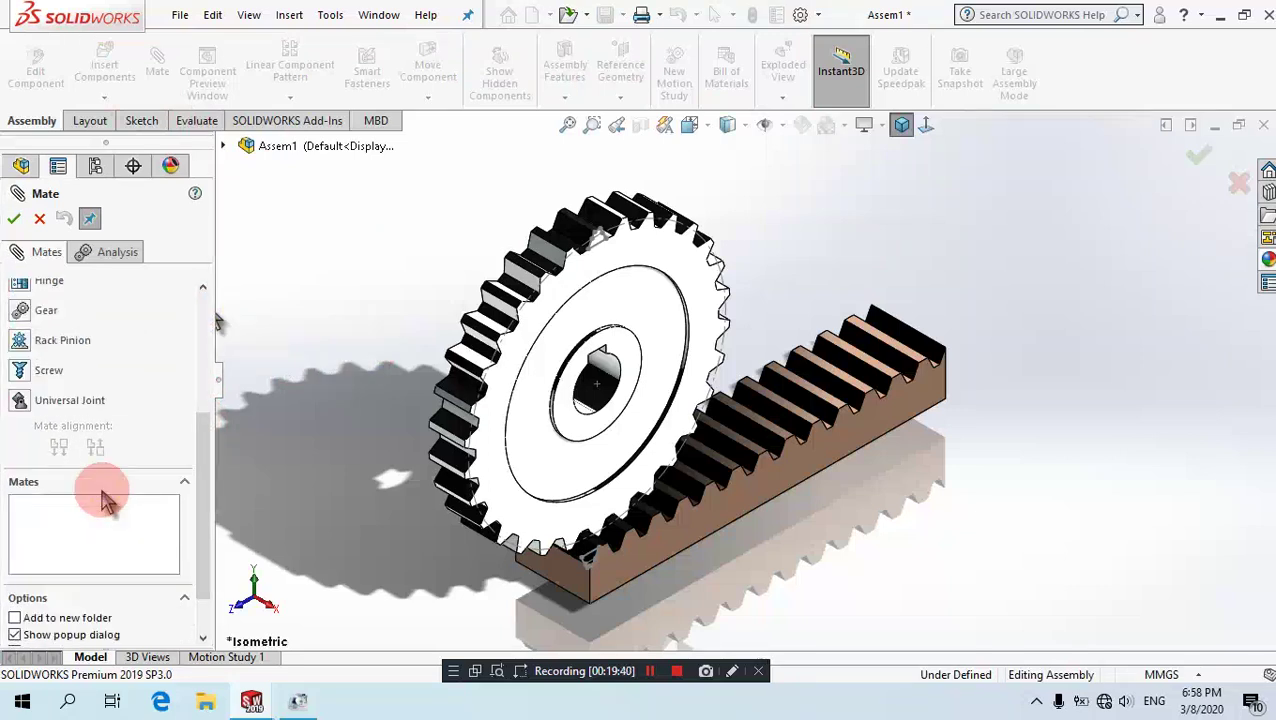
click(20, 342)
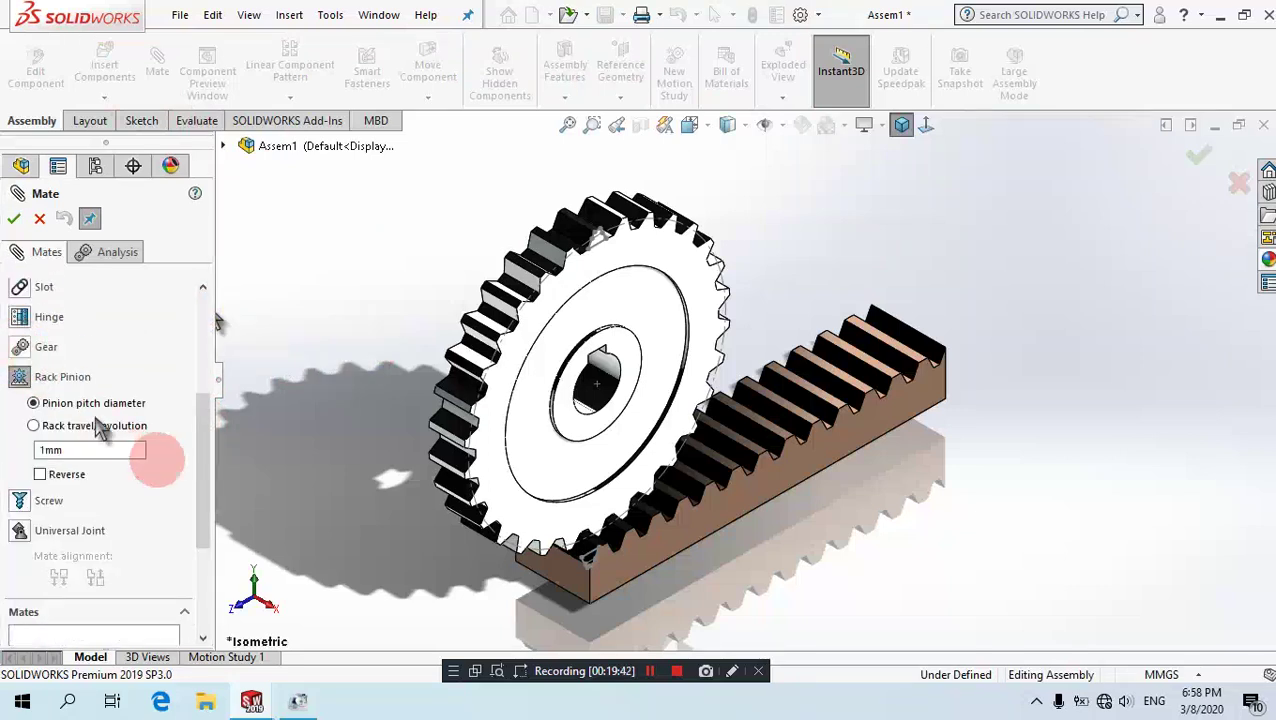
drag(200, 440, 205, 348)
scroll(606, 276, down, 2)
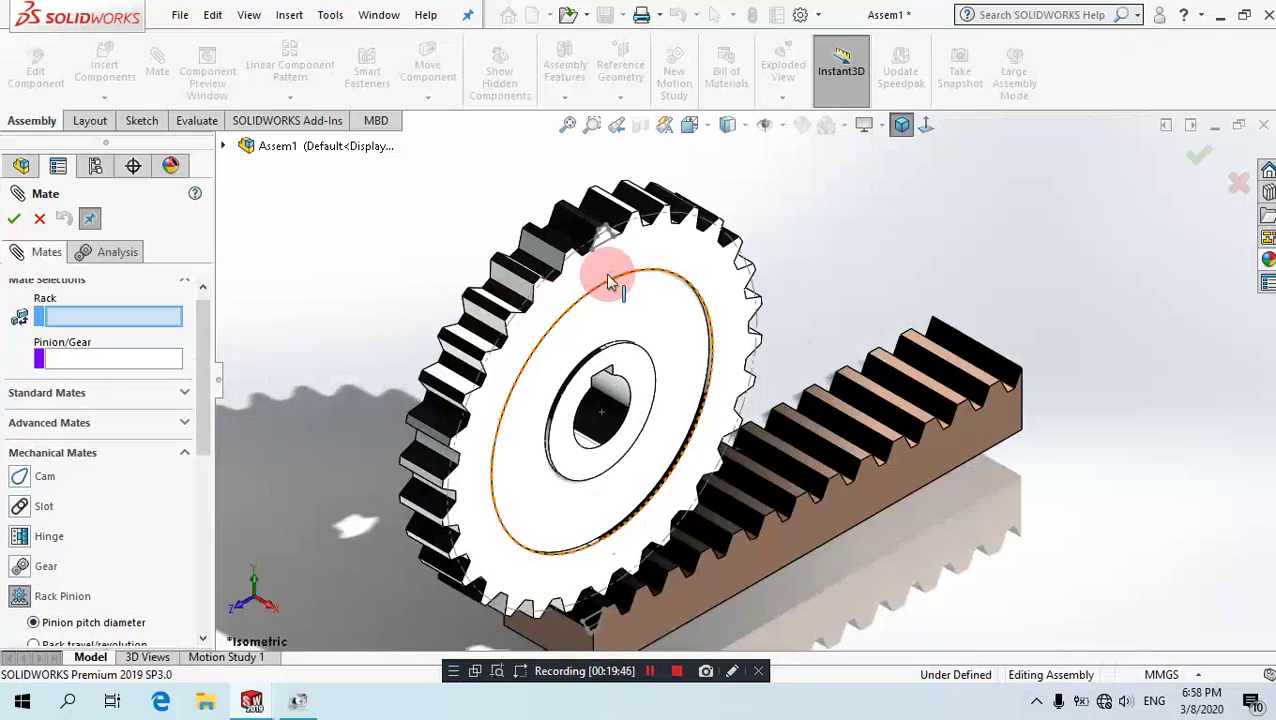
scroll(605, 270, down, 3)
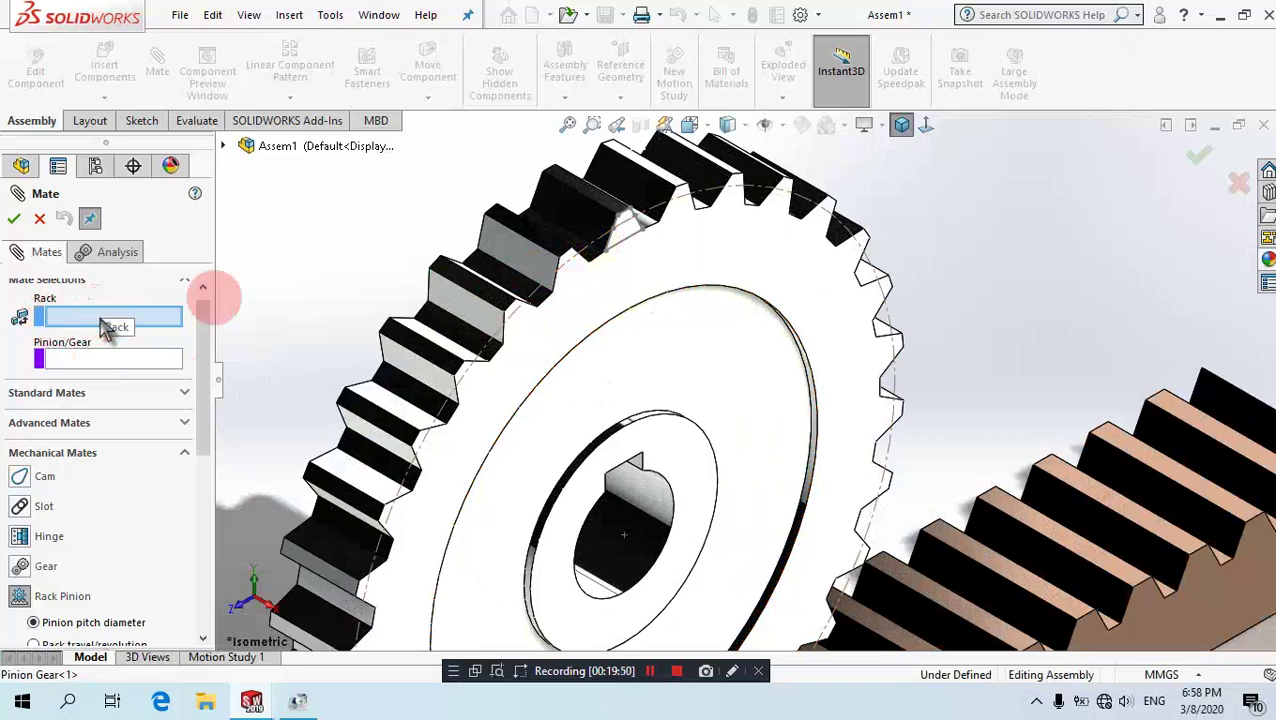
scroll(641, 237, down, 3)
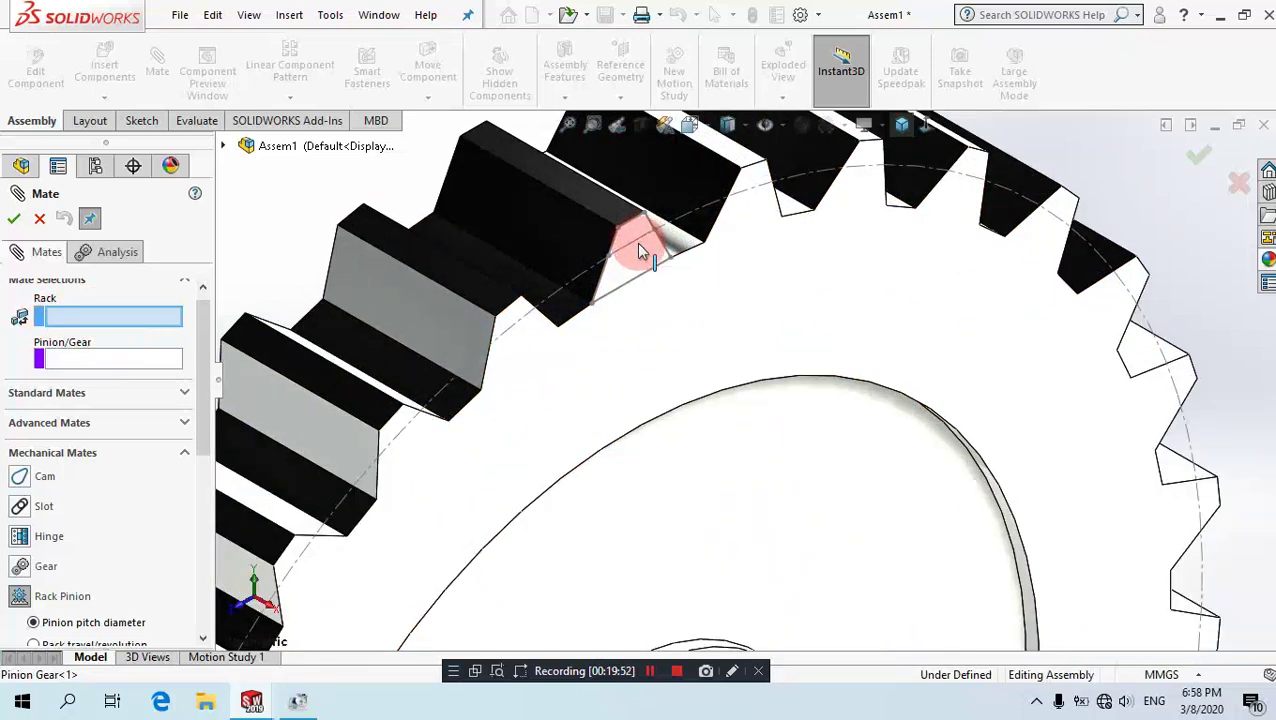
Pick rack sketch edges as the mate references.
click(645, 251)
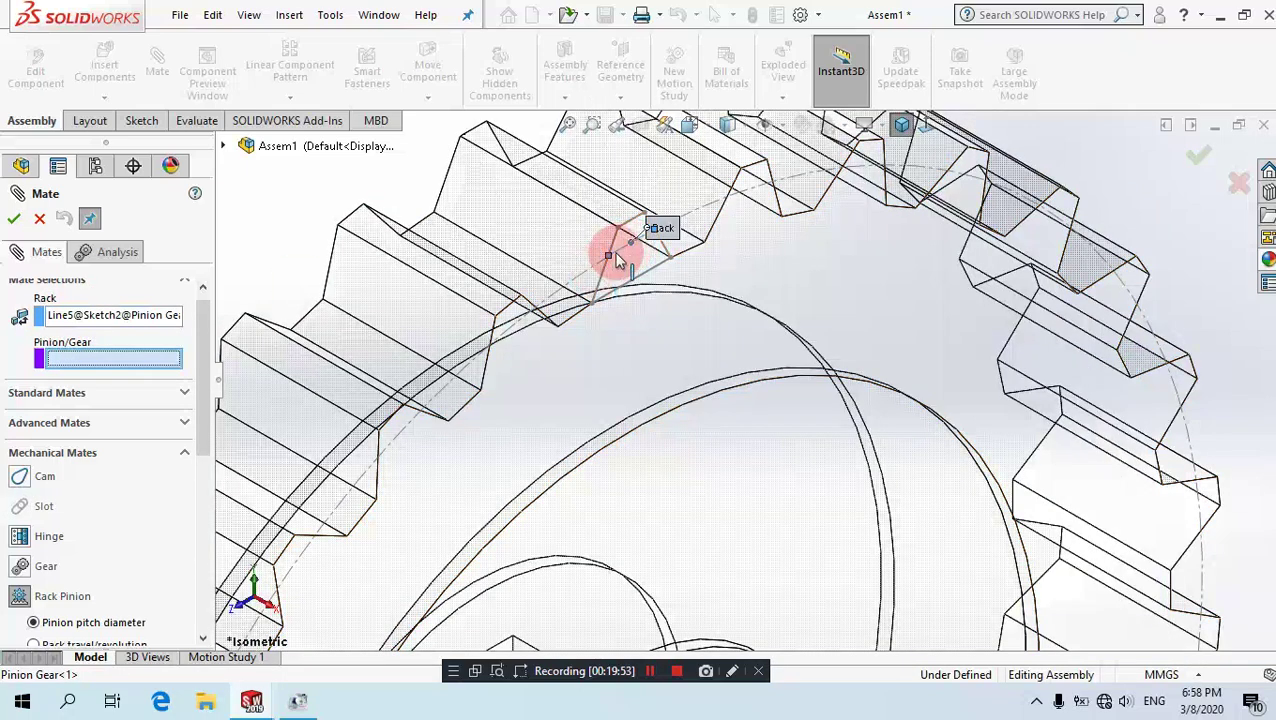
scroll(636, 249, up, 3)
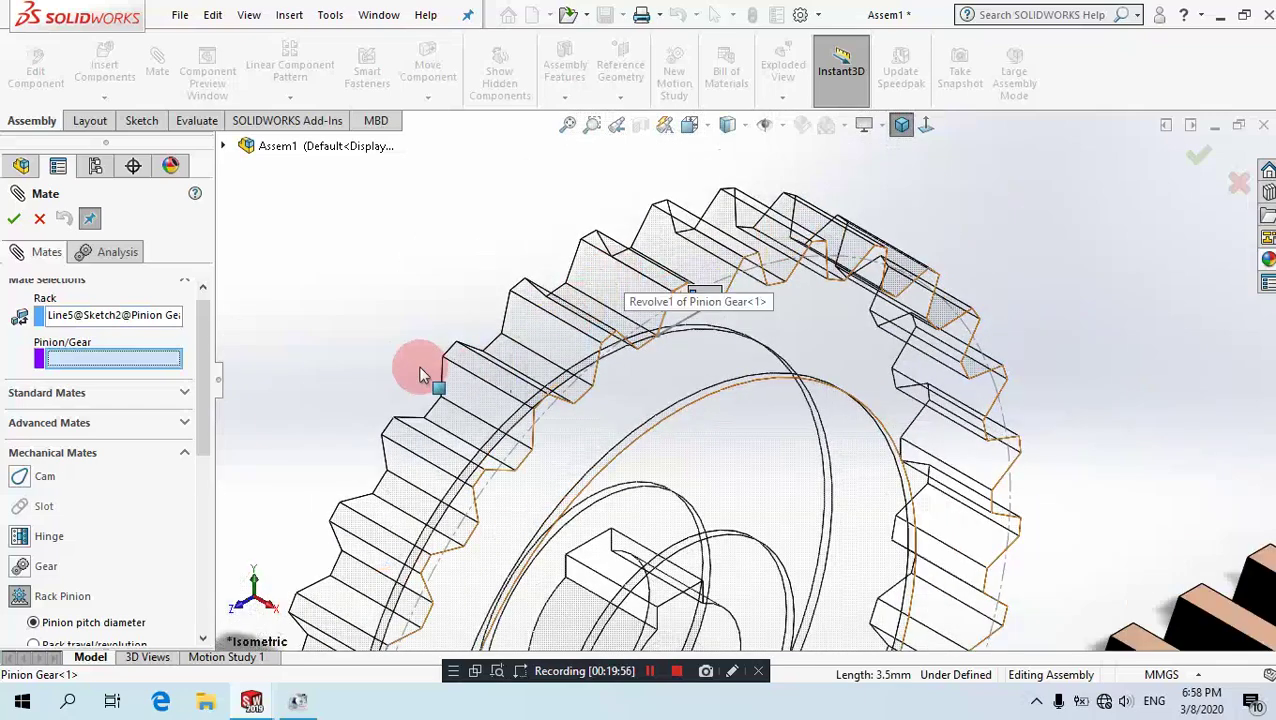
scroll(420, 363, up, 2)
scroll(420, 363, up, 2)
scroll(710, 525, down, 2)
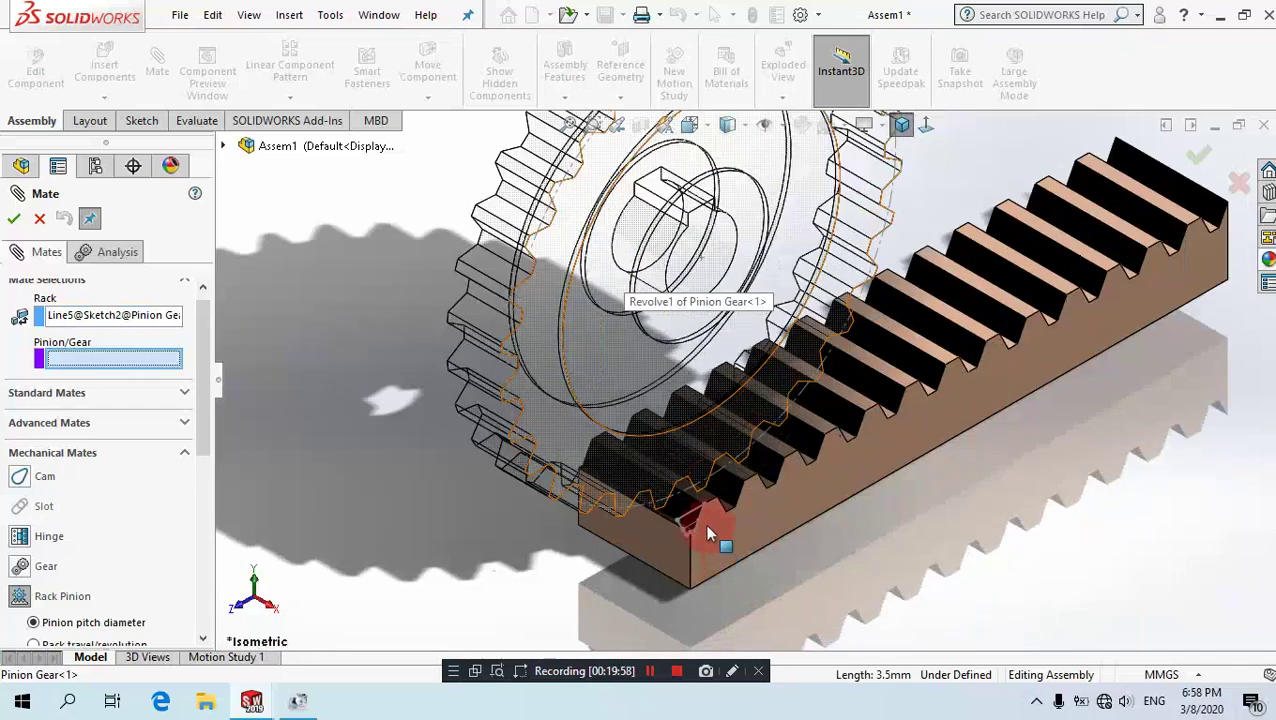
scroll(703, 516, down, 2)
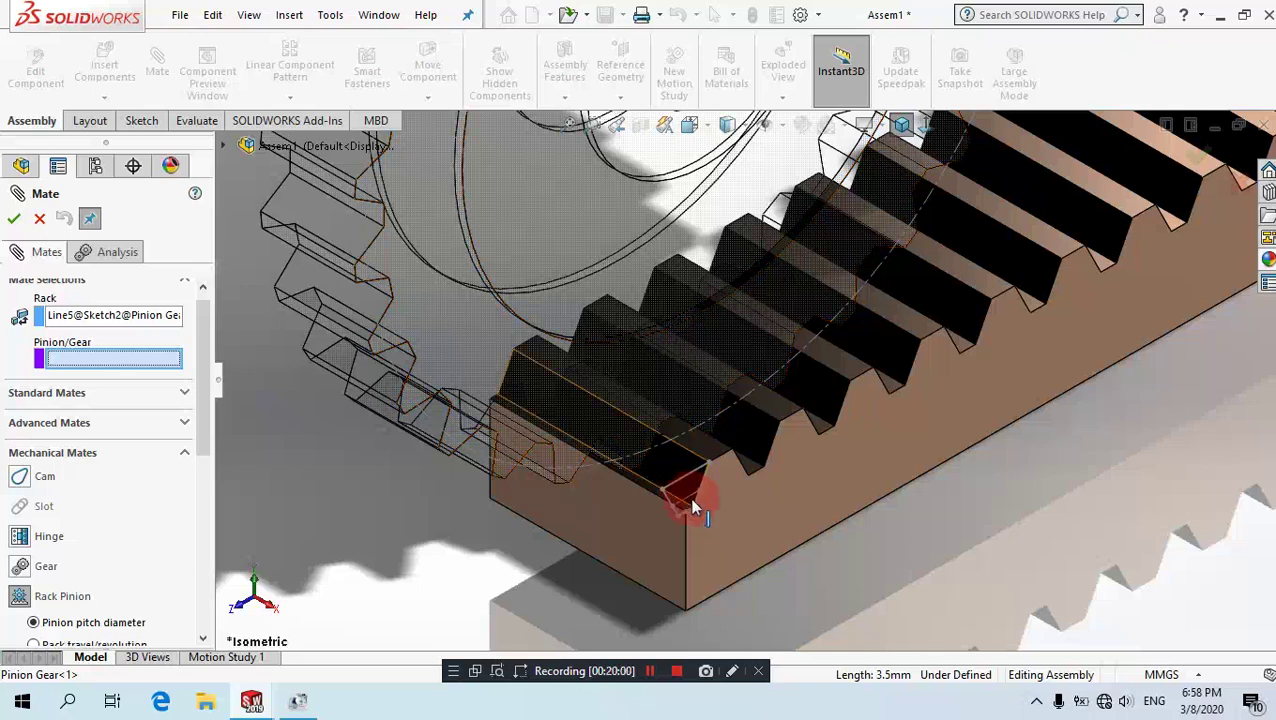
click(687, 503)
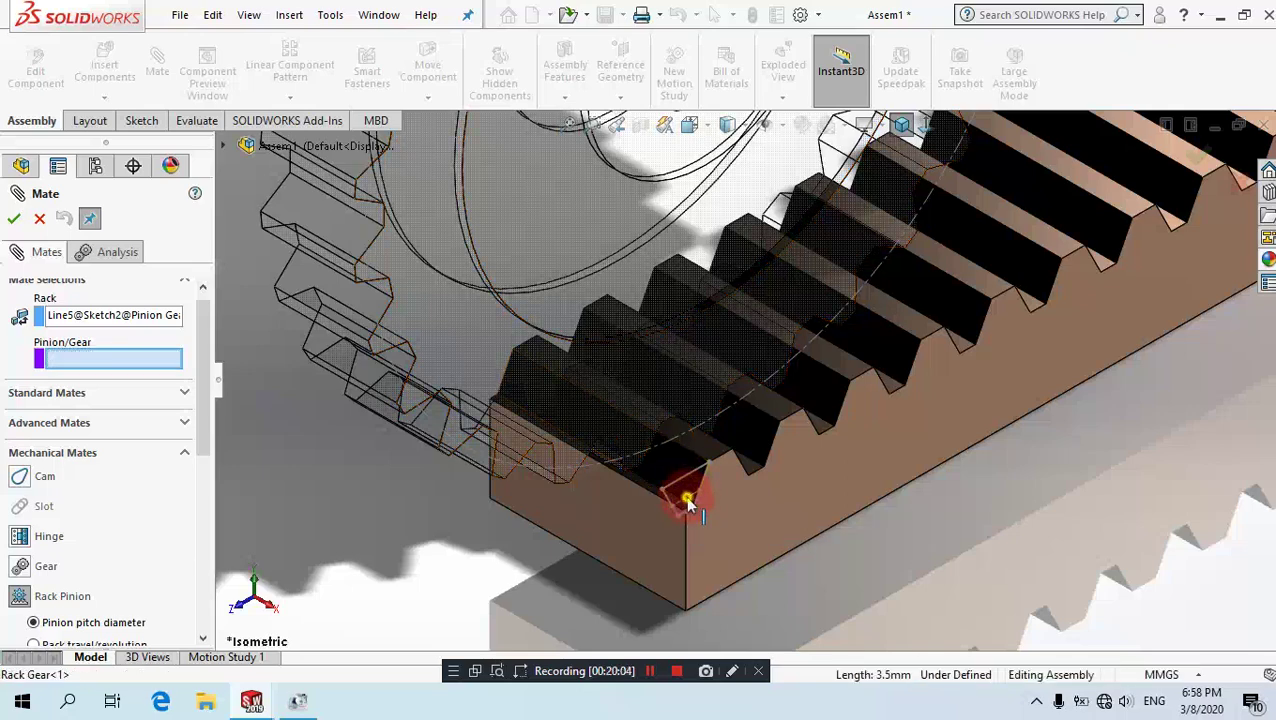
click(687, 503)
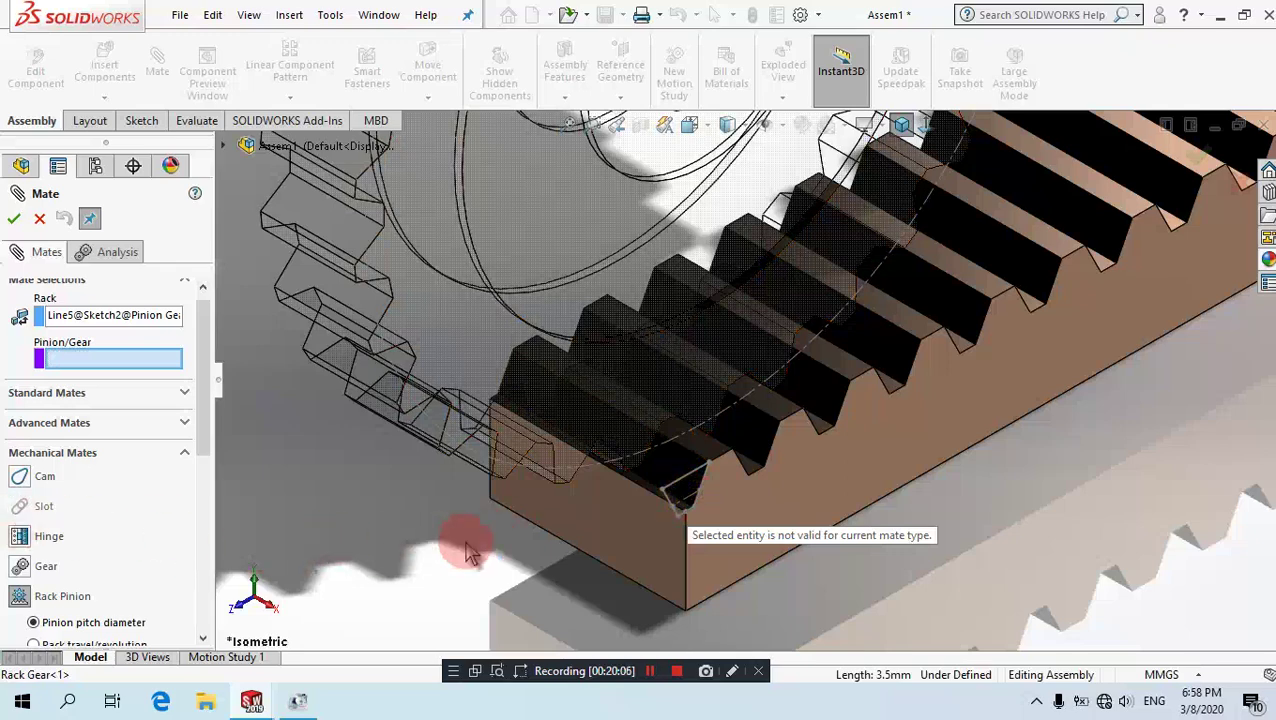
scroll(700, 450, down, 2)
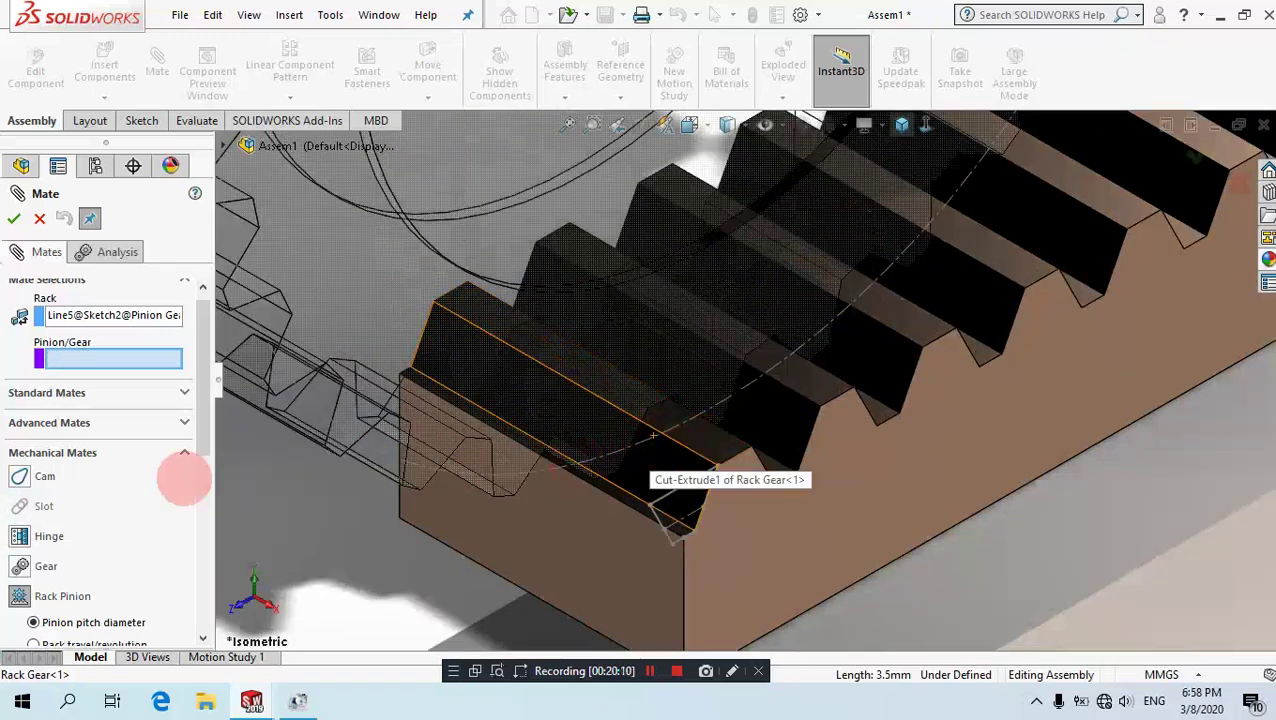
Replace the rack reference with Line8@Sketch2 and pick the pinion's Arc2@Sketch2.
click(134, 315)
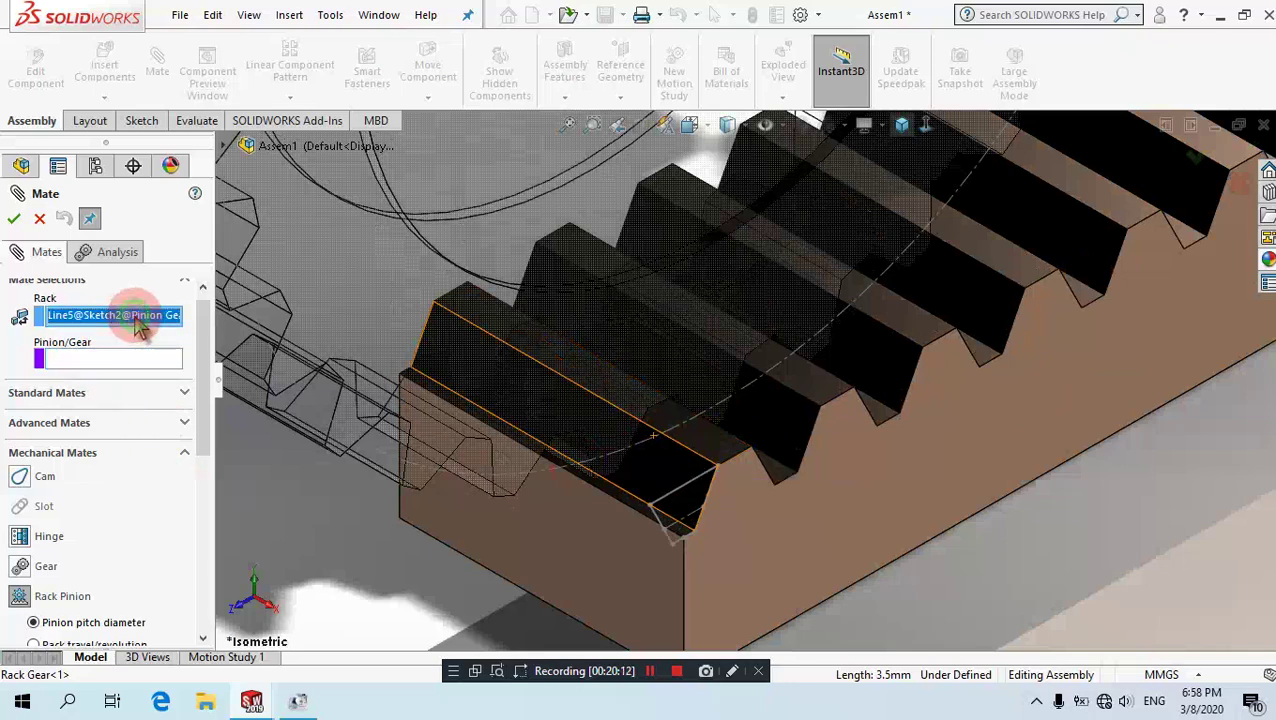
right_click(140, 325)
click(165, 330)
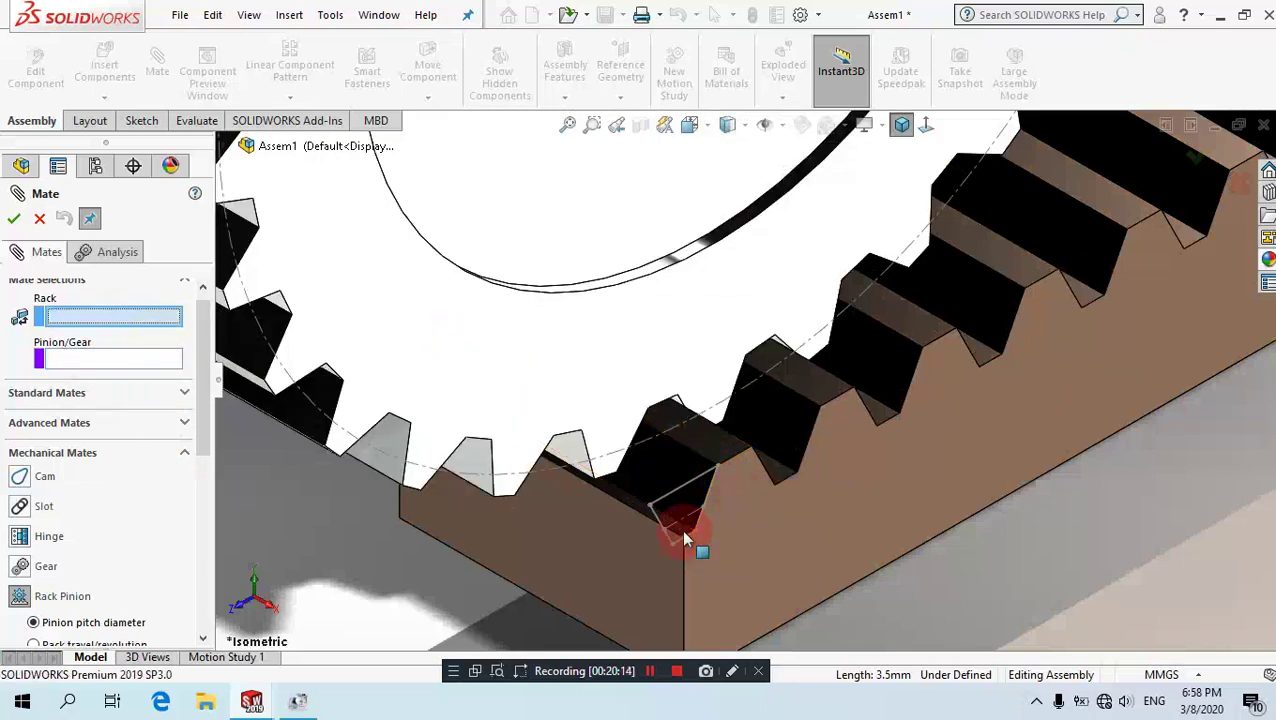
scroll(686, 520, down, 2)
click(692, 497)
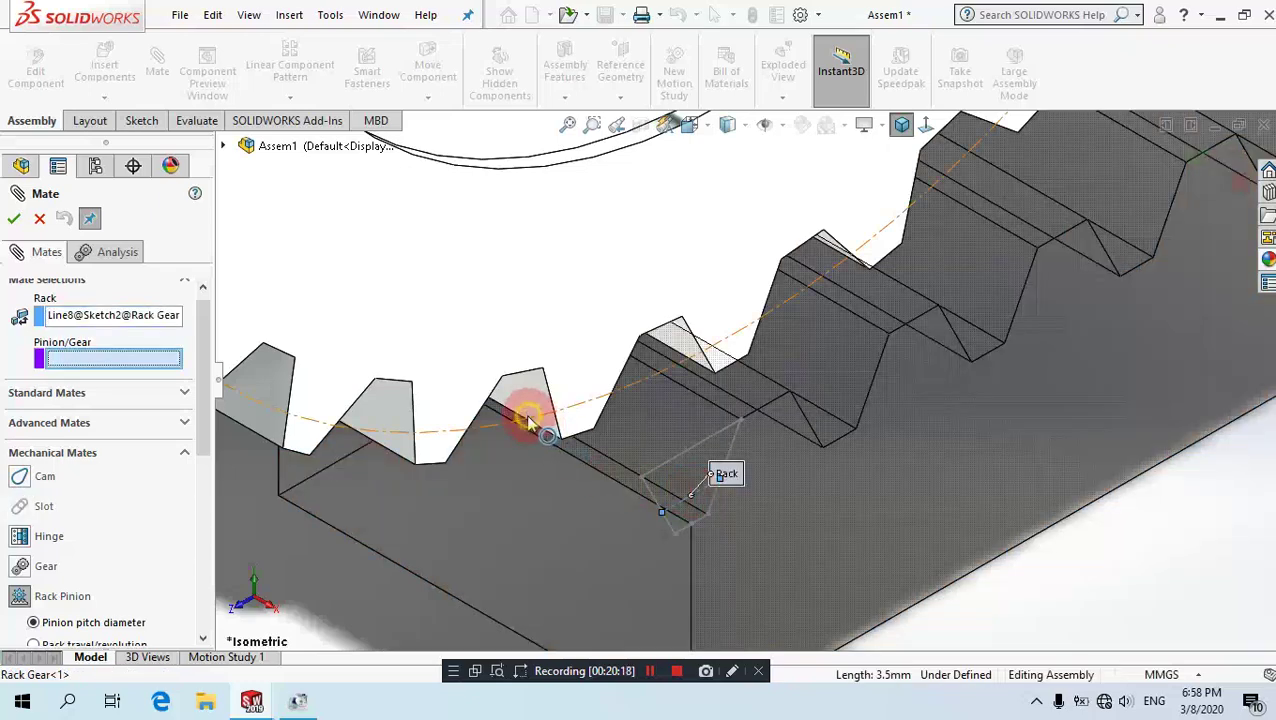
click(477, 437)
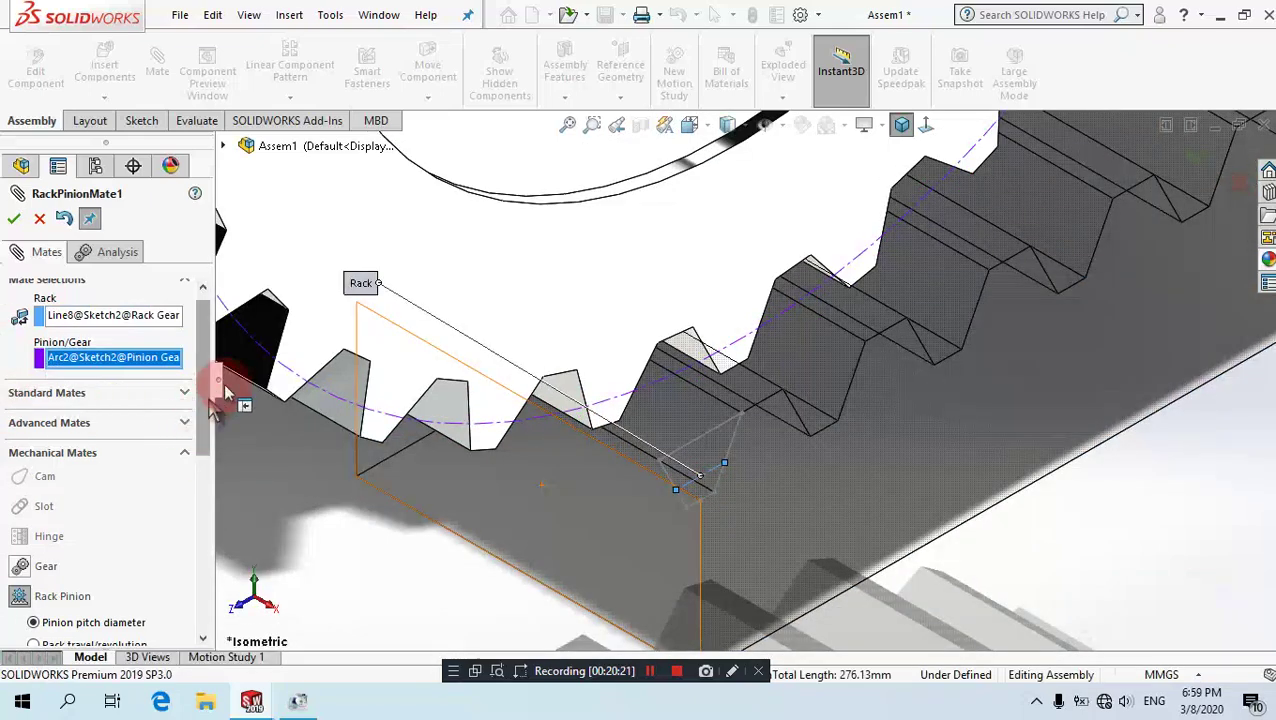
Apply RackPinionMate1 with an 86.78 mm pinion pitch diameter and inspect the mesh.
drag(205, 400, 196, 478)
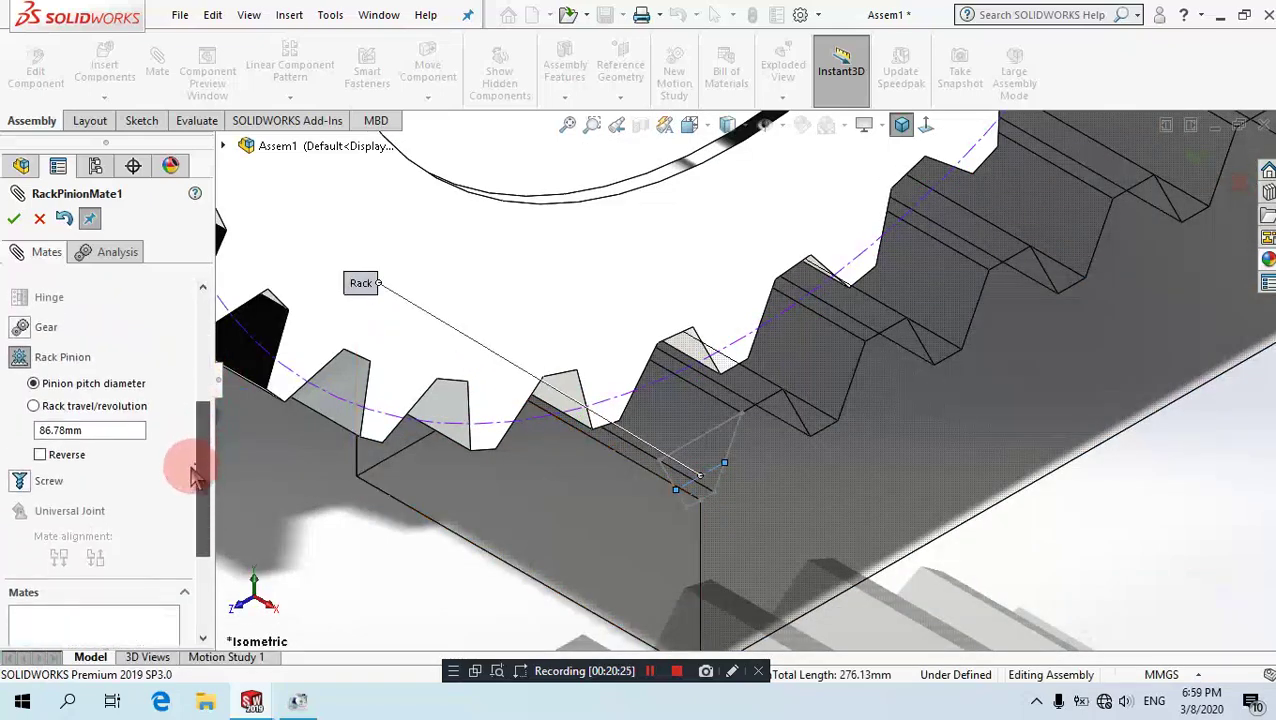
middle_drag(478, 490, 484, 495)
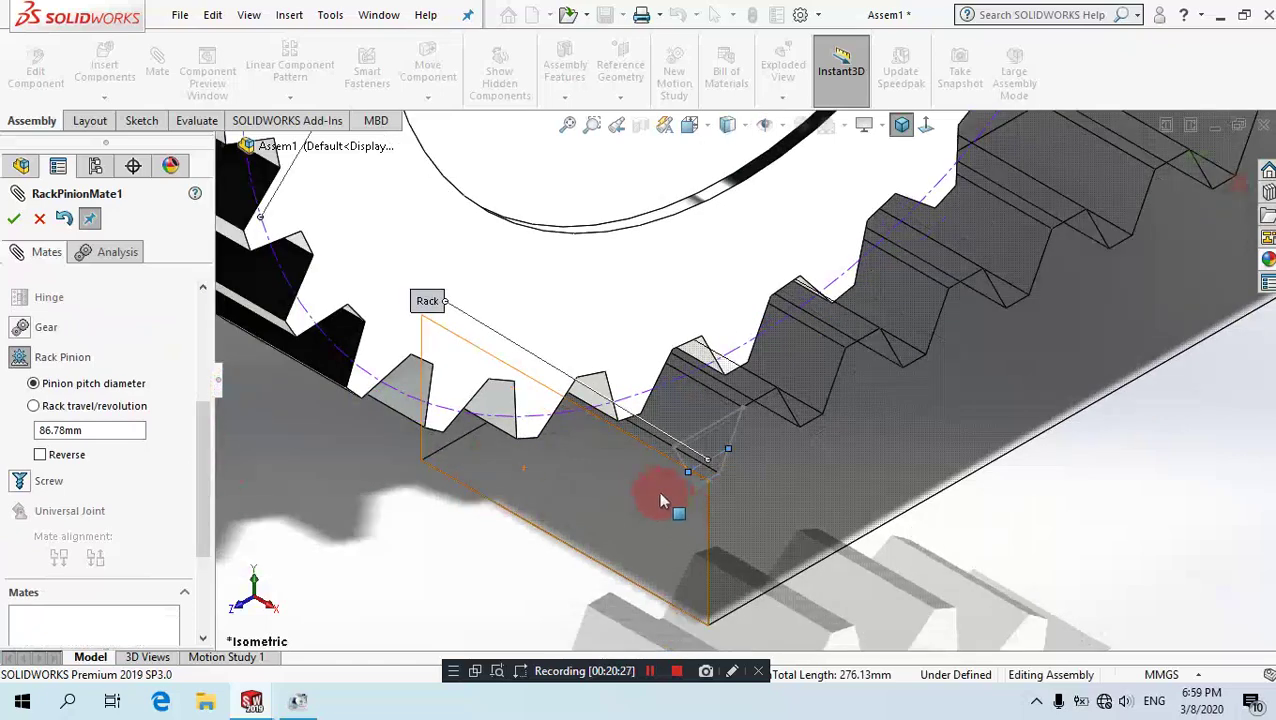
middle_drag(632, 474, 621, 464)
click(13, 220)
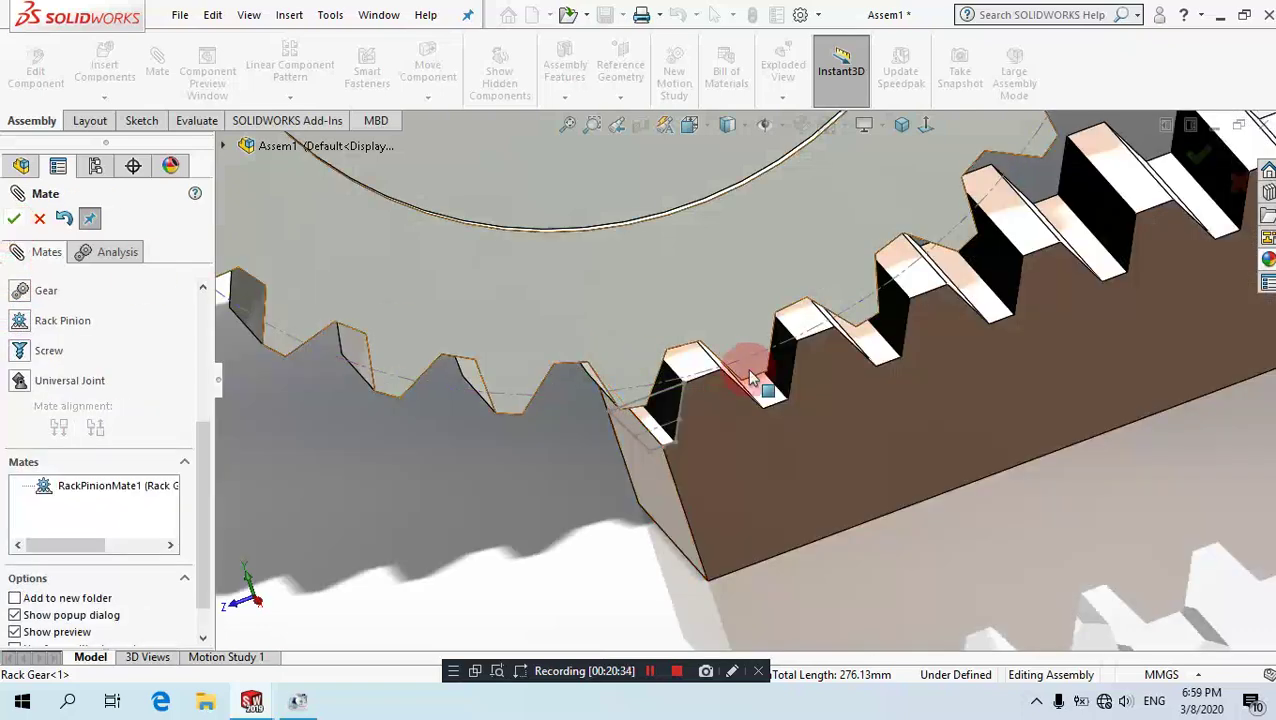
middle_drag(773, 377, 928, 207)
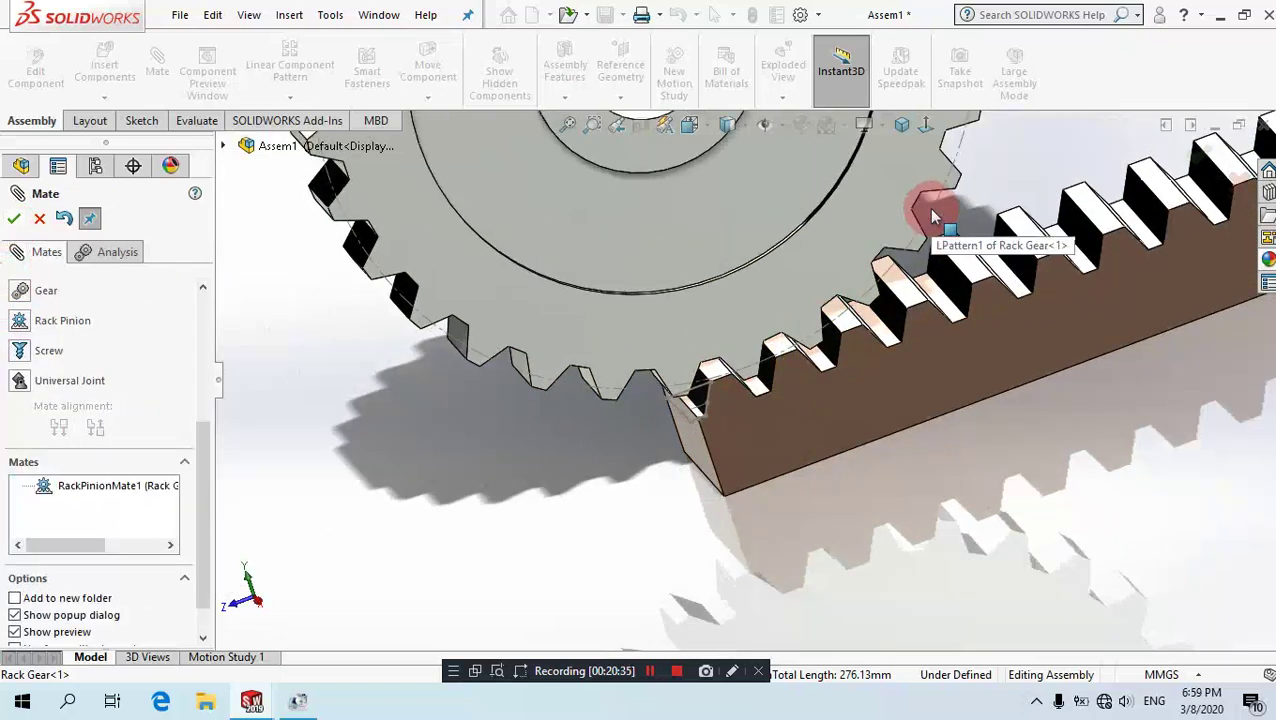
click(64, 218)
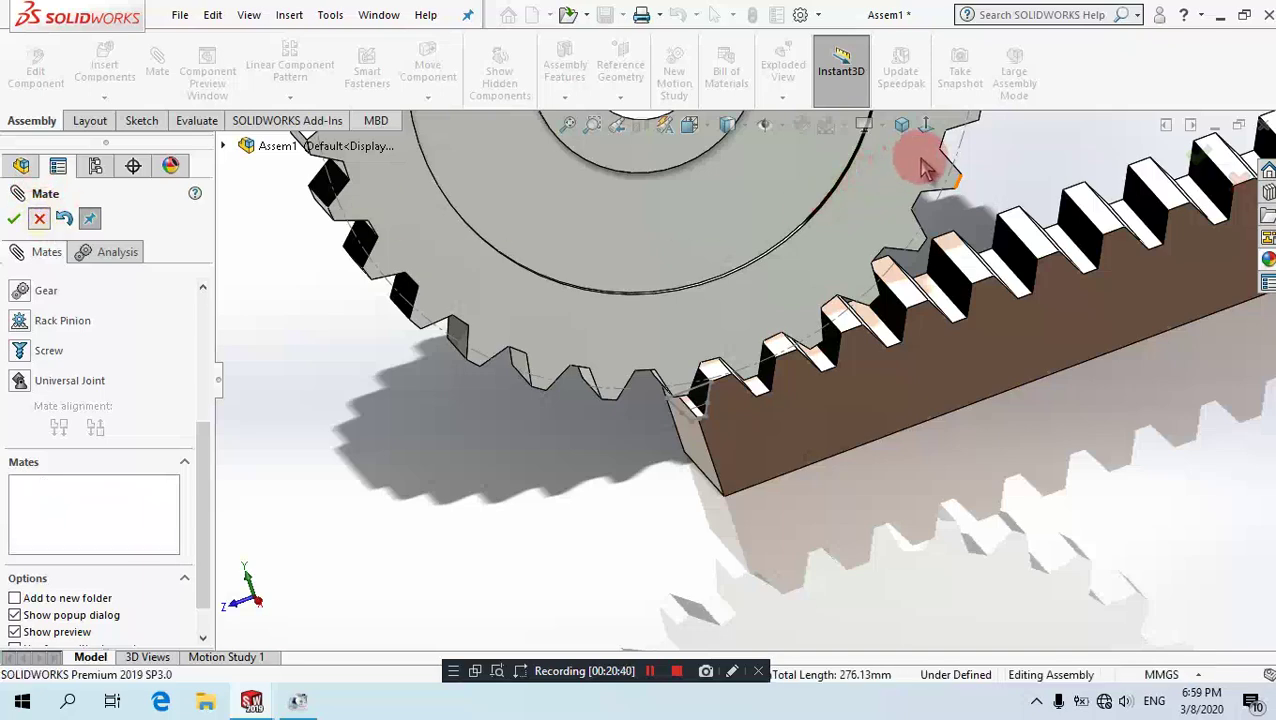
Drag the pinion gear to check that it travels along the rack.
key(Escape)
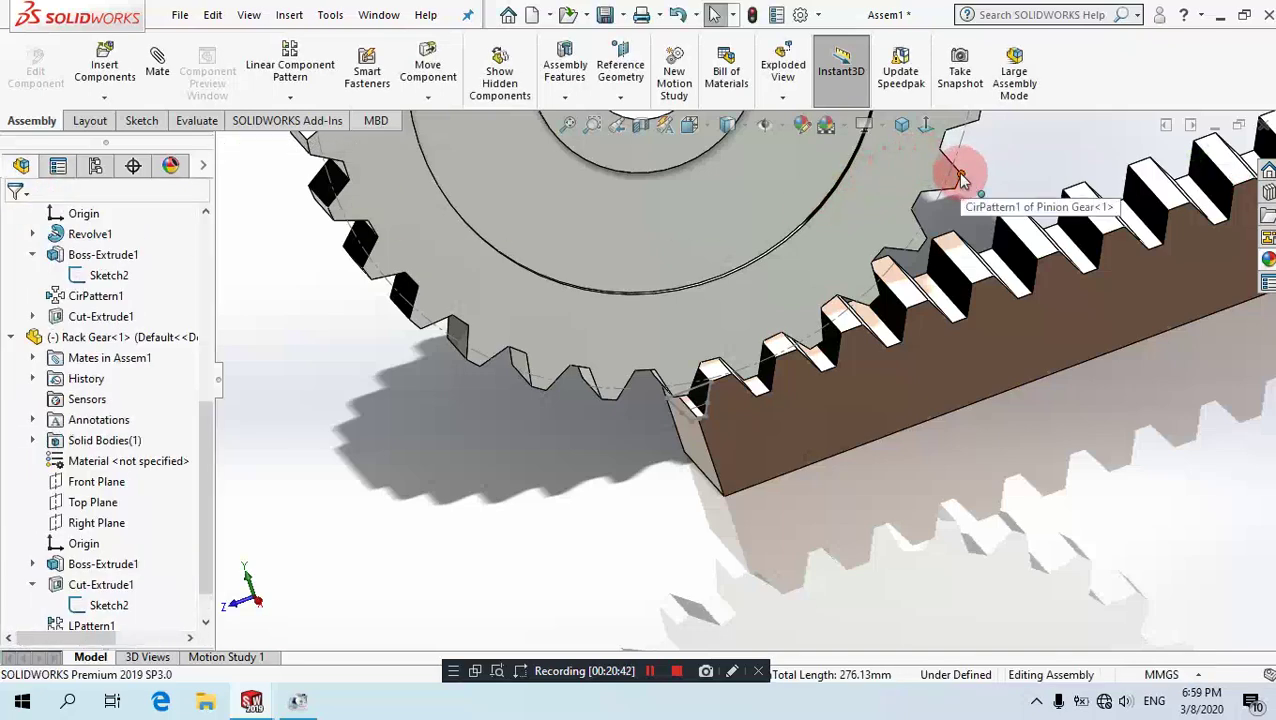
click(962, 180)
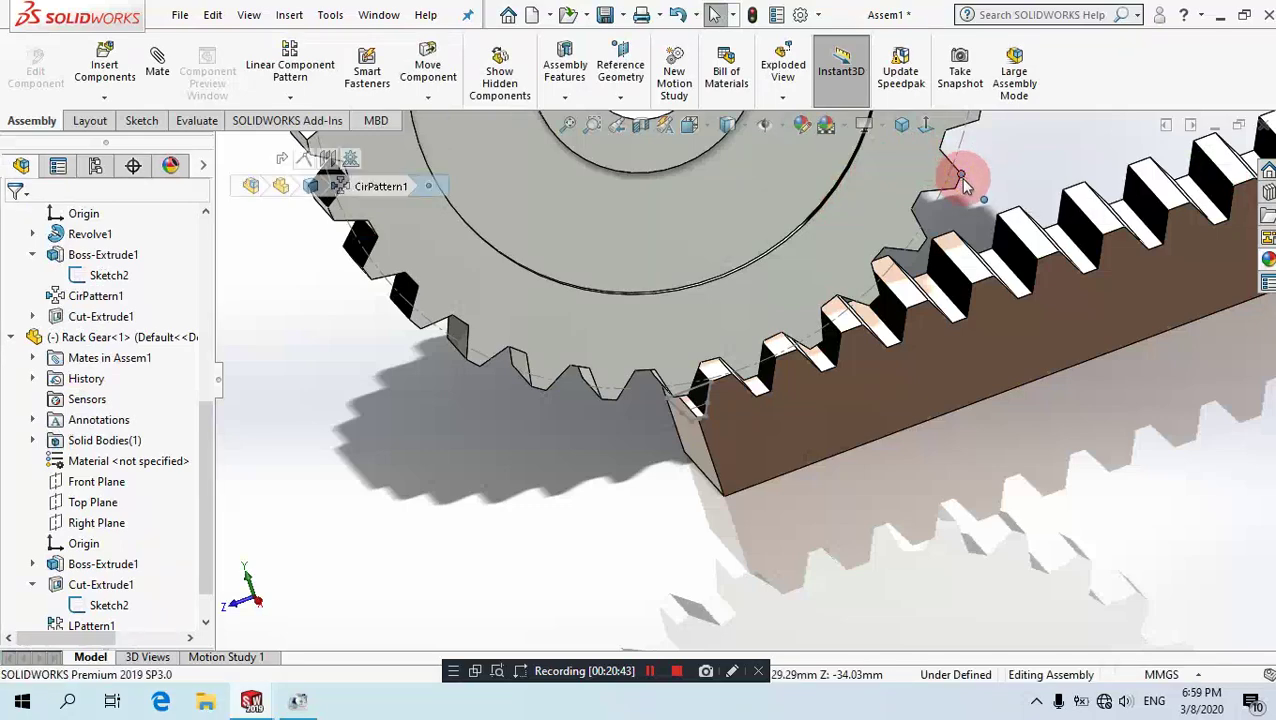
mouse_move(962, 179)
mouse_down()
mouse_move(967, 189)
mouse_move(960, 171)
mouse_move(718, 356)
mouse_move(781, 365)
mouse_move(598, 327)
mouse_move(727, 122)
mouse_up()
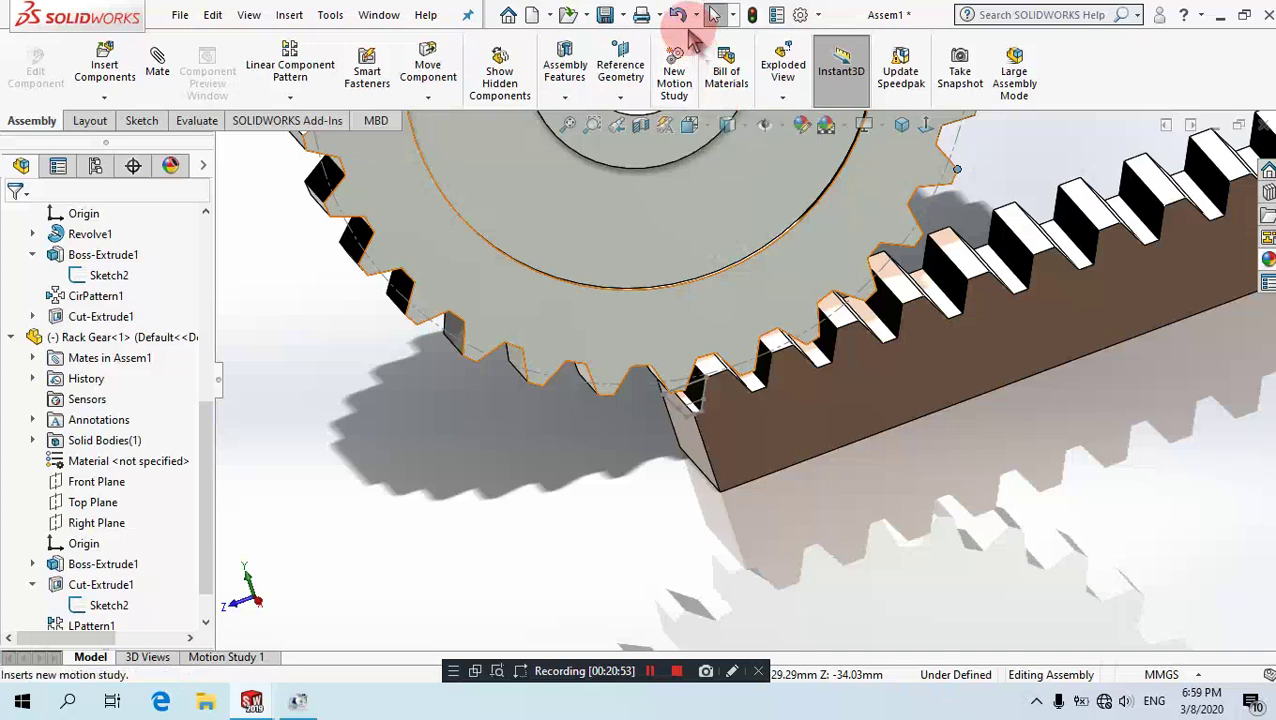
click(960, 260)
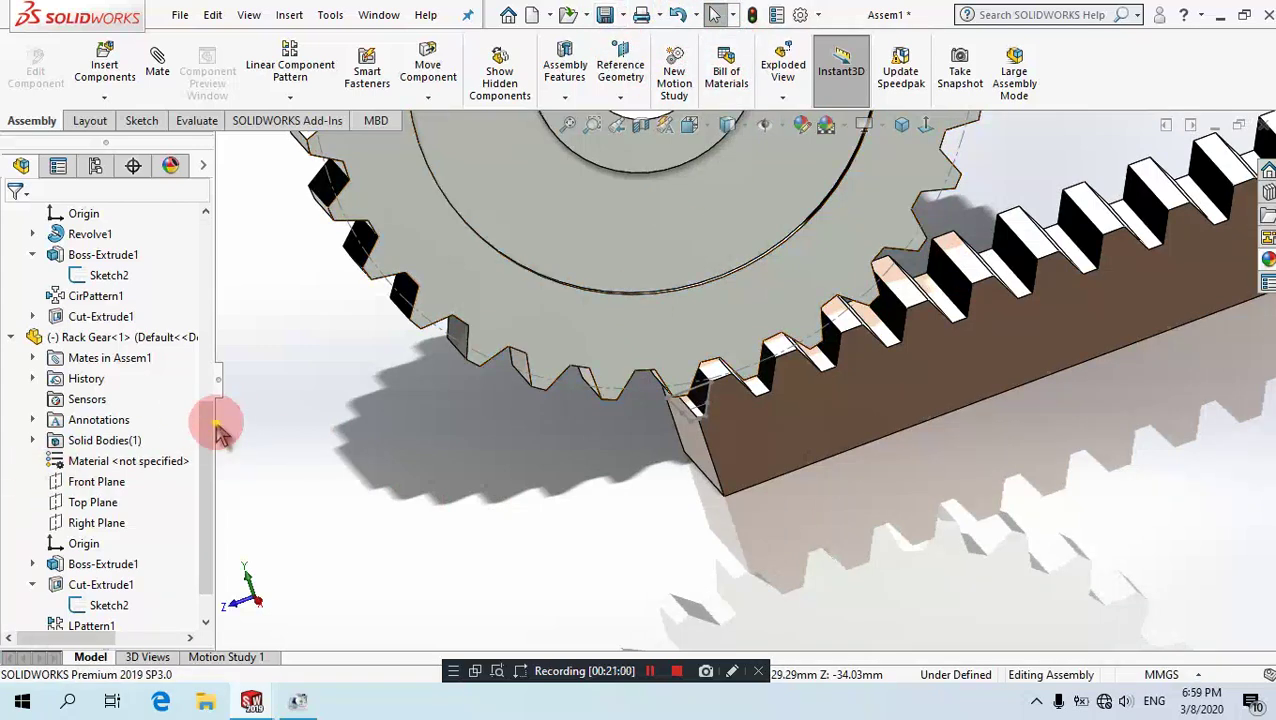
scroll(205, 560, down, 1)
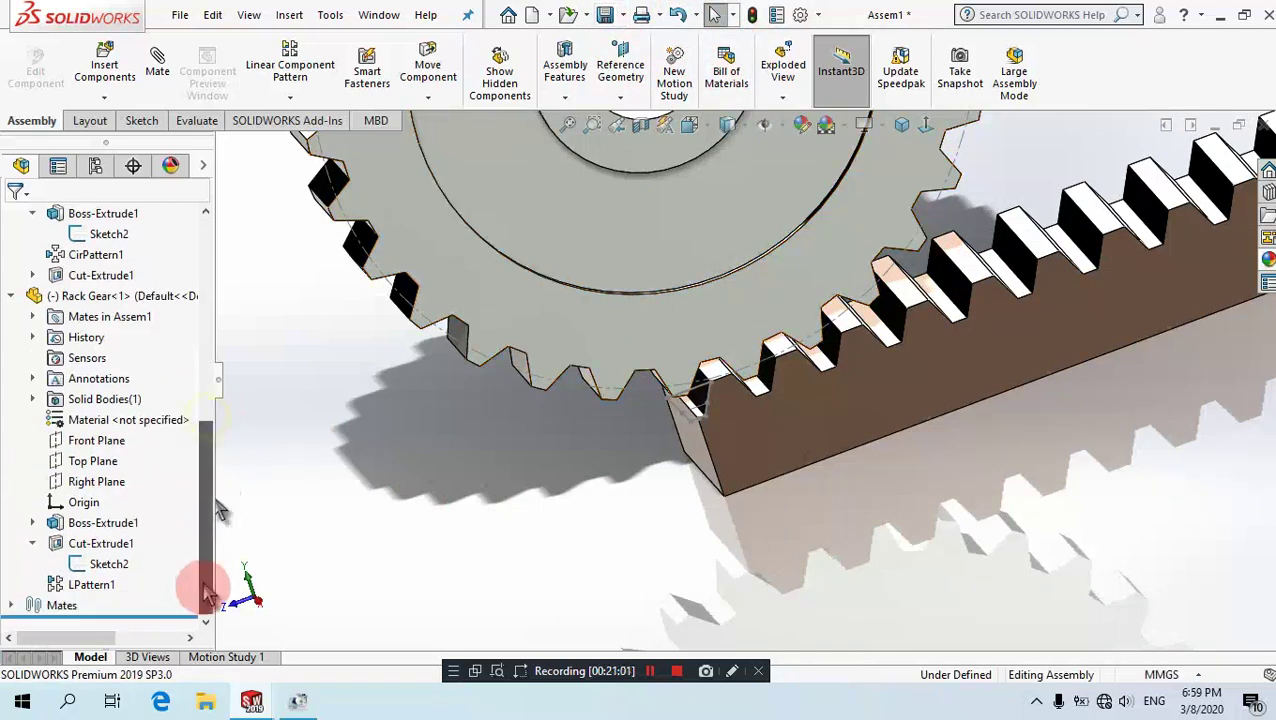
Edit RackPinionMate1 and check Reverse so the rack travels the opposite direction.
click(20, 605)
click(62, 605)
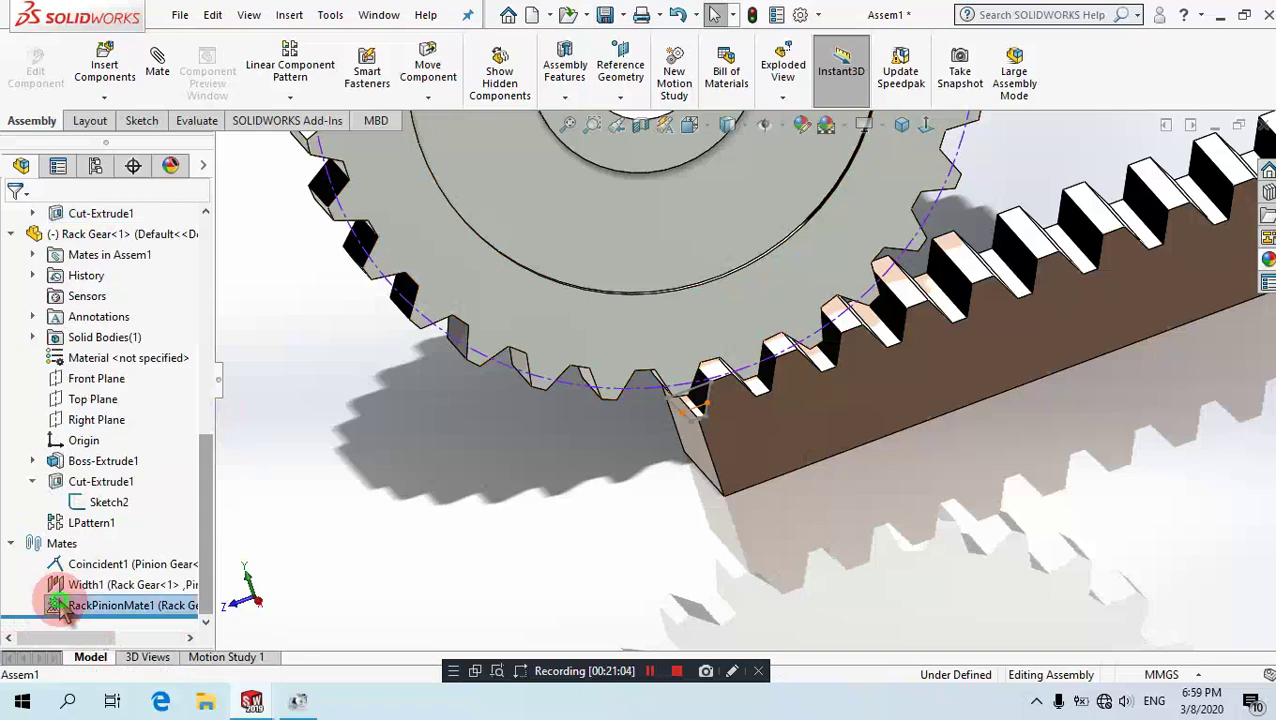
right_click(62, 607)
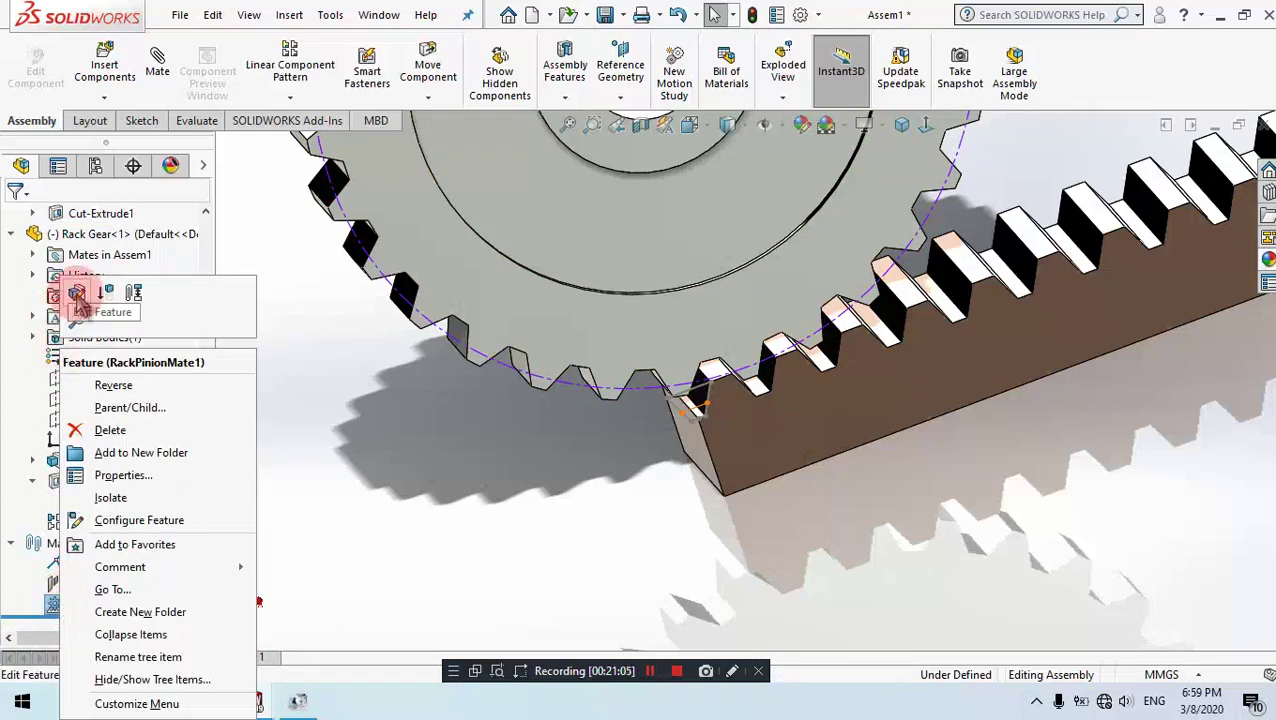
click(453, 425)
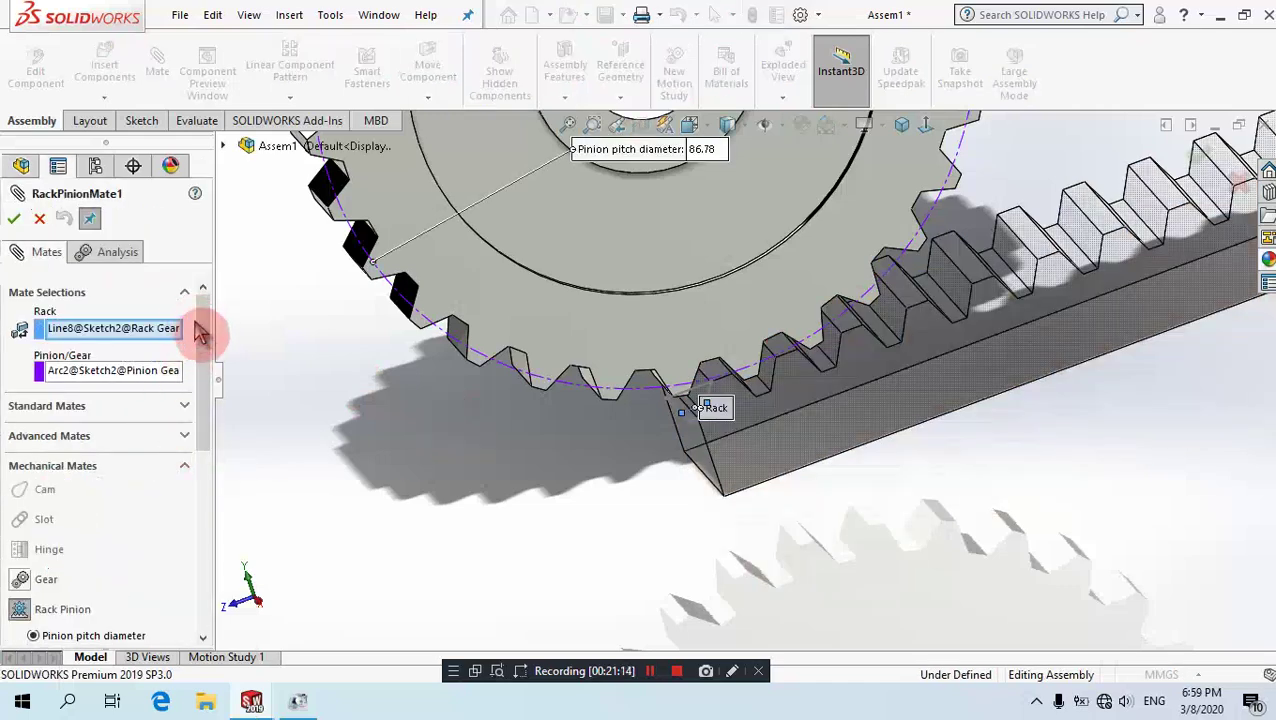
drag(200, 330, 204, 508)
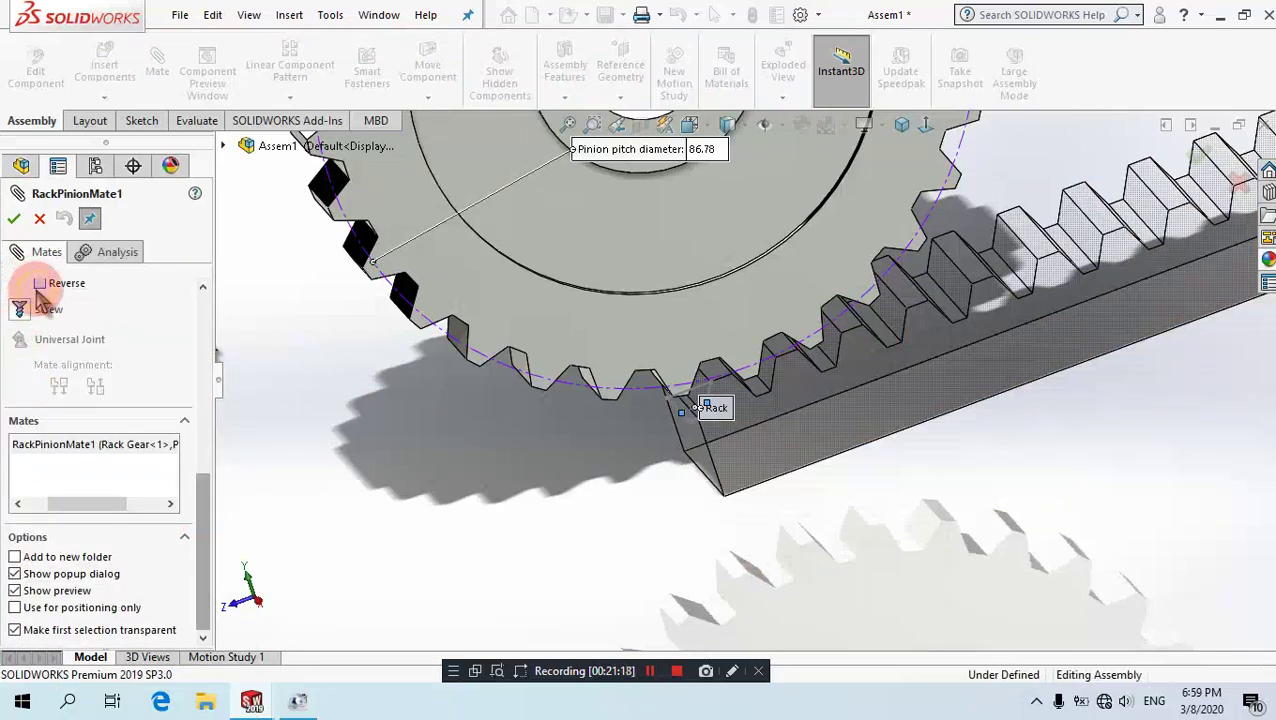
click(39, 284)
click(14, 219)
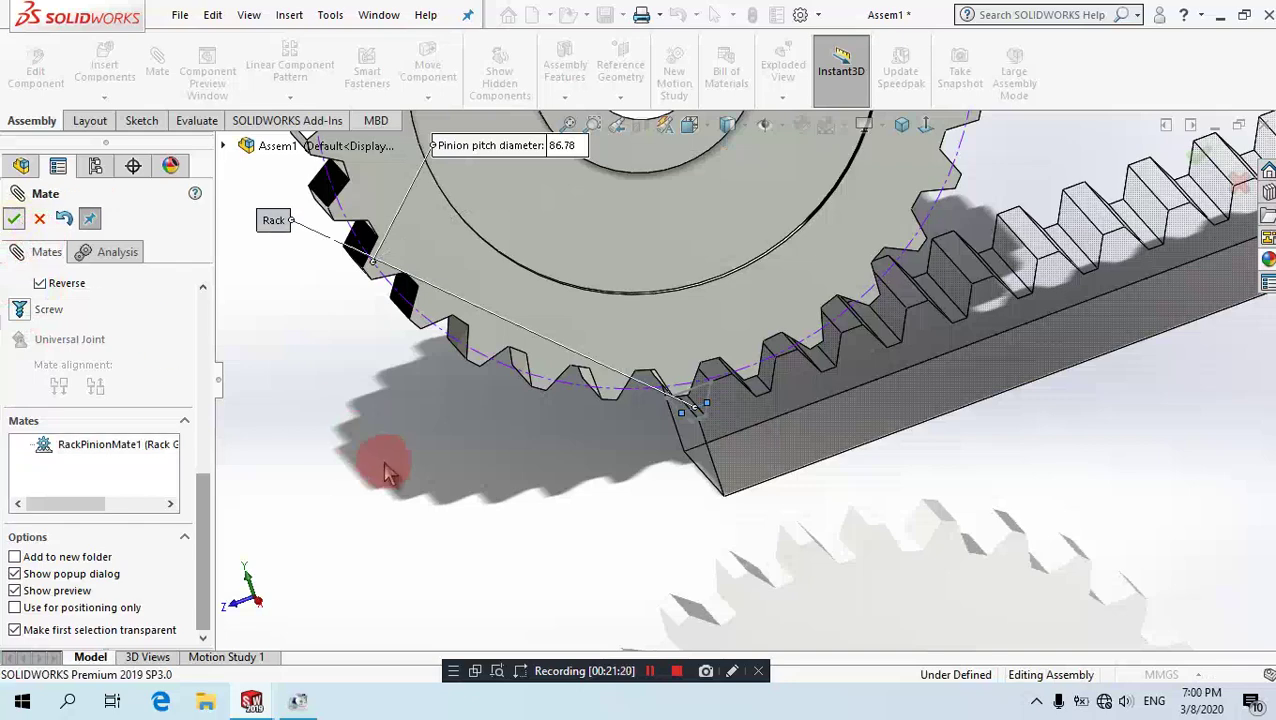
click(17, 219)
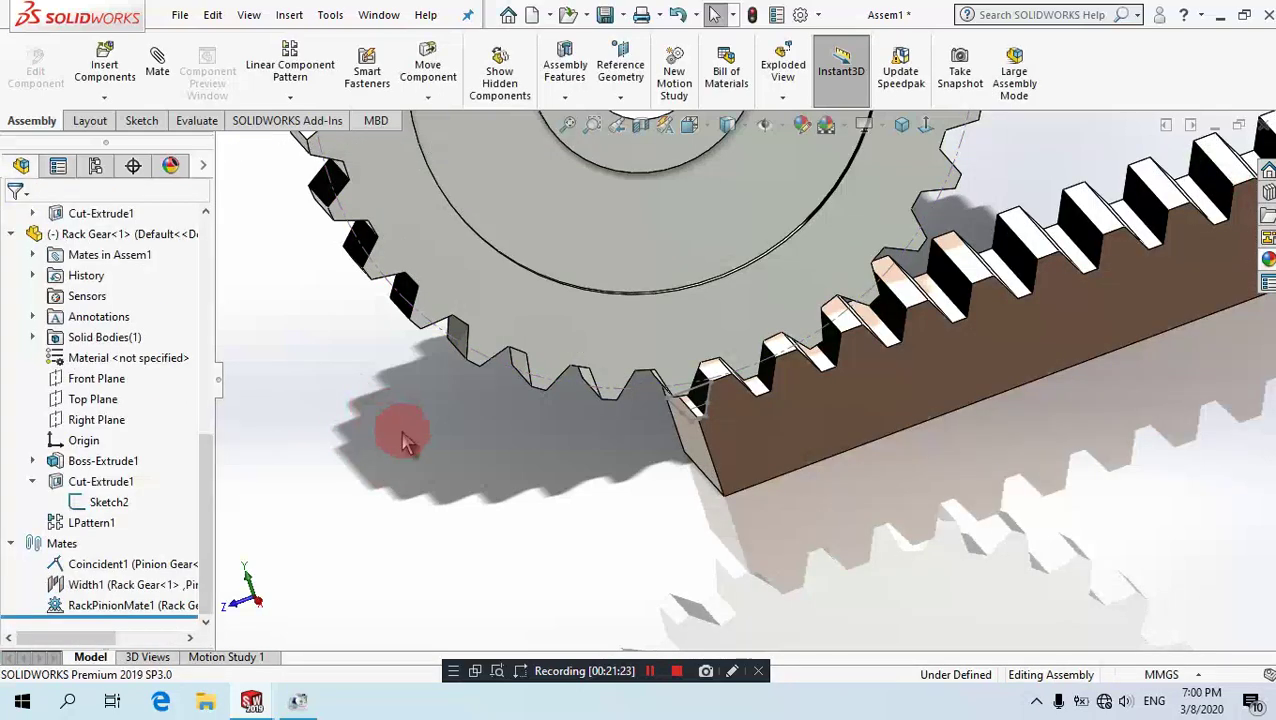
Switch the gear and rack assembly to an isometric view and bring up Motion Study 1.
scroll(968, 513, up, 3)
scroll(968, 513, up, 2)
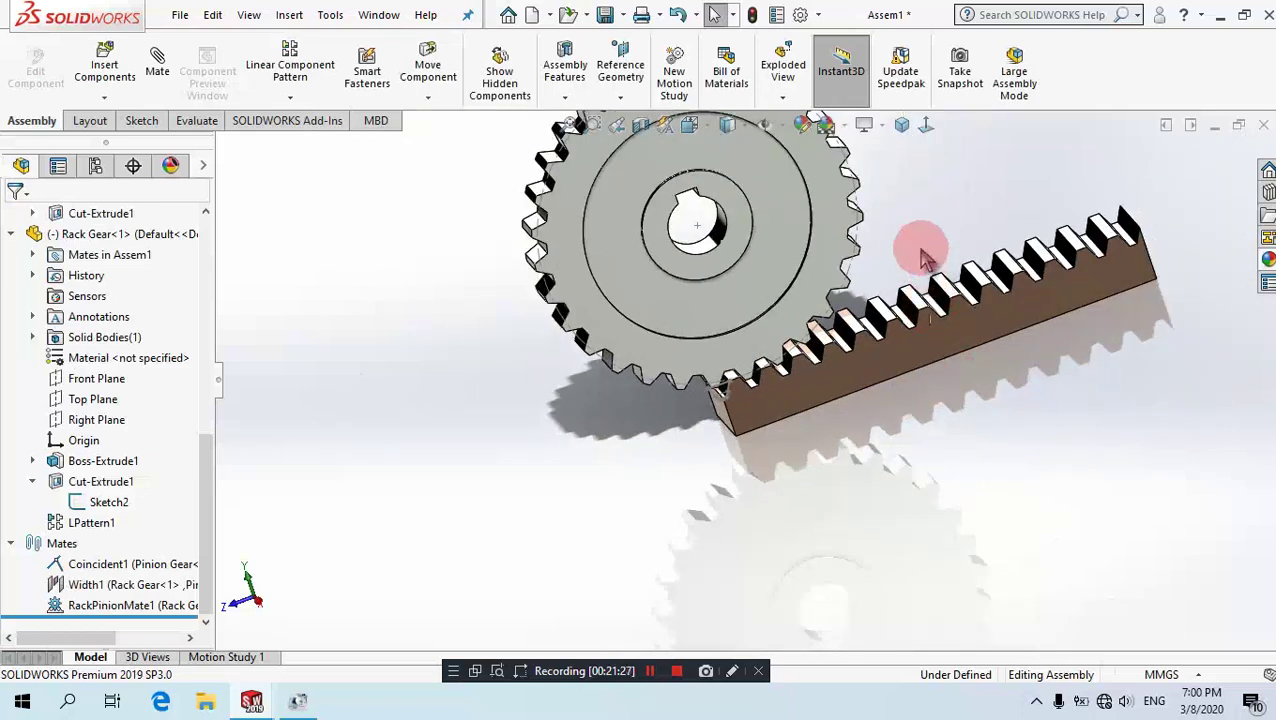
click(903, 127)
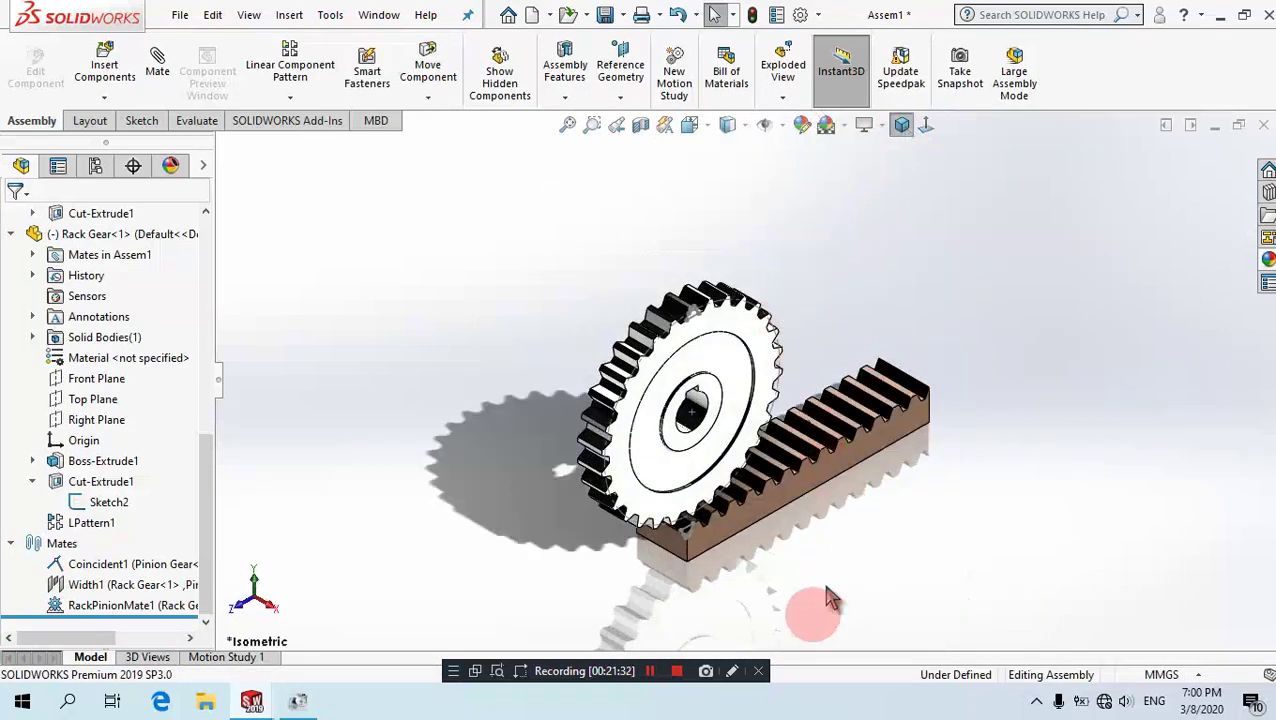
scroll(781, 625, down, 2)
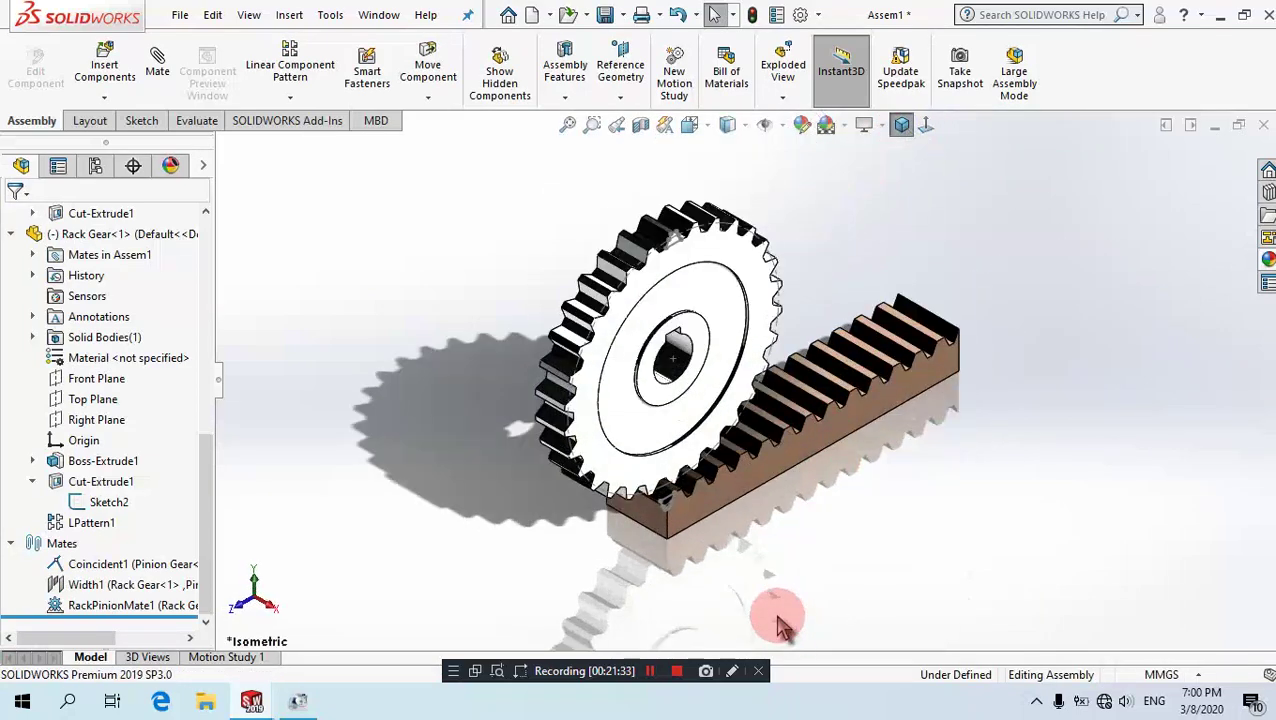
click(232, 658)
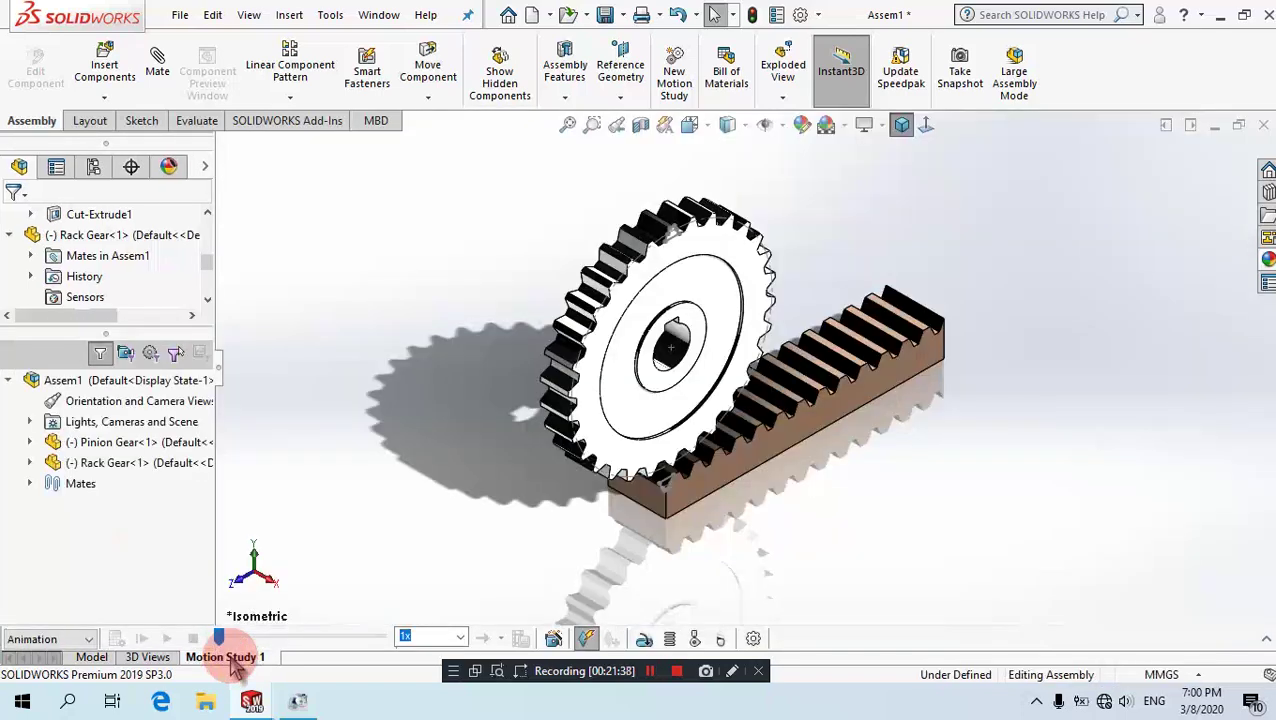
Add a Linear Motor (Actuator) on the rack edge at a constant speed of 10mm/s.
click(647, 643)
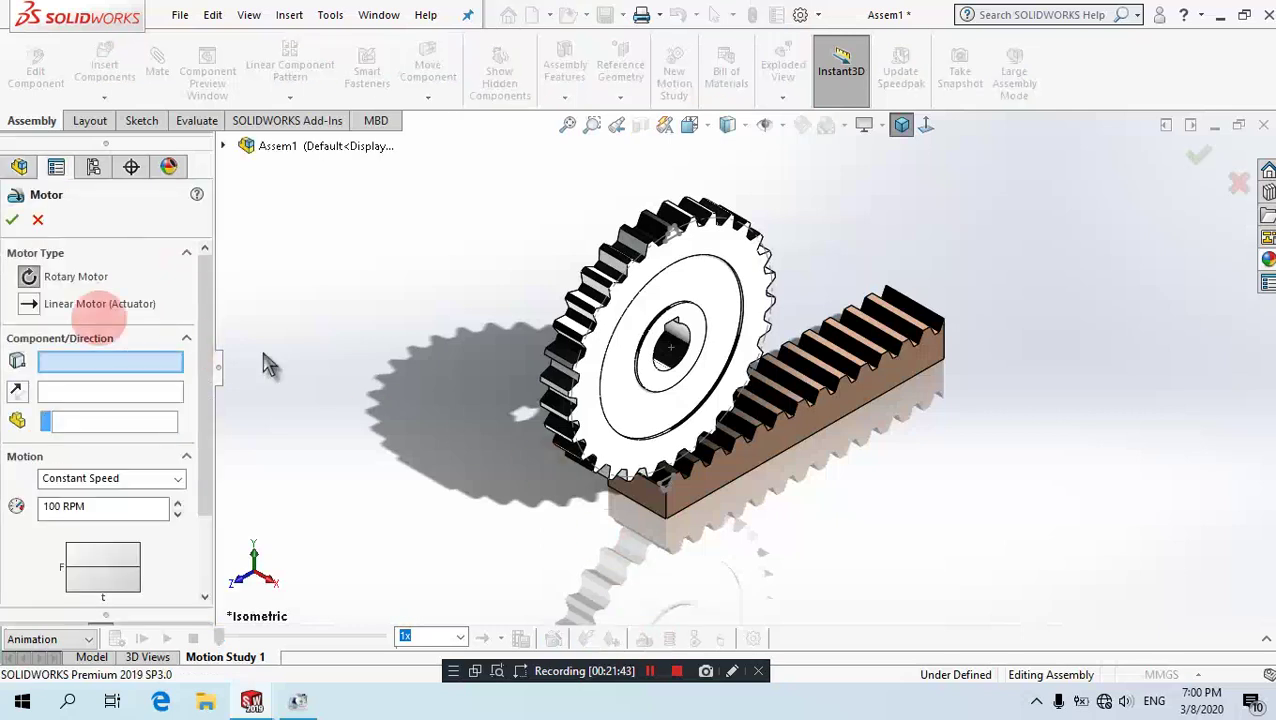
click(50, 278)
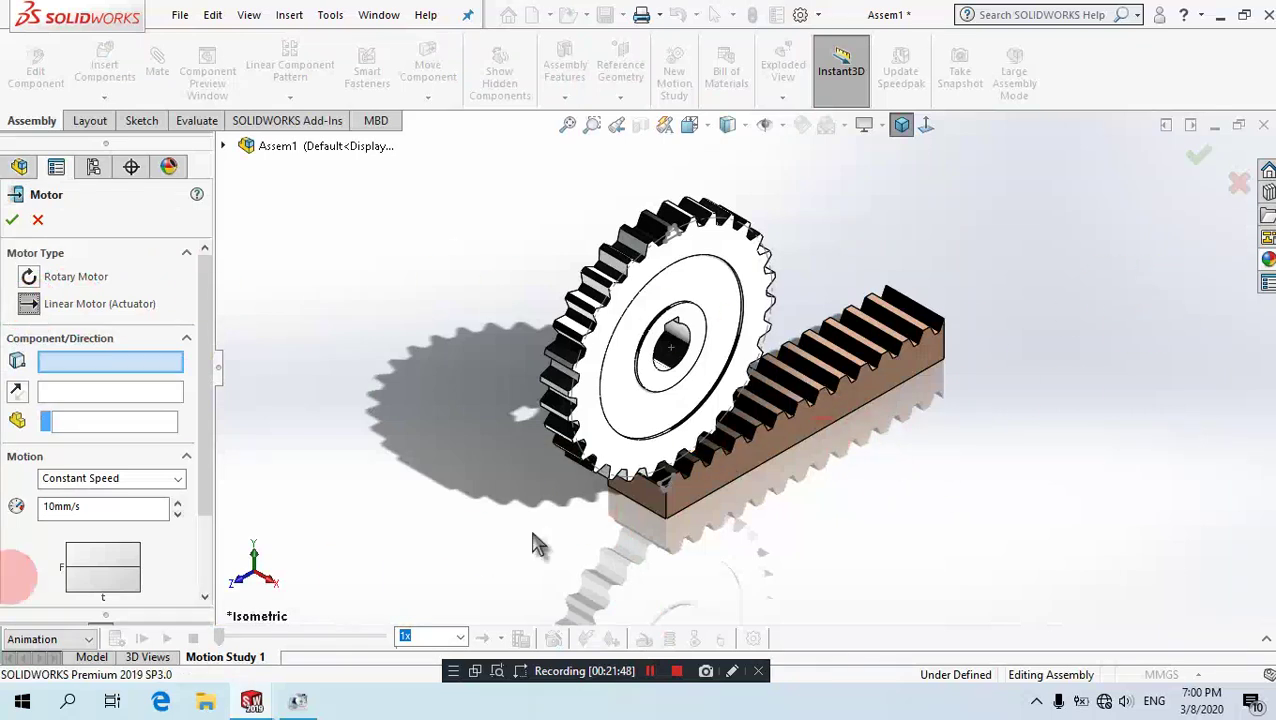
click(921, 384)
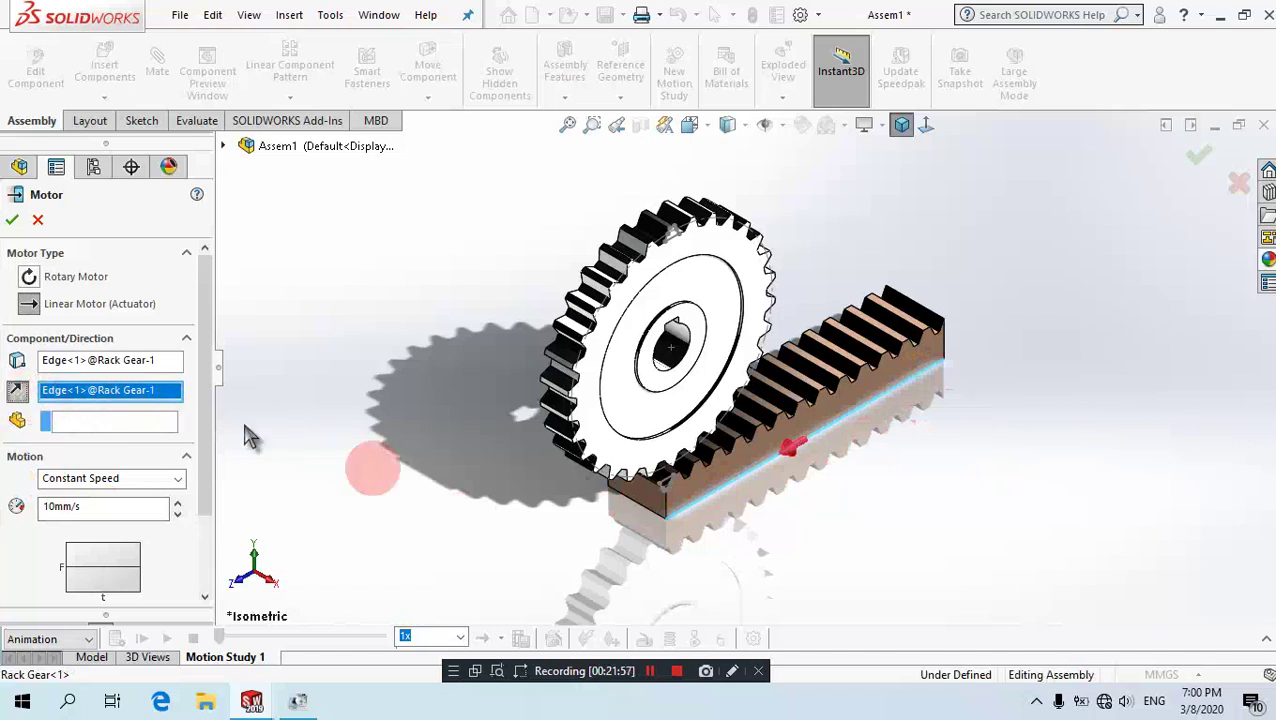
scroll(948, 428, down, 2)
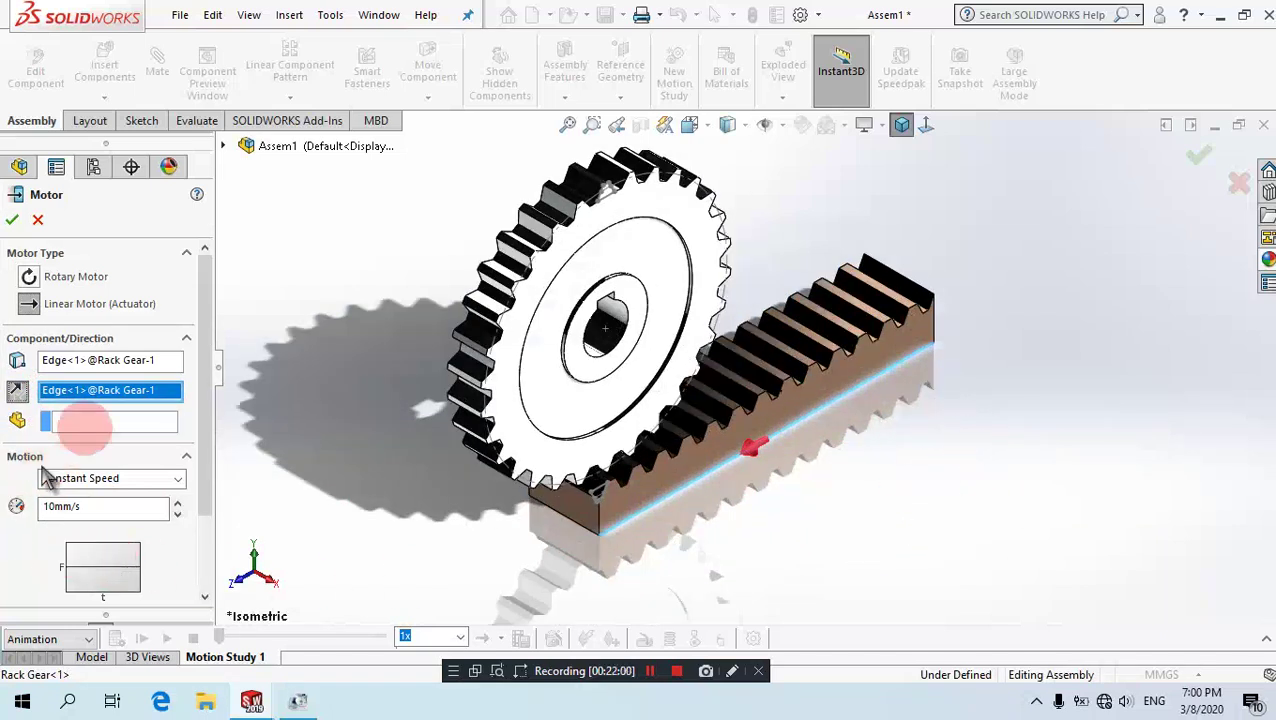
scroll(203, 312, down, 1)
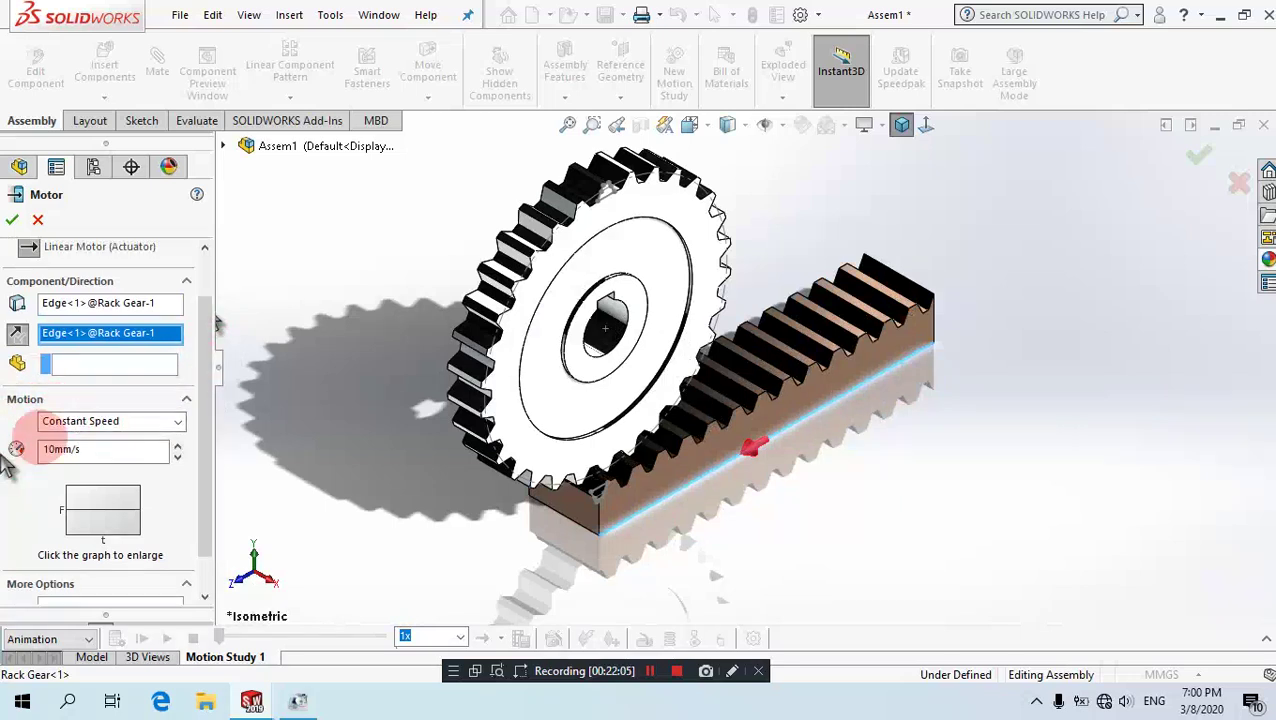
click(13, 222)
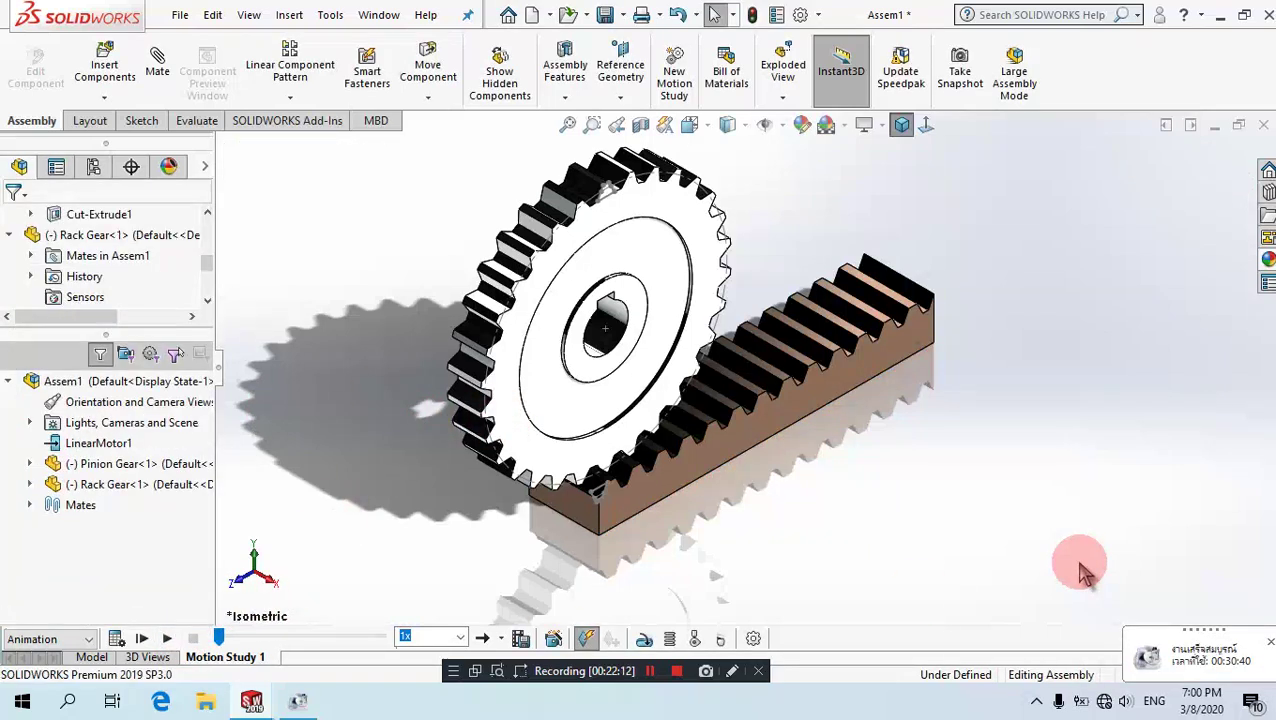
Drag the study's end key to 10 seconds and play the animation.
click(1270, 641)
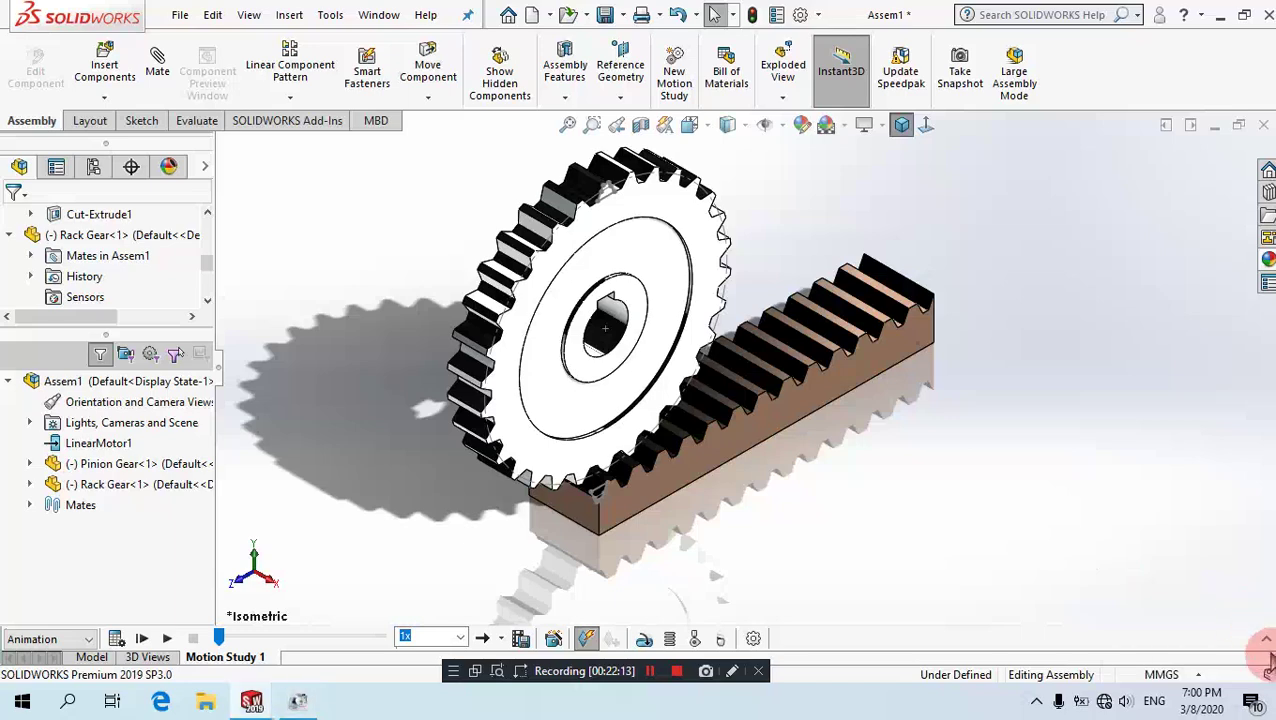
click(1266, 648)
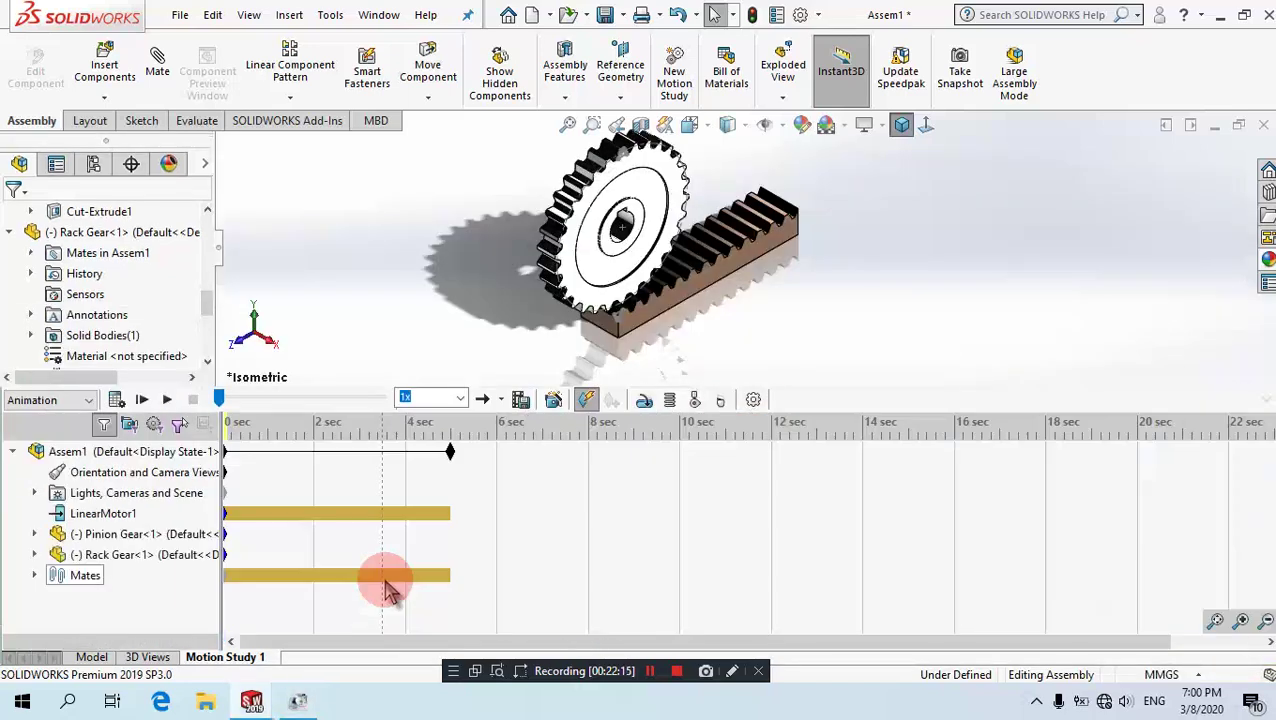
click(456, 458)
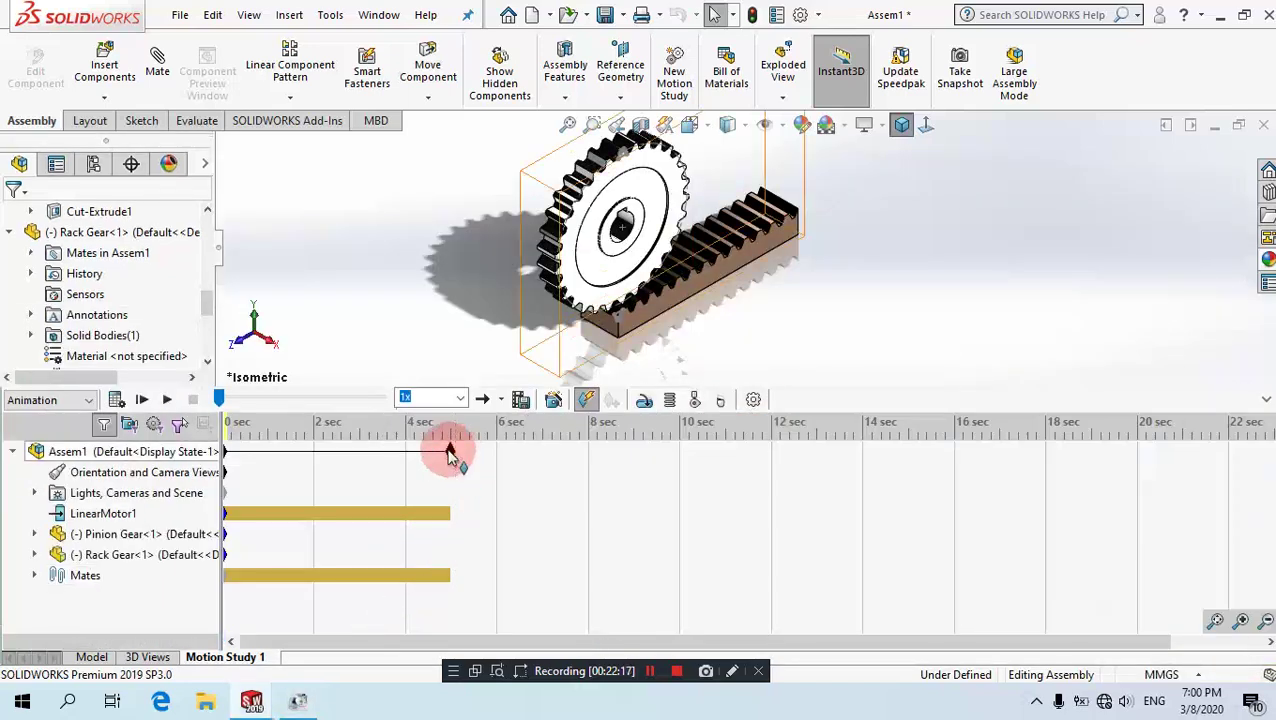
drag(449, 452, 681, 465)
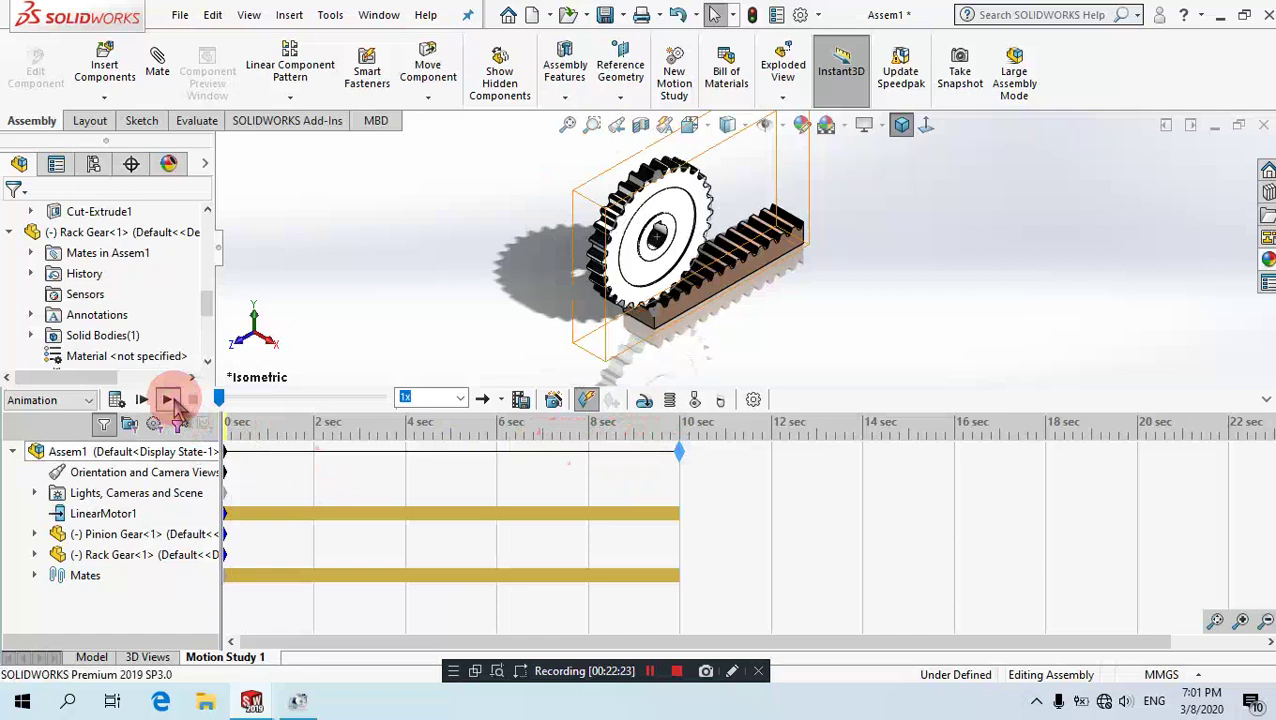
click(172, 400)
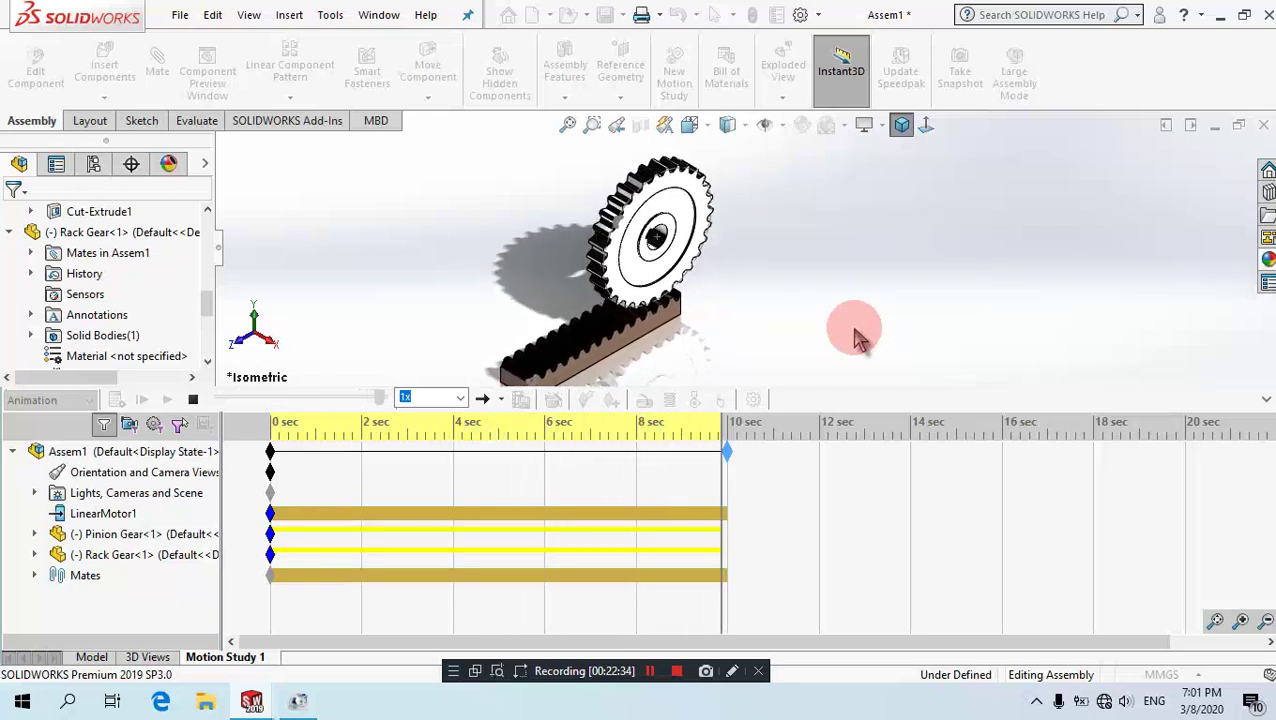
Set Playback Mode to Reciprocate, play and stop the animation, then collapse the timeline.
scroll(836, 328, up, 1)
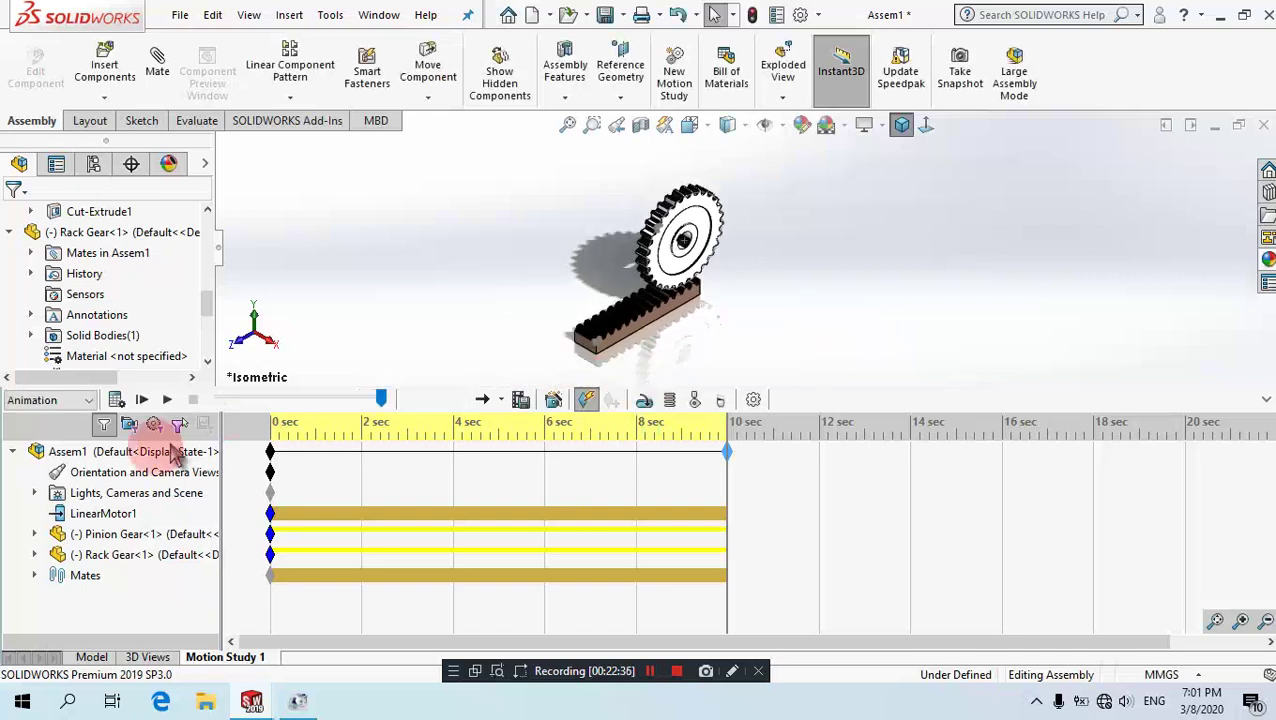
click(502, 400)
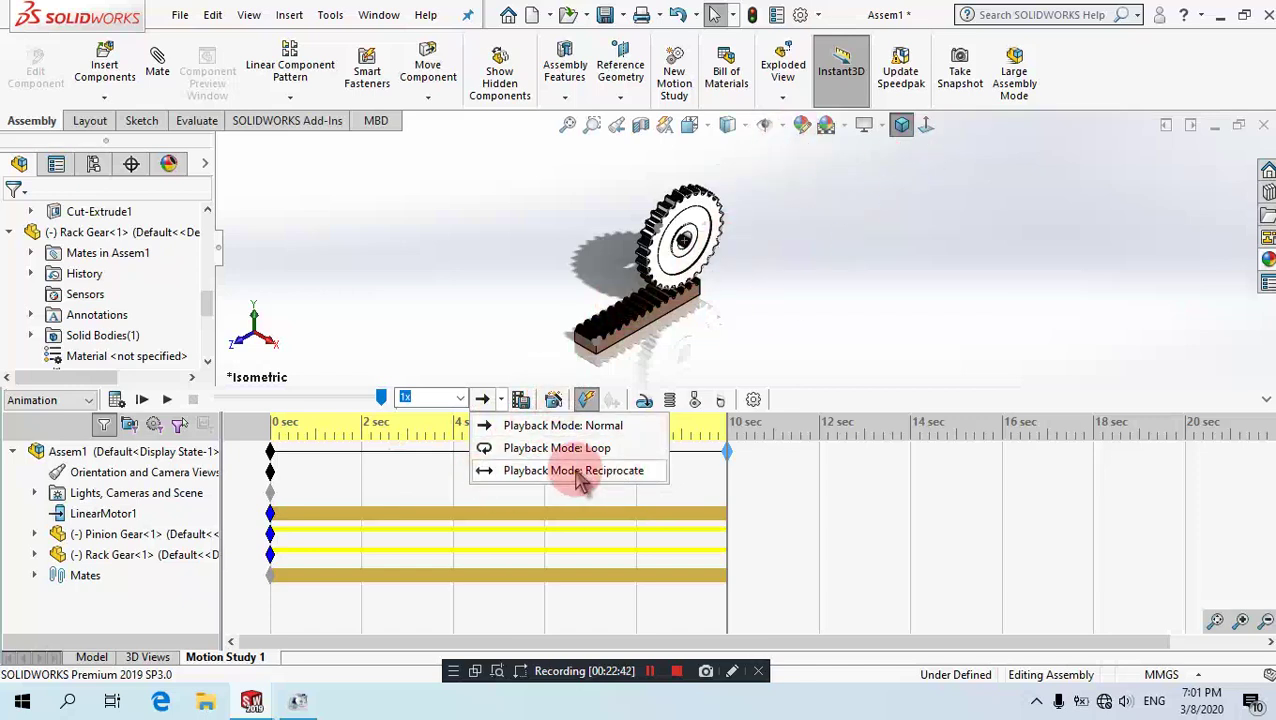
click(578, 470)
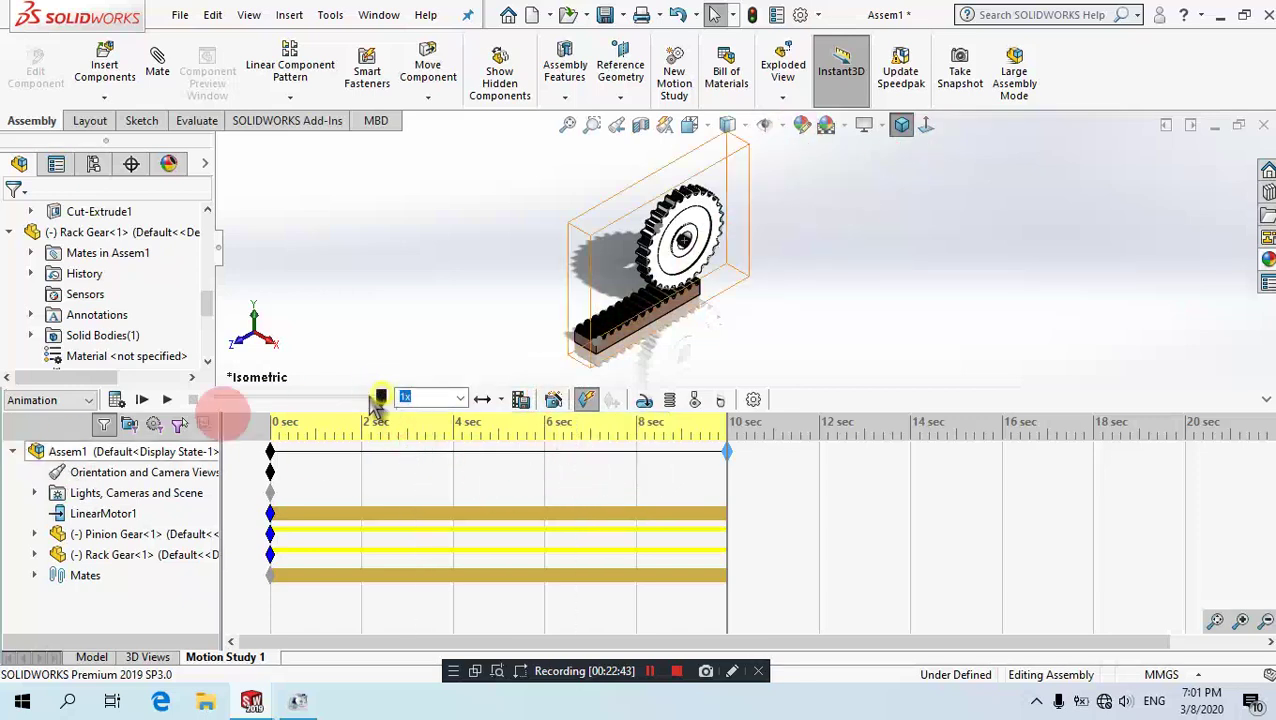
click(170, 399)
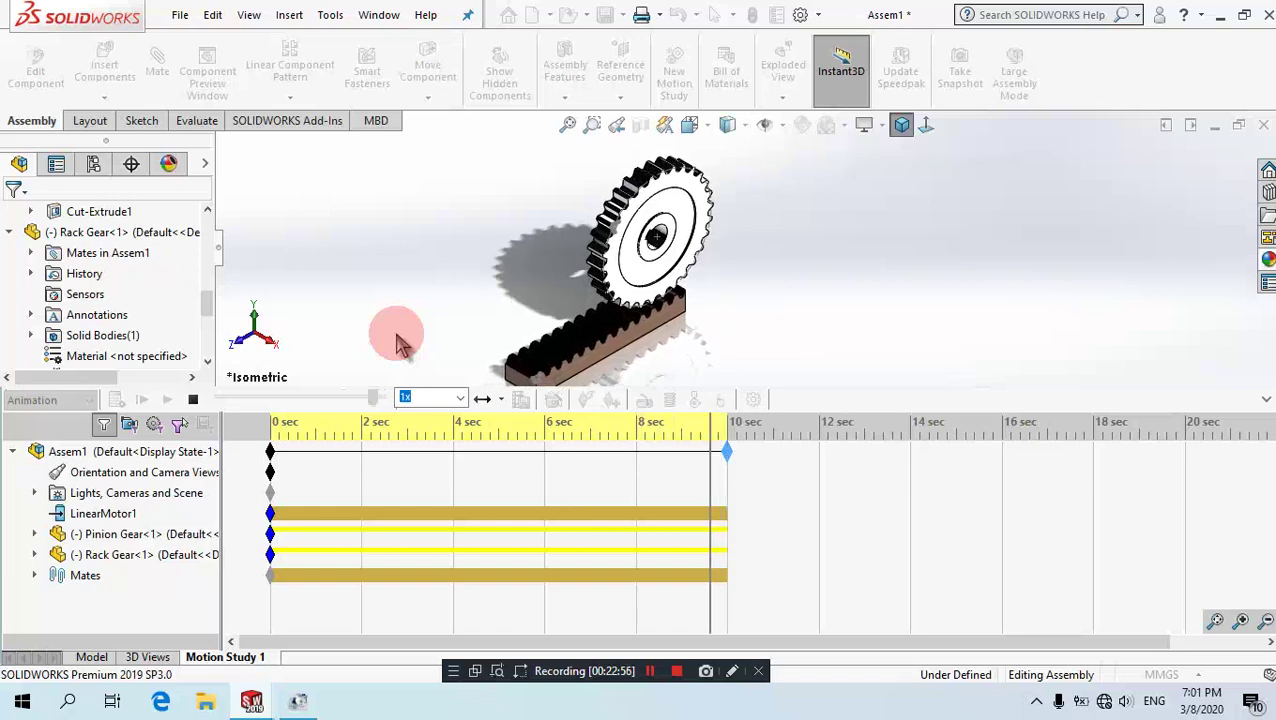
click(193, 399)
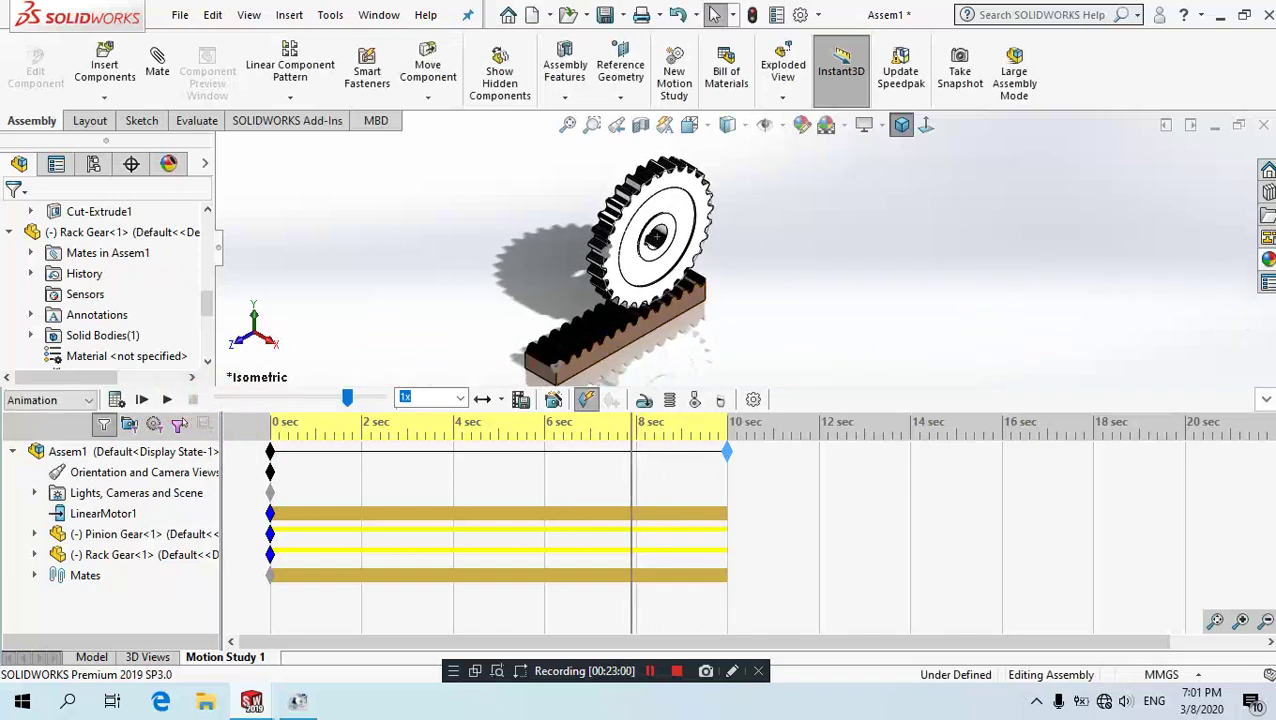
double_click(1110, 401)
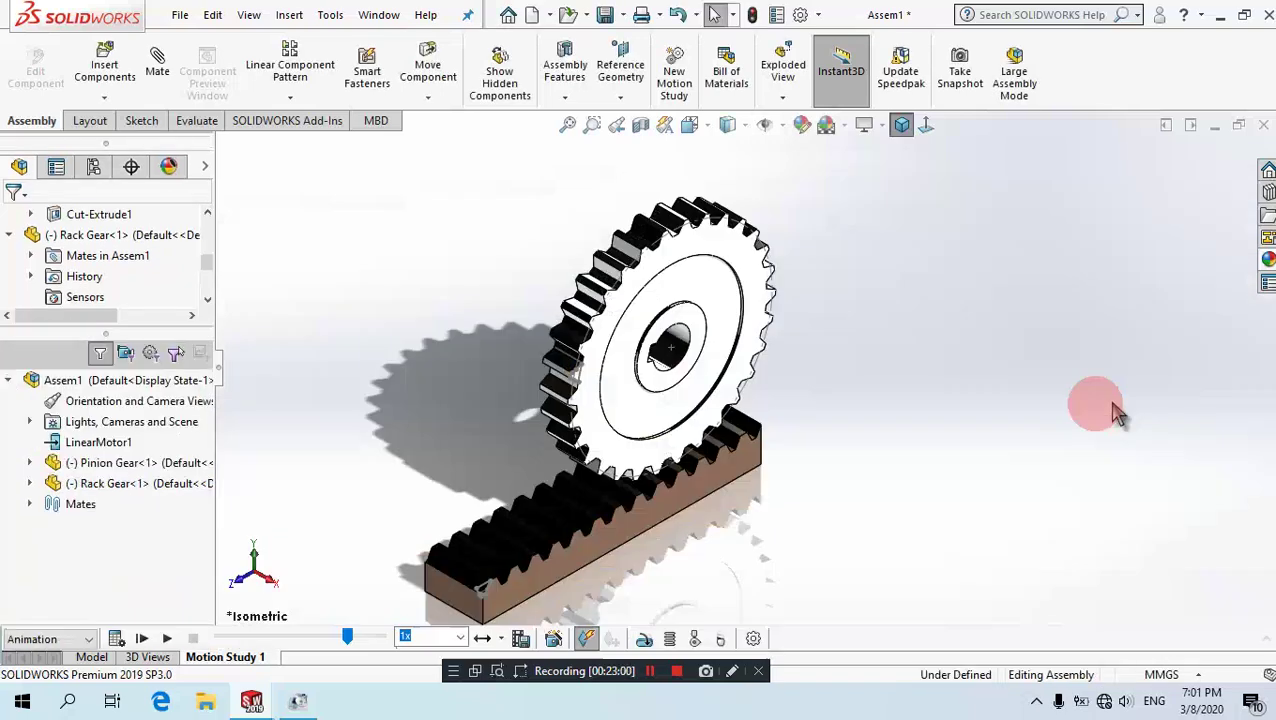
Rebuild and save the assembly with the file name 'Rack Gaer And Pinion'.
click(614, 24)
click(372, 288)
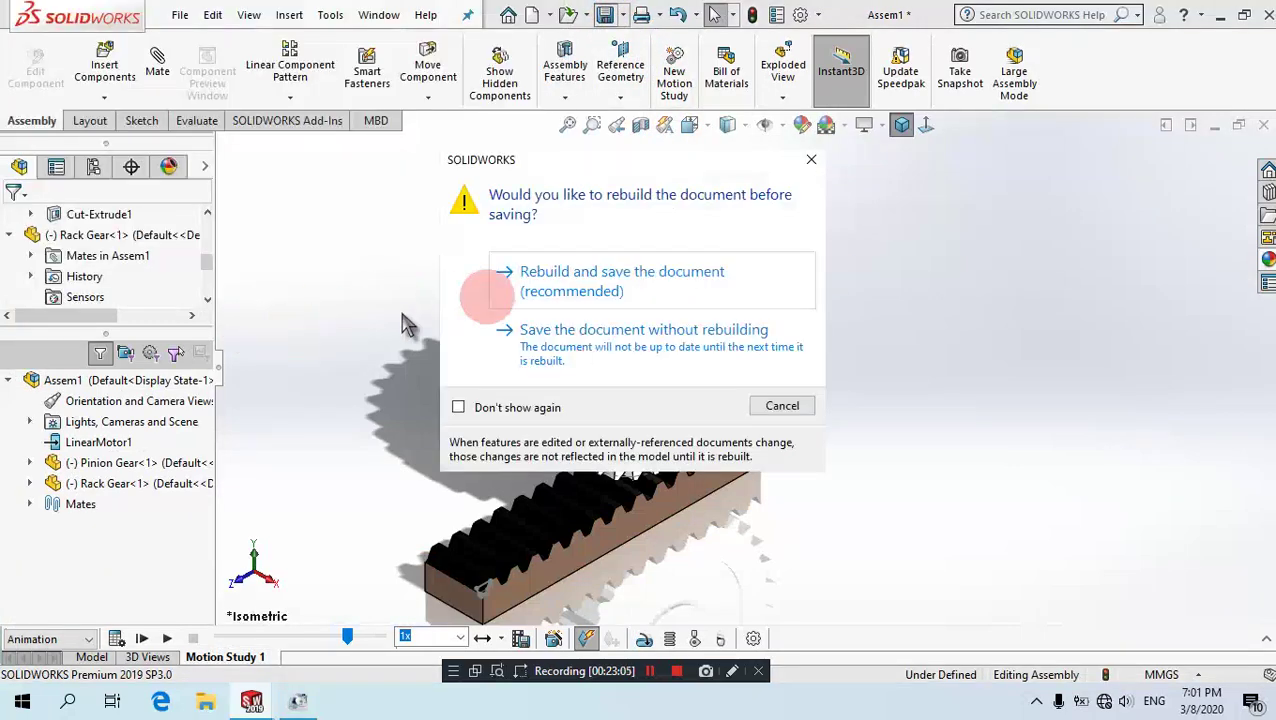
click(505, 278)
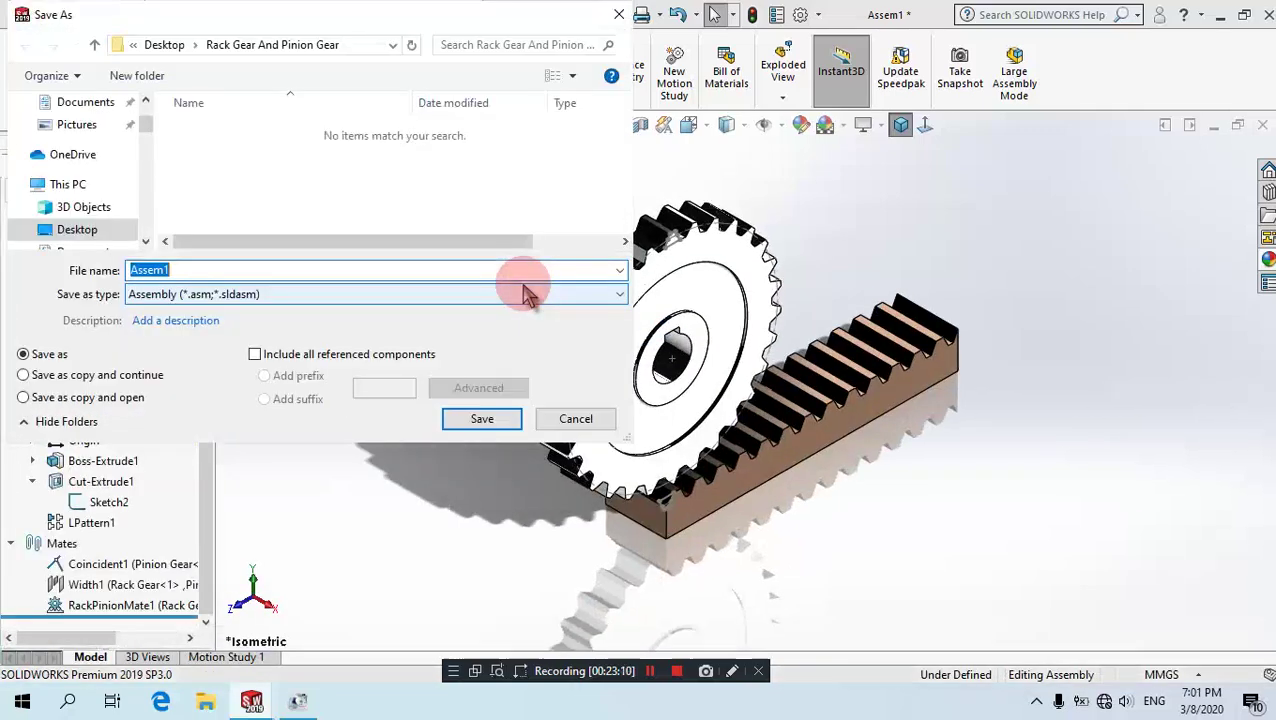
text(R)
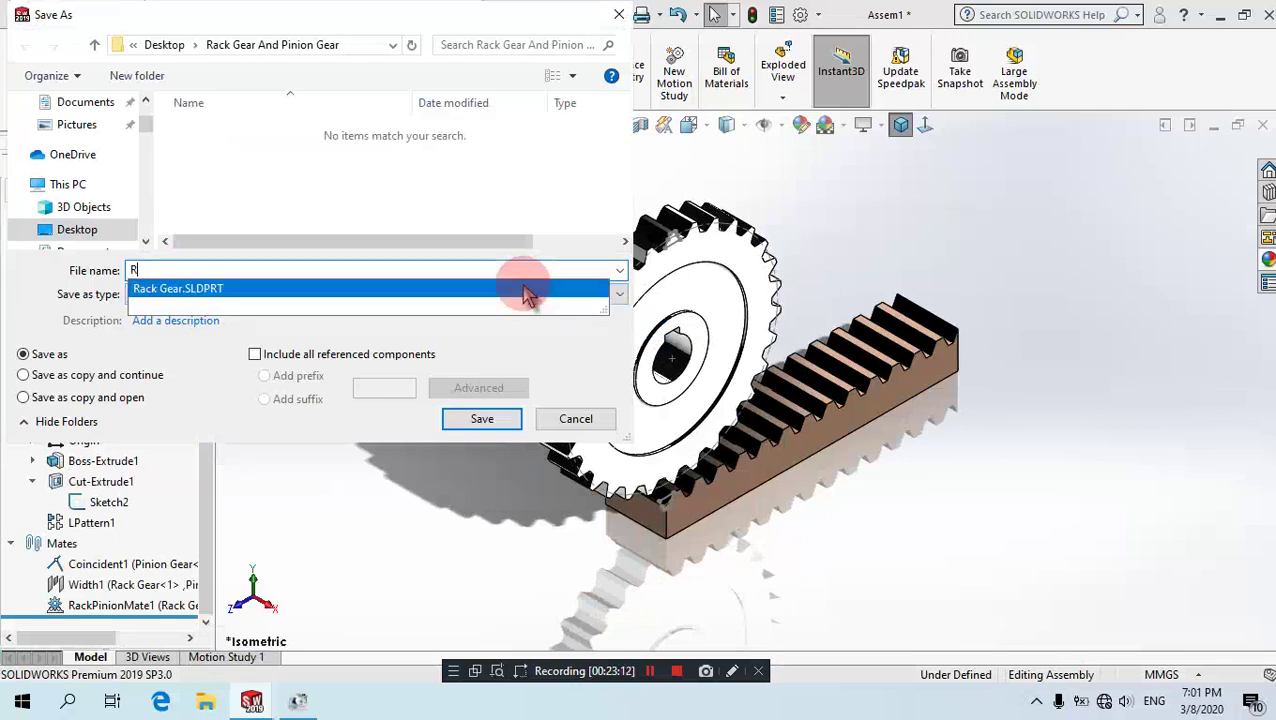
text(ack )
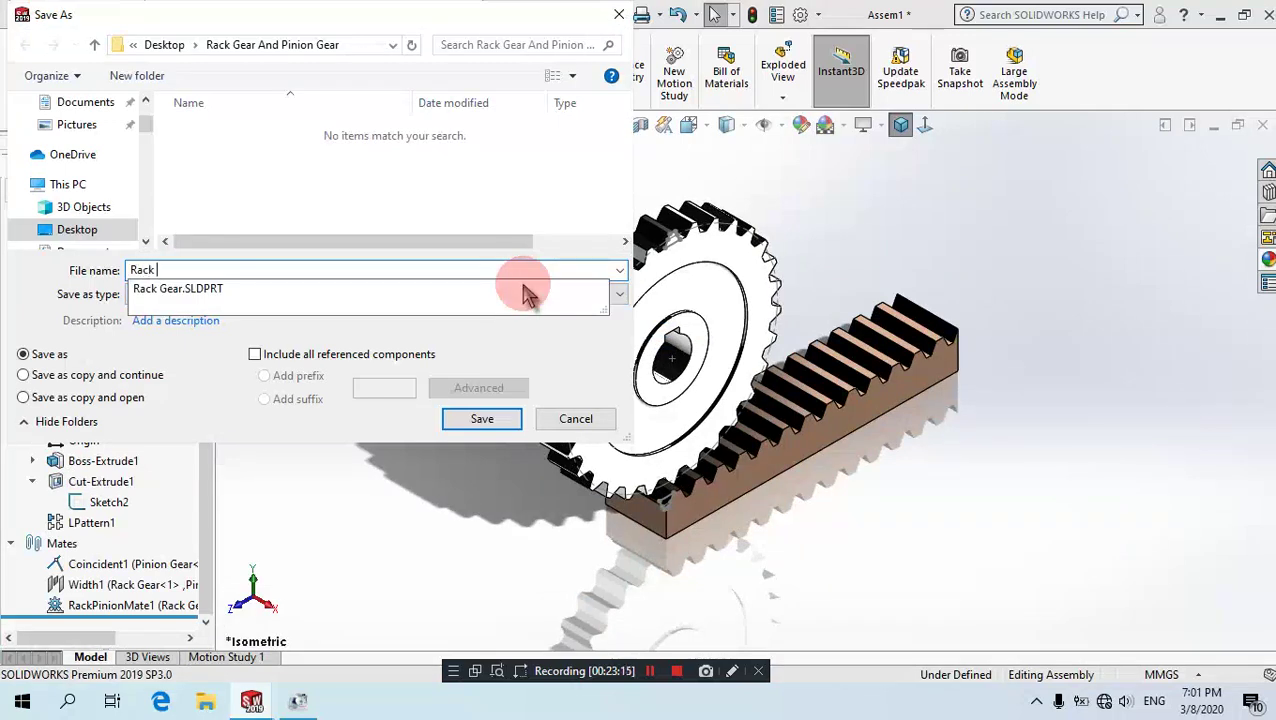
text(Gaer And Pinion)
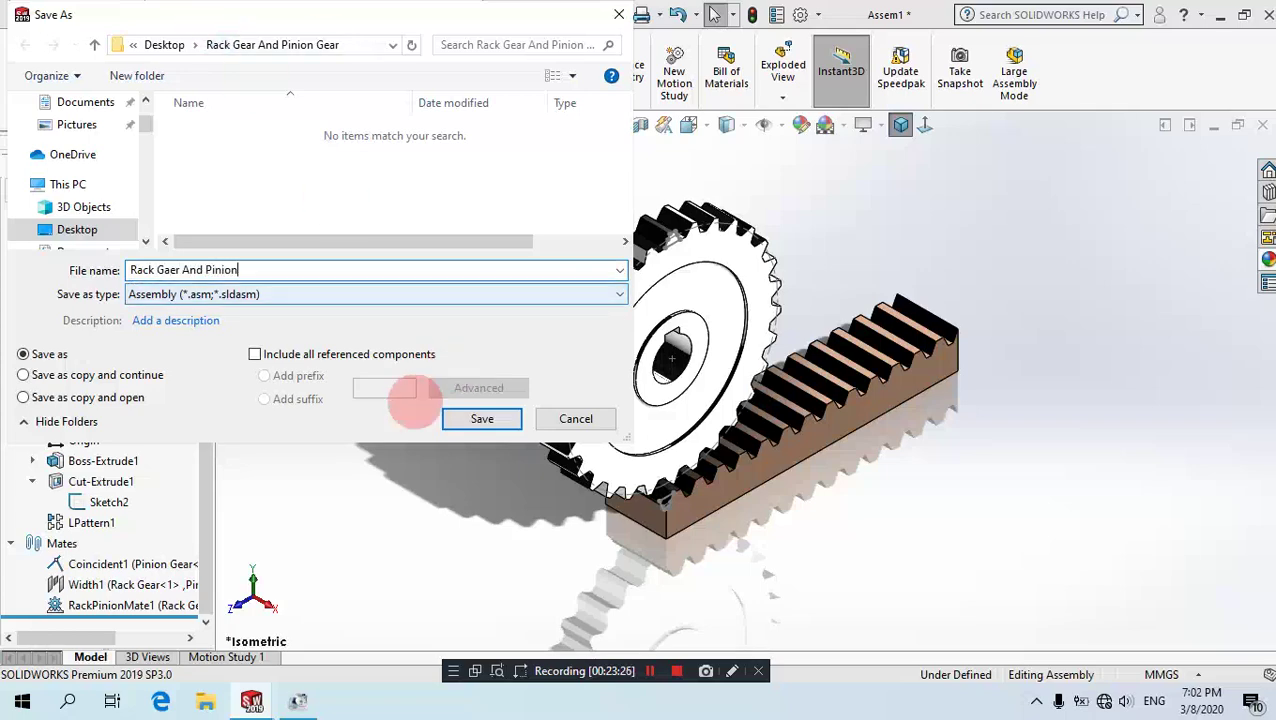
click(467, 419)
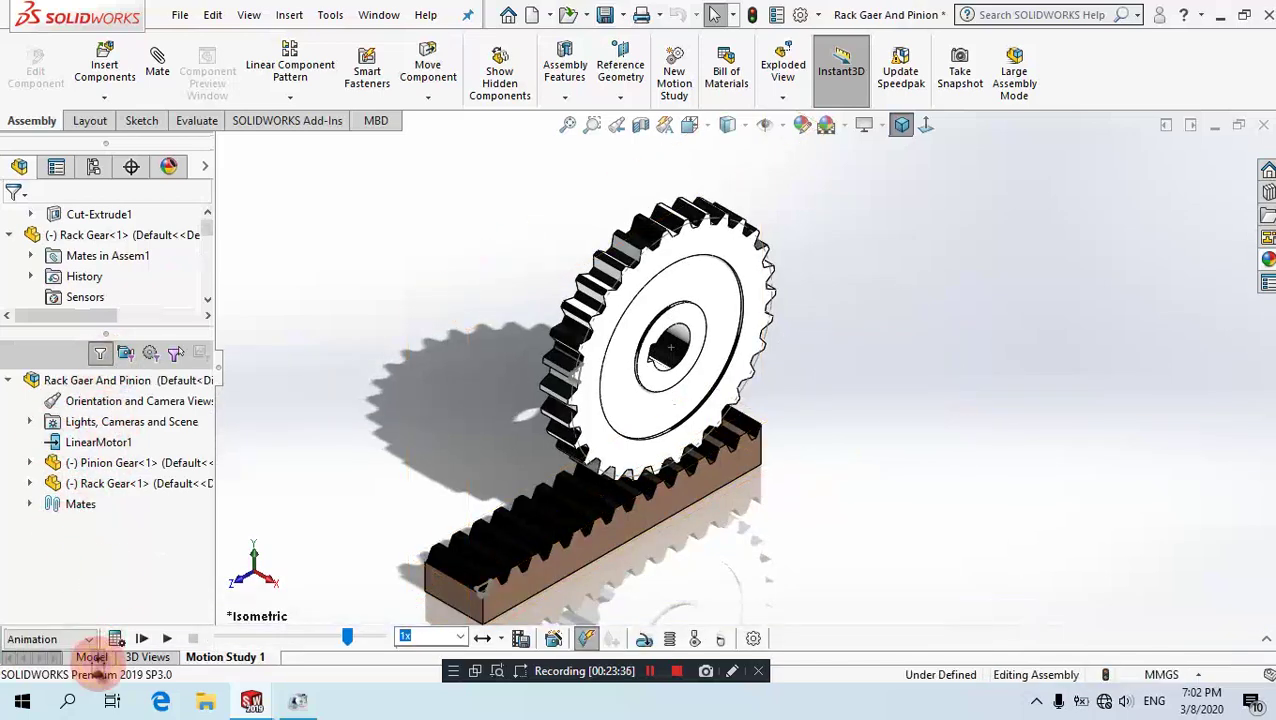
Hide the Sketch2 profiles in both the Rack Gear and Pinion Gear parts.
click(91, 657)
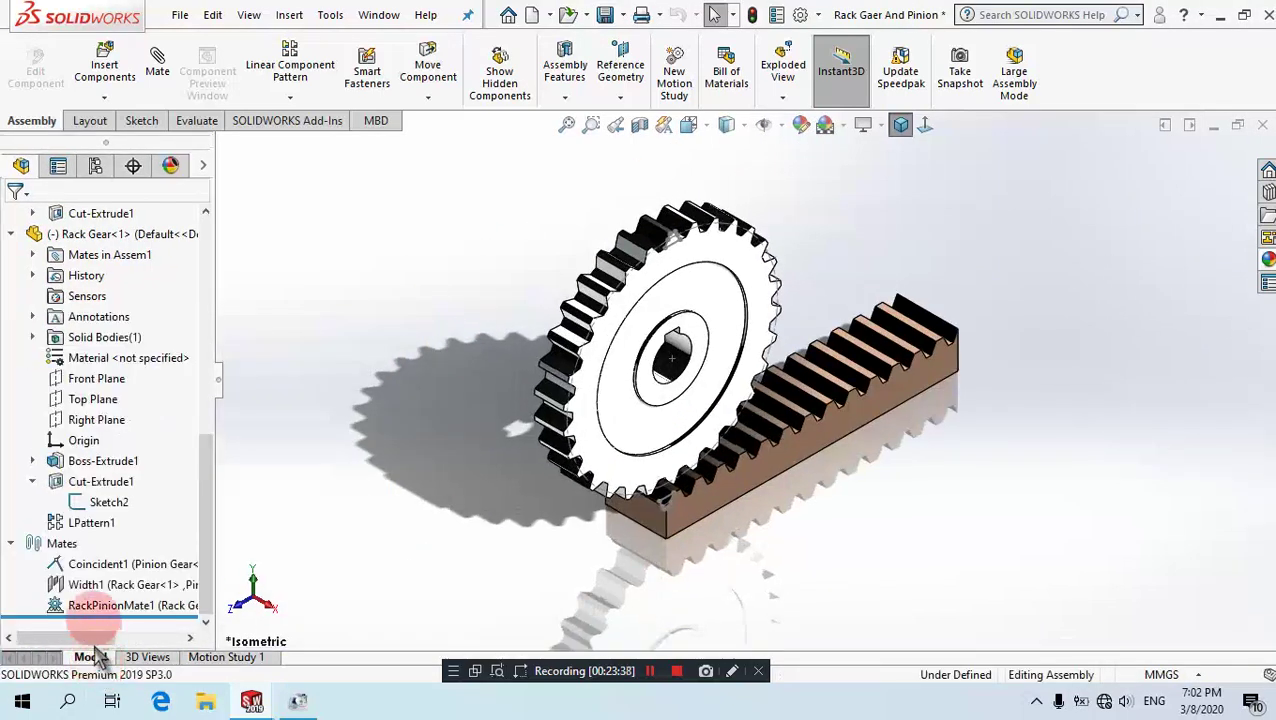
click(100, 502)
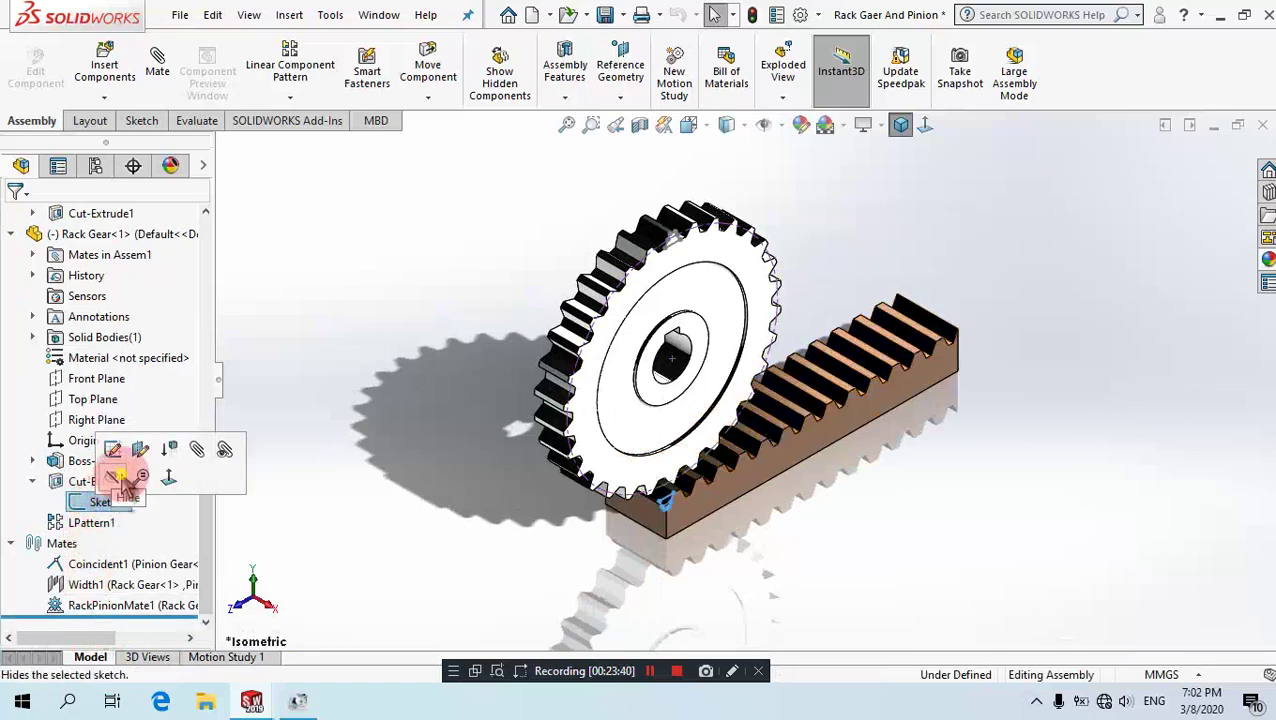
click(122, 477)
scroll(120, 412, up, 2)
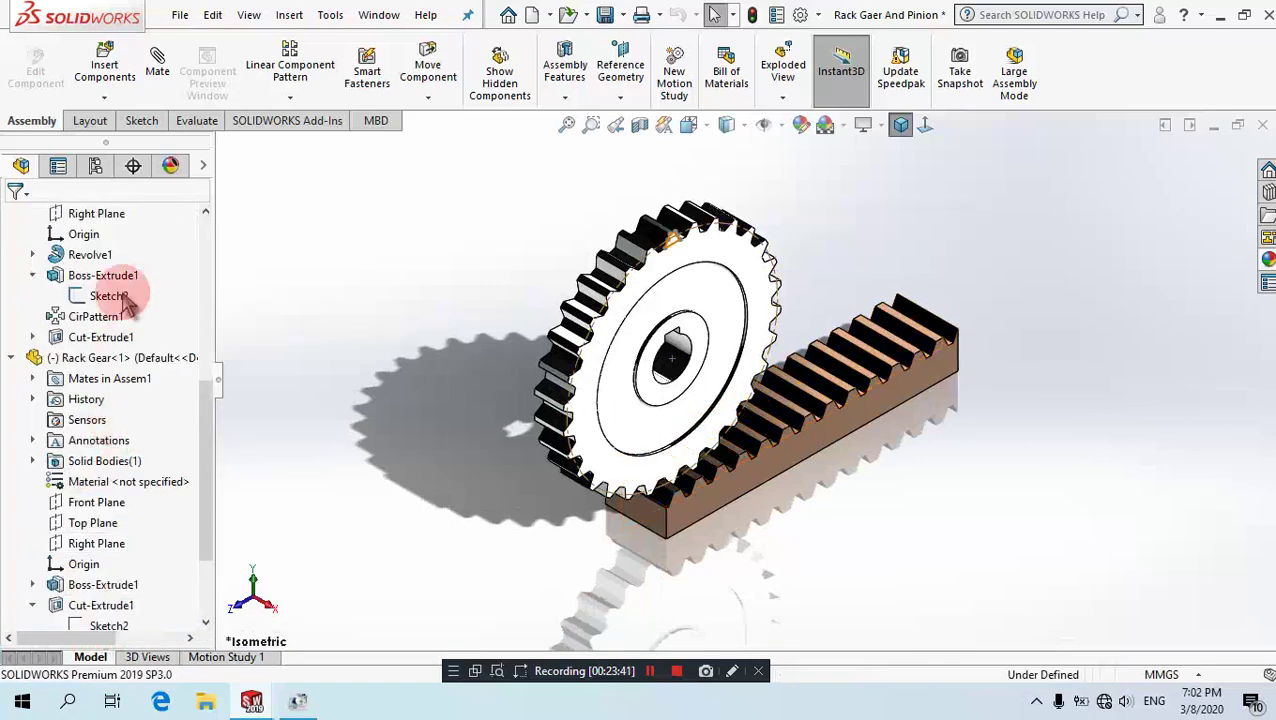
click(110, 296)
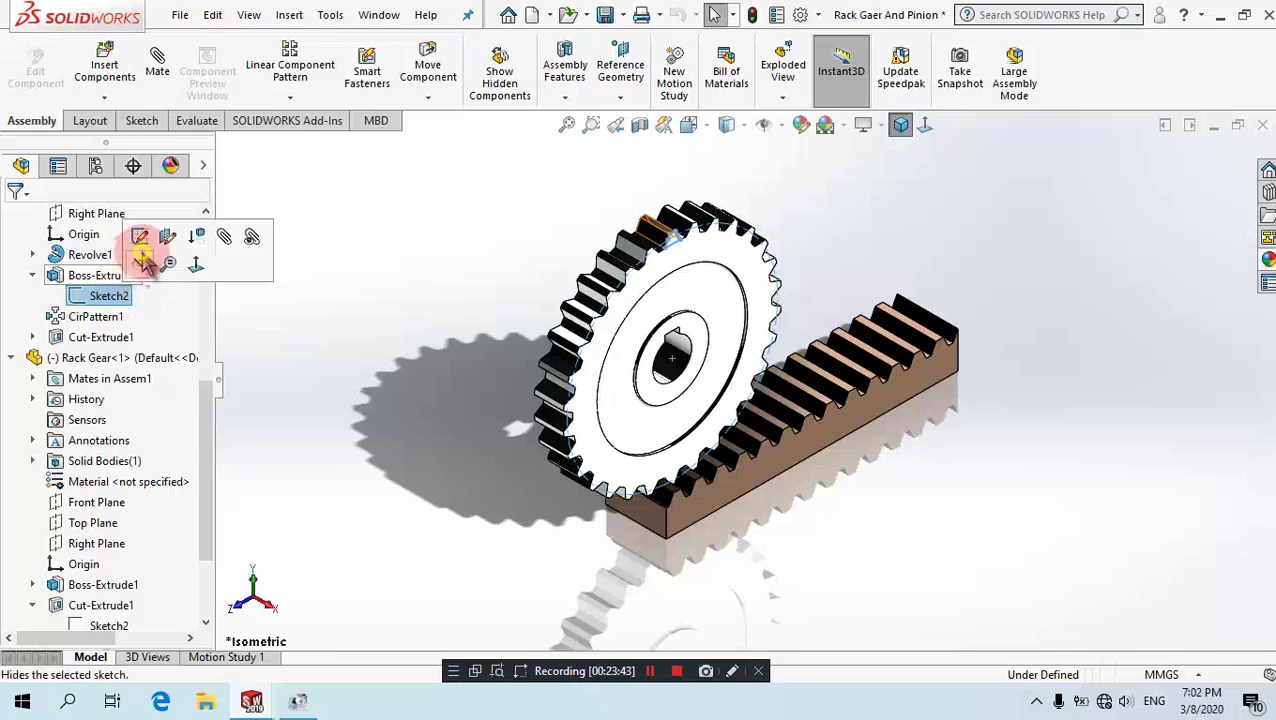
click(143, 258)
scroll(812, 365, down, 2)
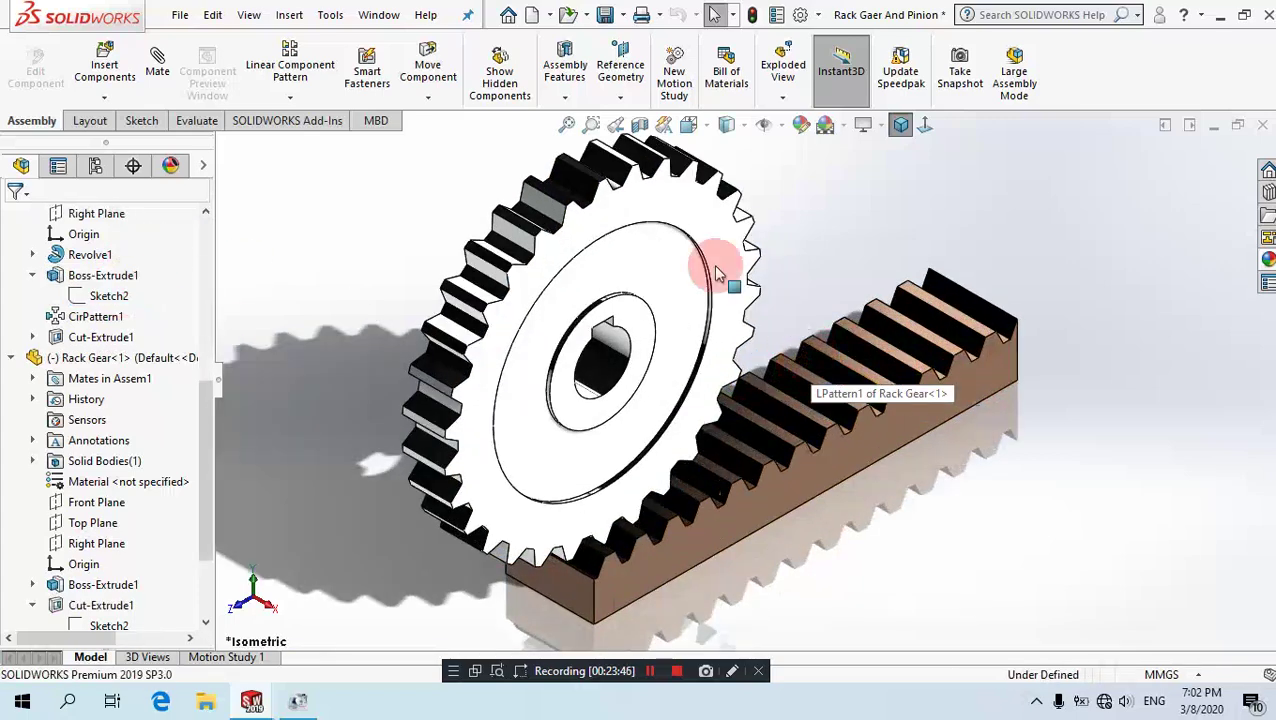
Save all modified documents and collapse the Rack Gear, Pinion Gear and Mates branches.
click(604, 14)
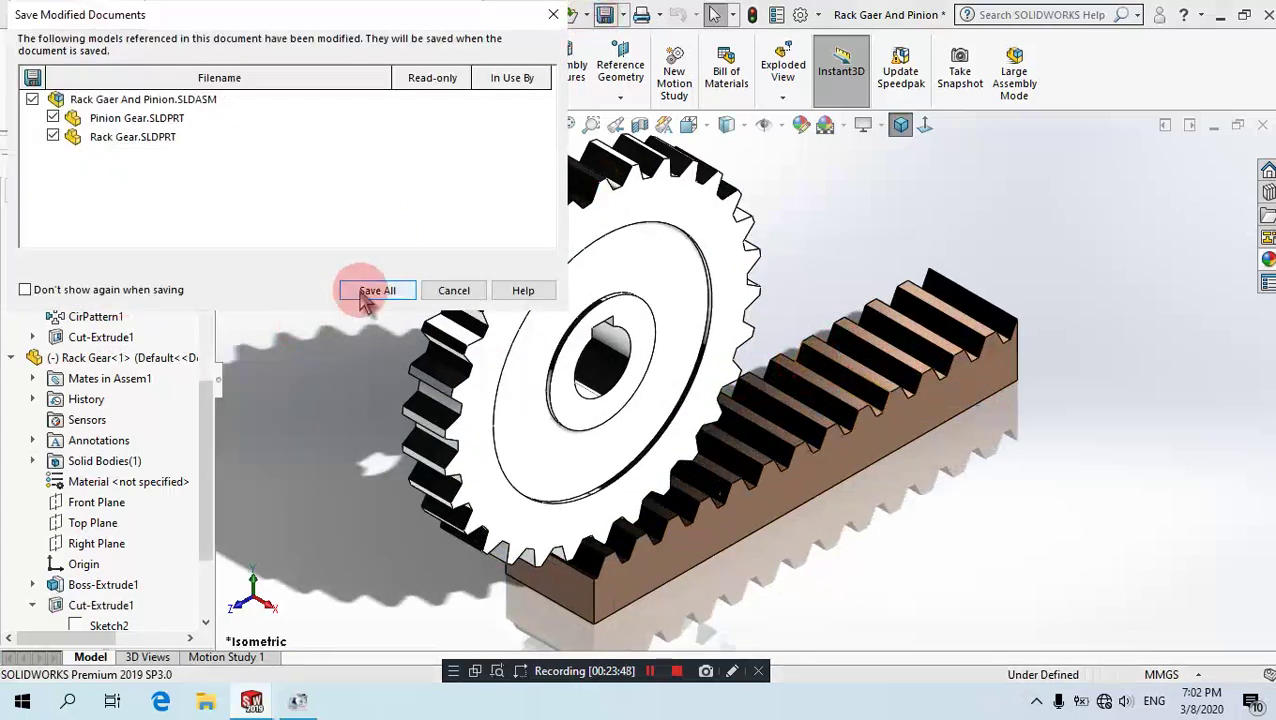
click(365, 300)
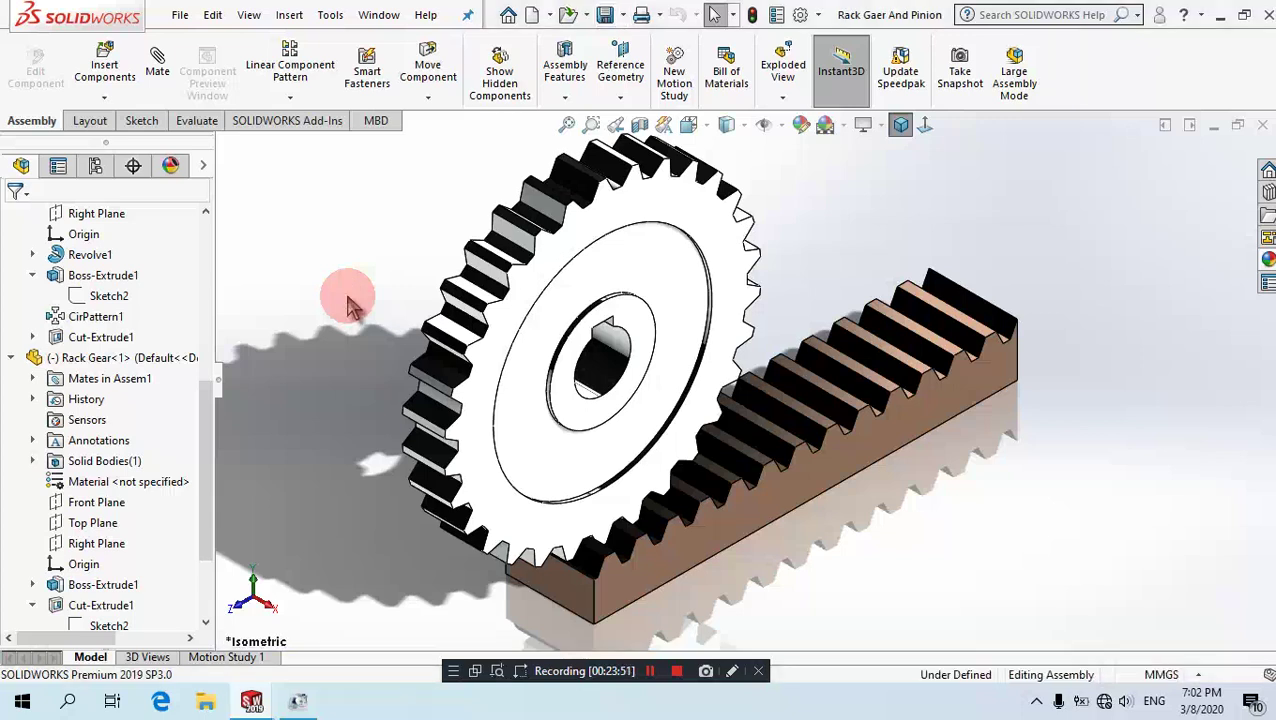
click(12, 357)
scroll(12, 300, up, 2)
scroll(20, 260, up, 1)
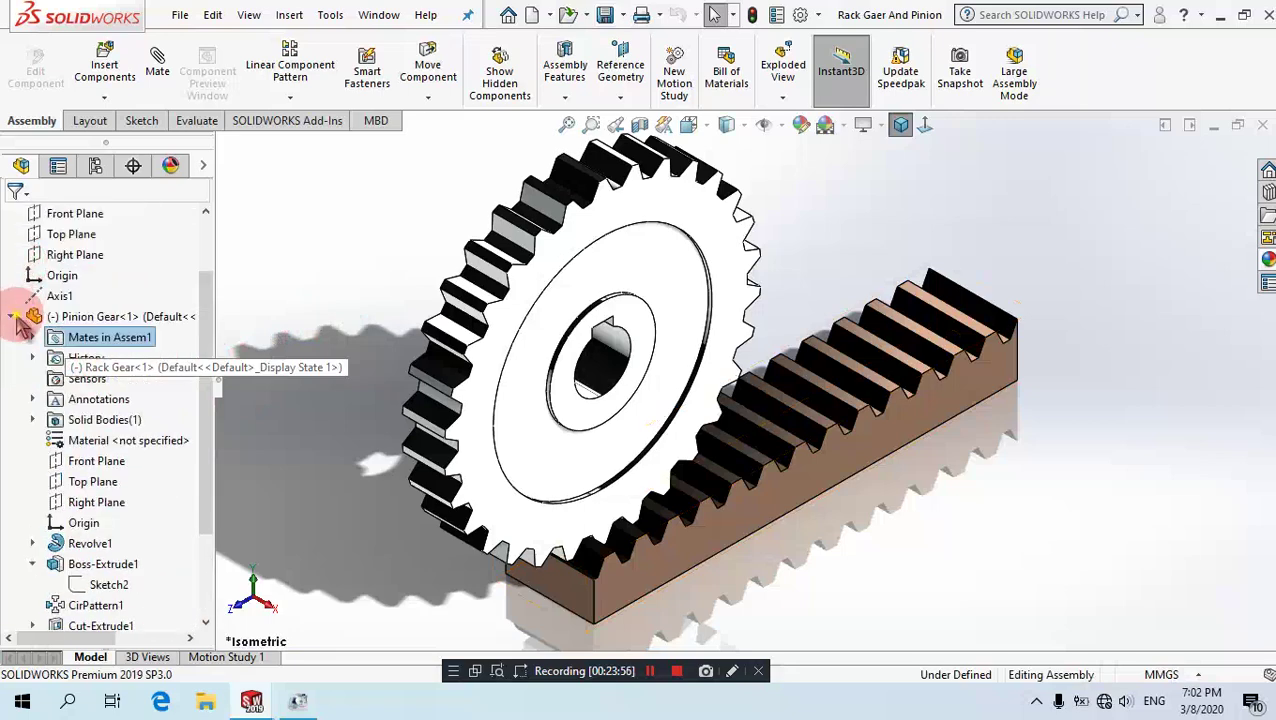
click(20, 323)
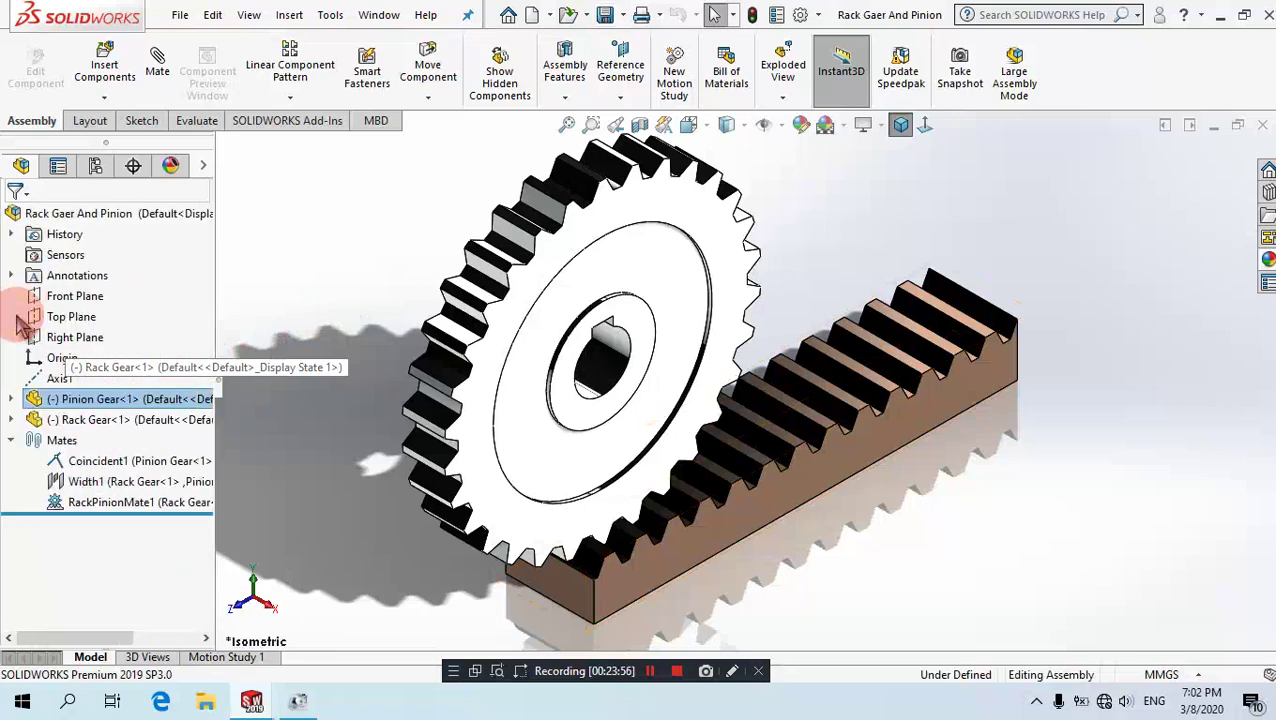
click(10, 441)
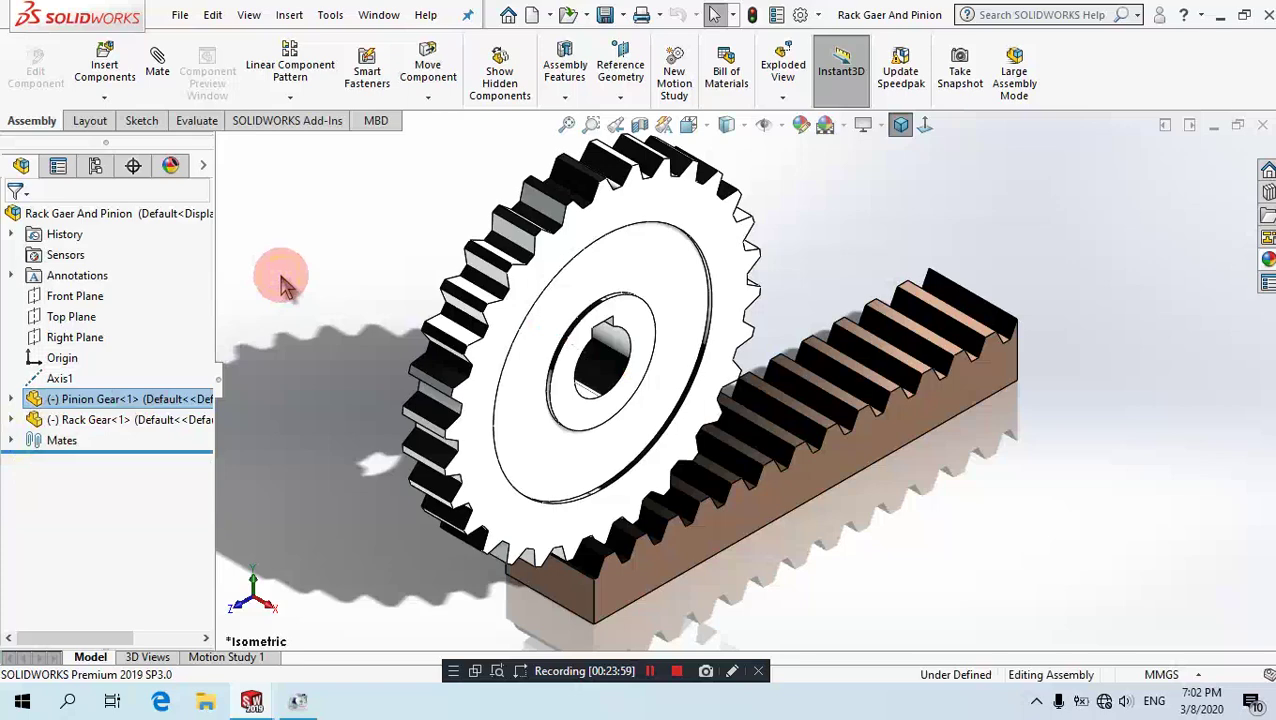